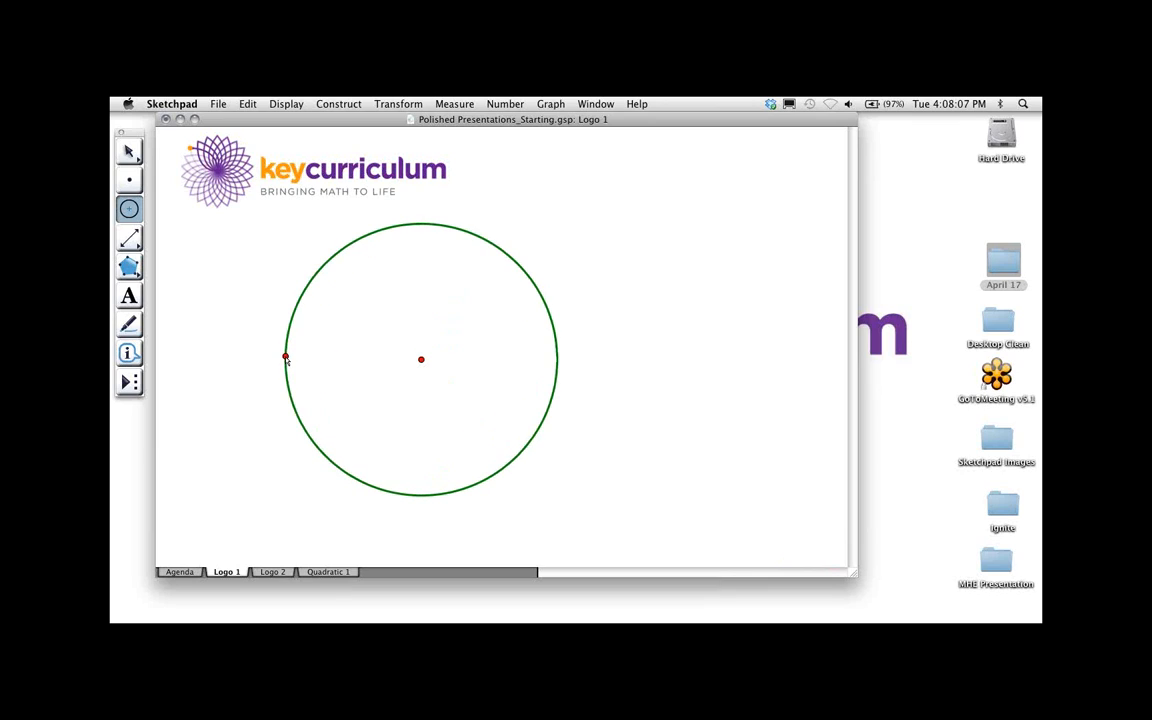
Enlarge the circle slightly using its radius point, and hide that point
{"action": "left_click", "coordinate": [128, 151]}
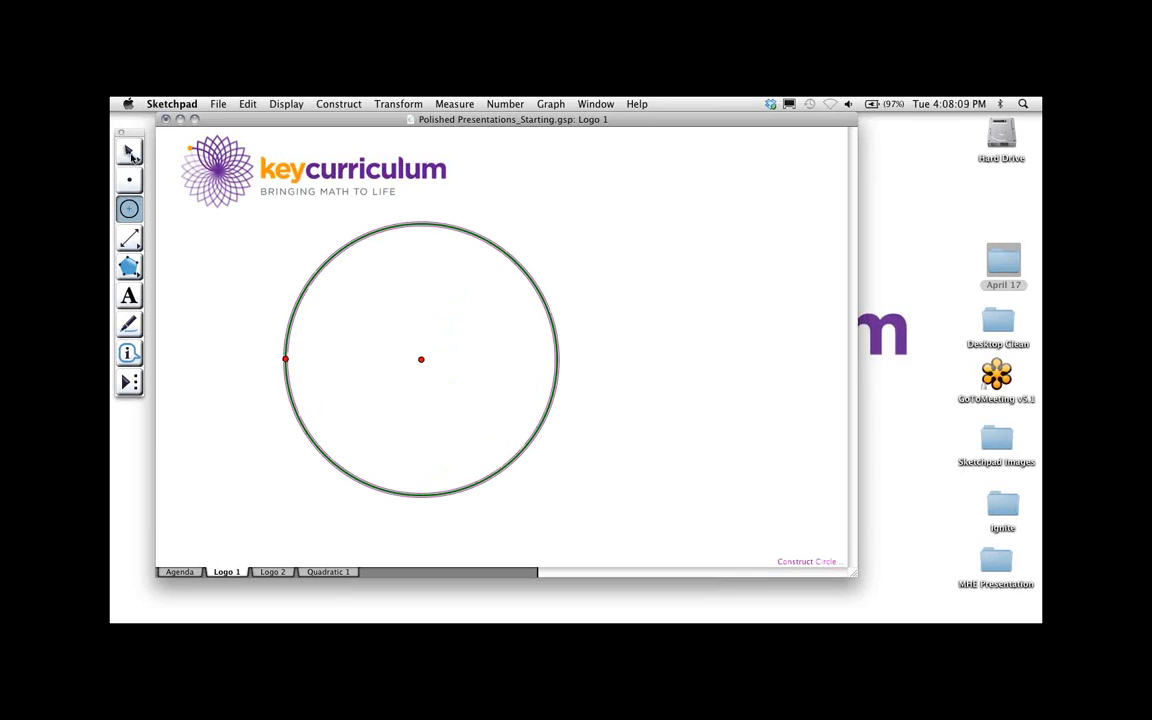
{"action": "left_click", "coordinate": [366, 287]}
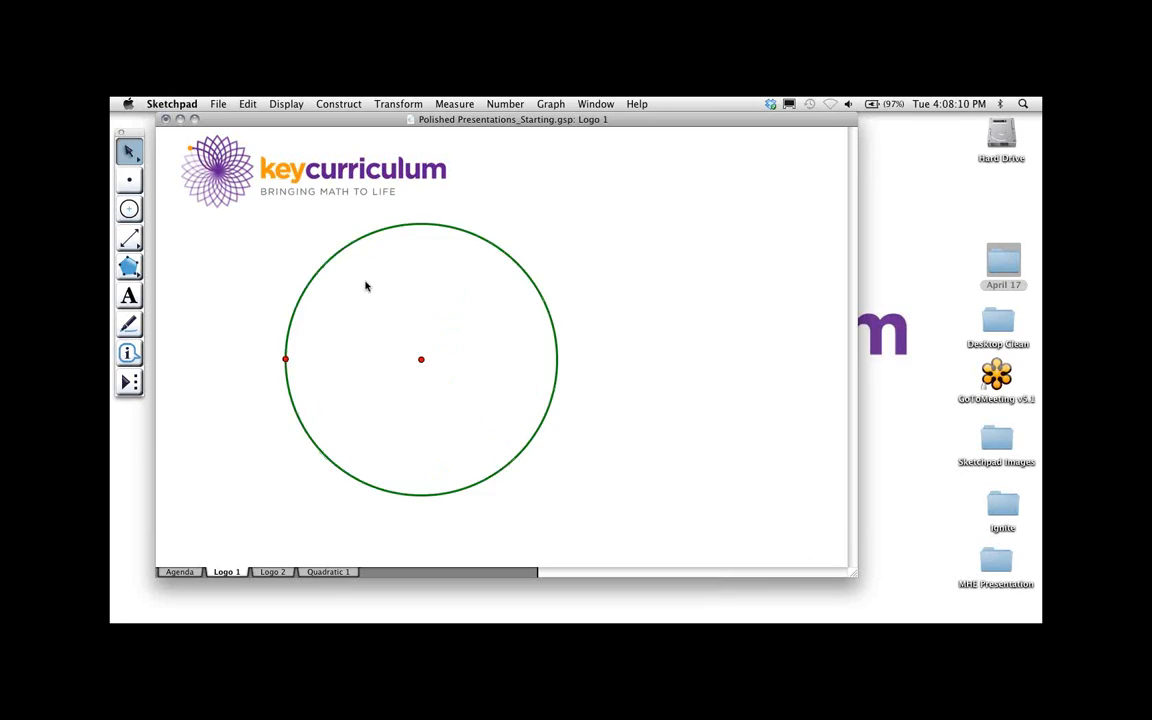
{"action": "left_click", "coordinate": [287, 358]}
{"action": "mouse_move", "coordinate": [285, 358]}
{"action": "left_mouse_down"}
{"action": "mouse_move", "coordinate": [255, 360]}
{"action": "mouse_move", "coordinate": [332, 365]}
{"action": "mouse_move", "coordinate": [272, 370]}
{"action": "mouse_move", "coordinate": [294, 370]}
{"action": "mouse_move", "coordinate": [282, 370]}
{"action": "left_mouse_up"}
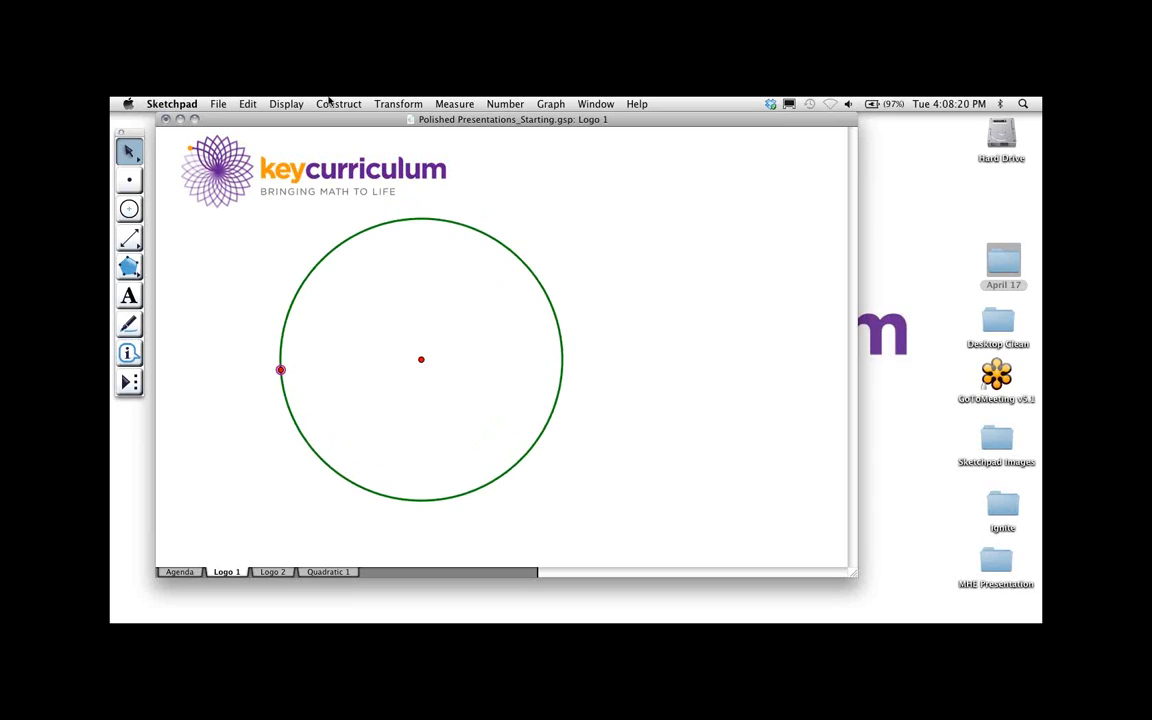
{"action": "left_click", "coordinate": [287, 104]}
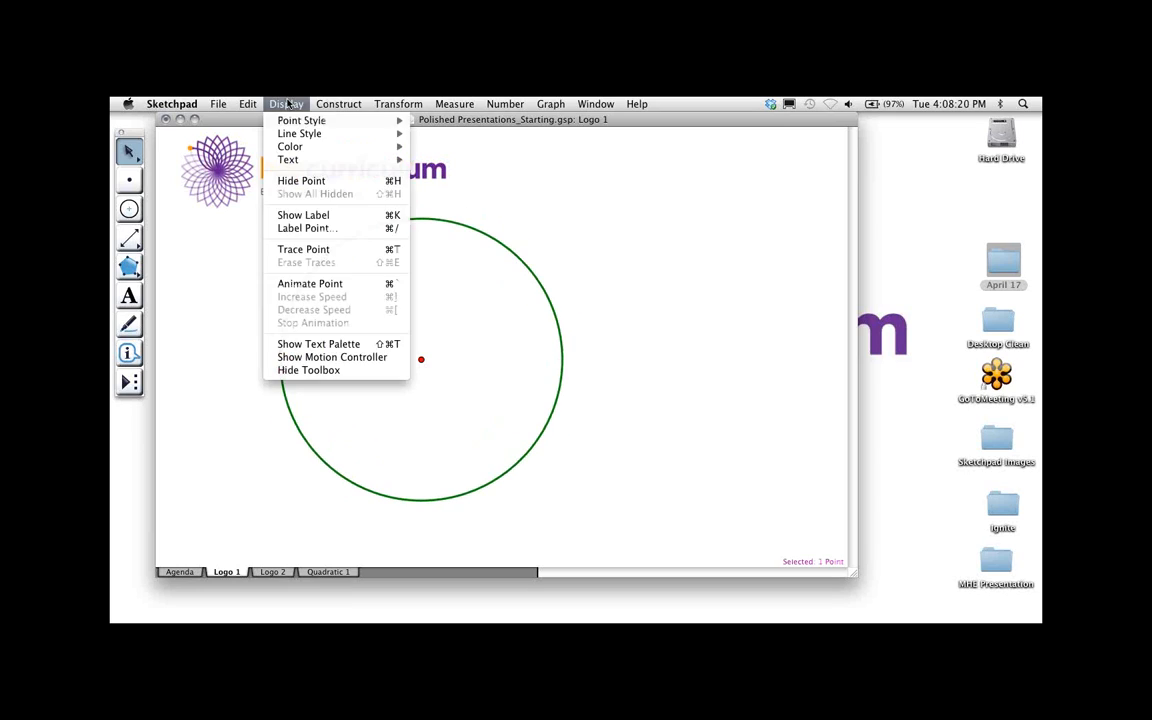
{"action": "left_click", "coordinate": [313, 180]}
Draw a segment from the circle's centre to a point on its right edge, and test-move that end point along the circle
{"action": "left_click", "coordinate": [128, 238]}
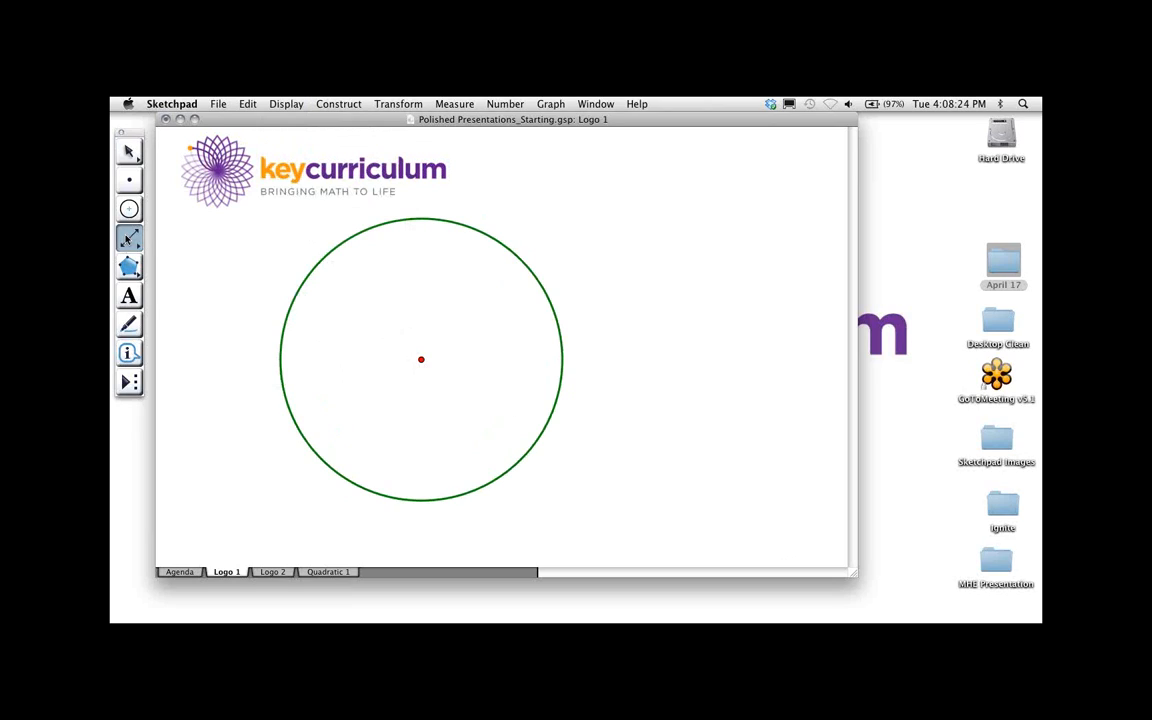
{"action": "left_click_drag", "start_coordinate": [128, 238], "coordinate": [154, 237]}
{"action": "left_click_drag", "start_coordinate": [421, 360], "coordinate": [562, 362]}
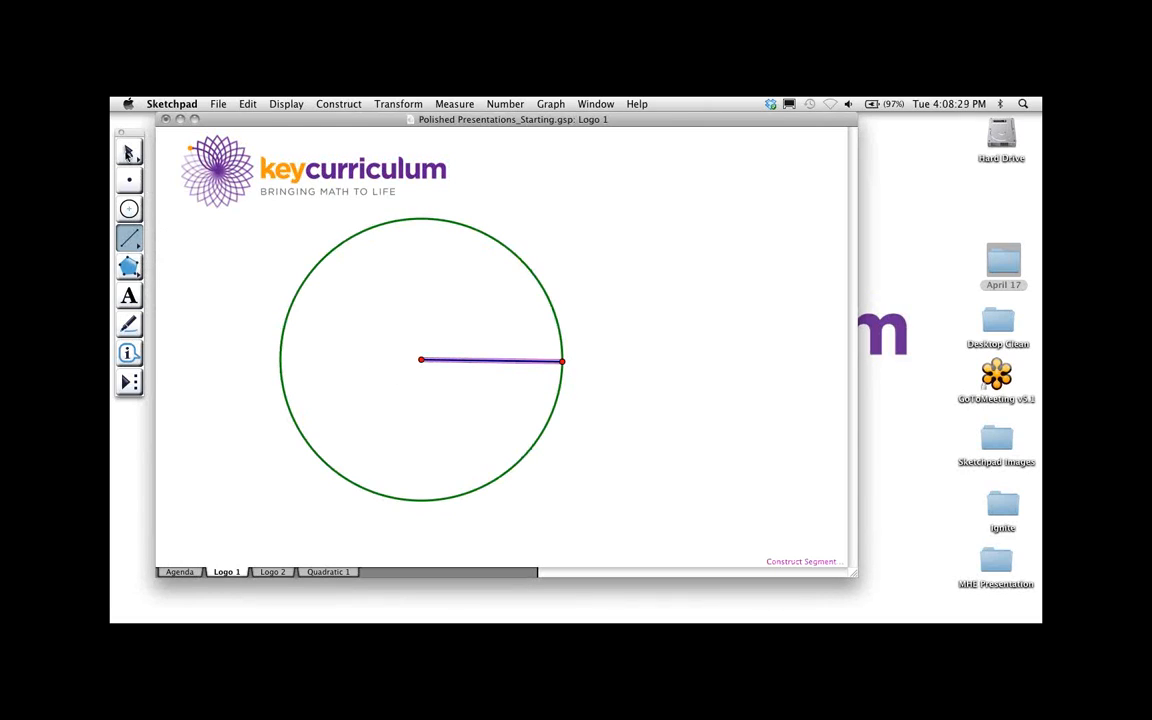
{"action": "left_click", "coordinate": [128, 150]}
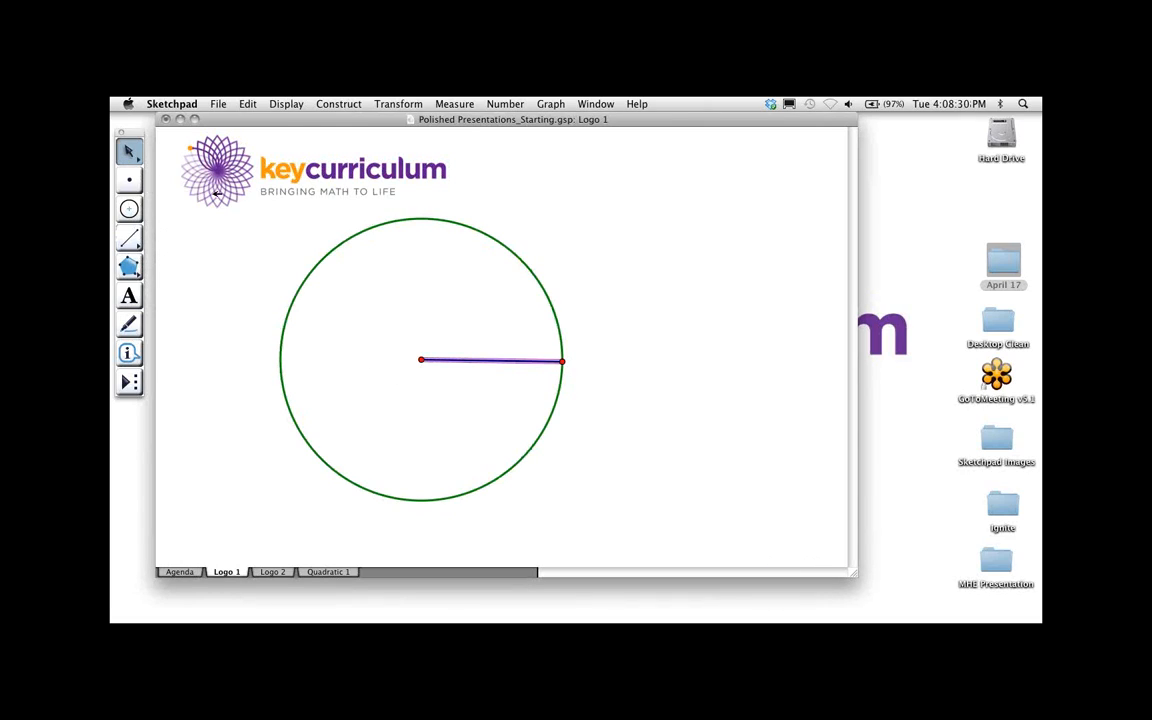
{"action": "left_click", "coordinate": [563, 360]}
{"action": "mouse_move", "coordinate": [563, 344]}
{"action": "left_mouse_down"}
{"action": "mouse_move", "coordinate": [586, 311]}
{"action": "mouse_move", "coordinate": [219, 306]}
{"action": "mouse_move", "coordinate": [620, 208]}
{"action": "mouse_move", "coordinate": [565, 366]}
{"action": "mouse_move", "coordinate": [578, 363]}
{"action": "left_mouse_up"}
{"action": "left_click", "coordinate": [494, 346]}
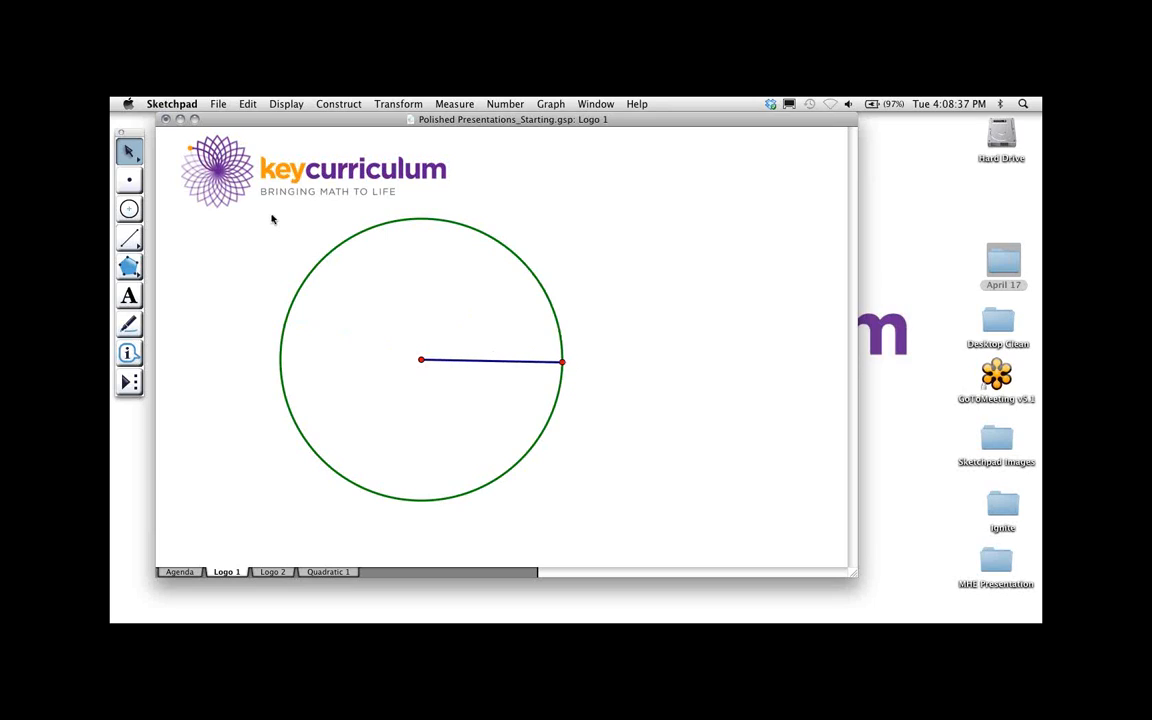
Construct a point on the radius segment and move it slightly along the segment to test its attachment
{"action": "left_click", "coordinate": [129, 180]}
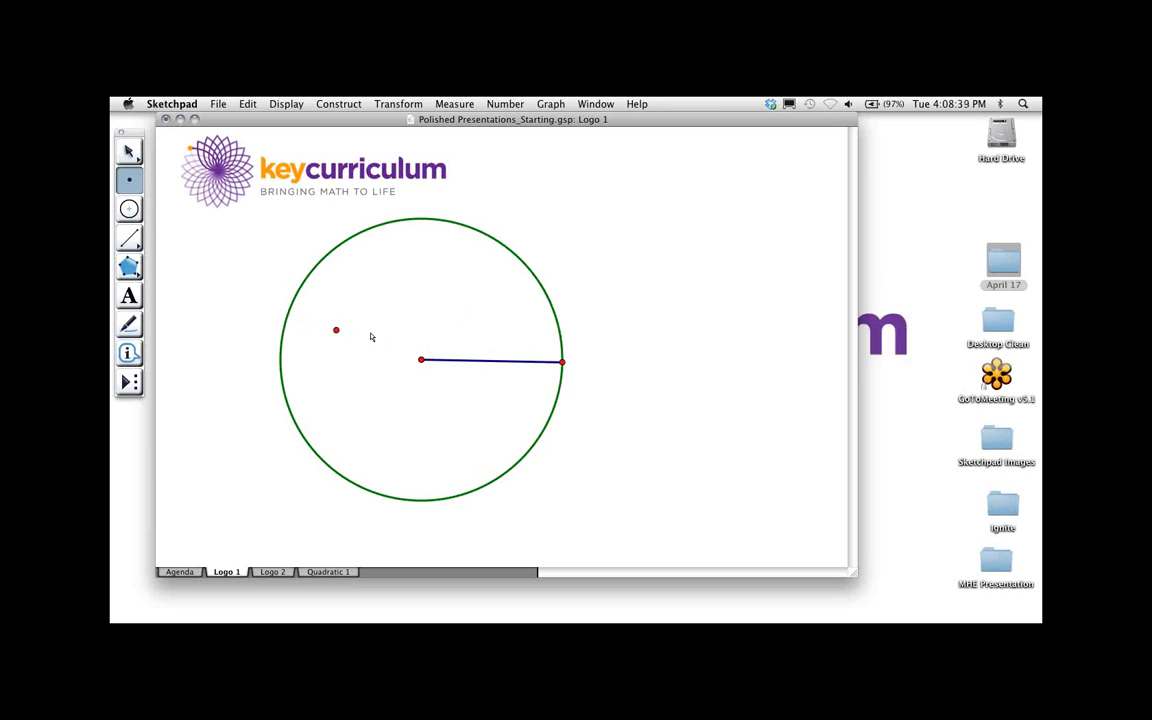
{"action": "left_click", "coordinate": [473, 363]}
{"action": "left_click", "coordinate": [129, 151]}
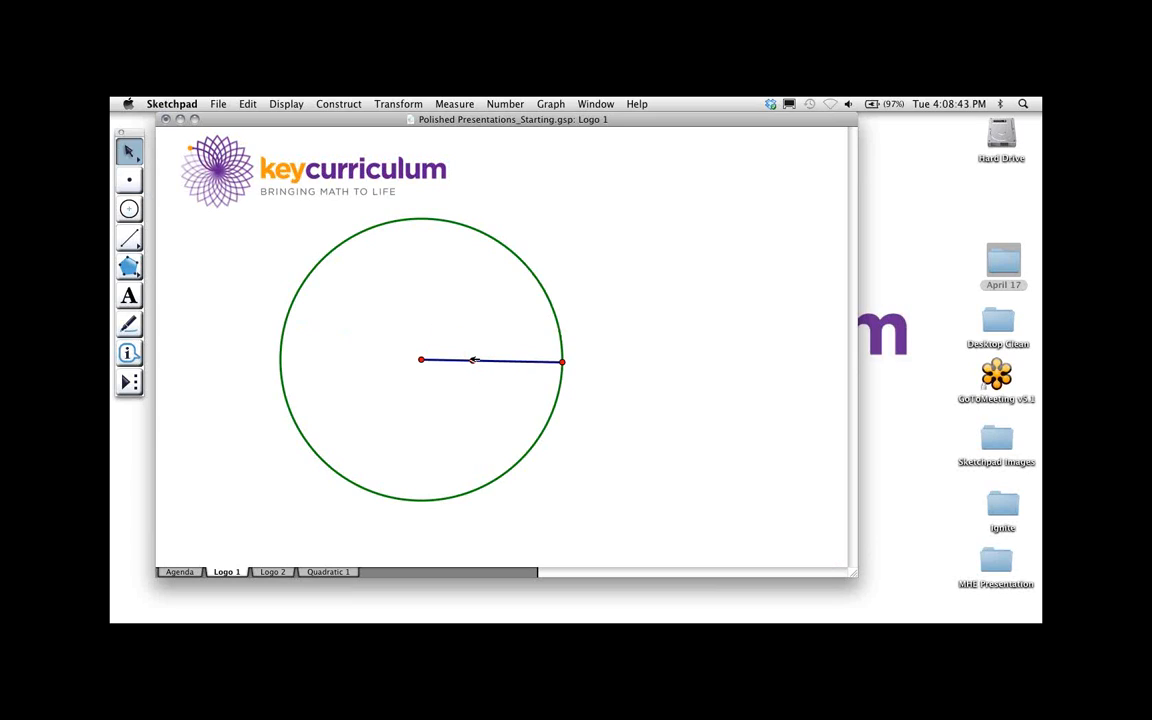
{"action": "left_click_drag", "start_coordinate": [473, 360], "coordinate": [480, 325]}
{"action": "left_click", "coordinate": [452, 300]}
Color the point in the middle of the radius segment dark purple
{"action": "left_click", "coordinate": [480, 361]}
{"action": "left_click", "coordinate": [288, 103]}
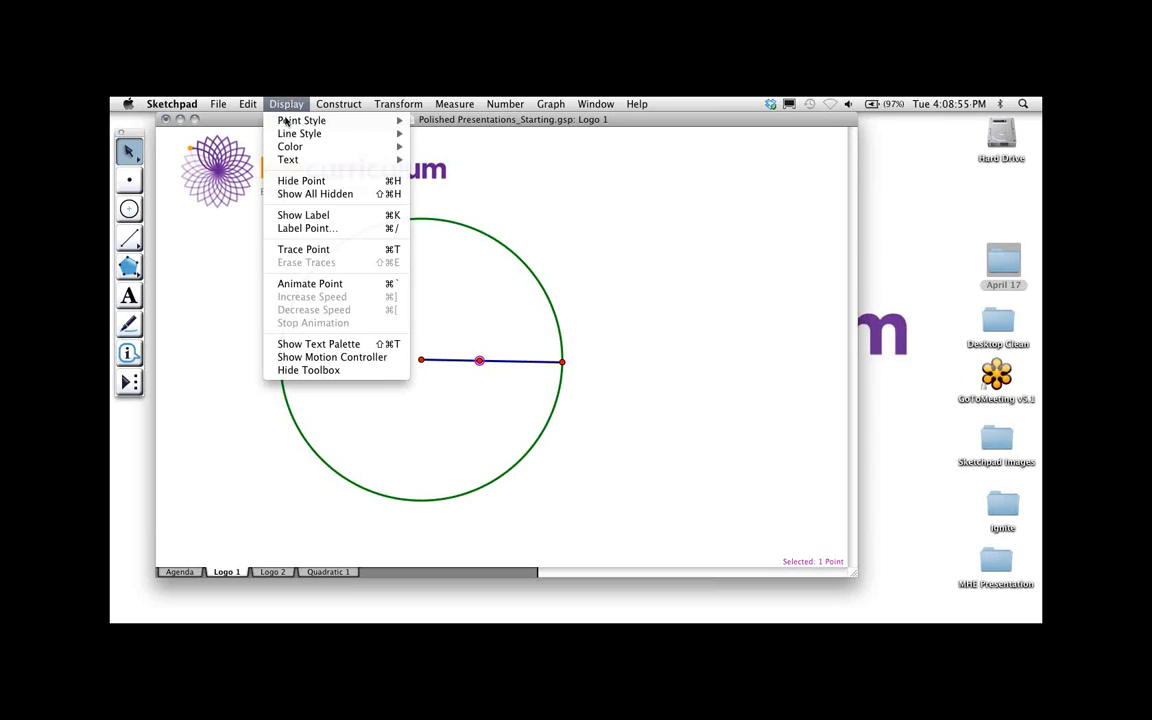
{"action": "mouse_move", "coordinate": [300, 146]}
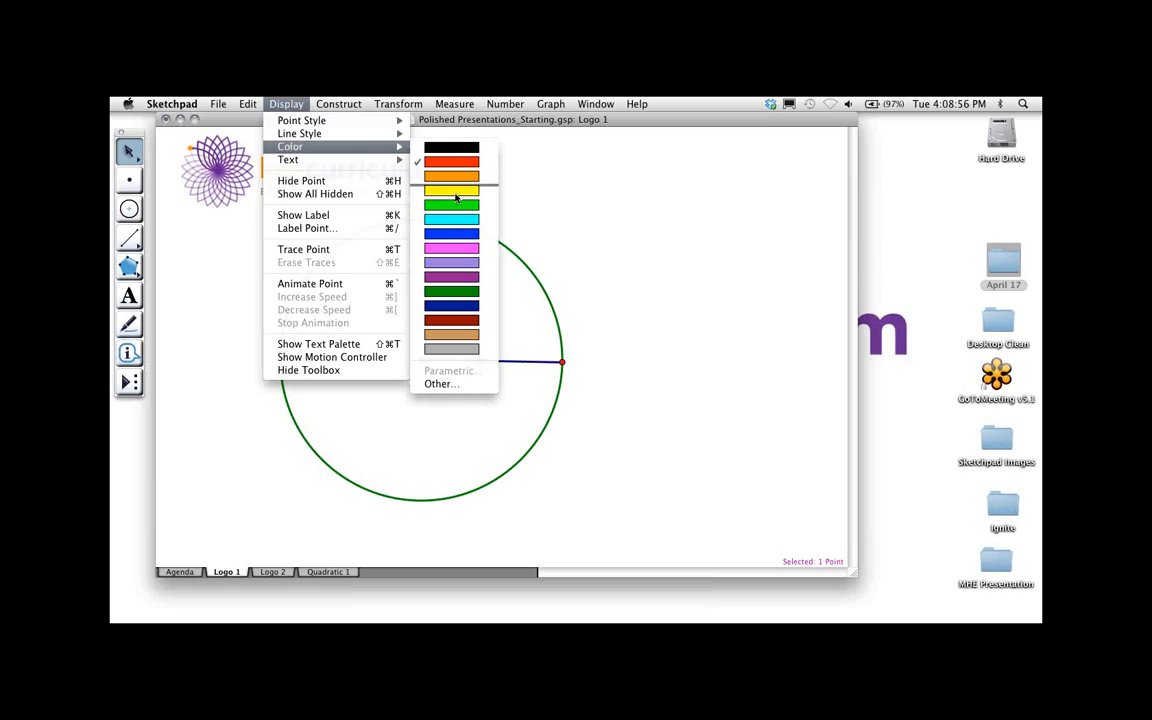
{"action": "left_click", "coordinate": [463, 282]}
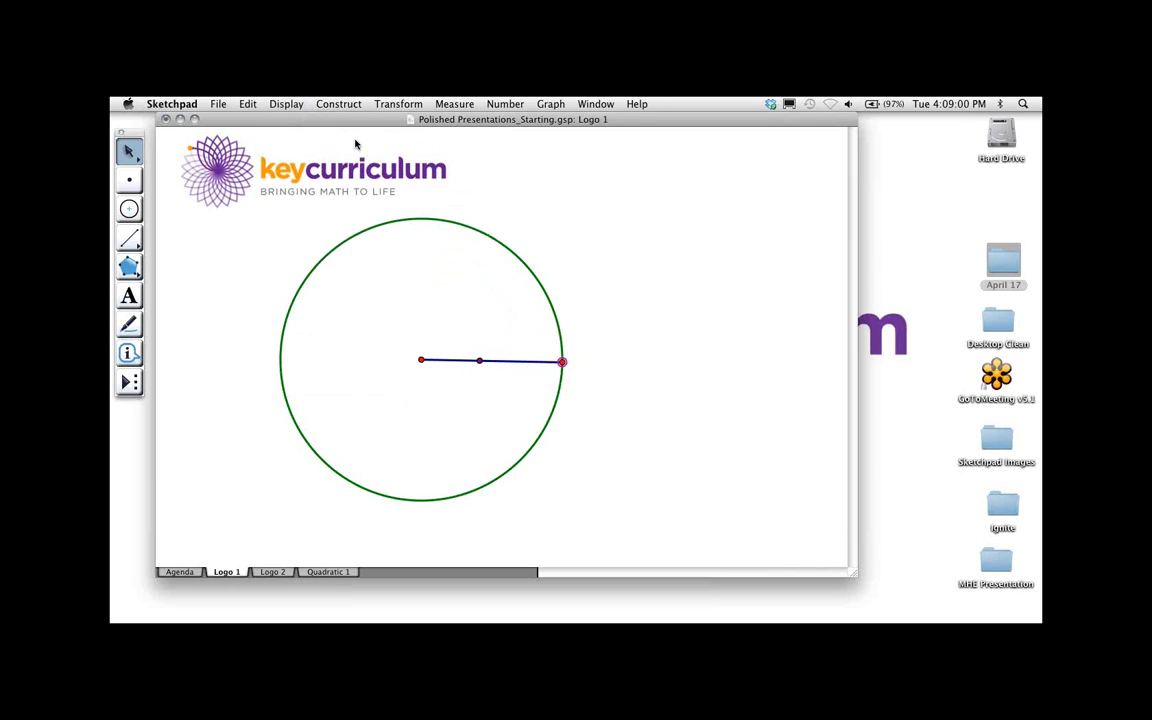
Color the segment's end point on the circle orange and nudge it so the radius is about horizontal
{"action": "left_click", "coordinate": [285, 104]}
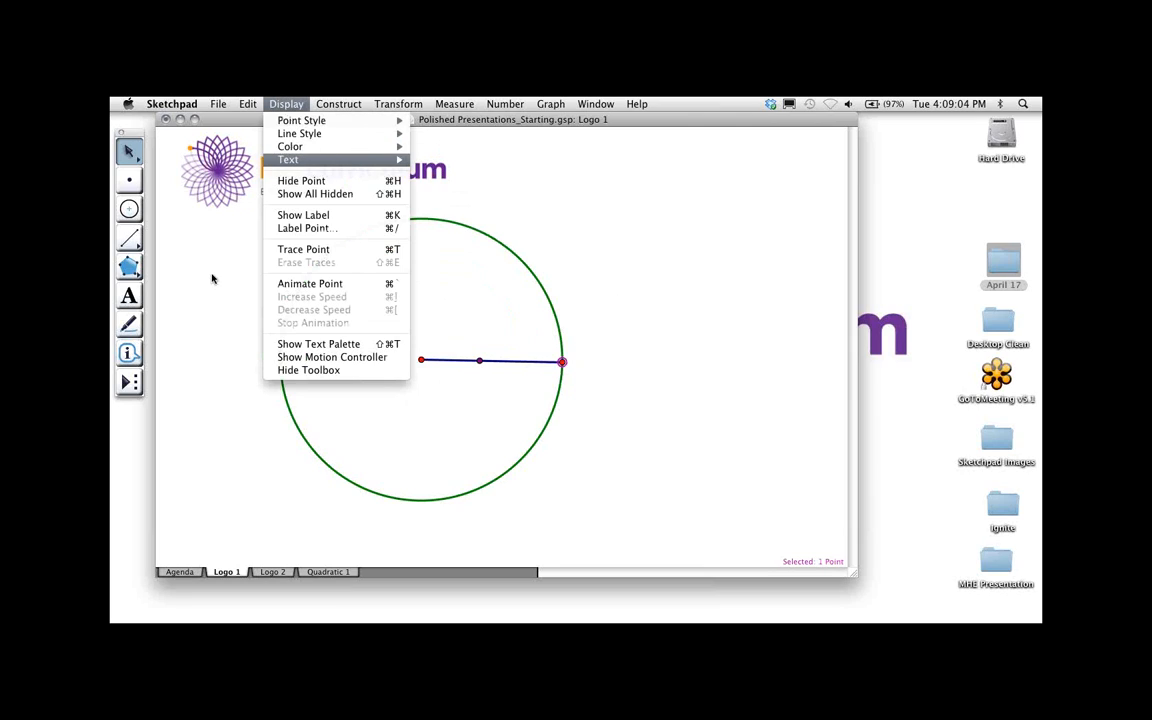
{"action": "left_click", "coordinate": [193, 250]}
{"action": "left_click", "coordinate": [287, 104]}
{"action": "mouse_move", "coordinate": [292, 147]}
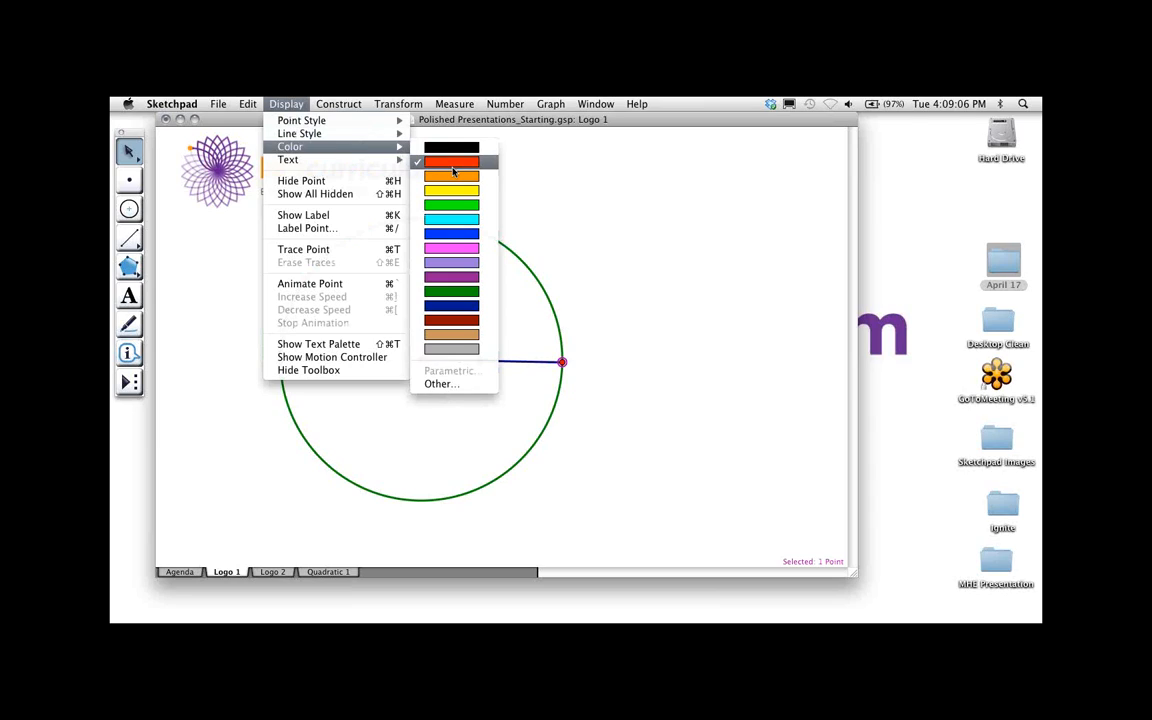
{"action": "left_click", "coordinate": [452, 163]}
{"action": "mouse_move", "coordinate": [562, 361]}
{"action": "left_mouse_down"}
{"action": "mouse_move", "coordinate": [547, 265]}
{"action": "mouse_move", "coordinate": [570, 360]}
{"action": "left_mouse_up"}
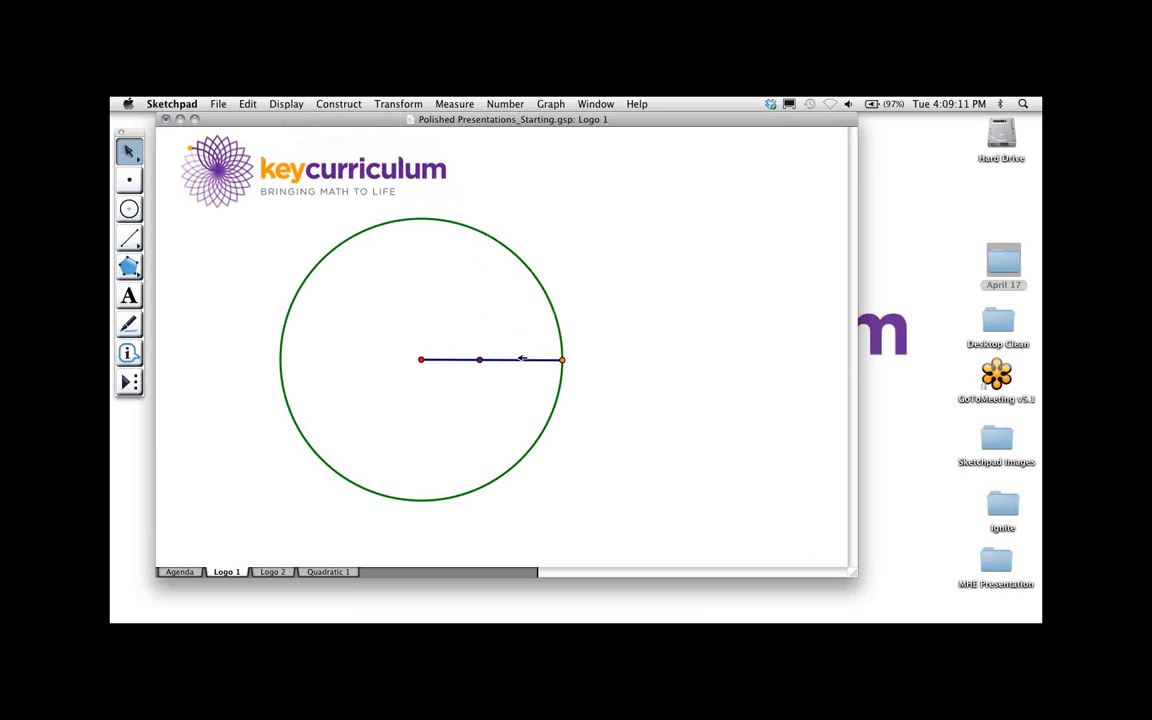
Give the radius segment and the circle a thinner line style
{"action": "left_click", "coordinate": [523, 358]}
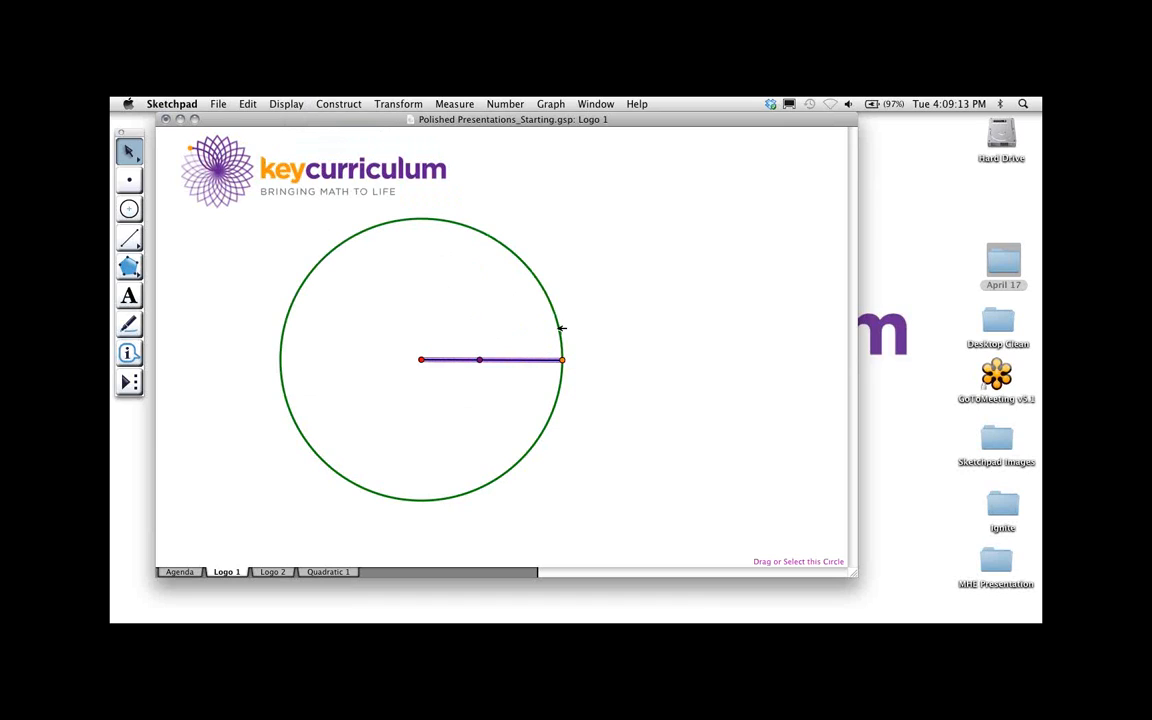
{"action": "left_click", "coordinate": [561, 327]}
{"action": "left_click", "coordinate": [286, 104]}
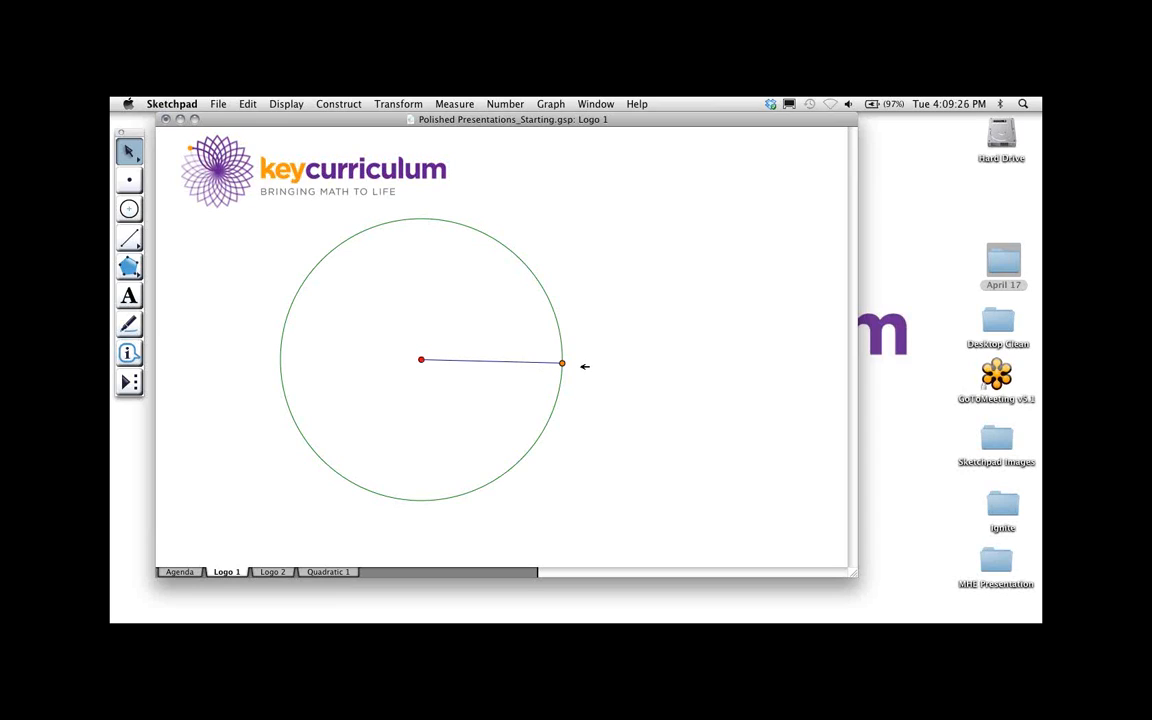
Set the purple point at the circle's centre and turn on tracing for it and the orange end point
{"action": "mouse_move", "coordinate": [422, 360]}
{"action": "left_mouse_down"}
{"action": "mouse_move", "coordinate": [558, 362]}
{"action": "mouse_move", "coordinate": [428, 360]}
{"action": "left_mouse_up"}
{"action": "left_click_drag", "start_coordinate": [428, 360], "coordinate": [422, 360]}
{"action": "left_click", "coordinate": [562, 362]}
{"action": "left_click", "coordinate": [283, 104]}
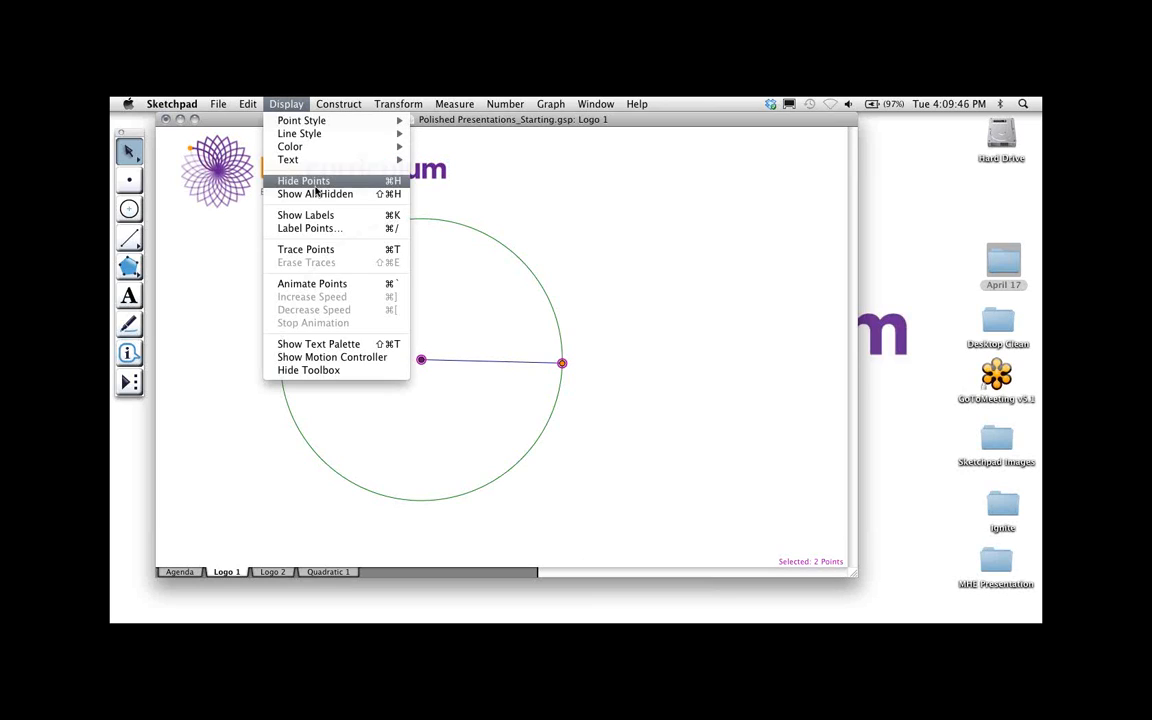
{"action": "left_click", "coordinate": [329, 249]}
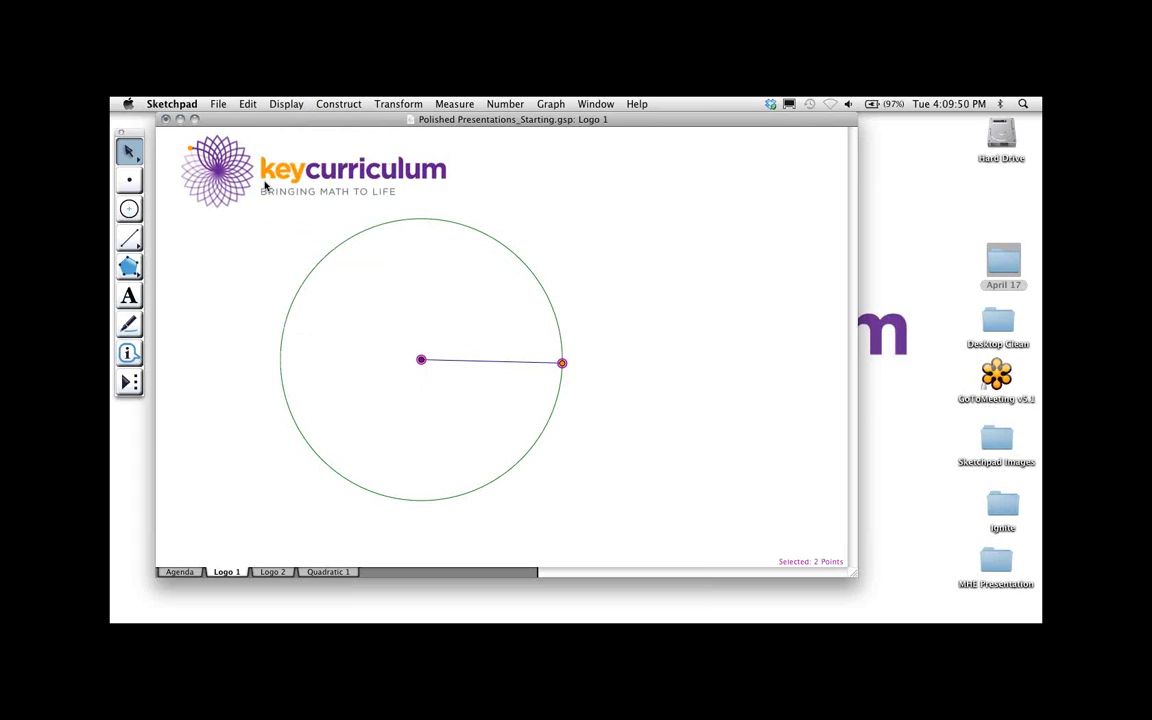
Animate the purple and orange points and pause when the purple point reaches the circle
{"action": "left_click", "coordinate": [285, 104]}
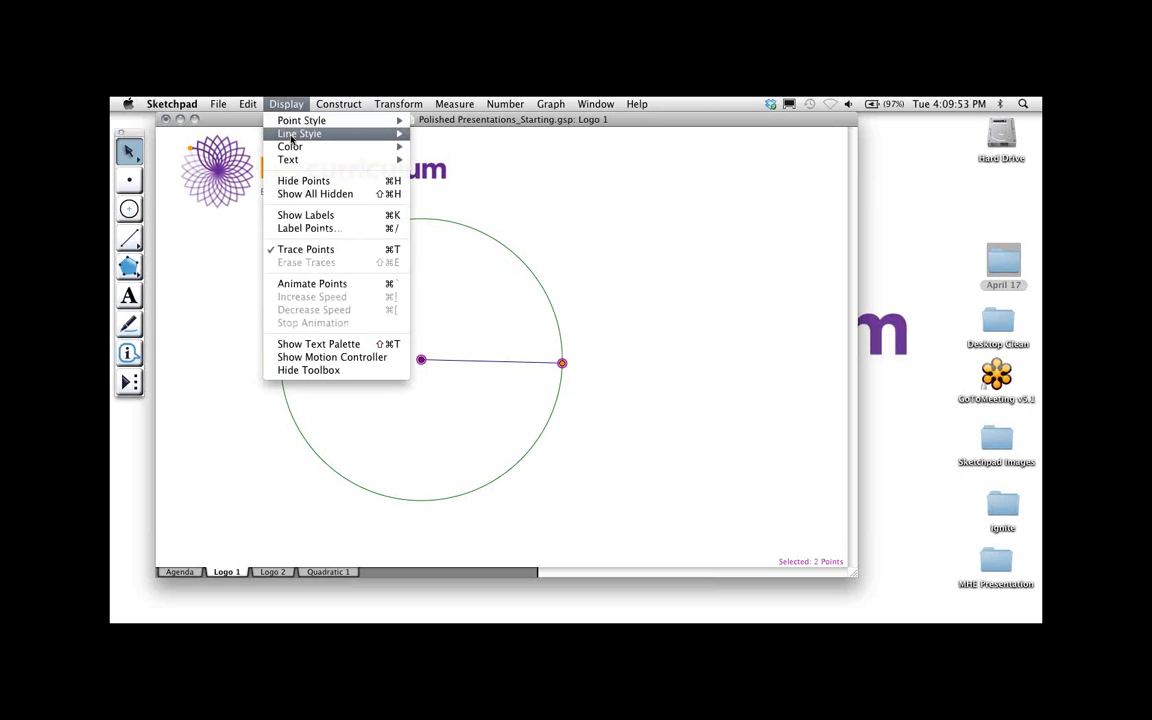
{"action": "left_click", "coordinate": [316, 284]}
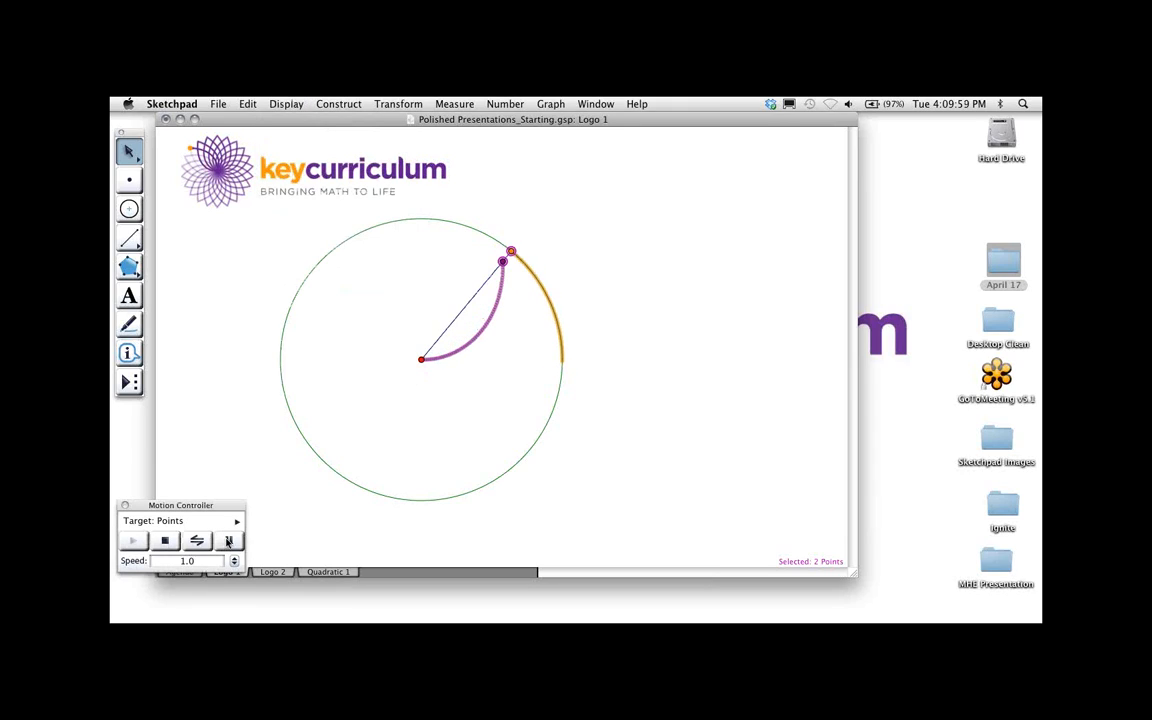
{"action": "left_click", "coordinate": [228, 541]}
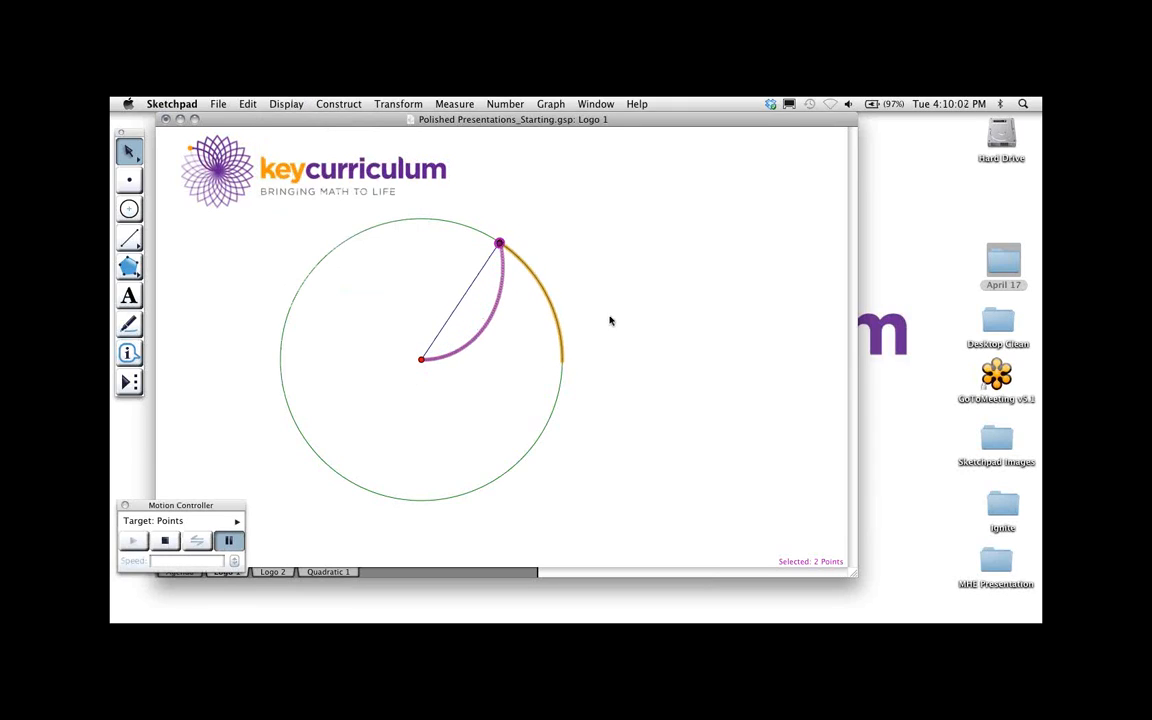
Move the Motion Controller clear of the page tabs, and resume the animation until the orange point completes one full turn
{"action": "left_click", "coordinate": [500, 243]}
{"action": "left_click", "coordinate": [421, 359], "text": "shift"}
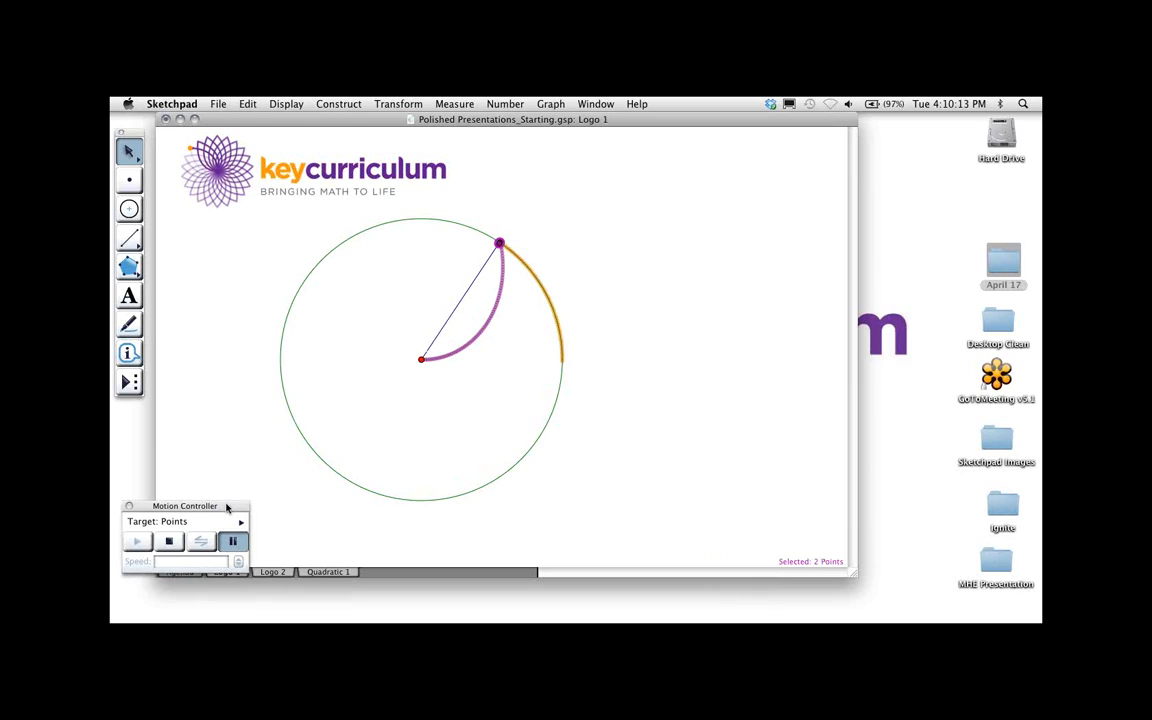
{"action": "left_click_drag", "start_coordinate": [223, 506], "coordinate": [256, 494]}
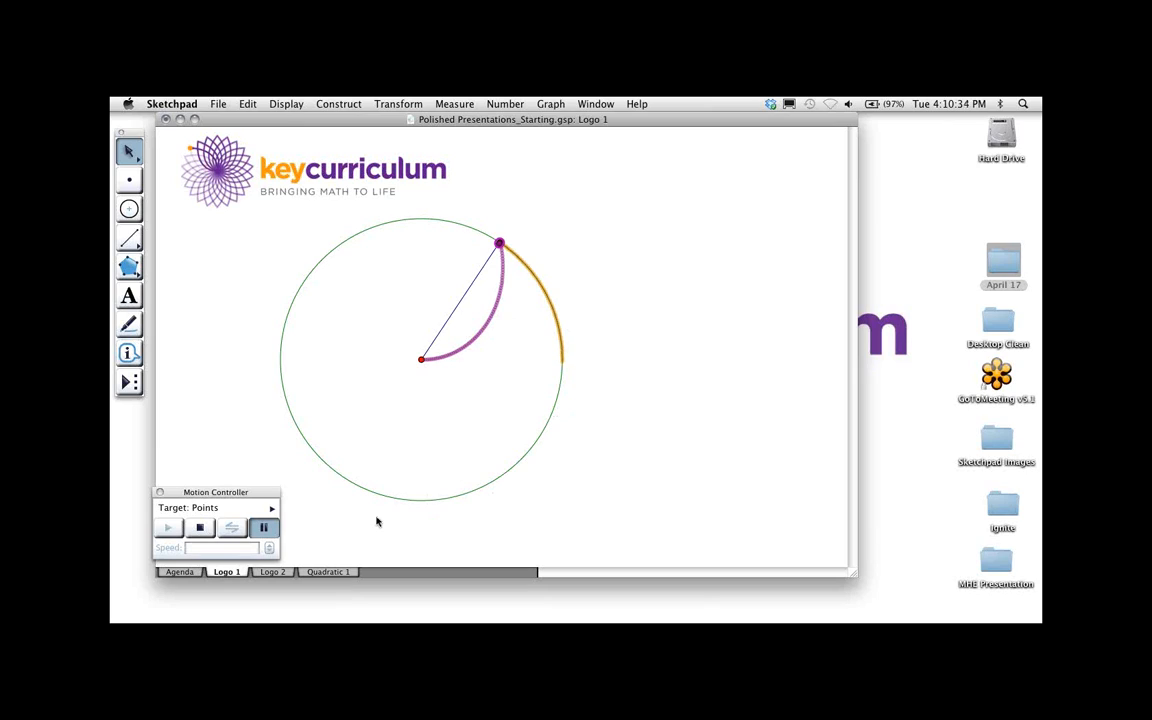
{"action": "left_click", "coordinate": [262, 529]}
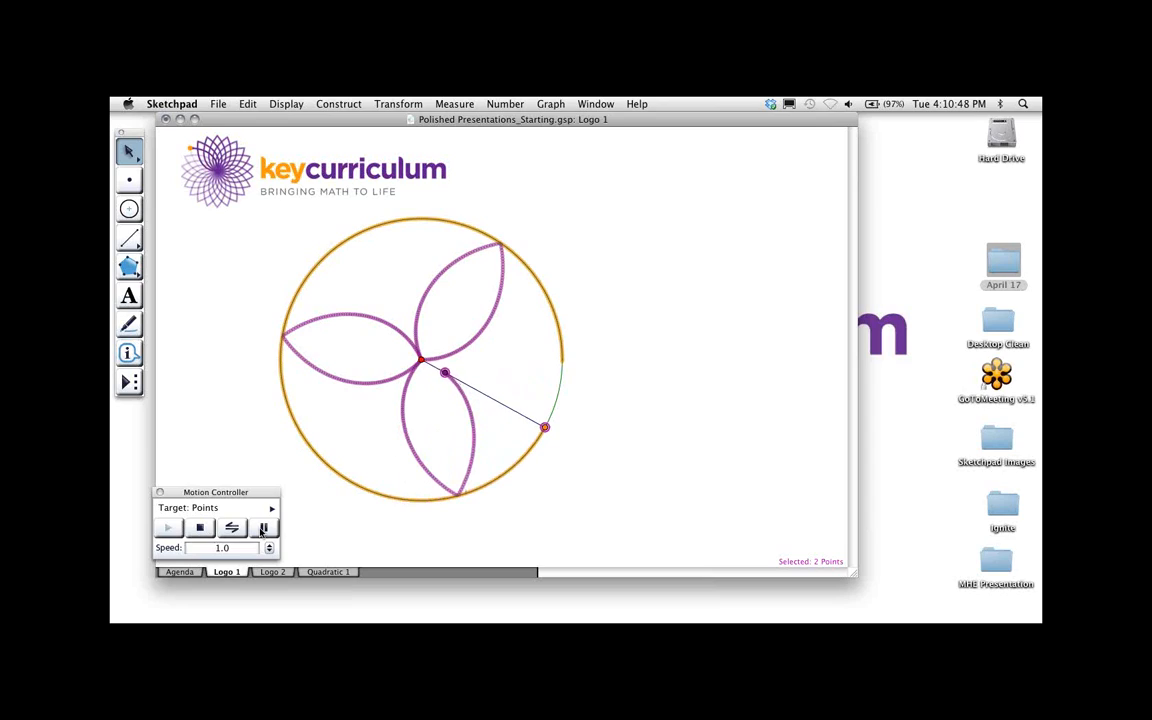
{"action": "left_click", "coordinate": [262, 530]}
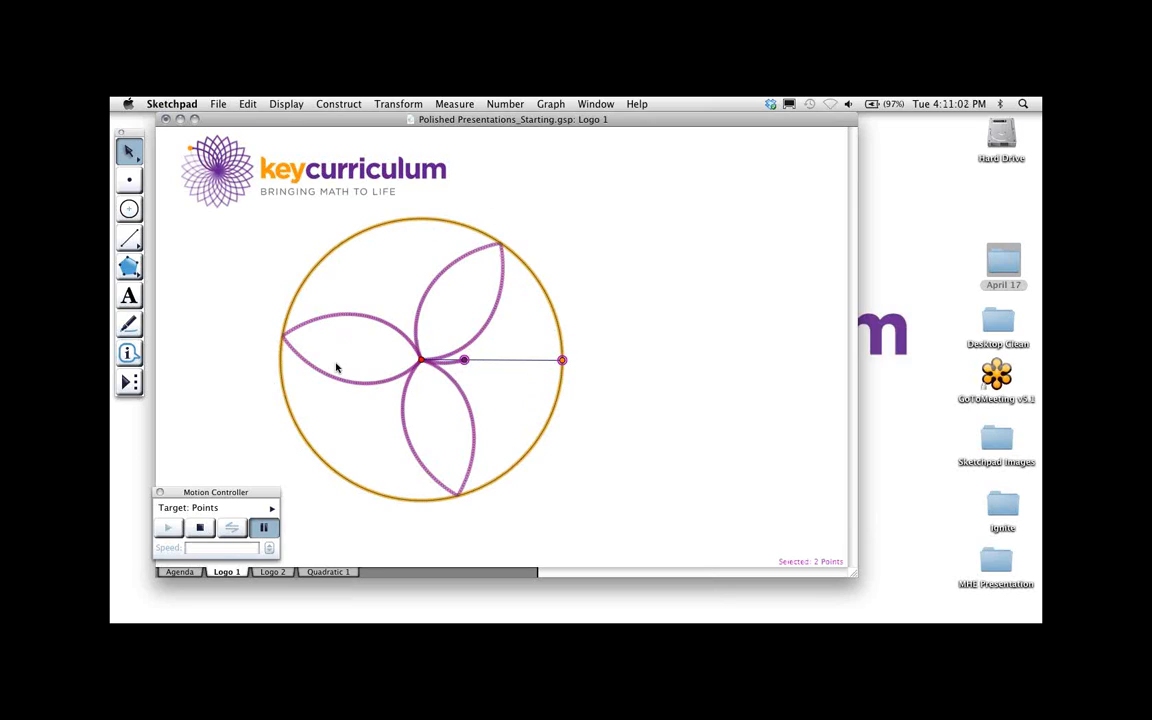
Resume the animation, raise its speed to 1.6, and pause it once the traced flower pattern is complete
{"action": "left_click", "coordinate": [561, 360]}
{"action": "left_click", "coordinate": [421, 360]}
{"action": "left_click", "coordinate": [263, 529]}
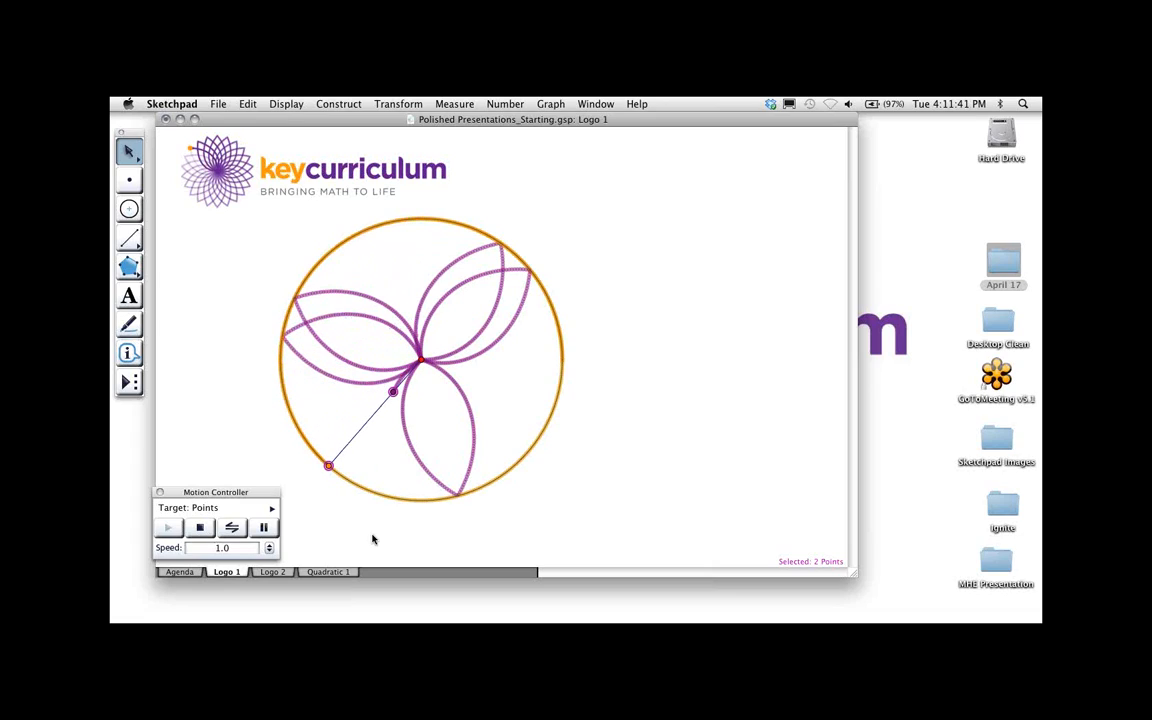
{"action": "left_click", "coordinate": [270, 547]}
{"action": "left_click", "coordinate": [270, 547]}
{"action": "left_click", "coordinate": [270, 547]}
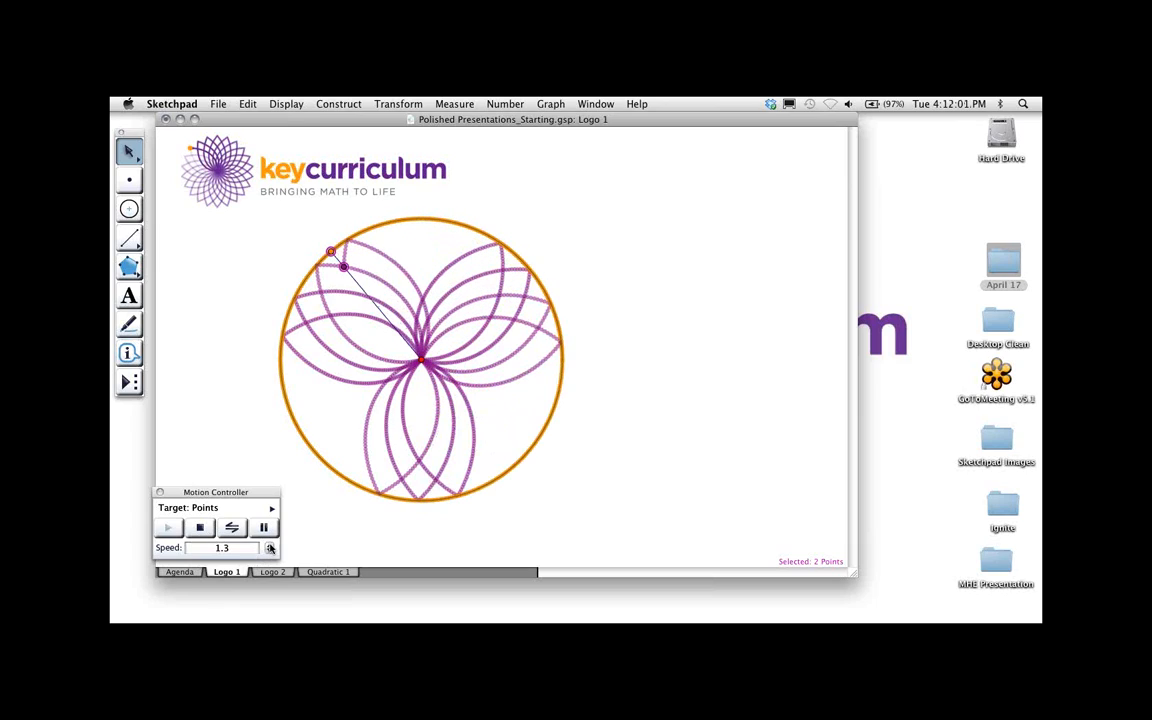
{"action": "left_click", "coordinate": [269, 545]}
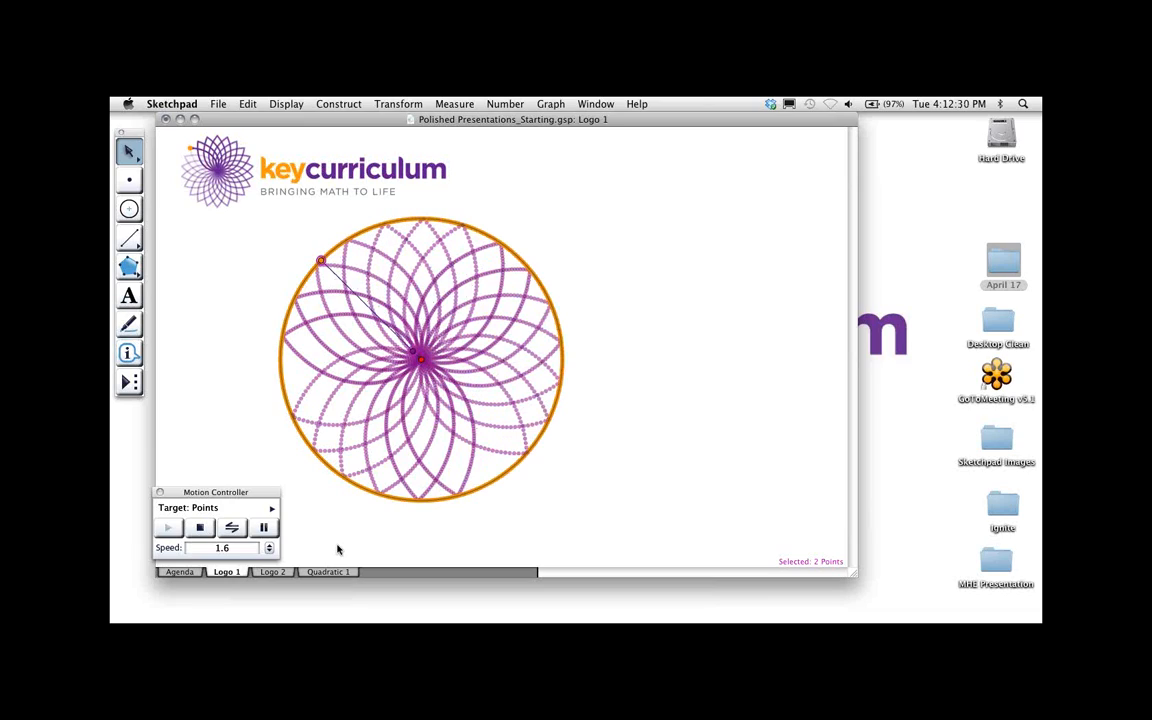
{"action": "left_click", "coordinate": [266, 528]}
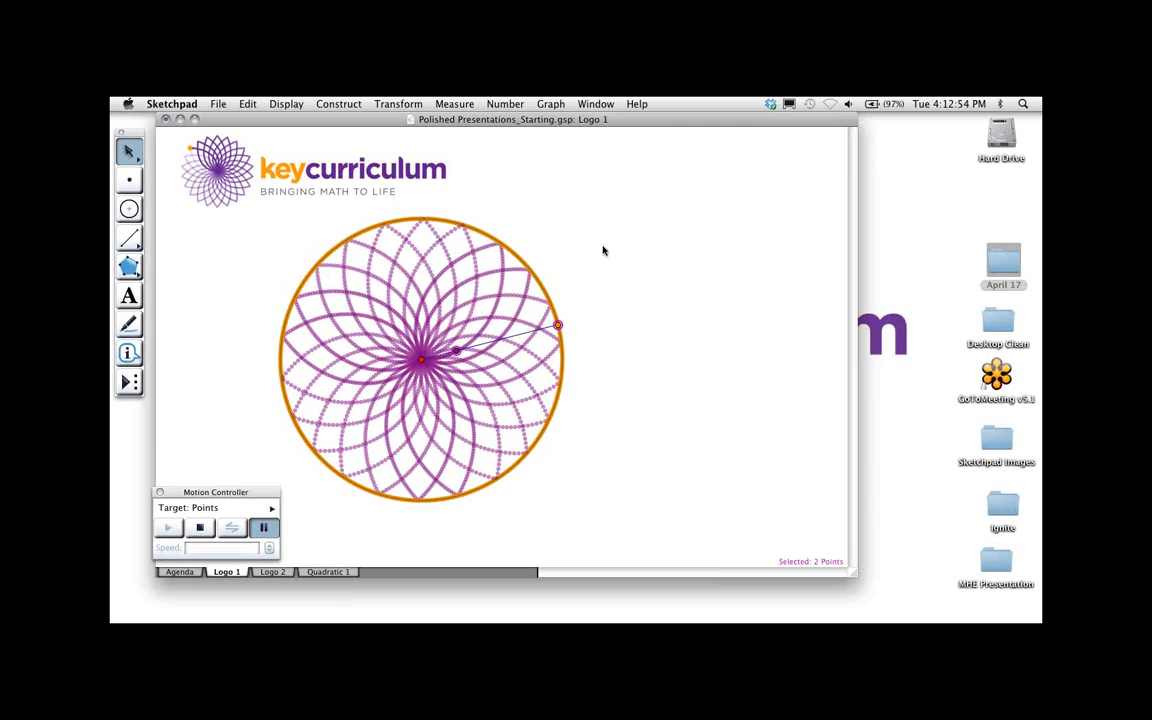
Add a new calculation of 22/7 to the sketch
{"action": "left_click", "coordinate": [507, 104]}
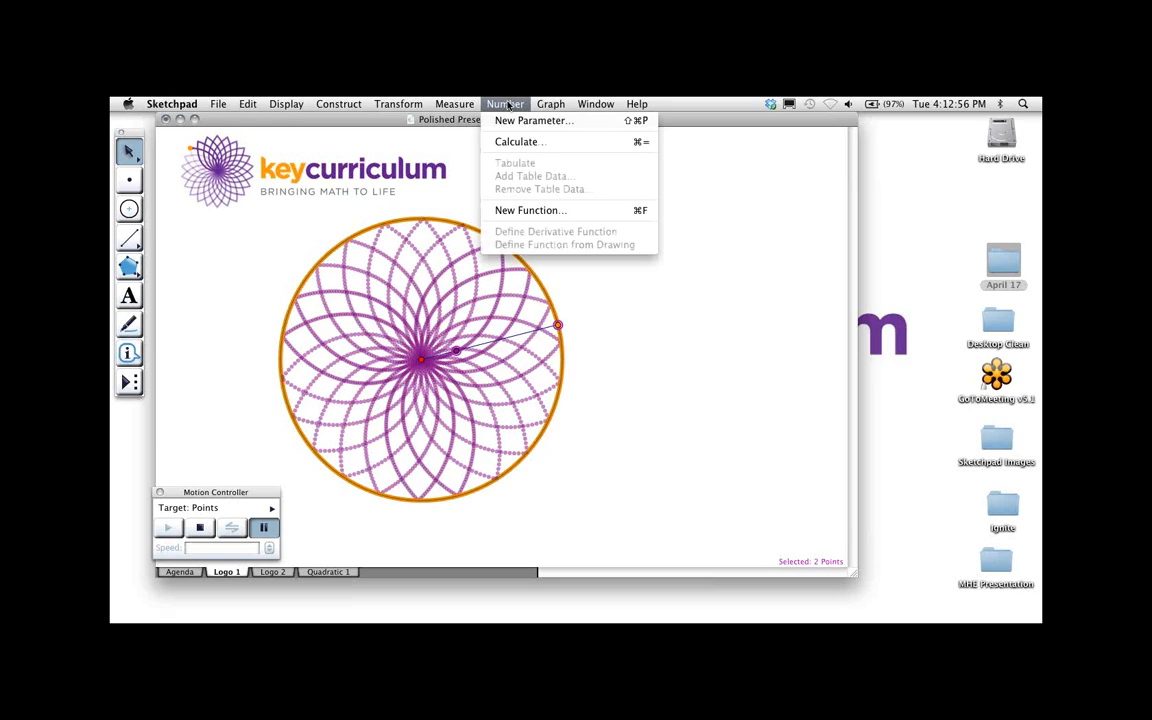
{"action": "left_click", "coordinate": [516, 141]}
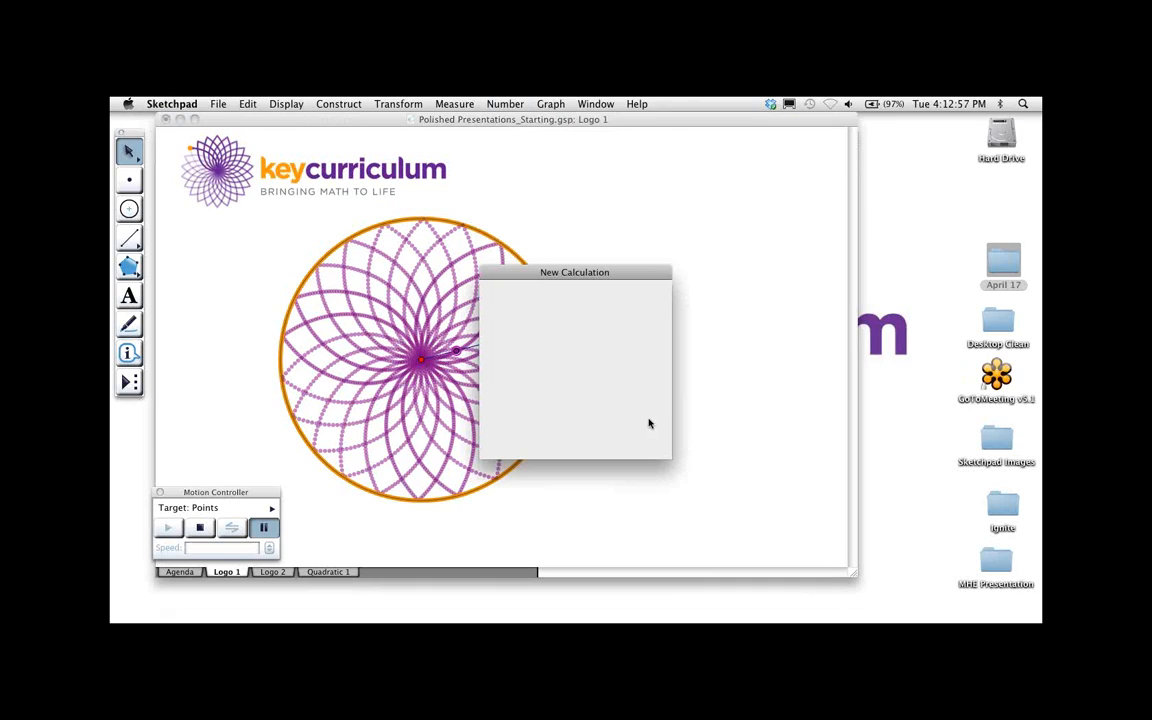
{"action": "double_click", "coordinate": [600, 405]}
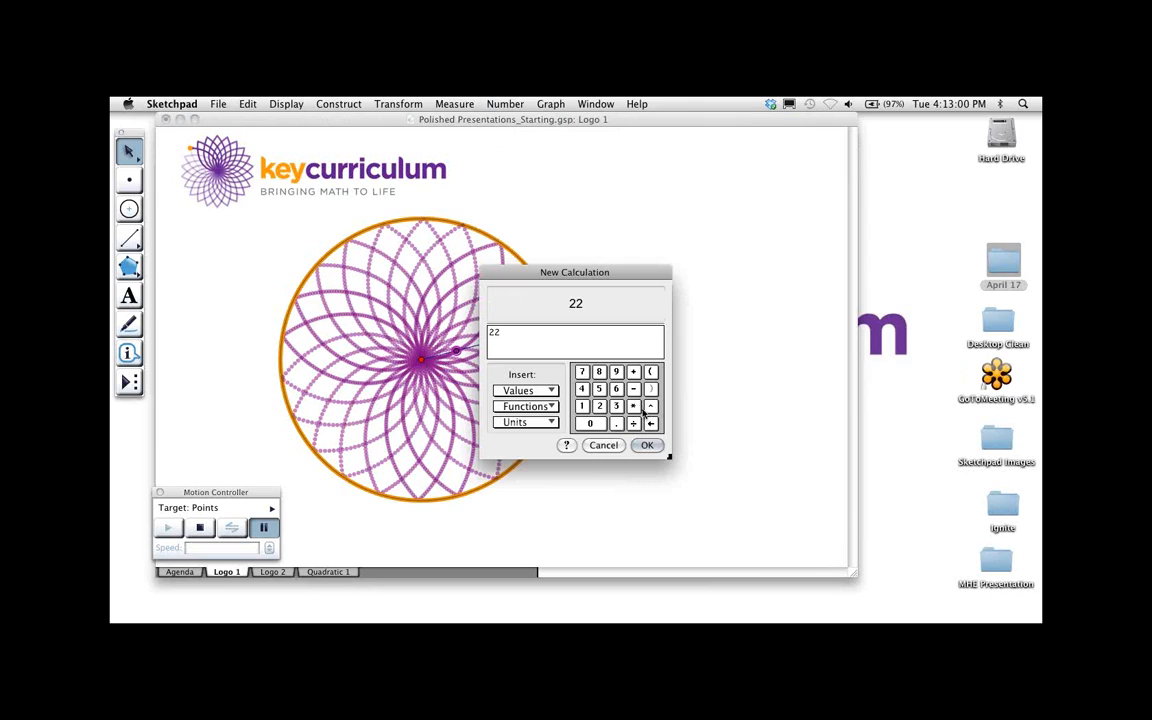
{"action": "type", "text": "/7"}
{"action": "key", "text": "Return"}
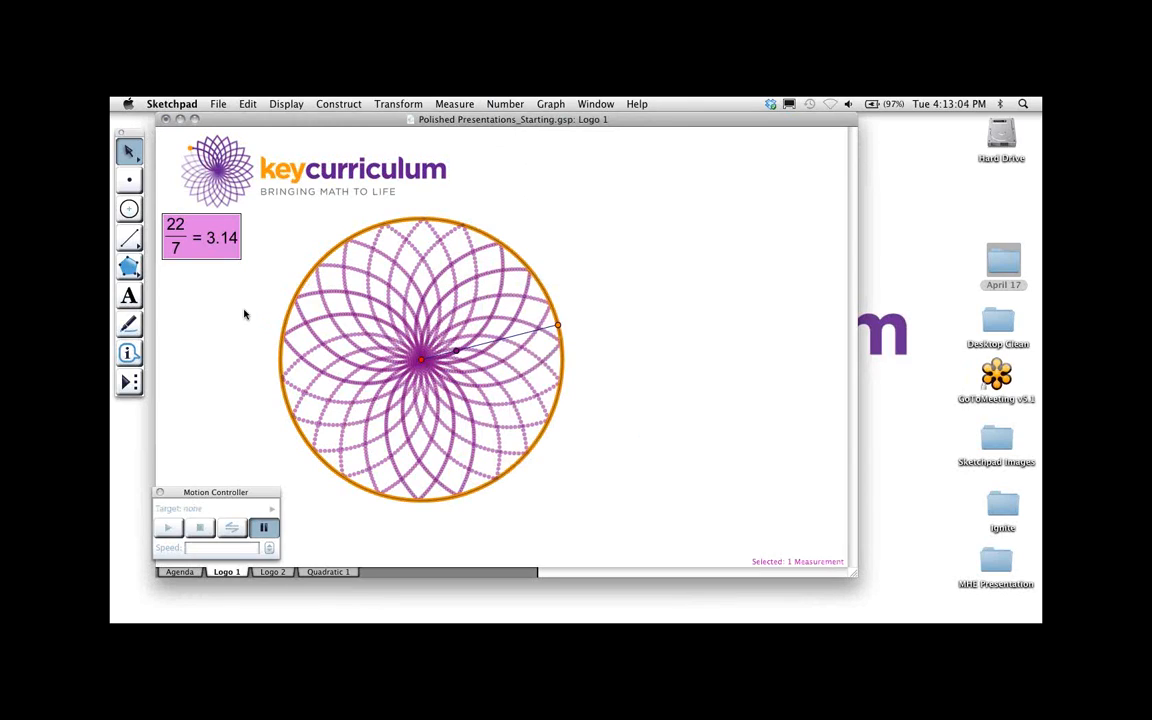
Select the circle, its radius and the three points of the logo construction to point them out, and clear the selection
{"action": "left_click", "coordinate": [244, 314]}
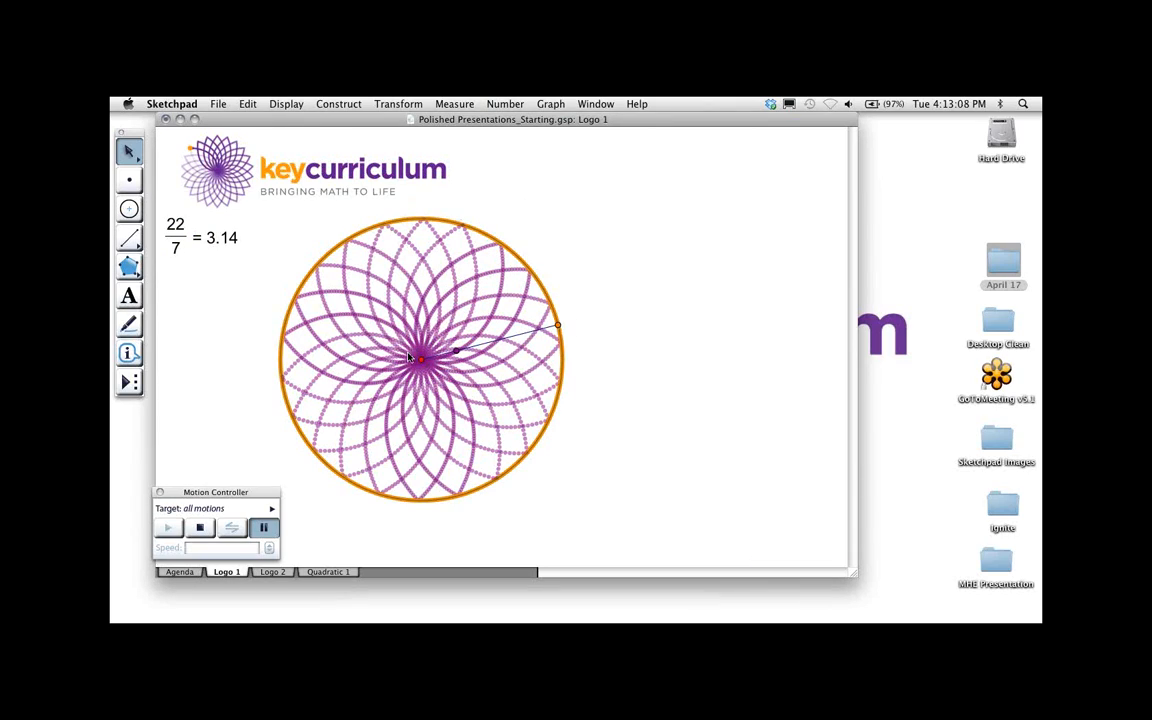
{"action": "left_click", "coordinate": [557, 325]}
{"action": "left_click", "coordinate": [482, 345]}
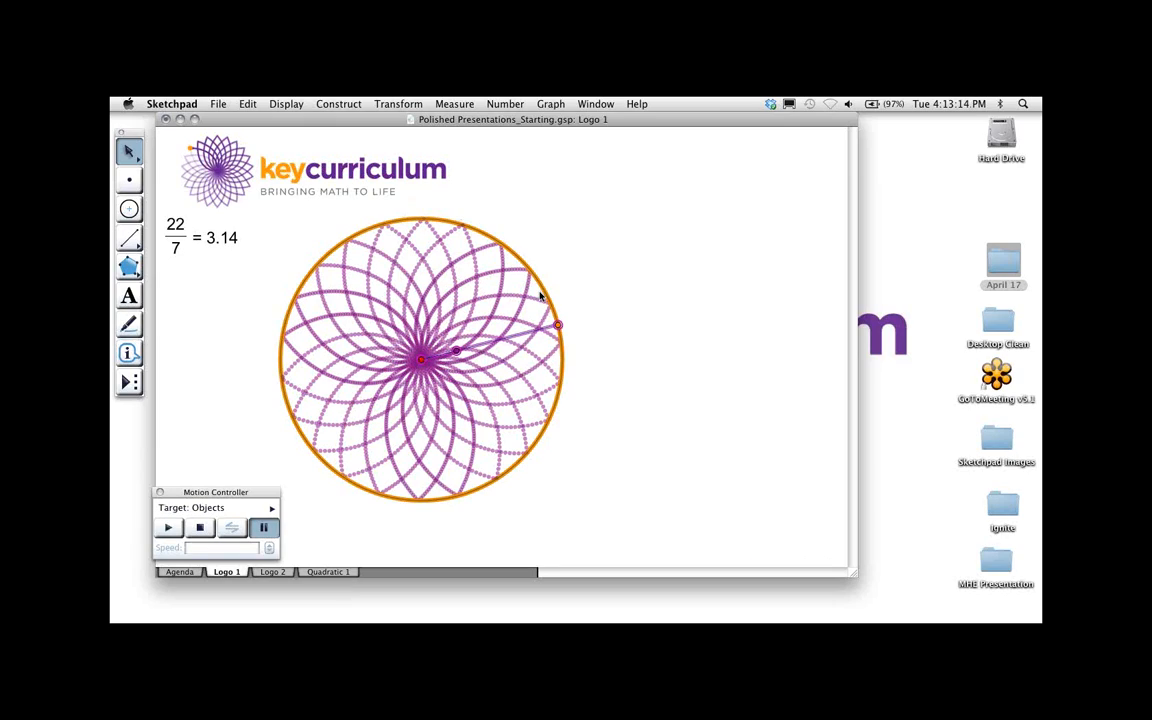
{"action": "left_click", "coordinate": [320, 260], "text": "shift"}
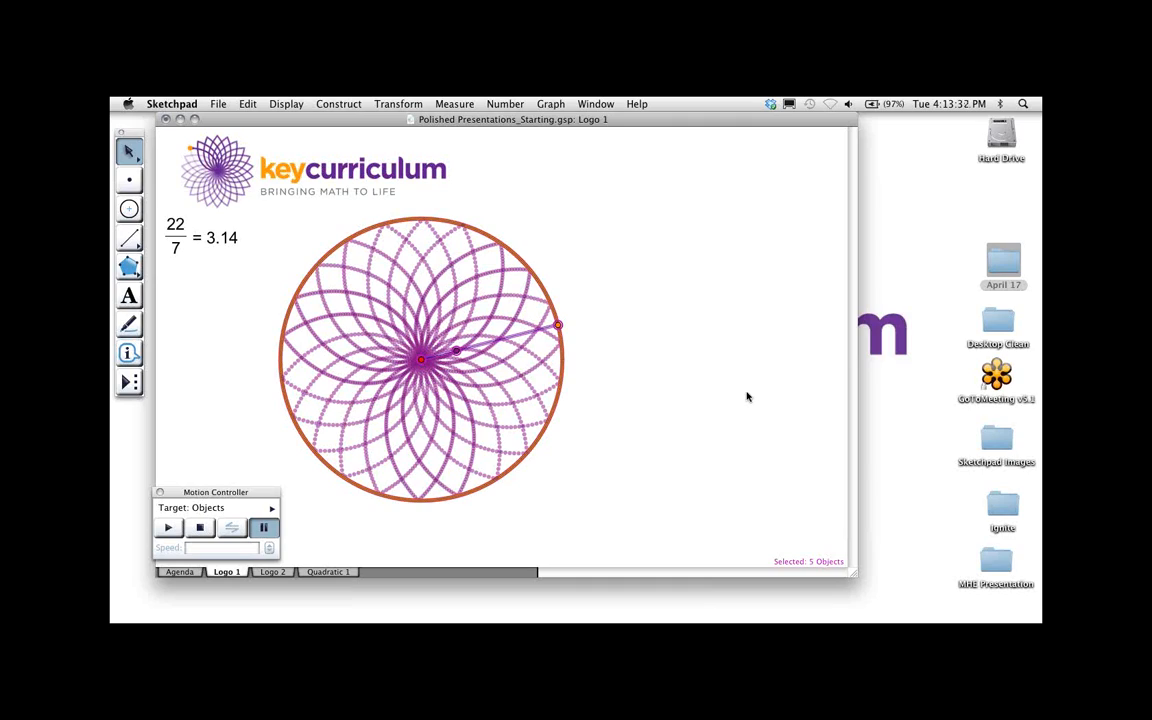
{"action": "left_click", "coordinate": [678, 384]}
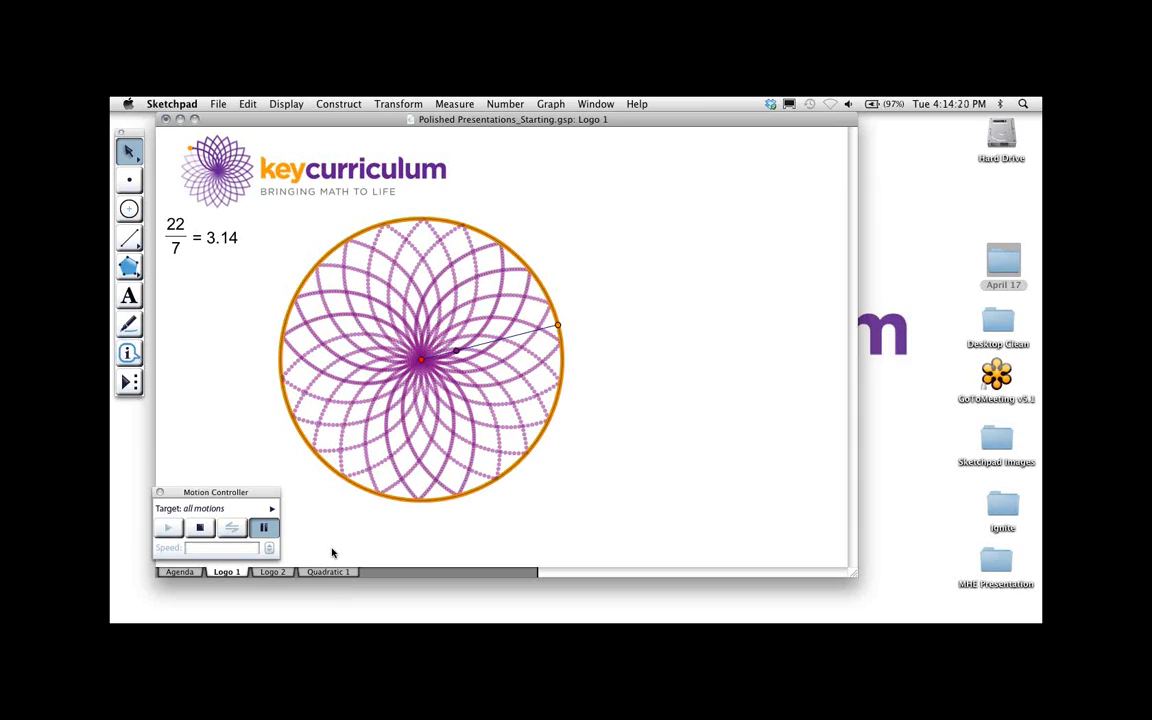
Close the Motion Controller, revisit the Logo 1 page, and return to the blank Logo 2 page
{"action": "left_click", "coordinate": [272, 572]}
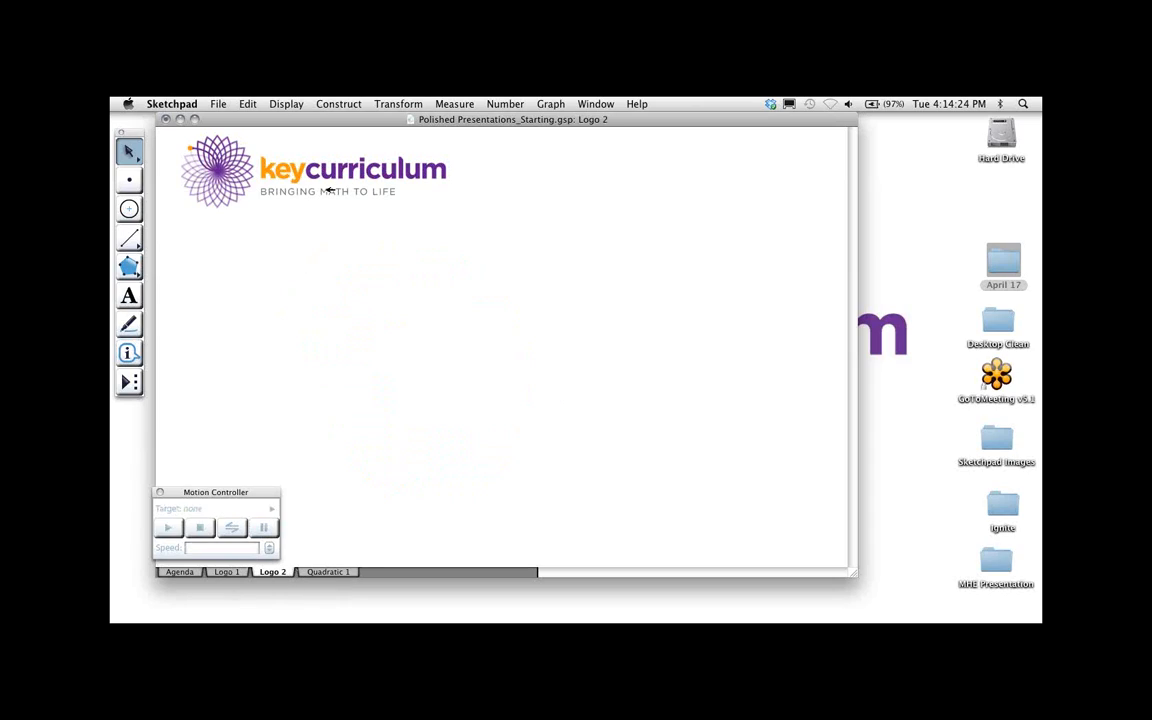
{"action": "left_click", "coordinate": [160, 493]}
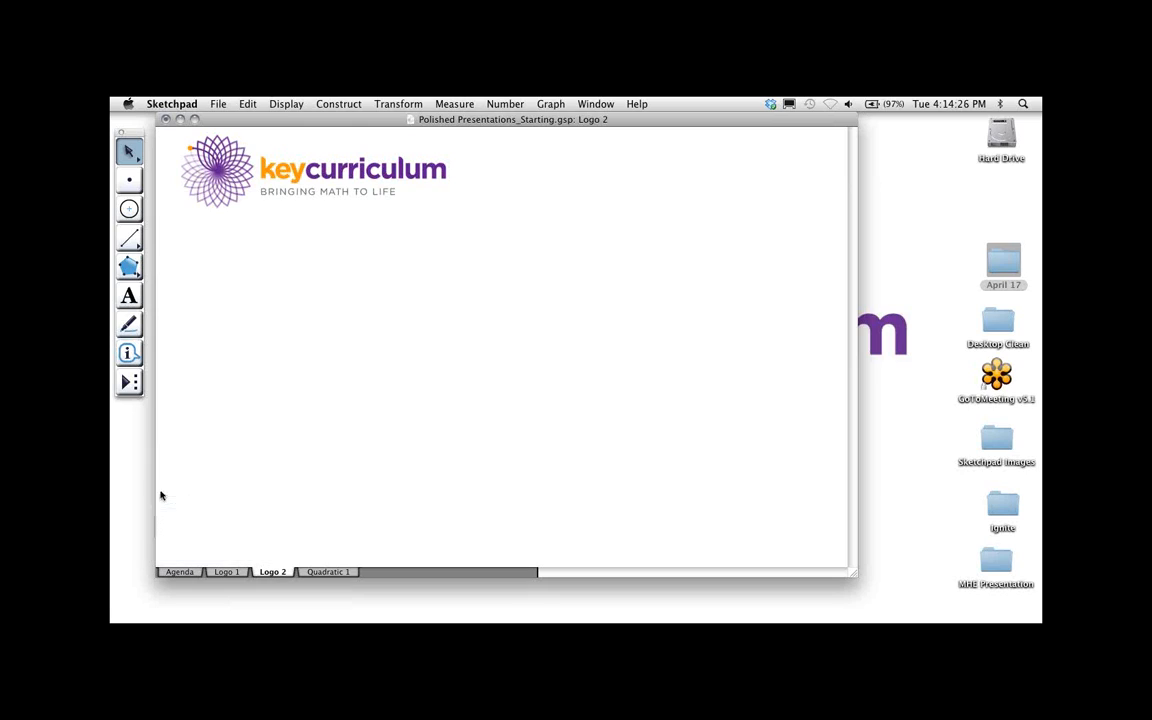
{"action": "left_click", "coordinate": [226, 572]}
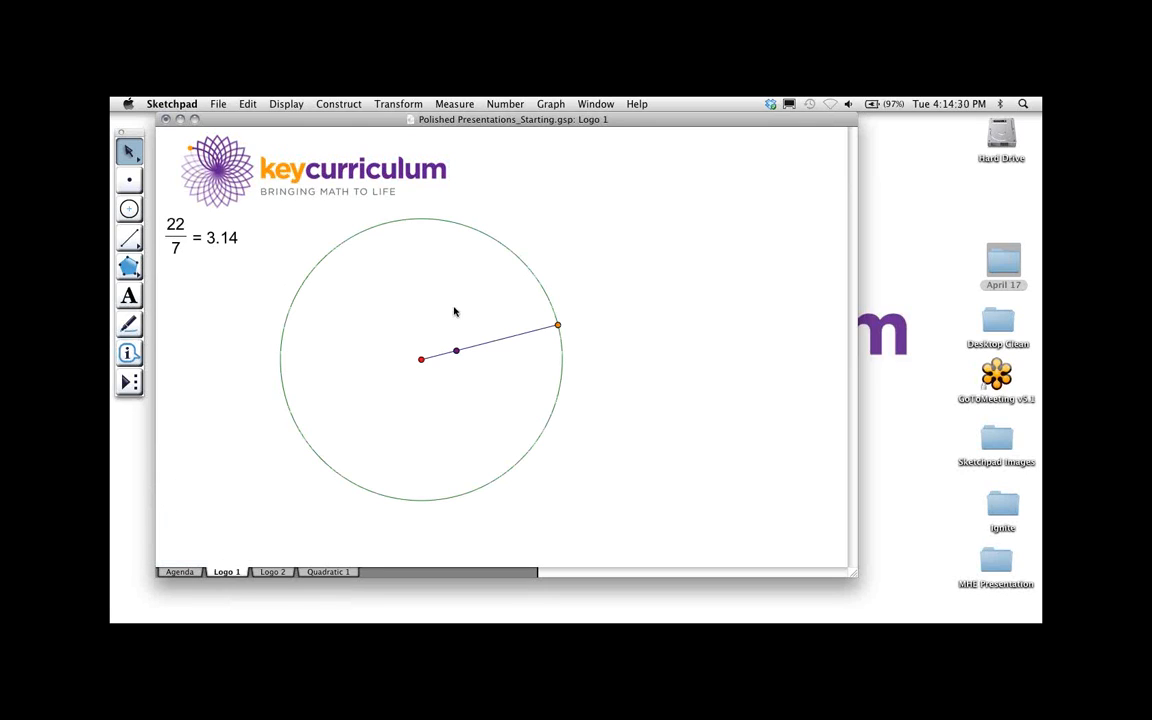
{"action": "left_click", "coordinate": [285, 572]}
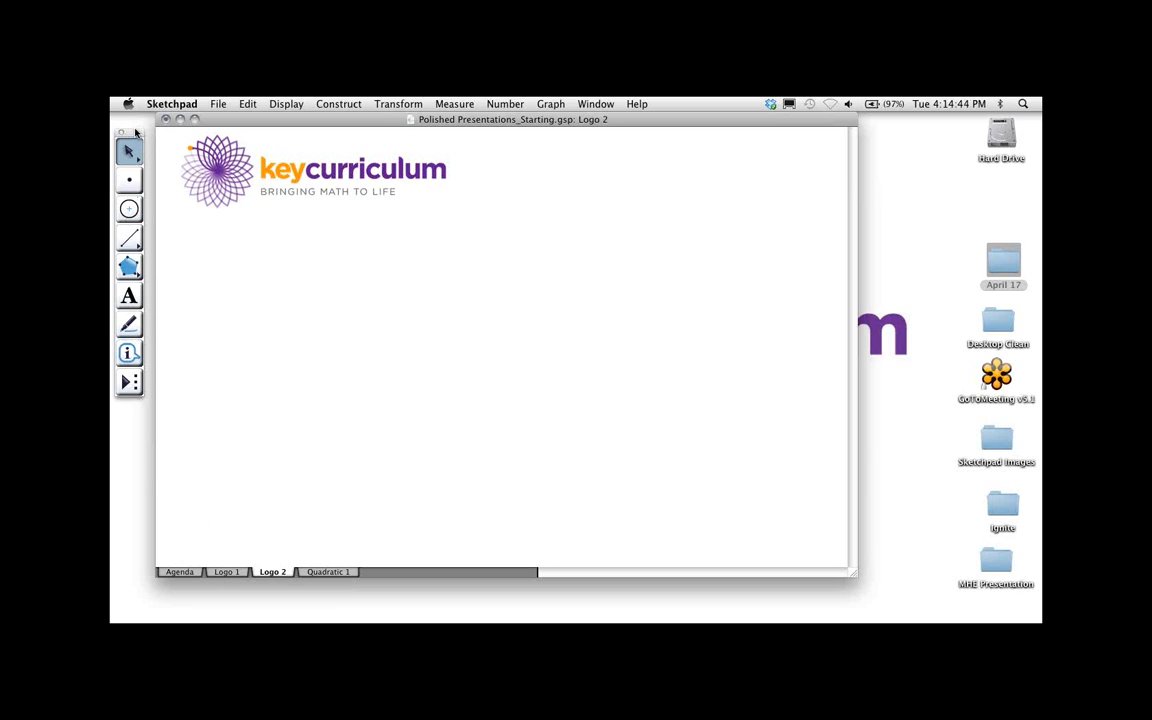
{"action": "left_click_drag", "start_coordinate": [134, 133], "coordinate": [134, 127]}
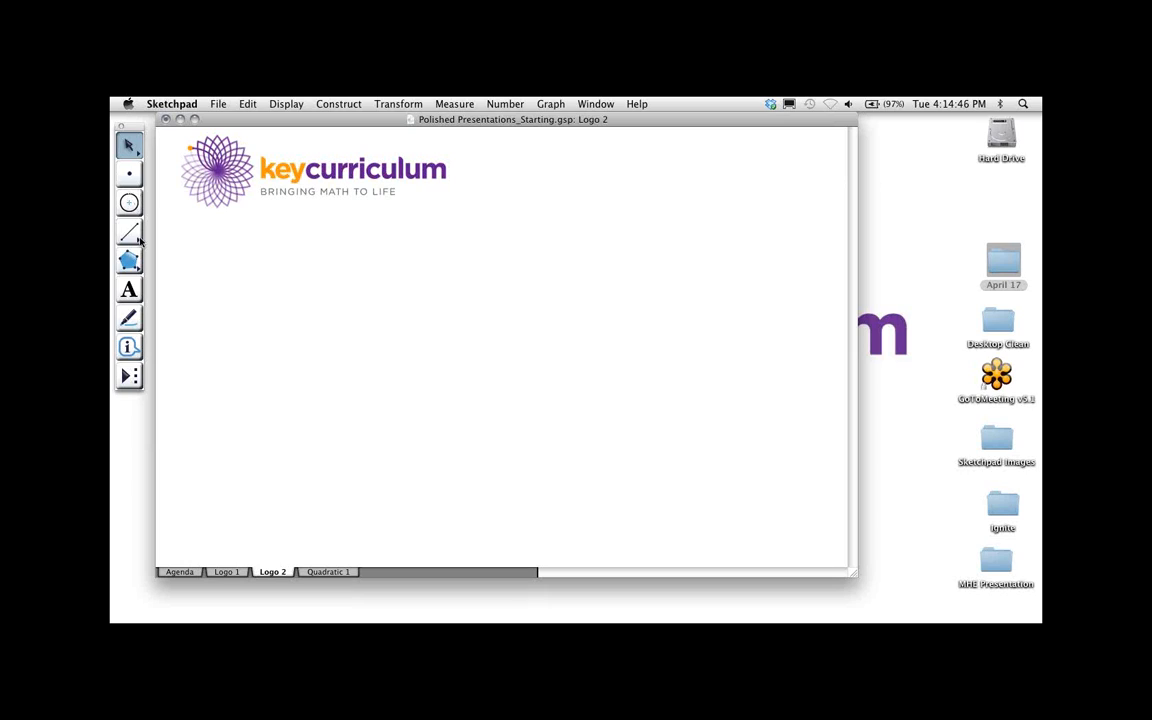
Draw a segment near the bottom of the Logo 2 page, give it a Medium line style, and level it by adjusting its right endpoint
{"action": "left_click_drag", "start_coordinate": [137, 235], "coordinate": [152, 234]}
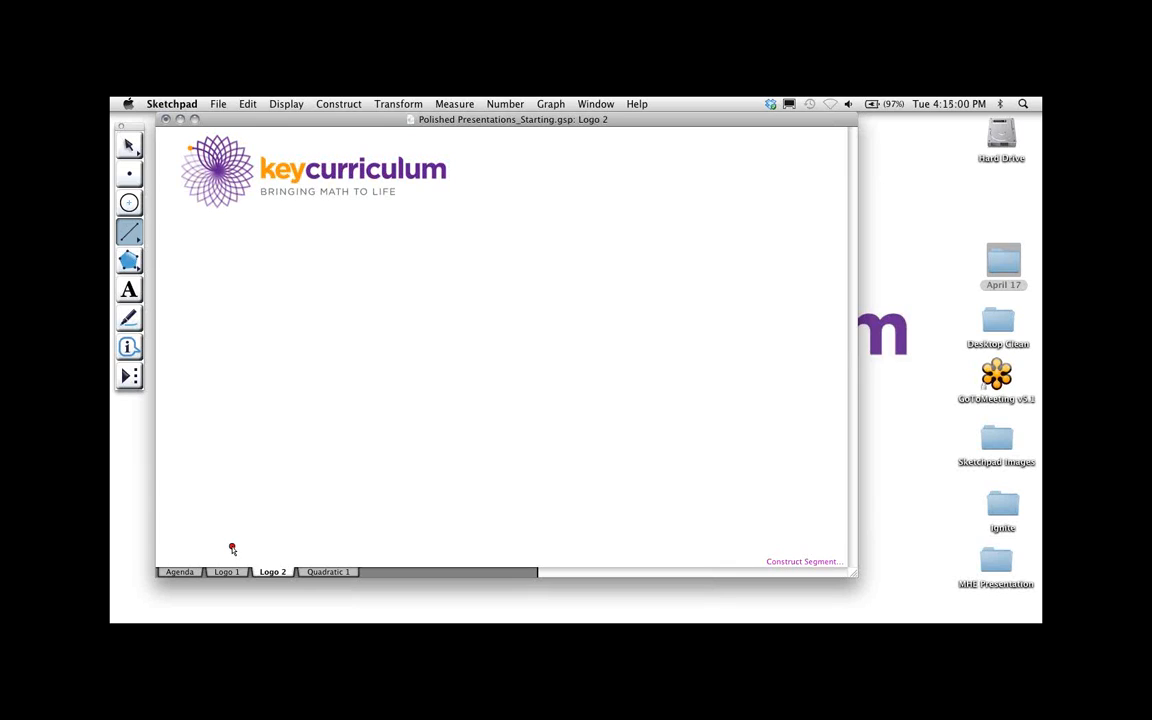
{"action": "left_click_drag", "start_coordinate": [233, 550], "coordinate": [420, 546]}
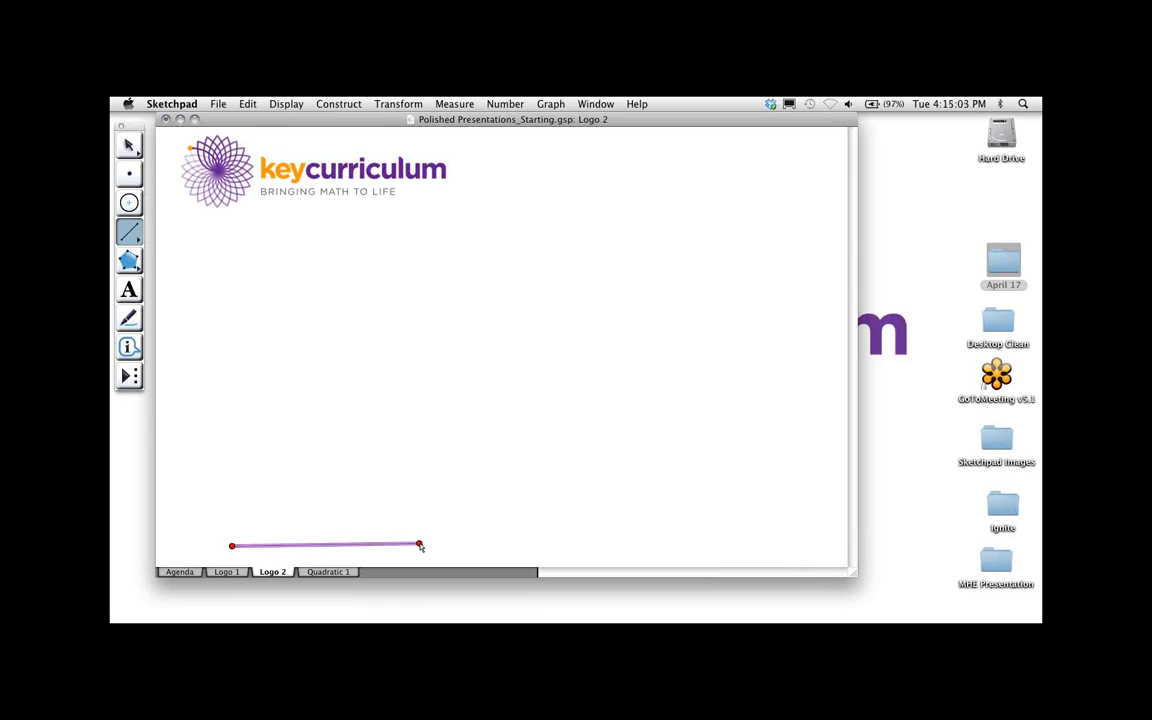
{"action": "left_click", "coordinate": [286, 104]}
{"action": "mouse_move", "coordinate": [280, 141]}
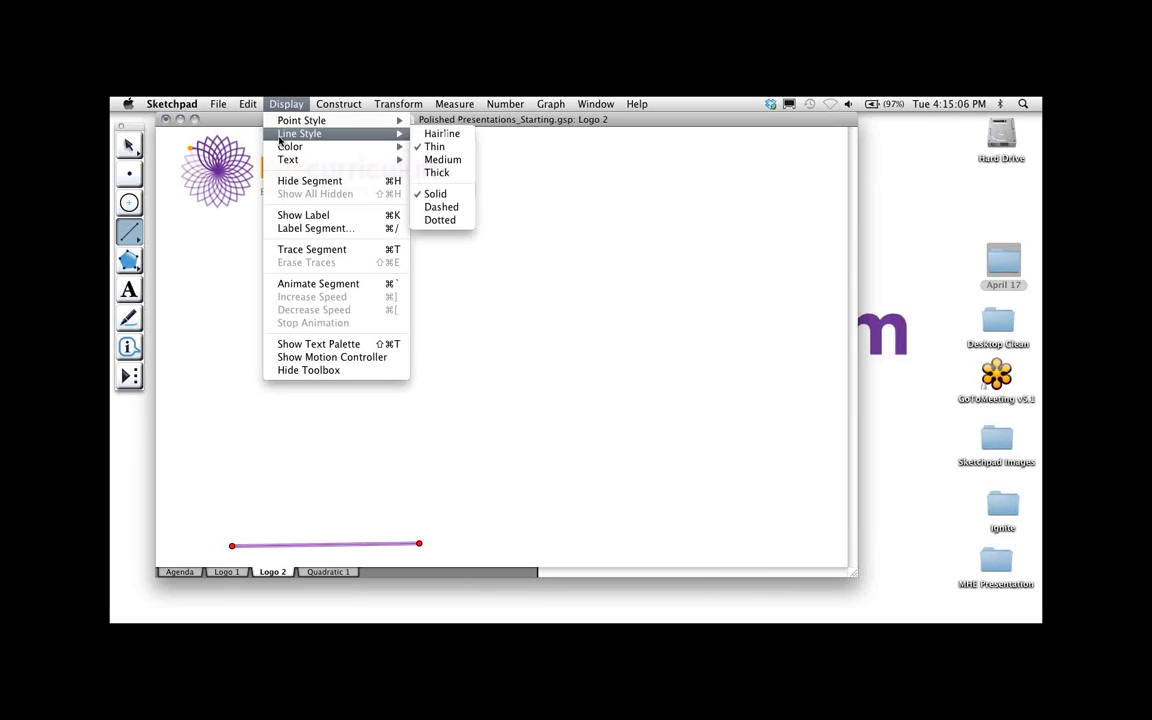
{"action": "left_click", "coordinate": [442, 159]}
{"action": "left_click", "coordinate": [130, 146]}
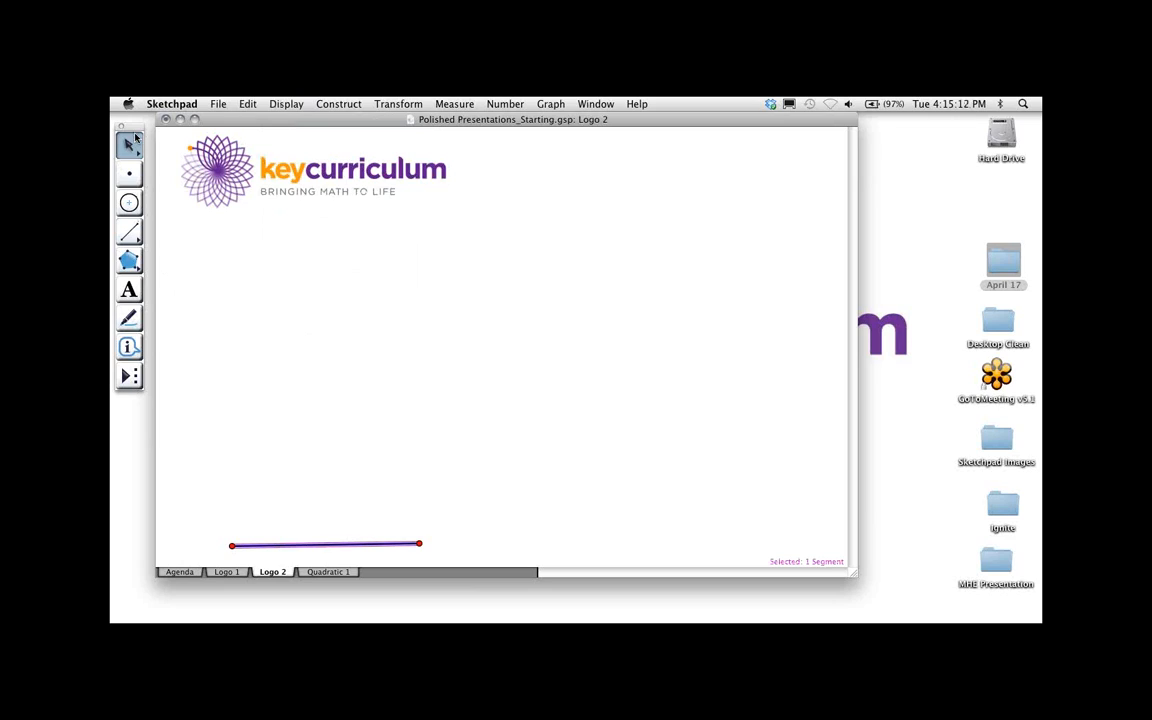
{"action": "left_click", "coordinate": [457, 517]}
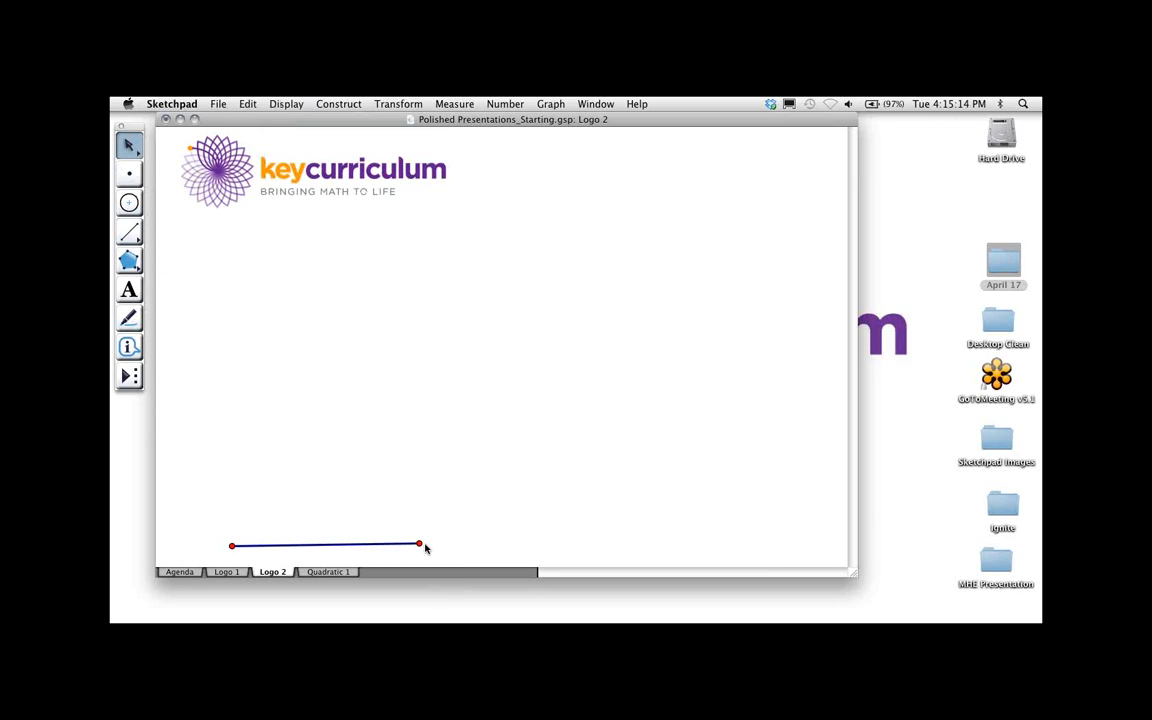
{"action": "left_click_drag", "start_coordinate": [420, 544], "coordinate": [420, 547]}
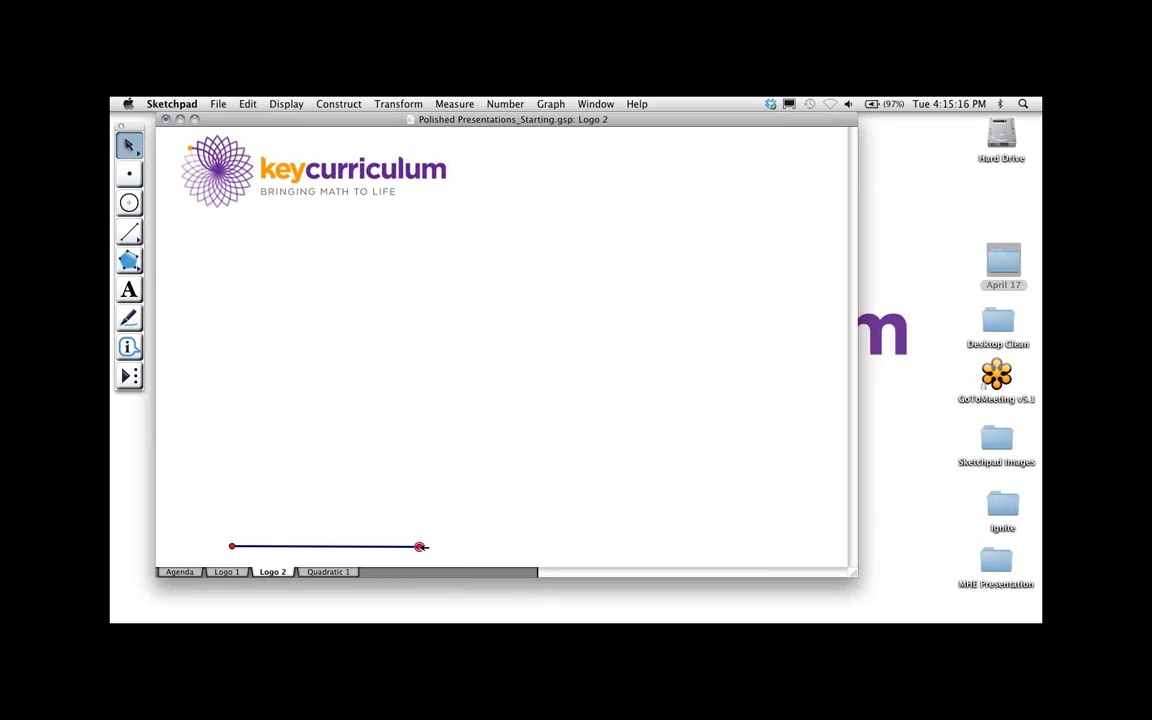
Place an independent point above the segment and construct a circle by Center+Radius from that point and the segment
{"action": "left_click", "coordinate": [131, 176]}
{"action": "left_click", "coordinate": [331, 331]}
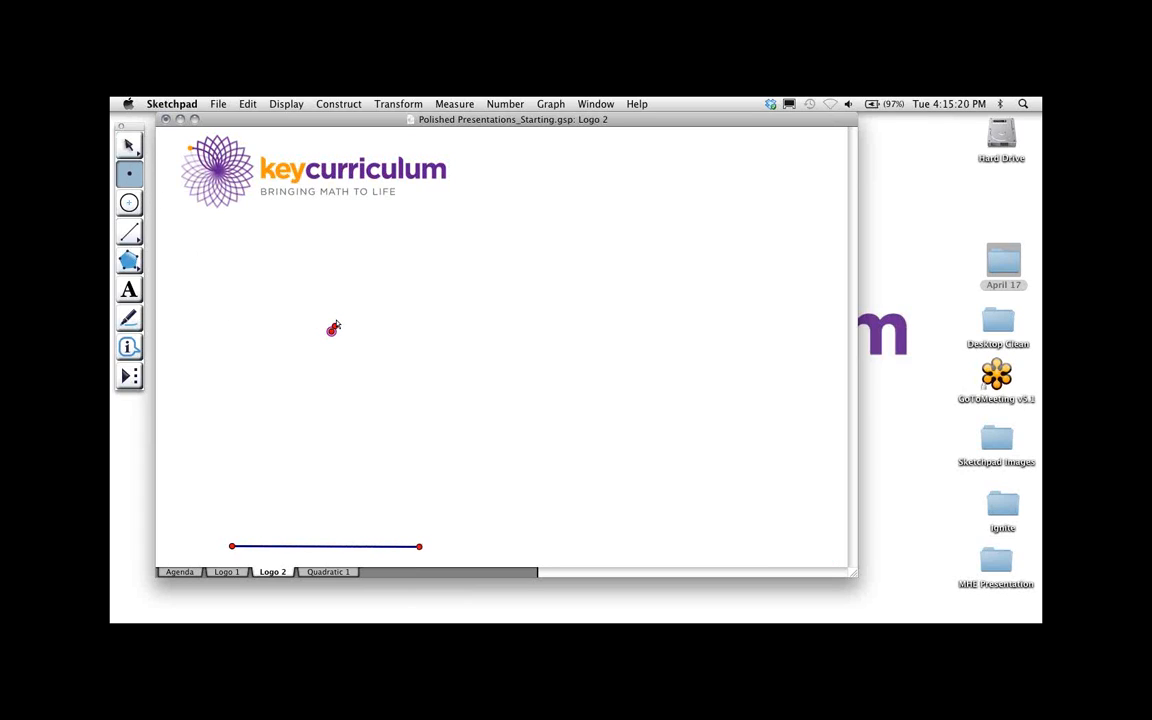
{"action": "left_click", "coordinate": [128, 145]}
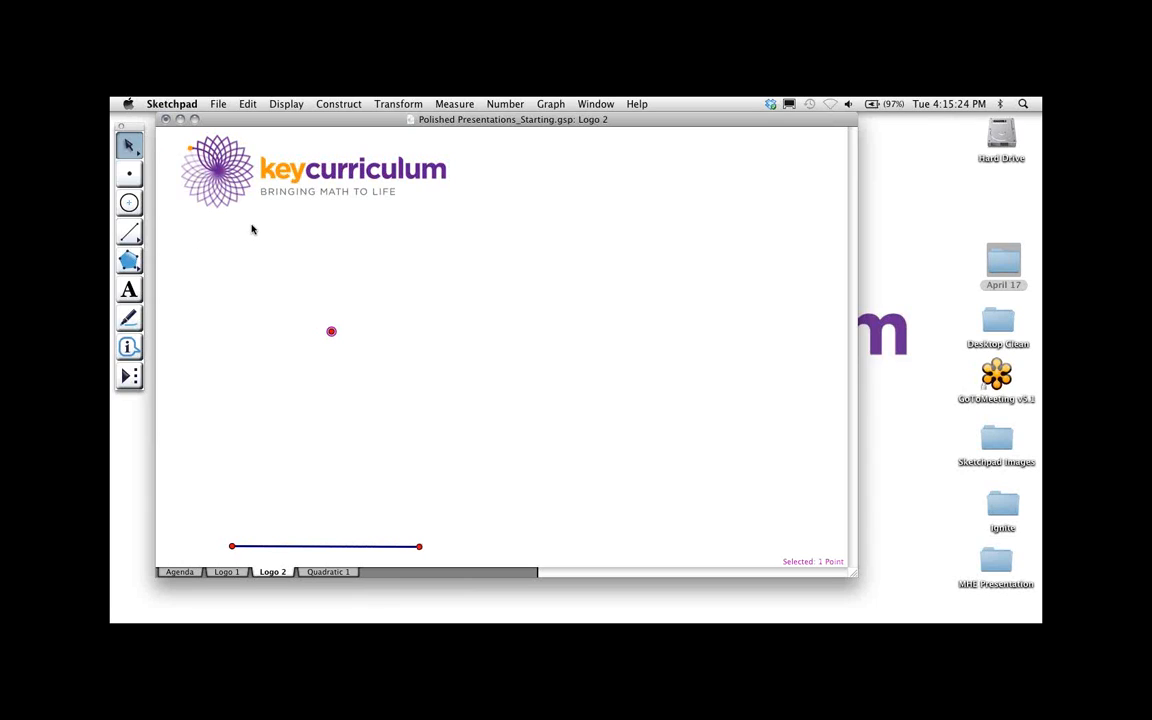
{"action": "left_click", "coordinate": [339, 546]}
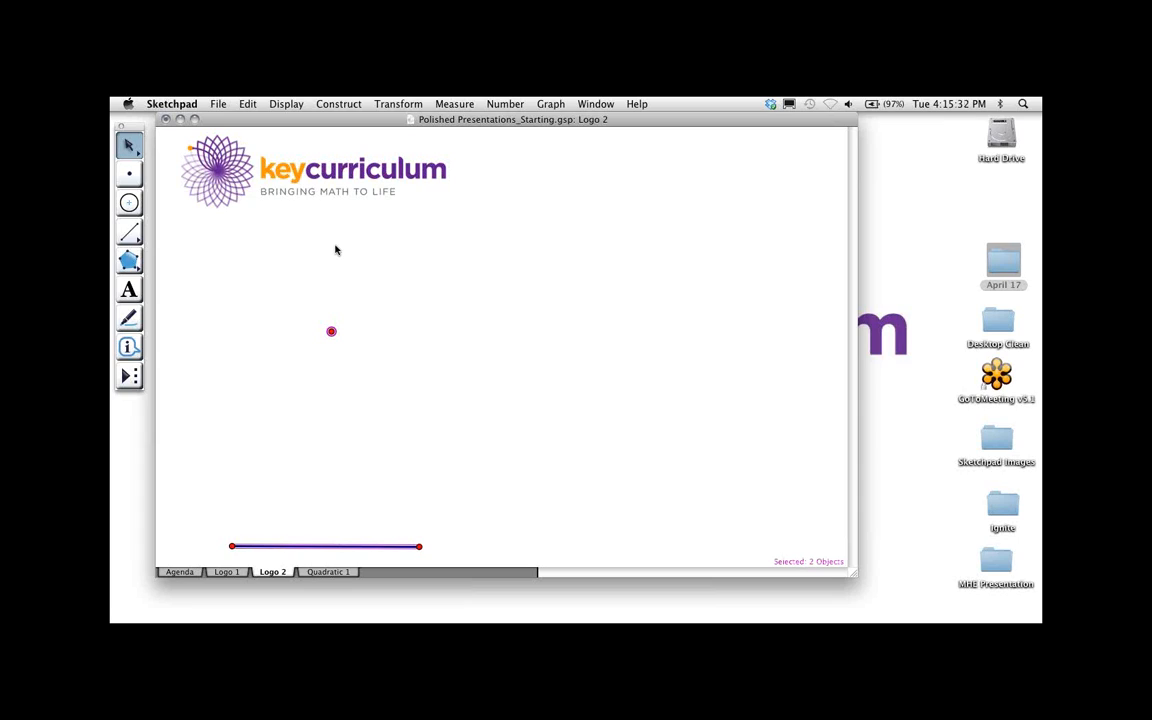
{"action": "left_click", "coordinate": [342, 104]}
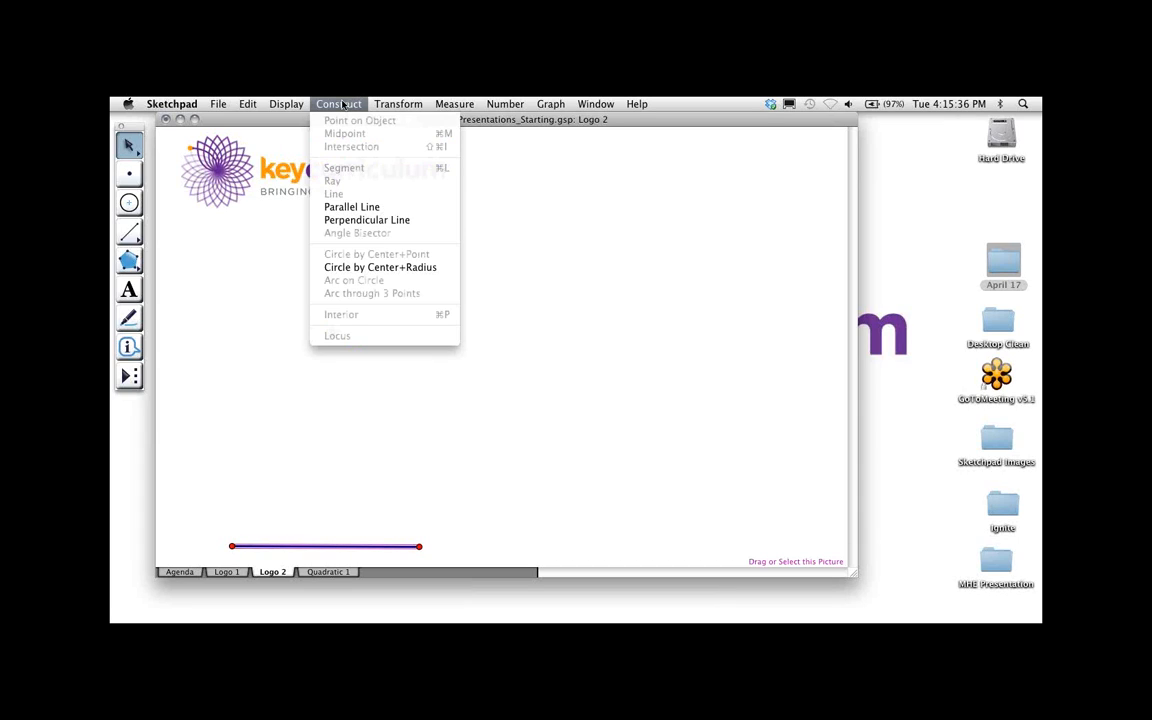
{"action": "left_click", "coordinate": [378, 267]}
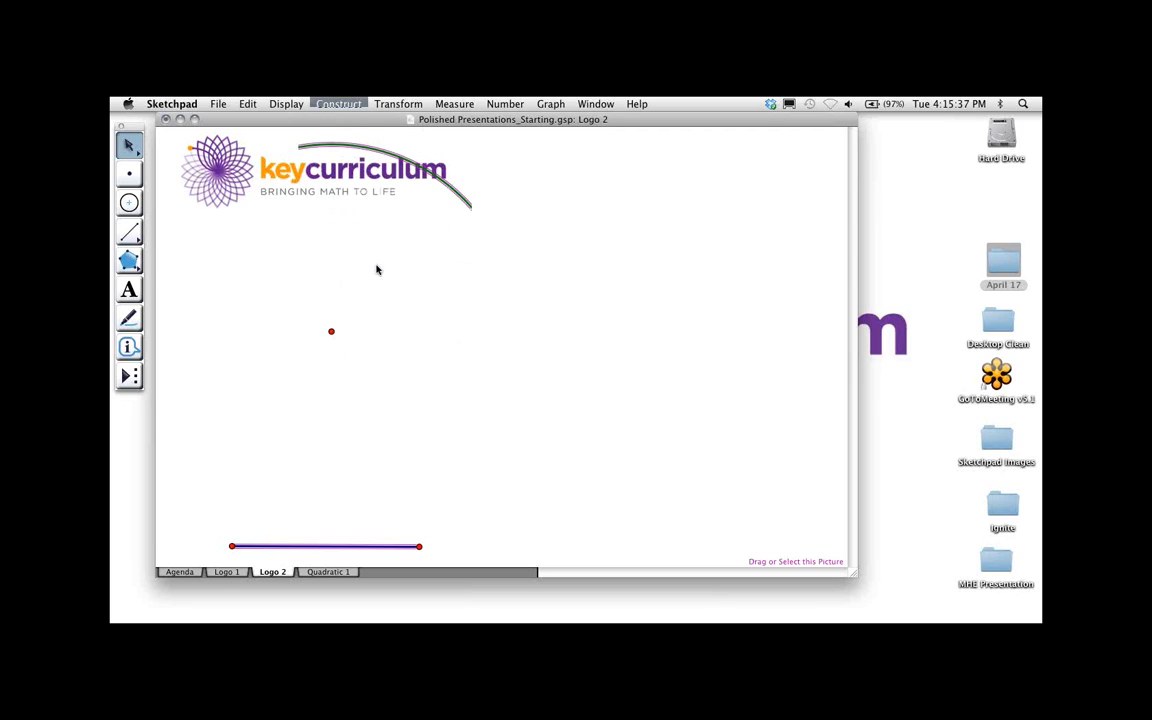
Shorten the radius-controlling segment so the circle clears the logo, and move the circle to the right
{"action": "left_click", "coordinate": [322, 345]}
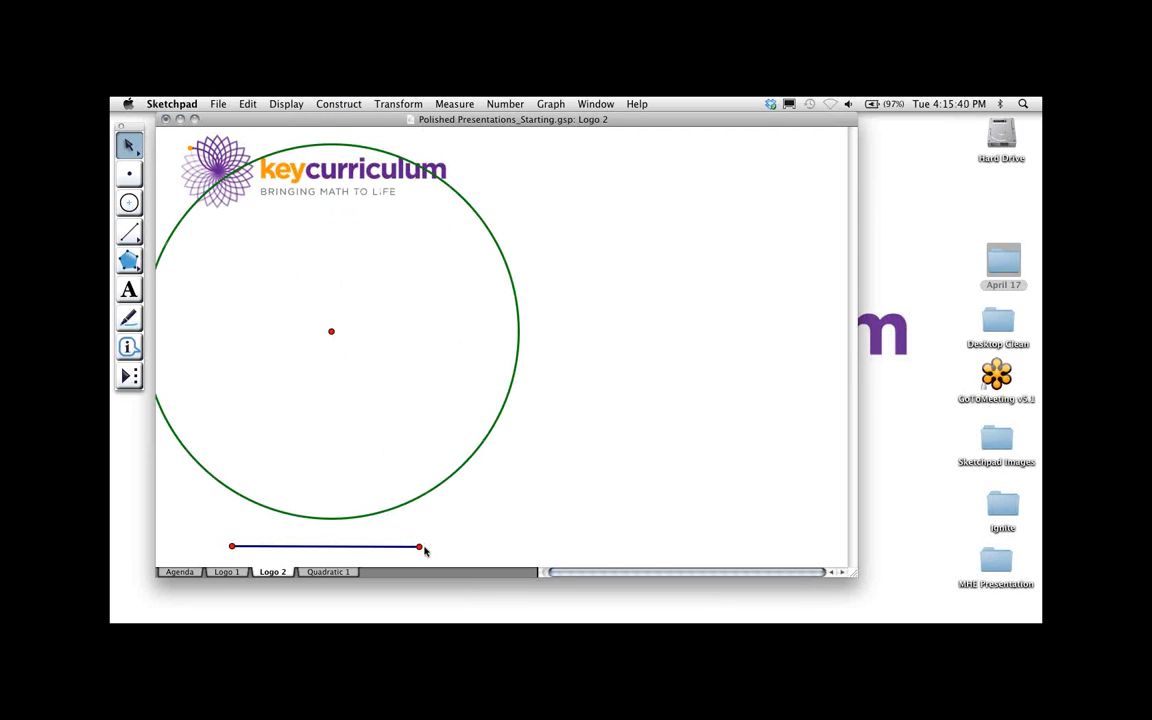
{"action": "left_click_drag", "start_coordinate": [419, 546], "coordinate": [349, 545]}
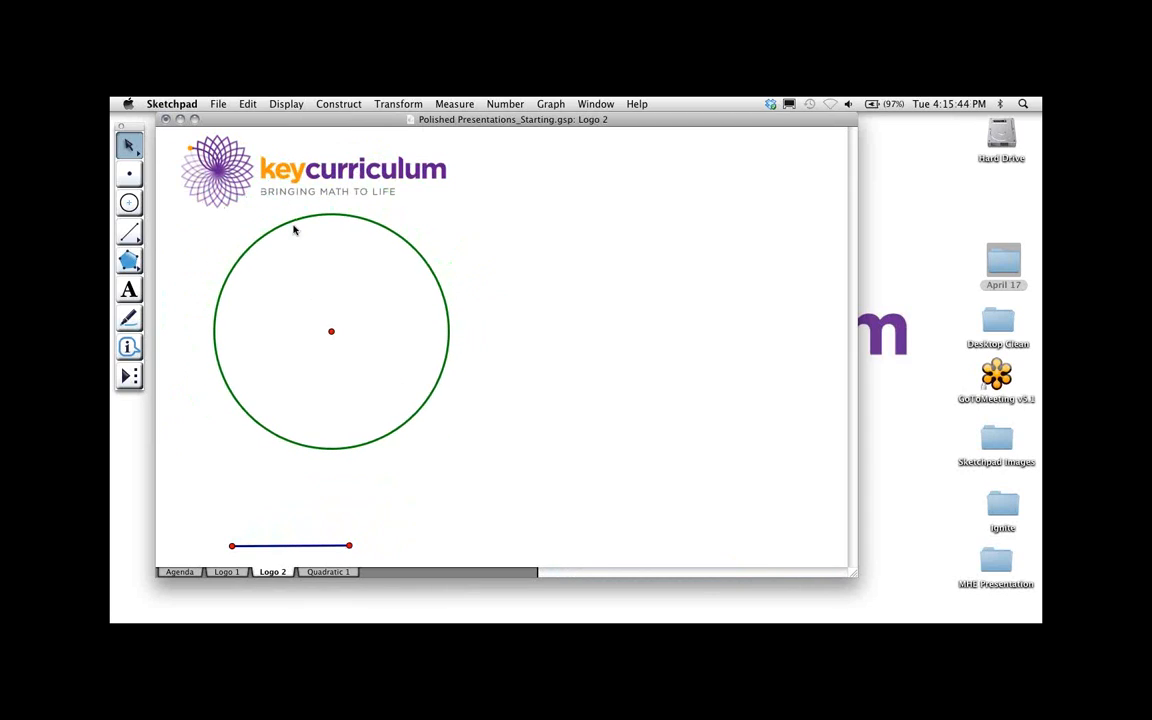
{"action": "left_click_drag", "start_coordinate": [290, 222], "coordinate": [431, 223]}
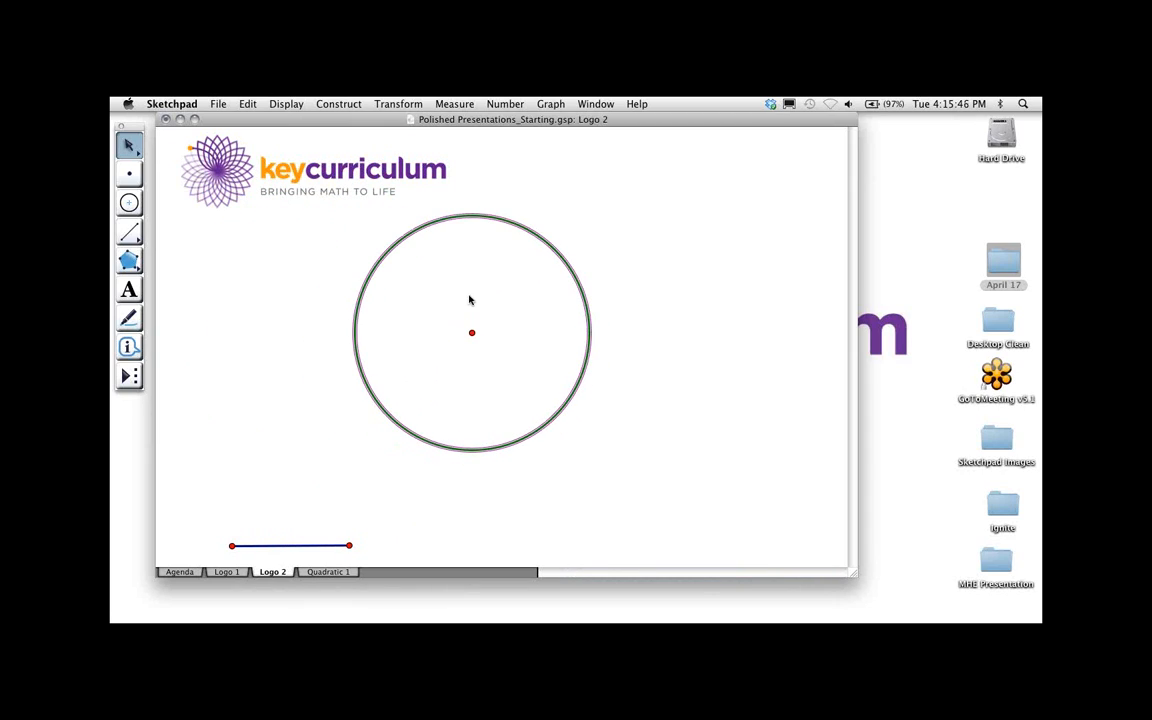
Set the circle's line style to Thin and deselect it
{"action": "left_click", "coordinate": [286, 103]}
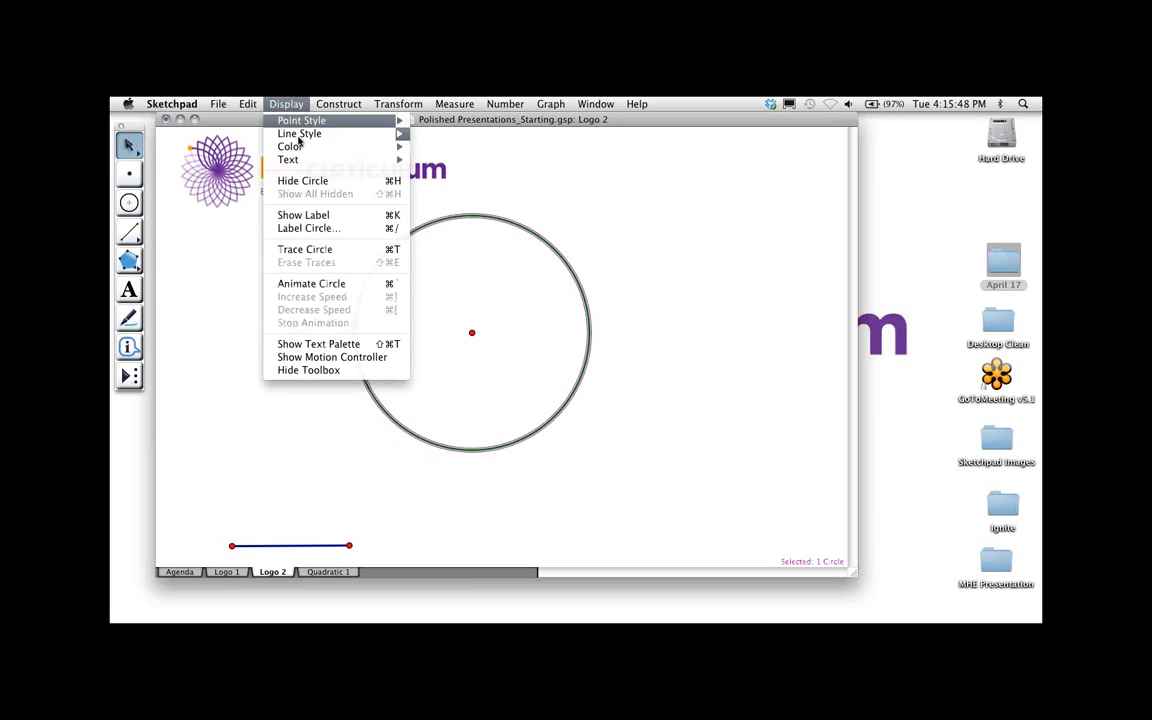
{"action": "mouse_move", "coordinate": [402, 137]}
{"action": "left_click", "coordinate": [434, 146]}
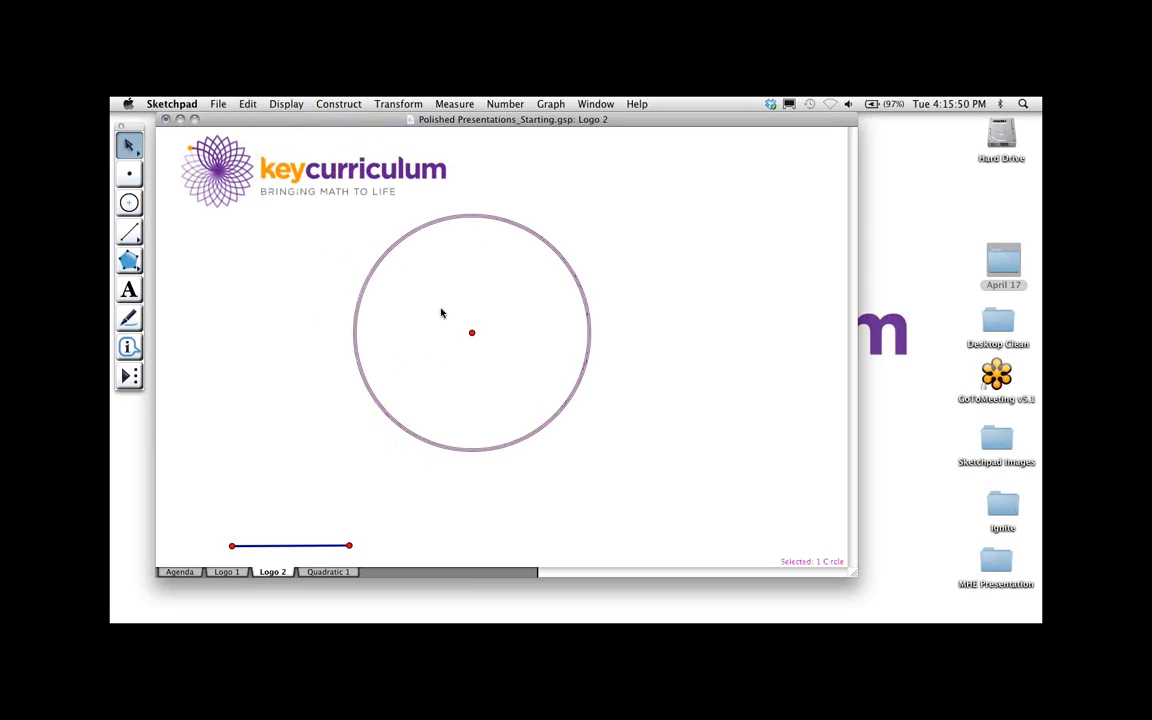
{"action": "left_click", "coordinate": [428, 314]}
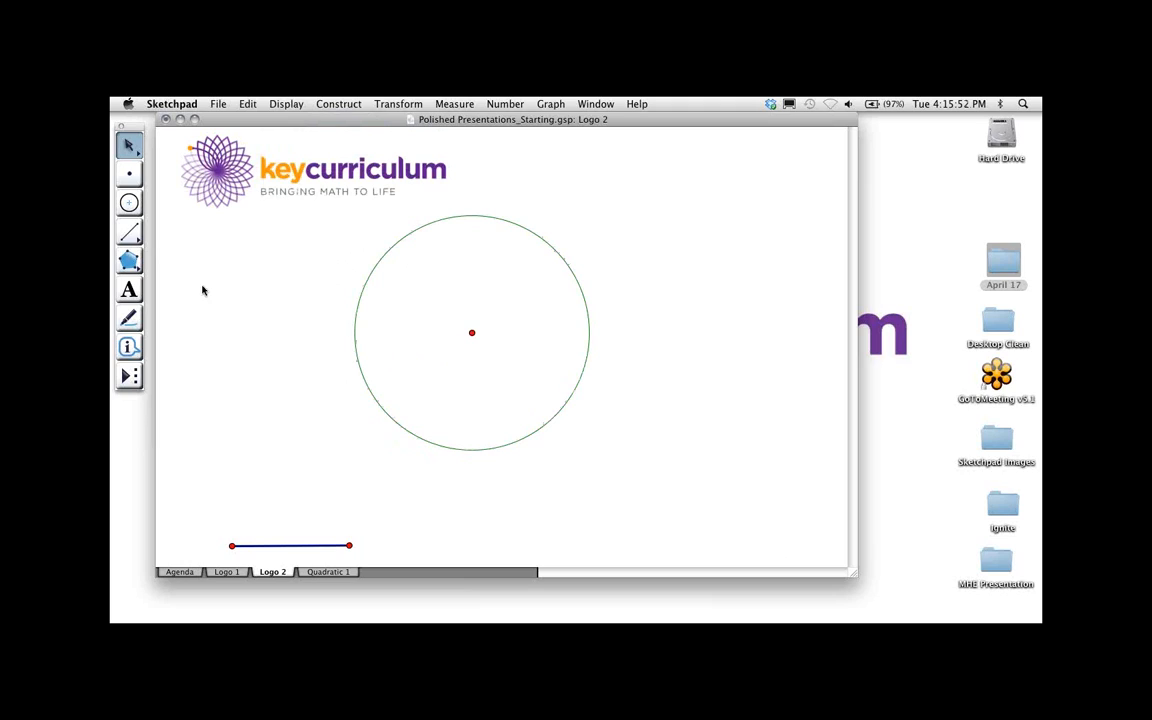
Draw a radius segment from the circle's center to its right side, and slightly shorten the control segment below
{"action": "left_click_drag", "start_coordinate": [137, 237], "coordinate": [154, 234]}
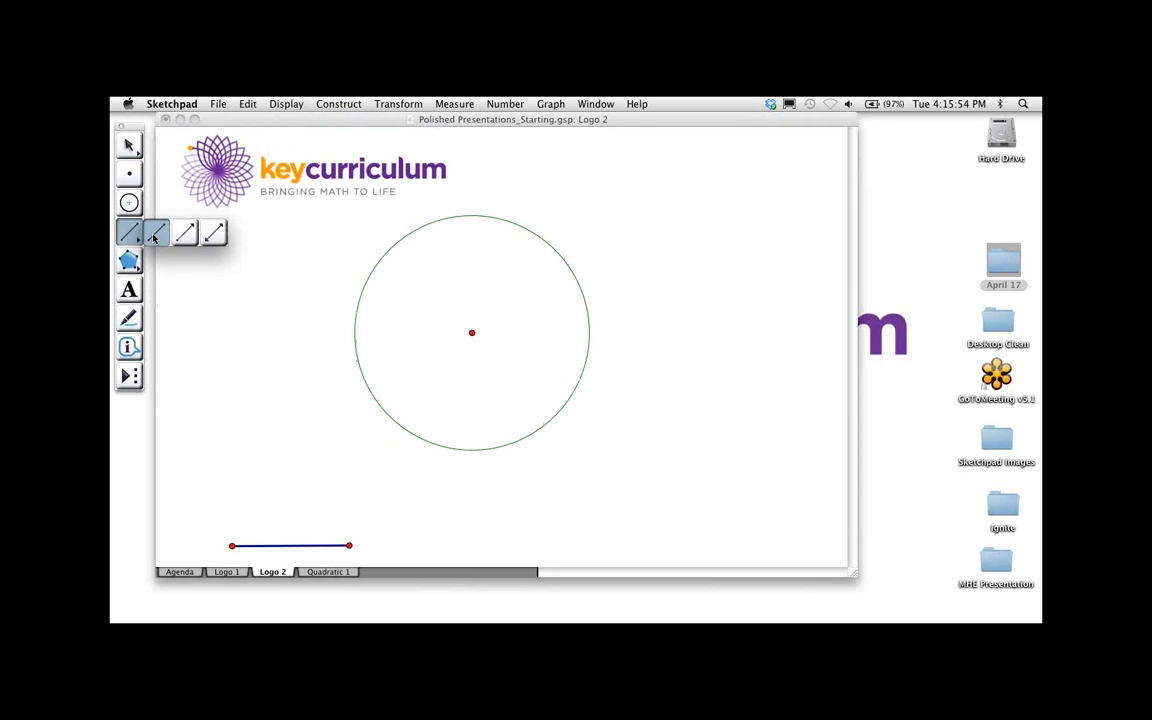
{"action": "left_click_drag", "start_coordinate": [471, 335], "coordinate": [589, 332]}
{"action": "left_click", "coordinate": [132, 147]}
{"action": "left_click", "coordinate": [368, 350]}
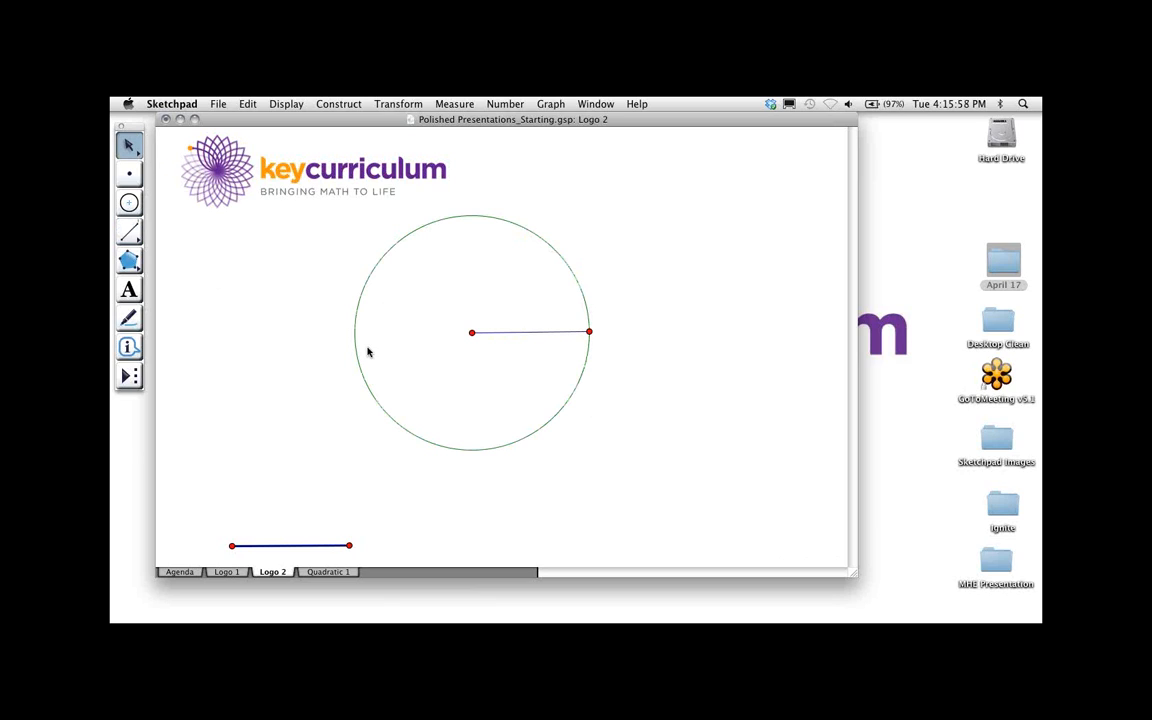
{"action": "mouse_move", "coordinate": [355, 545]}
{"action": "left_mouse_down"}
{"action": "mouse_move", "coordinate": [401, 545]}
{"action": "mouse_move", "coordinate": [352, 546]}
{"action": "left_mouse_up"}
{"action": "left_click", "coordinate": [380, 522]}
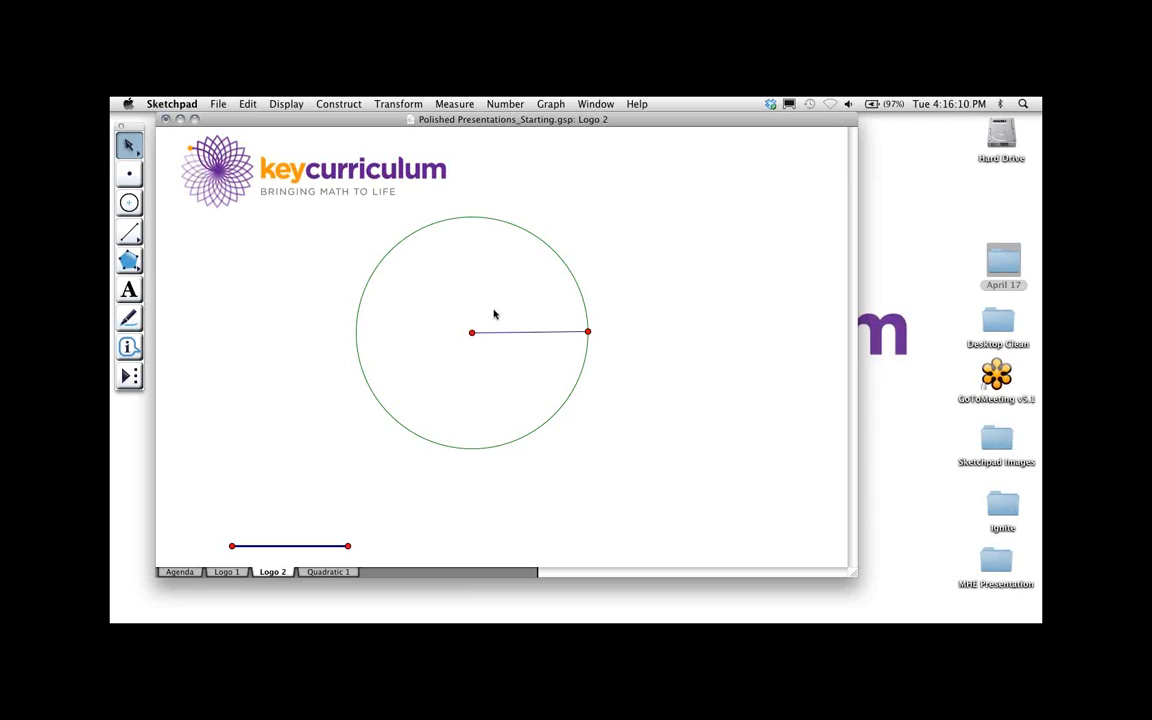
Place a point on the radius between the center and the circle, and color it purple
{"action": "left_click", "coordinate": [129, 173]}
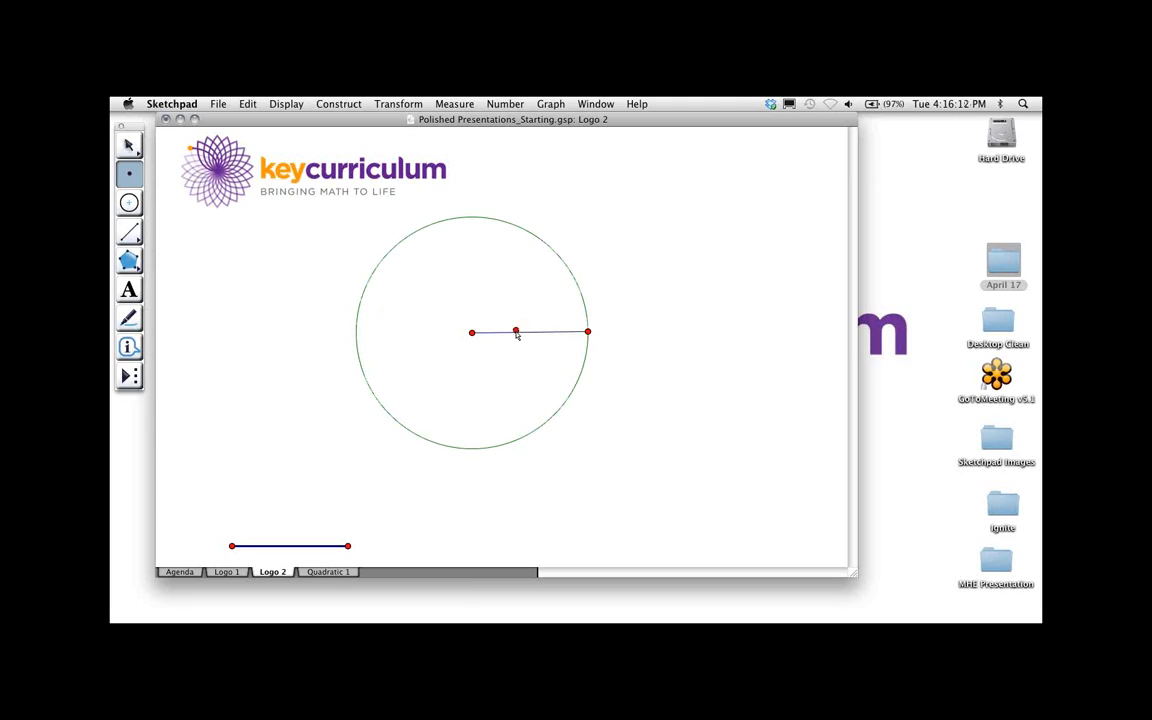
{"action": "left_click", "coordinate": [515, 333]}
{"action": "left_click", "coordinate": [268, 103]}
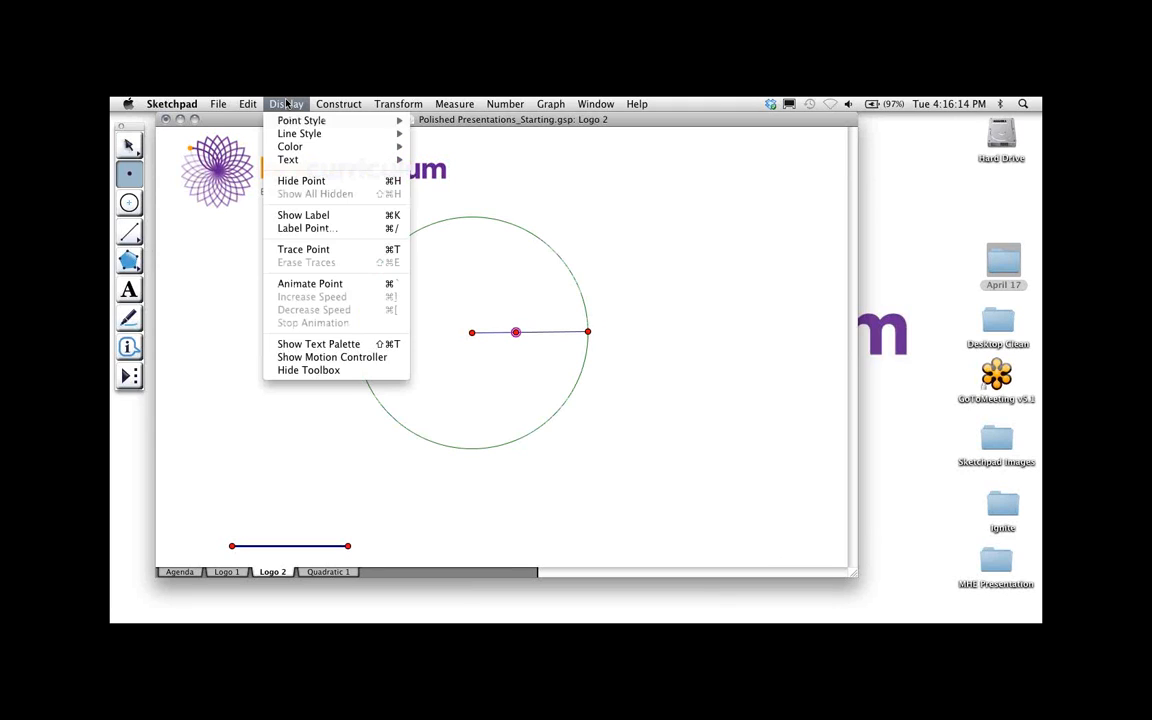
{"action": "mouse_move", "coordinate": [290, 146]}
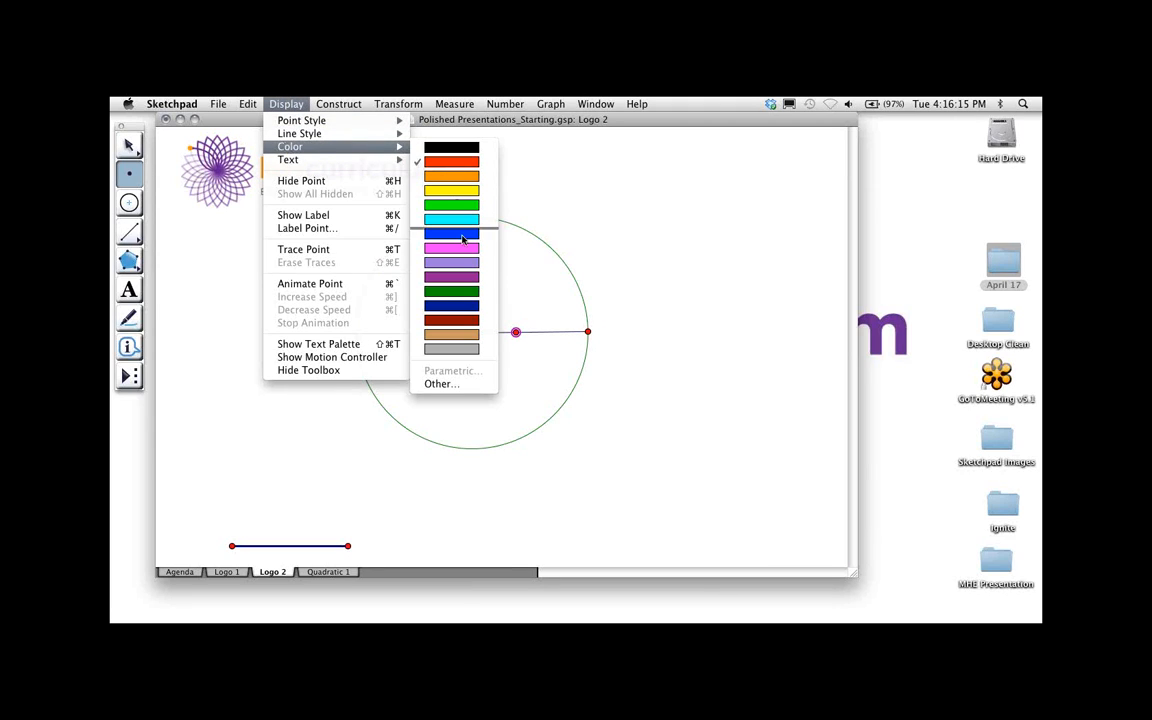
{"action": "left_click", "coordinate": [455, 277]}
{"action": "key", "text": "Escape"}
{"action": "key", "text": "Escape"}
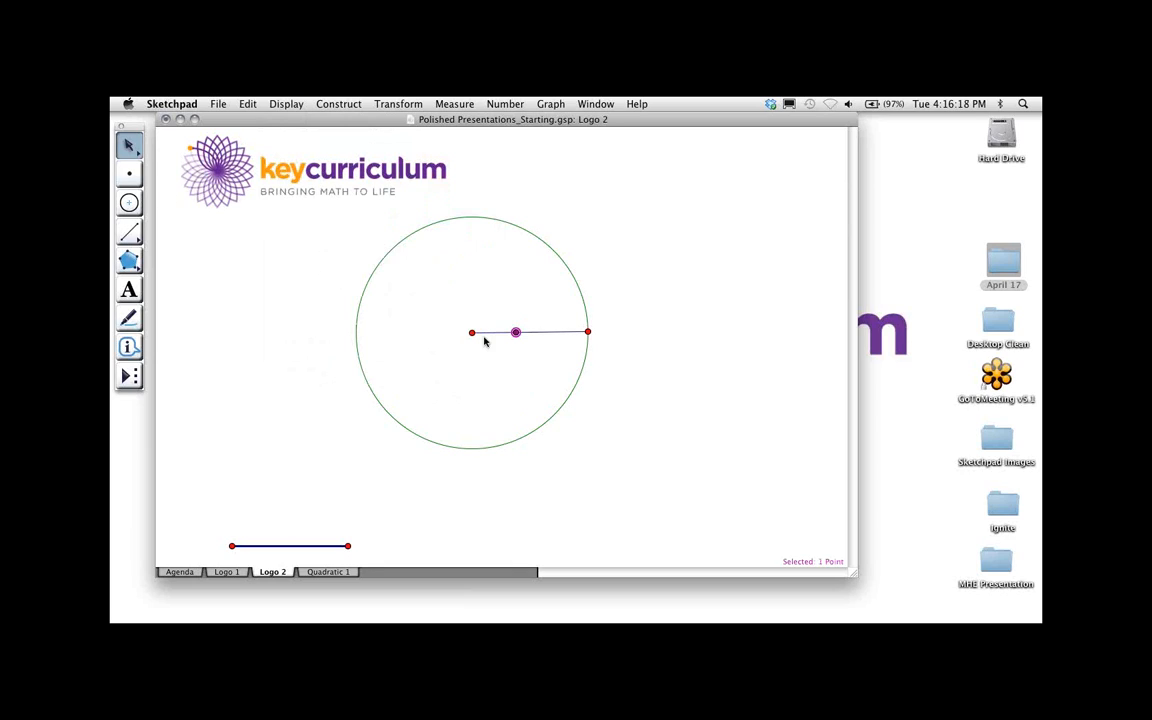
Color the radius endpoint on the circle orange and deselect it
{"action": "left_click", "coordinate": [589, 331]}
{"action": "left_click", "coordinate": [286, 104]}
{"action": "mouse_move", "coordinate": [289, 147]}
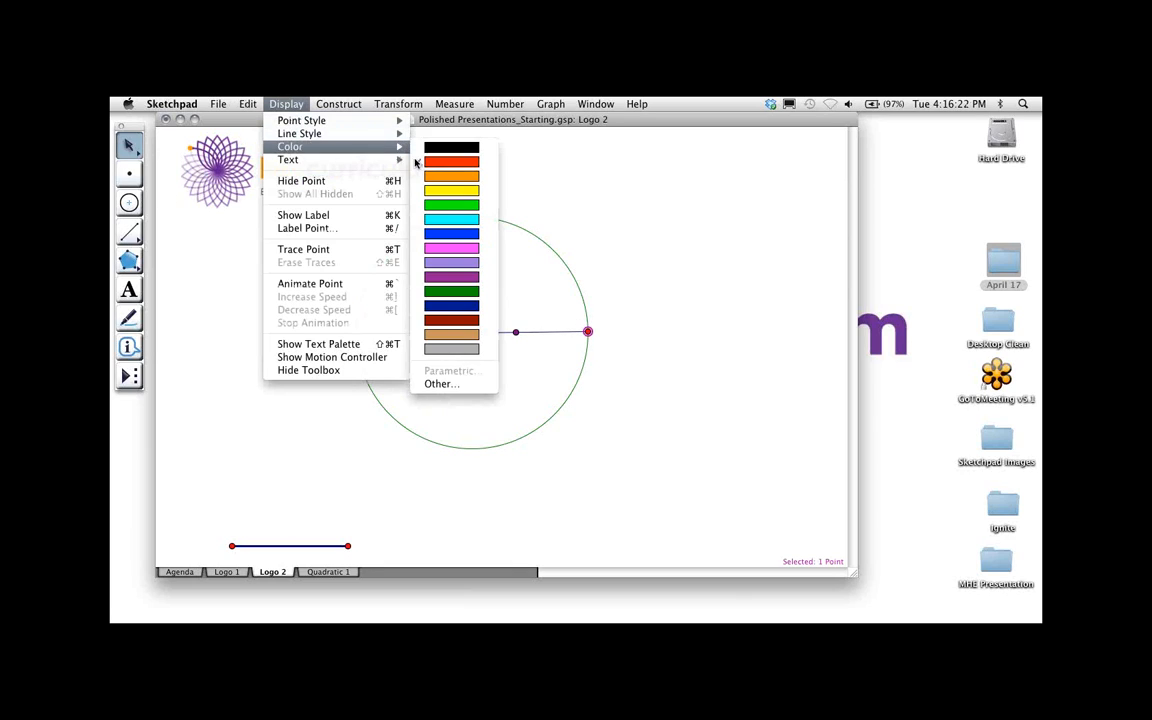
{"action": "left_click", "coordinate": [433, 177]}
{"action": "left_click", "coordinate": [622, 296]}
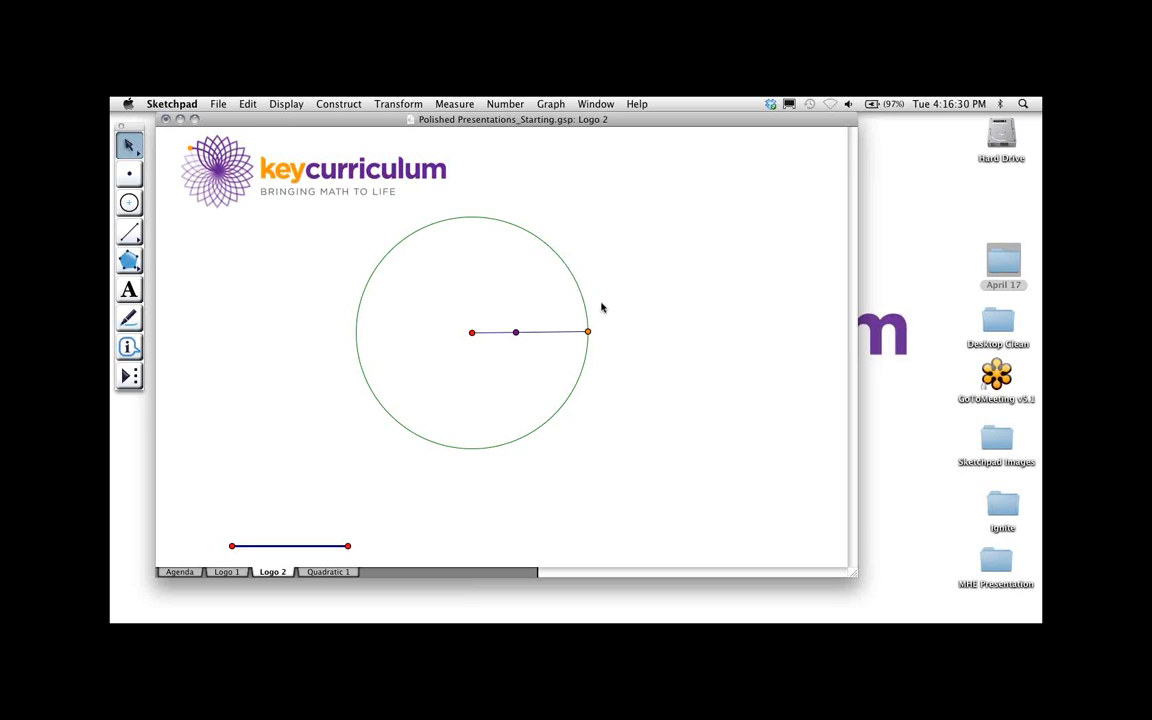
Move the purple point along the radius onto the circle's center
{"action": "left_click", "coordinate": [515, 332]}
{"action": "left_click_drag", "start_coordinate": [515, 332], "coordinate": [472, 332]}
Create one animation button for the purple and orange points, with the purple point moving forward along the radius once only
{"action": "left_click", "coordinate": [589, 331]}
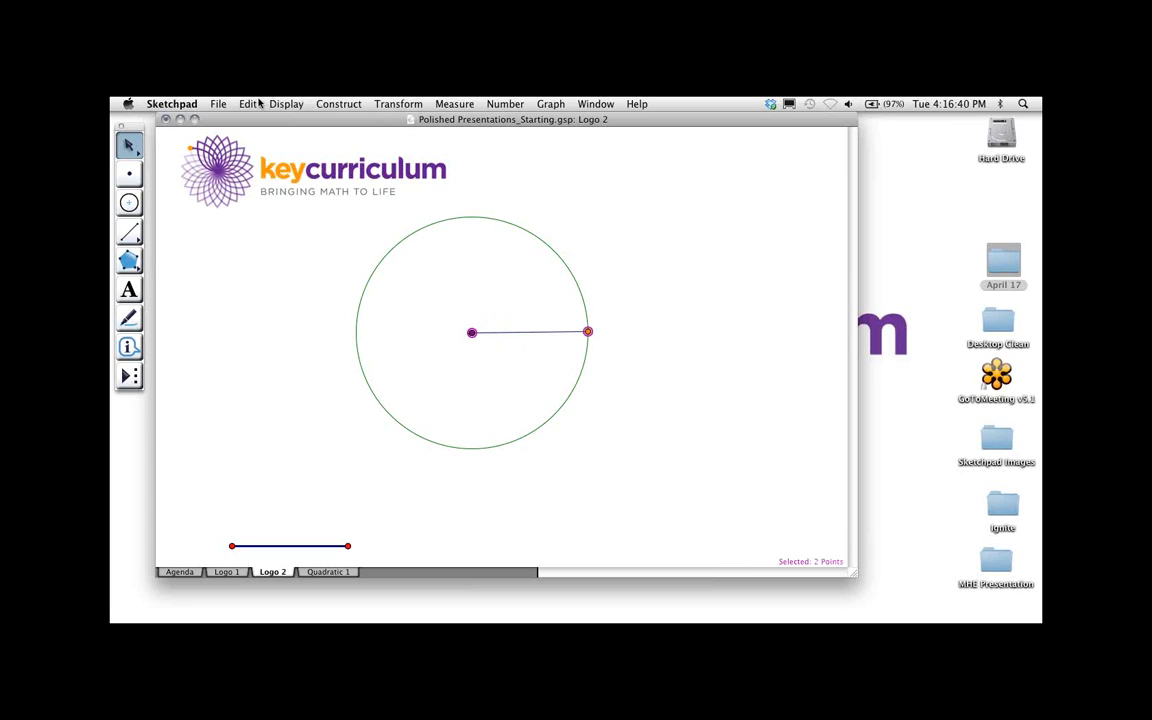
{"action": "left_click", "coordinate": [250, 103]}
{"action": "mouse_move", "coordinate": [355, 215]}
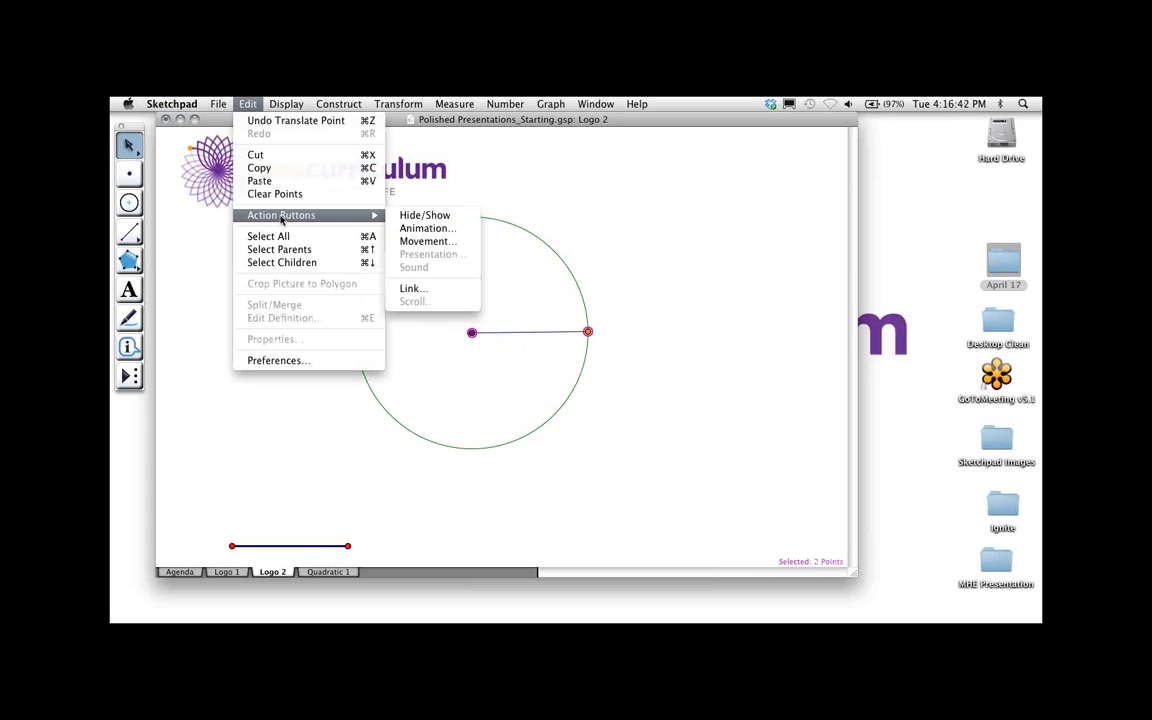
{"action": "left_click", "coordinate": [425, 230]}
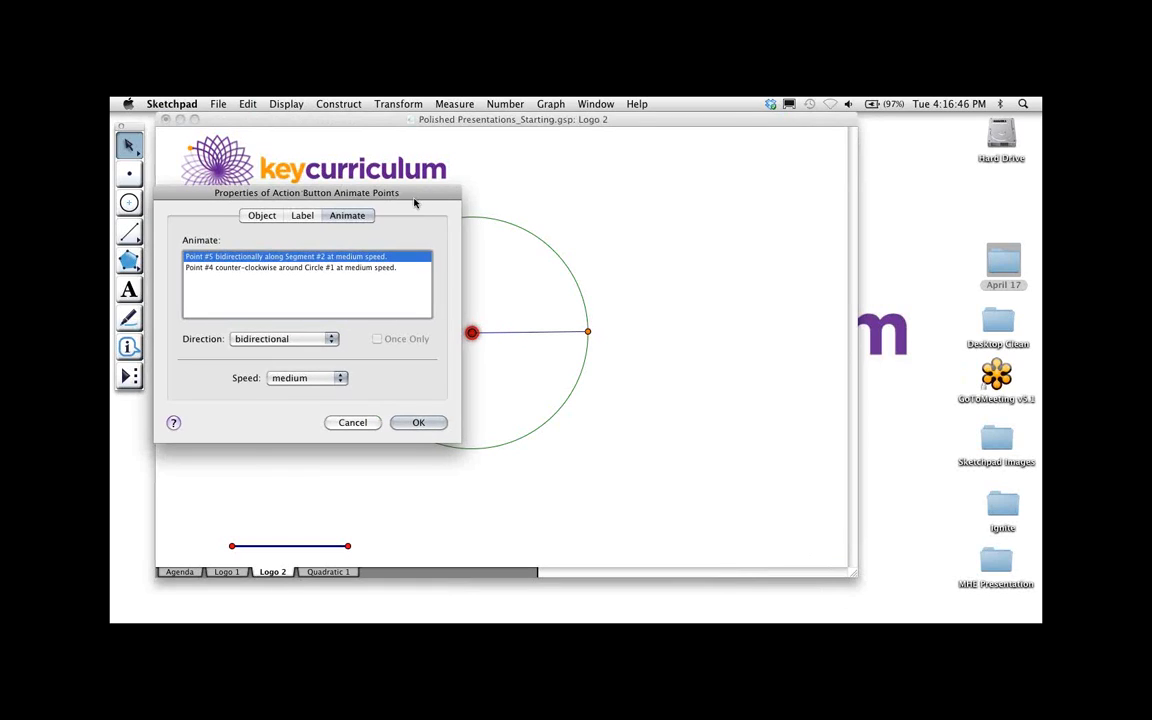
{"action": "left_click", "coordinate": [270, 268]}
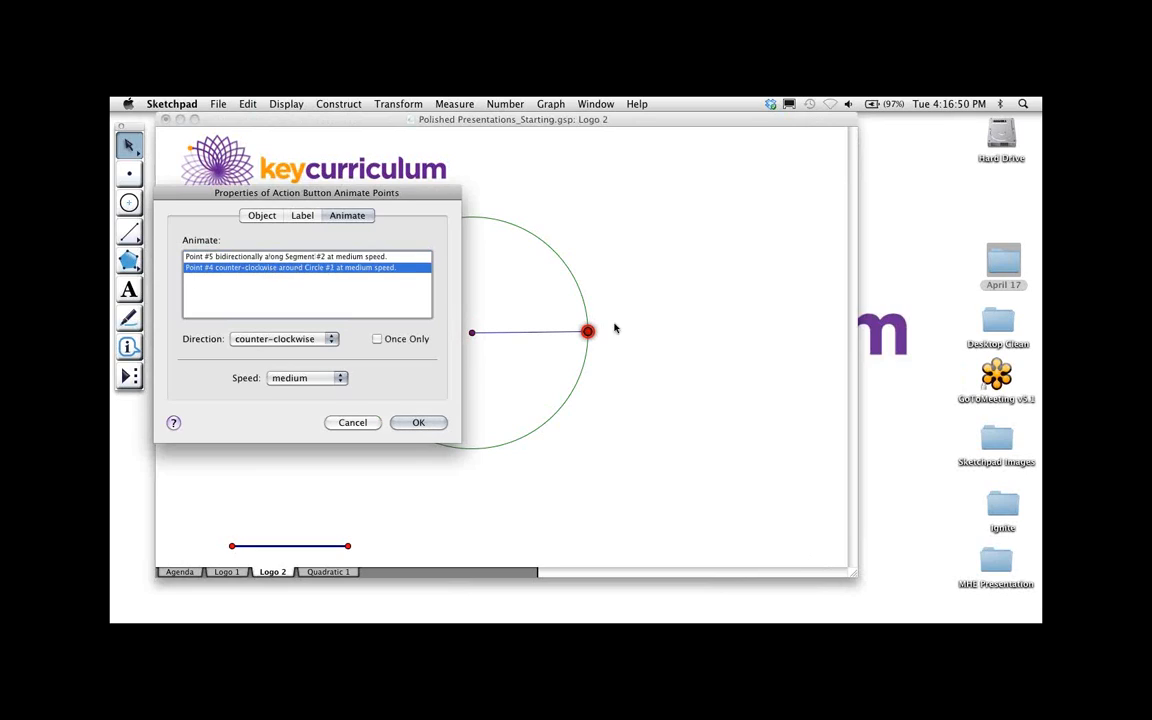
{"action": "left_click", "coordinate": [340, 258]}
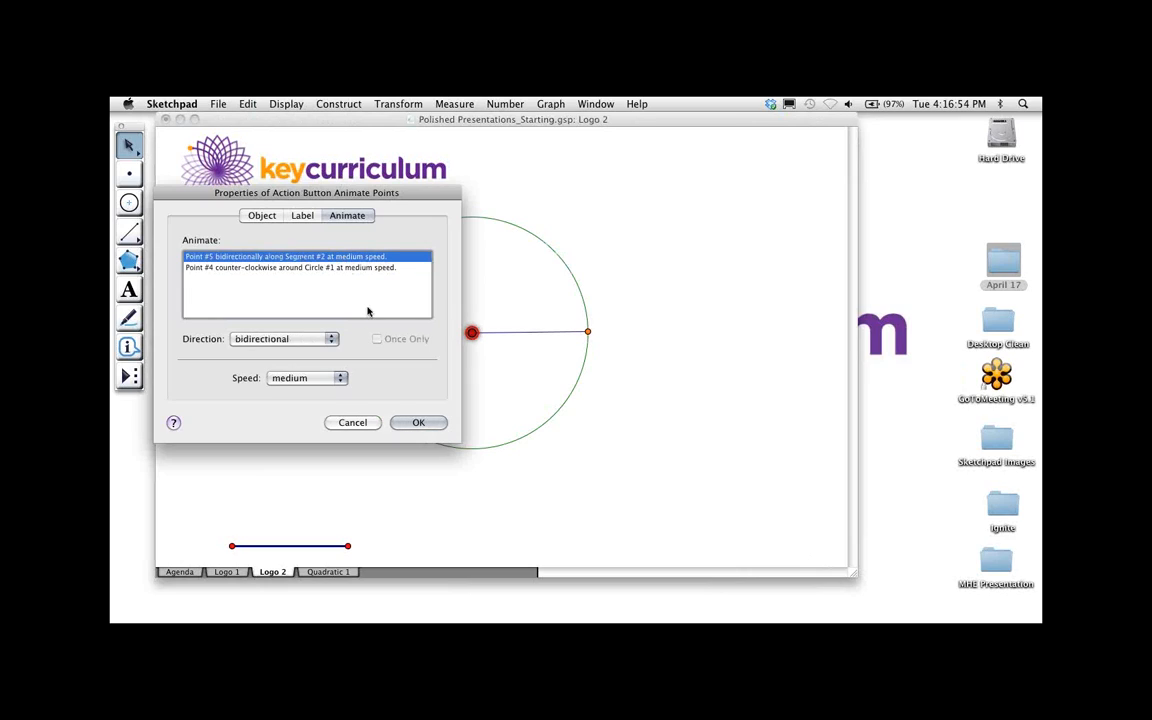
{"action": "left_click", "coordinate": [314, 340]}
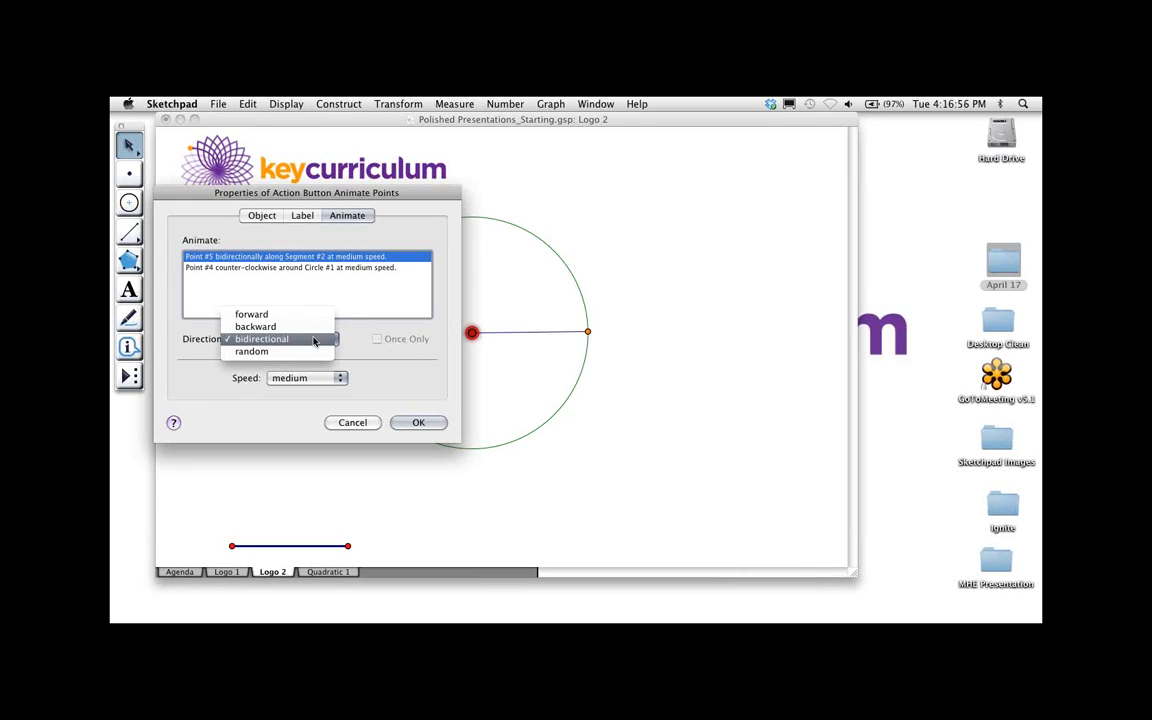
{"action": "left_click", "coordinate": [312, 314]}
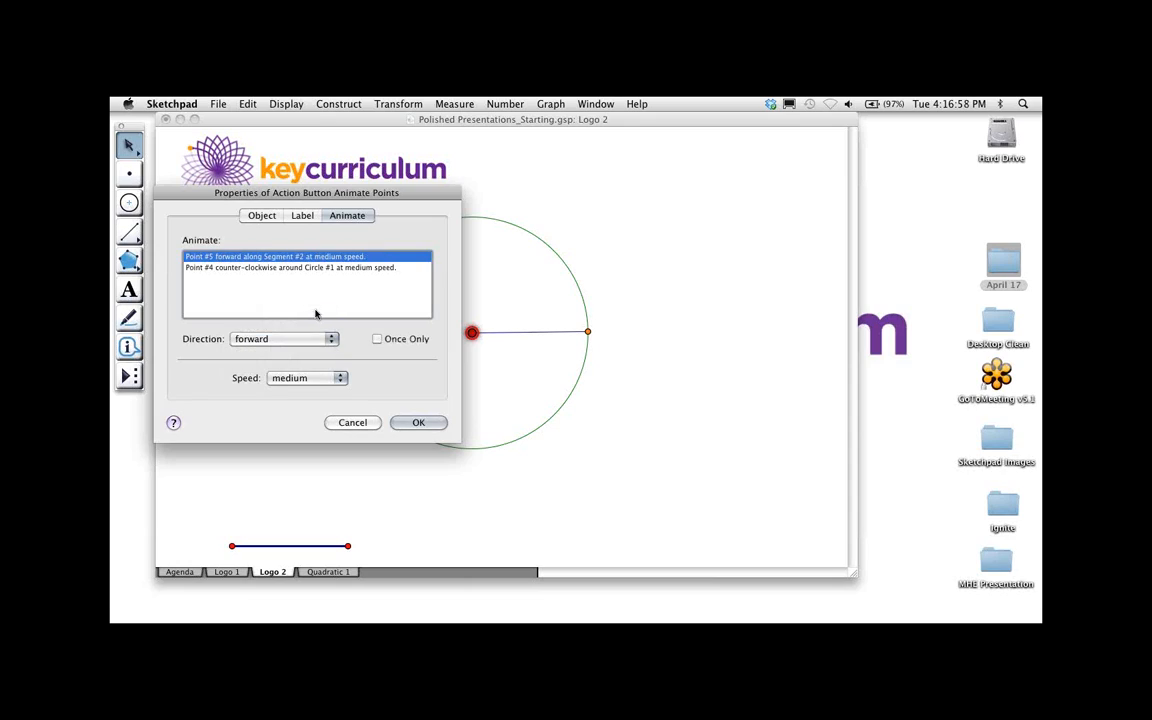
{"action": "left_click", "coordinate": [377, 340]}
{"action": "left_click", "coordinate": [419, 422]}
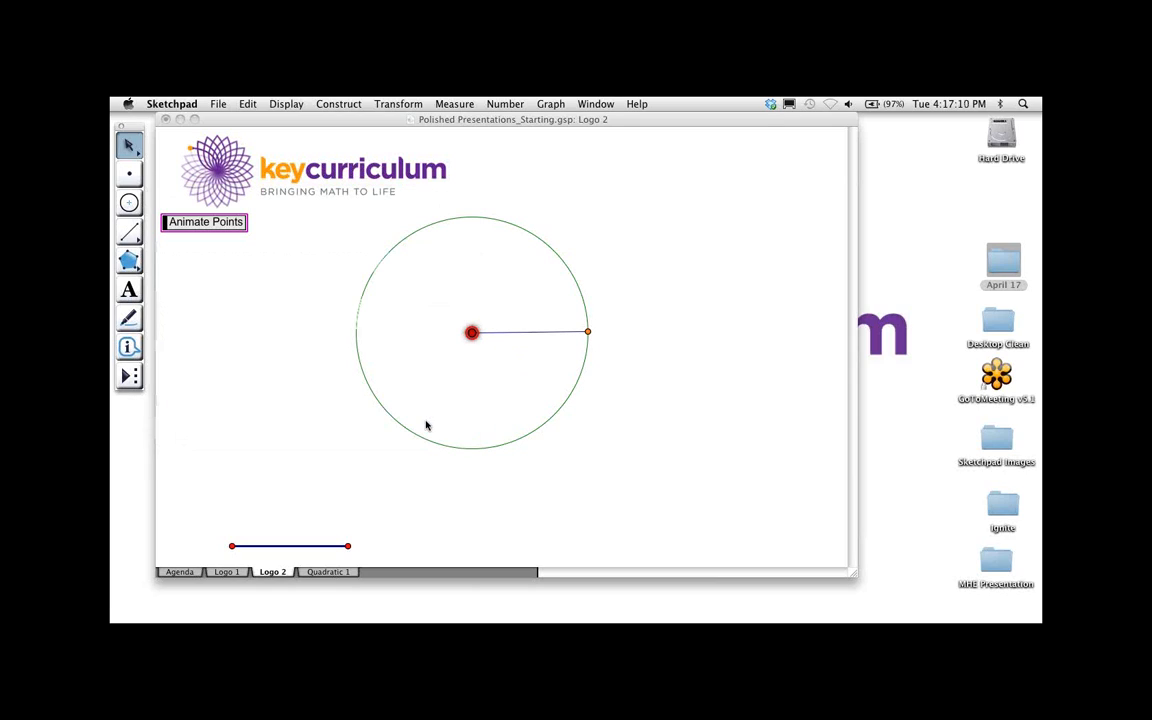
Run and stop the two-point animation, and return the orange point to the circle's rightmost position
{"action": "left_click", "coordinate": [242, 223]}
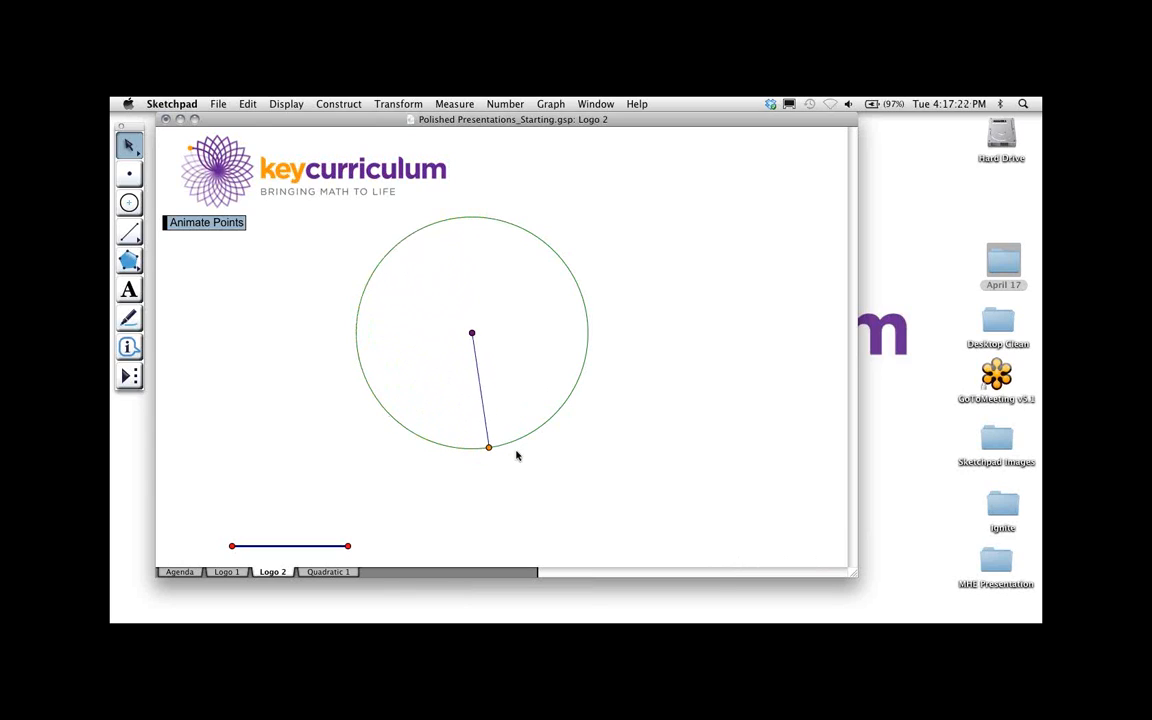
{"action": "left_click", "coordinate": [229, 229]}
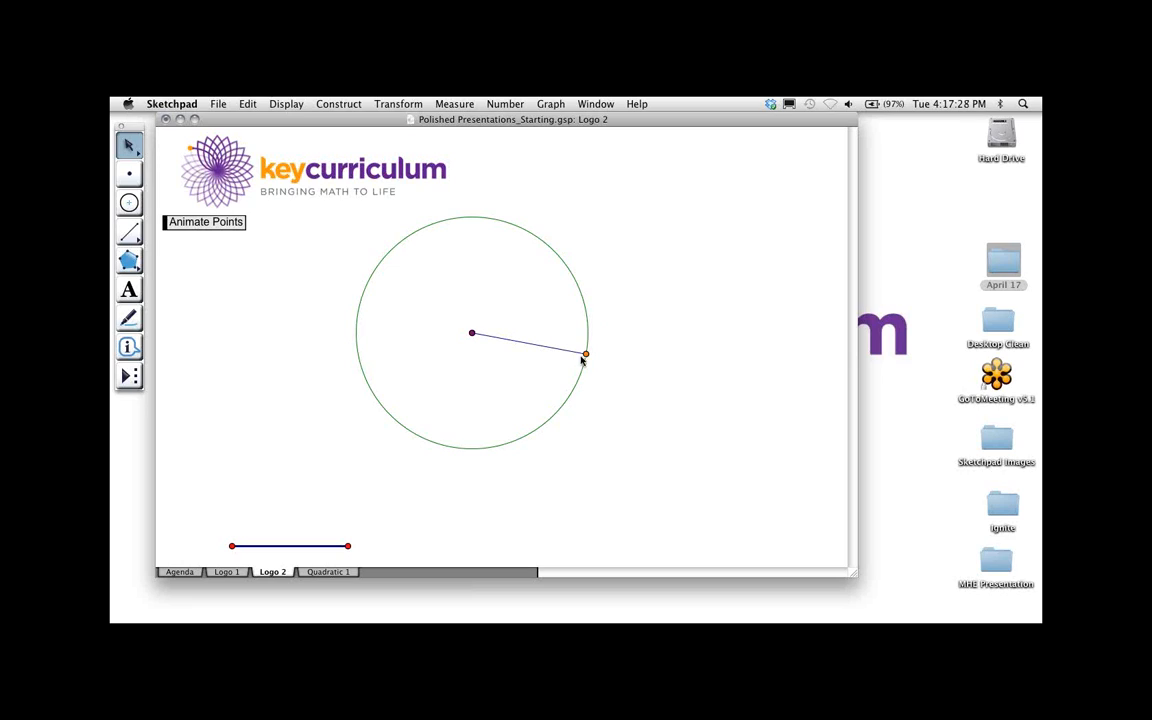
{"action": "left_click_drag", "start_coordinate": [588, 352], "coordinate": [590, 332]}
{"action": "left_click", "coordinate": [620, 322]}
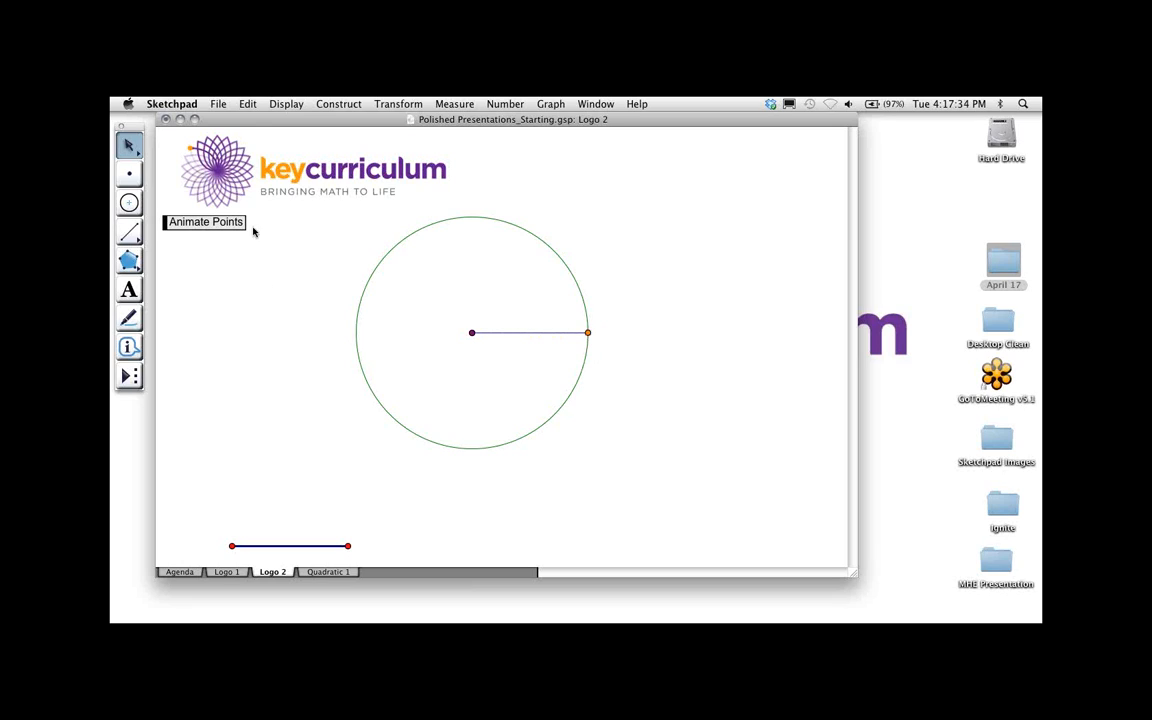
Delete the Animate Points action button from the sketch
{"action": "left_click", "coordinate": [164, 220]}
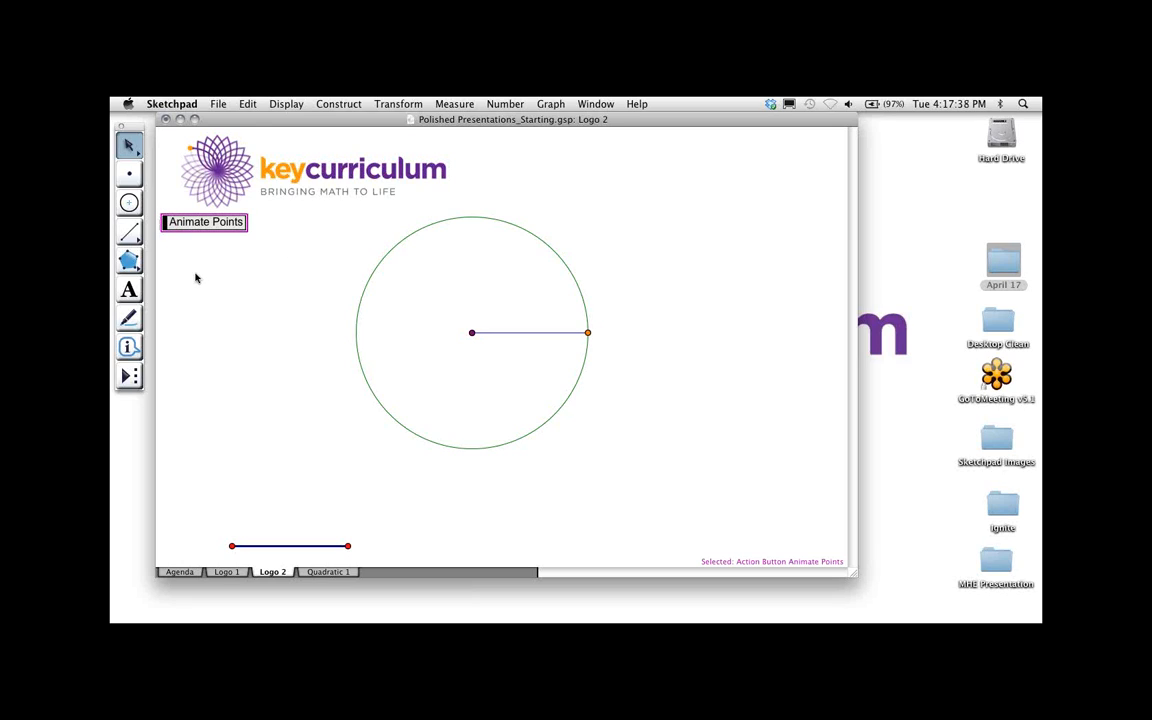
{"action": "key", "text": "Delete"}
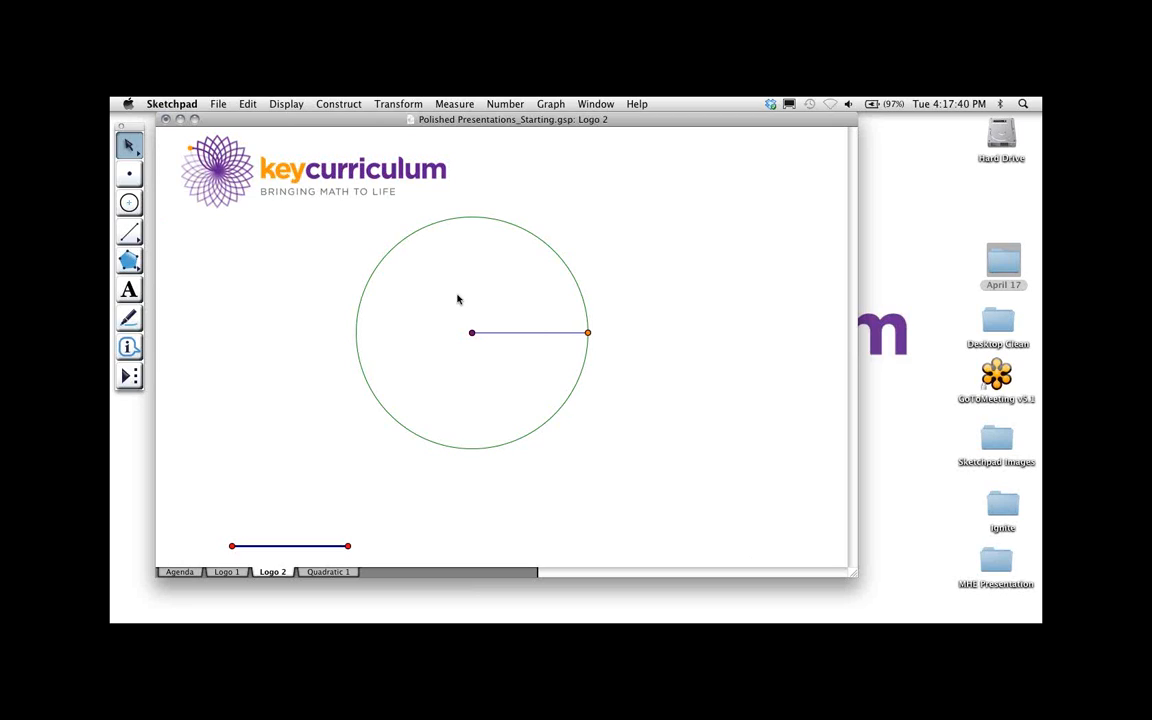
Create an animation action button for the purple point, with direction forward and Once Only enabled
{"action": "left_click", "coordinate": [473, 333]}
{"action": "left_click", "coordinate": [249, 104]}
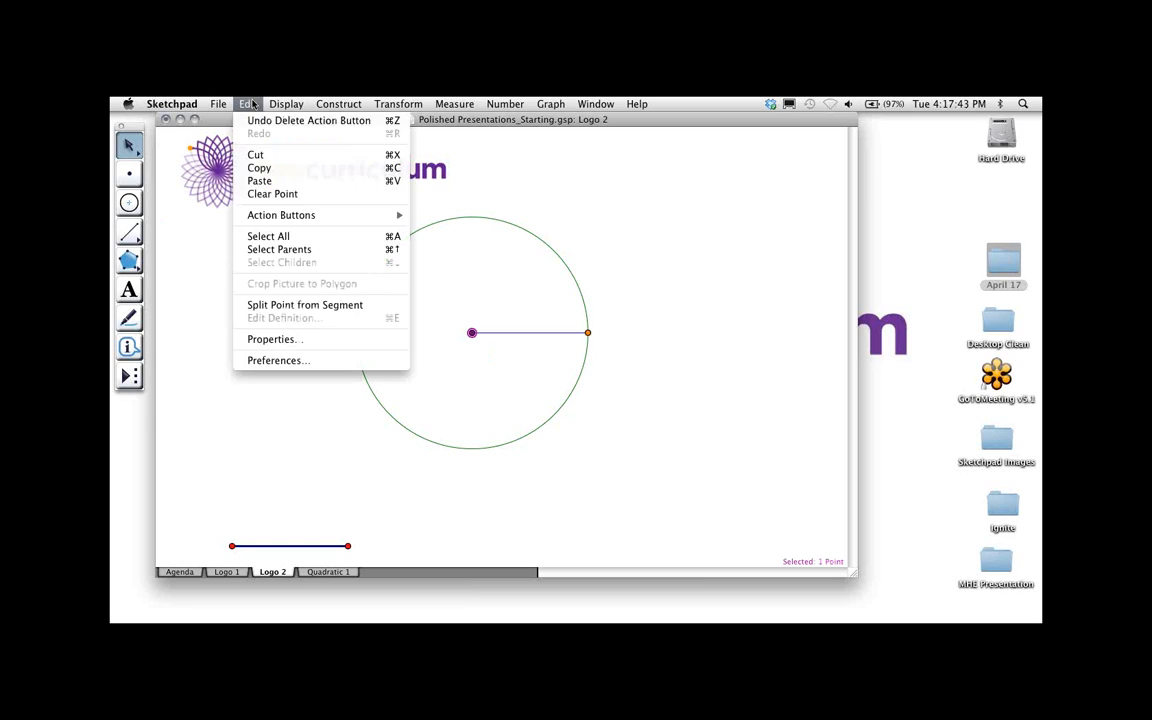
{"action": "mouse_move", "coordinate": [260, 215]}
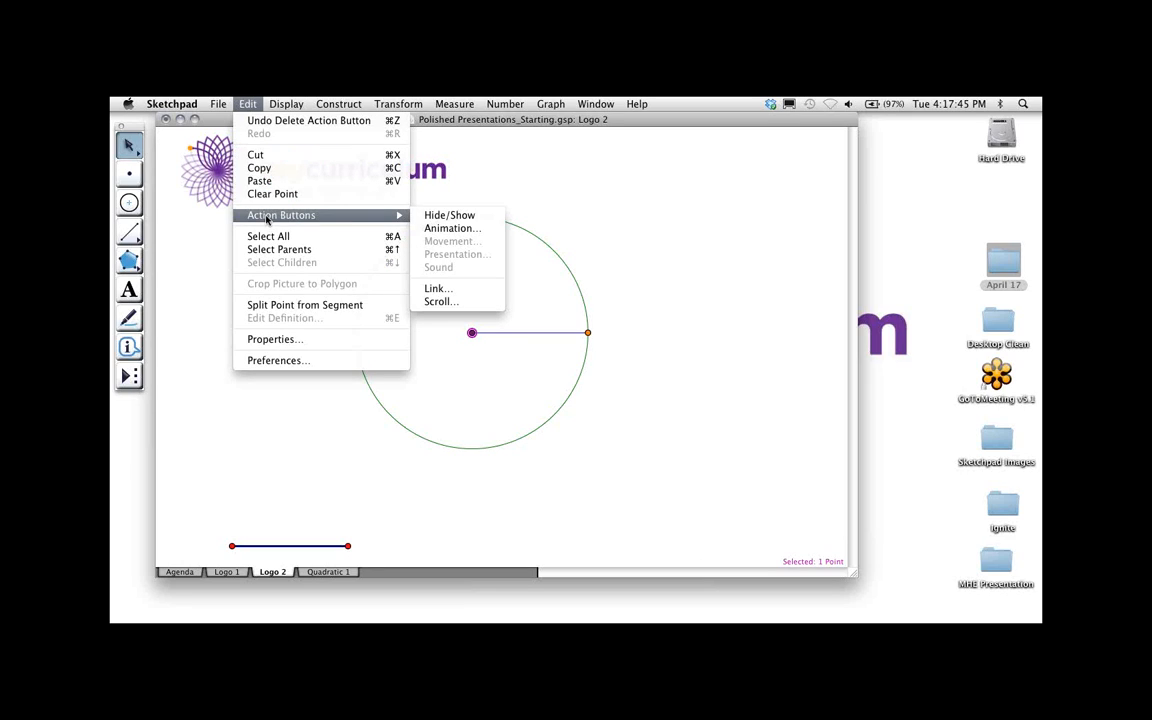
{"action": "left_click", "coordinate": [447, 229]}
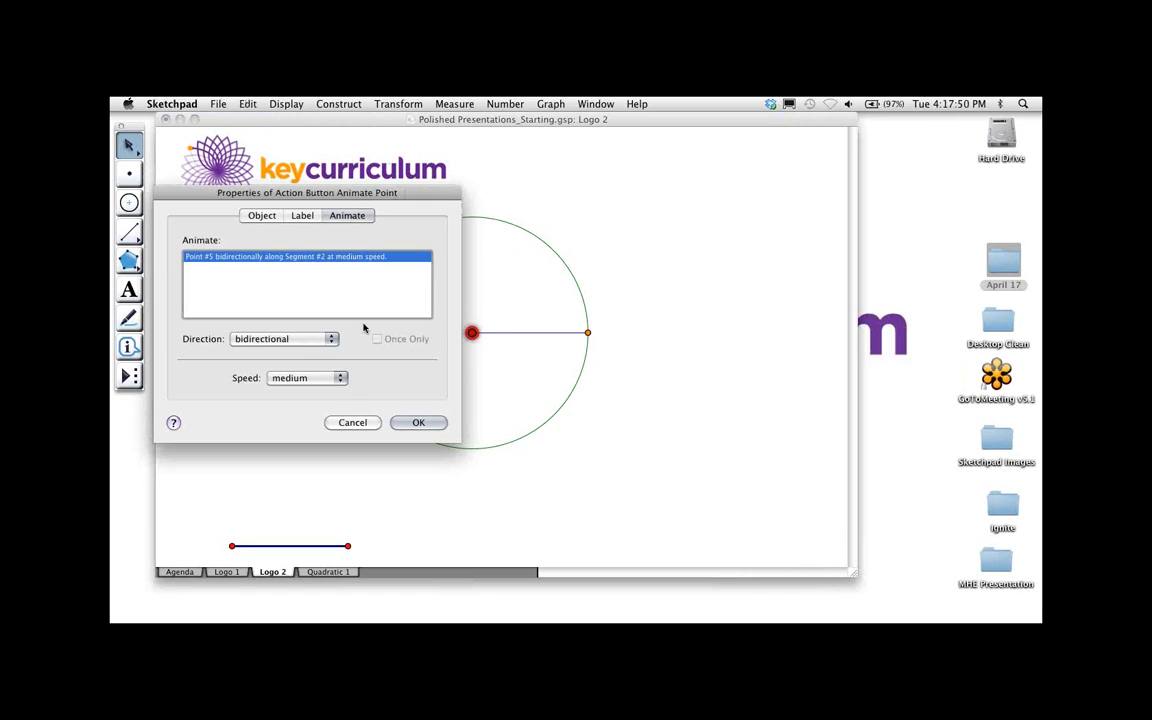
{"action": "left_click", "coordinate": [294, 341]}
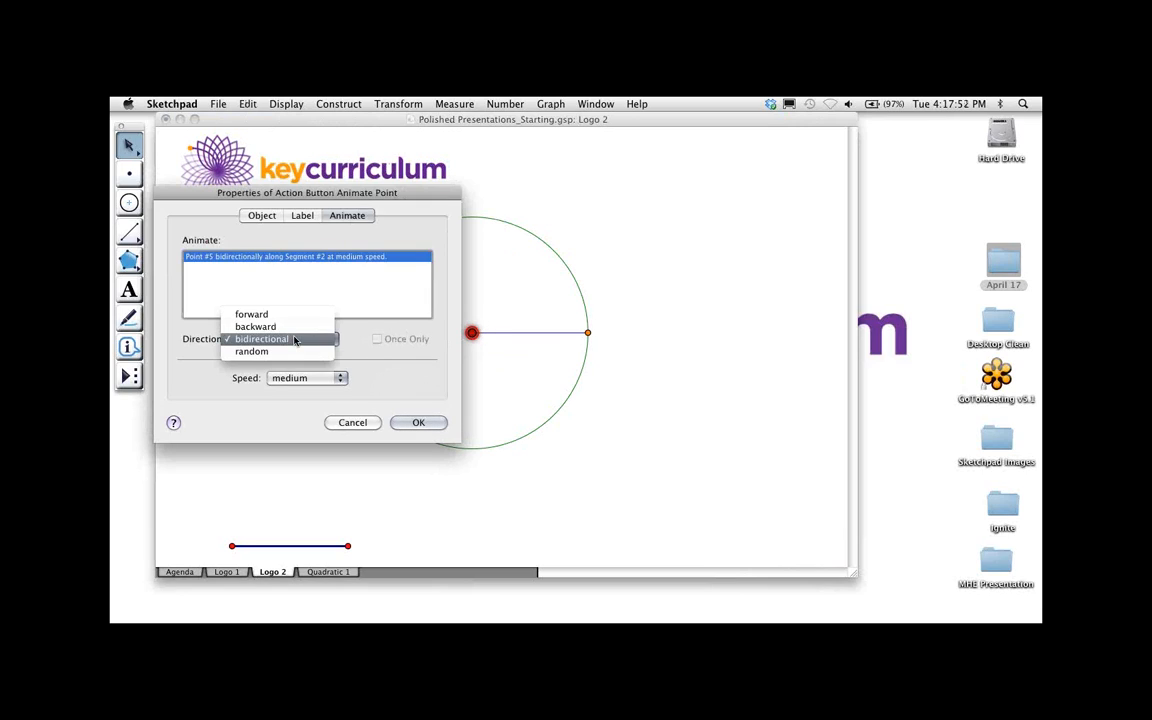
{"action": "left_click", "coordinate": [292, 318]}
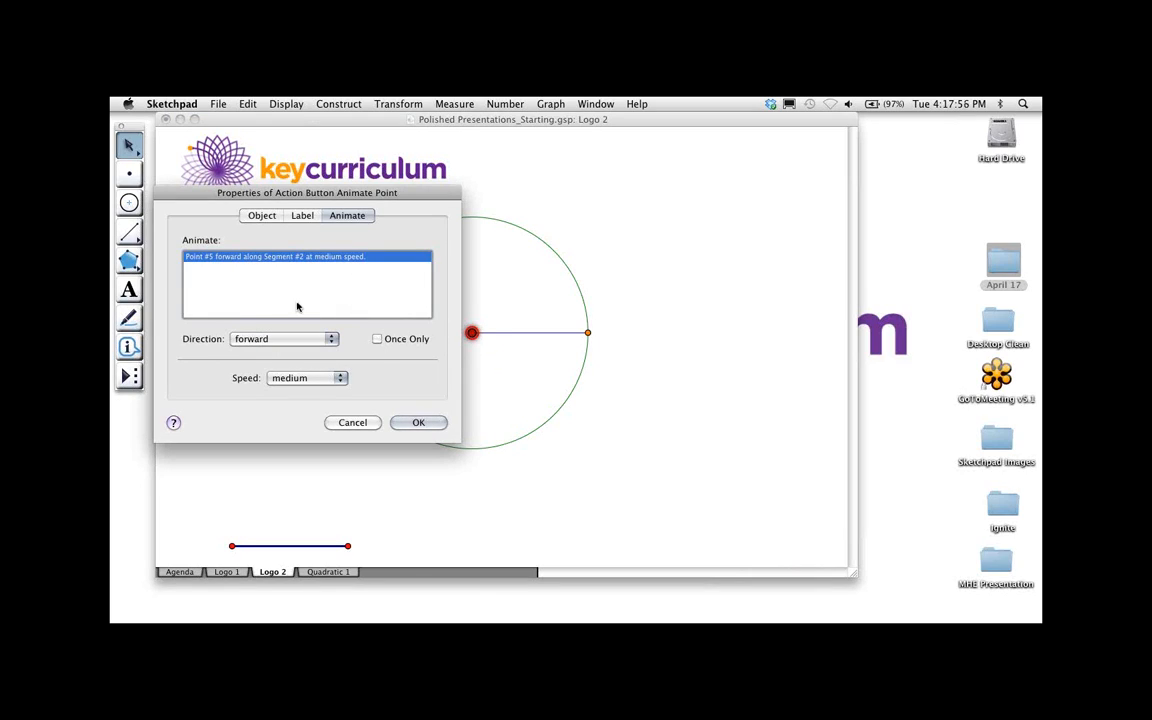
{"action": "left_click", "coordinate": [377, 339]}
Label the purple point's animation button One Radius and accept its properties
{"action": "left_click", "coordinate": [302, 215]}
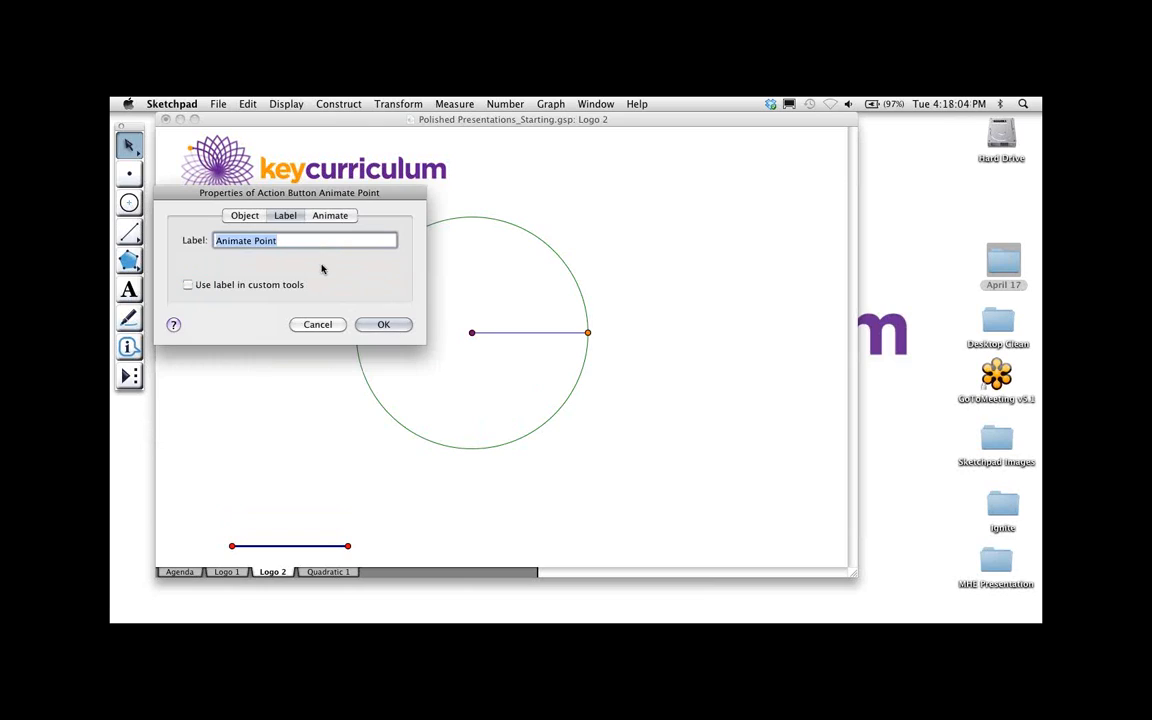
{"action": "type", "text": "One Radius"}
{"action": "left_click", "coordinate": [401, 326]}
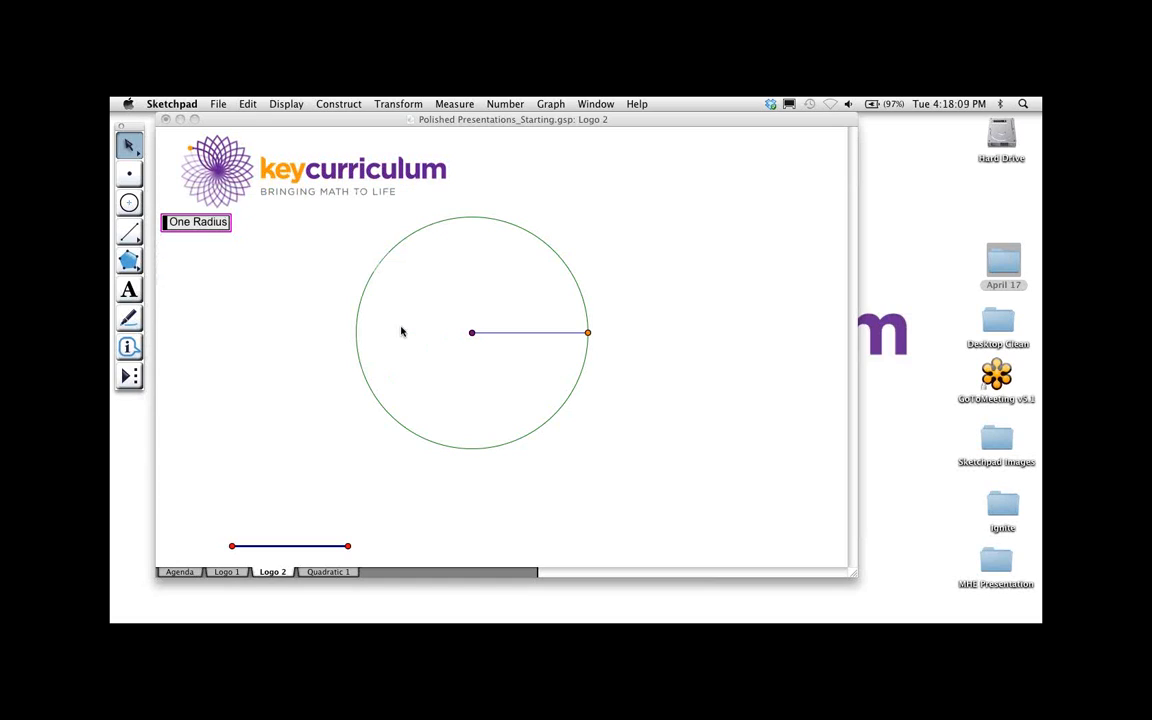
Place the One Radius button to the upper right of the circle and test-run it
{"action": "left_click_drag", "start_coordinate": [166, 221], "coordinate": [694, 212]}
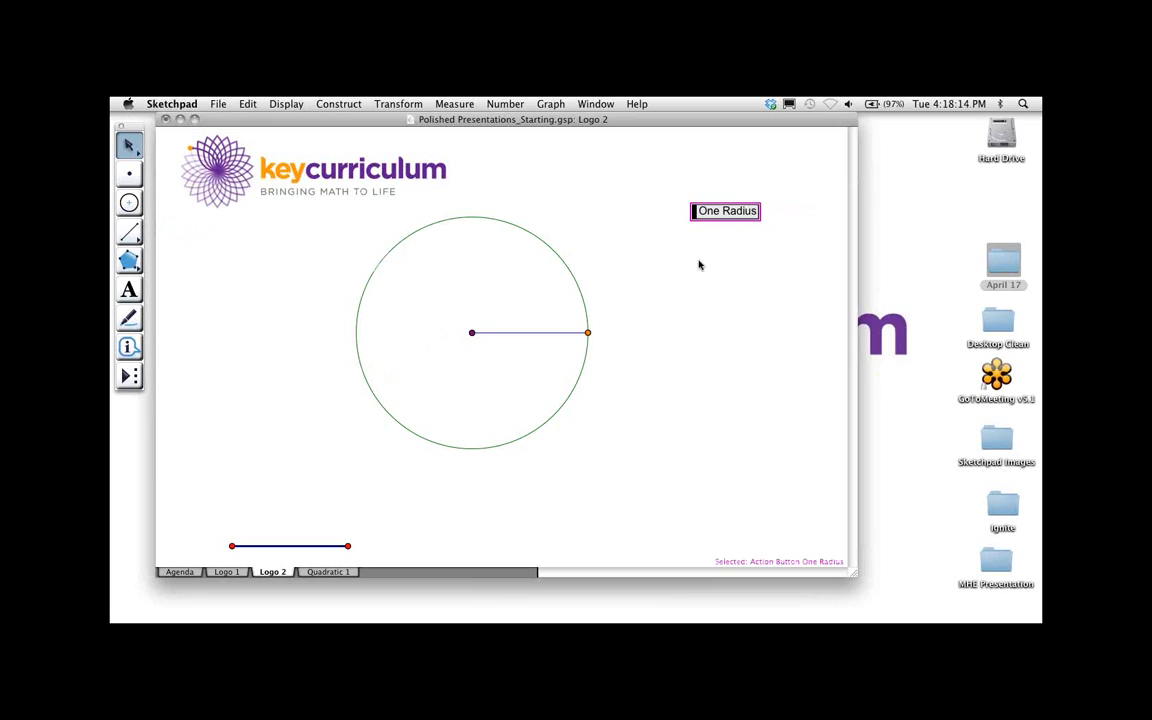
{"action": "left_click", "coordinate": [699, 261]}
{"action": "left_click", "coordinate": [716, 218]}
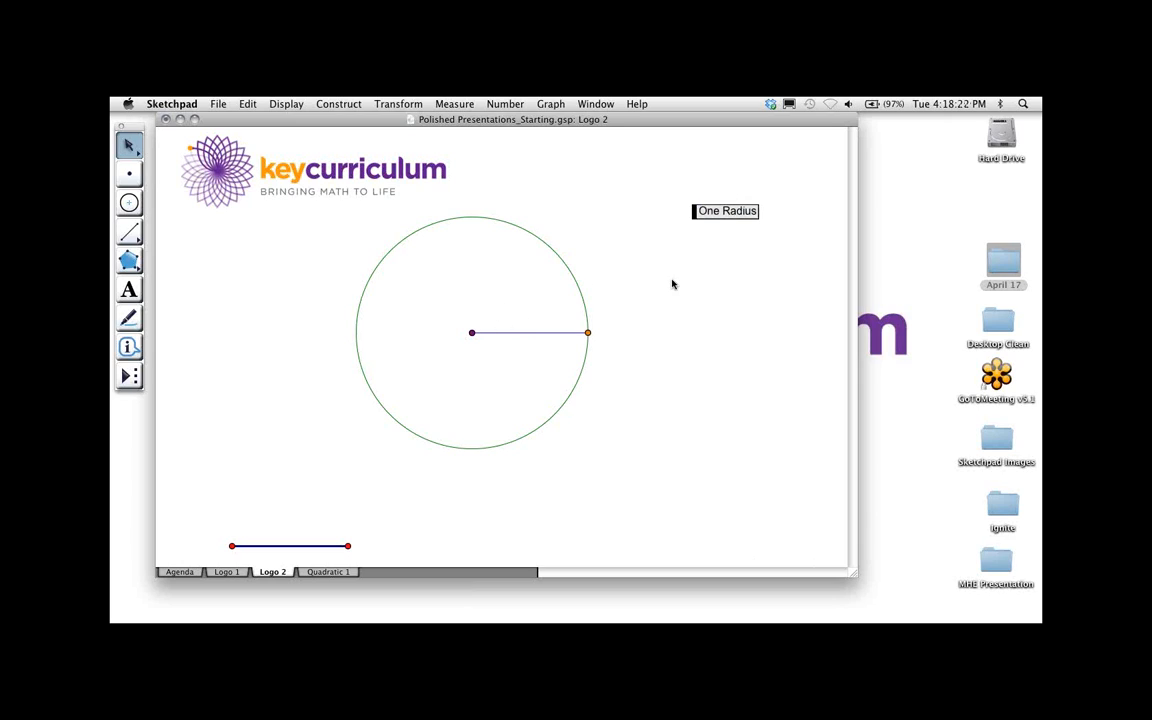
Create a counter-clockwise animation action button for the orange point on the circle, with Once Only enabled
{"action": "left_click", "coordinate": [588, 333]}
{"action": "left_click", "coordinate": [247, 104]}
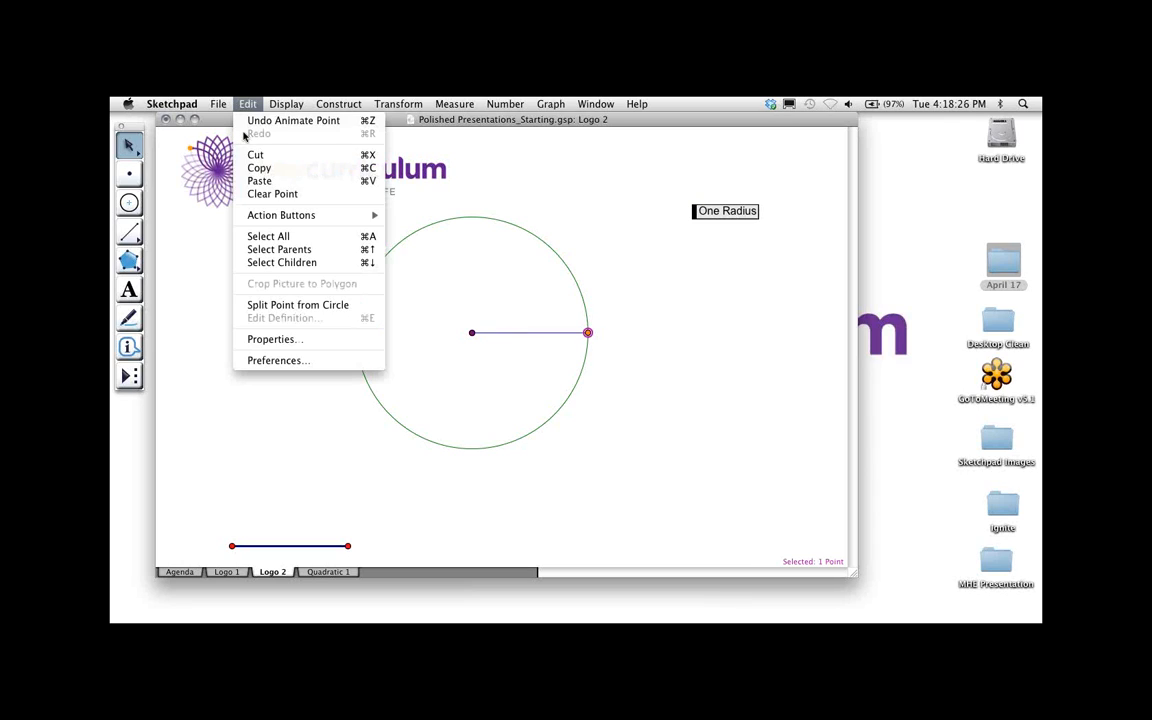
{"action": "mouse_move", "coordinate": [351, 216]}
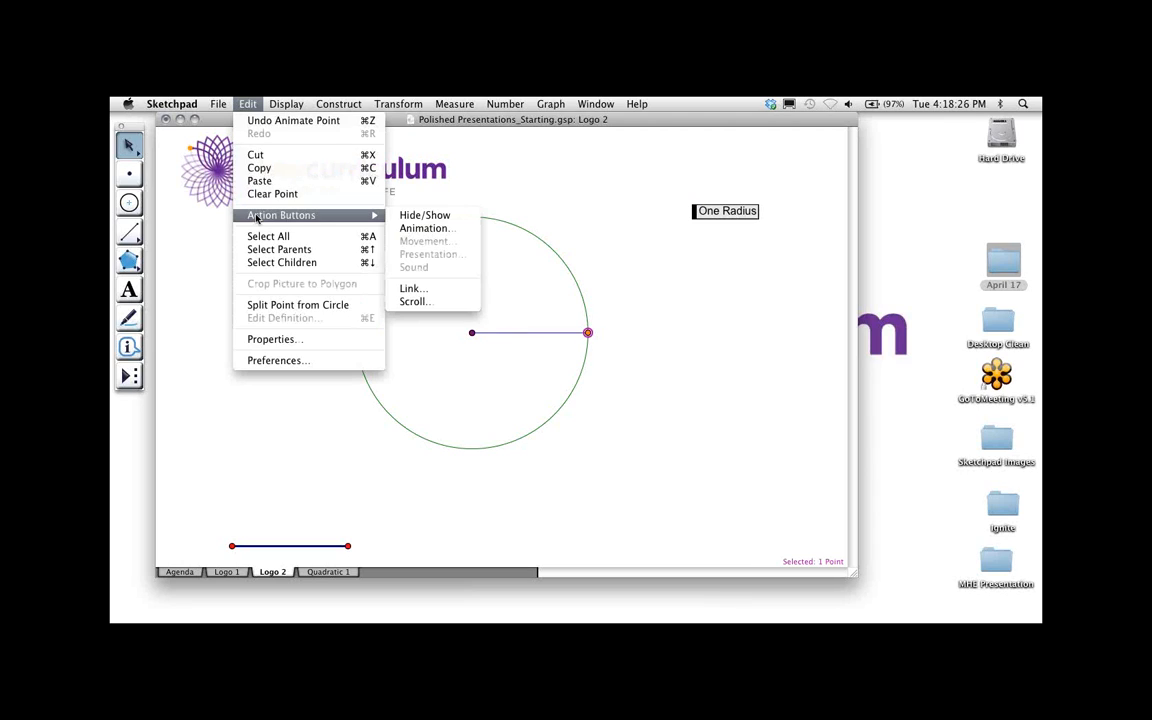
{"action": "left_click", "coordinate": [414, 230]}
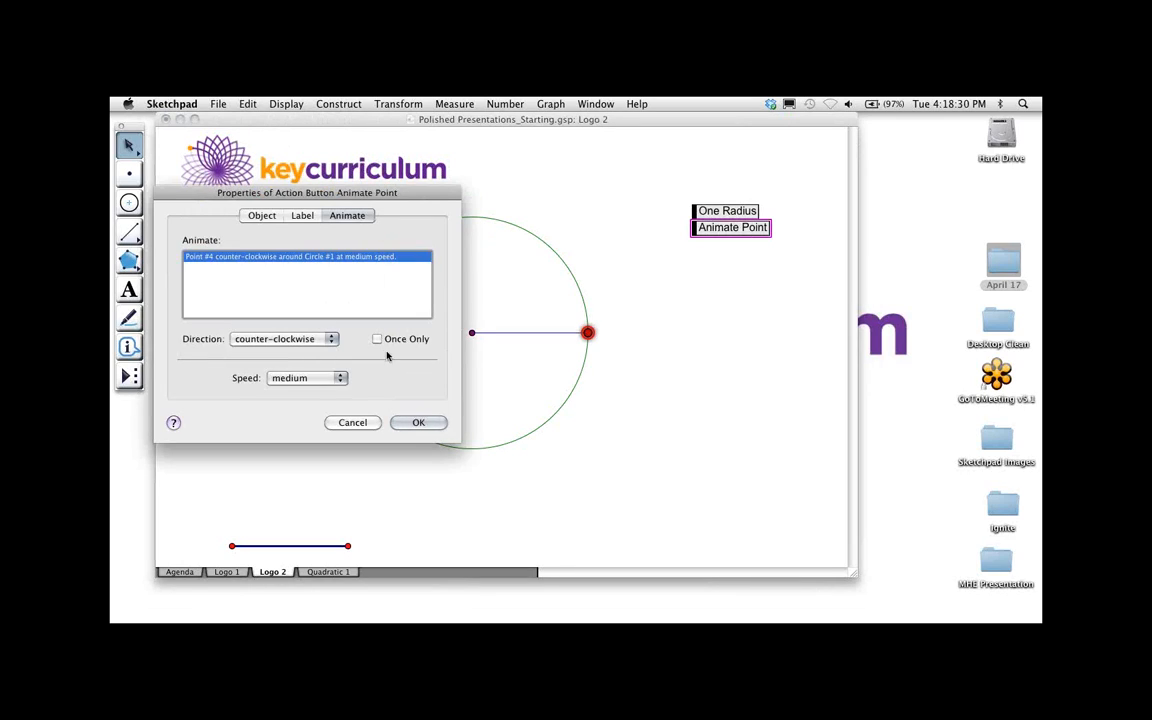
{"action": "left_click", "coordinate": [378, 340]}
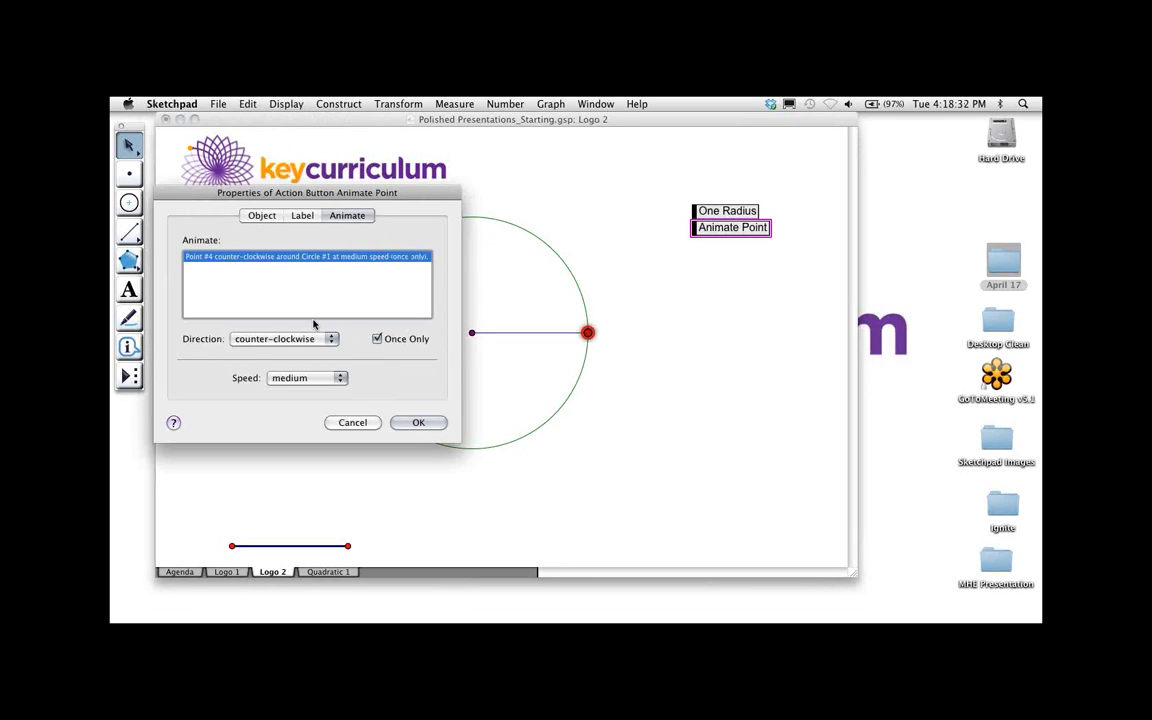
Label the orange point's animation button One Rotation, accept its properties and deselect it
{"action": "left_click", "coordinate": [302, 215]}
{"action": "left_click", "coordinate": [296, 241]}
{"action": "left_click_drag", "start_coordinate": [296, 241], "coordinate": [216, 239]}
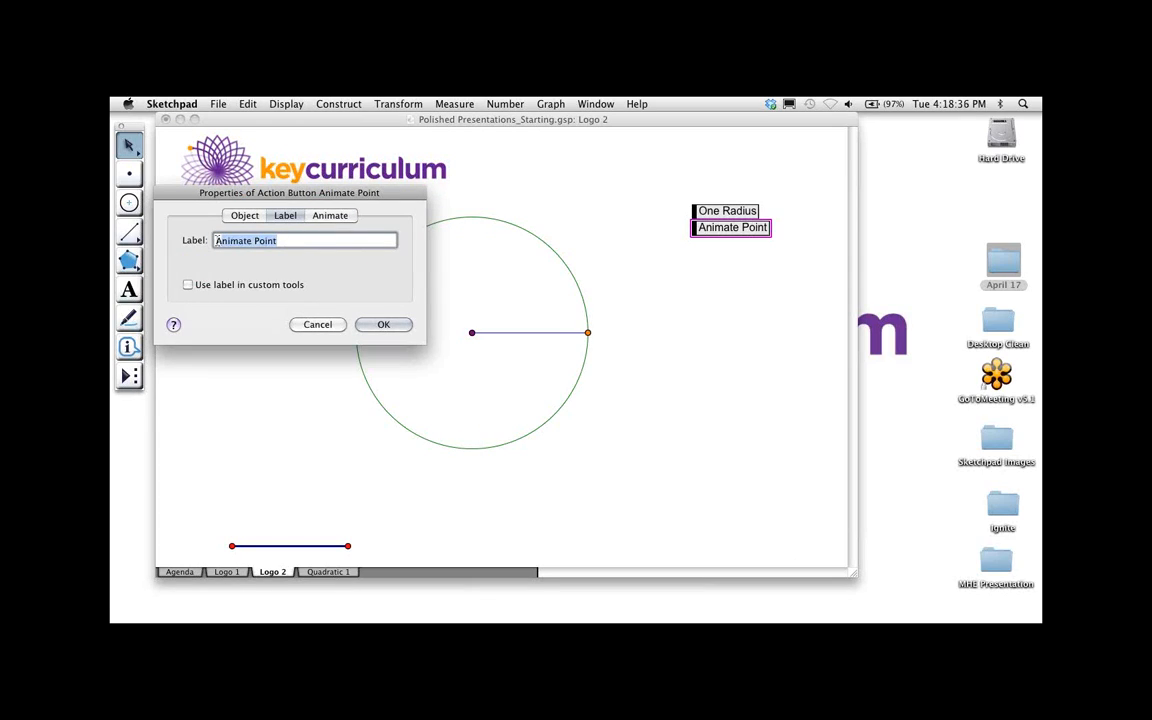
{"action": "type", "text": "One Rotation"}
{"action": "left_click", "coordinate": [390, 325]}
{"action": "left_click", "coordinate": [740, 248]}
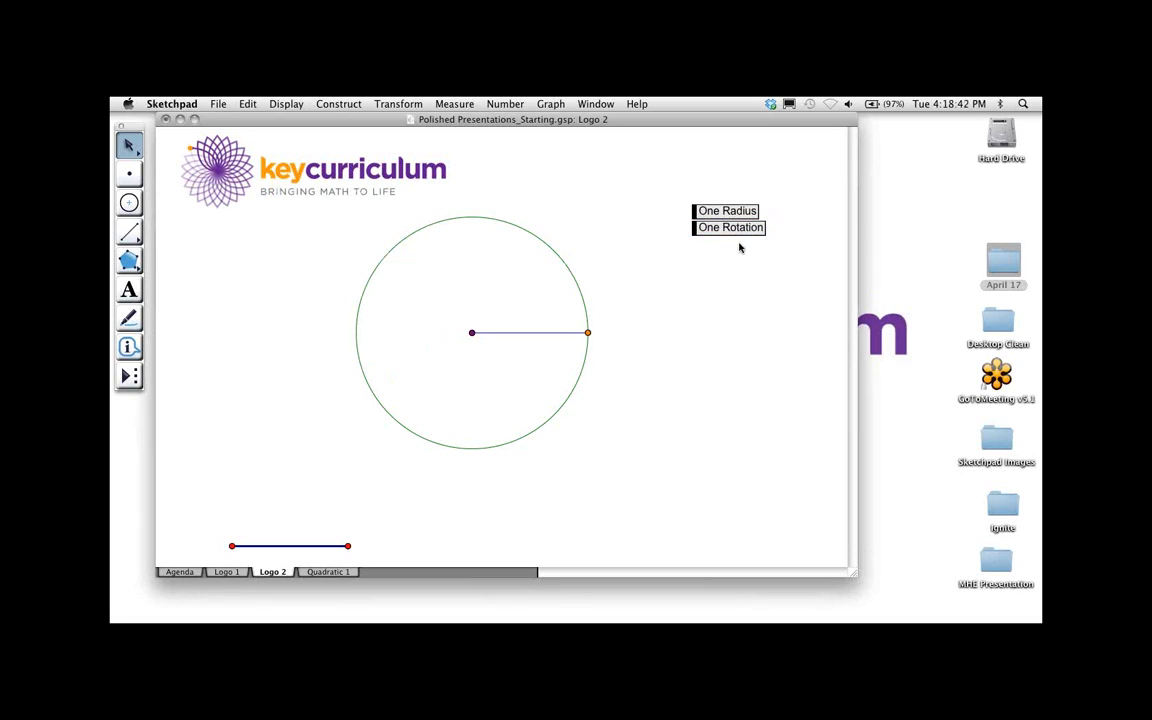
Create a simultaneous presentation button from One Radius and One Rotation that first deselects objects, stops motions and erases traces, stopping after the first action stops
{"action": "left_click", "coordinate": [695, 211]}
{"action": "left_click", "coordinate": [694, 228]}
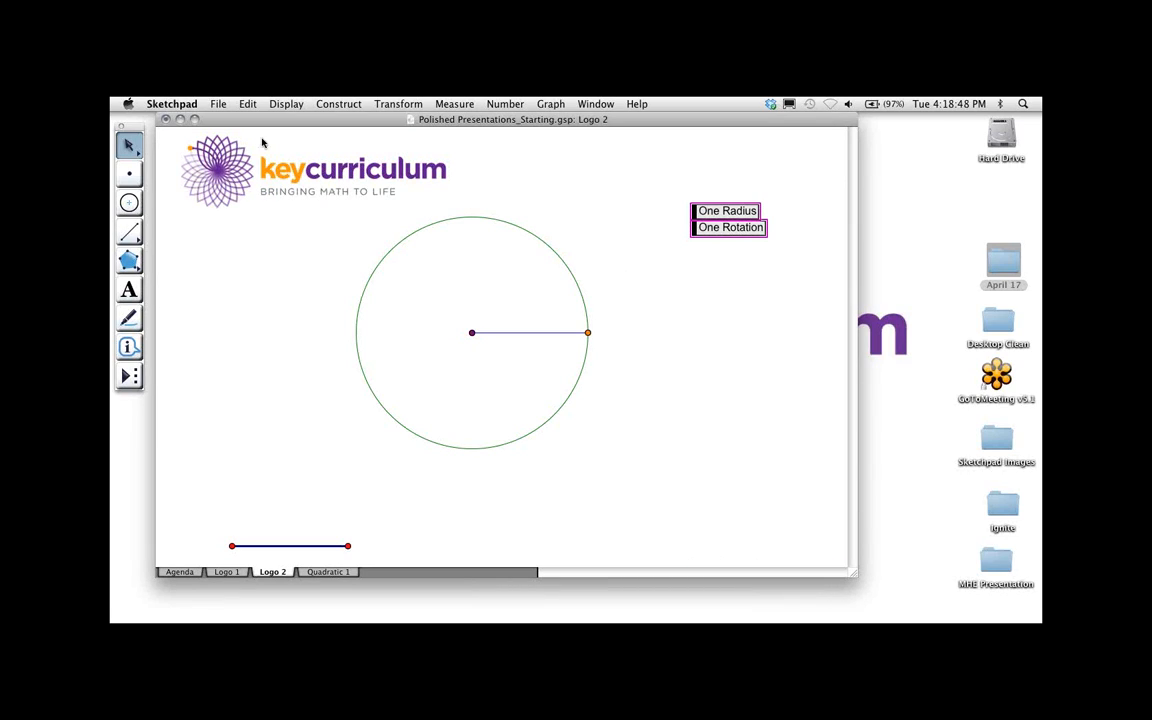
{"action": "left_click", "coordinate": [248, 104]}
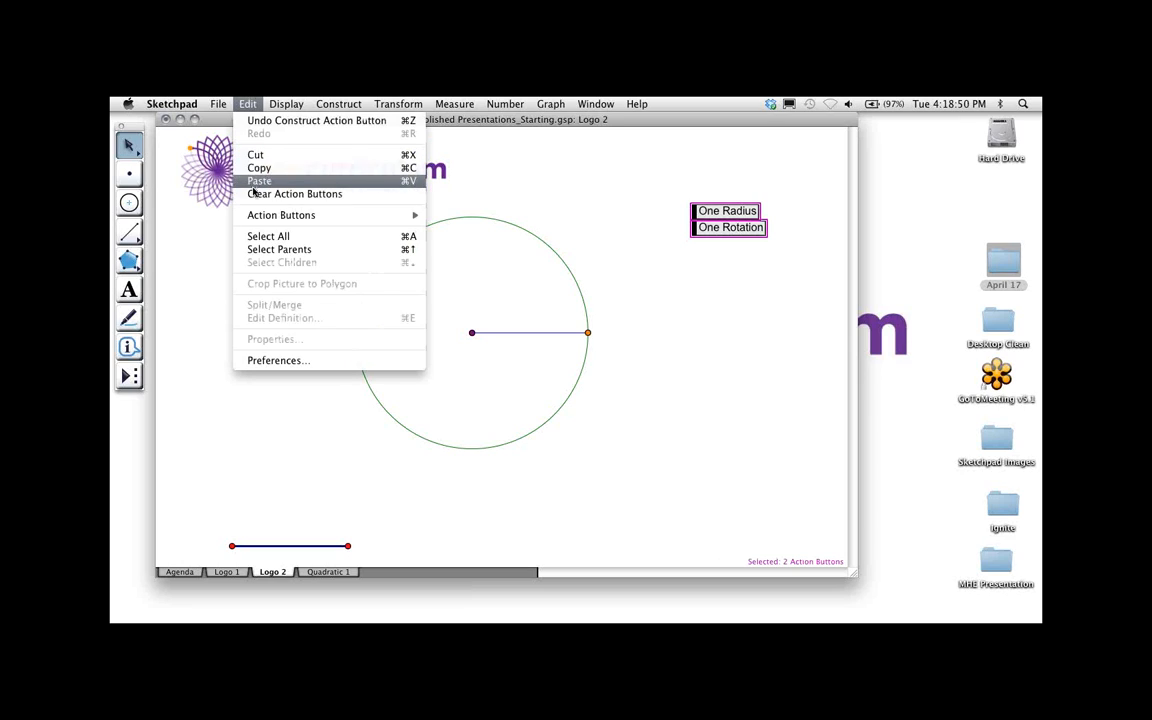
{"action": "mouse_move", "coordinate": [256, 216]}
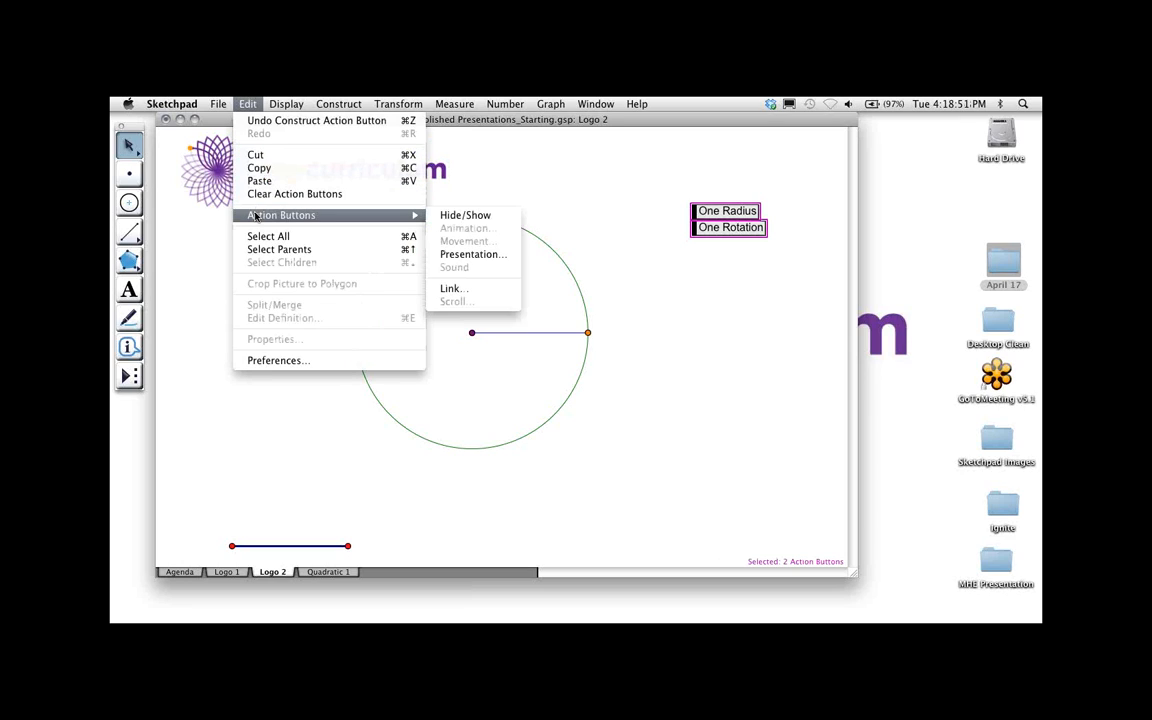
{"action": "left_click", "coordinate": [484, 258]}
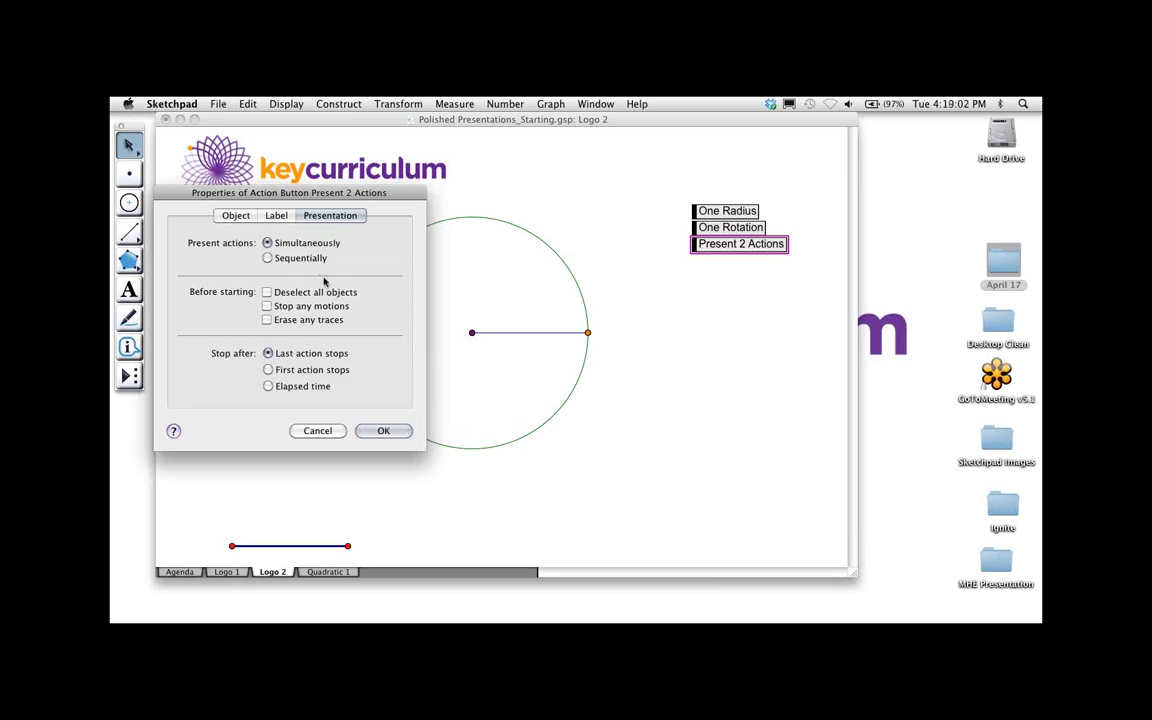
{"action": "left_click", "coordinate": [267, 293]}
{"action": "left_click", "coordinate": [267, 306]}
{"action": "left_click", "coordinate": [267, 320]}
{"action": "left_click", "coordinate": [268, 370]}
Label the presentation button One Radian and accept its properties
{"action": "left_click", "coordinate": [276, 216]}
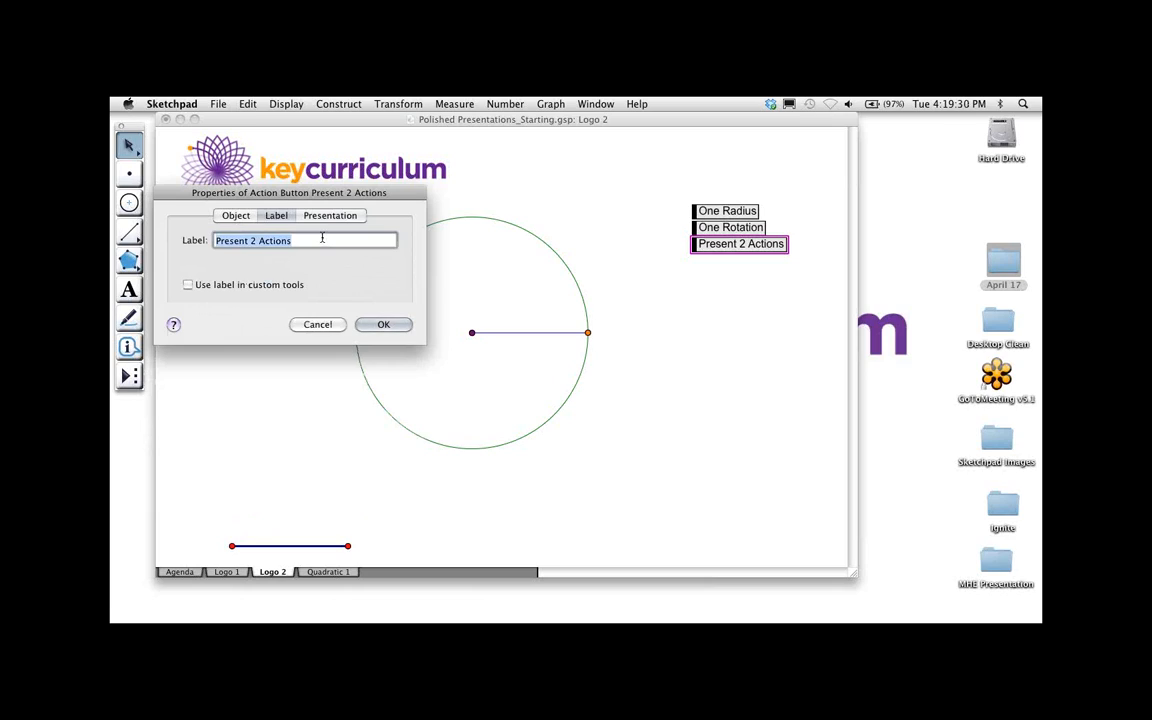
{"action": "type", "text": "One Radian"}
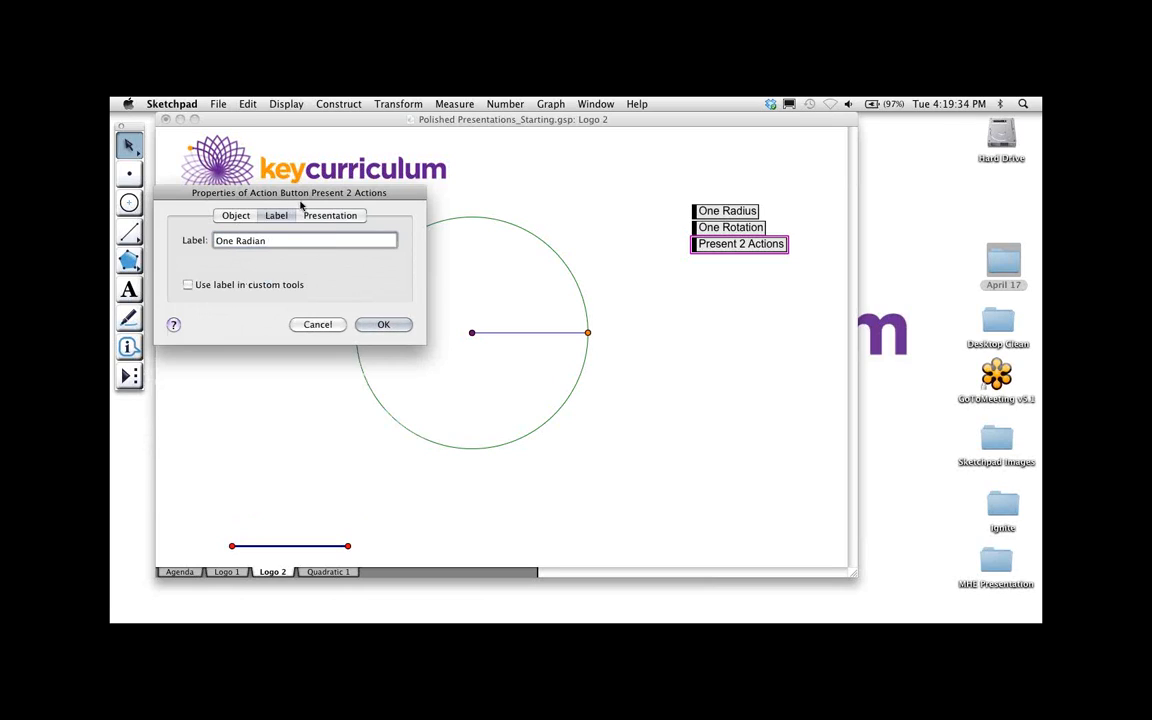
{"action": "left_click", "coordinate": [407, 327]}
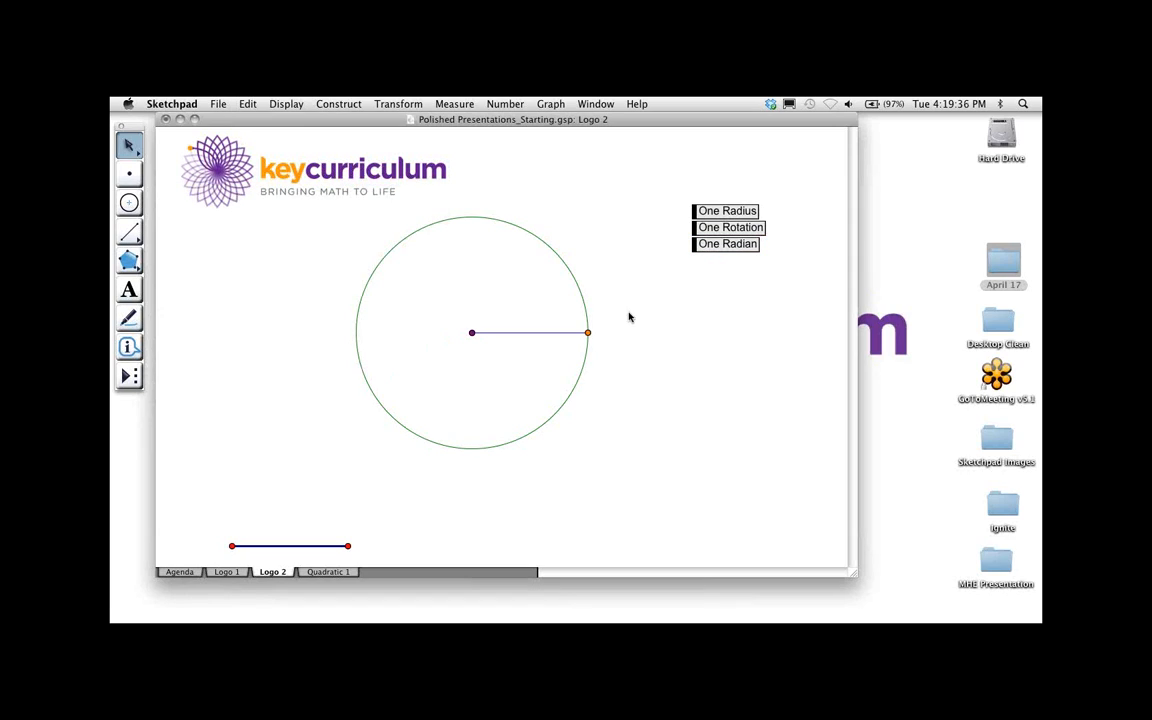
Turn on tracing for the purple centre point and the orange circle point, and run the One Radian presentation twice
{"action": "left_click", "coordinate": [472, 332]}
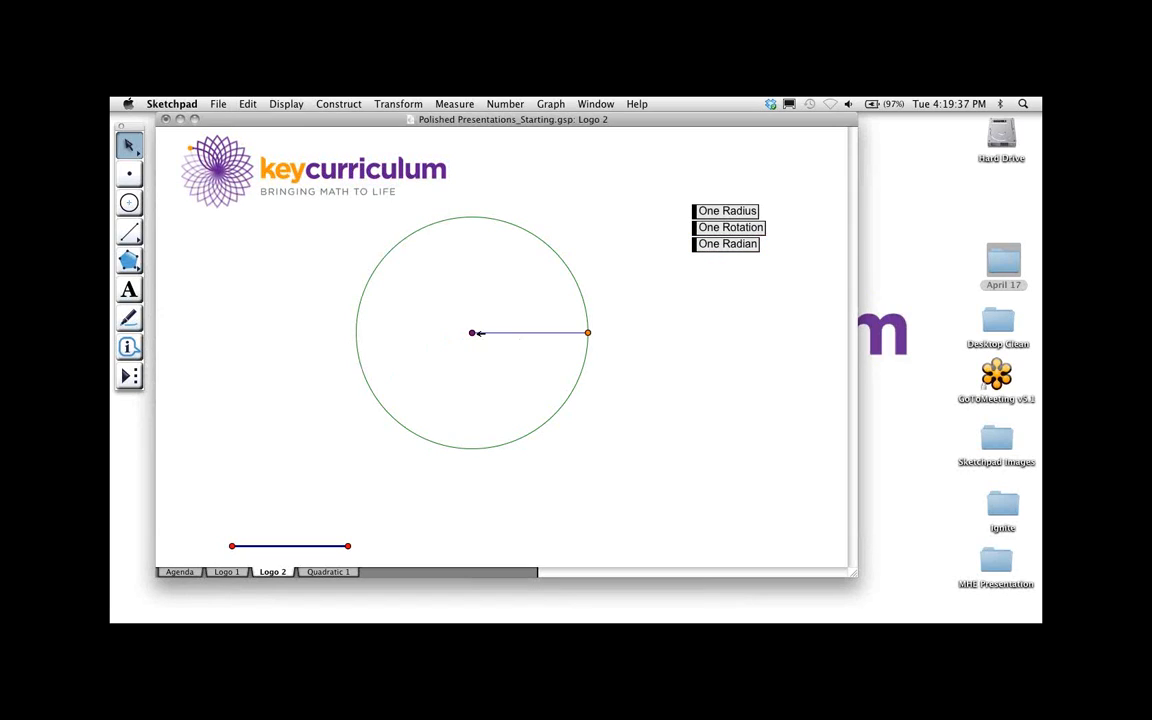
{"action": "left_click", "coordinate": [588, 332], "text": "shift"}
{"action": "left_click", "coordinate": [285, 104]}
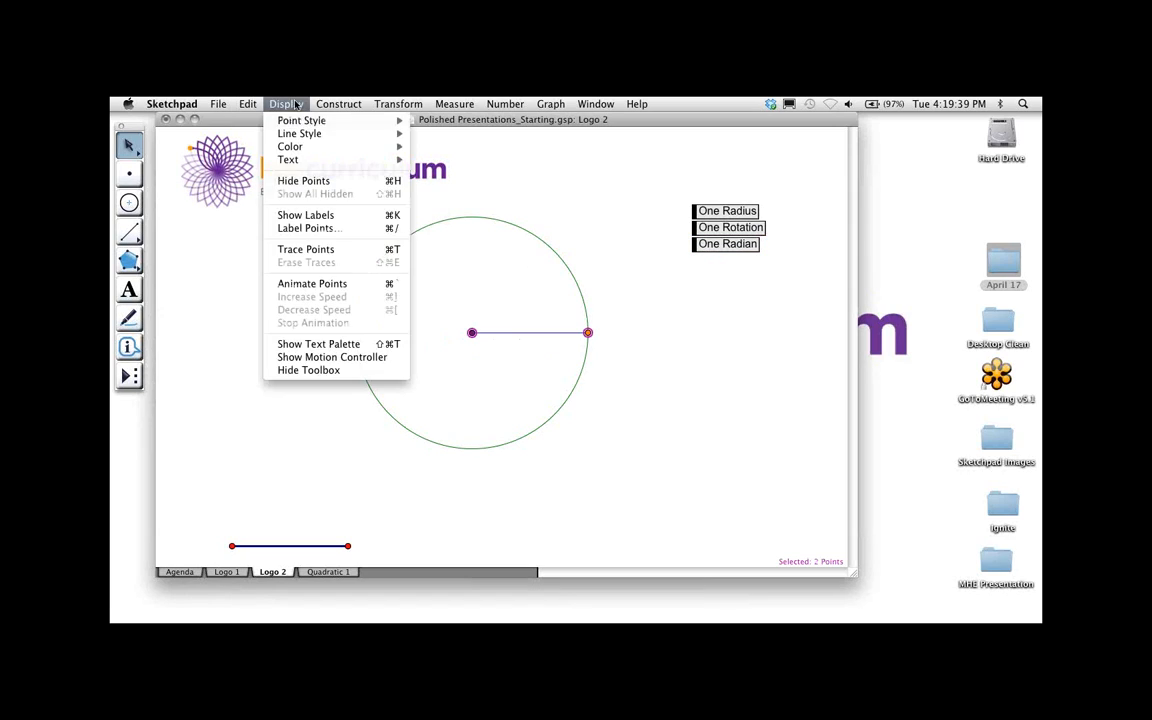
{"action": "left_click", "coordinate": [292, 249]}
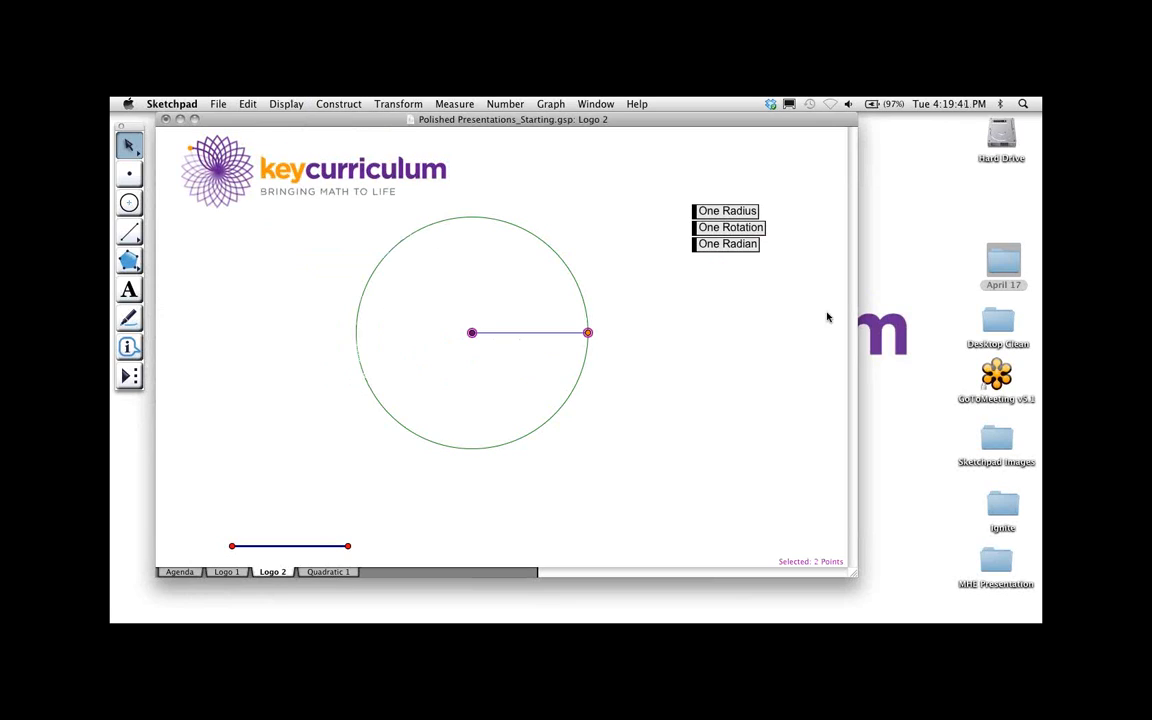
{"action": "left_click", "coordinate": [724, 244]}
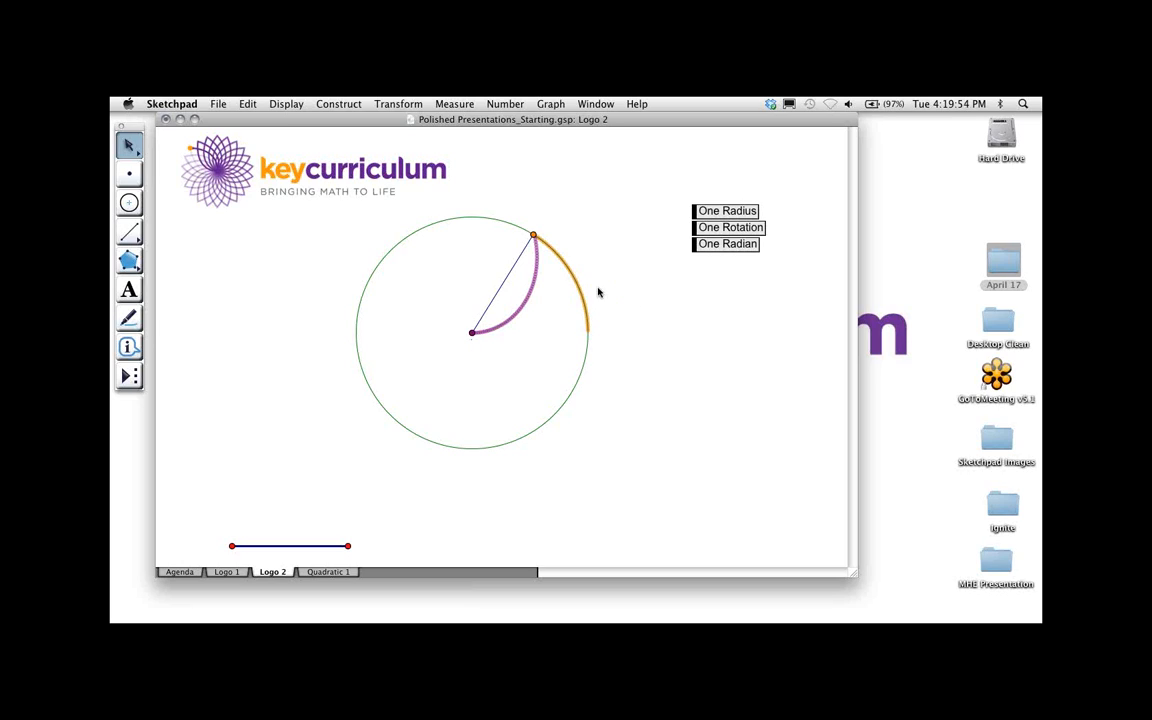
{"action": "left_click", "coordinate": [727, 245]}
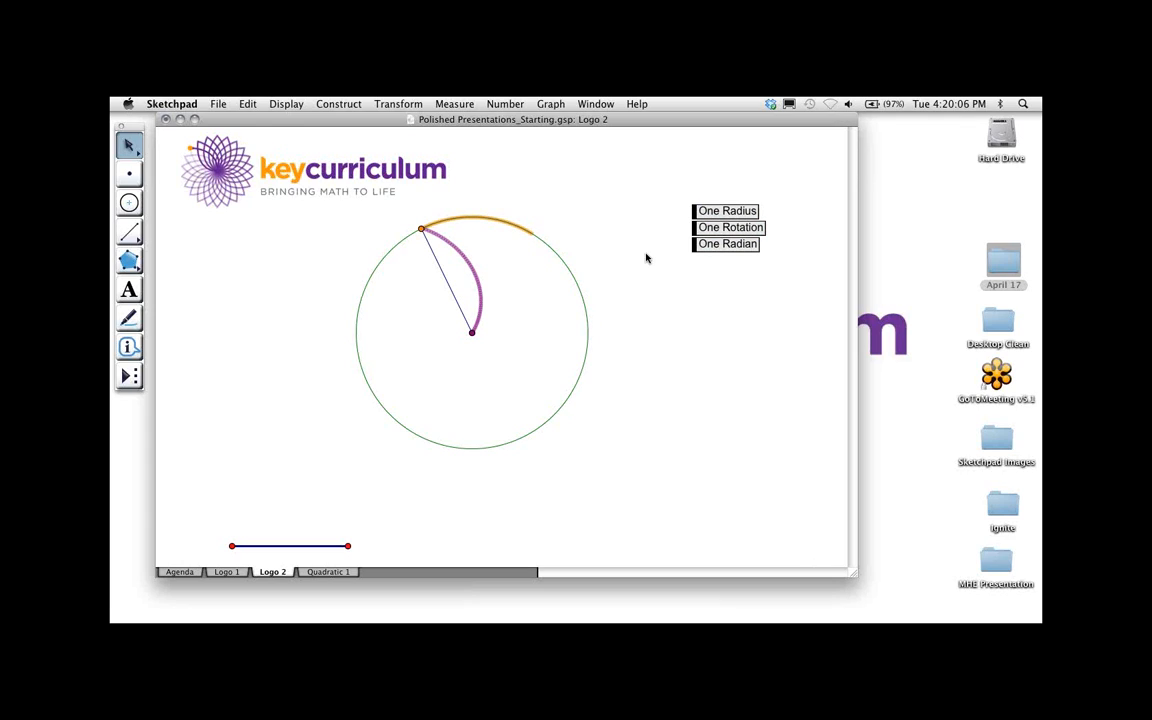
Colour the One Radius and One Rotation action buttons orange
{"action": "left_click_drag", "start_coordinate": [673, 189], "coordinate": [692, 237]}
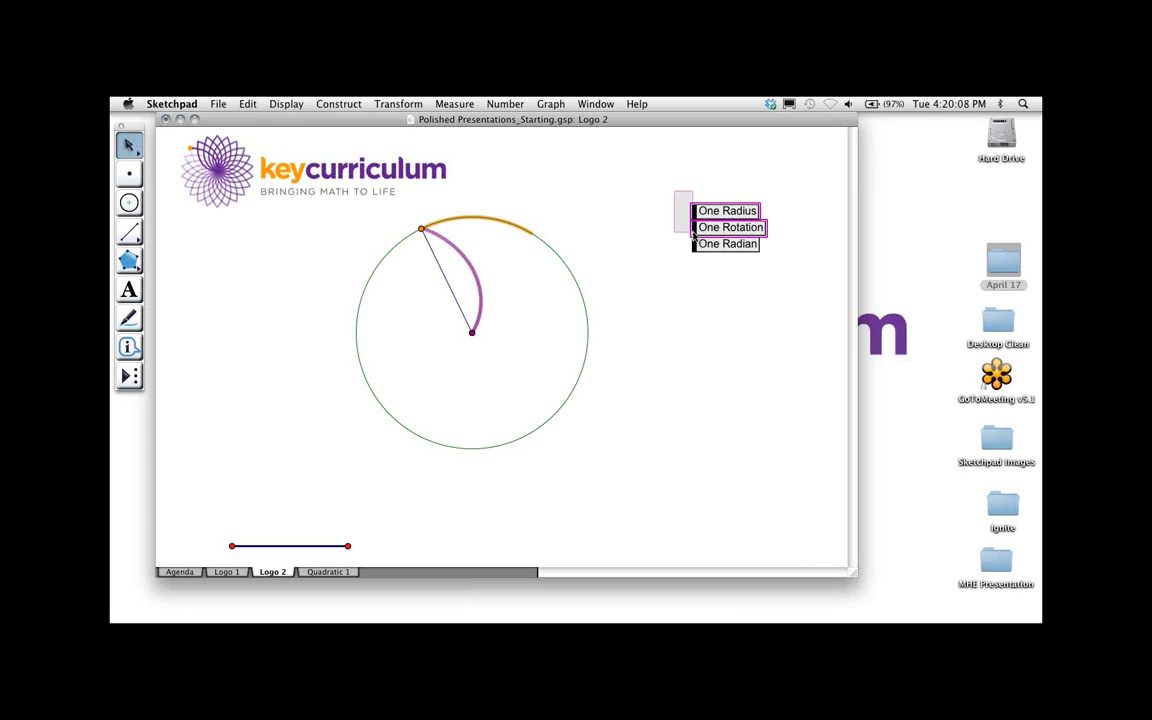
{"action": "left_click", "coordinate": [286, 104]}
{"action": "mouse_move", "coordinate": [398, 150]}
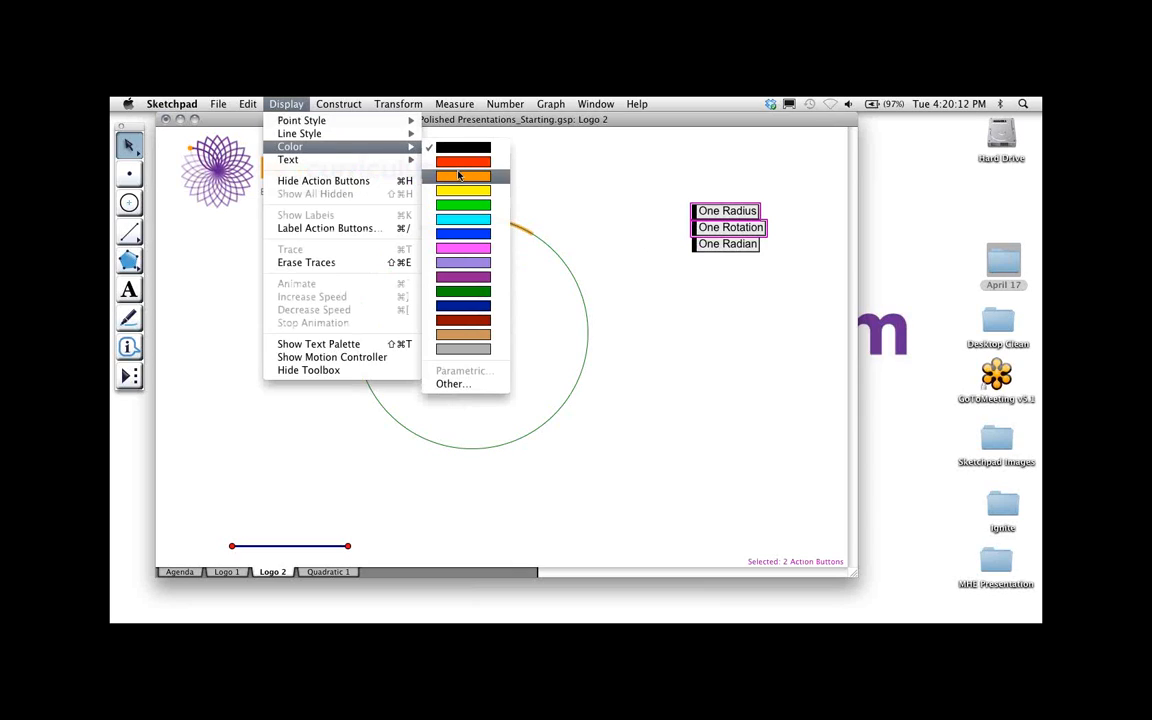
{"action": "left_click", "coordinate": [460, 176]}
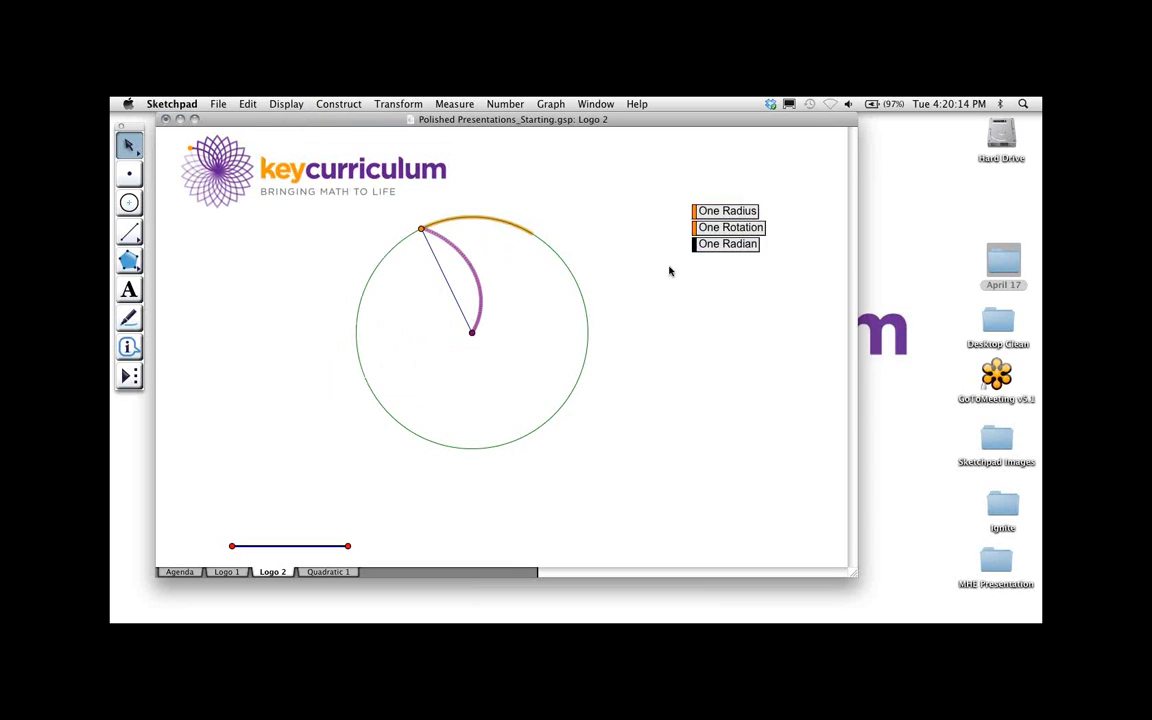
Colour the One Radian action button purple, deselect it and run the presentation once more
{"action": "left_click", "coordinate": [694, 246]}
{"action": "left_click", "coordinate": [285, 104]}
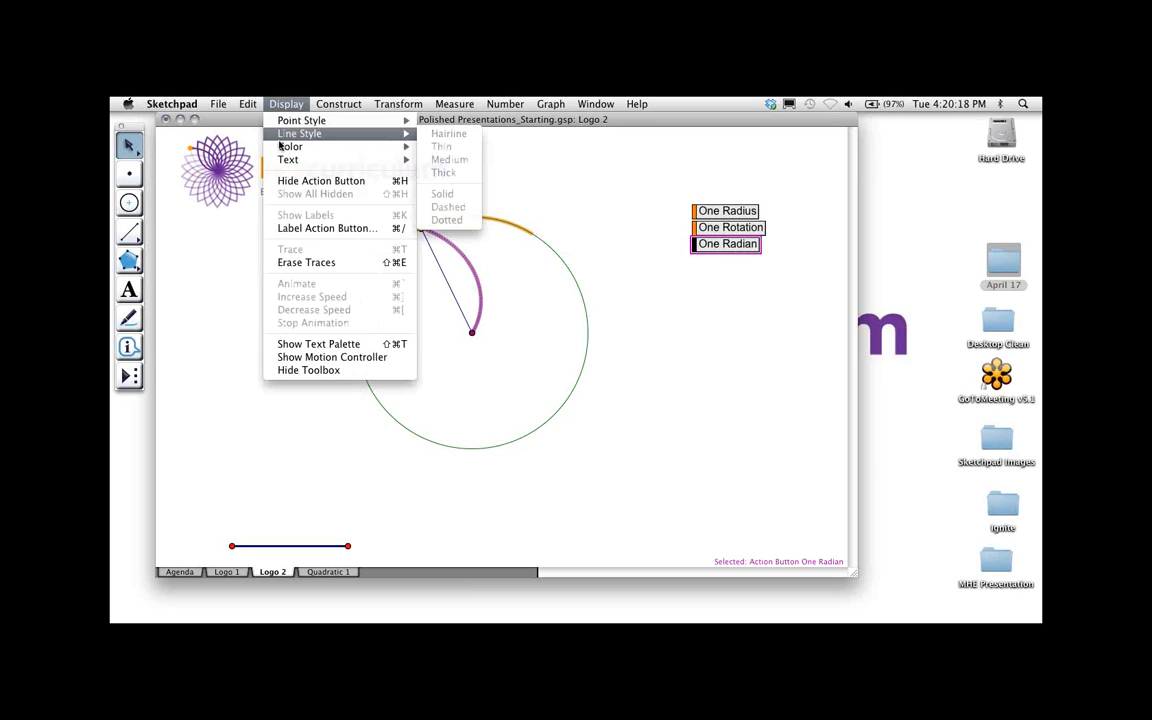
{"action": "mouse_move", "coordinate": [282, 147]}
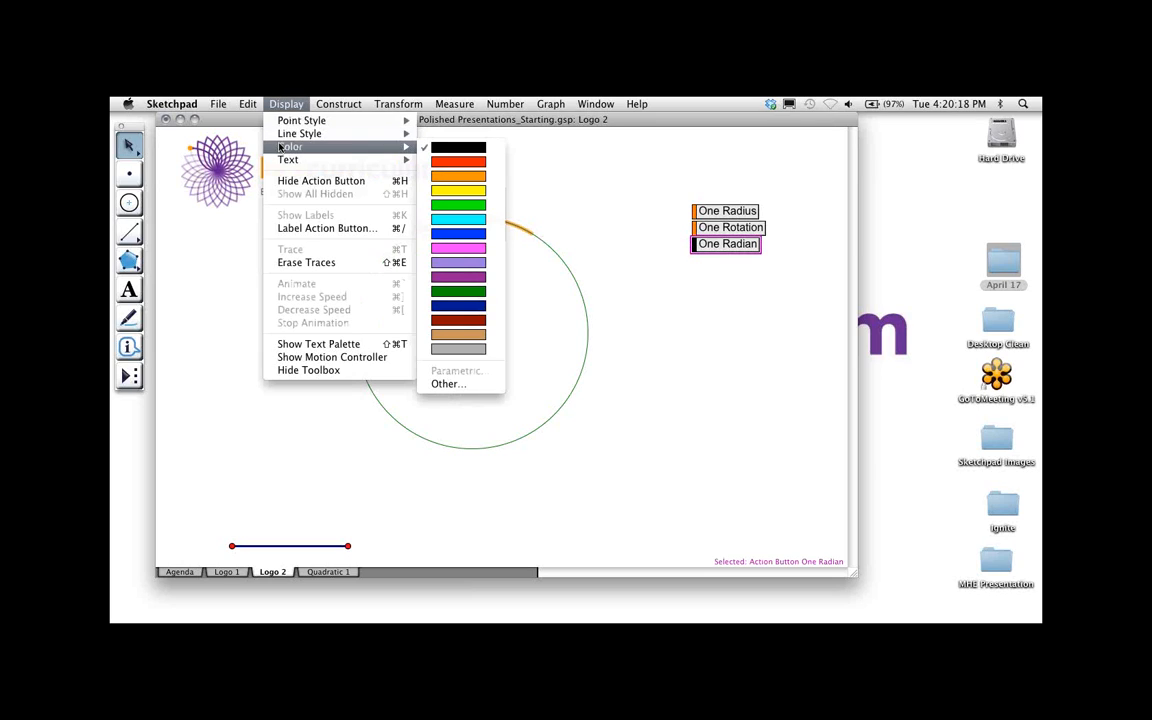
{"action": "left_click", "coordinate": [458, 284]}
{"action": "left_click", "coordinate": [700, 268]}
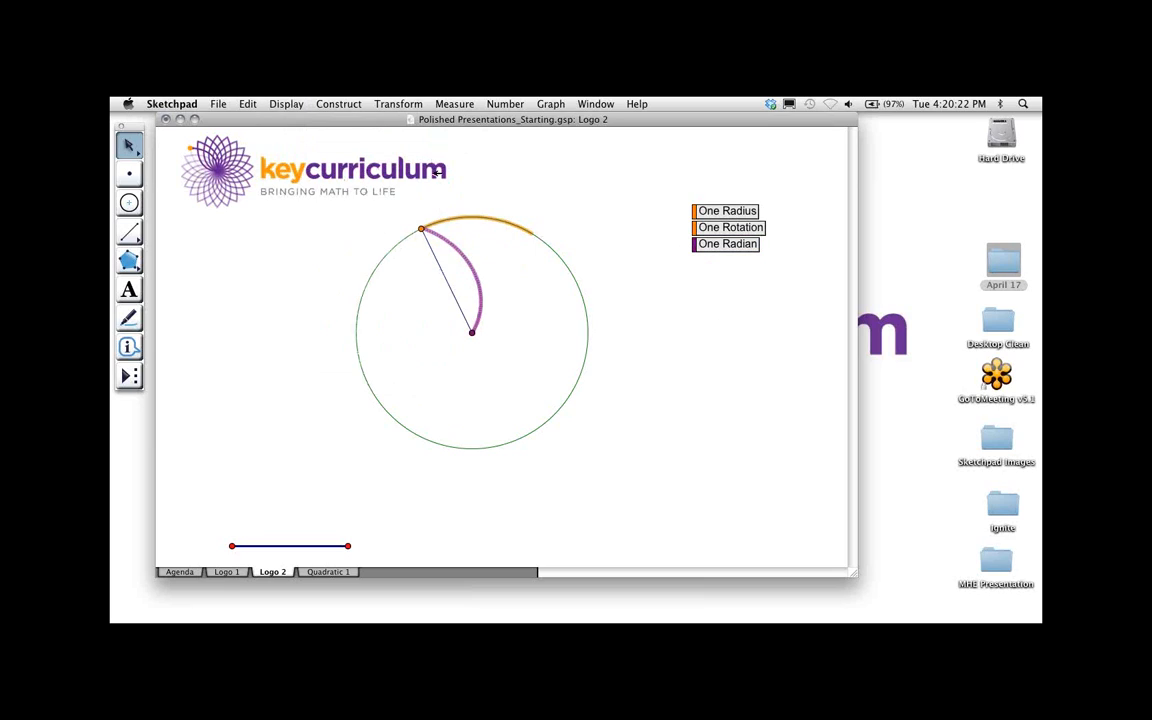
{"action": "left_click", "coordinate": [712, 250]}
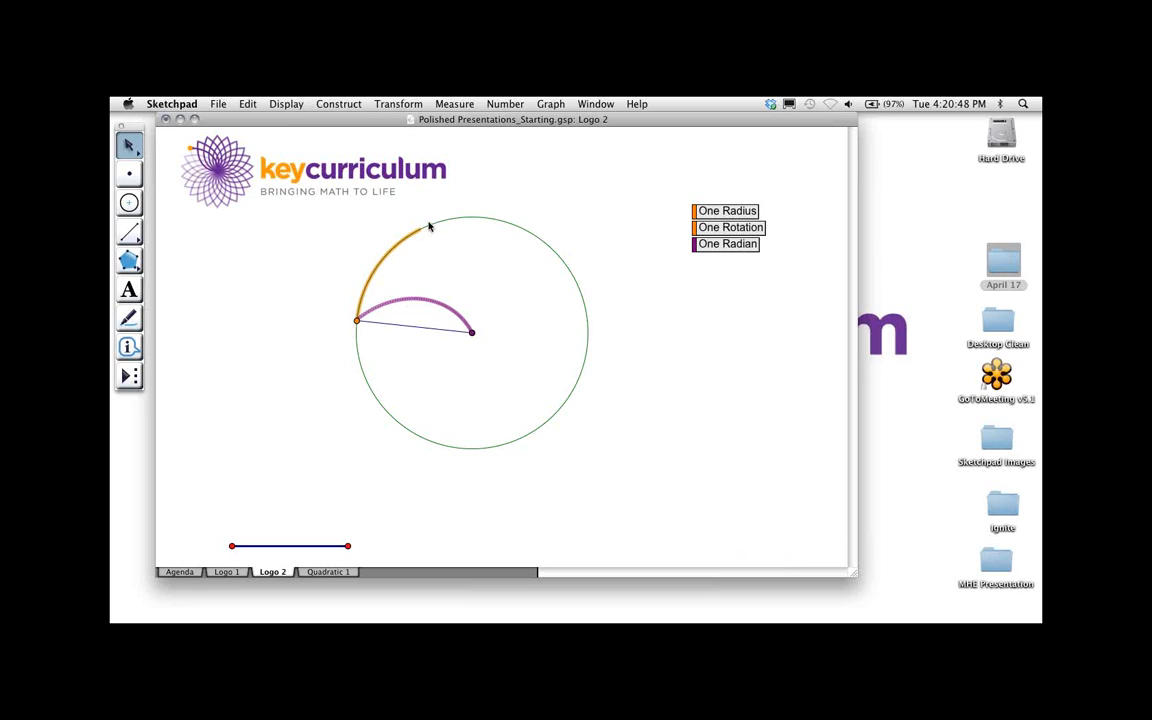
Create a bidirectional, medium-speed animation button for the purple point on the radius and label it Petals
{"action": "left_click", "coordinate": [472, 332]}
{"action": "left_click", "coordinate": [247, 103]}
{"action": "mouse_move", "coordinate": [360, 215]}
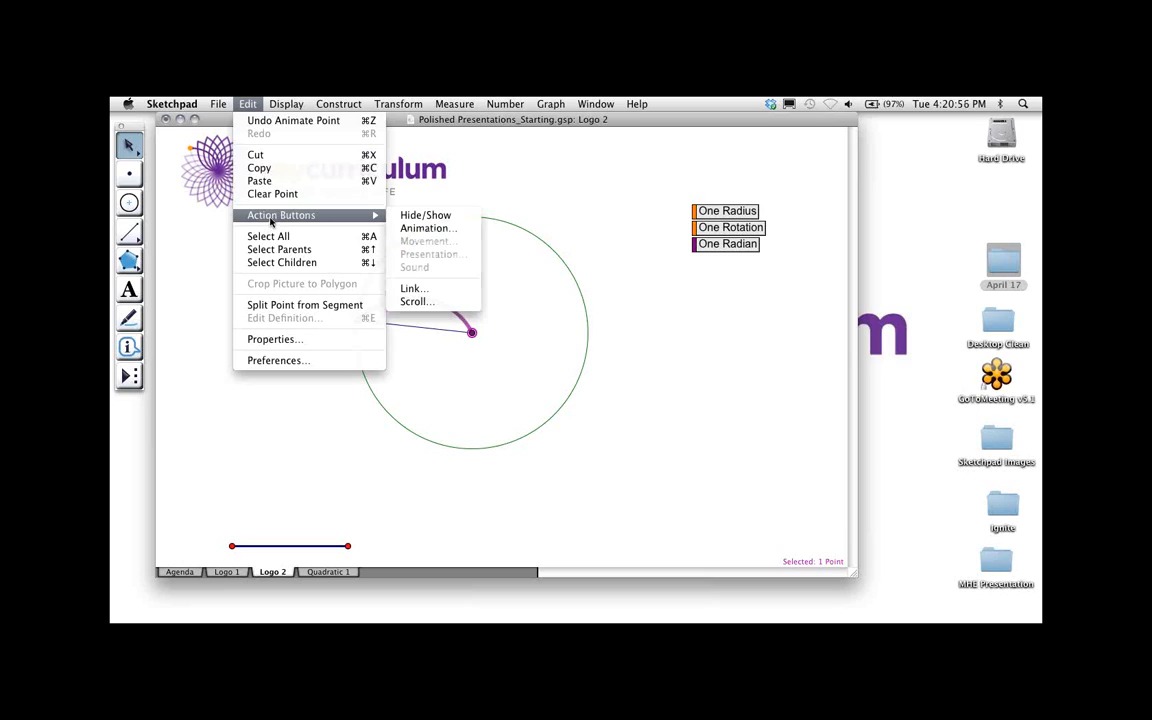
{"action": "left_click", "coordinate": [435, 229]}
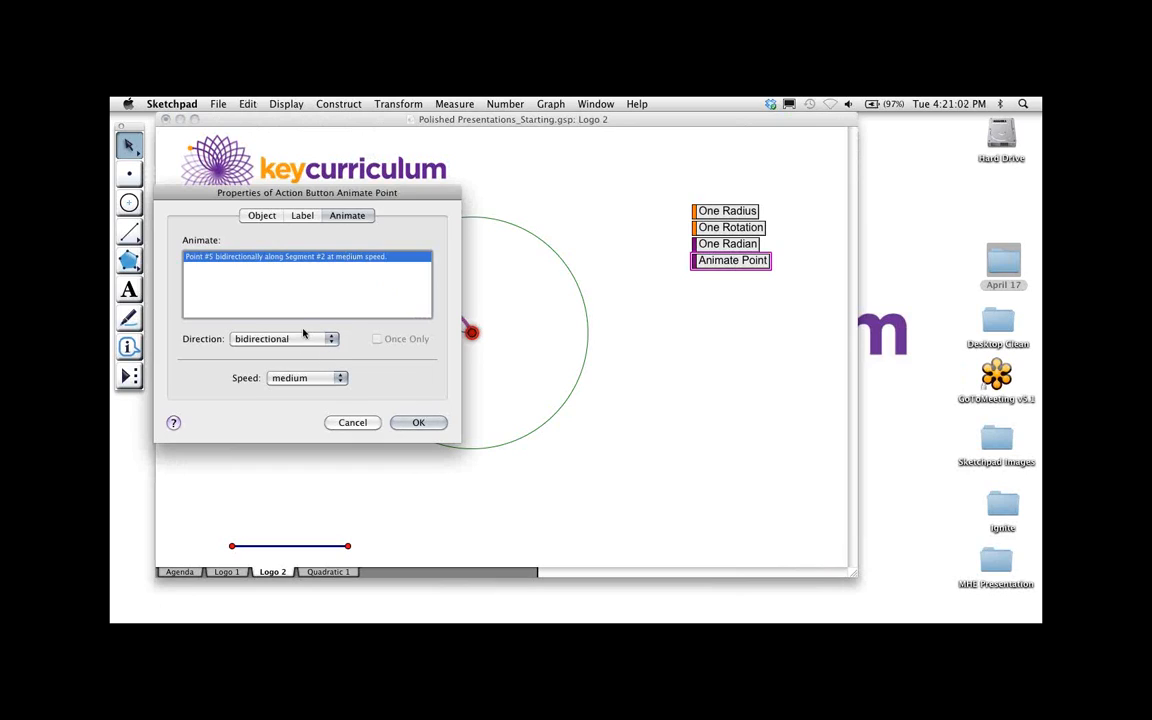
{"action": "left_click", "coordinate": [302, 218]}
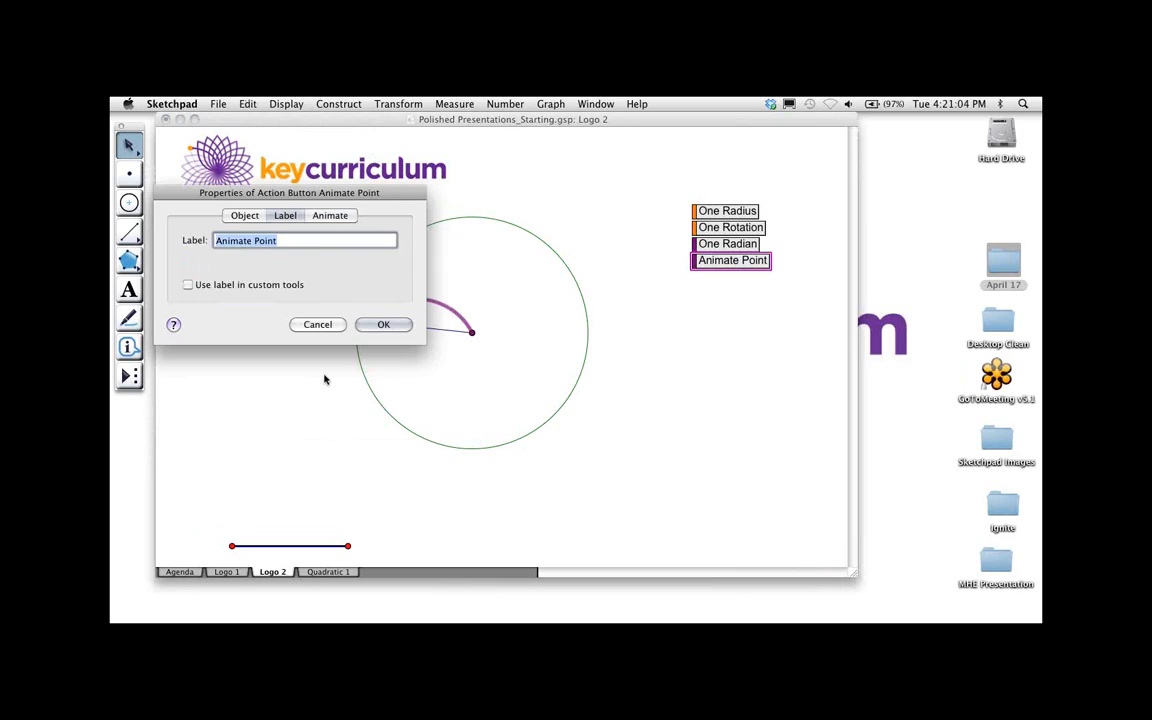
{"action": "type", "text": "Petals"}
{"action": "left_click", "coordinate": [383, 324]}
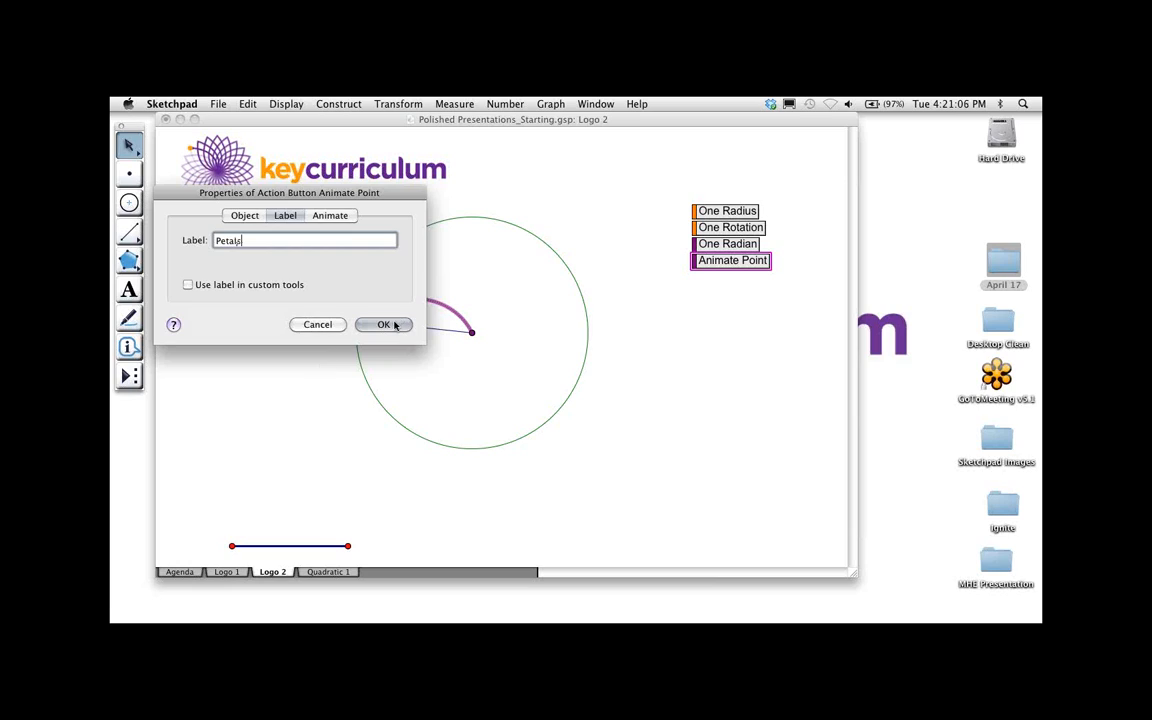
Move the Petals button down to leave a gap below One Radian and deselect it
{"action": "left_click", "coordinate": [695, 260]}
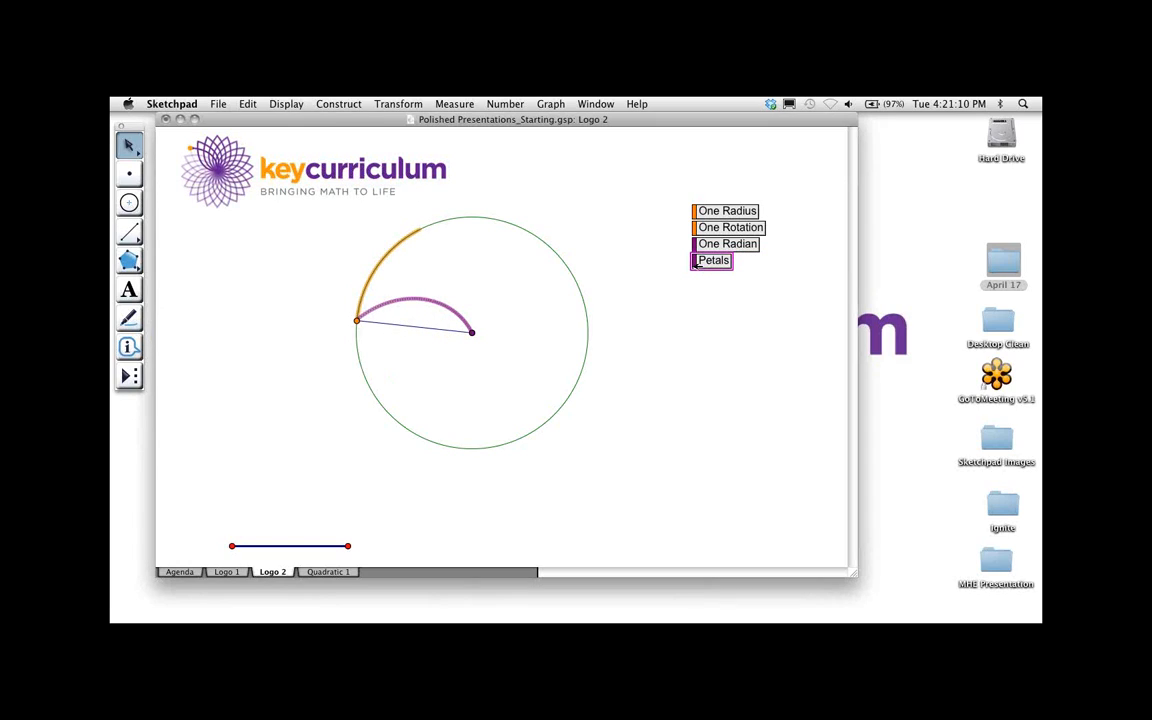
{"action": "left_click_drag", "start_coordinate": [695, 260], "coordinate": [697, 268]}
{"action": "left_click", "coordinate": [628, 268]}
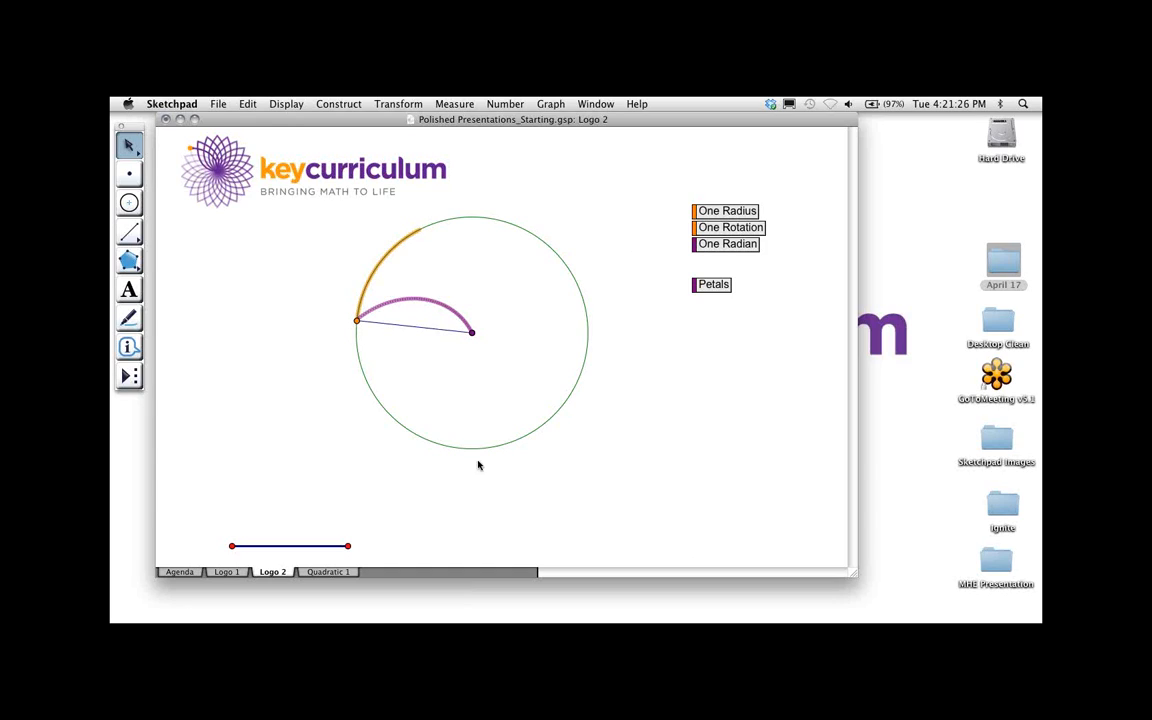
Create a simultaneous presentation button from One Rotation and Petals that first deselects objects, stops motions and erases traces, stopping after the first action stops
{"action": "left_click", "coordinate": [697, 228]}
{"action": "left_click", "coordinate": [697, 287], "text": "shift"}
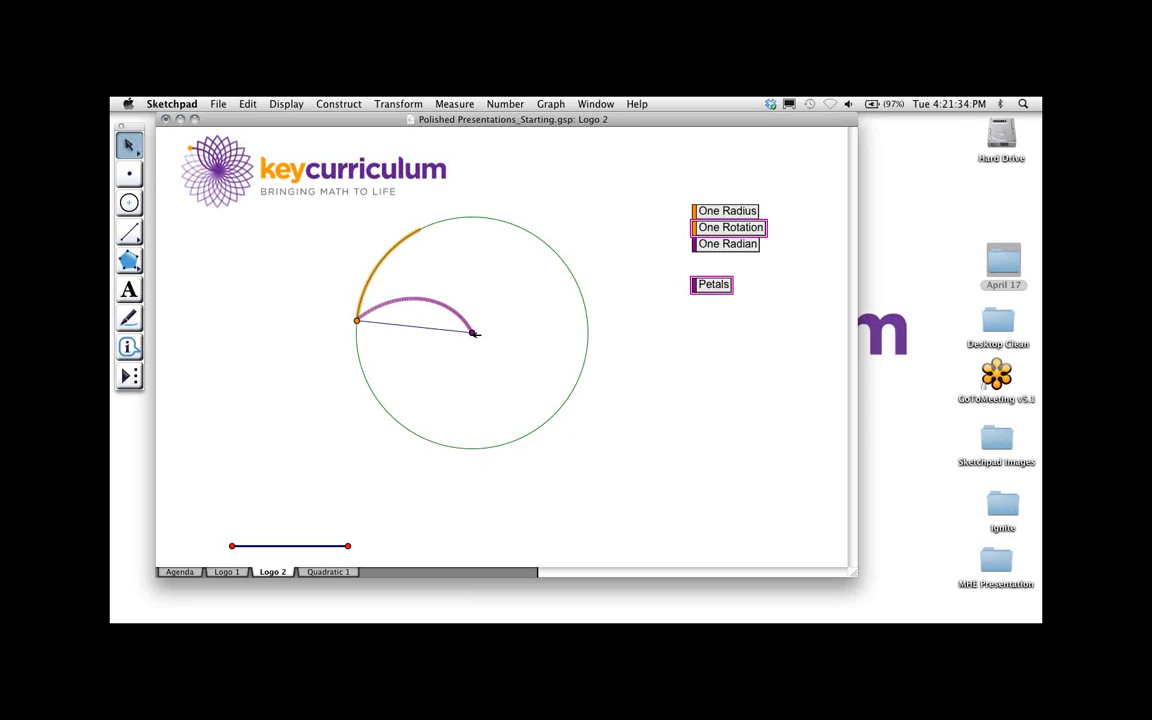
{"action": "left_click", "coordinate": [247, 105]}
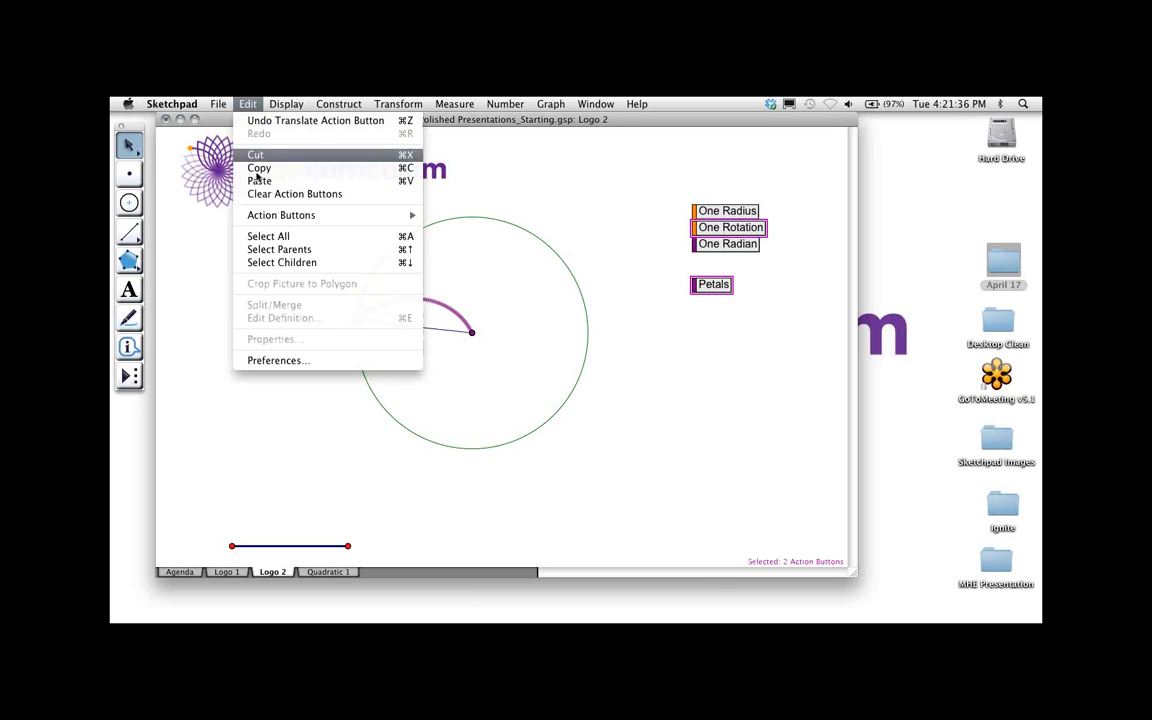
{"action": "mouse_move", "coordinate": [300, 215]}
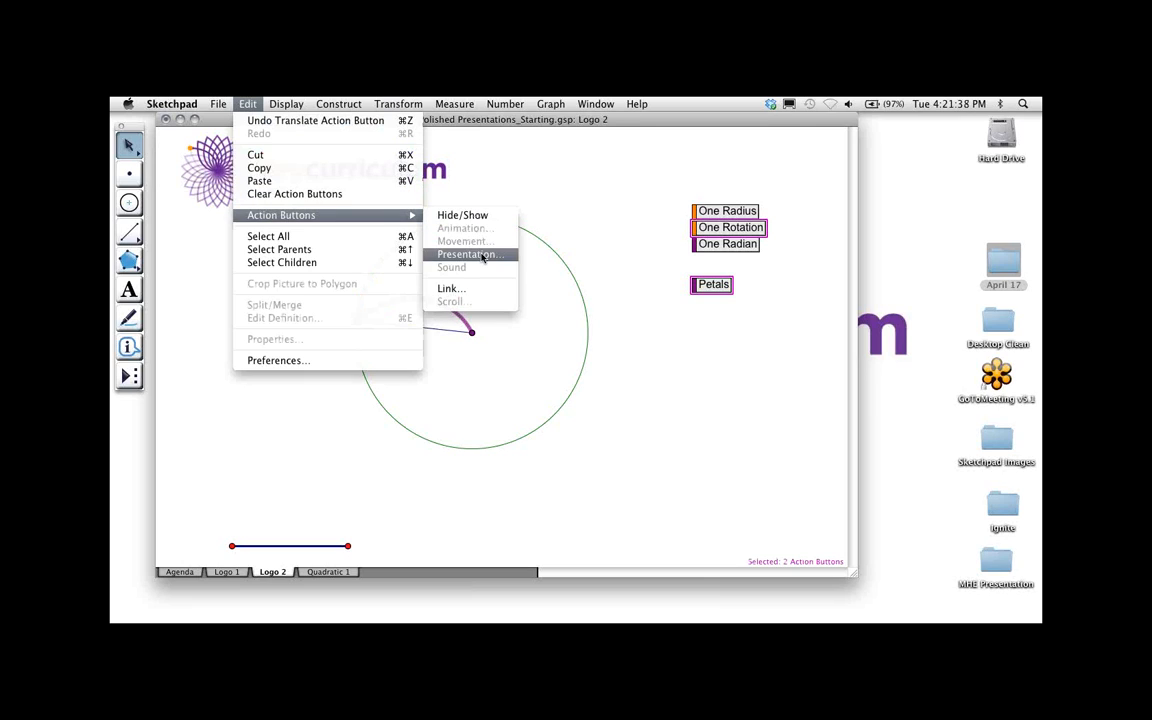
{"action": "left_click", "coordinate": [483, 257]}
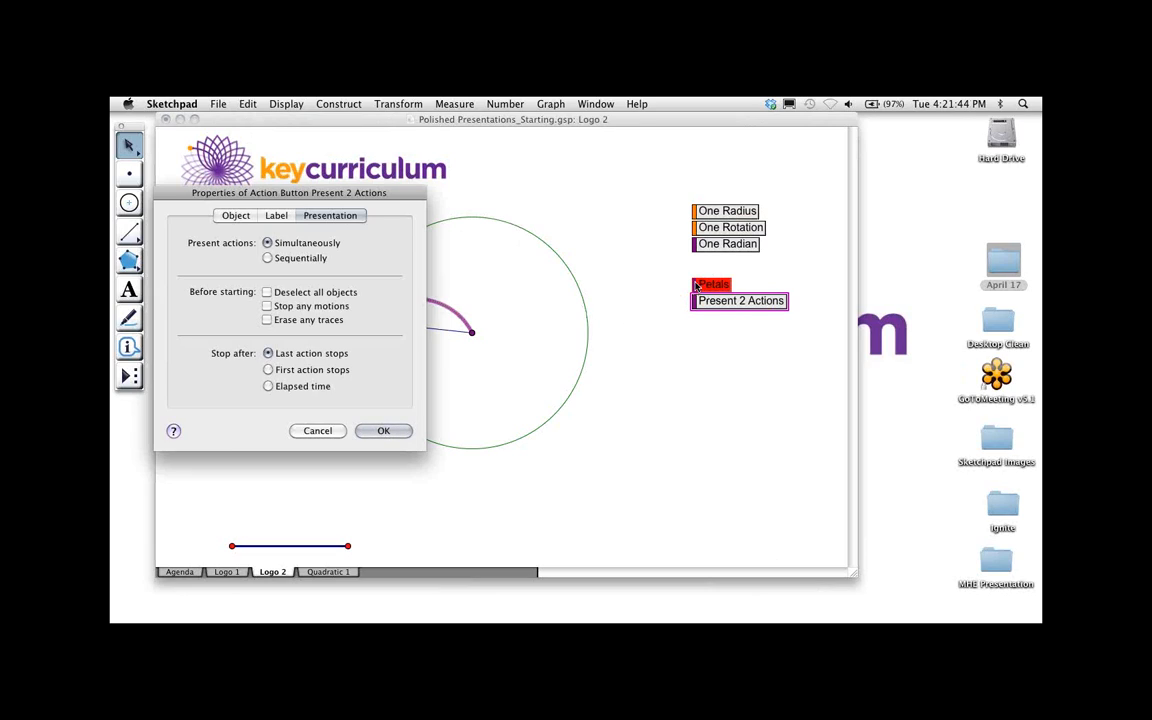
{"action": "left_click", "coordinate": [268, 371]}
{"action": "left_click", "coordinate": [267, 292]}
{"action": "left_click", "coordinate": [267, 306]}
{"action": "left_click", "coordinate": [267, 320]}
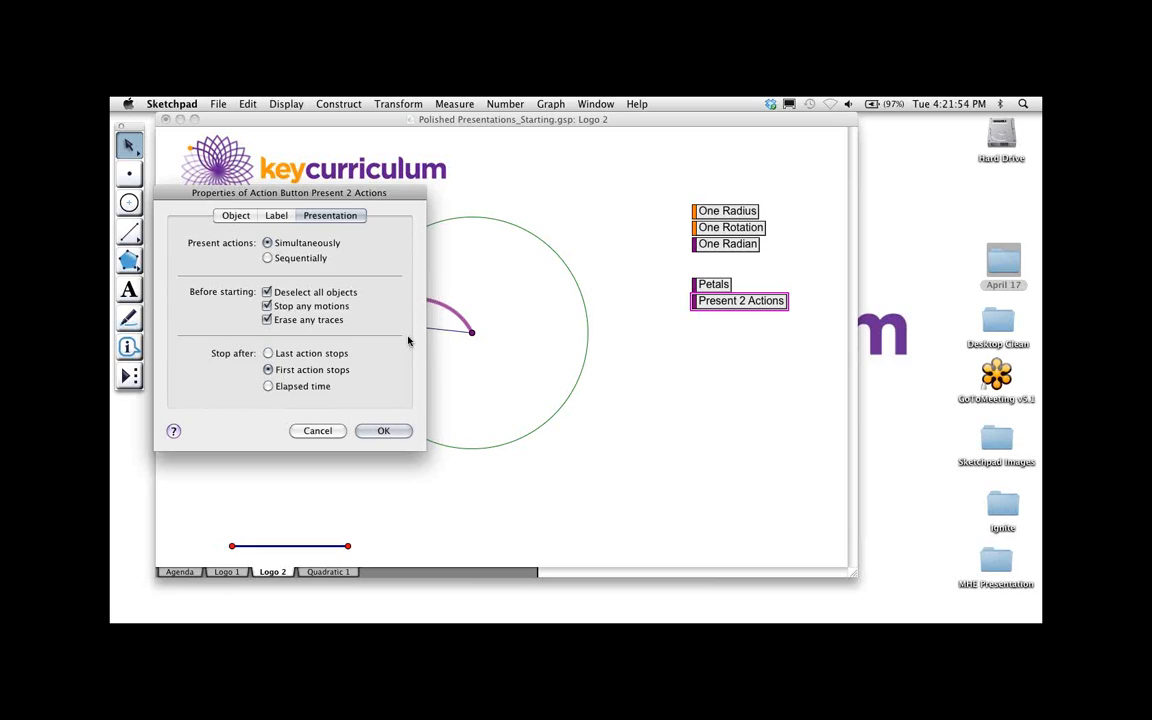
Label the presentation button One Circumference and accept its properties
{"action": "left_click", "coordinate": [276, 215]}
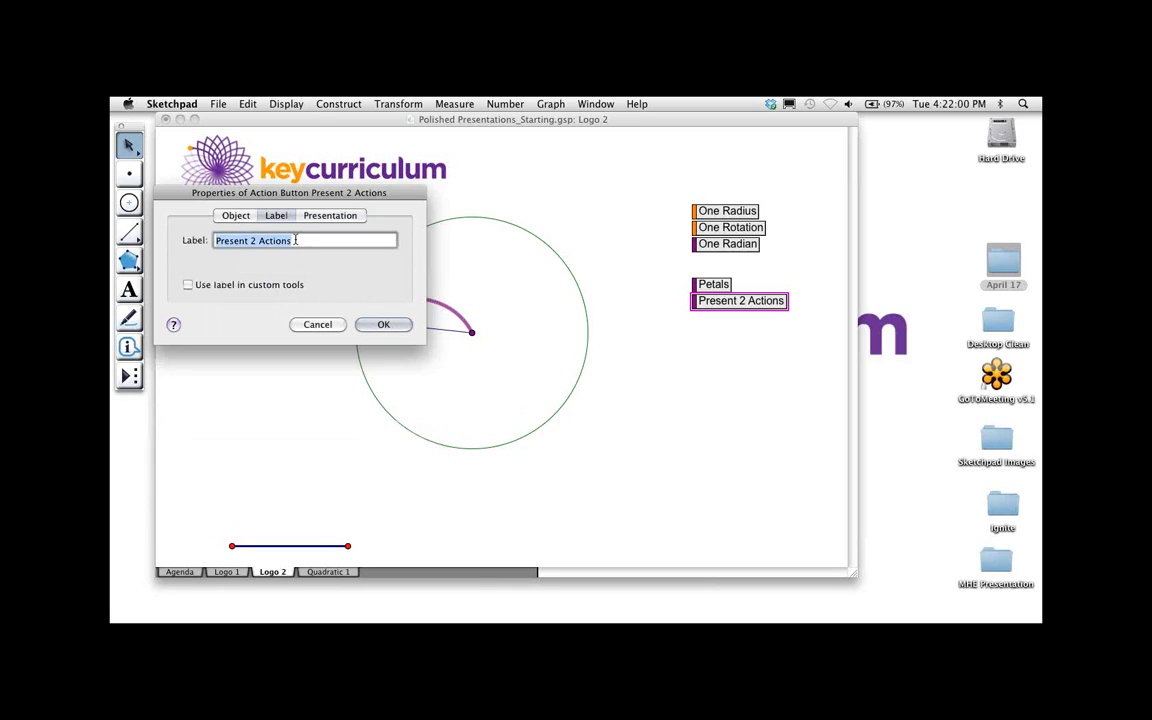
{"action": "type", "text": "One Circumference"}
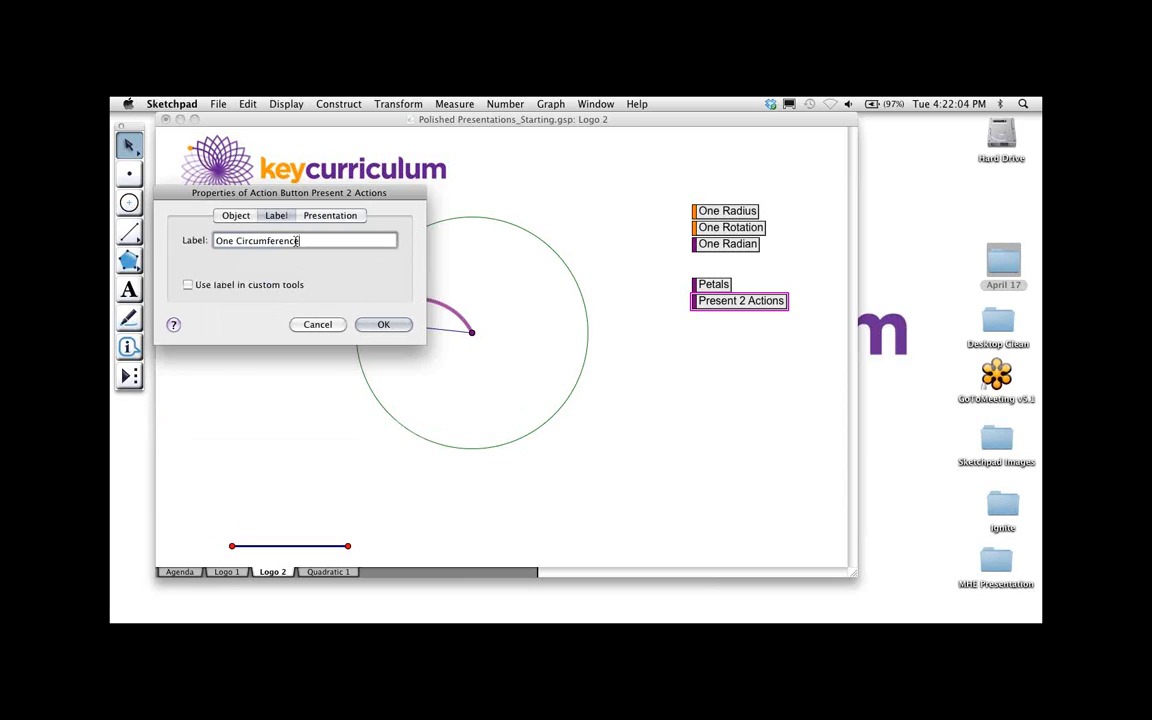
{"action": "left_click", "coordinate": [385, 325]}
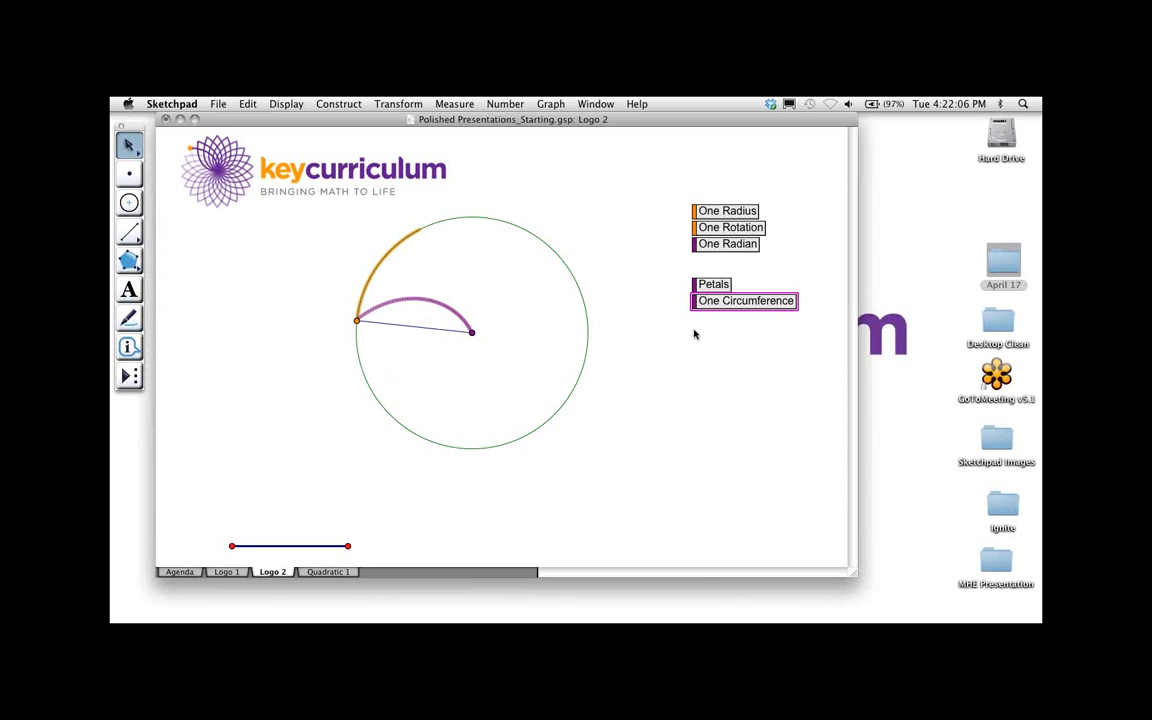
Colour the Petals button orange and run the One Circumference presentation
{"action": "left_click", "coordinate": [697, 284]}
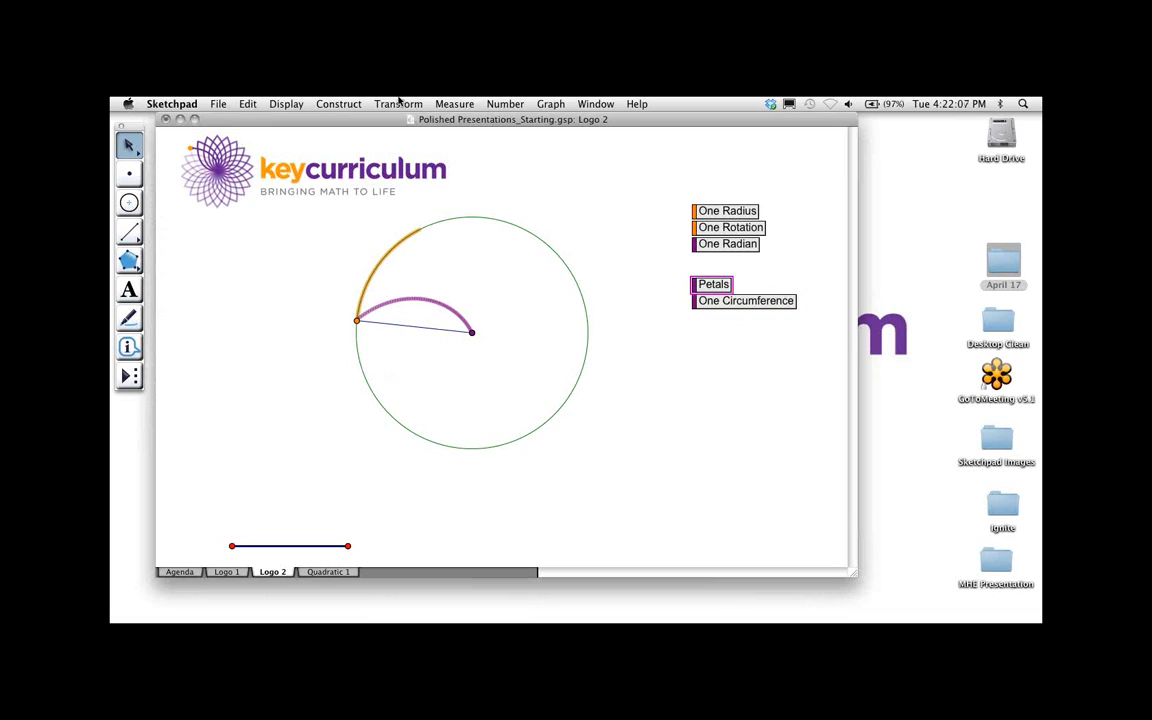
{"action": "left_click", "coordinate": [286, 103]}
{"action": "mouse_move", "coordinate": [284, 147]}
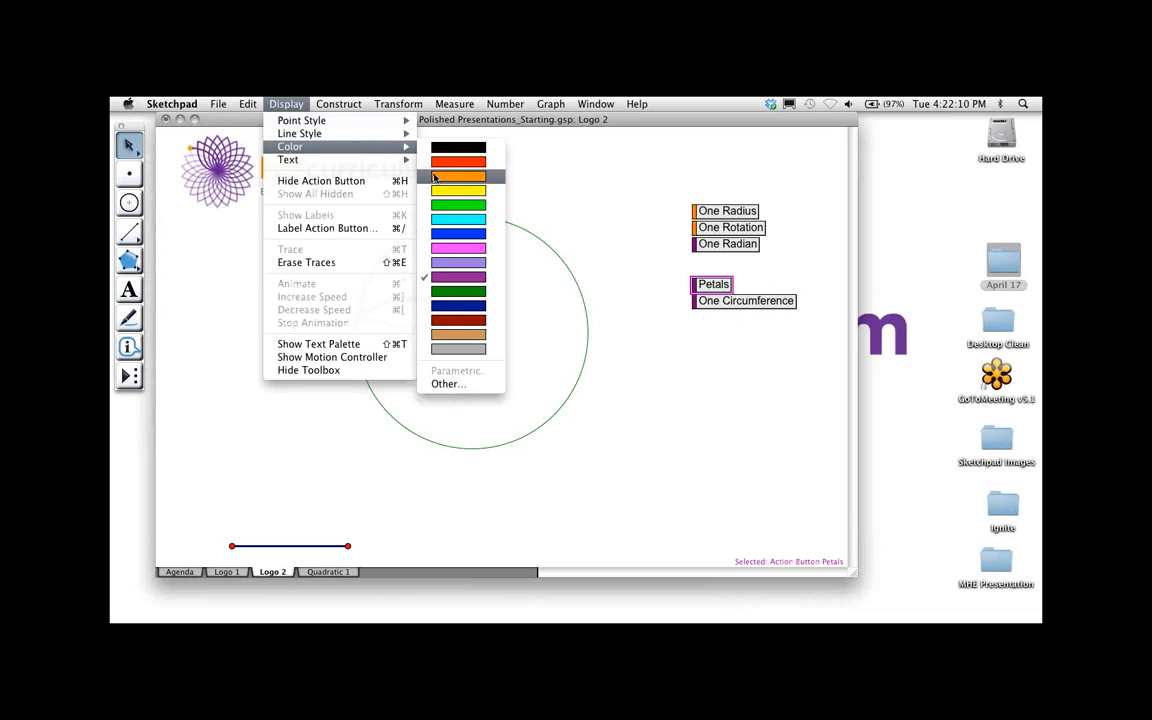
{"action": "left_click", "coordinate": [458, 175]}
{"action": "left_click", "coordinate": [641, 347]}
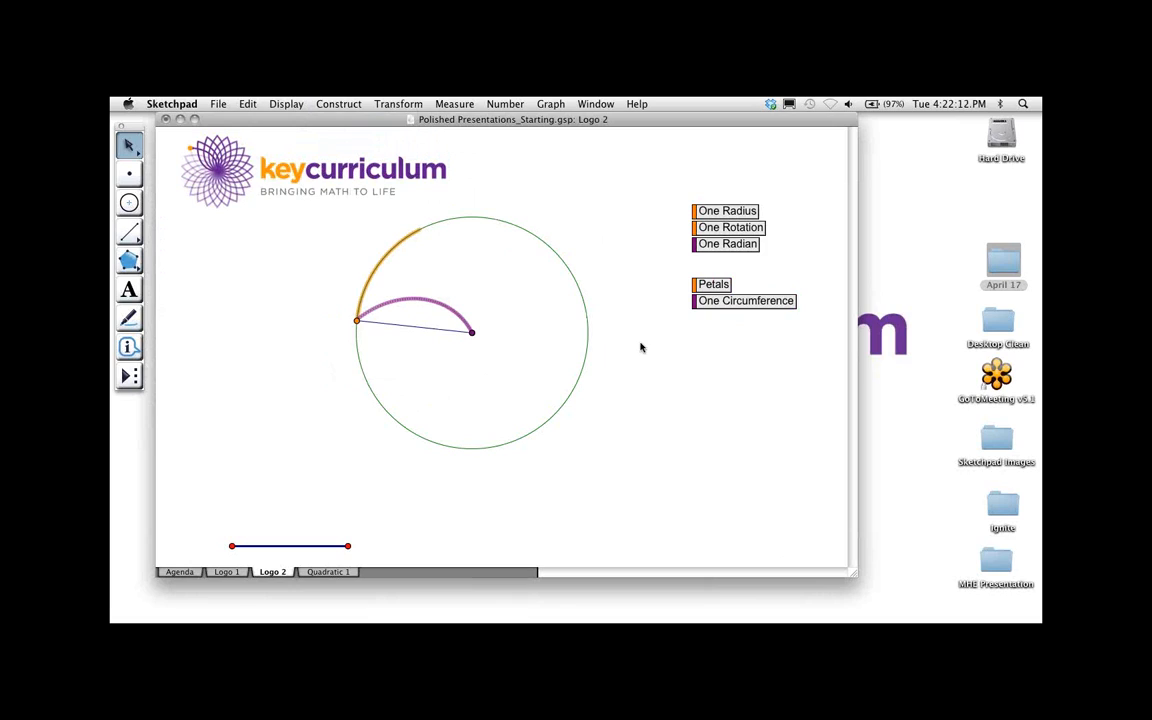
{"action": "left_click", "coordinate": [725, 301]}
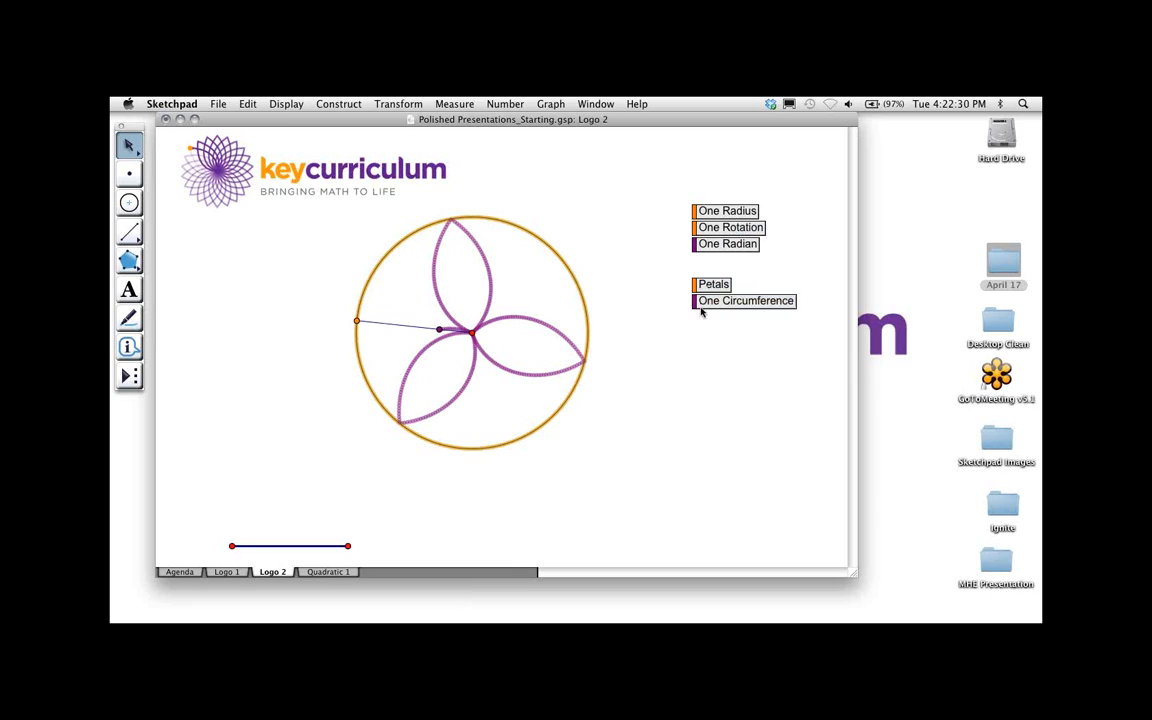
Move the One Circumference button away from the stack, align it back beneath the Petals button and deselect both
{"action": "left_click_drag", "start_coordinate": [696, 304], "coordinate": [760, 354]}
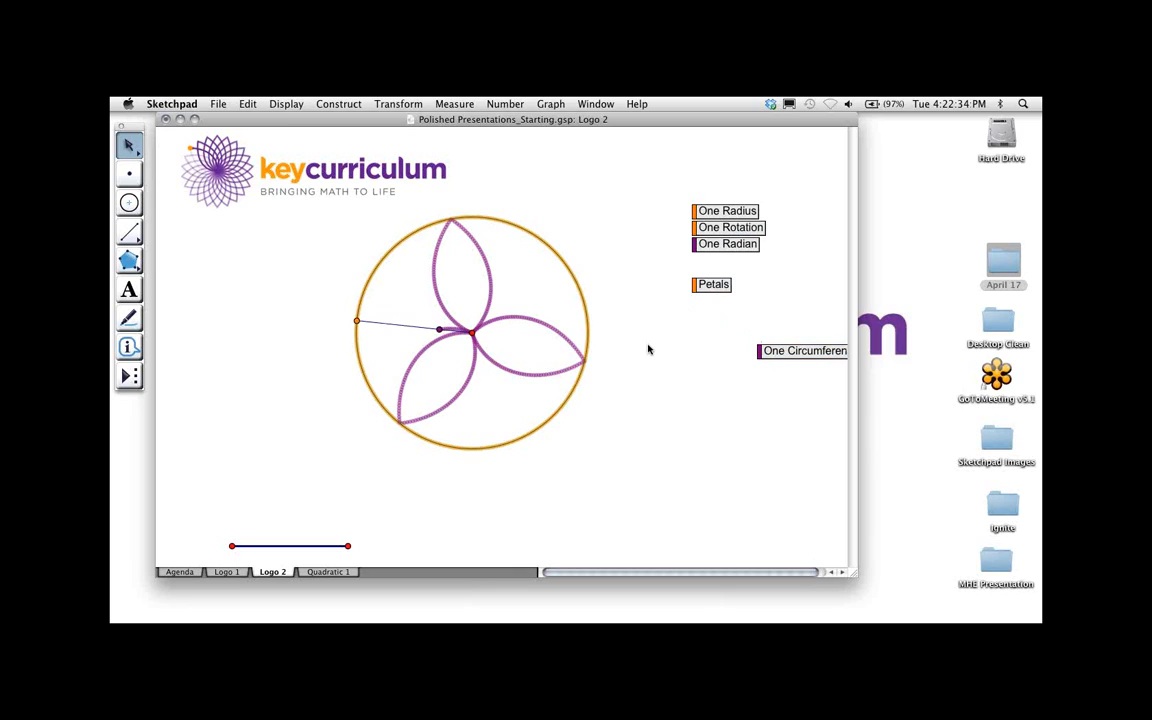
{"action": "left_click", "coordinate": [694, 284]}
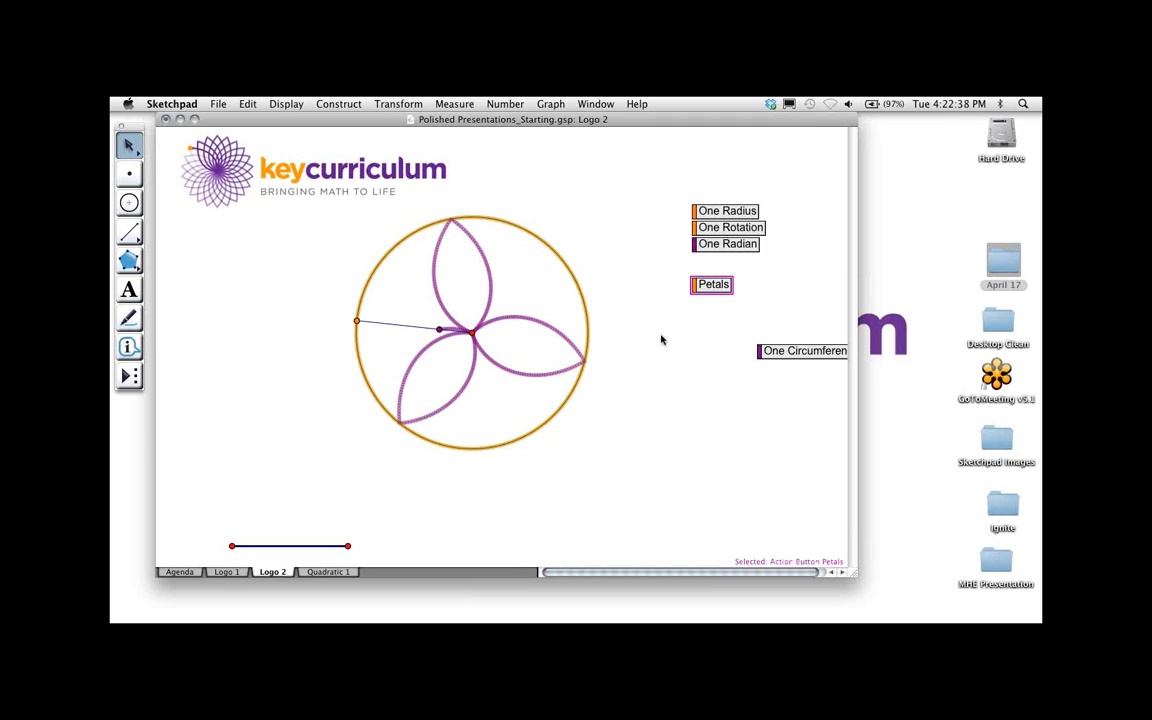
{"action": "left_click", "coordinate": [760, 351], "text": "shift"}
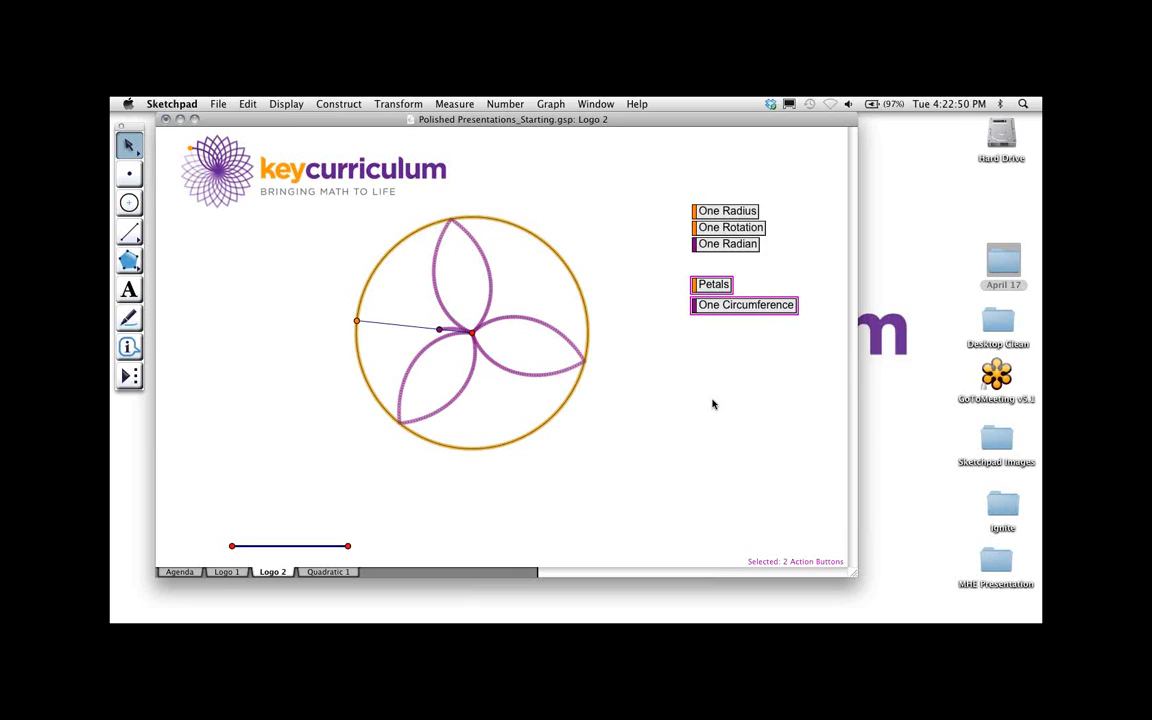
{"action": "left_click", "coordinate": [659, 346]}
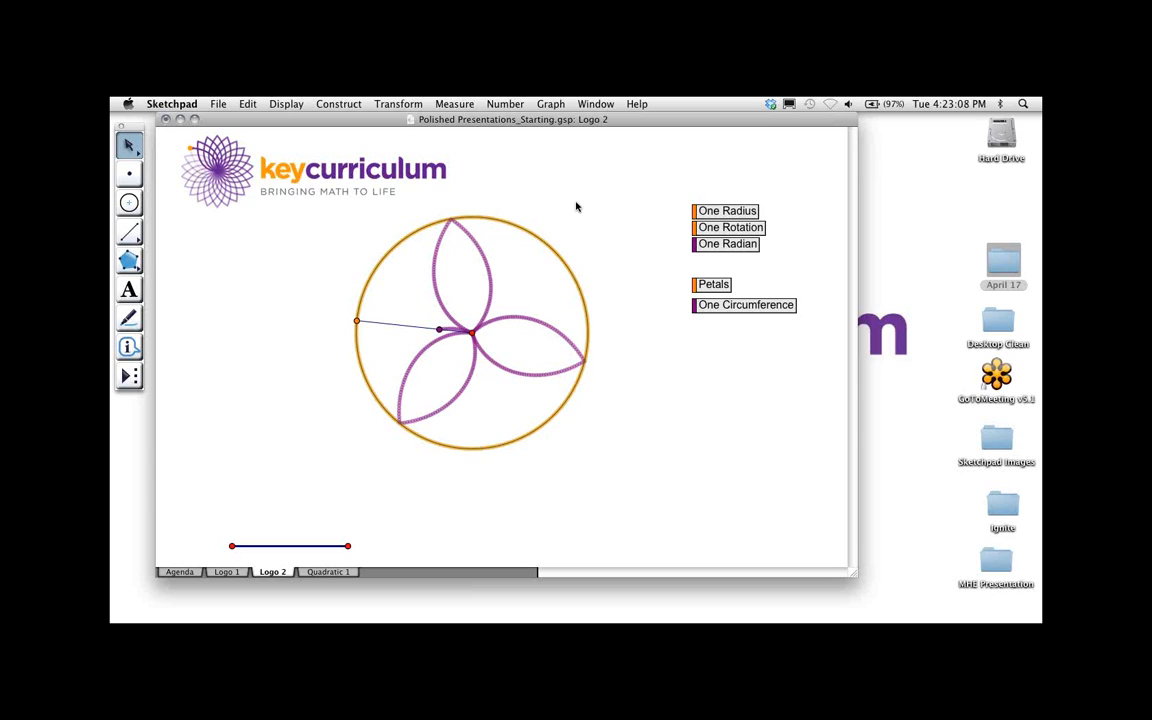
Turn on fading of traces over time for this sketch, with the fade speed at its slowest
{"action": "left_click", "coordinate": [219, 104]}
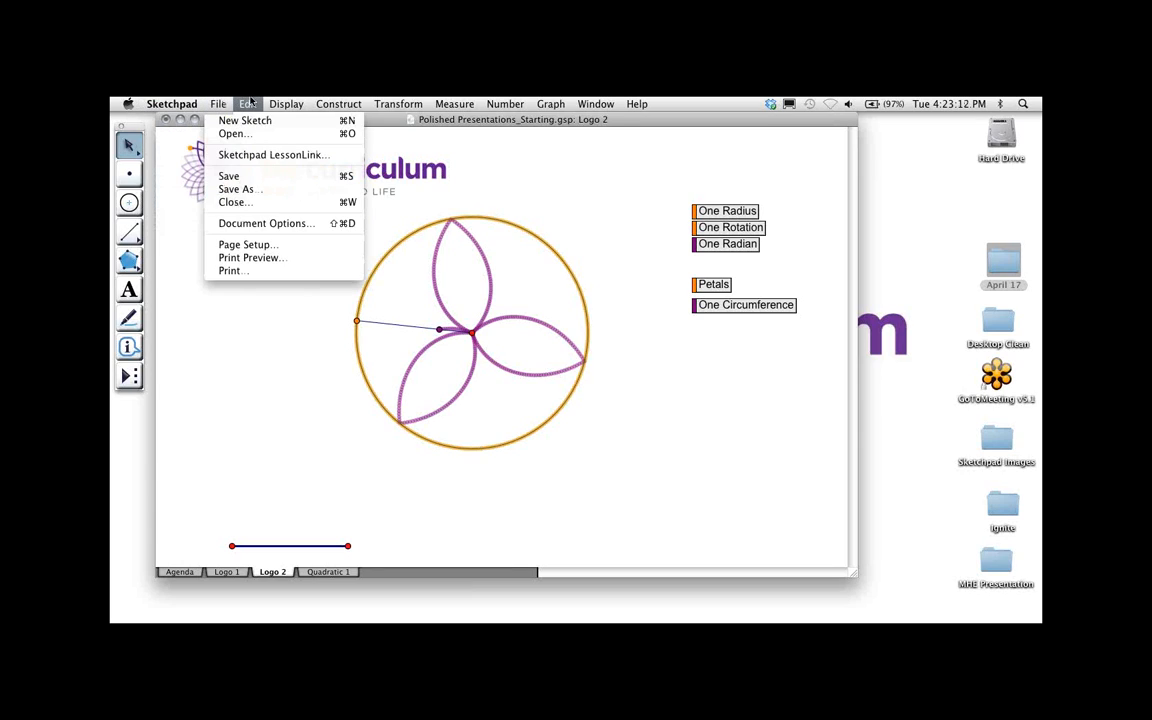
{"action": "mouse_move", "coordinate": [247, 104]}
{"action": "left_click", "coordinate": [300, 364]}
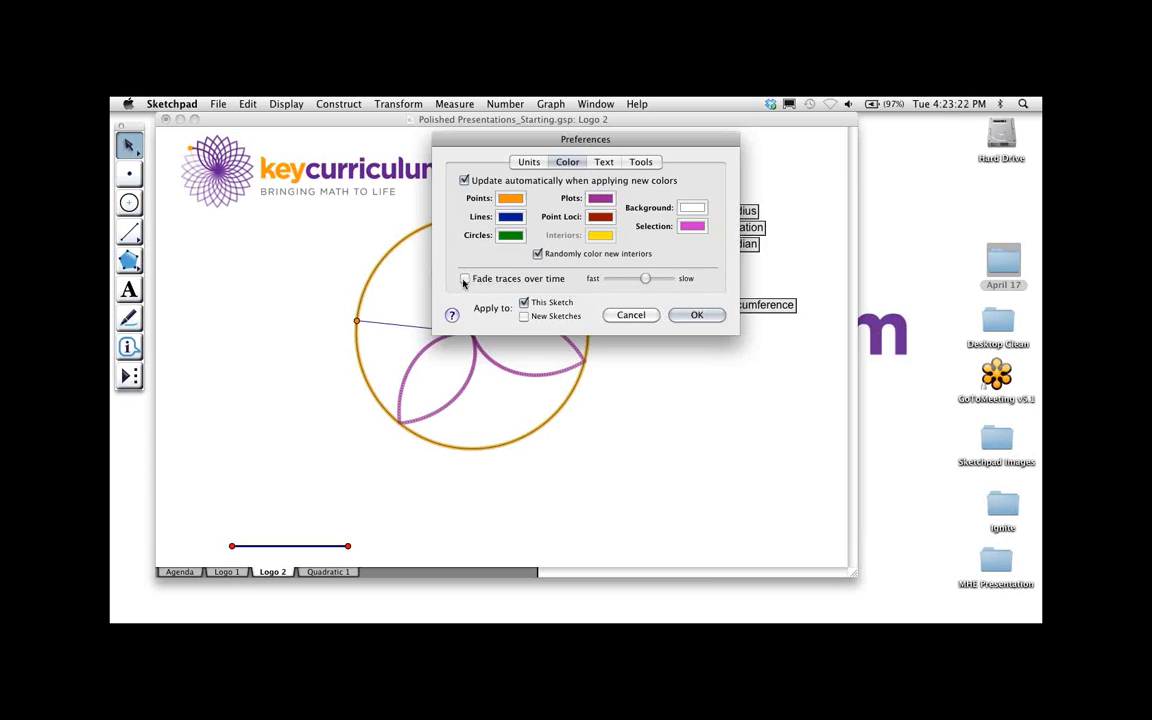
{"action": "left_click", "coordinate": [522, 280]}
{"action": "left_click_drag", "start_coordinate": [645, 282], "coordinate": [674, 281]}
{"action": "left_click", "coordinate": [695, 315]}
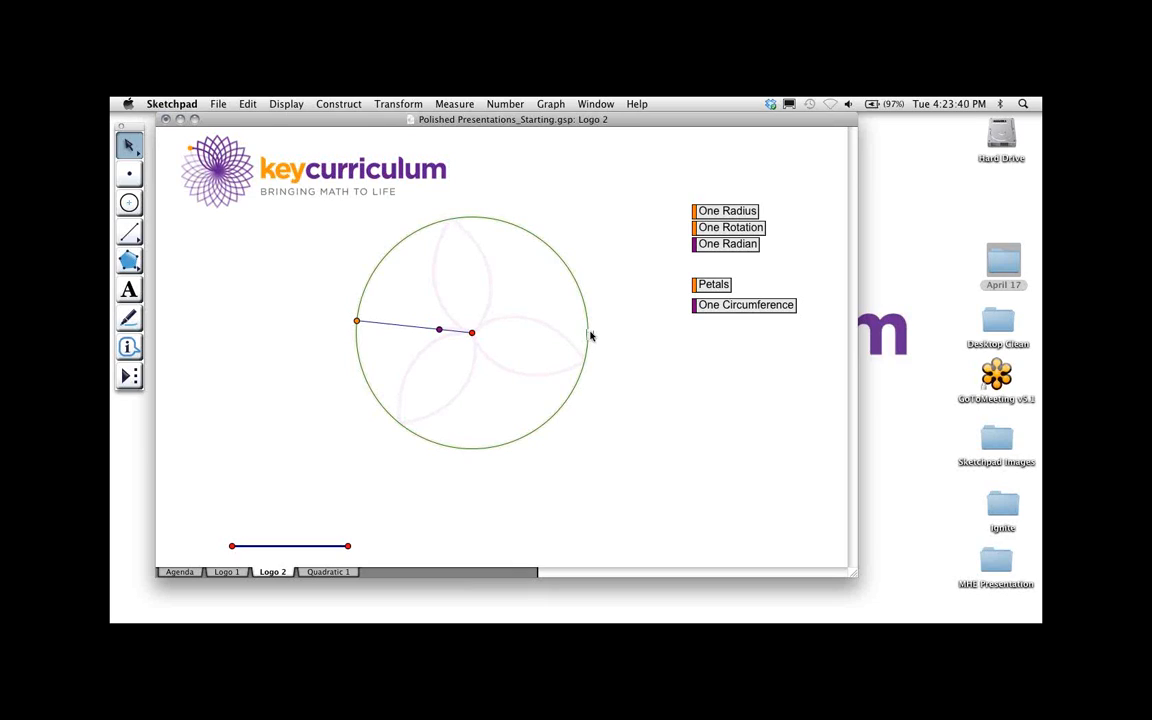
Construct a point at the rightmost position on the circle and colour it black
{"action": "left_click", "coordinate": [129, 173]}
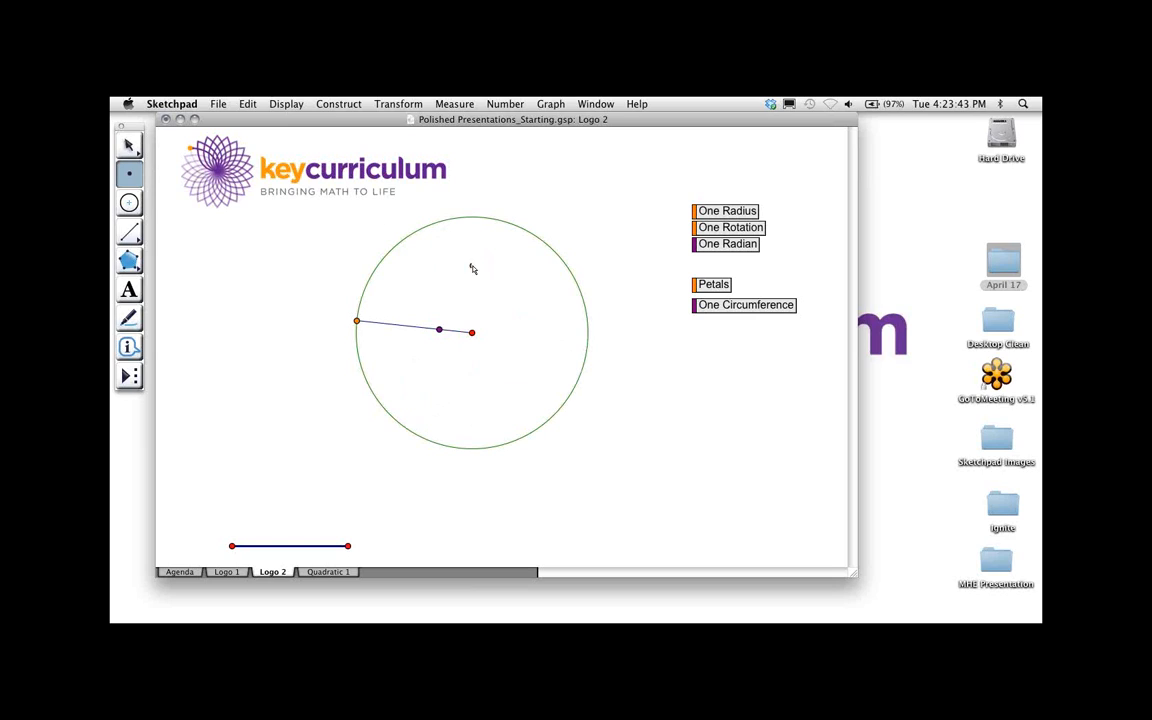
{"action": "left_click", "coordinate": [588, 335]}
{"action": "left_click", "coordinate": [286, 104]}
{"action": "mouse_move", "coordinate": [288, 148]}
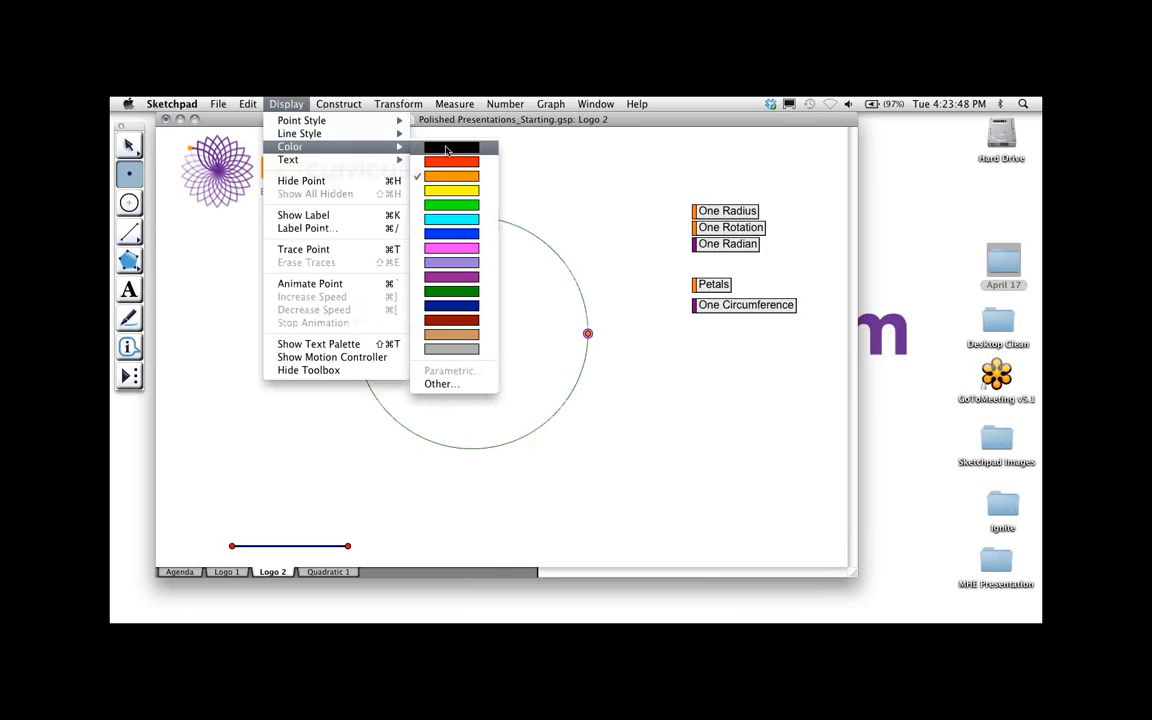
{"action": "left_click", "coordinate": [448, 147]}
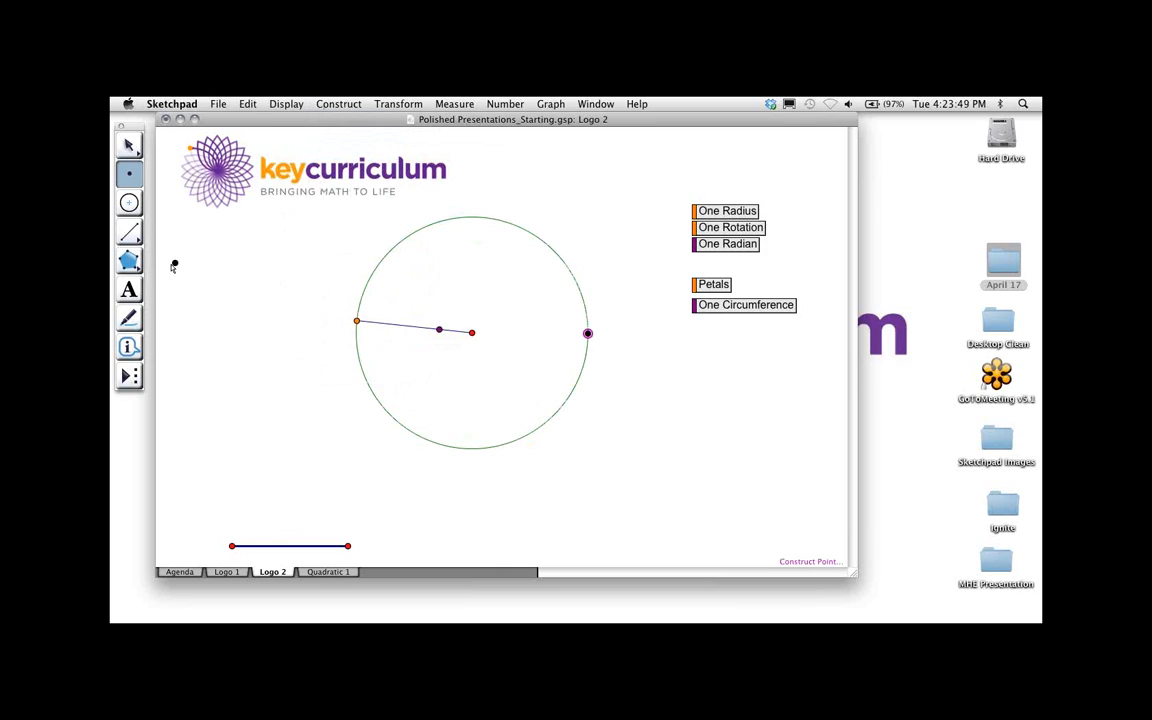
Show the black point's label and change it to Start
{"action": "left_click", "coordinate": [129, 290]}
{"action": "left_click", "coordinate": [588, 334]}
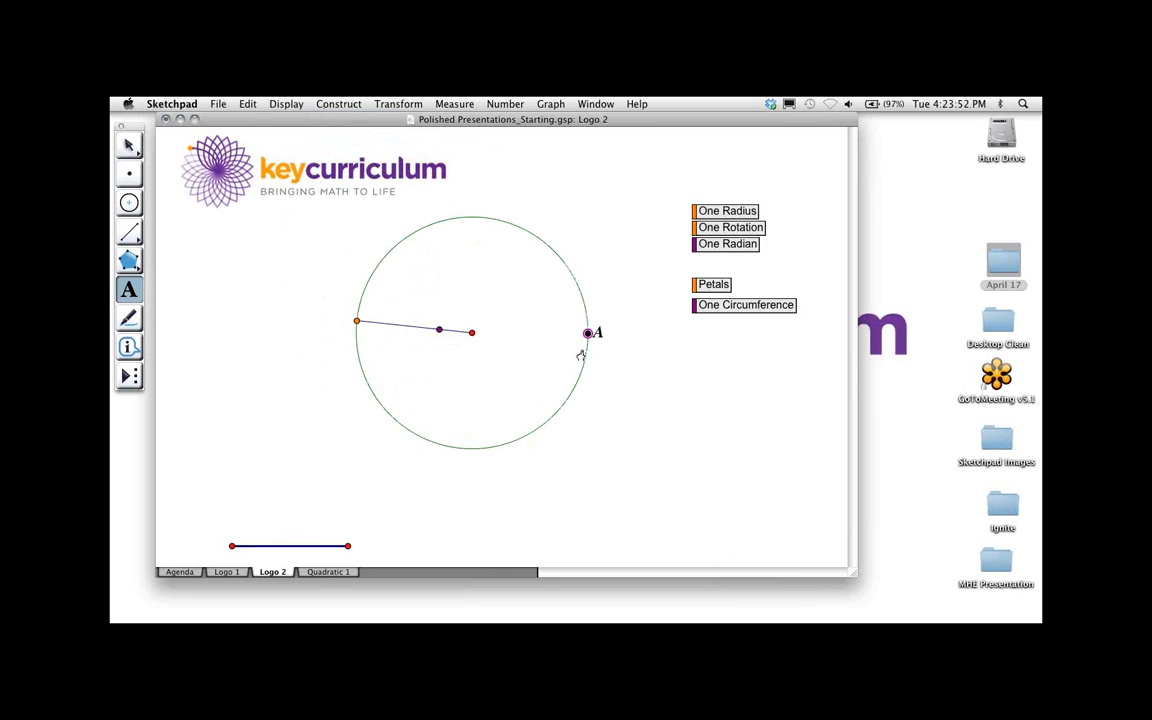
{"action": "double_click", "coordinate": [596, 336]}
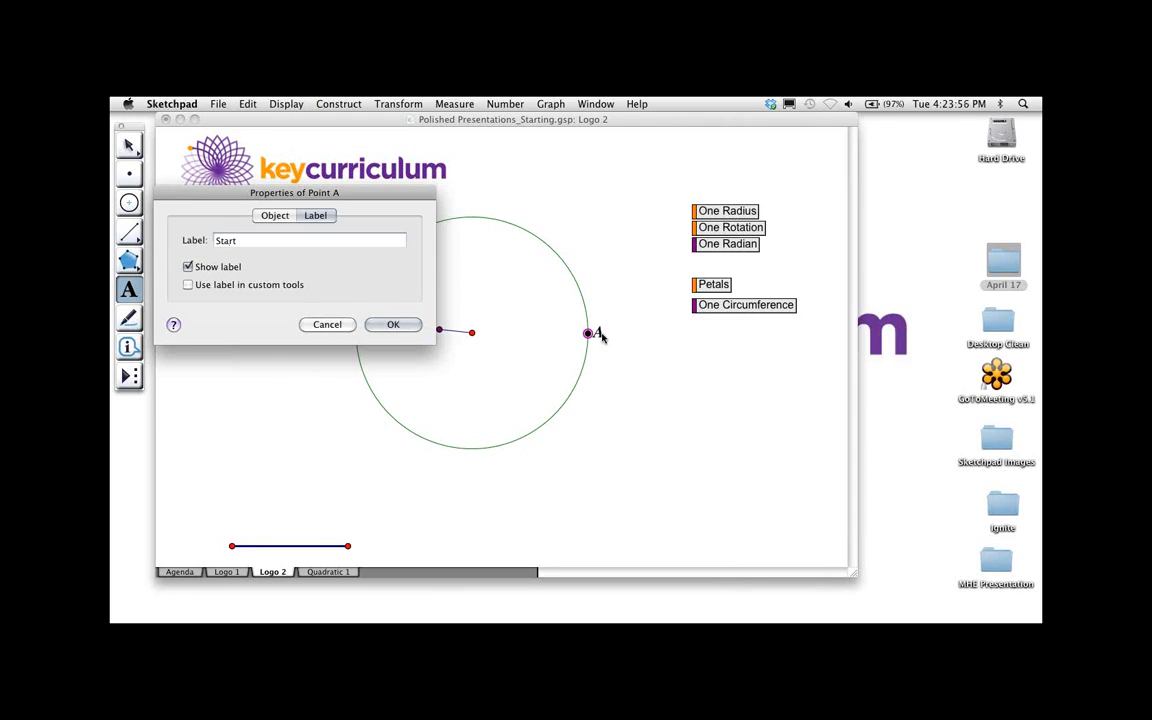
{"action": "key", "text": "Return"}
{"action": "left_click", "coordinate": [130, 146]}
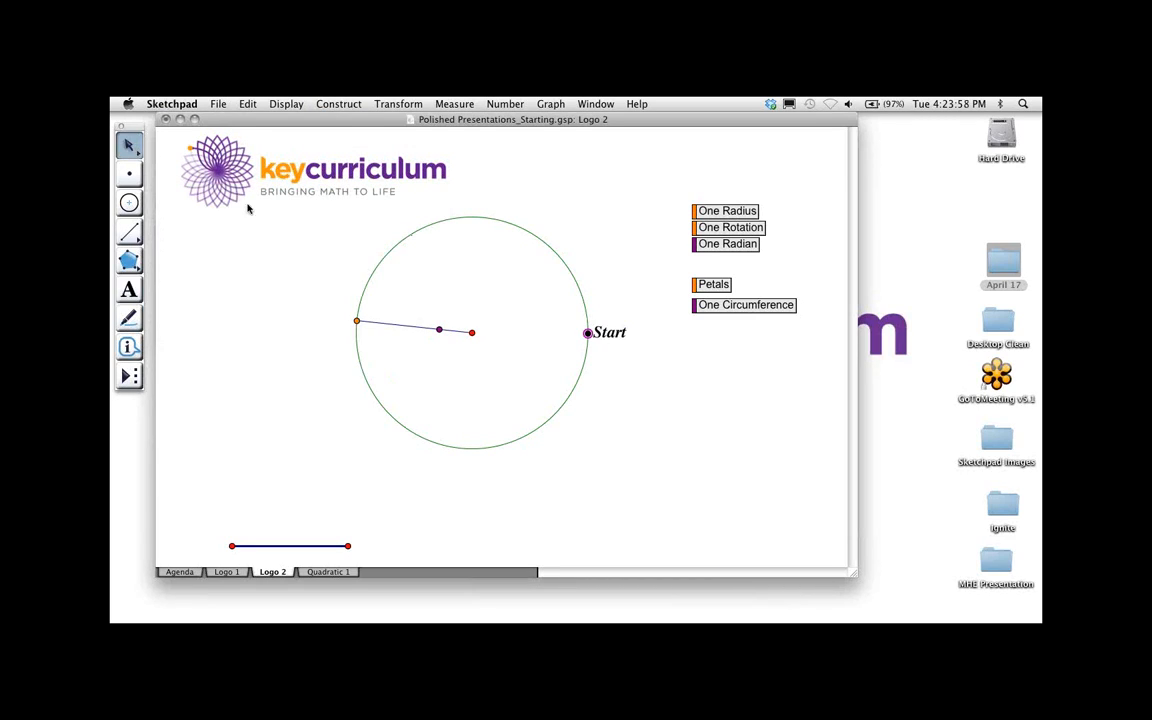
Create a movement action button that sends the purple point to the circle's centre and the orange point to Start
{"action": "mouse_move", "coordinate": [357, 321]}
{"action": "left_mouse_down"}
{"action": "mouse_move", "coordinate": [432, 259]}
{"action": "mouse_move", "coordinate": [620, 316]}
{"action": "mouse_move", "coordinate": [395, 268]}
{"action": "mouse_move", "coordinate": [373, 328]}
{"action": "left_mouse_up"}
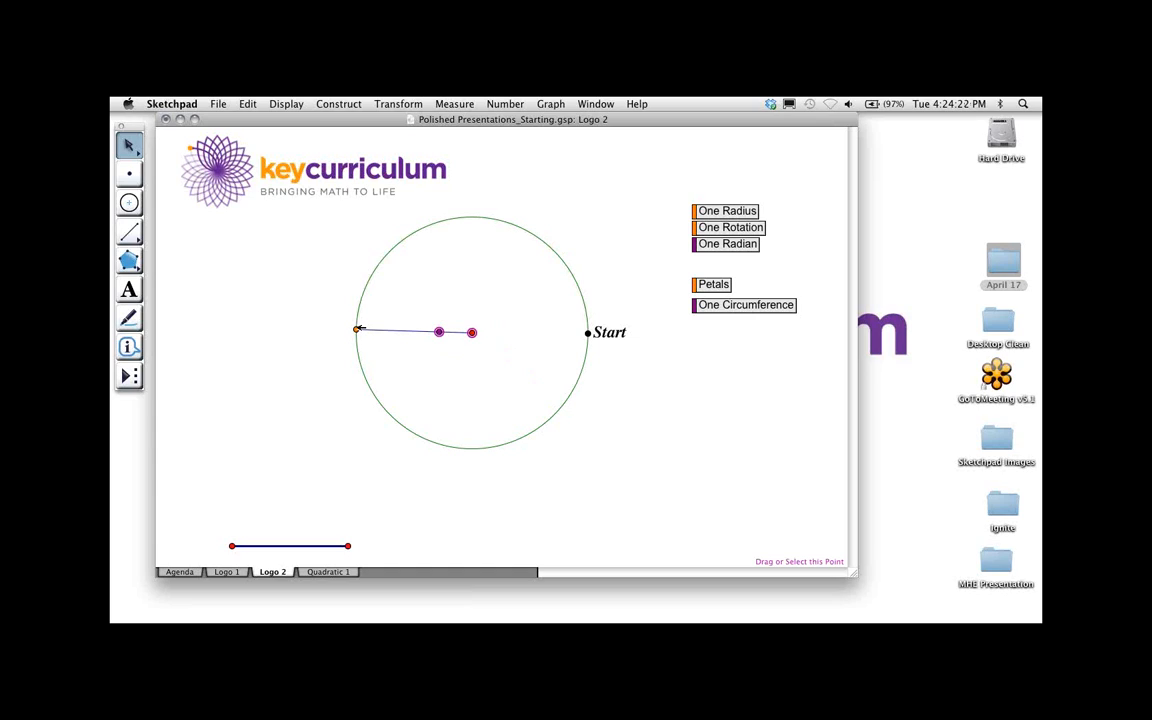
{"action": "left_click", "coordinate": [357, 328]}
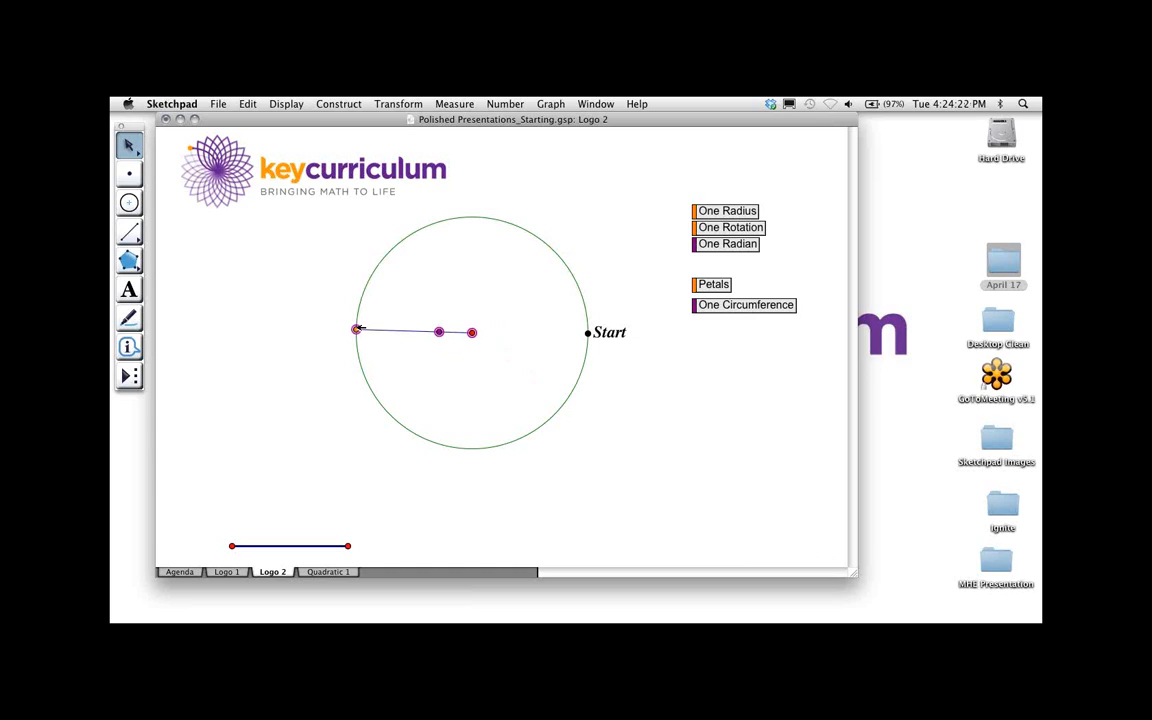
{"action": "left_click", "coordinate": [586, 332]}
{"action": "left_click", "coordinate": [247, 104]}
{"action": "mouse_move", "coordinate": [281, 217]}
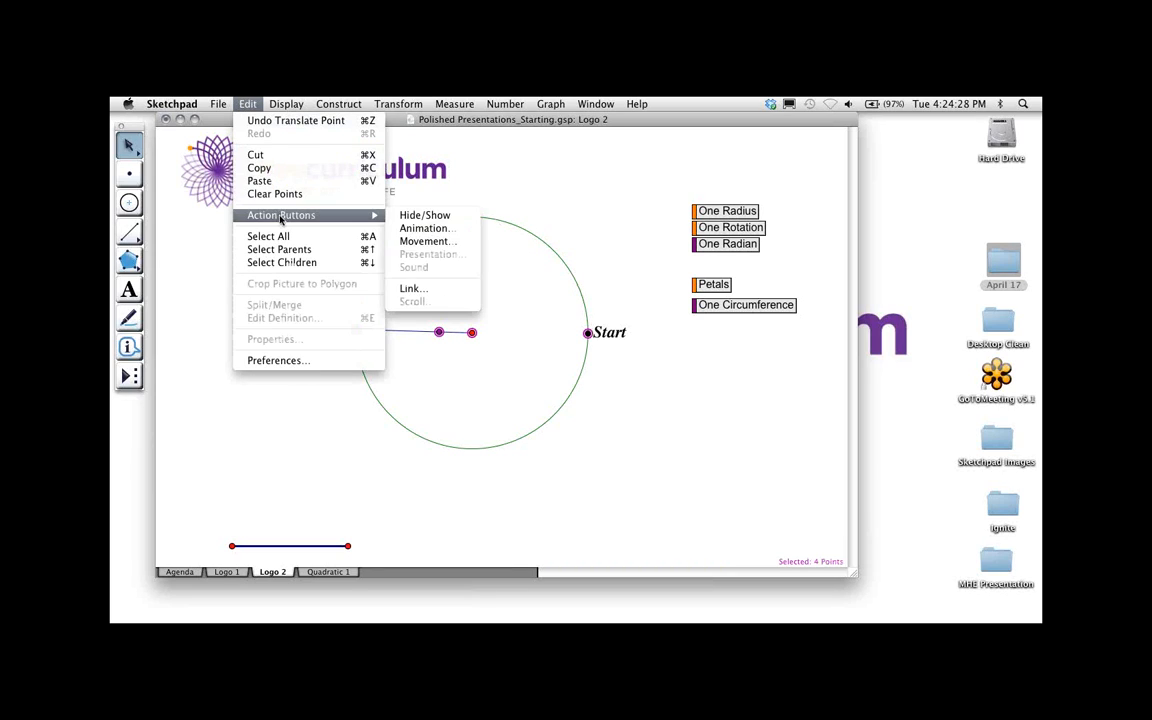
{"action": "left_click", "coordinate": [425, 241]}
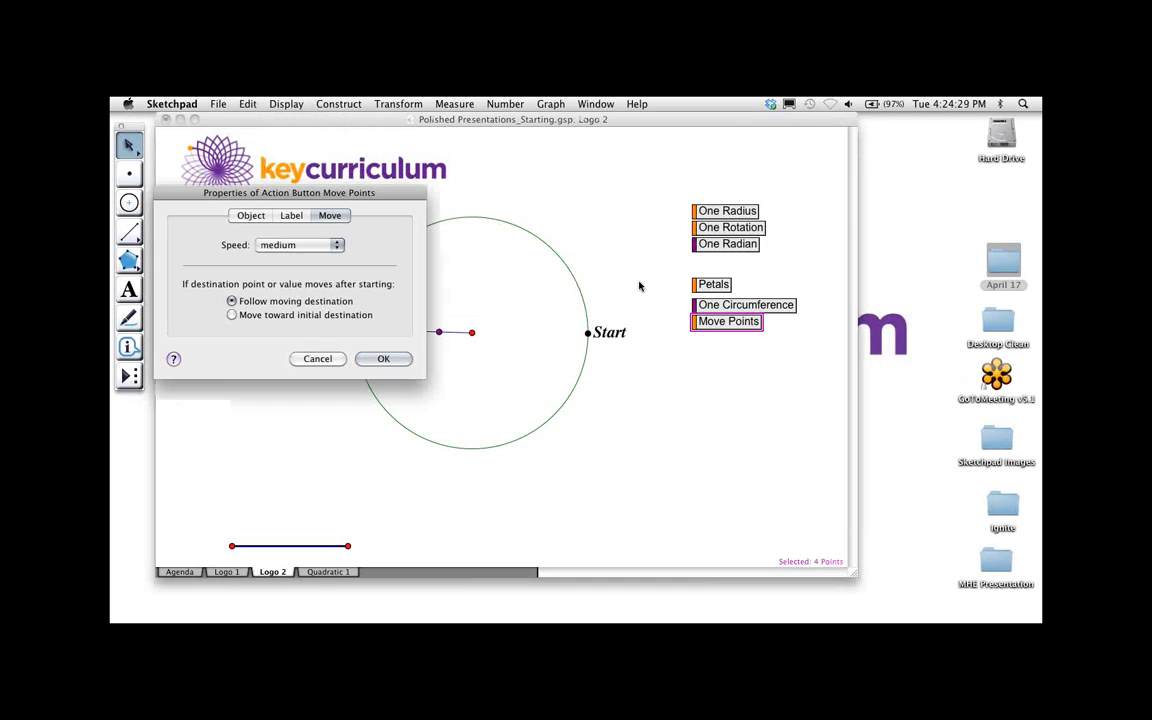
{"action": "left_click", "coordinate": [289, 216]}
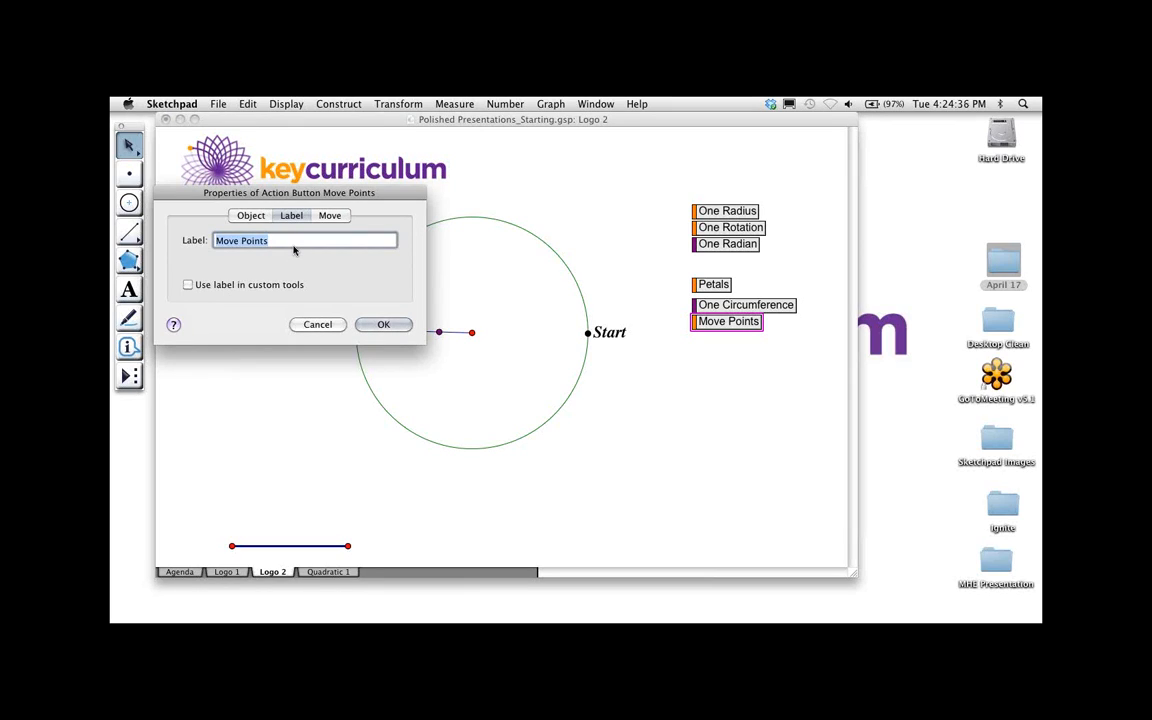
{"action": "left_click", "coordinate": [385, 326]}
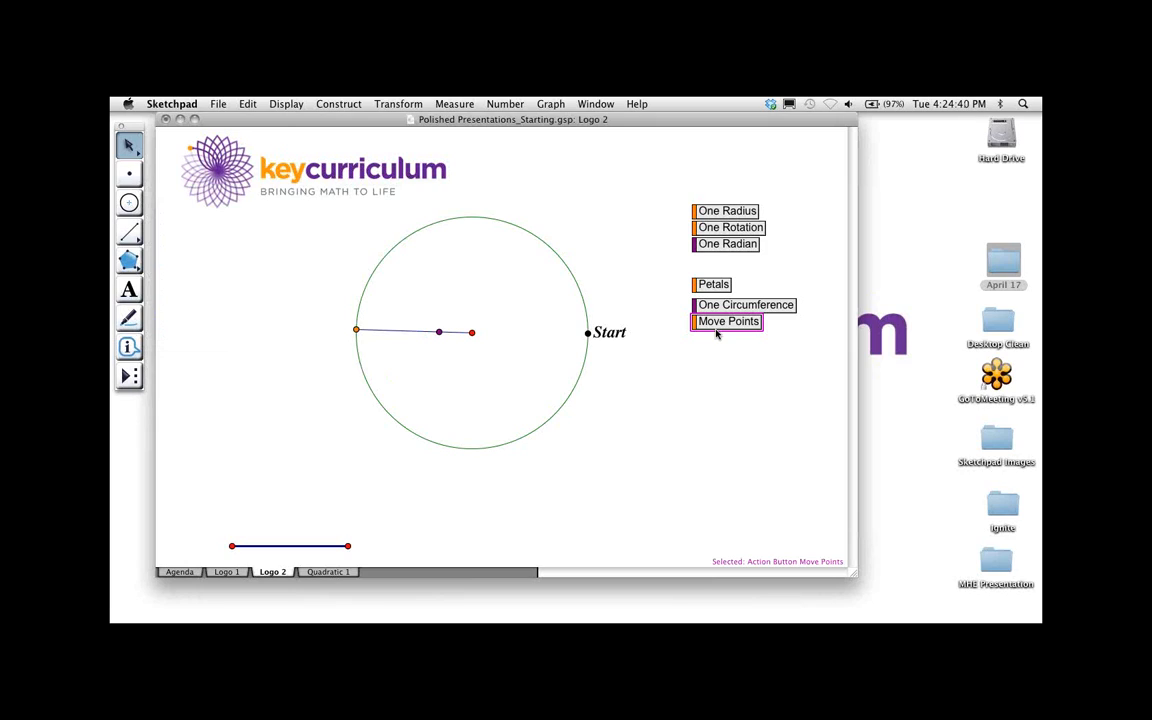
Nudge the Move Points button down to leave a gap below One Circumference and deselect it
{"action": "key", "text": "Down"}
{"action": "key", "text": "Down"}
{"action": "key", "text": "Down"}
{"action": "key", "text": "Down"}
{"action": "key", "text": "Down"}
{"action": "key", "text": "Down"}
{"action": "key", "text": "Down"}
{"action": "key", "text": "Down"}
{"action": "key", "text": "Down"}
{"action": "key", "text": "Down"}
{"action": "key", "text": "Down"}
{"action": "key", "text": "Down"}
{"action": "key", "text": "Down"}
{"action": "key", "text": "Down"}
{"action": "key", "text": "Down"}
{"action": "key", "text": "Down"}
{"action": "key", "text": "Down"}
{"action": "key", "text": "Down"}
{"action": "key", "text": "Down"}
{"action": "key", "text": "Down"}
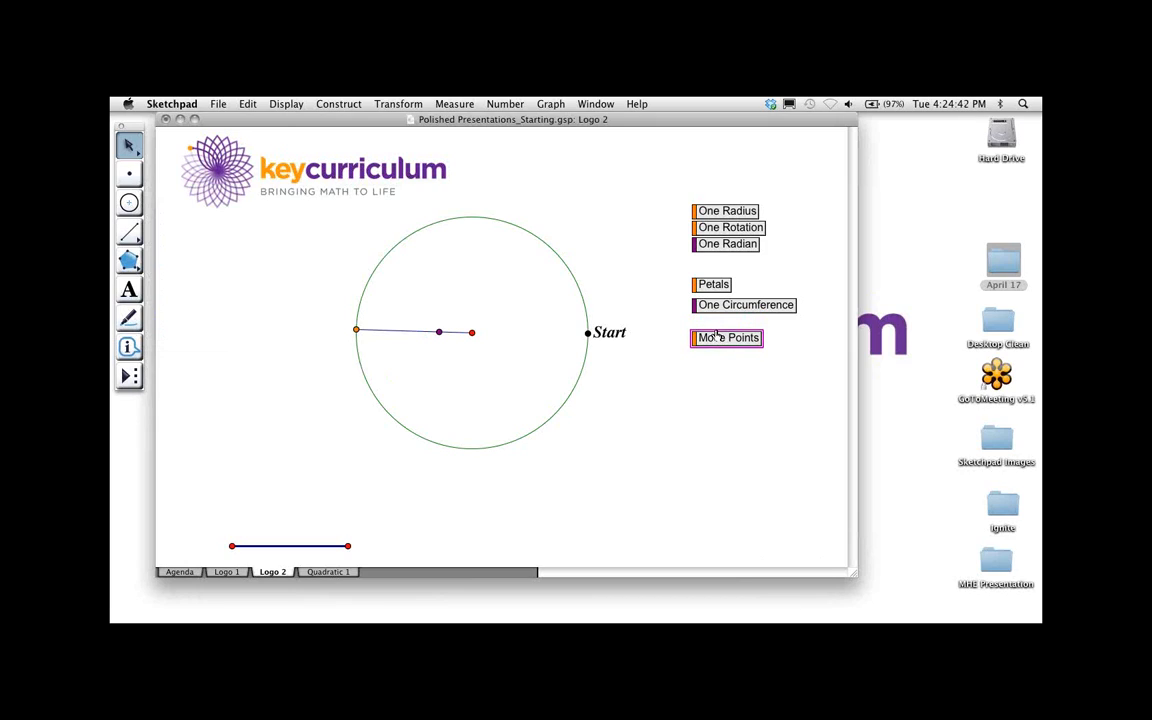
{"action": "key", "text": "Down"}
{"action": "key", "text": "Down"}
{"action": "key", "text": "Down"}
{"action": "key", "text": "Down"}
{"action": "key", "text": "Down"}
{"action": "key", "text": "Down"}
{"action": "left_click", "coordinate": [625, 297]}
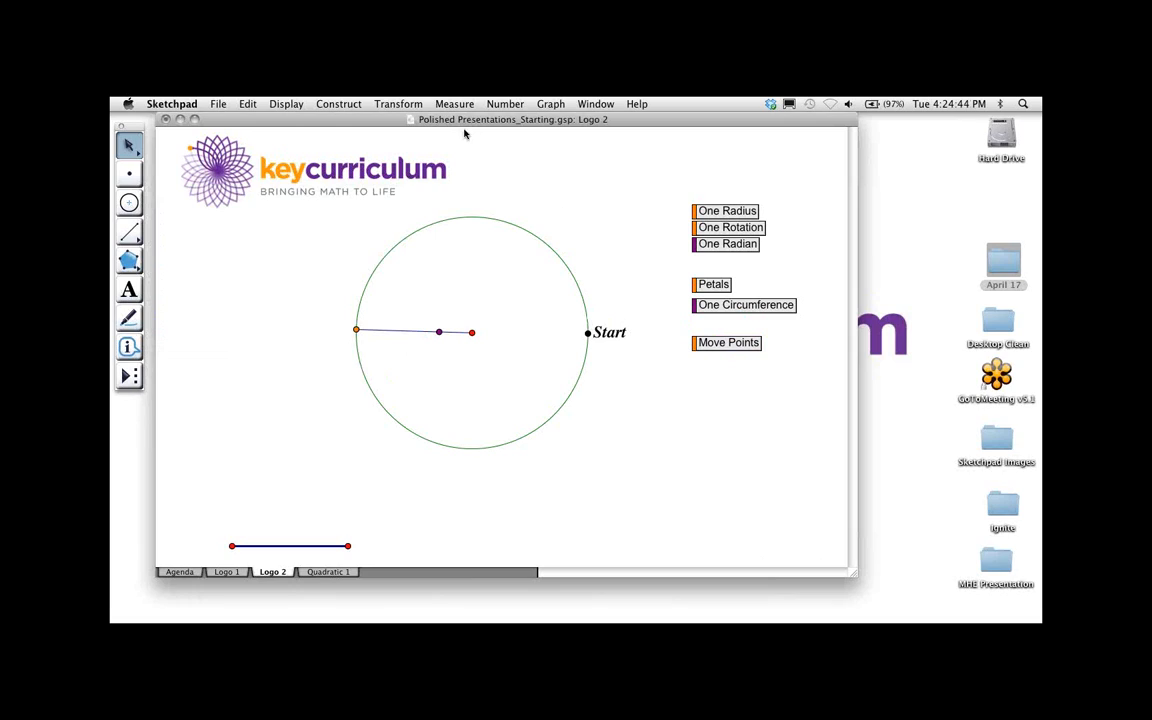
Hide the Start point on the circle
{"action": "left_click", "coordinate": [696, 345]}
{"action": "left_click", "coordinate": [647, 322]}
{"action": "left_click", "coordinate": [587, 333]}
{"action": "left_click", "coordinate": [287, 104]}
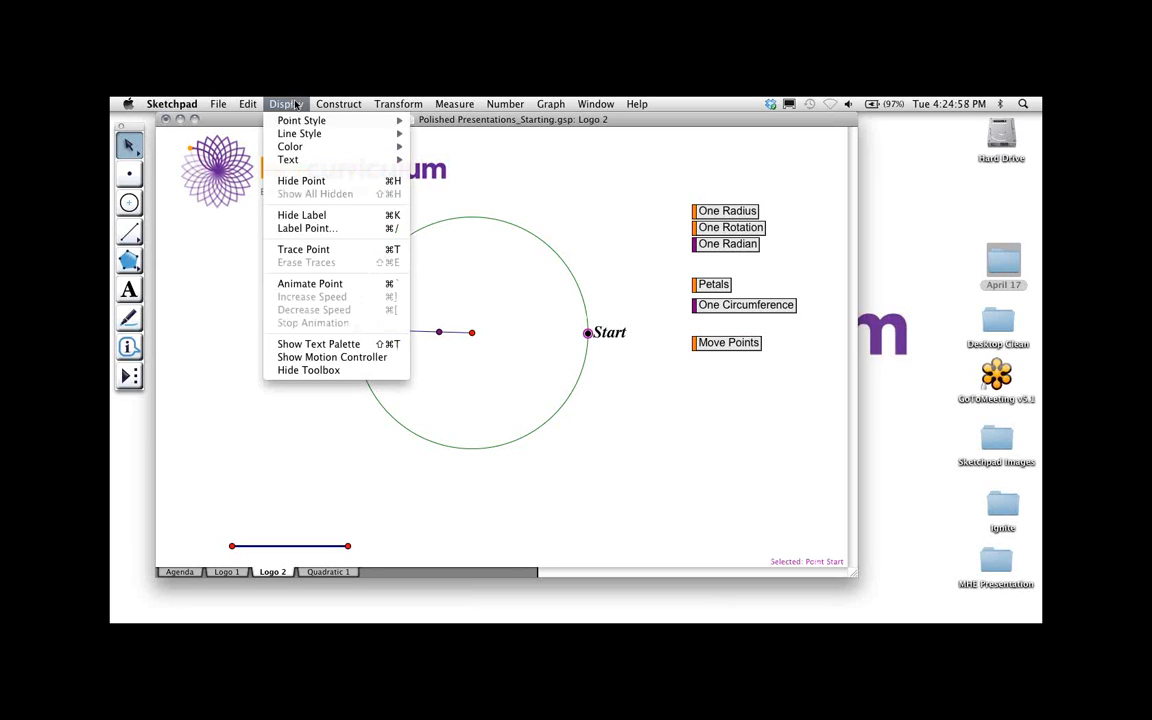
{"action": "left_click", "coordinate": [303, 180]}
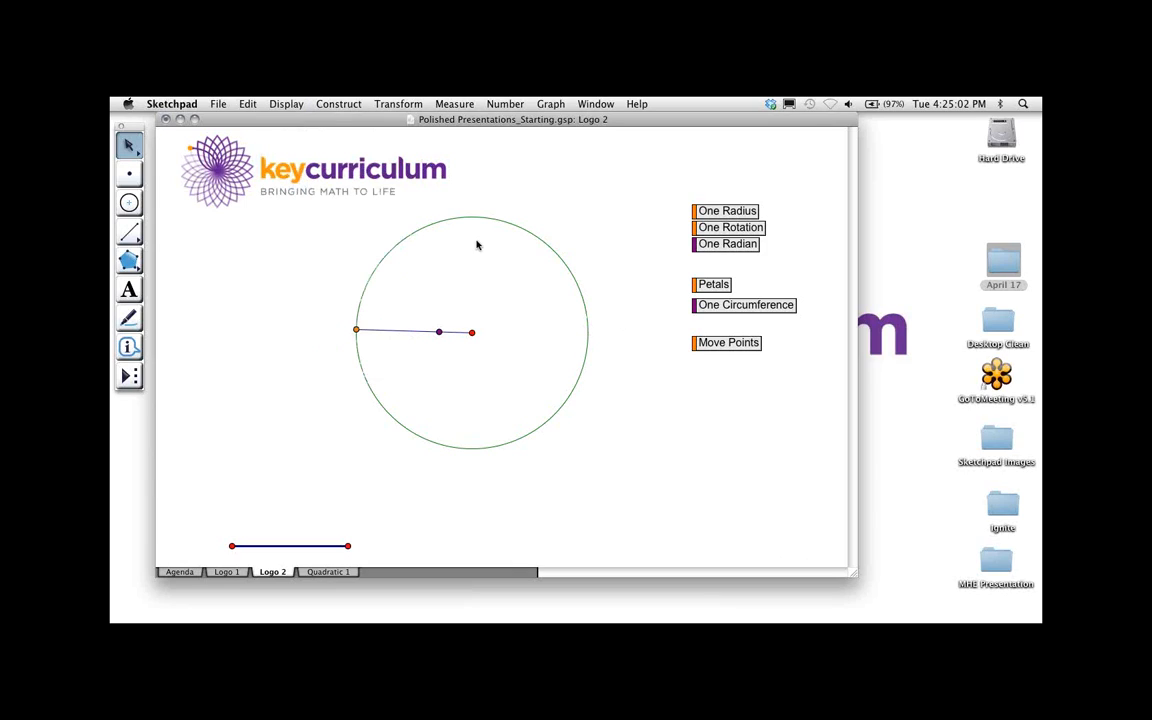
Create a presentation button from Move Points that first deselects all objects, stops any motions and erases any traces
{"action": "left_click", "coordinate": [695, 342]}
{"action": "left_click", "coordinate": [247, 104]}
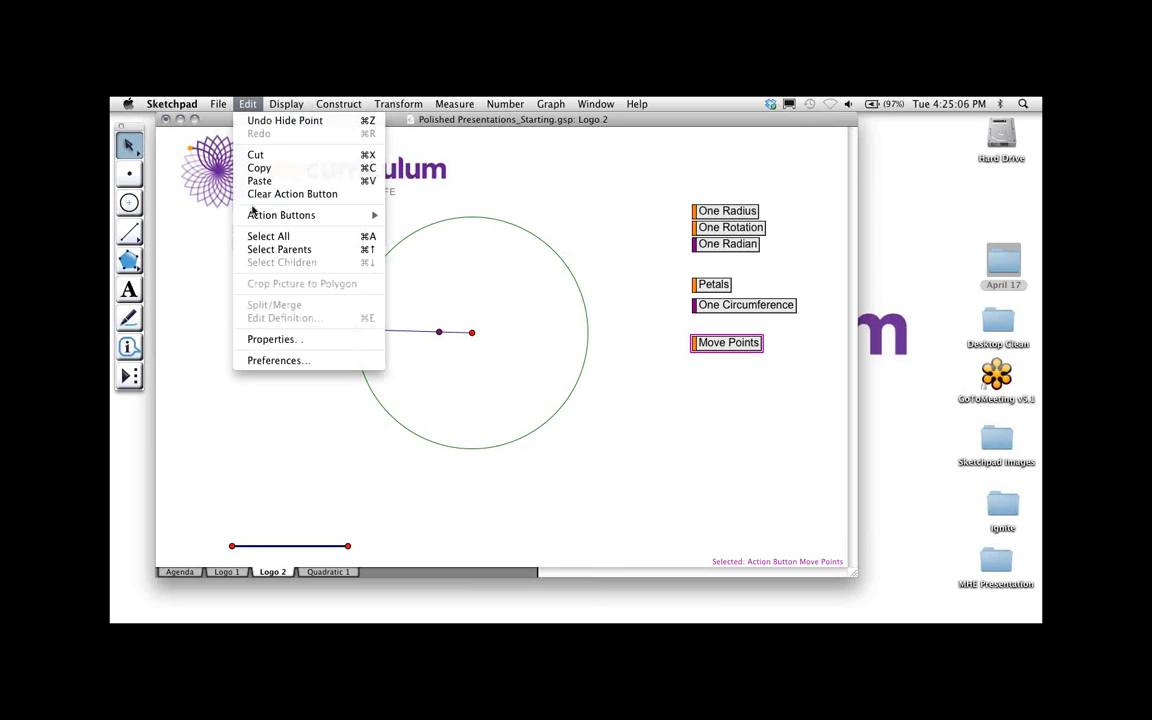
{"action": "mouse_move", "coordinate": [270, 215]}
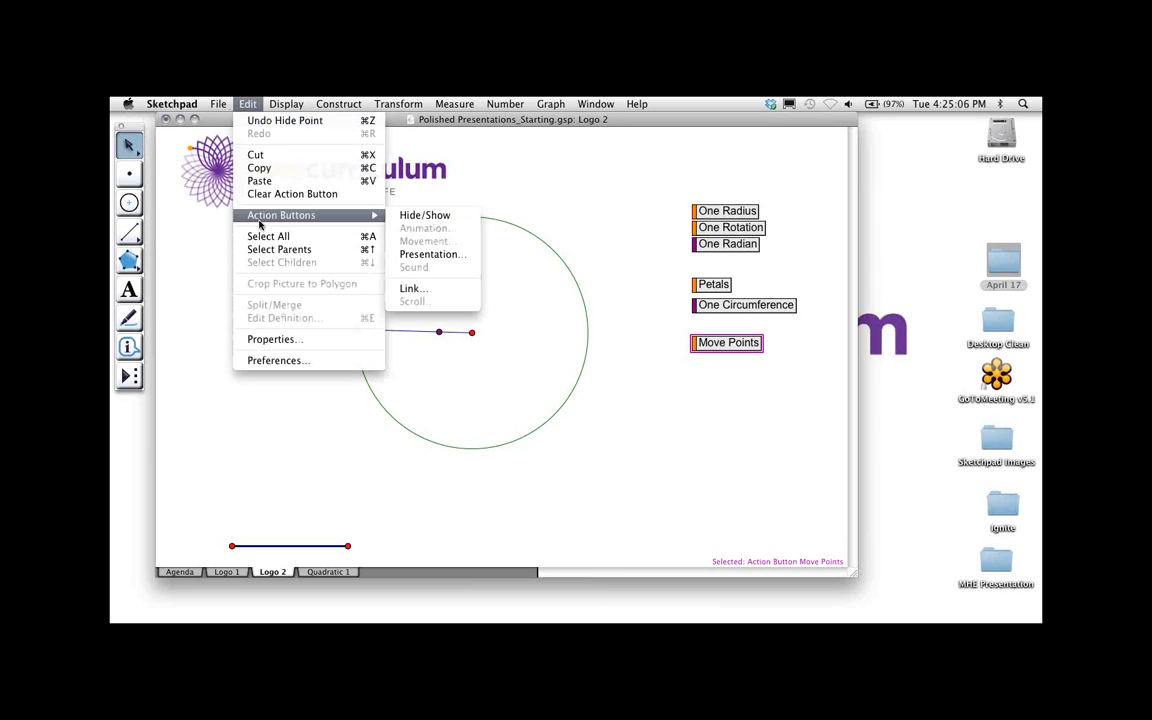
{"action": "left_click", "coordinate": [433, 256]}
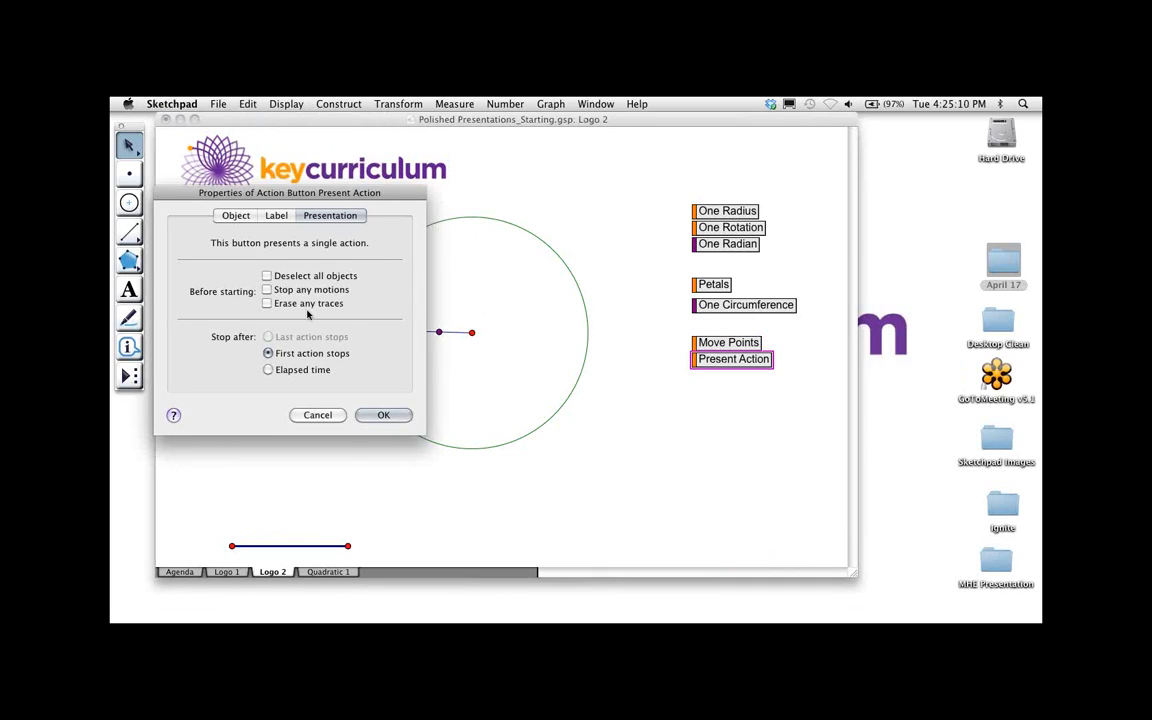
{"action": "left_click", "coordinate": [266, 304]}
{"action": "left_click", "coordinate": [266, 276]}
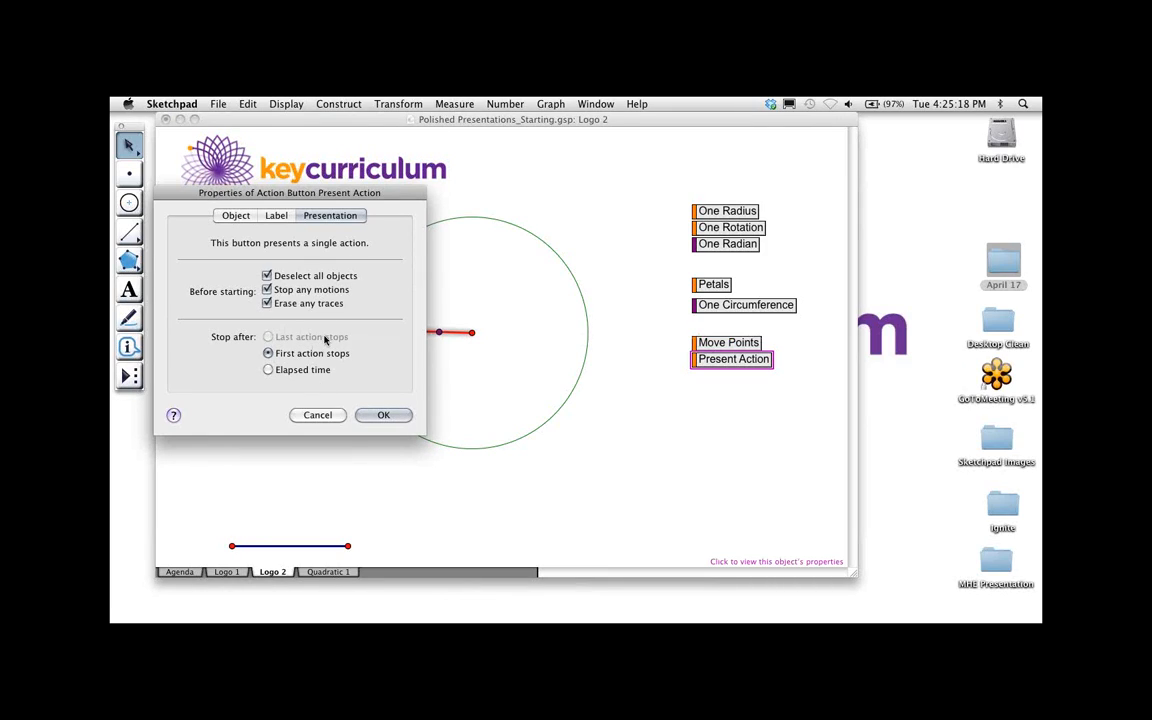
Label the new presentation button Reset and run it
{"action": "left_click", "coordinate": [276, 215]}
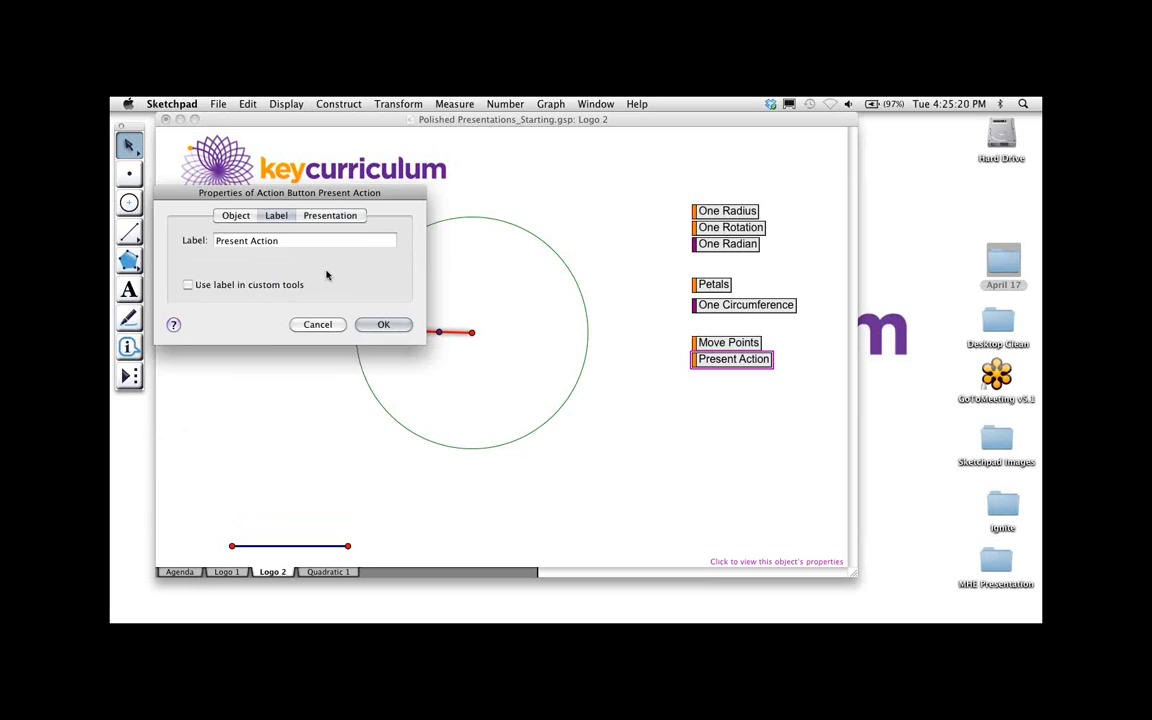
{"action": "type", "text": "Reset"}
{"action": "left_click", "coordinate": [382, 325]}
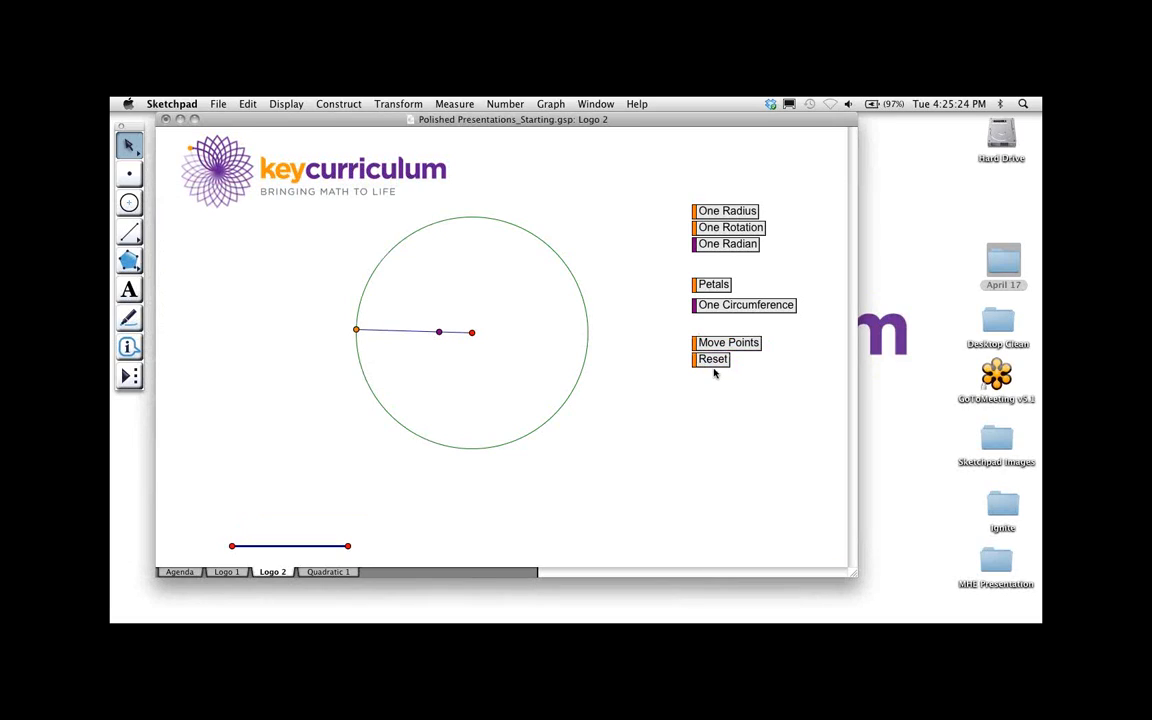
{"action": "left_click", "coordinate": [713, 362]}
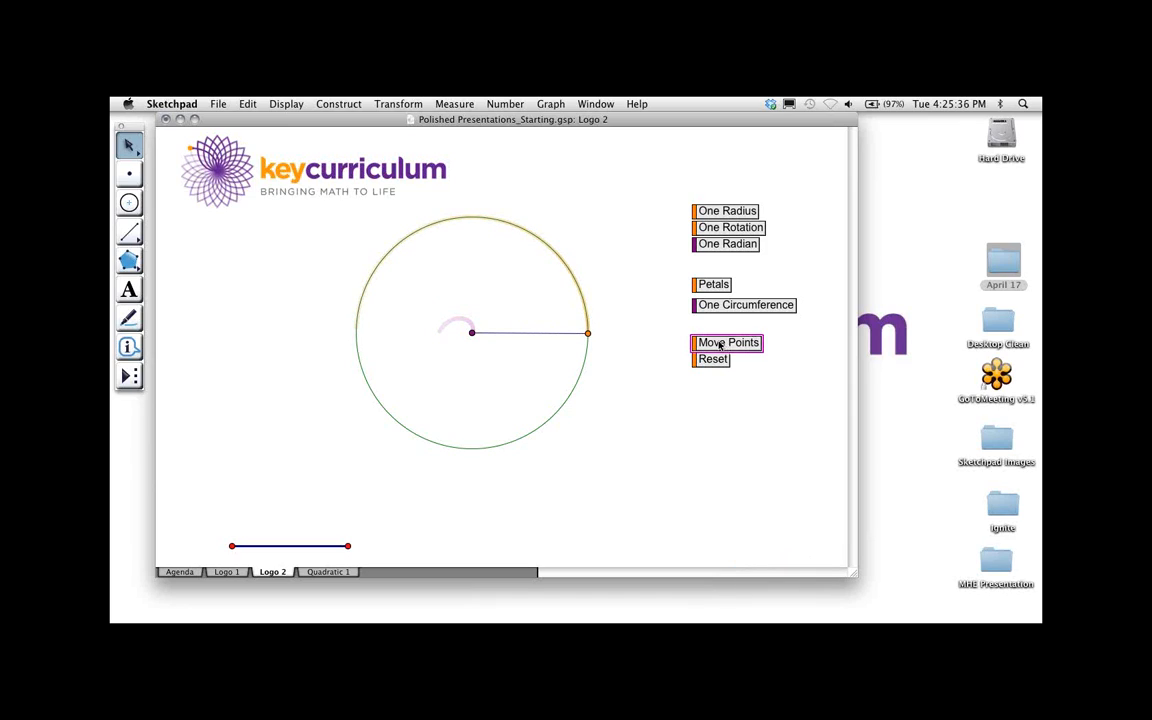
Change the Move Points button's movement speed to instant
{"action": "right_click", "coordinate": [720, 344]}
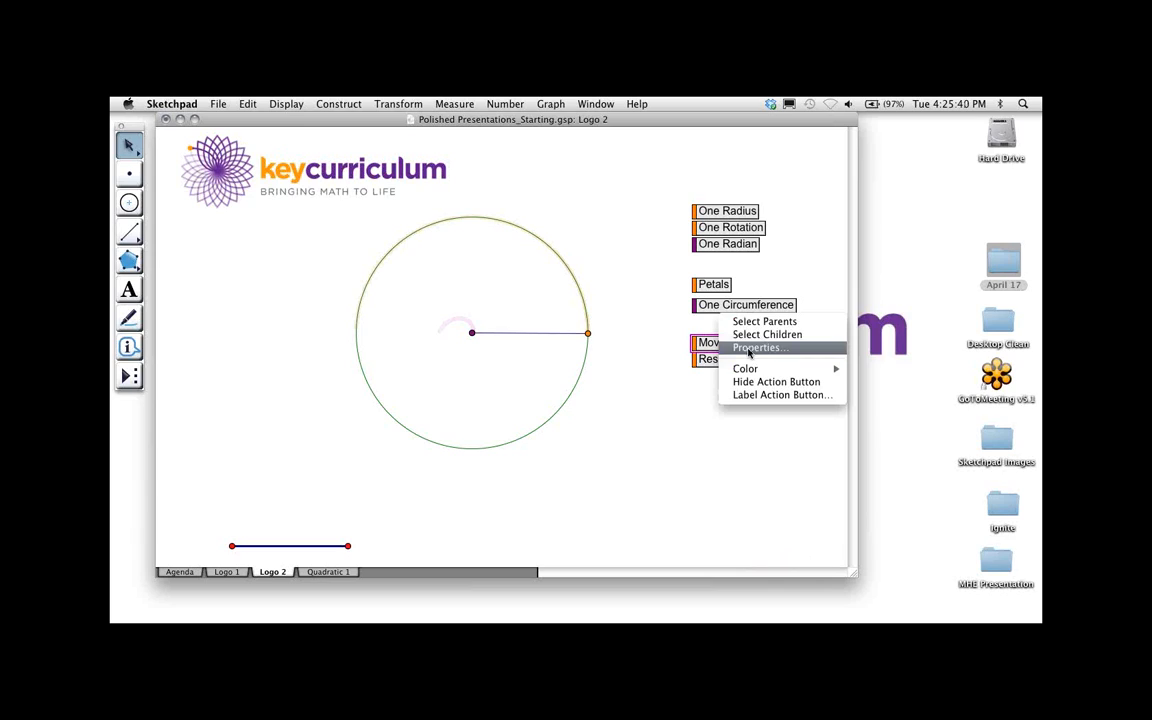
{"action": "left_click", "coordinate": [758, 348]}
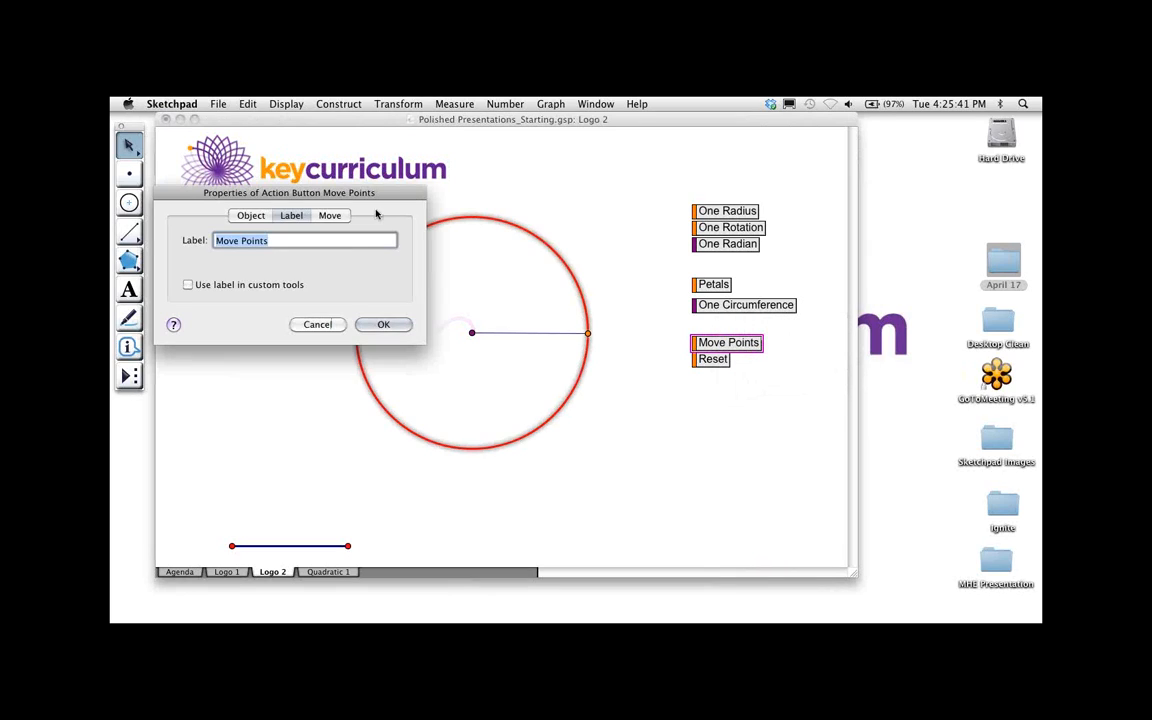
{"action": "left_click", "coordinate": [333, 216]}
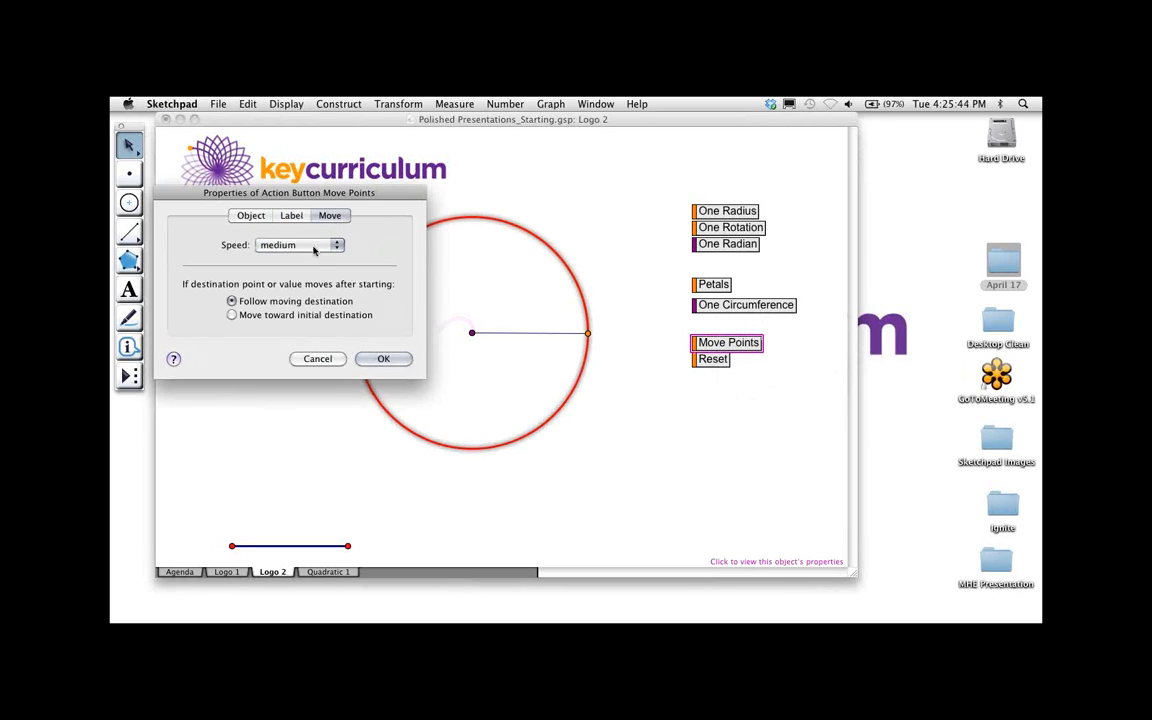
{"action": "left_click", "coordinate": [312, 245]}
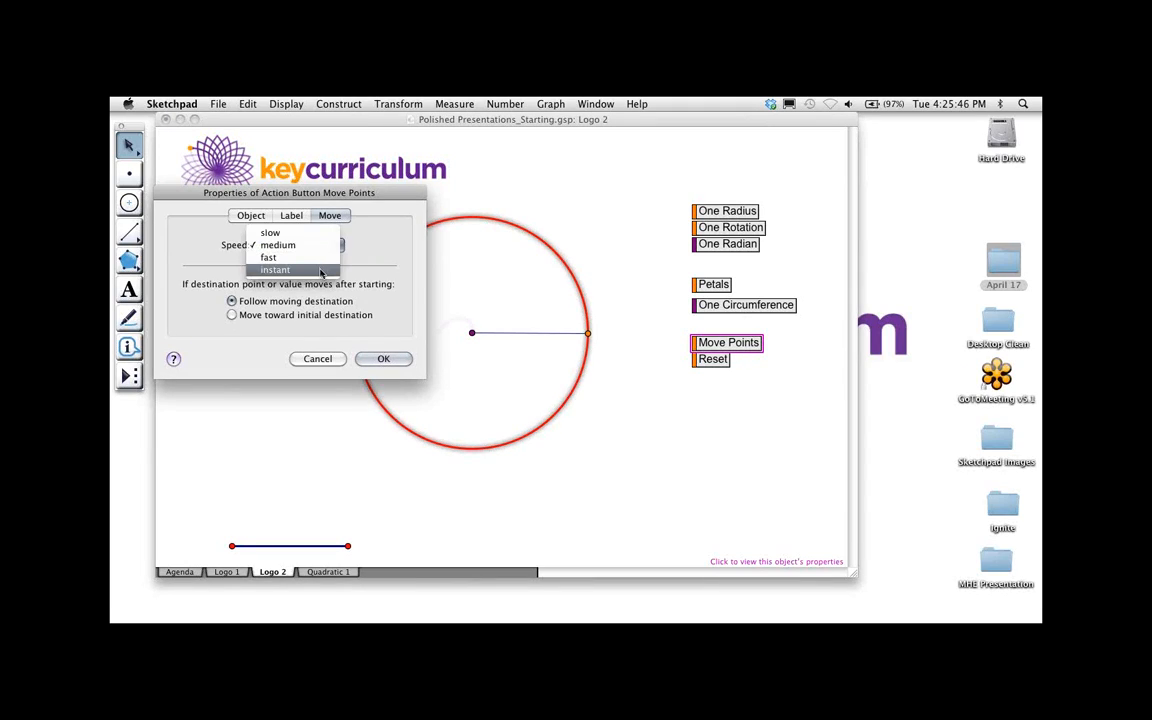
{"action": "left_click", "coordinate": [321, 271]}
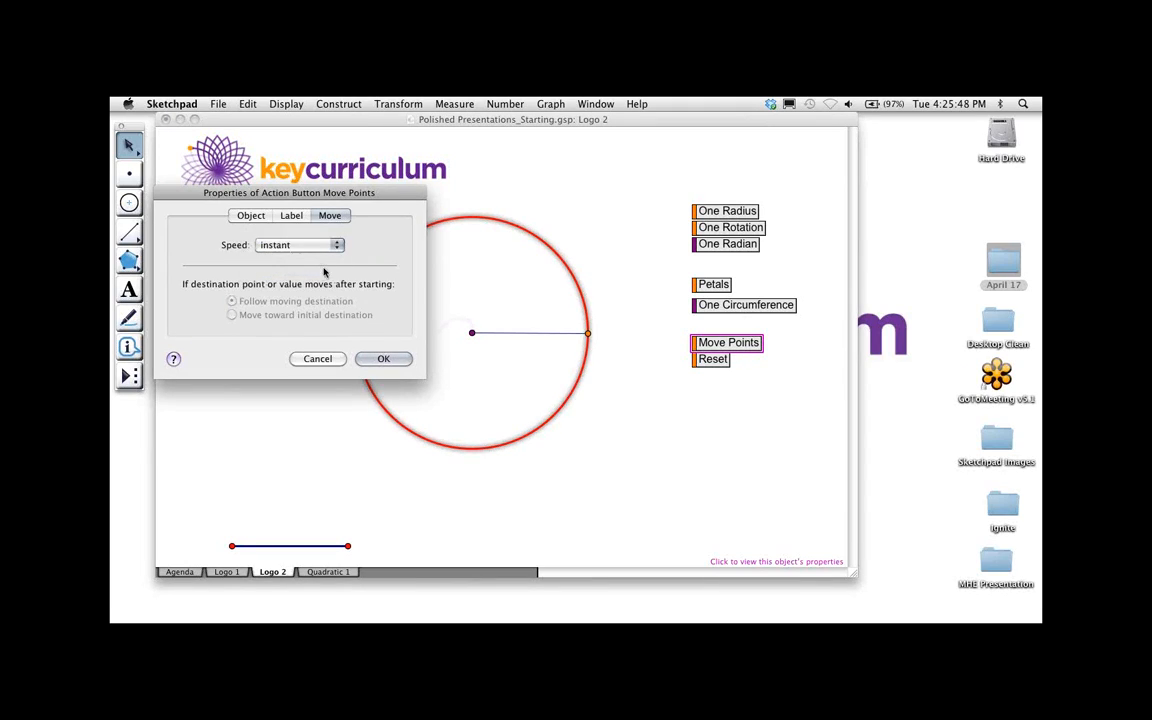
{"action": "left_click", "coordinate": [386, 359]}
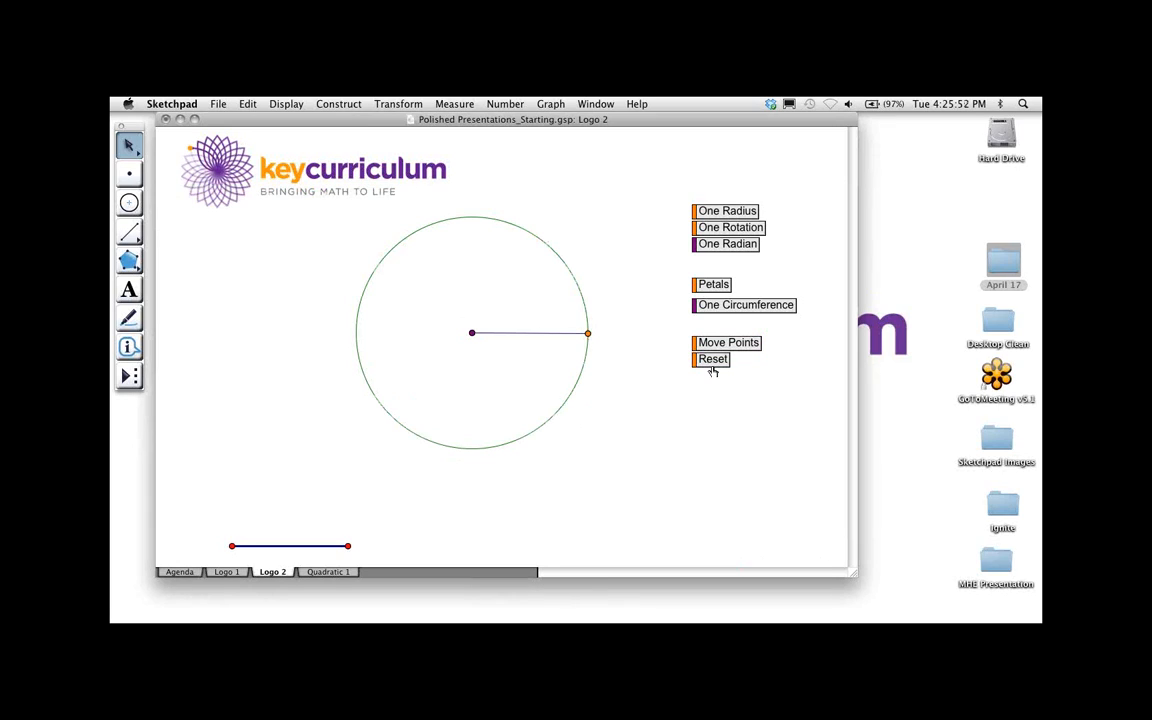
Move the orange point around the circle and the purple point off the centre, and run Reset to test it
{"action": "mouse_move", "coordinate": [593, 333]}
{"action": "left_mouse_down"}
{"action": "mouse_move", "coordinate": [548, 262]}
{"action": "mouse_move", "coordinate": [417, 219]}
{"action": "left_mouse_up"}
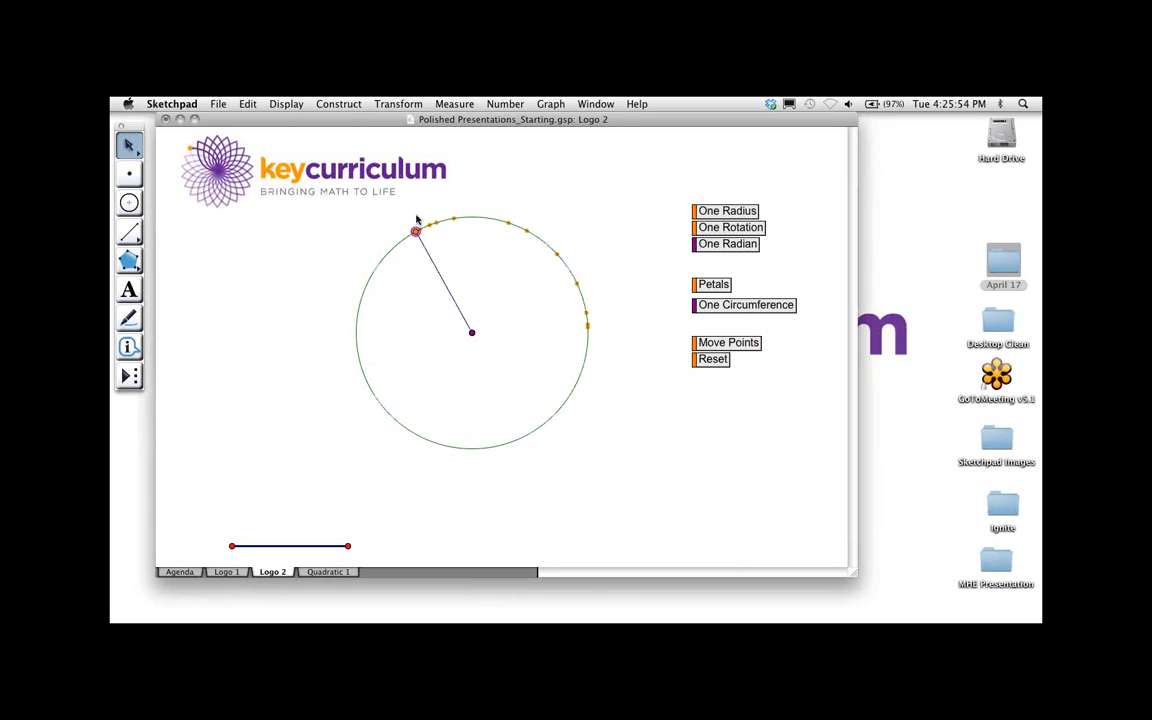
{"action": "mouse_move", "coordinate": [475, 333]}
{"action": "left_mouse_down"}
{"action": "mouse_move", "coordinate": [424, 257]}
{"action": "mouse_move", "coordinate": [479, 338]}
{"action": "mouse_move", "coordinate": [450, 287]}
{"action": "left_mouse_up"}
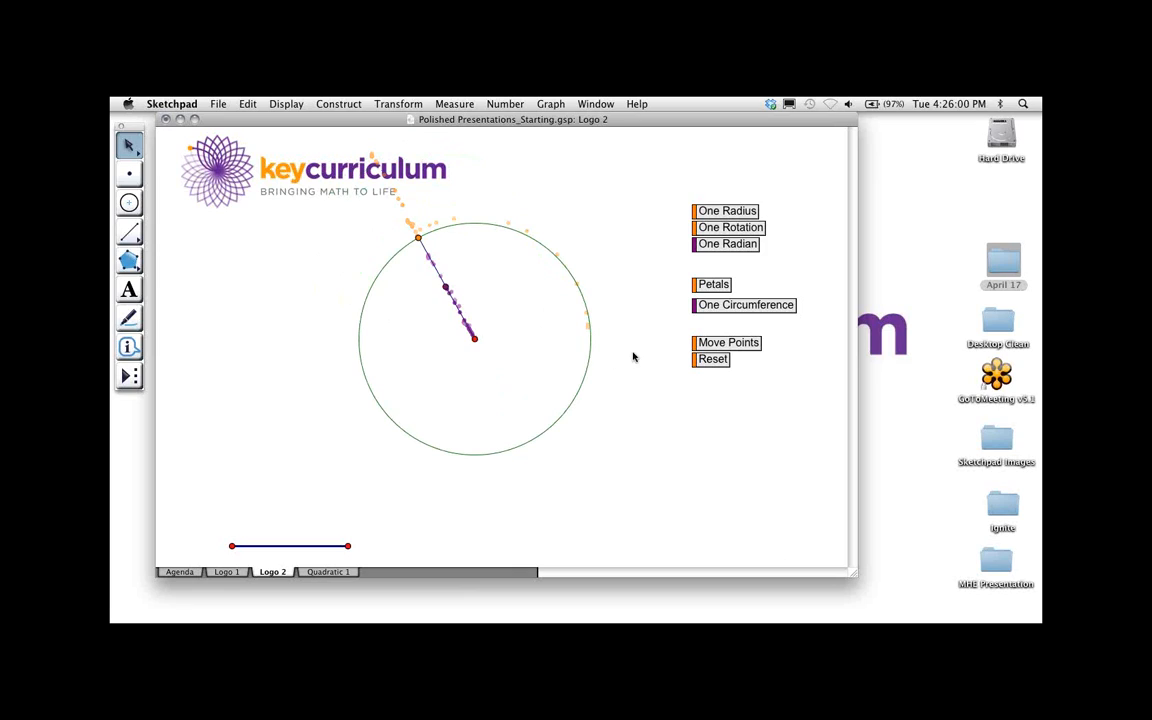
{"action": "left_click", "coordinate": [712, 359]}
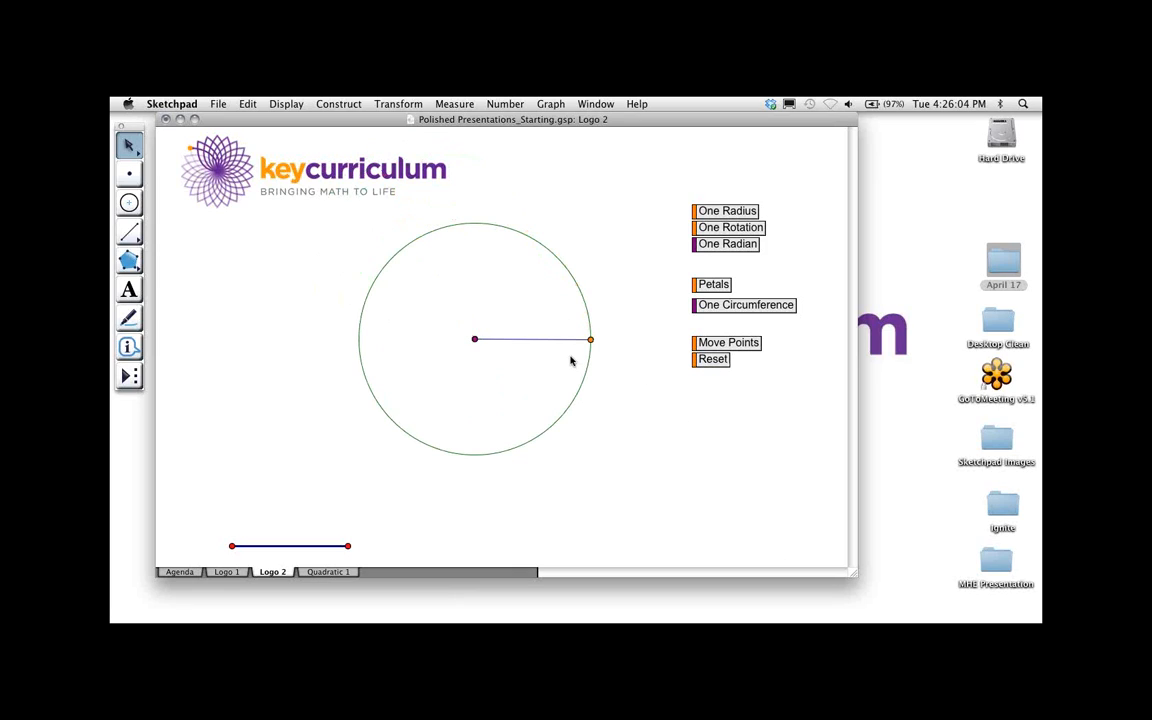
Change the Reset button's colour to purple
{"action": "left_click", "coordinate": [695, 358]}
{"action": "left_click", "coordinate": [285, 104]}
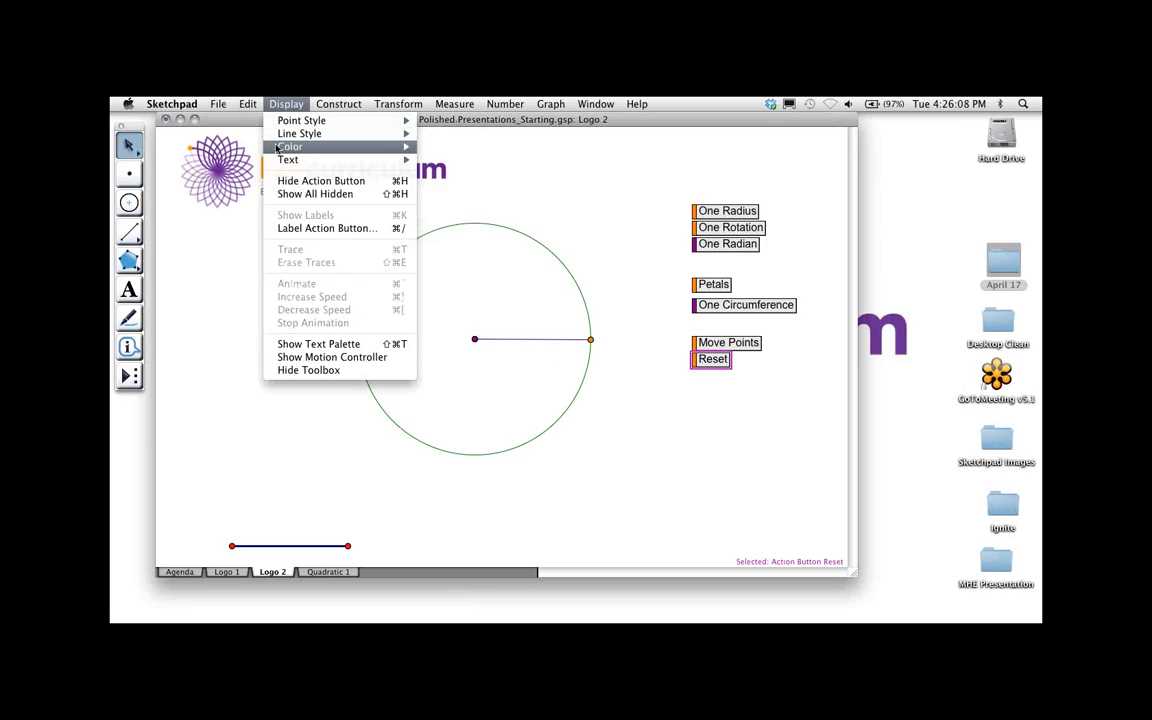
{"action": "mouse_move", "coordinate": [385, 147]}
{"action": "left_click", "coordinate": [458, 262]}
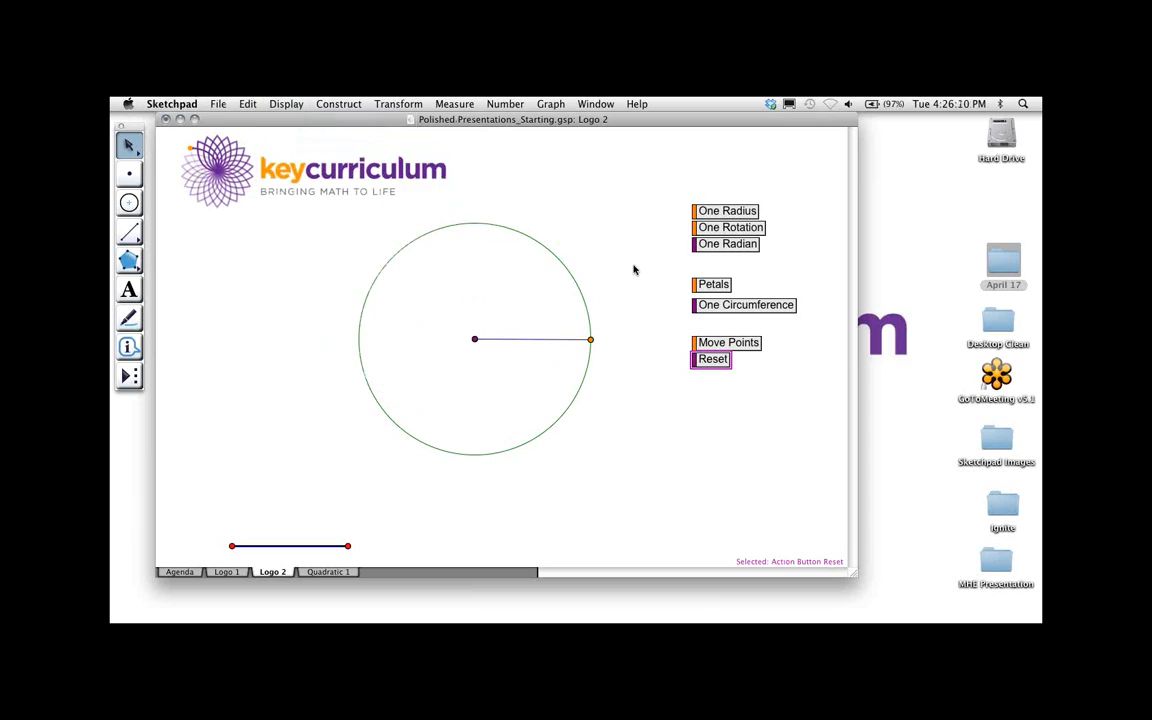
Run the One Radian and One Circumference animations to test the traces they draw
{"action": "left_click", "coordinate": [723, 247]}
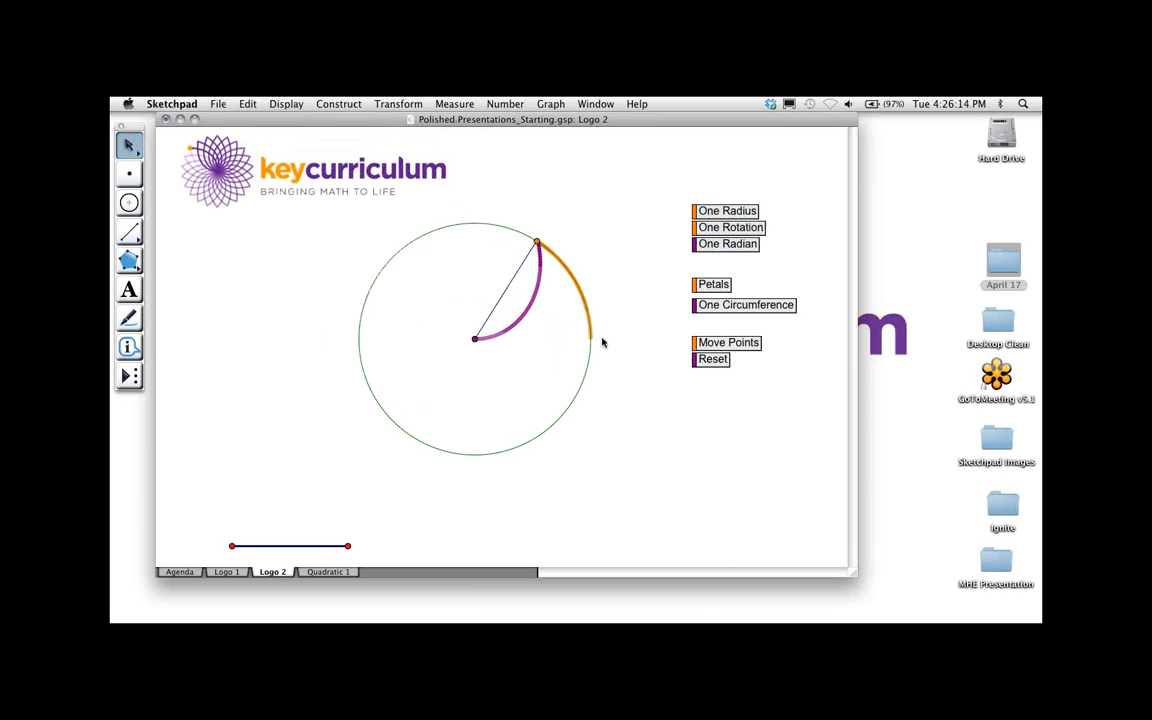
{"action": "left_click", "coordinate": [713, 309]}
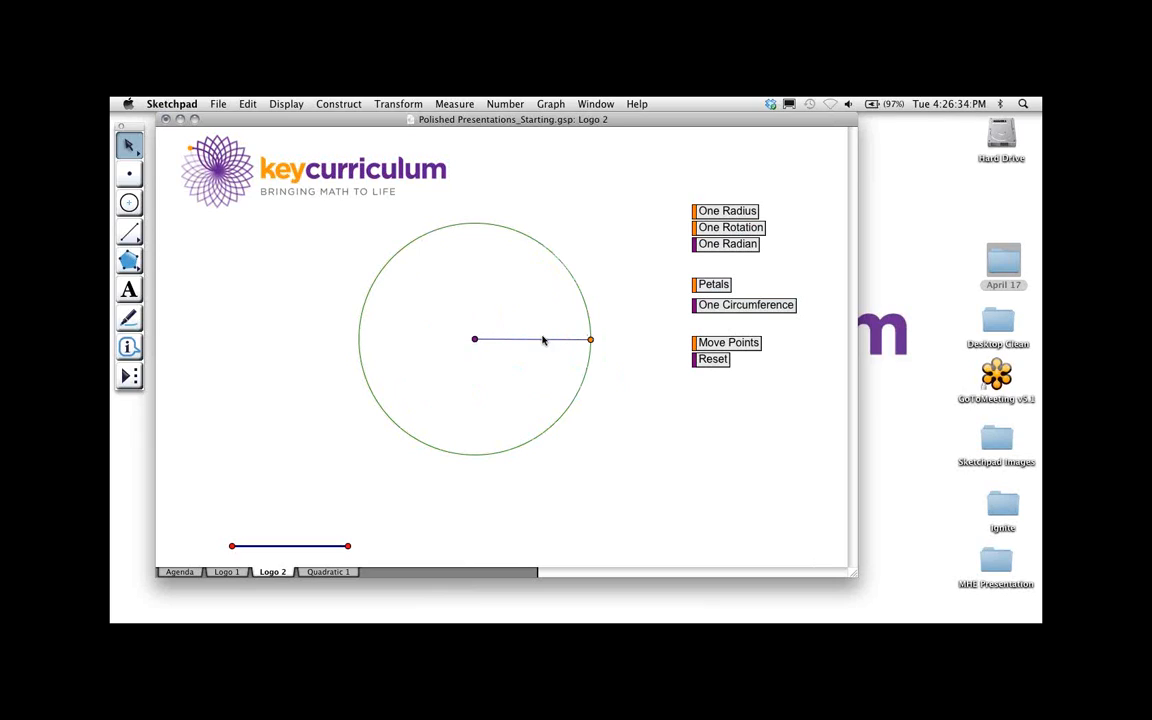
Create an animation button for the purple and orange points, with the purple point moving bidirectionally at speed 1.6
{"action": "left_click", "coordinate": [592, 339]}
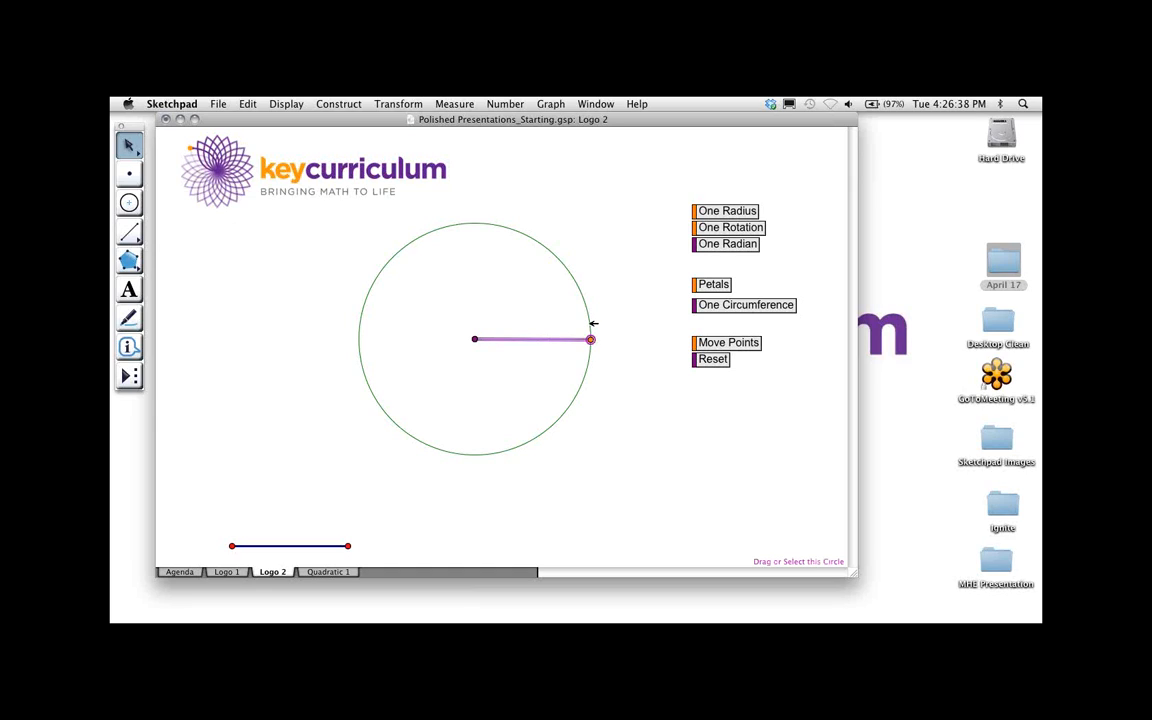
{"action": "left_click", "coordinate": [655, 351]}
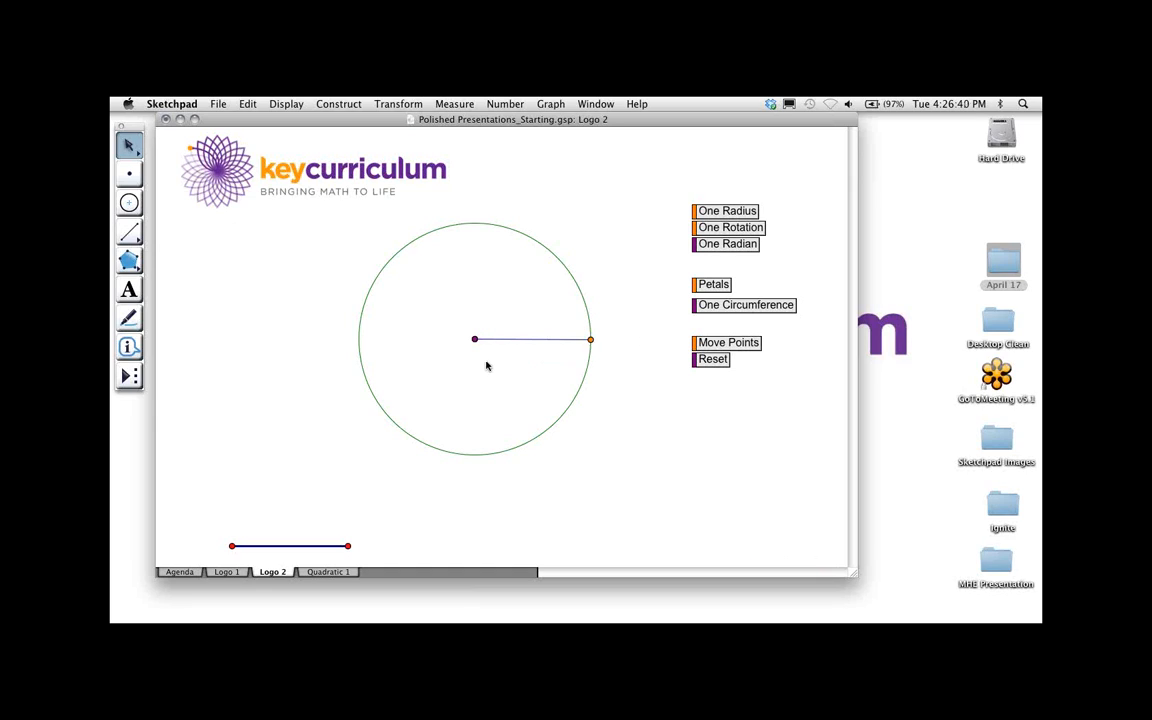
{"action": "left_click", "coordinate": [477, 339]}
{"action": "left_click", "coordinate": [247, 104]}
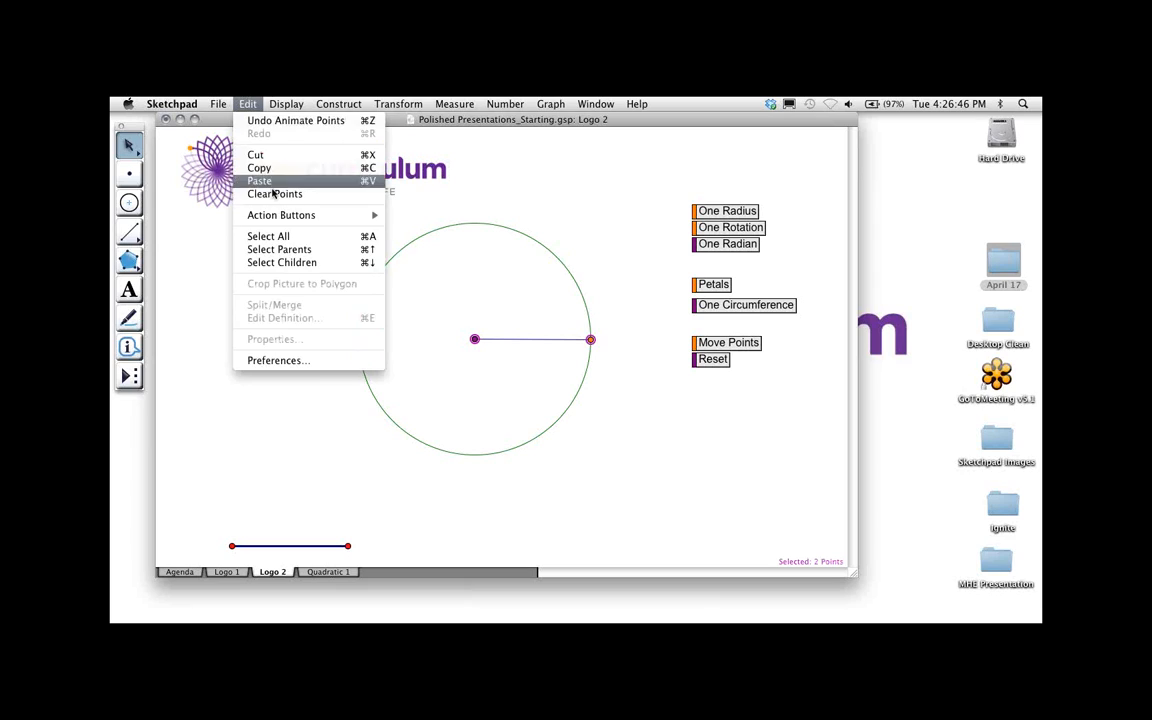
{"action": "mouse_move", "coordinate": [273, 216]}
{"action": "left_click", "coordinate": [424, 228]}
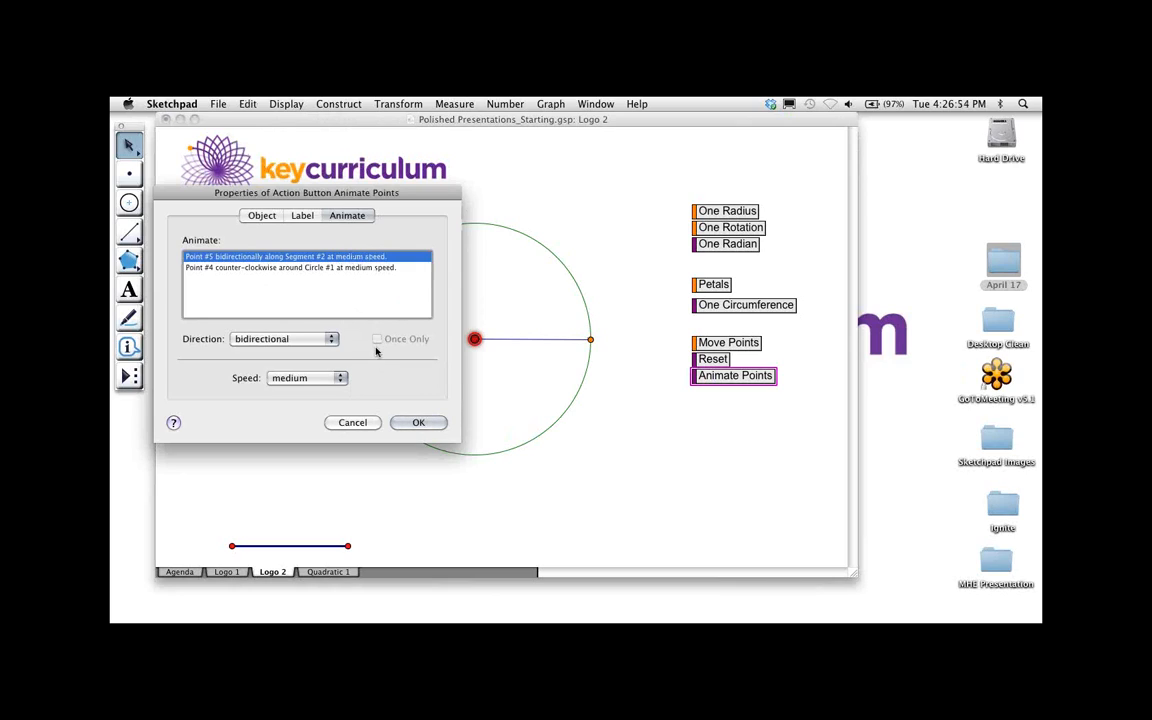
{"action": "left_click", "coordinate": [310, 384]}
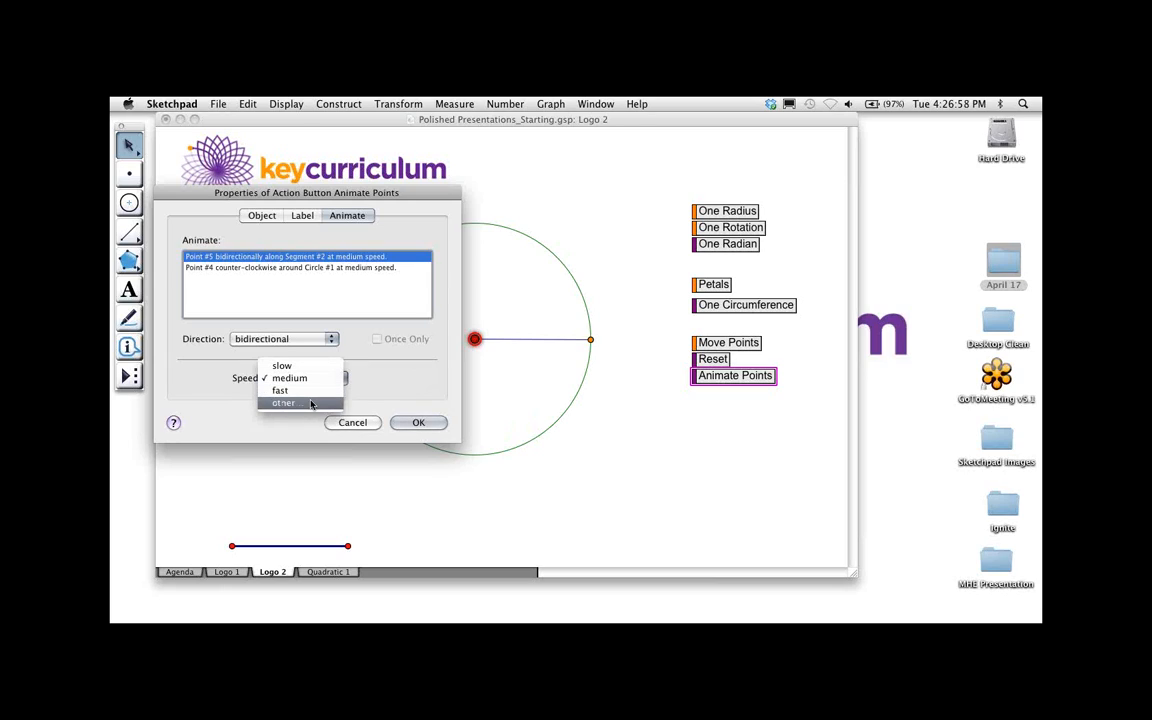
{"action": "left_click", "coordinate": [300, 403]}
{"action": "left_click", "coordinate": [372, 378]}
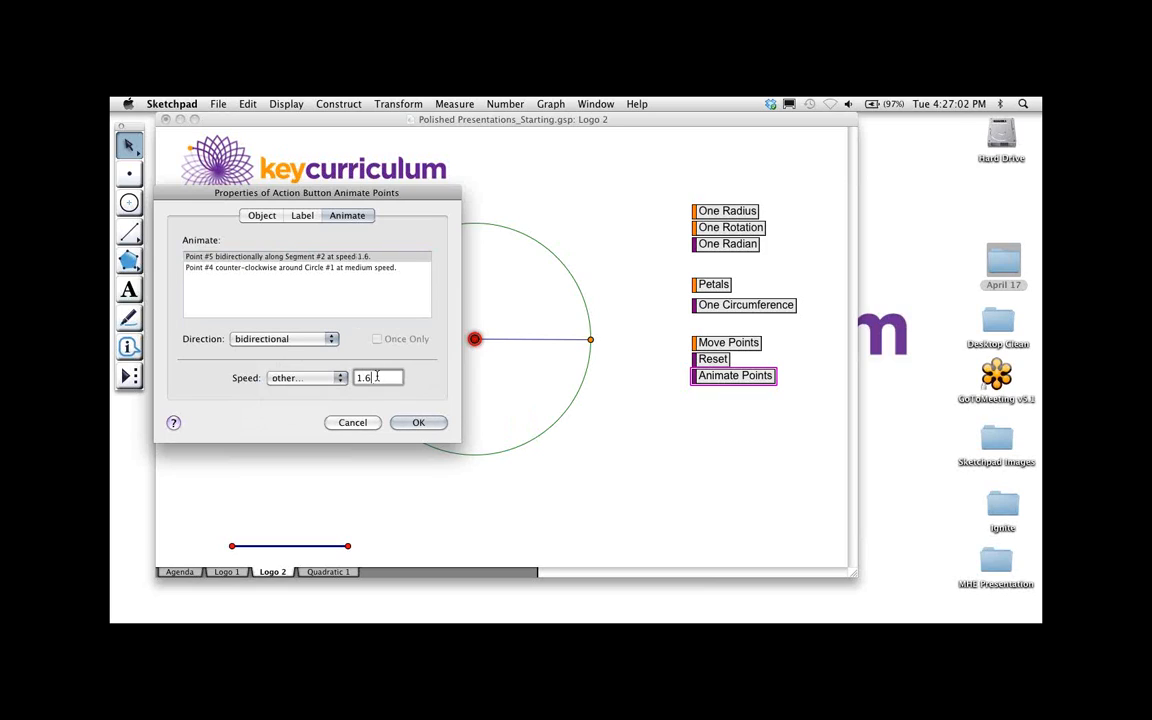
Label the new animation button Full Logo
{"action": "left_click", "coordinate": [300, 216]}
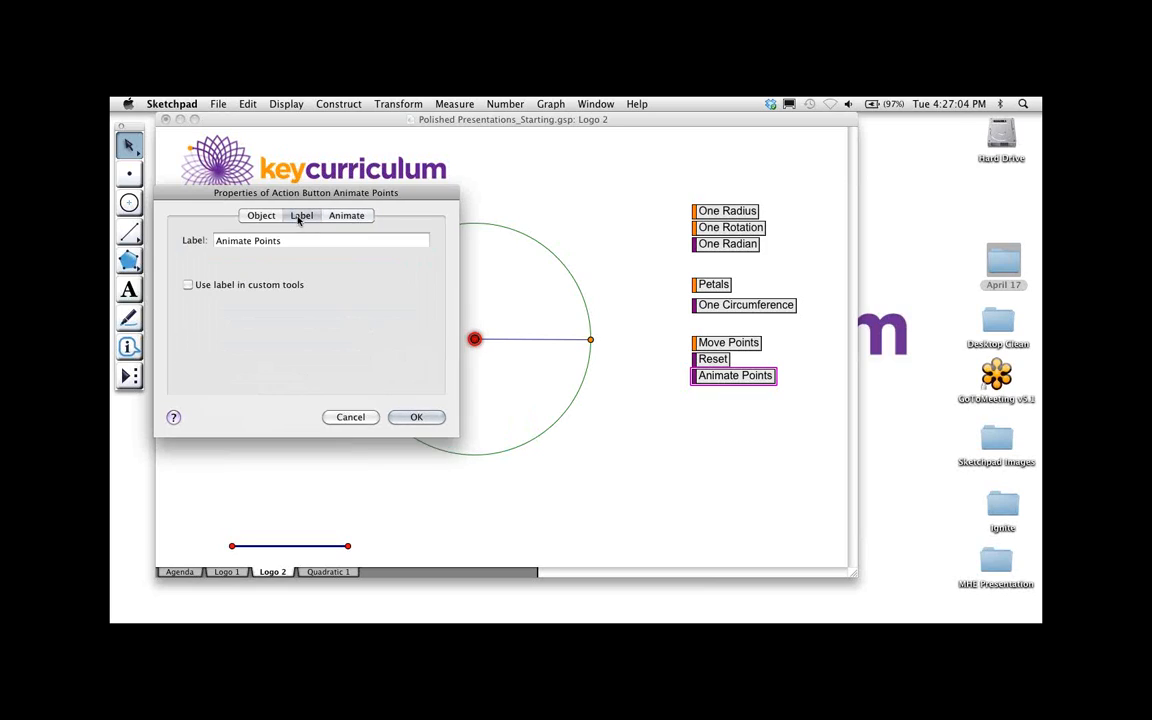
{"action": "type", "text": "Full Logo"}
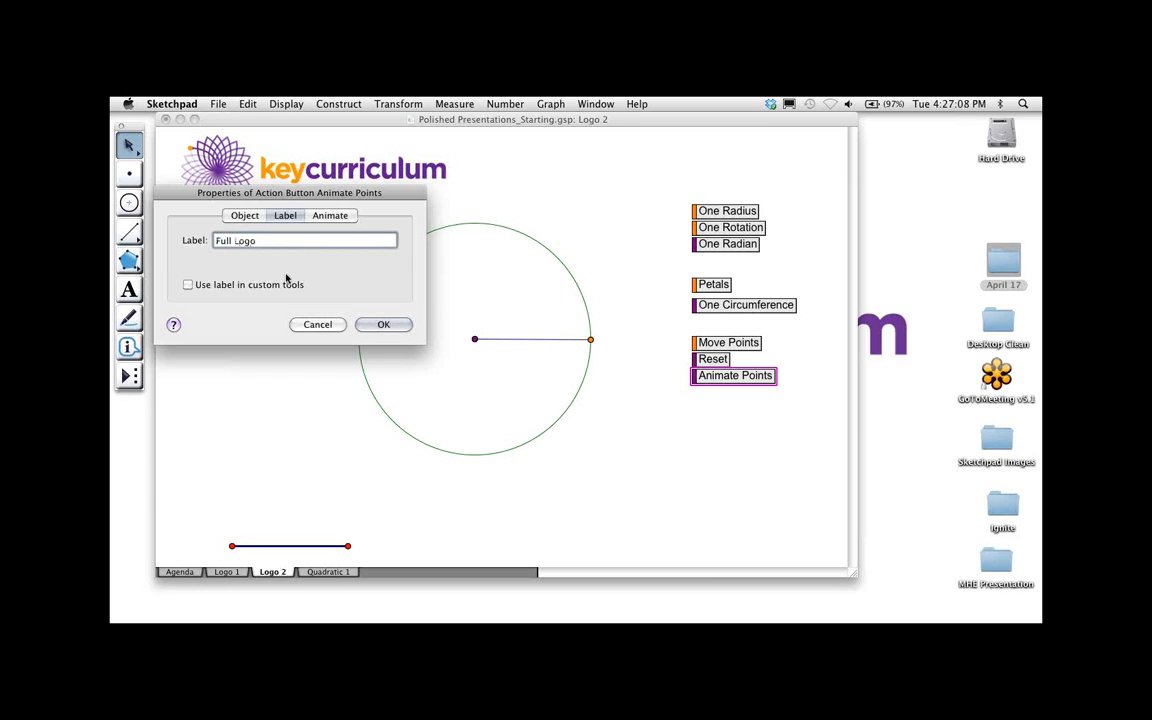
{"action": "left_click", "coordinate": [383, 324]}
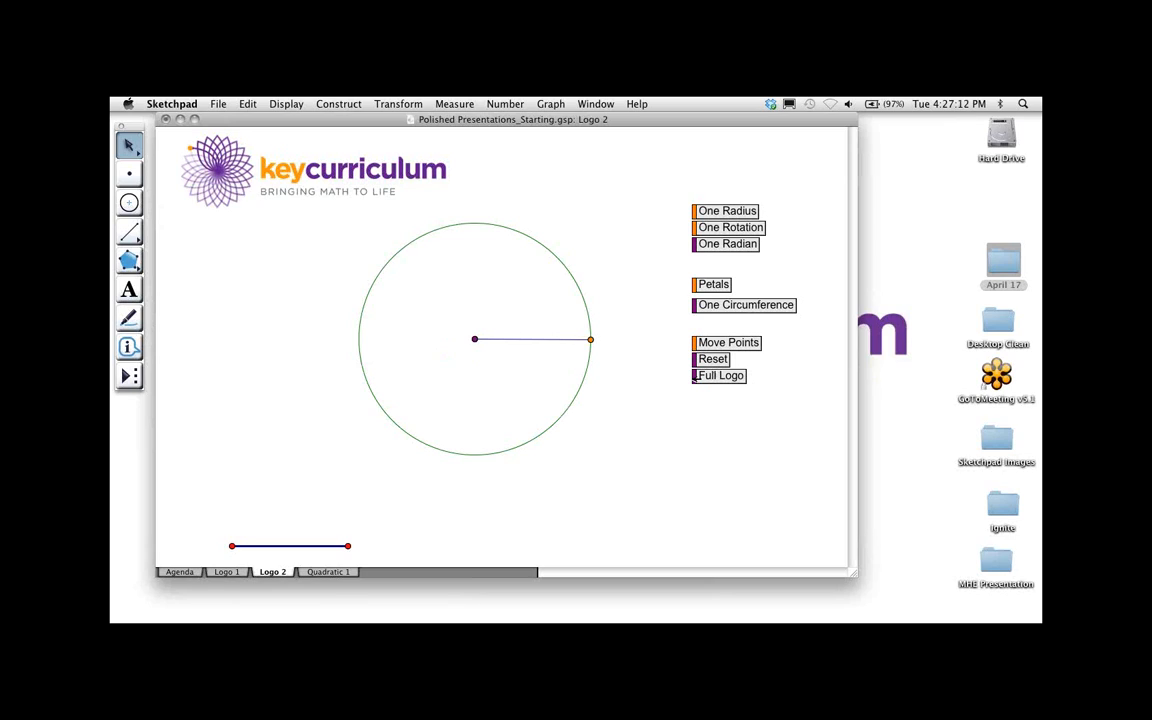
Move the Full Logo button down to leave a gap below the Reset button, and deselect it
{"action": "left_click", "coordinate": [695, 374]}
{"action": "key", "text": "Down"}
{"action": "key", "text": "Down"}
{"action": "key", "text": "Down"}
{"action": "key", "text": "Down"}
{"action": "key", "text": "Down"}
{"action": "key", "text": "Down"}
{"action": "key", "text": "Down"}
{"action": "key", "text": "Down"}
{"action": "key", "text": "Down"}
{"action": "key", "text": "Down"}
{"action": "key", "text": "Down"}
{"action": "key", "text": "Down"}
{"action": "key", "text": "Down"}
{"action": "key", "text": "Down"}
{"action": "key", "text": "Down"}
{"action": "key", "text": "Down"}
{"action": "key", "text": "Down"}
{"action": "key", "text": "Down"}
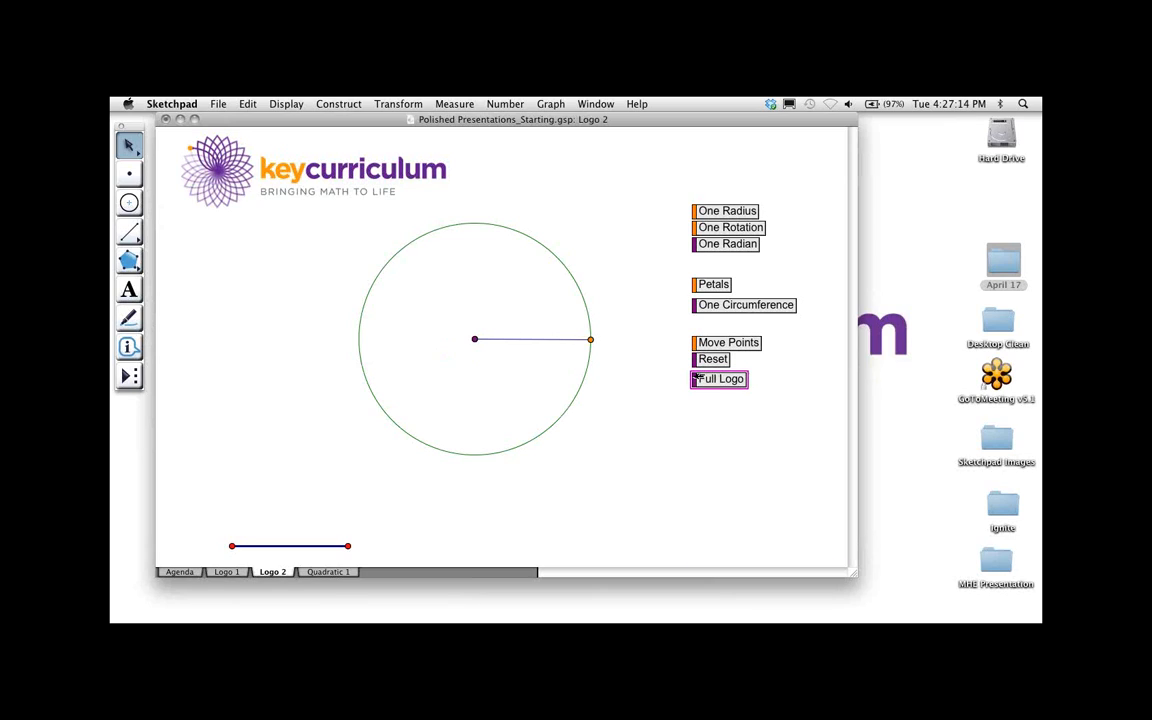
{"action": "key", "text": "Down"}
{"action": "key", "text": "Down"}
{"action": "key", "text": "Down"}
{"action": "left_click", "coordinate": [656, 391]}
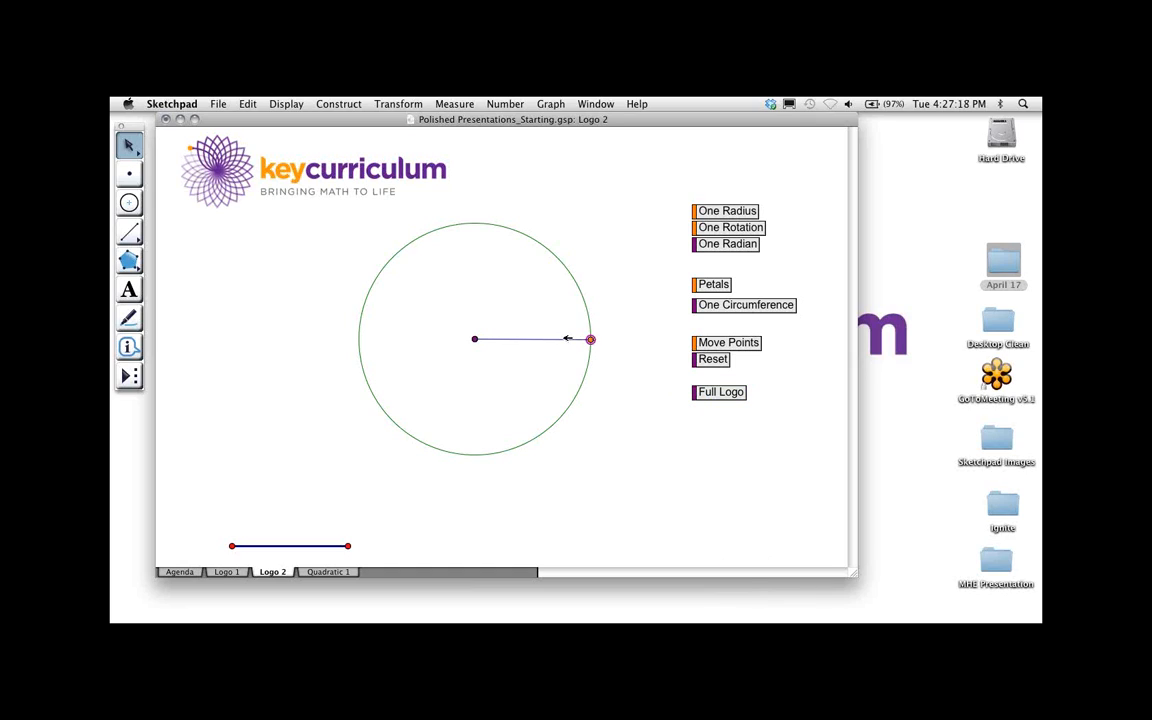
Move the purple point off the centre and create a hide/show button for the centre point, orange point, radius segment and circle
{"action": "left_click", "coordinate": [567, 339]}
{"action": "left_click", "coordinate": [543, 314]}
{"action": "left_click_drag", "start_coordinate": [486, 338], "coordinate": [498, 338]}
{"action": "left_click", "coordinate": [493, 325]}
{"action": "left_click", "coordinate": [476, 338]}
{"action": "left_click", "coordinate": [577, 340]}
{"action": "left_click", "coordinate": [589, 309]}
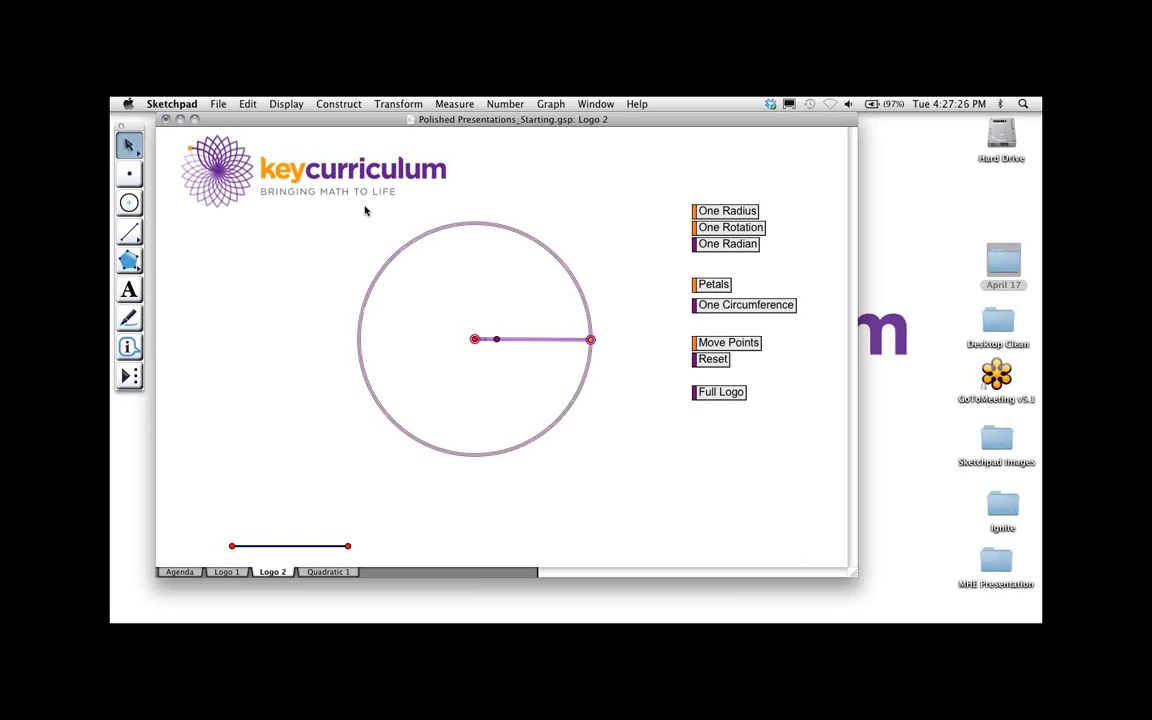
{"action": "left_click", "coordinate": [247, 104]}
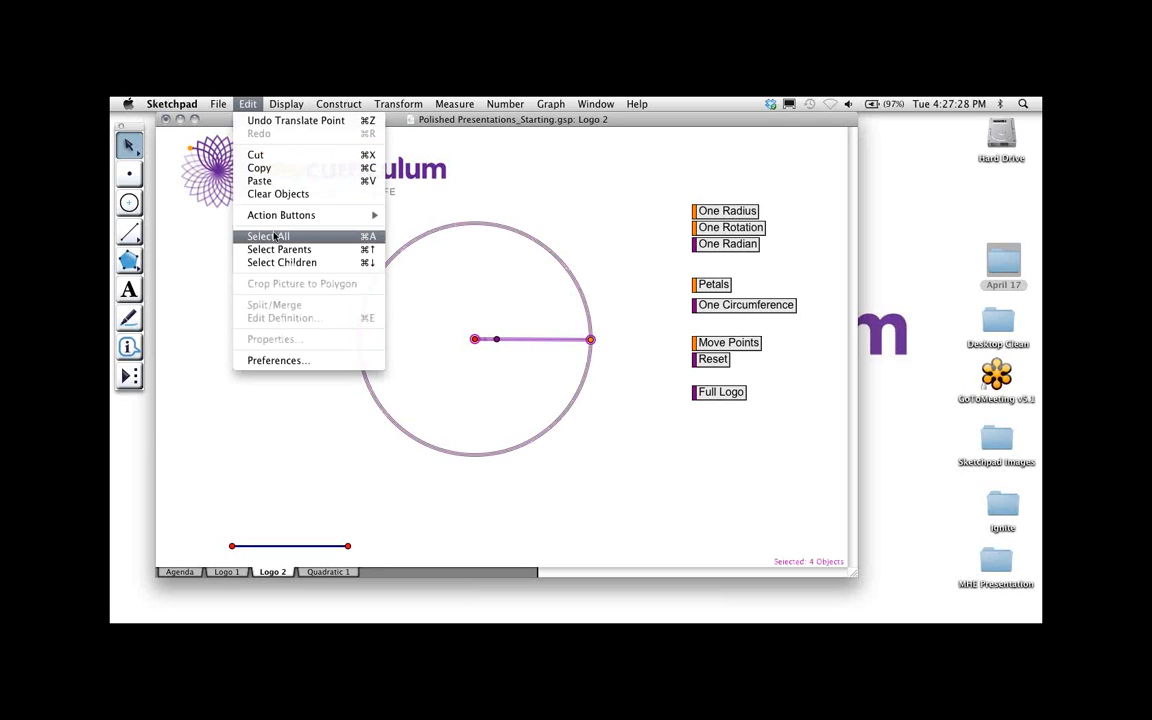
{"action": "mouse_move", "coordinate": [340, 215]}
{"action": "left_click", "coordinate": [414, 219]}
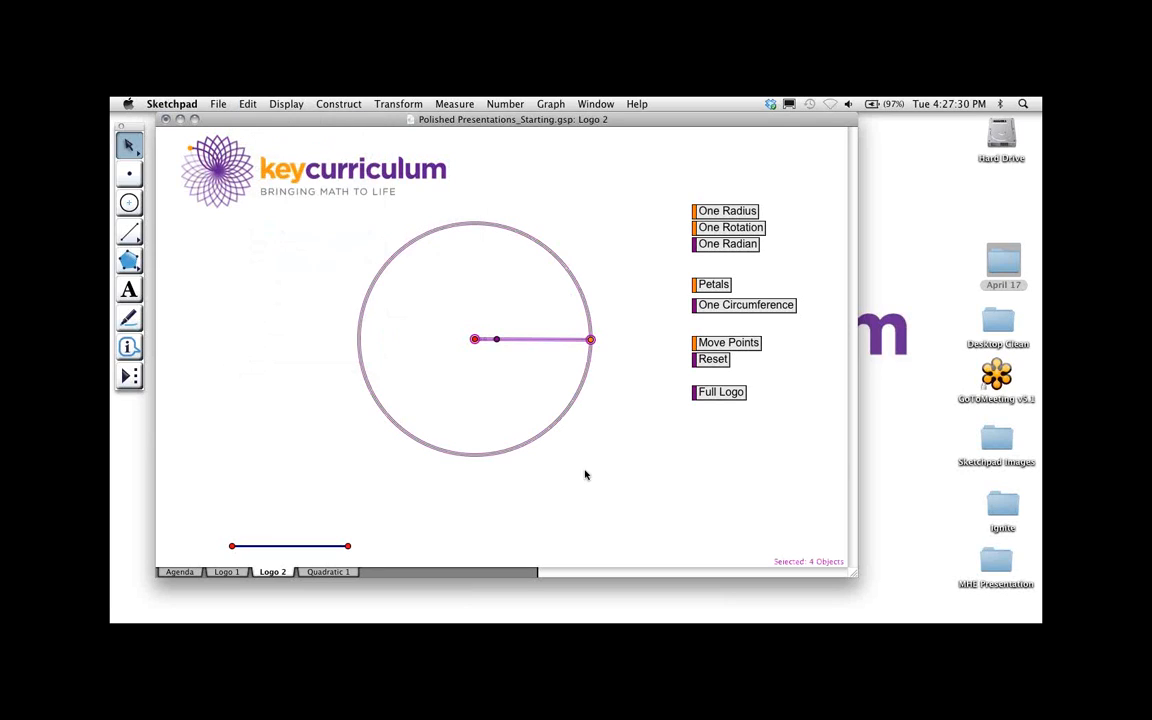
{"action": "left_click", "coordinate": [608, 436]}
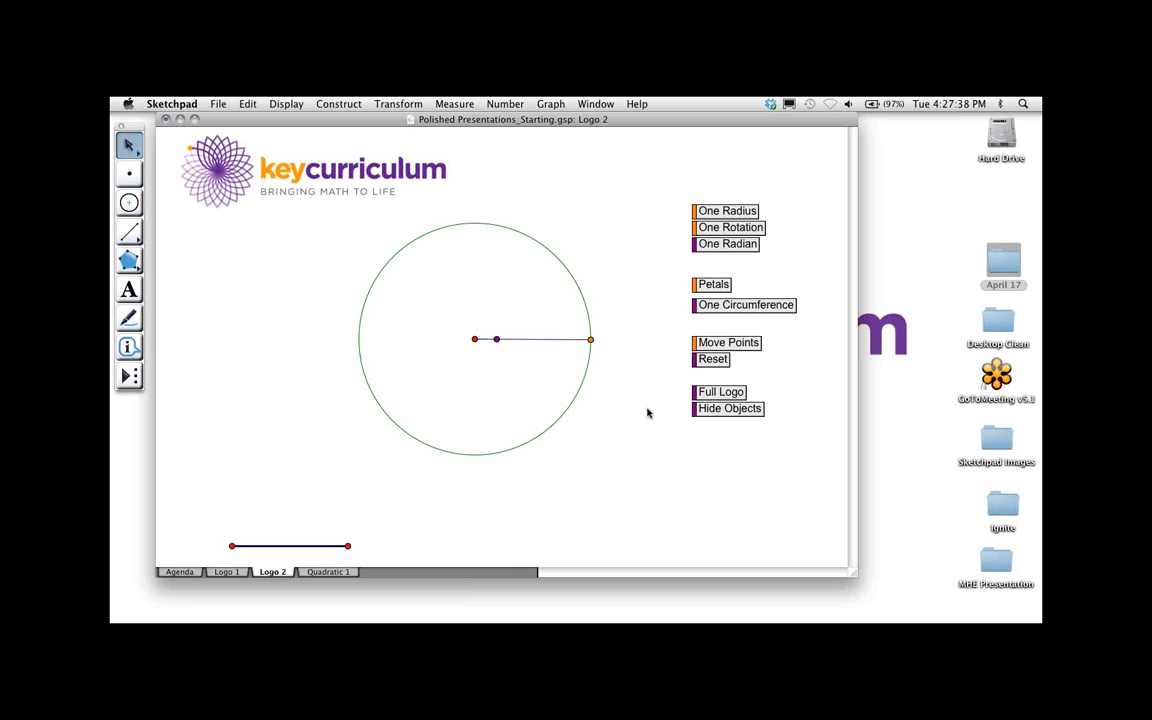
Hide the circle construction, reset the points and start the Full Logo animation
{"action": "left_click", "coordinate": [738, 407]}
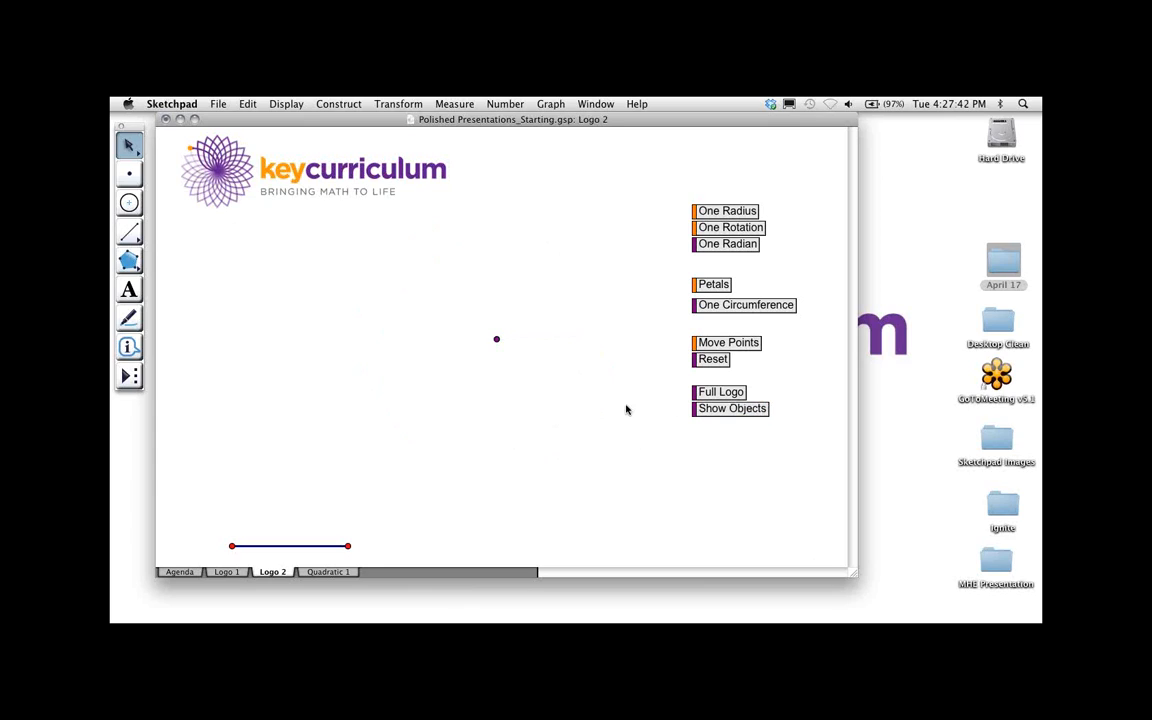
{"action": "left_click", "coordinate": [706, 362]}
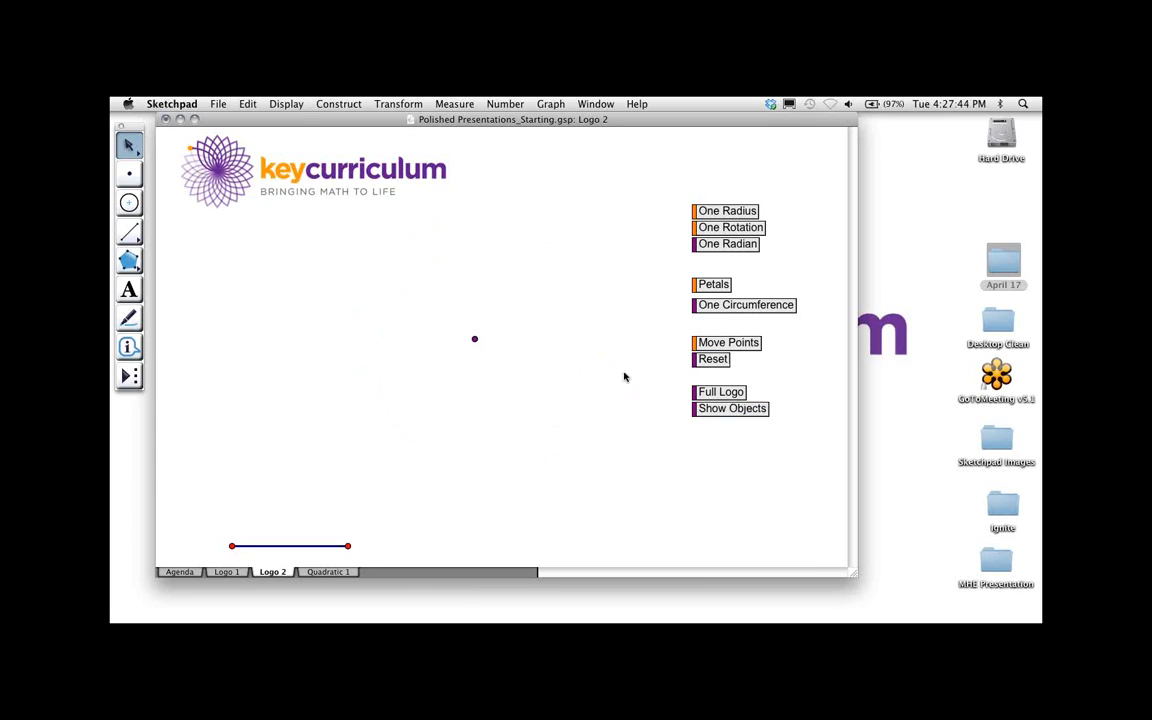
{"action": "left_click", "coordinate": [721, 392]}
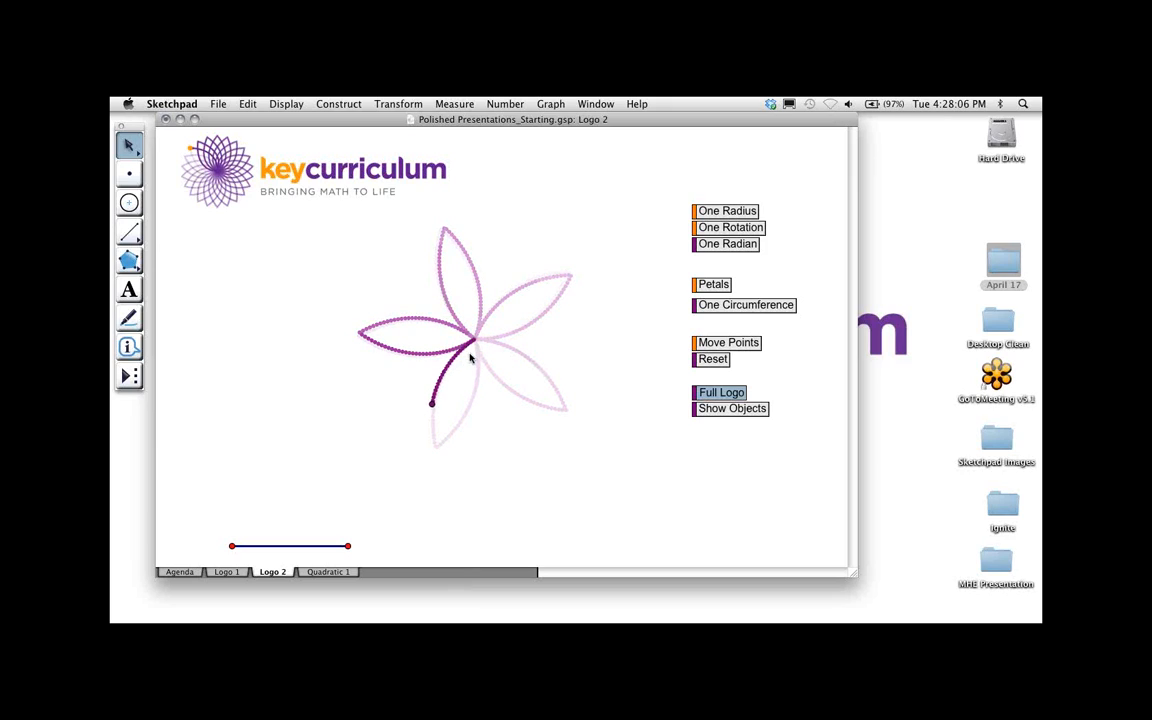
Turn off fading of traces over time in this sketch's preferences
{"action": "left_click", "coordinate": [237, 103]}
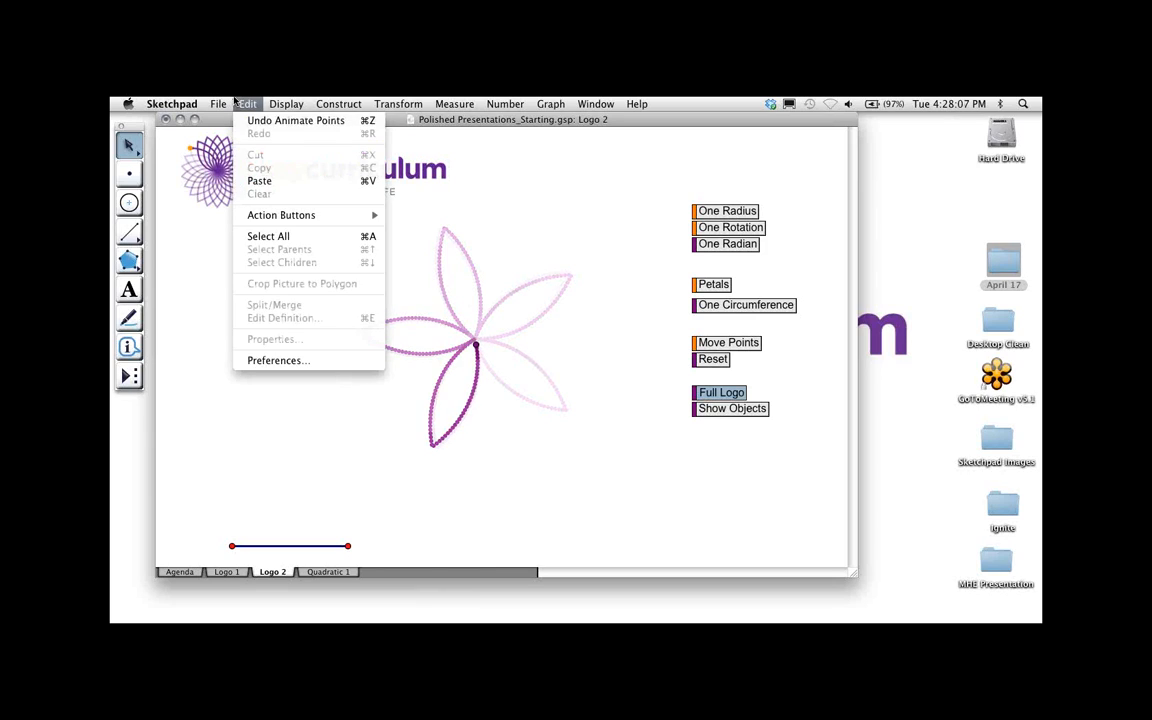
{"action": "left_click", "coordinate": [300, 360]}
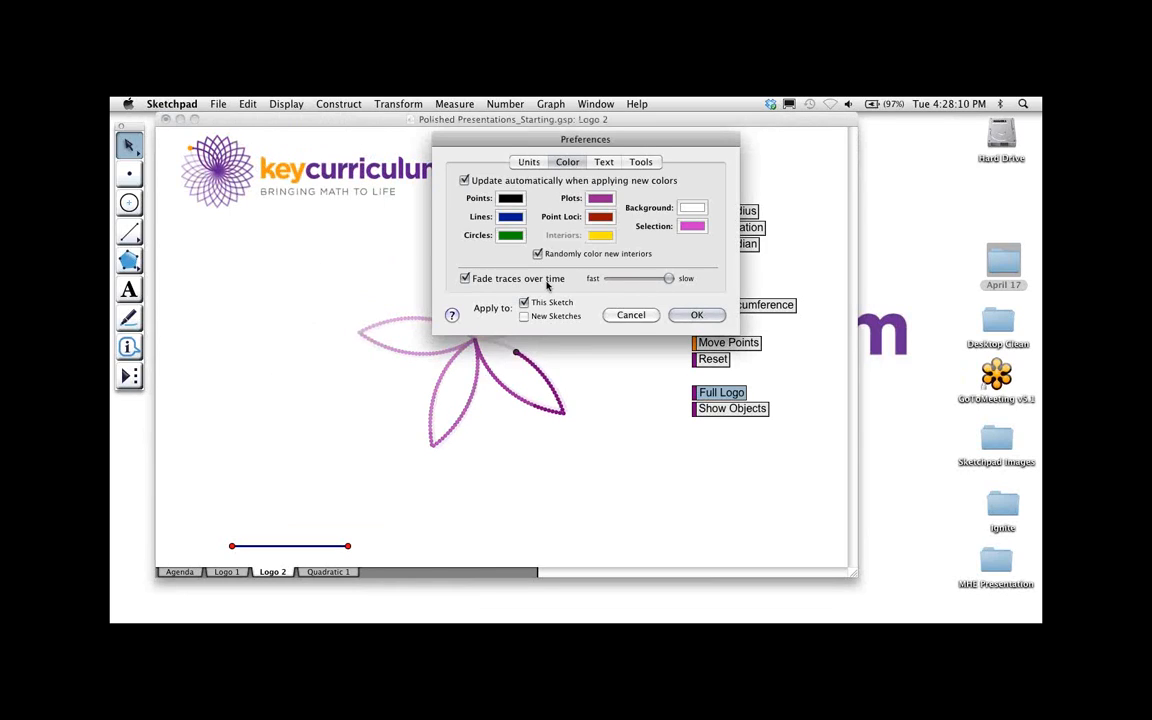
{"action": "left_click", "coordinate": [464, 278]}
{"action": "left_click", "coordinate": [697, 316]}
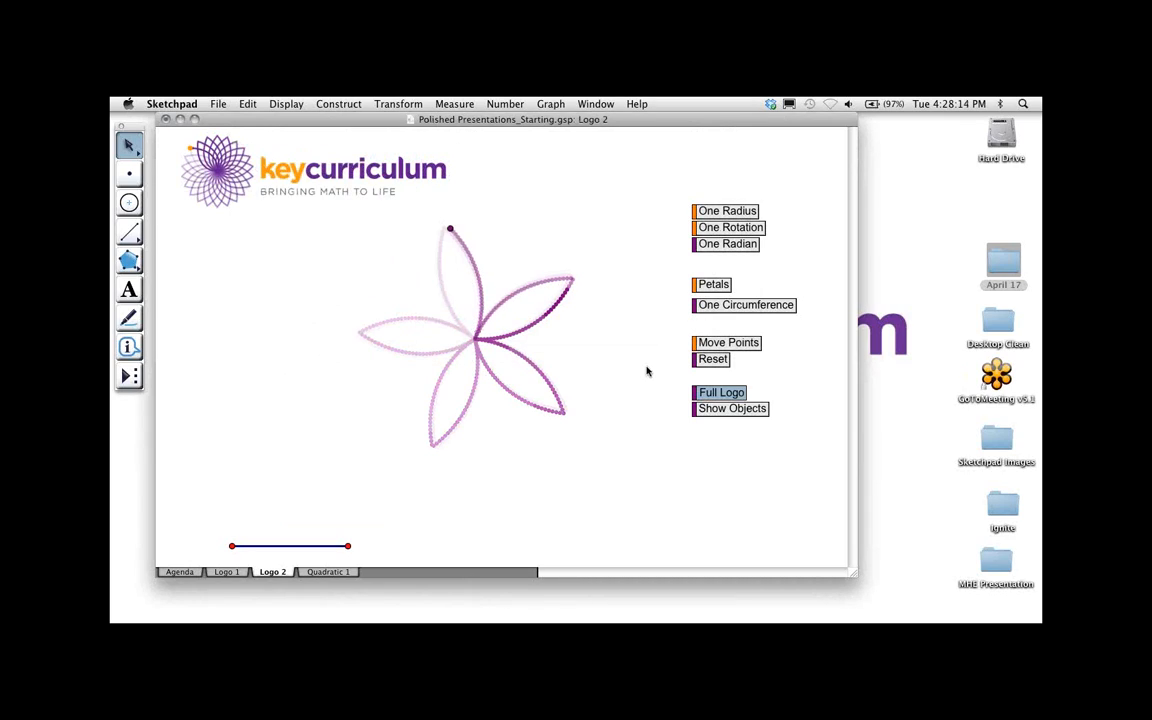
Show the hidden construction objects and stop the Full Logo animation
{"action": "left_click", "coordinate": [725, 407]}
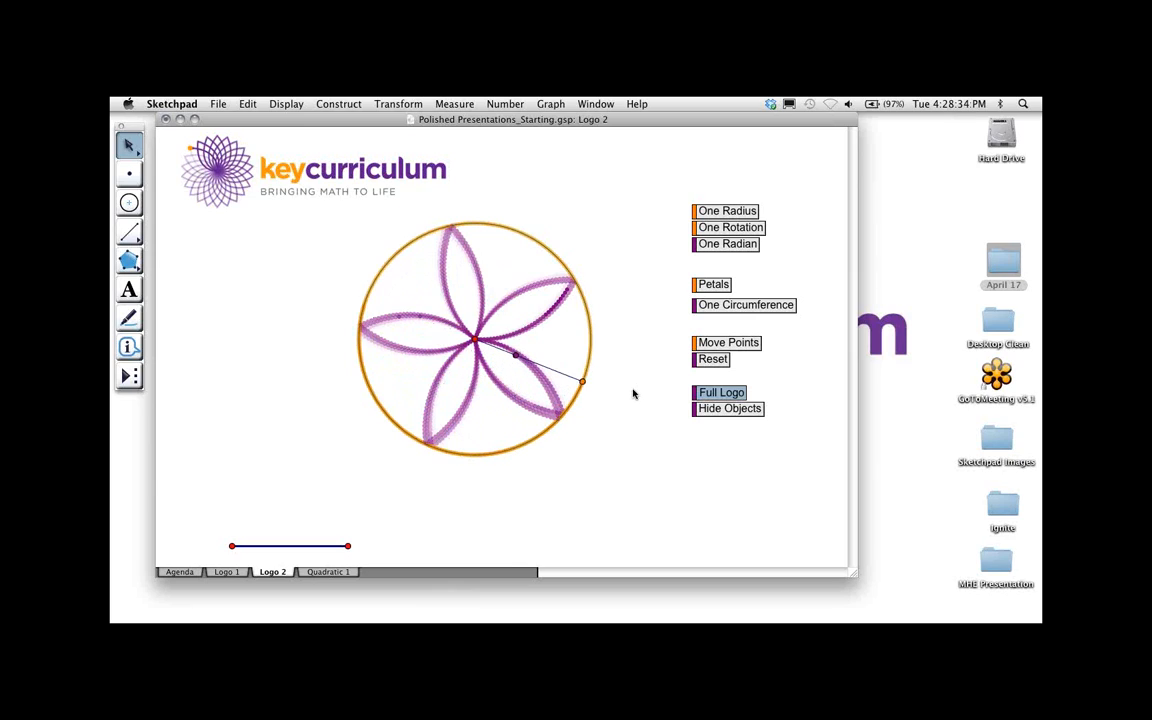
{"action": "left_click", "coordinate": [700, 393]}
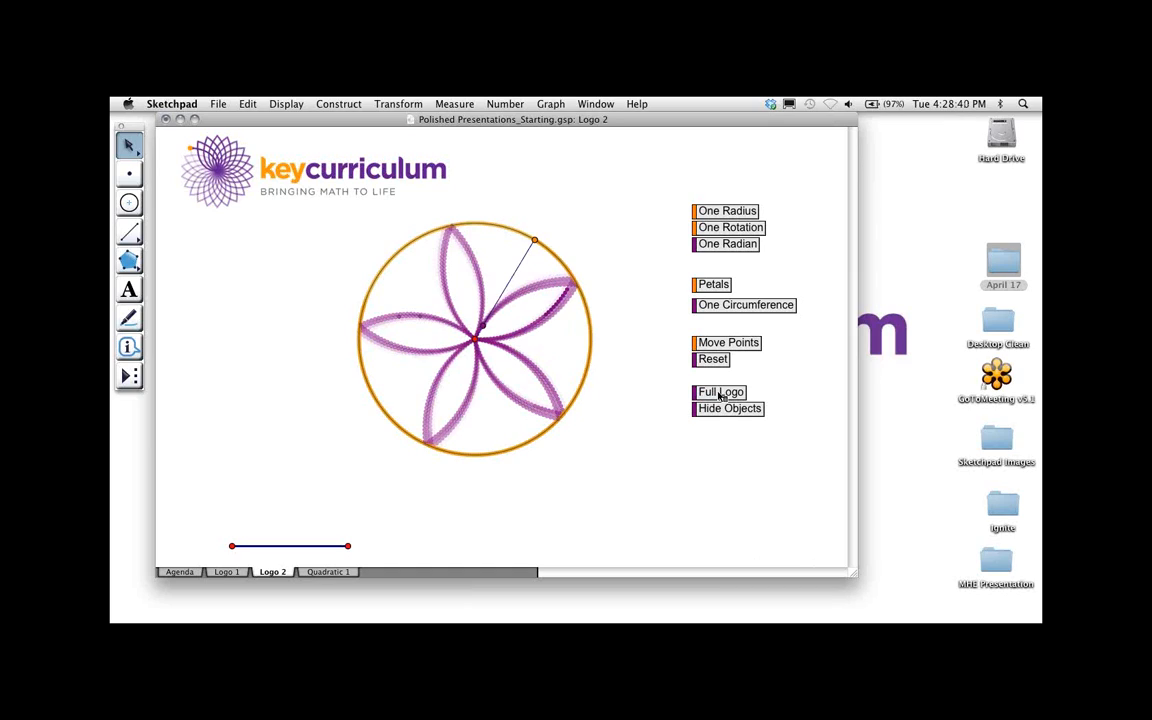
Set a custom speed for the point moving counter-clockwise around the circle in the Full Logo button's animation
{"action": "right_click", "coordinate": [721, 393]}
{"action": "left_click", "coordinate": [741, 398]}
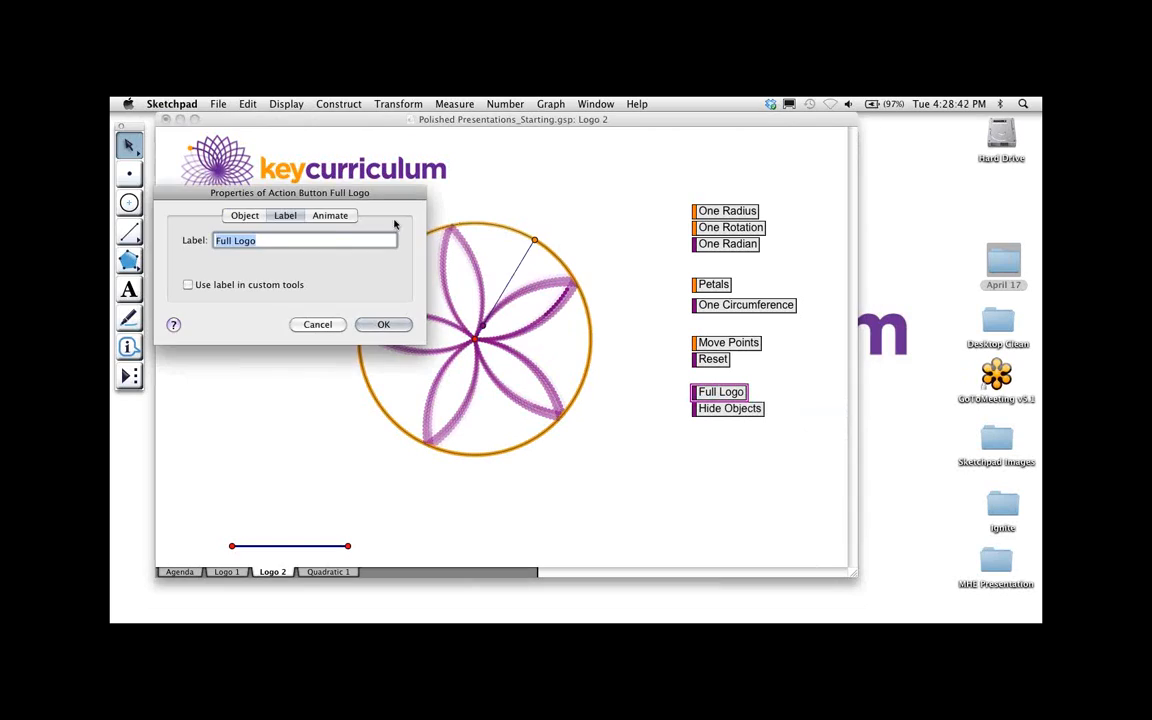
{"action": "left_click", "coordinate": [329, 215]}
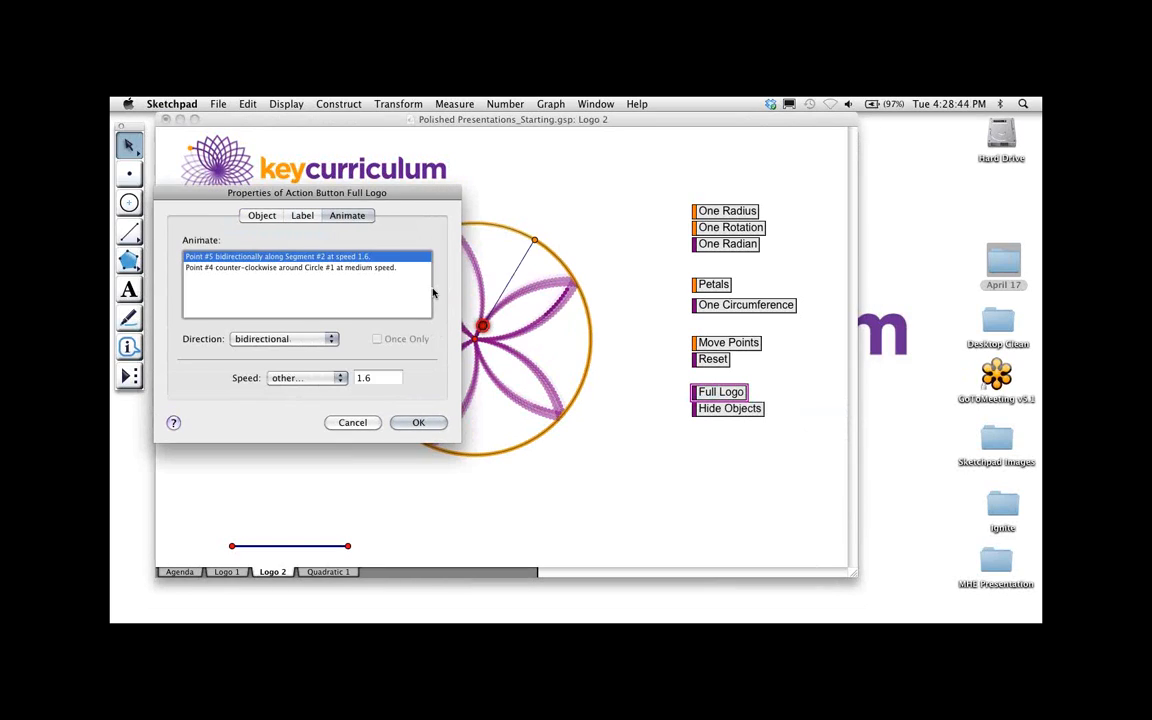
{"action": "left_click", "coordinate": [345, 267]}
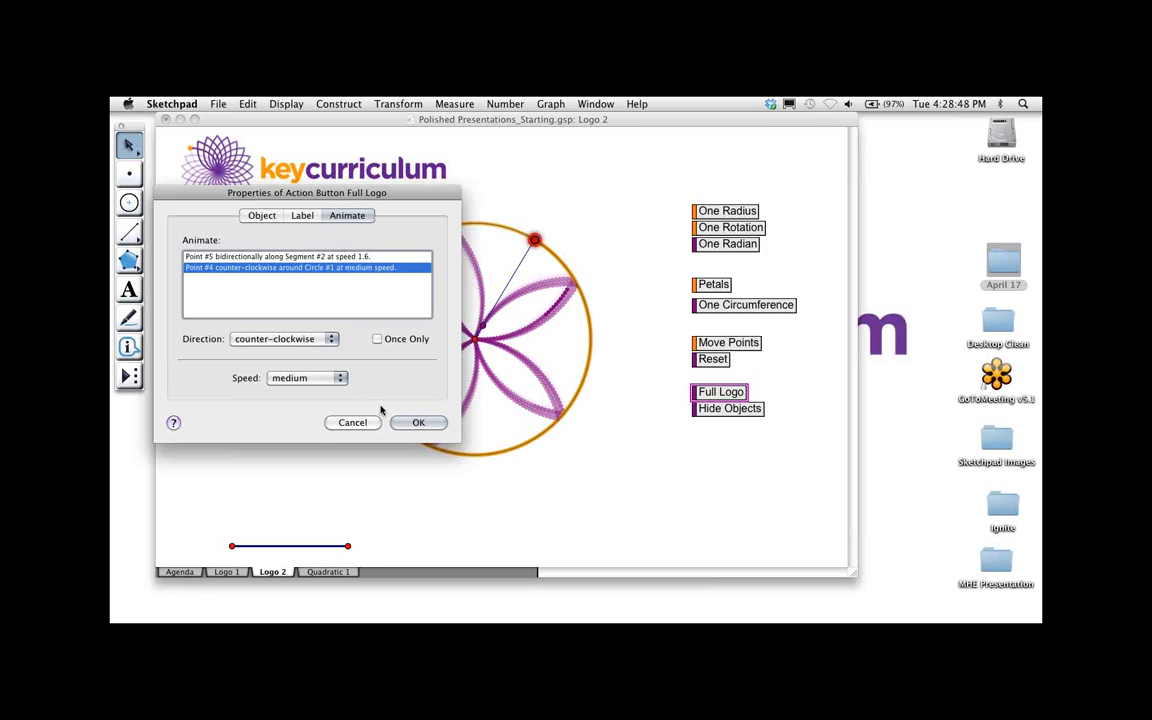
{"action": "left_click", "coordinate": [328, 381]}
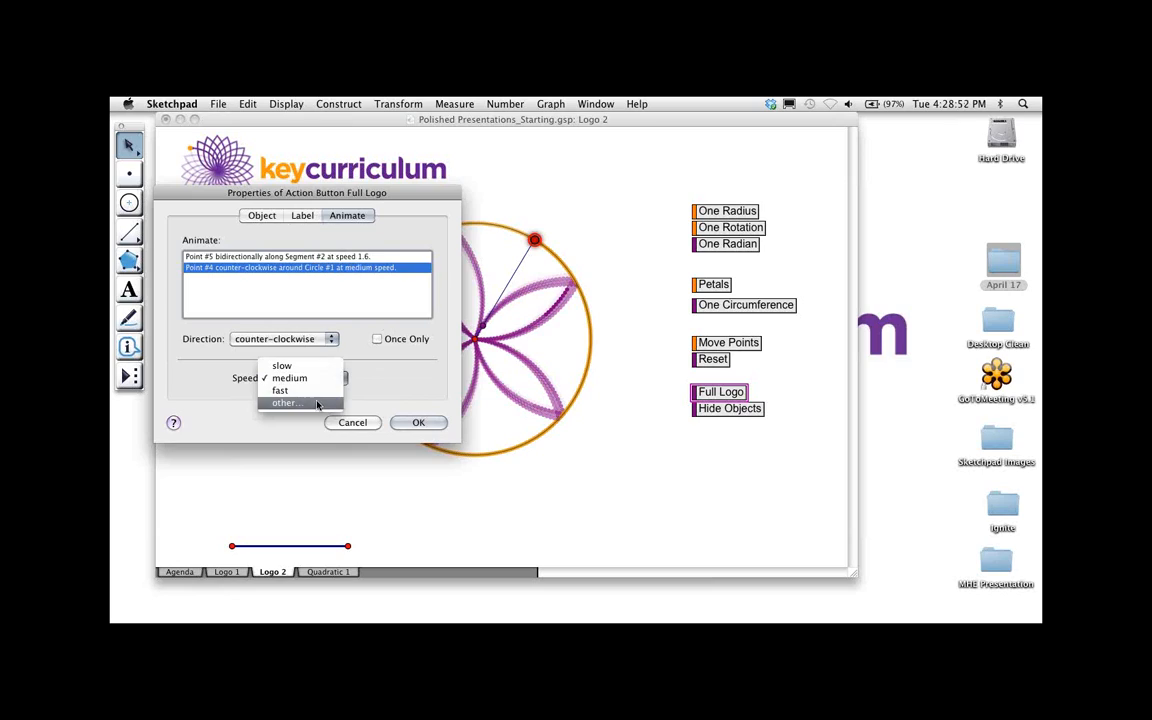
{"action": "left_click", "coordinate": [319, 401]}
{"action": "left_click", "coordinate": [374, 377]}
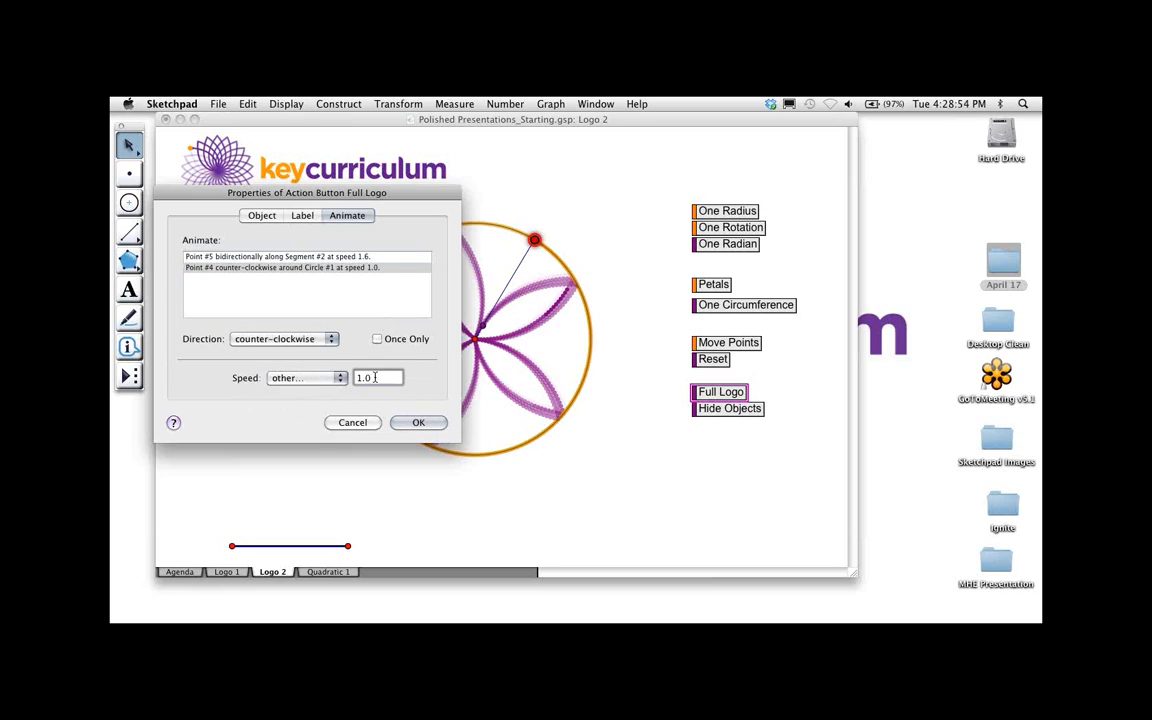
{"action": "type", "text": "6"}
{"action": "left_click", "coordinate": [416, 422]}
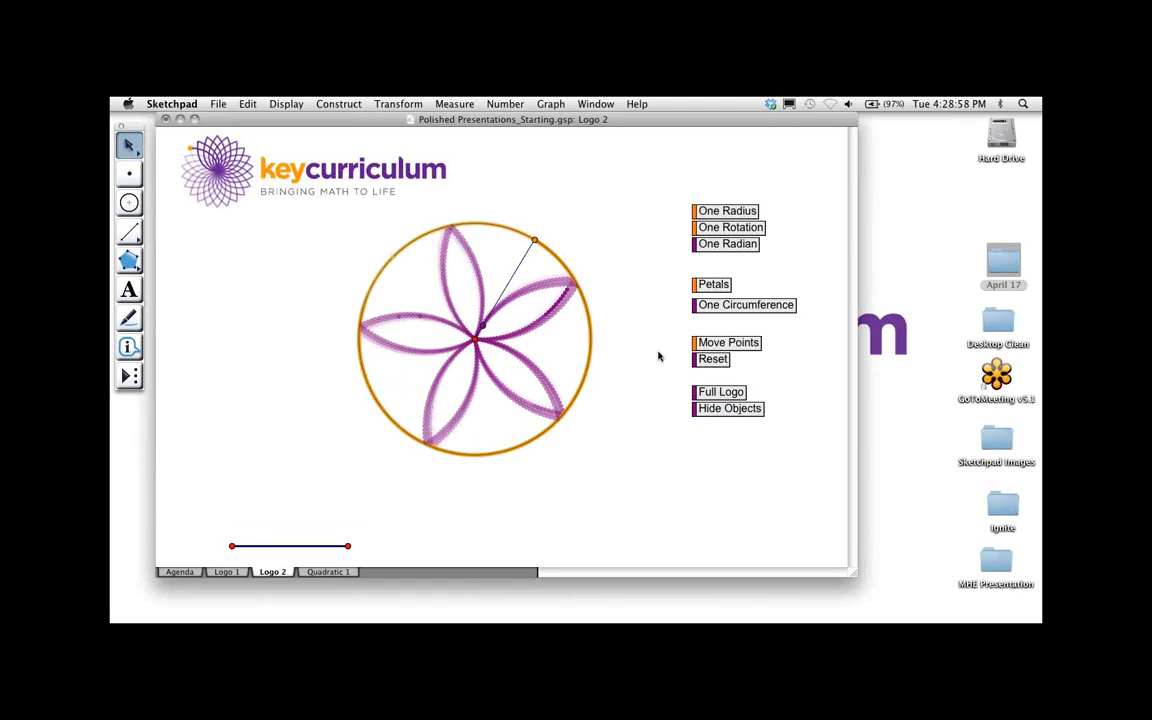
Reset the points and traces, and hide the circle construction
{"action": "left_click", "coordinate": [723, 362]}
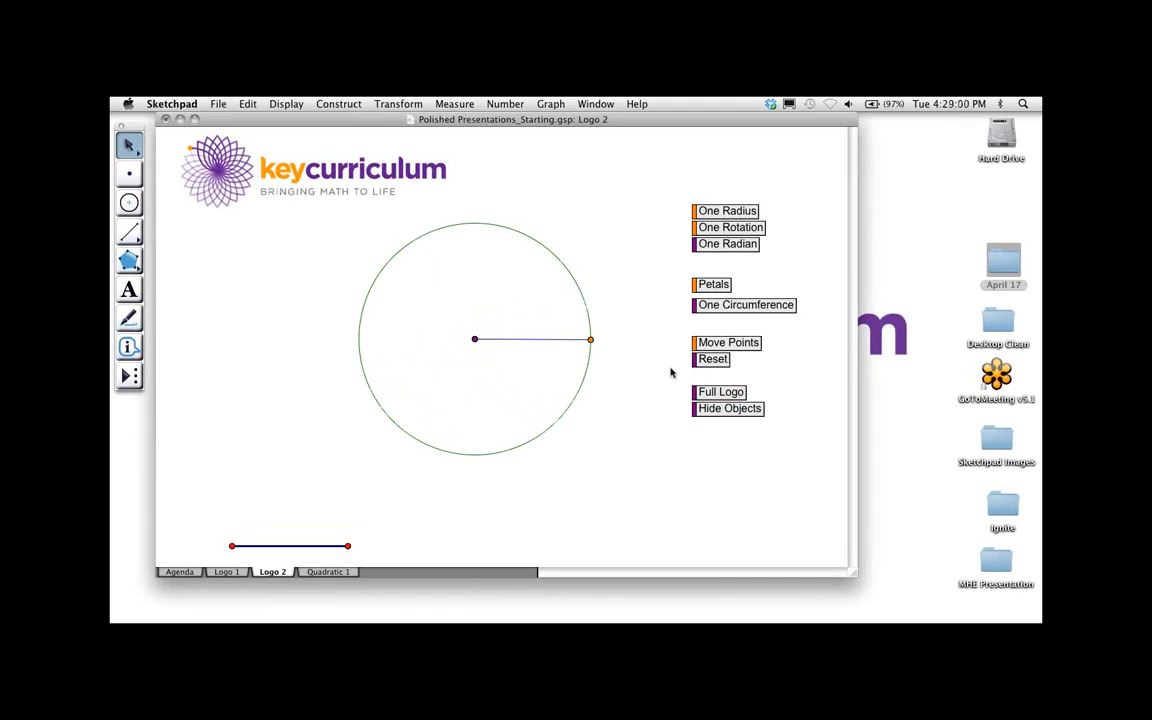
{"action": "left_click", "coordinate": [729, 408]}
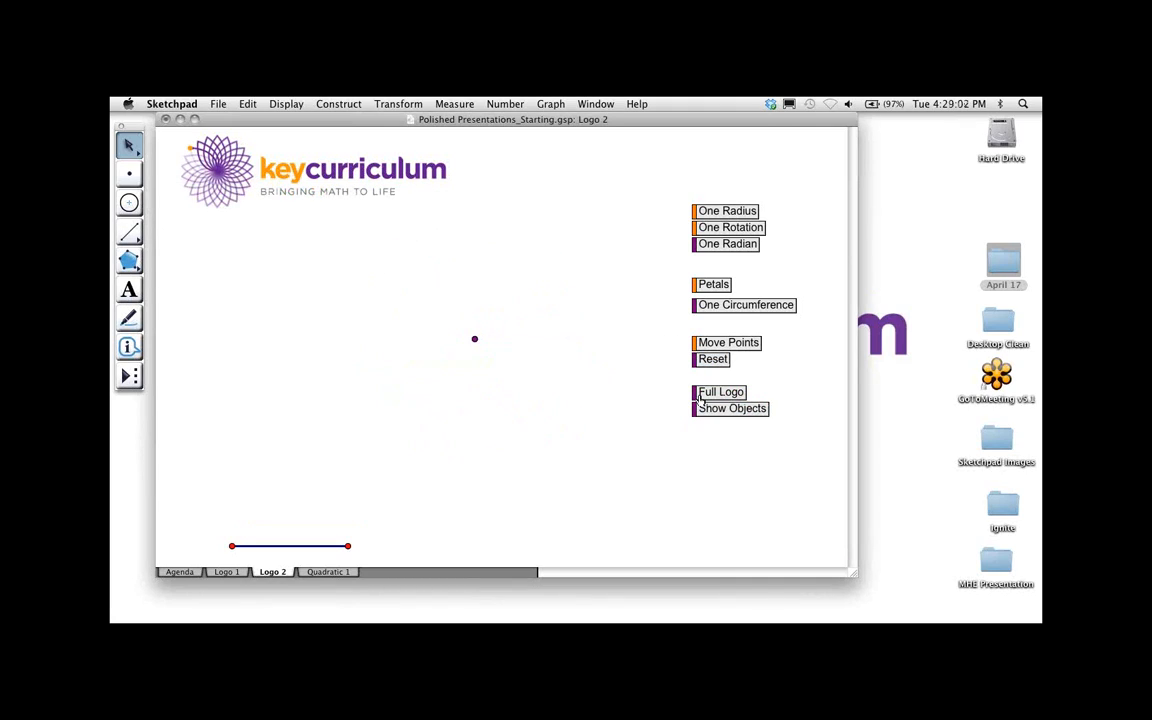
Run the Full Logo animation to trace the flower petals, and stop it
{"action": "left_click", "coordinate": [701, 394]}
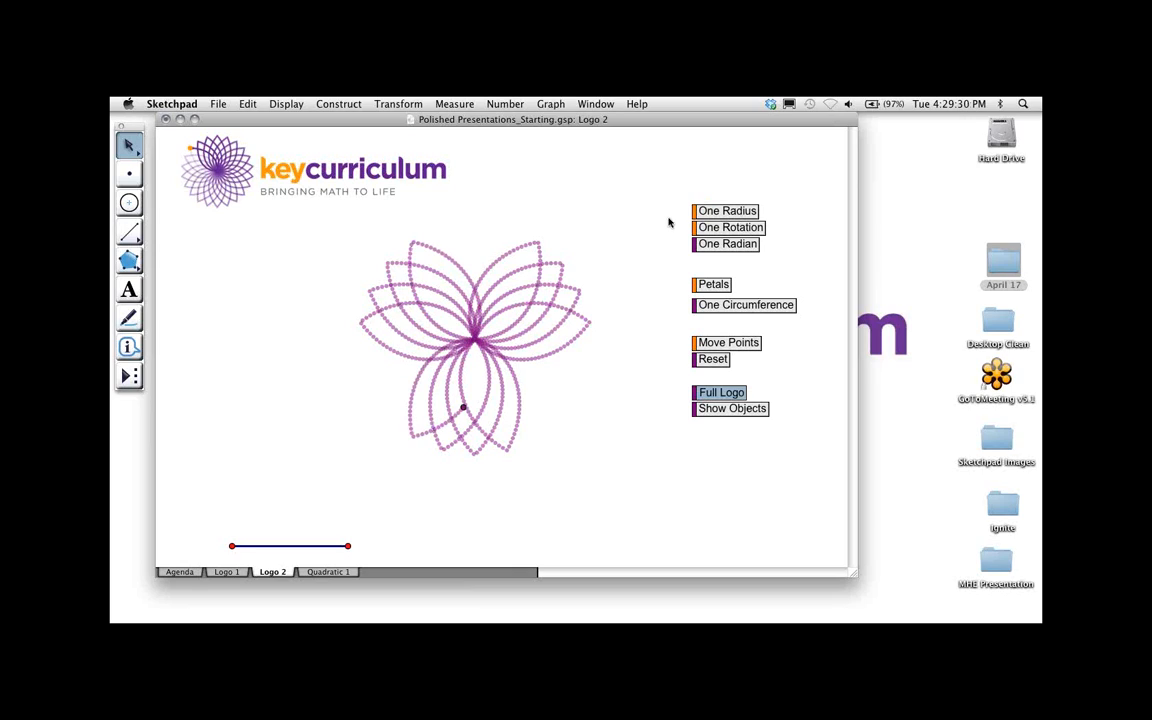
{"action": "left_click", "coordinate": [721, 395]}
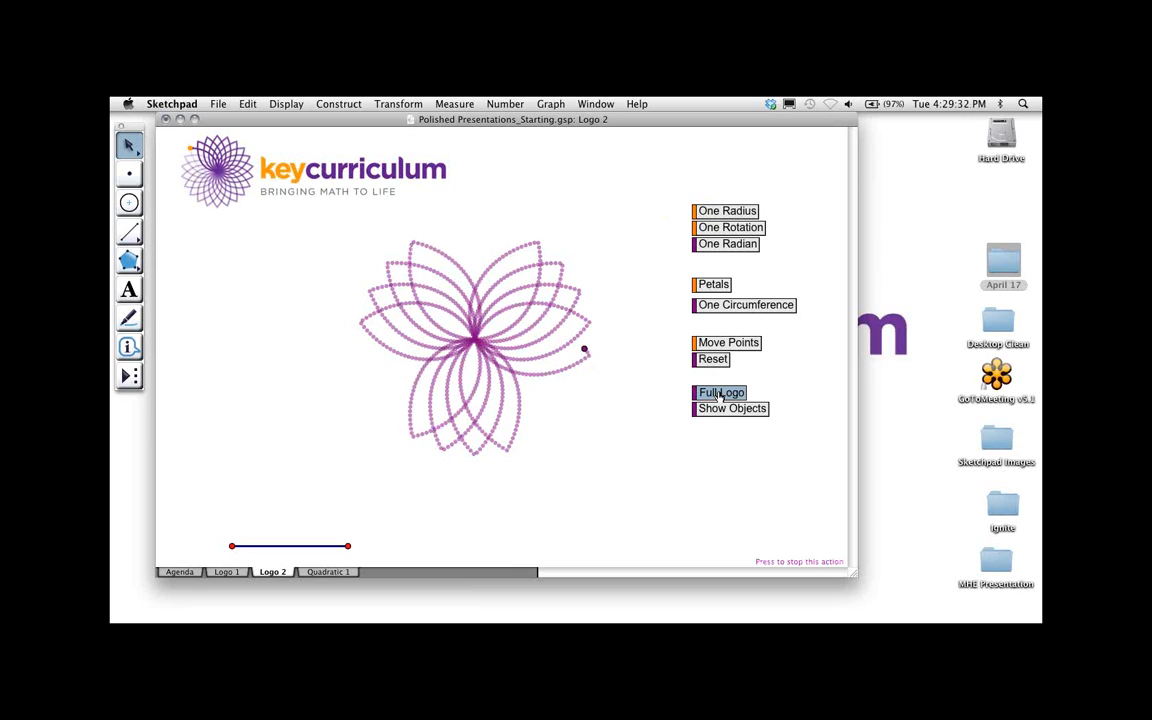
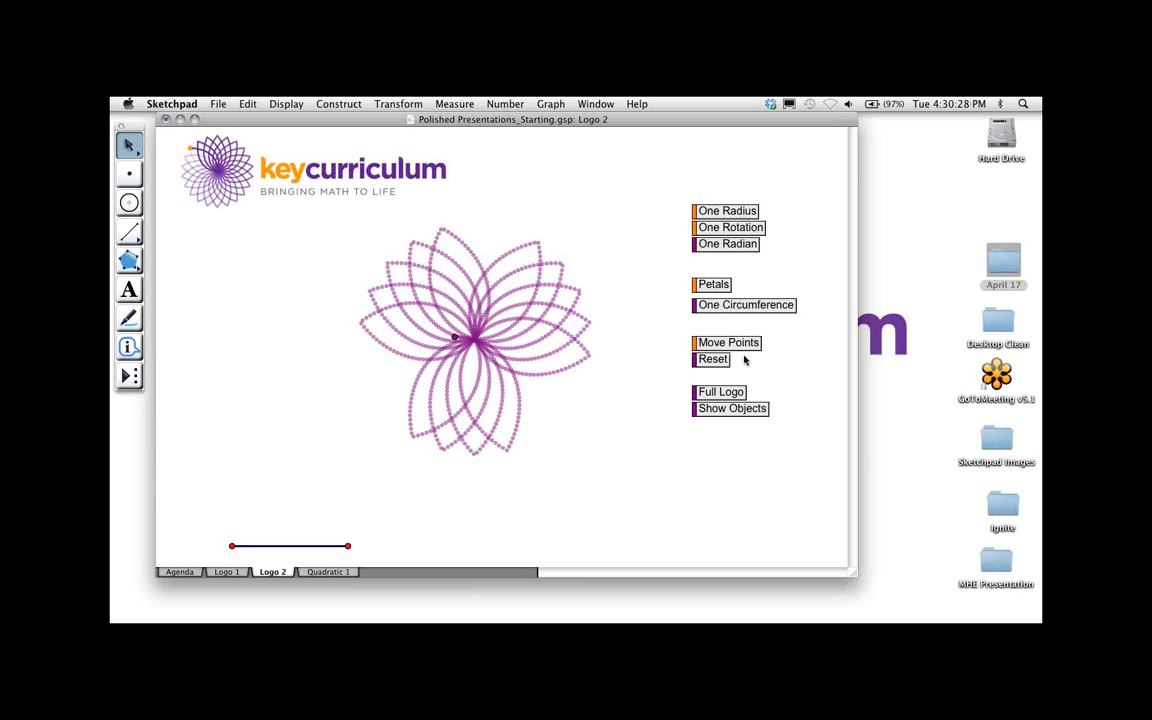
Show the hidden construction objects and erase the petal traces
{"action": "left_click", "coordinate": [738, 409]}
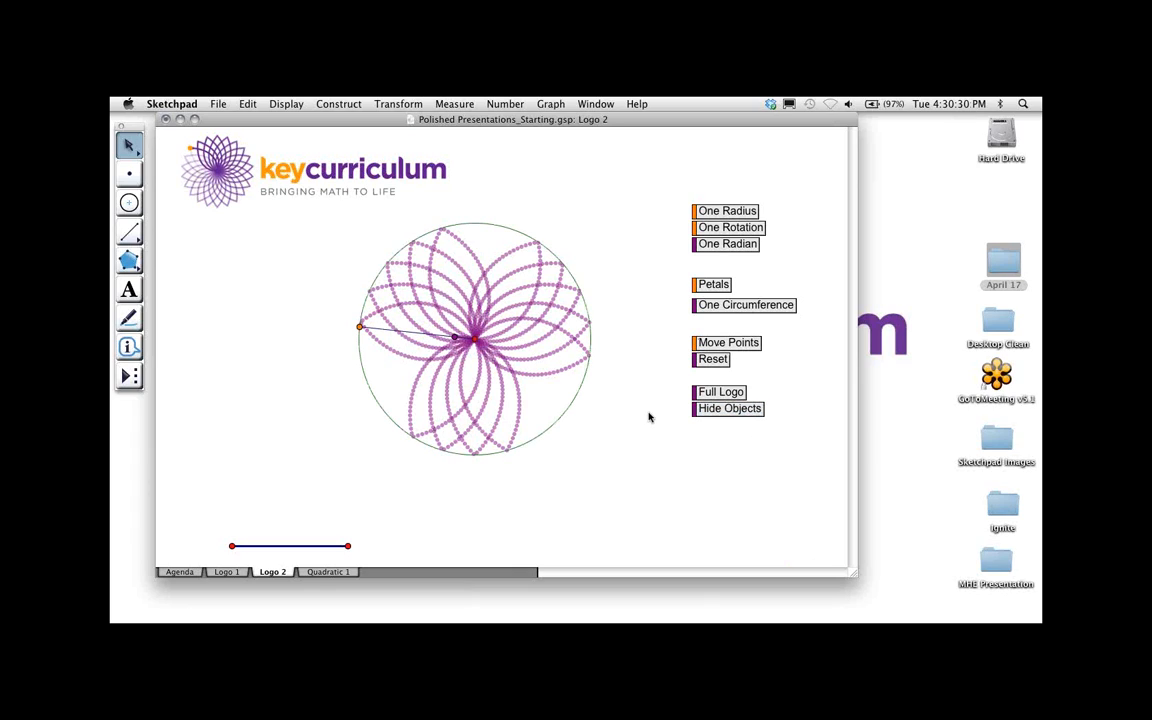
{"action": "left_click", "coordinate": [285, 104]}
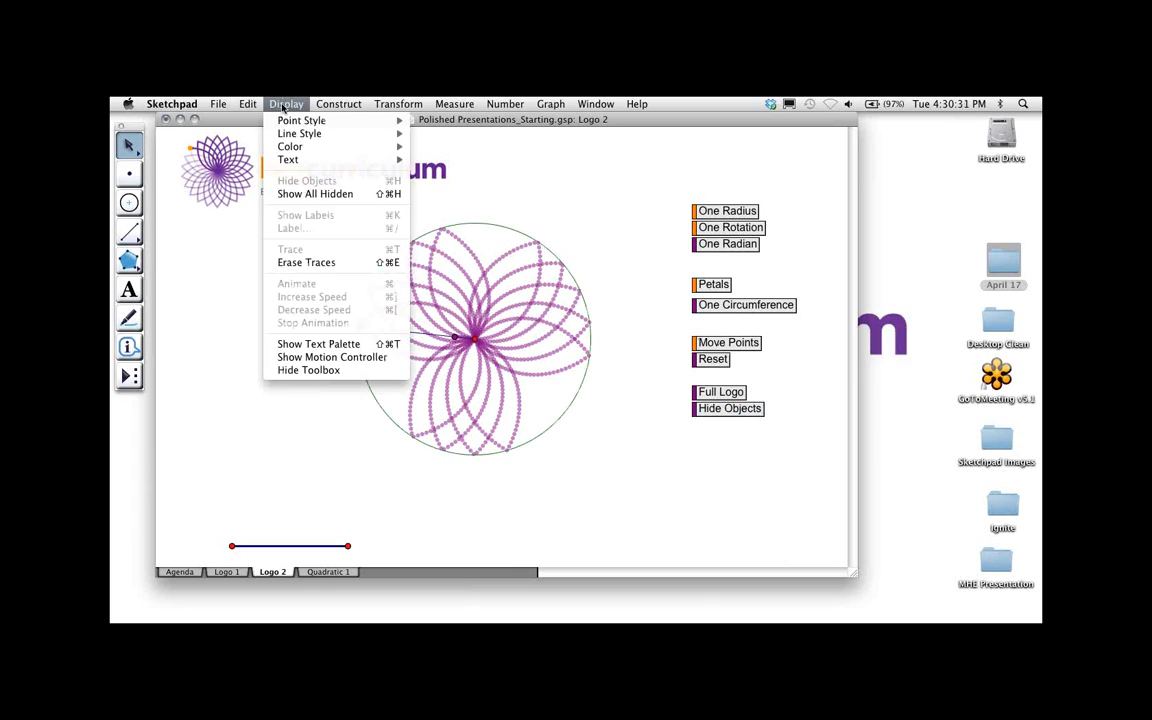
{"action": "left_click", "coordinate": [308, 262]}
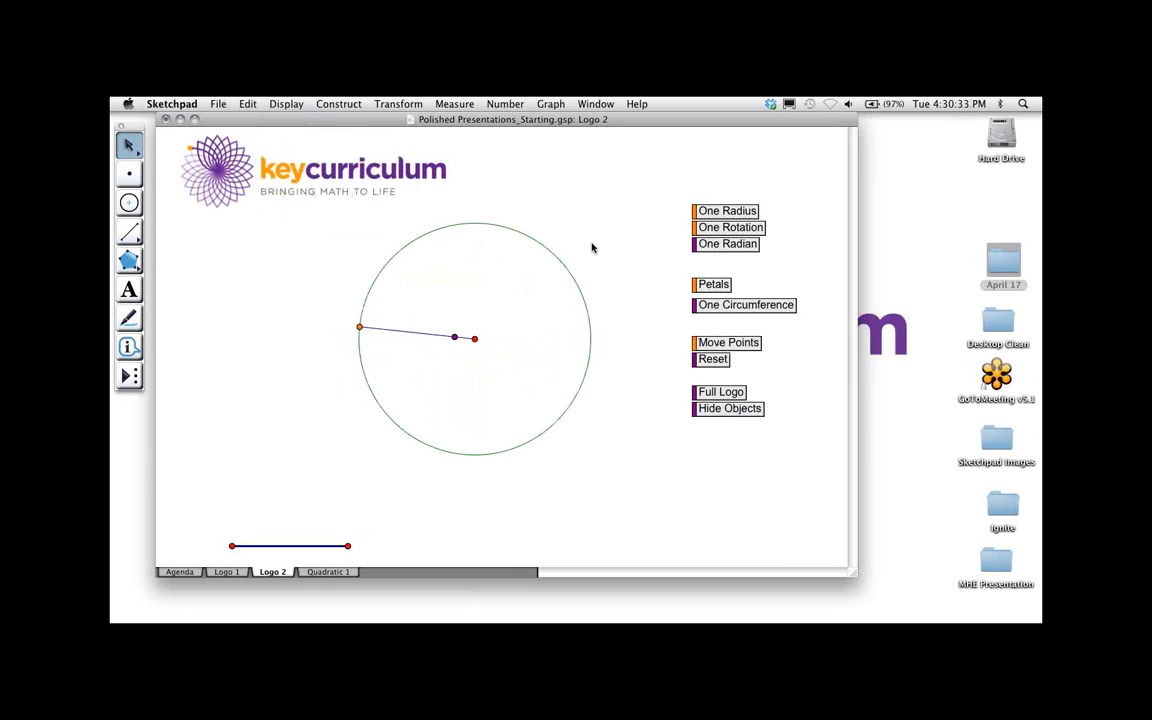
Construct the locus of the purple point on the radius as the orange point travels around the circle, and hide it
{"action": "left_click", "coordinate": [454, 337]}
{"action": "left_click", "coordinate": [338, 104]}
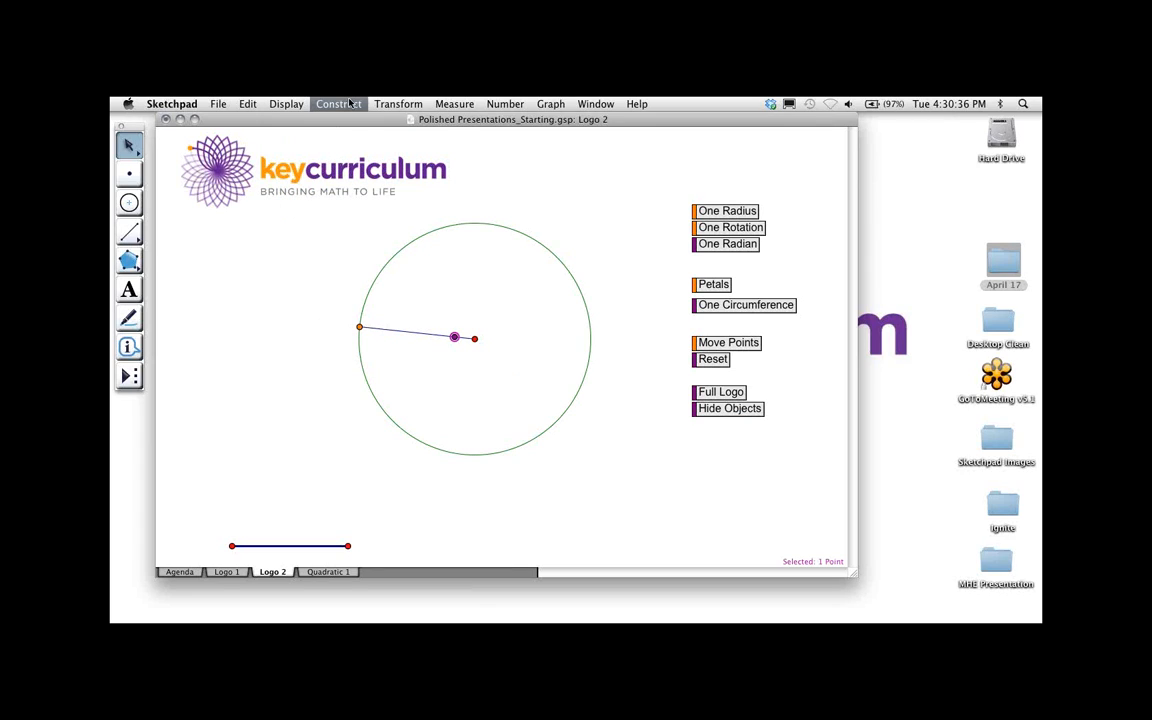
{"action": "left_click", "coordinate": [387, 259]}
{"action": "left_click", "coordinate": [359, 325]}
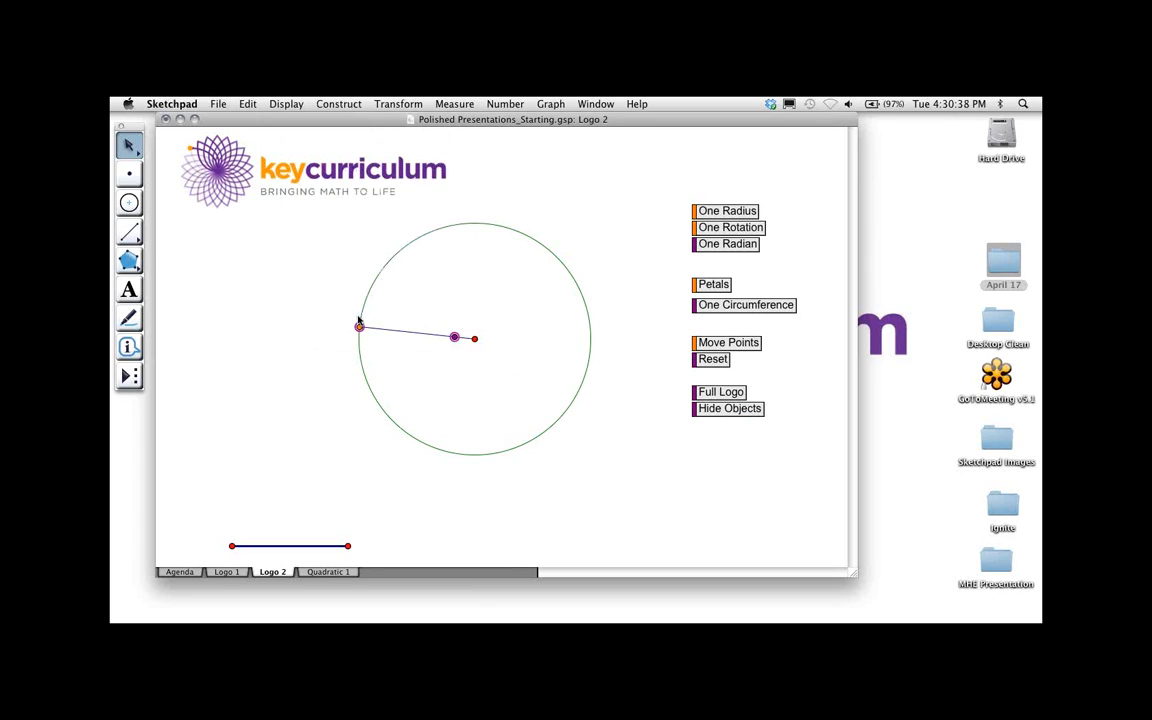
{"action": "left_click", "coordinate": [338, 104]}
{"action": "left_click", "coordinate": [371, 336]}
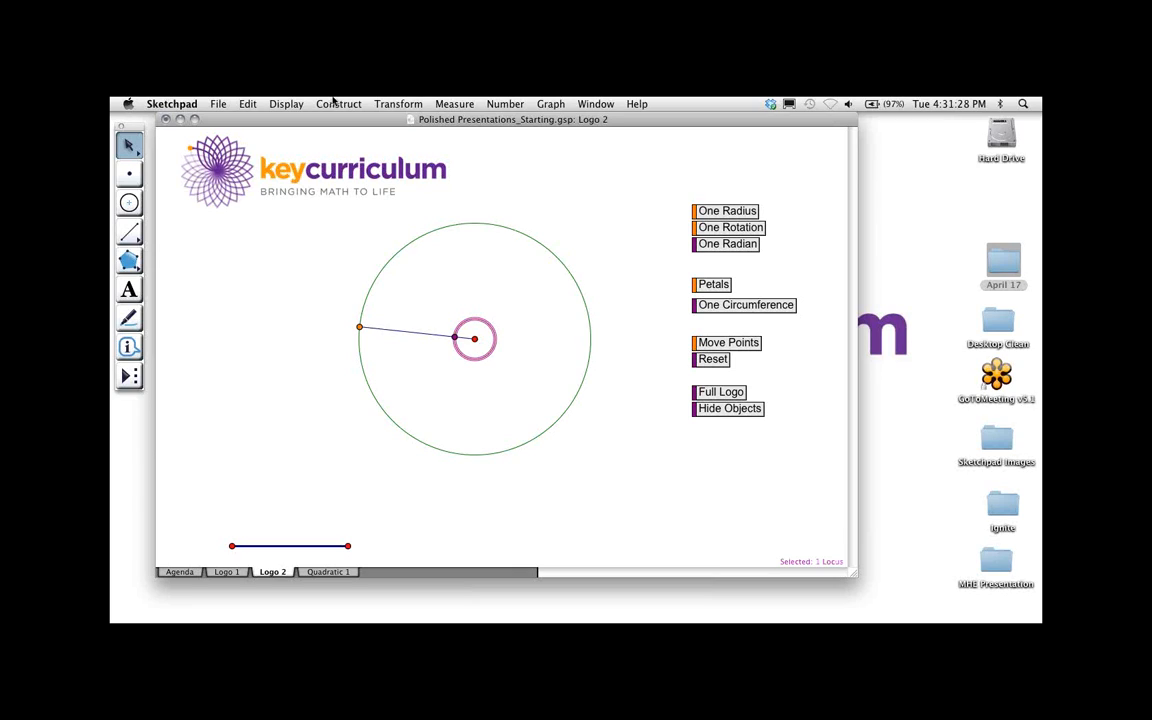
{"action": "key", "text": "super+h"}
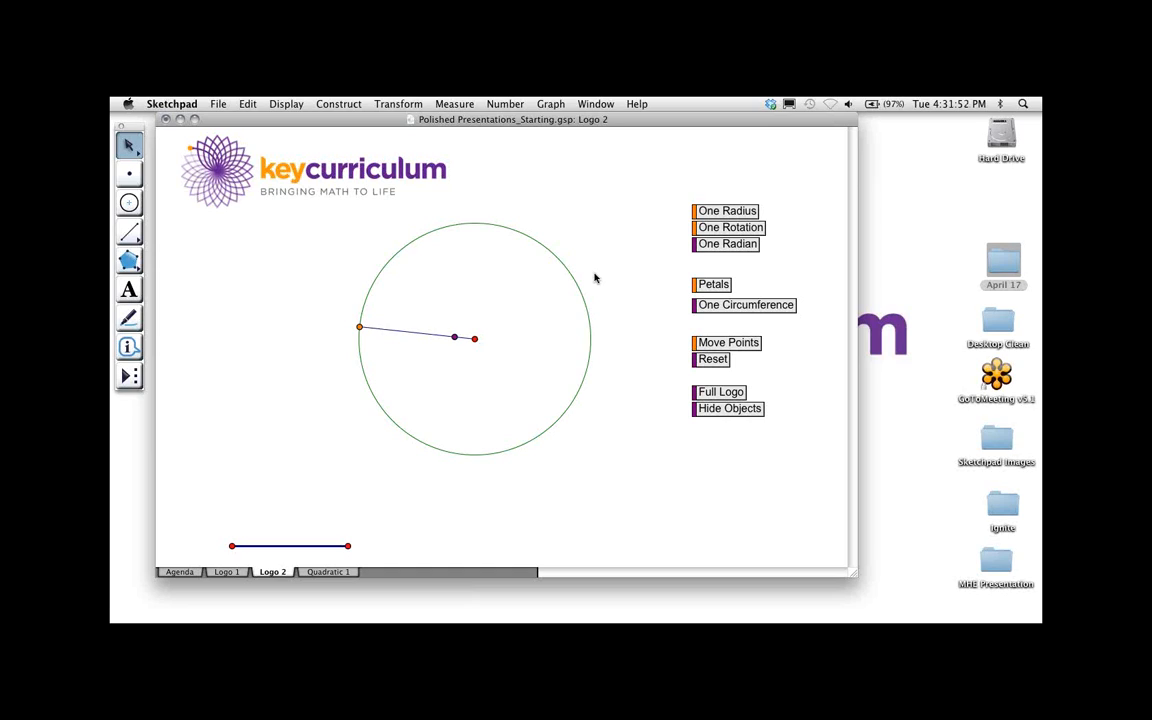
On the Quadratic 1 page, draw a horizontal line across the lower part with the Line tool
{"action": "left_click", "coordinate": [330, 572]}
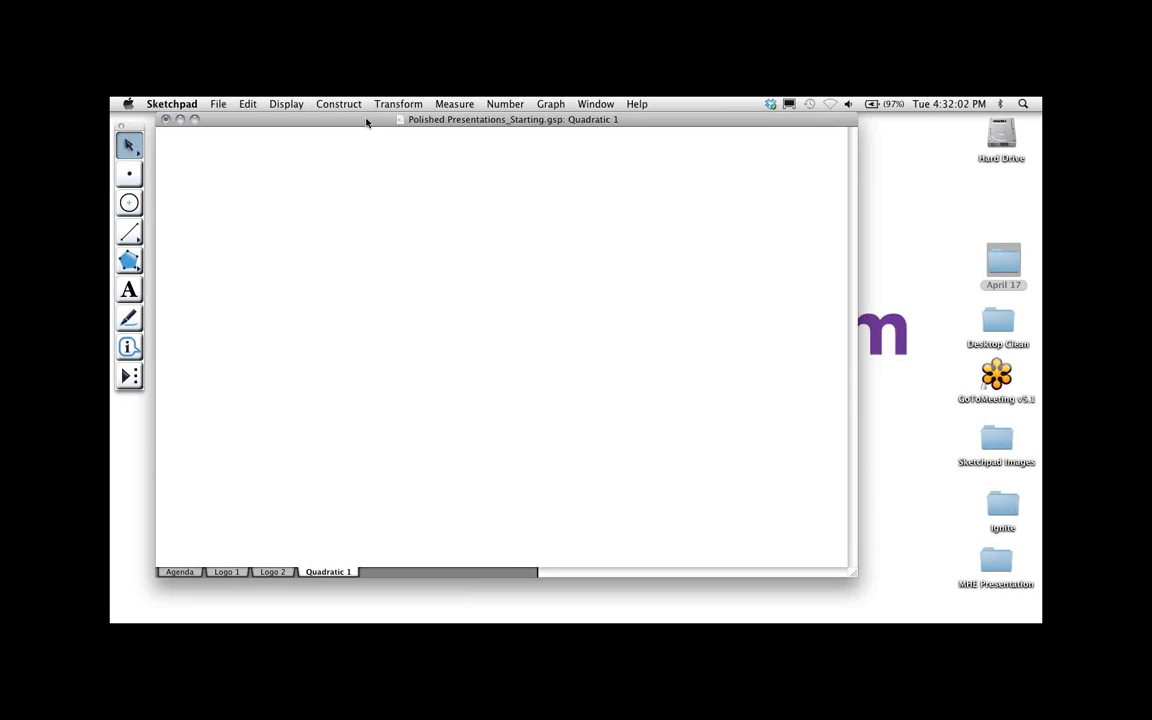
{"action": "left_click_drag", "start_coordinate": [366, 122], "coordinate": [367, 122]}
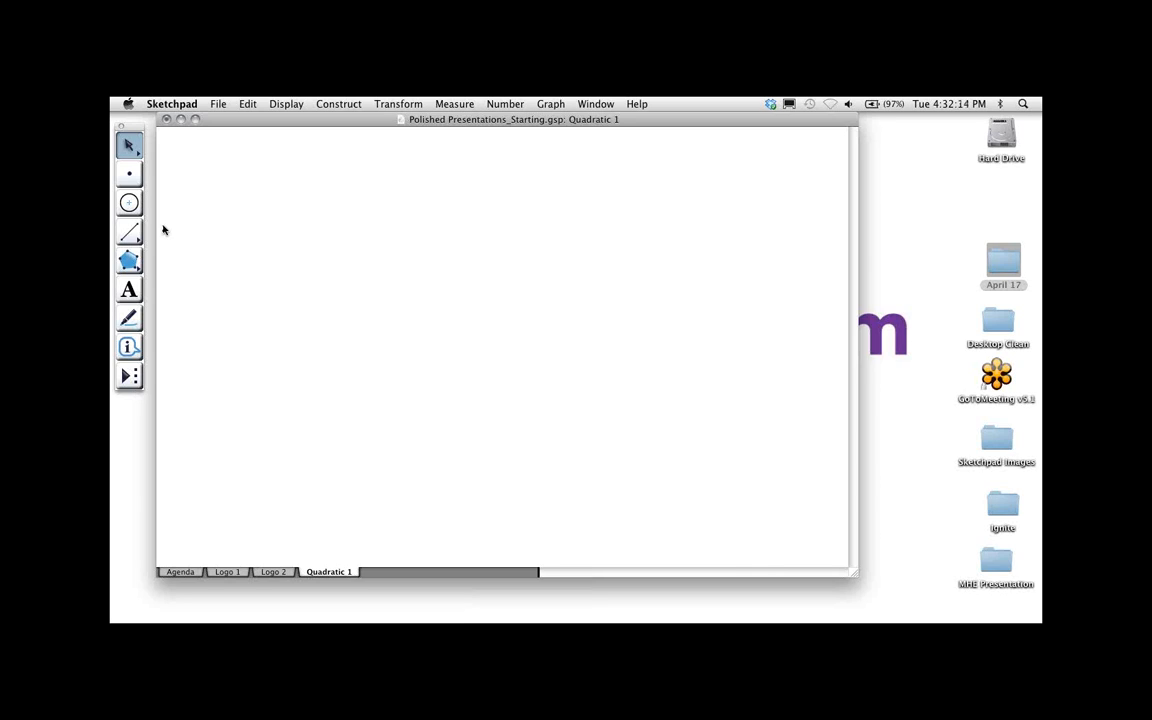
{"action": "left_click", "coordinate": [131, 238]}
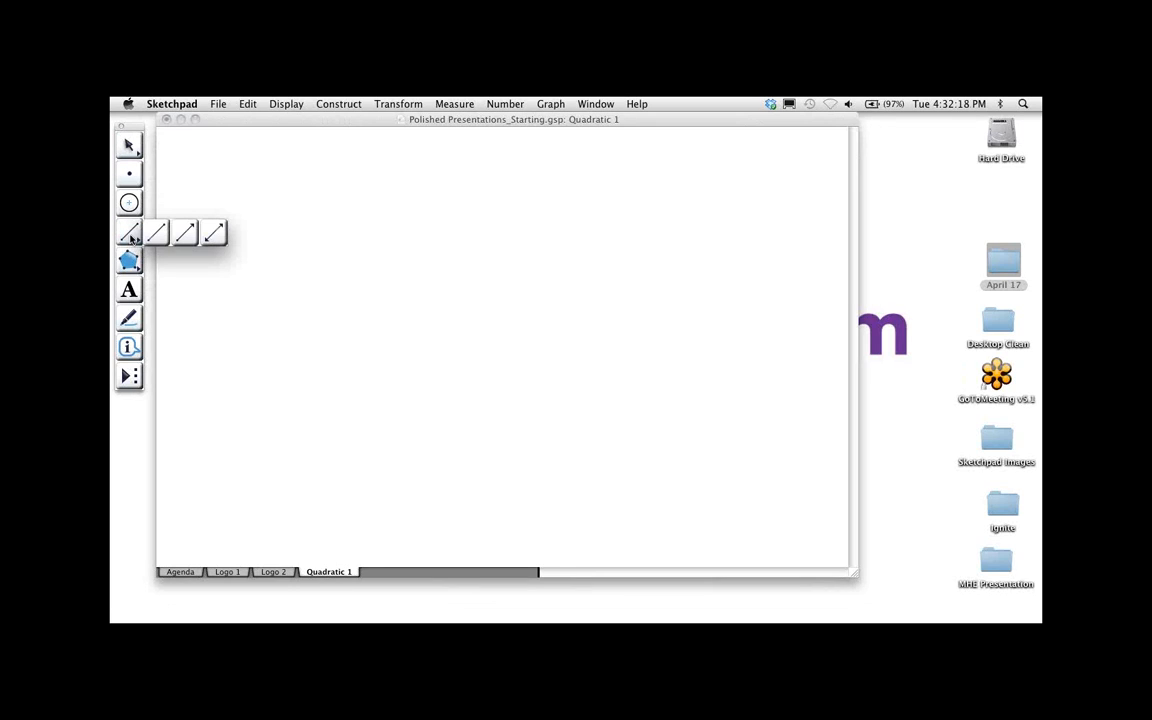
{"action": "left_click_drag", "start_coordinate": [131, 238], "coordinate": [222, 240]}
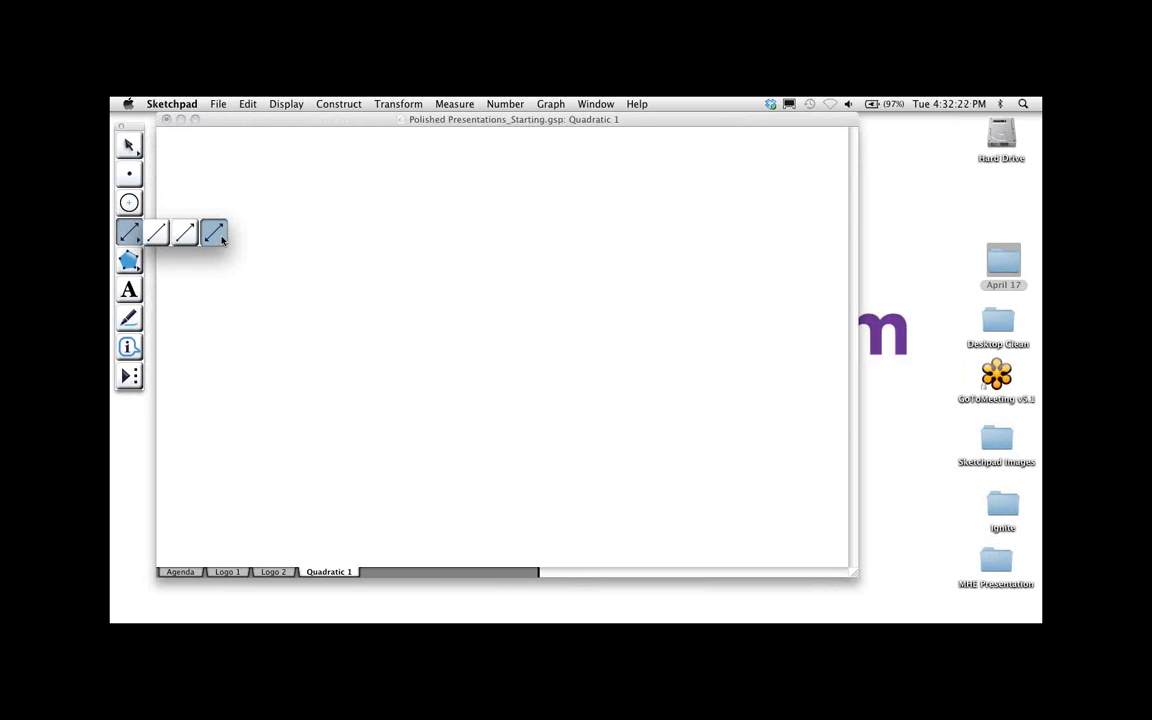
{"action": "left_click_drag", "start_coordinate": [222, 240], "coordinate": [222, 240]}
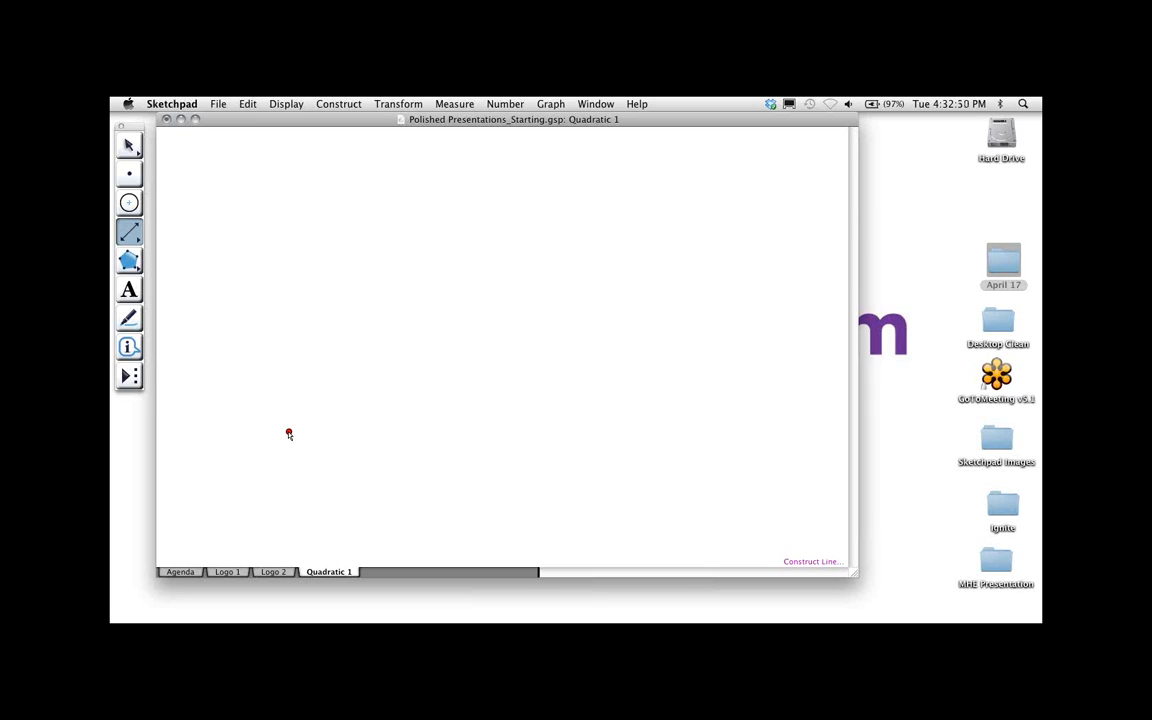
{"action": "left_click_drag", "start_coordinate": [289, 434], "coordinate": [343, 433]}
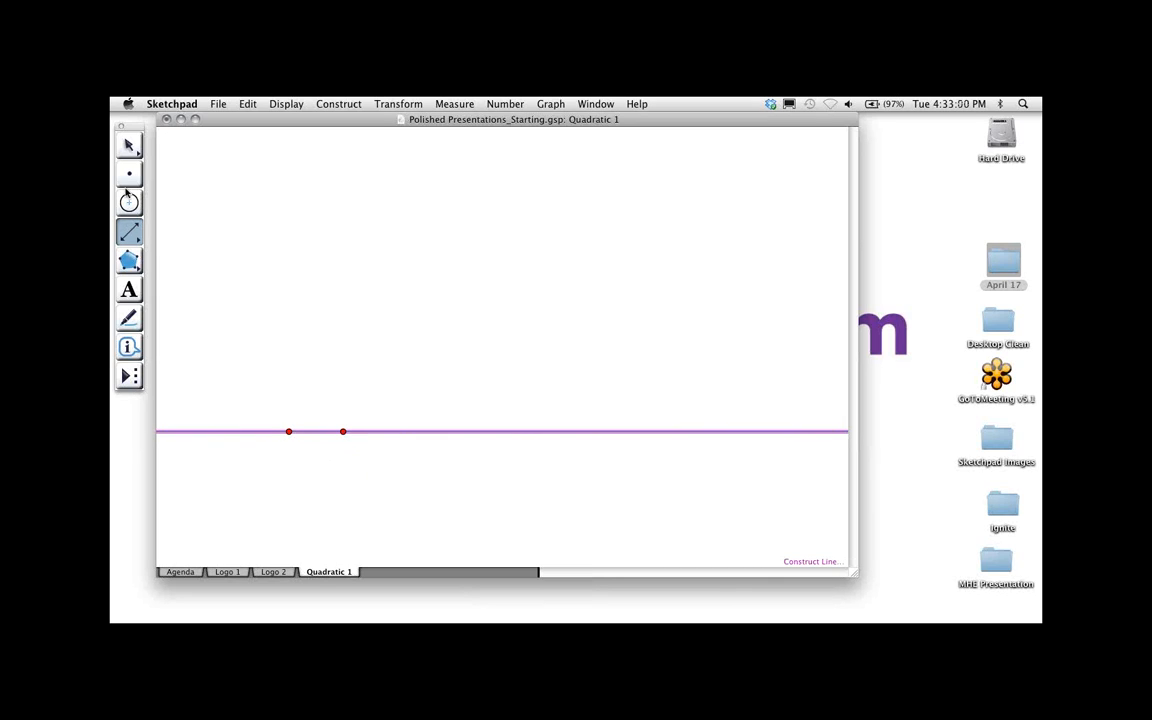
Construct a third point on the horizontal line, to the right of its two defining points
{"action": "left_click", "coordinate": [129, 174]}
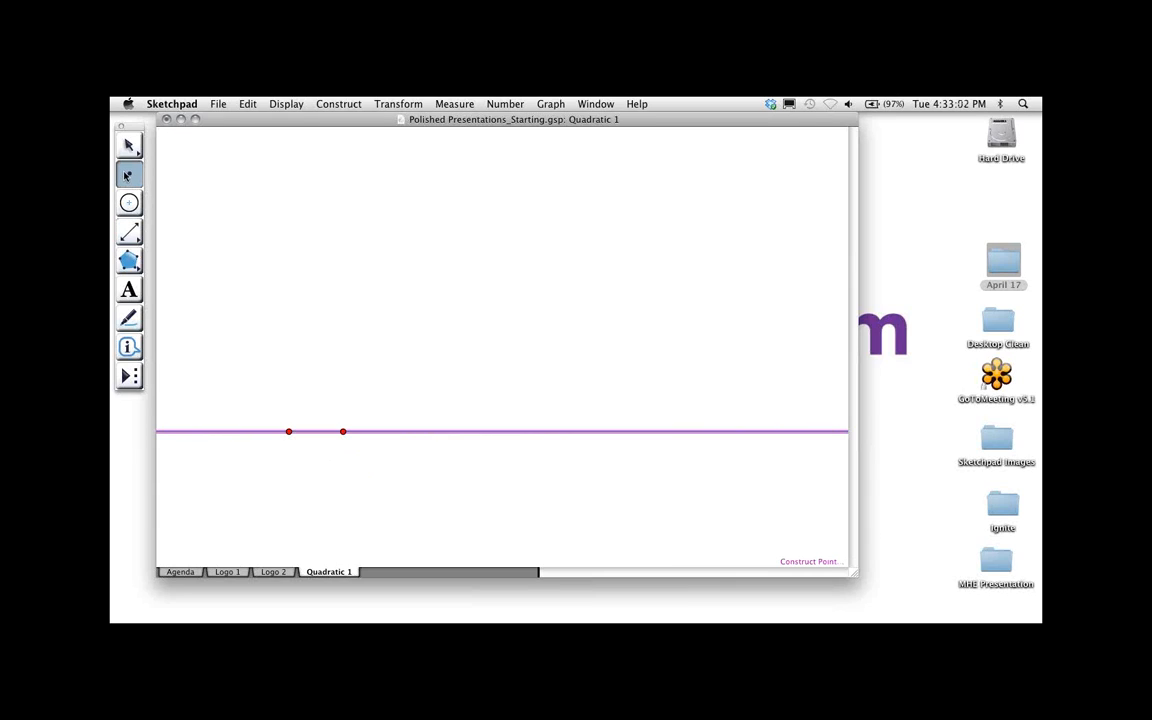
{"action": "left_click", "coordinate": [402, 369]}
{"action": "left_click", "coordinate": [398, 432]}
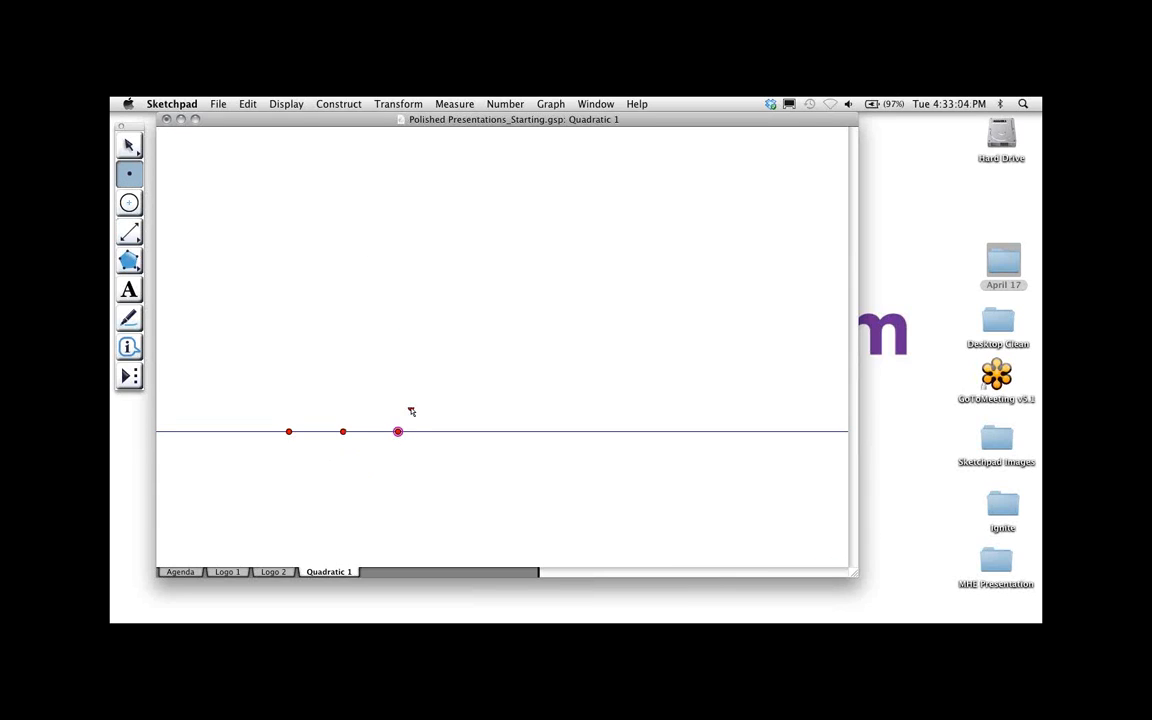
Measure the value of the third point on the line and move that point to about 1.89
{"action": "left_click", "coordinate": [125, 143]}
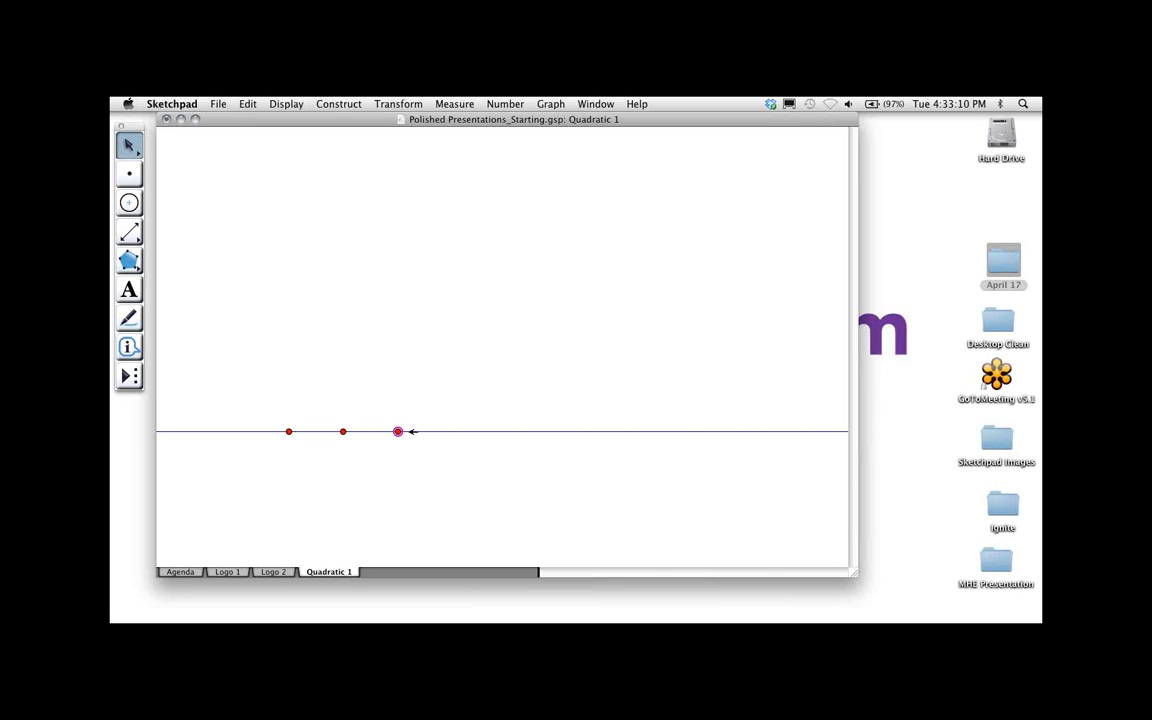
{"action": "left_click", "coordinate": [452, 103]}
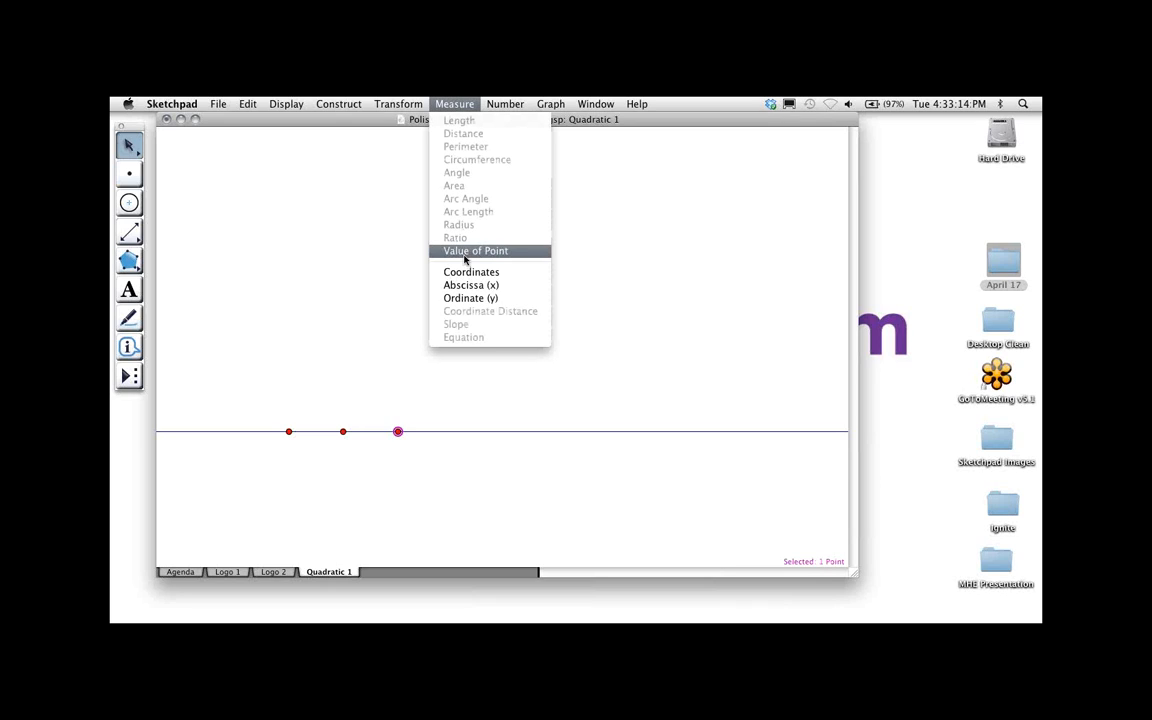
{"action": "left_click", "coordinate": [448, 432]}
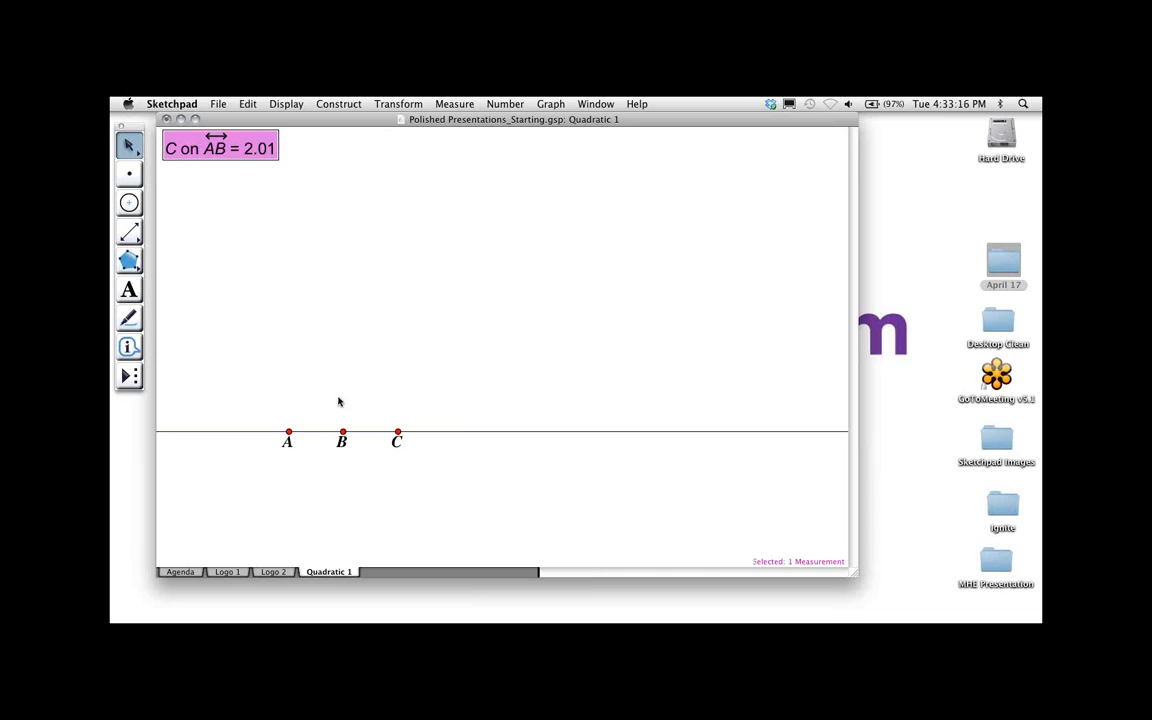
{"action": "left_click", "coordinate": [391, 424]}
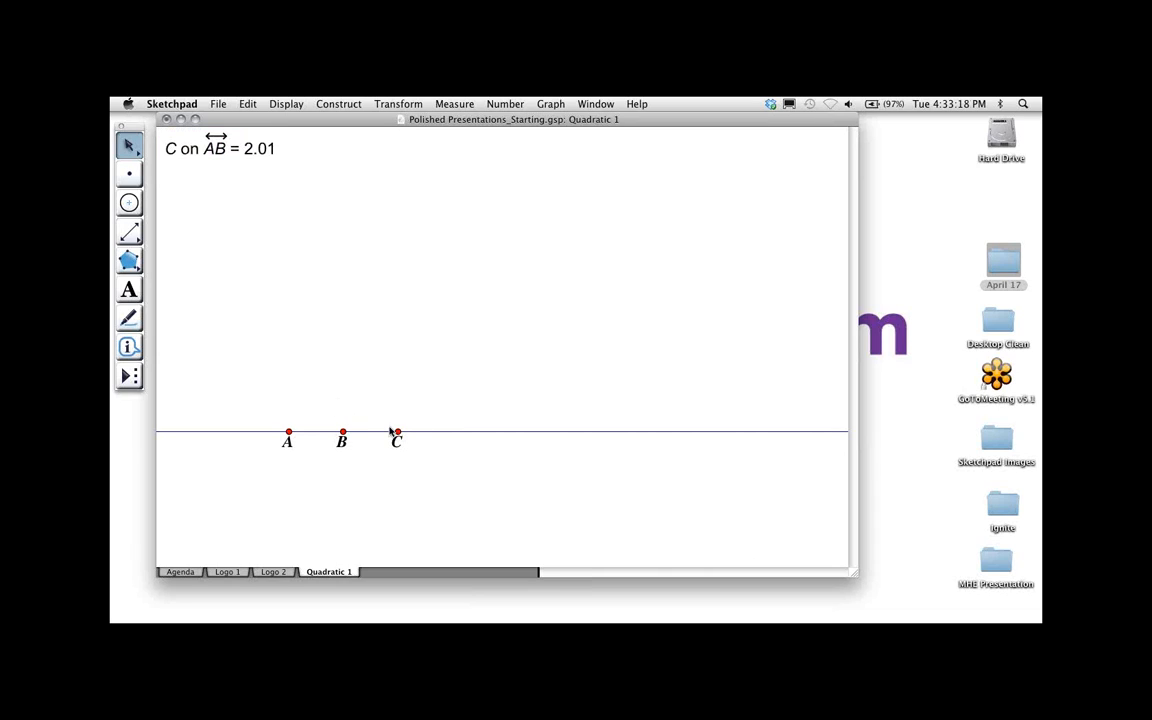
{"action": "mouse_move", "coordinate": [399, 432]}
{"action": "left_mouse_down"}
{"action": "mouse_move", "coordinate": [241, 433]}
{"action": "mouse_move", "coordinate": [444, 433]}
{"action": "mouse_move", "coordinate": [241, 433]}
{"action": "mouse_move", "coordinate": [401, 433]}
{"action": "mouse_move", "coordinate": [391, 433]}
{"action": "left_mouse_up"}
Duplicate the line with its three points and value measurement, and place the copy just below the originals
{"action": "left_click_drag", "start_coordinate": [240, 414], "coordinate": [486, 442]}
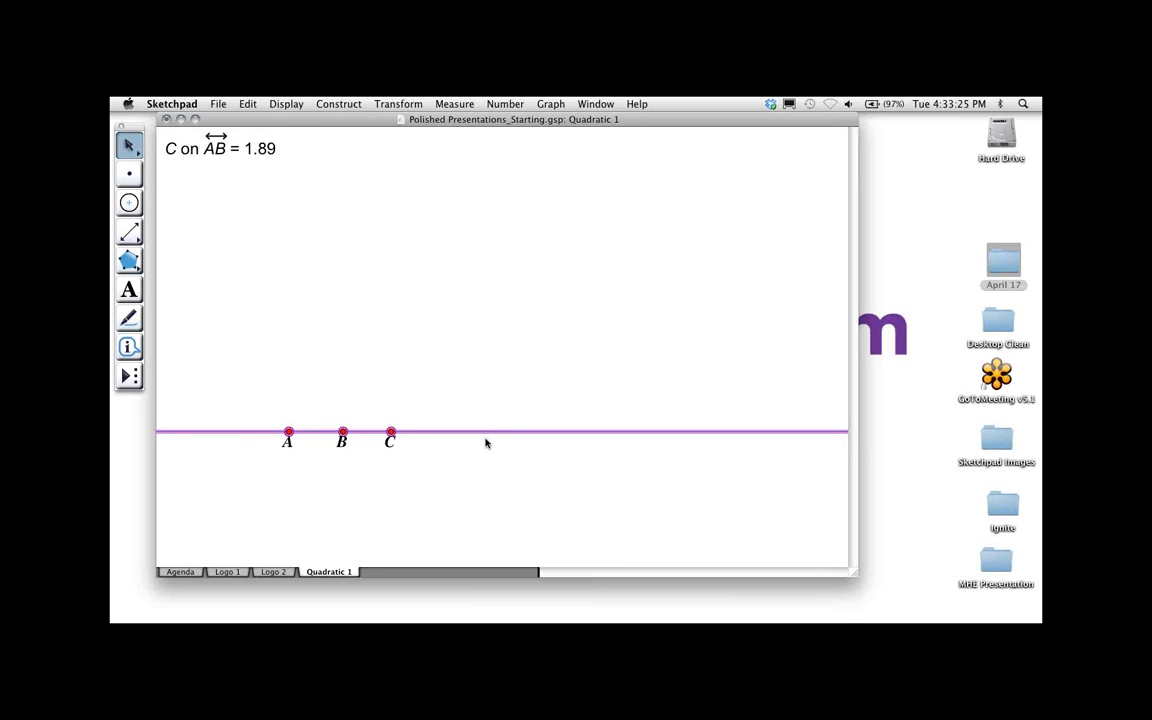
{"action": "left_click", "coordinate": [245, 148], "text": "shift"}
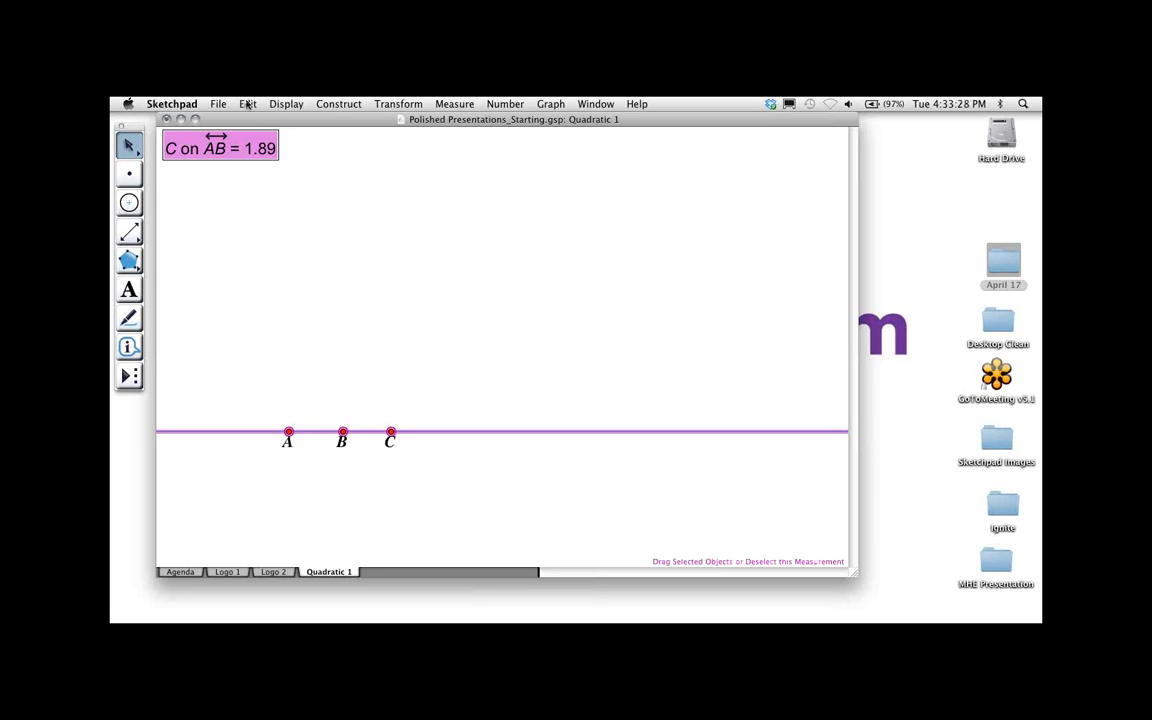
{"action": "left_click", "coordinate": [247, 104]}
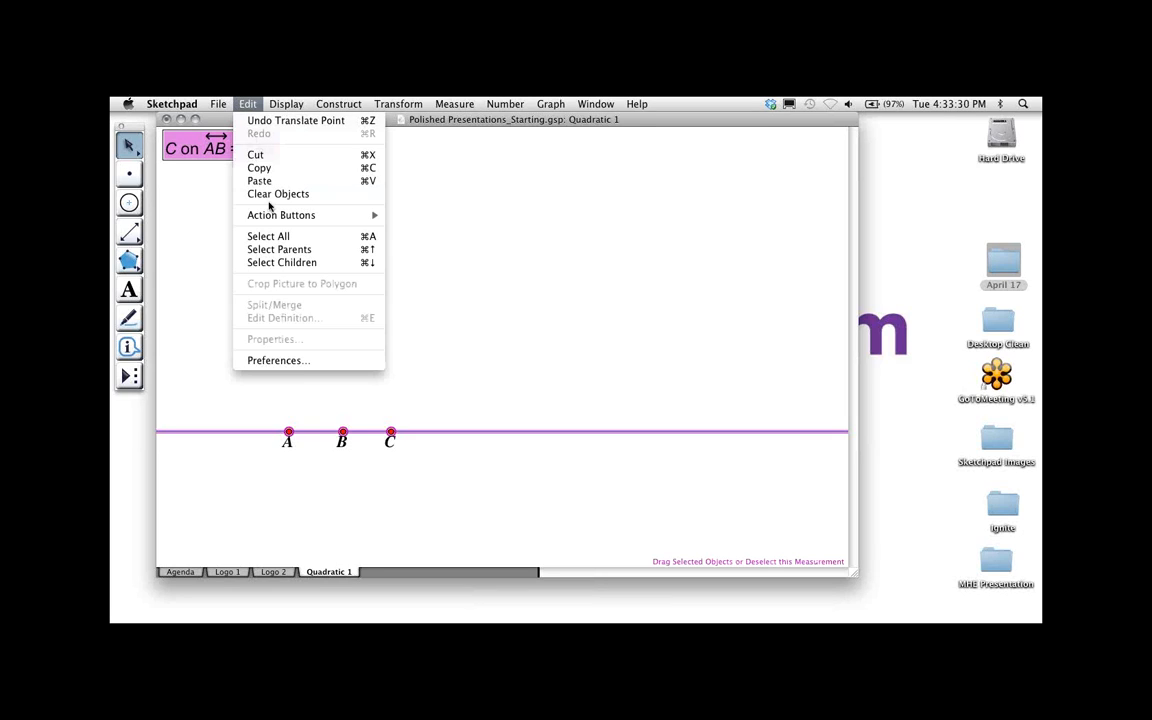
{"action": "left_click", "coordinate": [262, 167]}
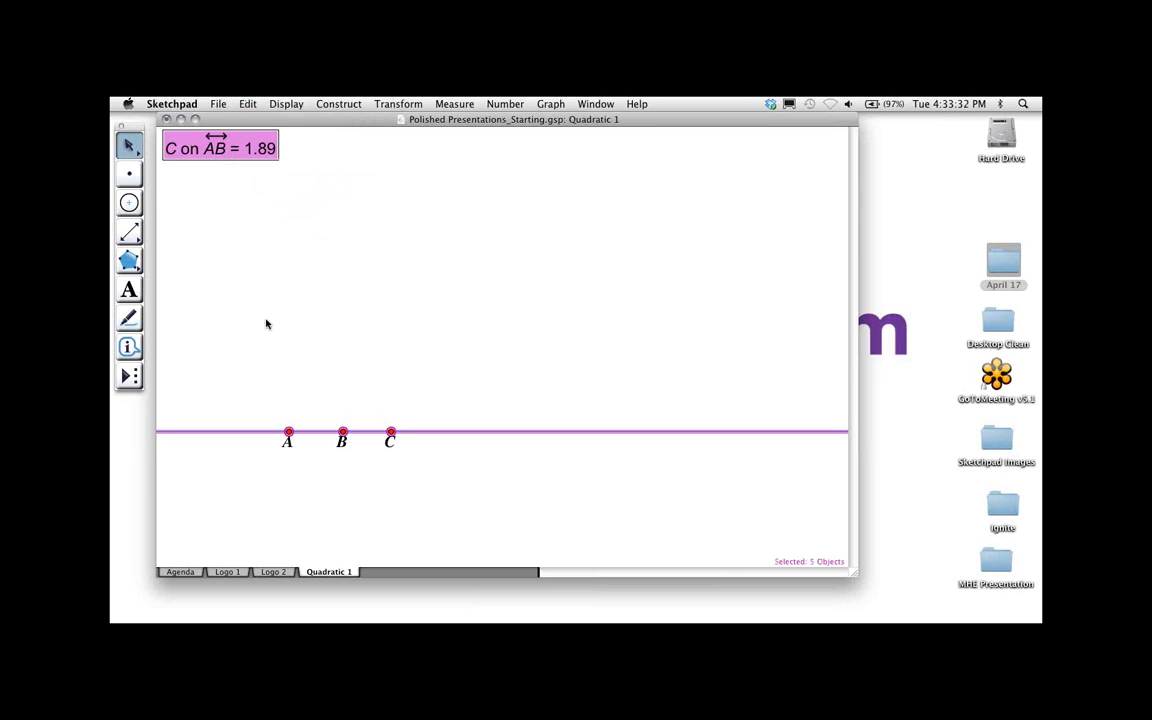
{"action": "left_click", "coordinate": [247, 104]}
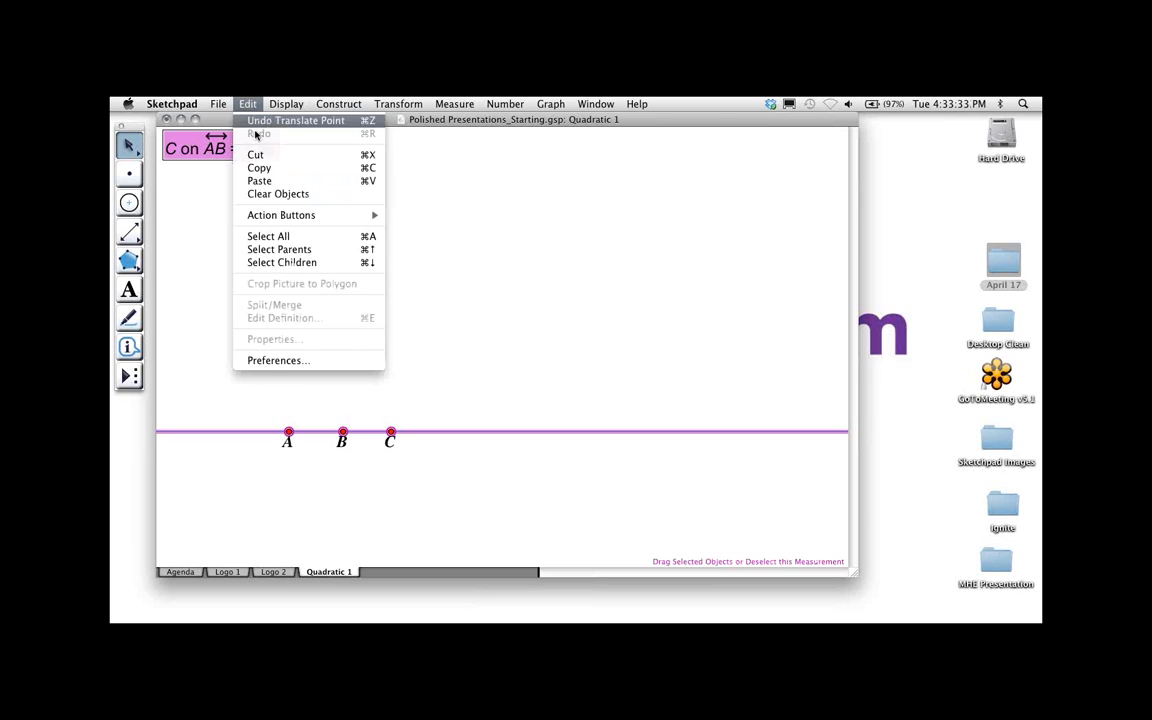
{"action": "left_click", "coordinate": [262, 181]}
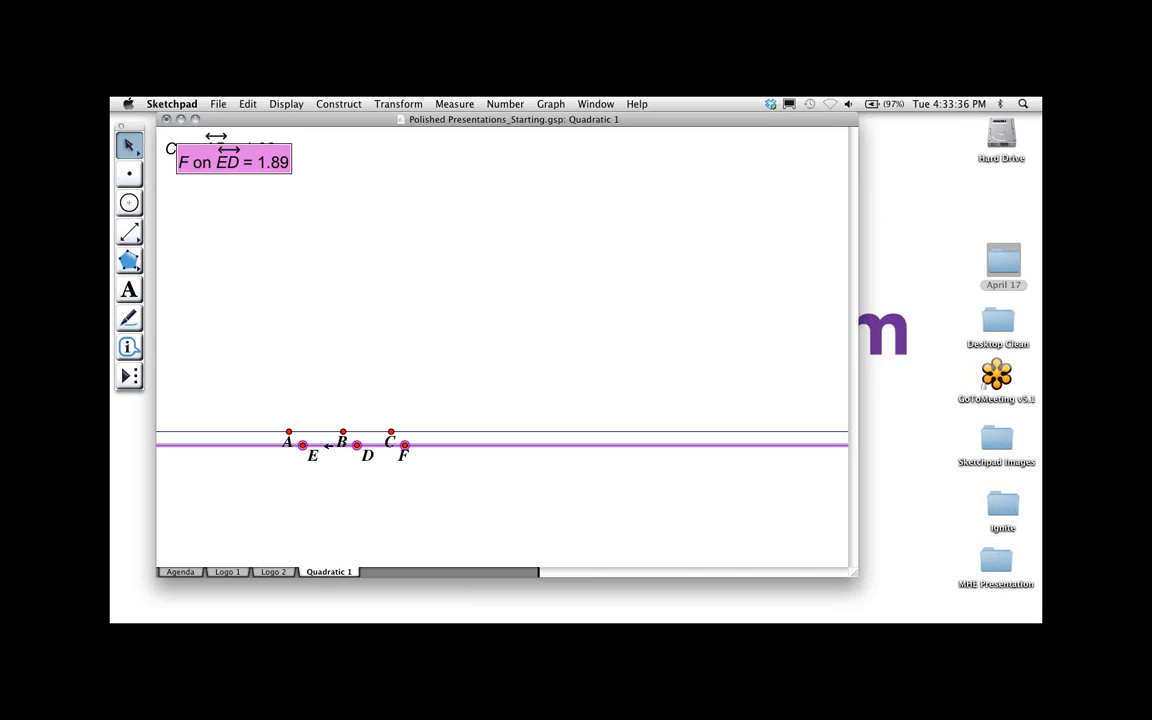
{"action": "left_click_drag", "start_coordinate": [325, 445], "coordinate": [309, 469]}
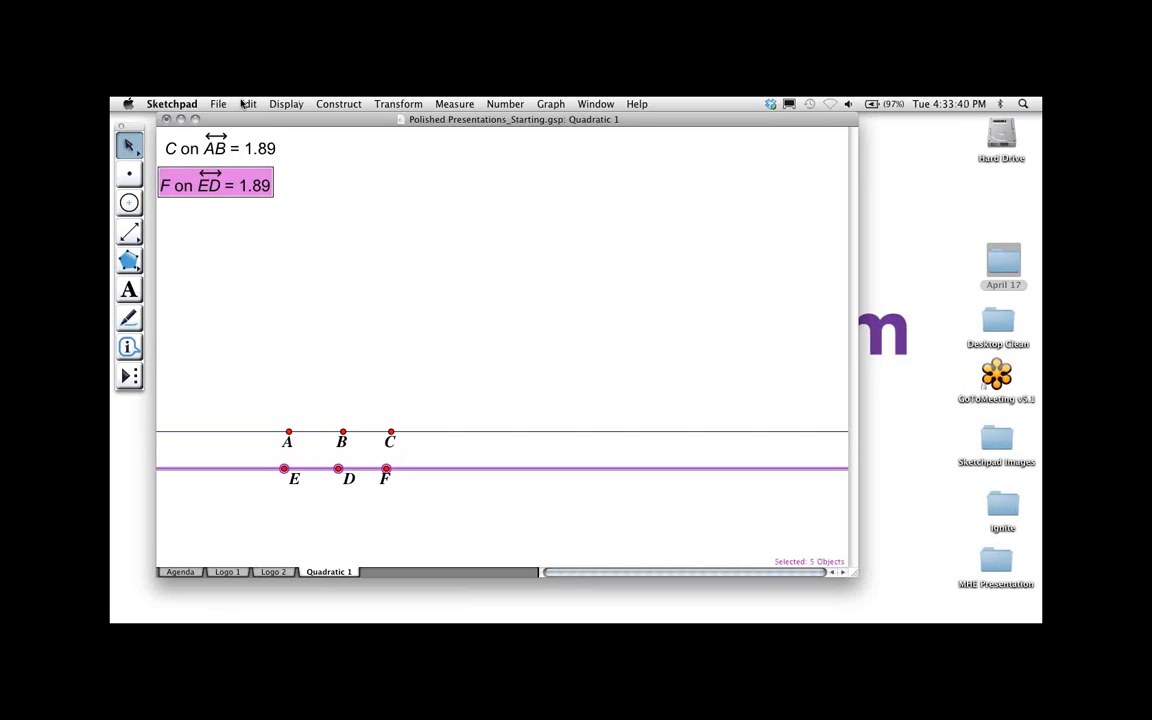
{"action": "left_click", "coordinate": [319, 329]}
Paste a second copy of the line, points and measurement, and place it below the first copy
{"action": "left_click", "coordinate": [245, 104]}
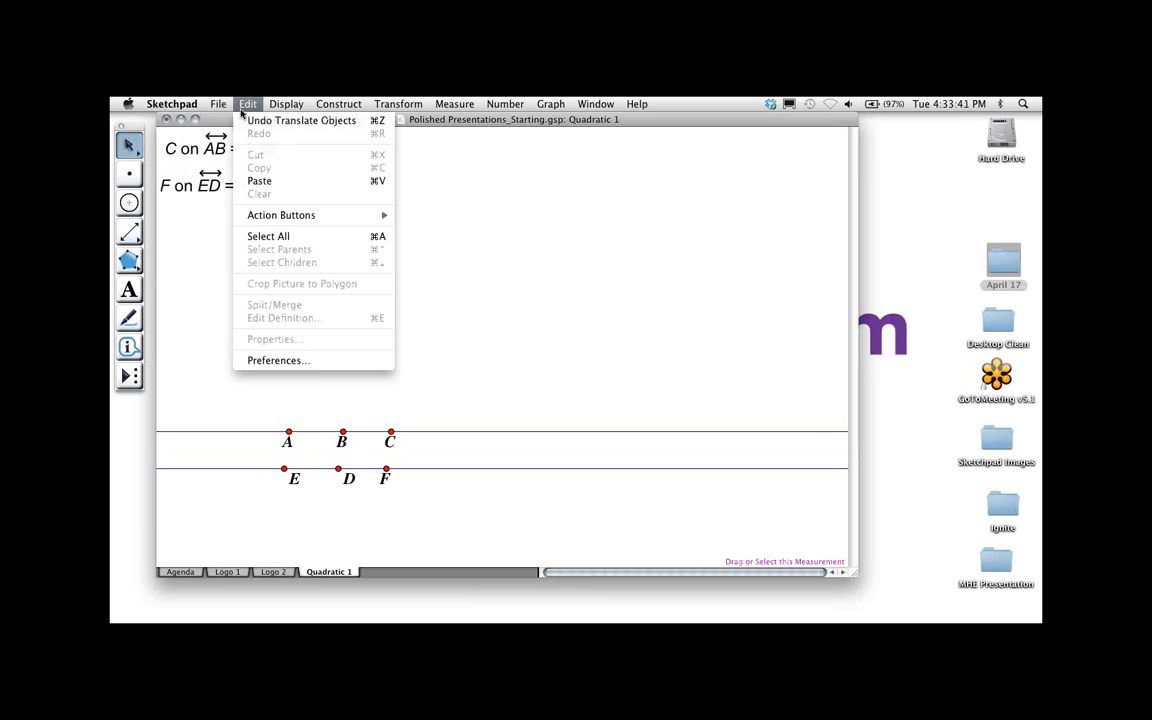
{"action": "left_click", "coordinate": [259, 182]}
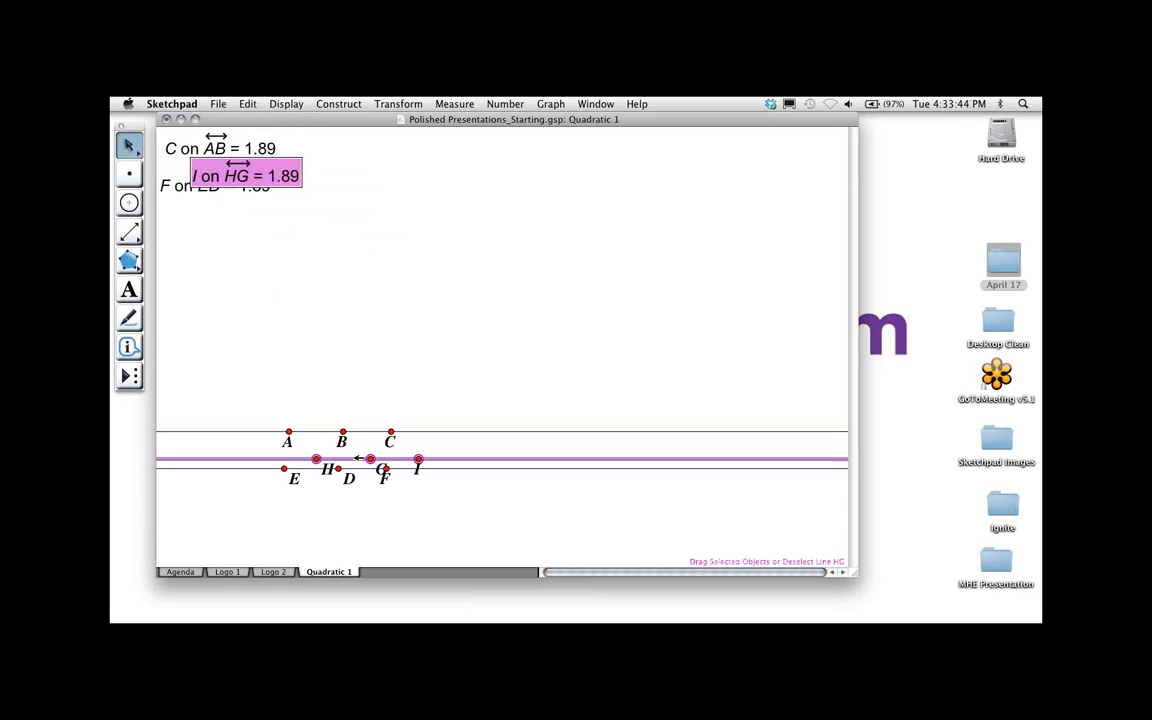
{"action": "left_click_drag", "start_coordinate": [357, 458], "coordinate": [324, 500]}
{"action": "left_click", "coordinate": [376, 440]}
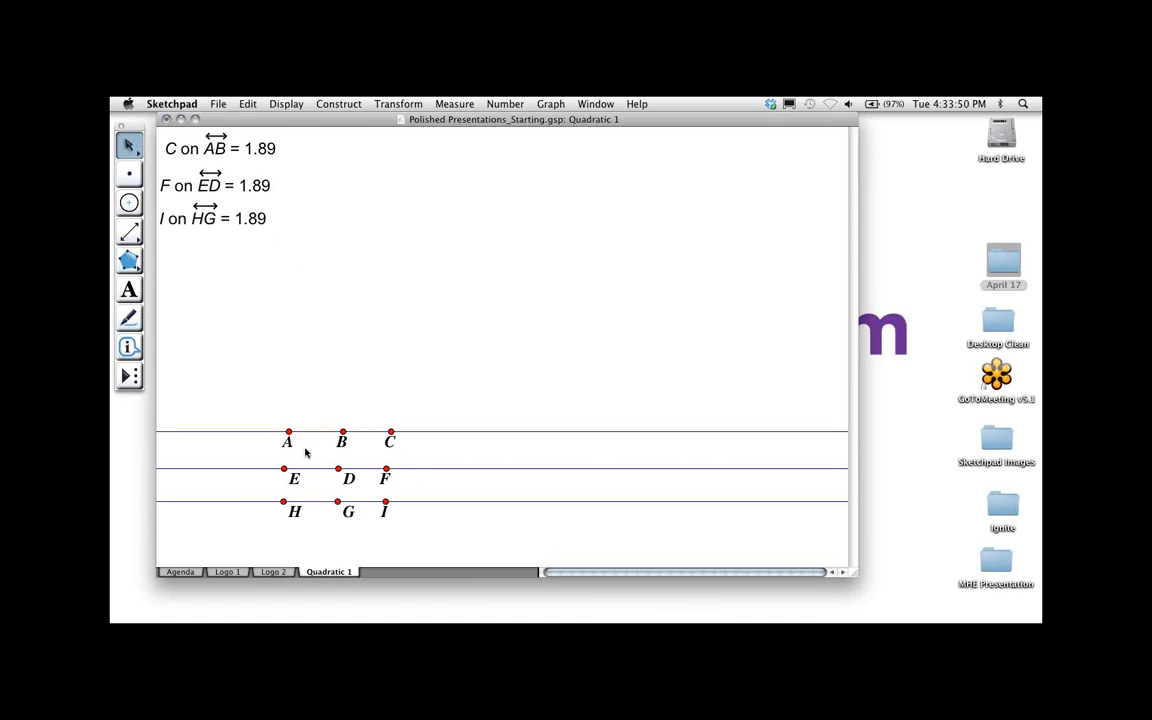
Move lines ED and HG slightly down to space the three number lines more evenly
{"action": "left_click_drag", "start_coordinate": [310, 468], "coordinate": [316, 508]}
{"action": "left_click", "coordinate": [324, 490]}
{"action": "left_click", "coordinate": [313, 500]}
{"action": "left_click_drag", "start_coordinate": [323, 465], "coordinate": [323, 472]}
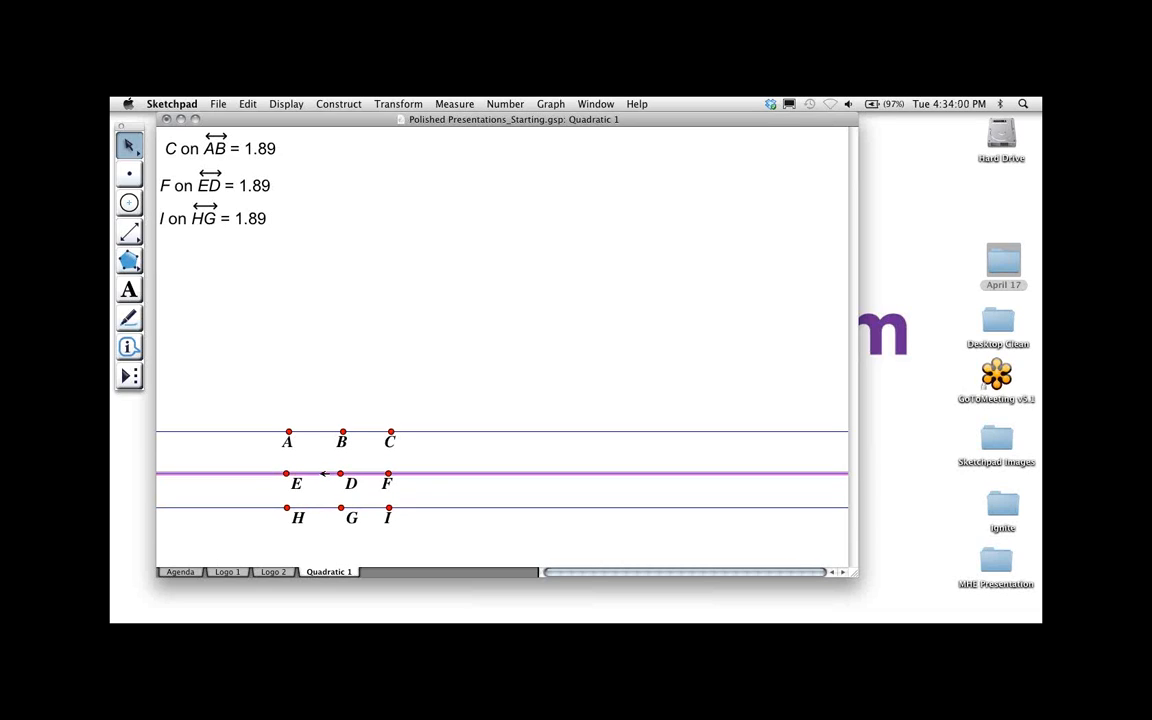
{"action": "left_click", "coordinate": [423, 453]}
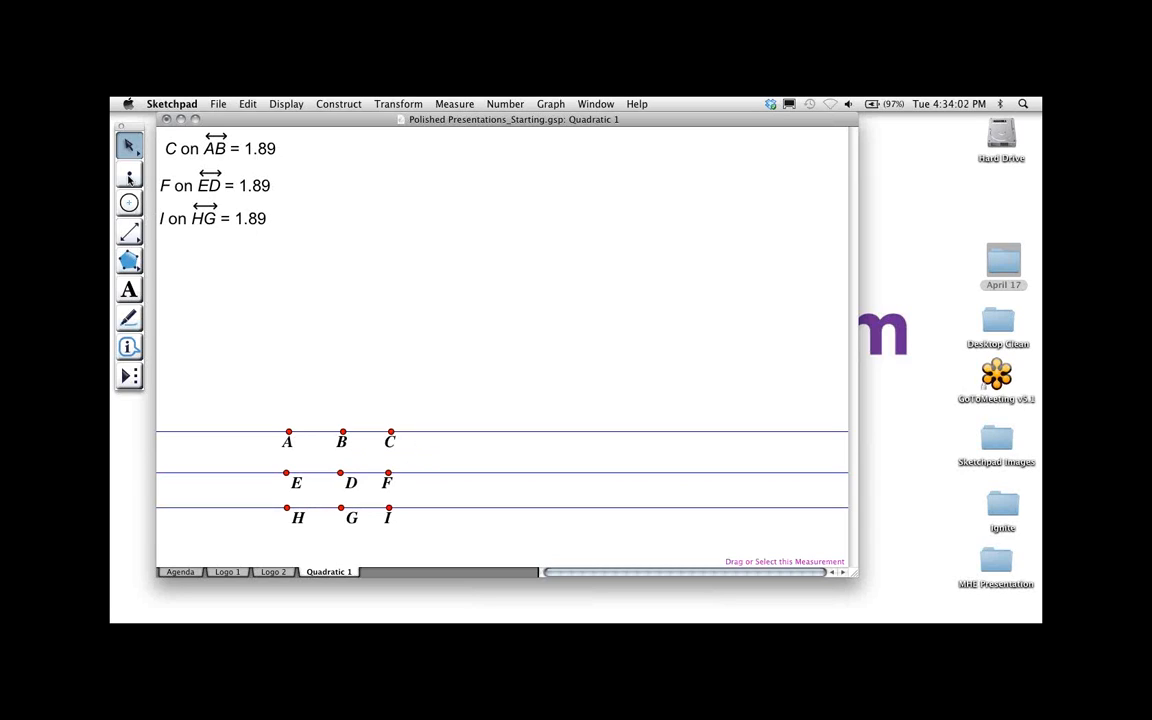
Relabel points C, F and I on the three lines as a, h and k
{"action": "left_click", "coordinate": [128, 287]}
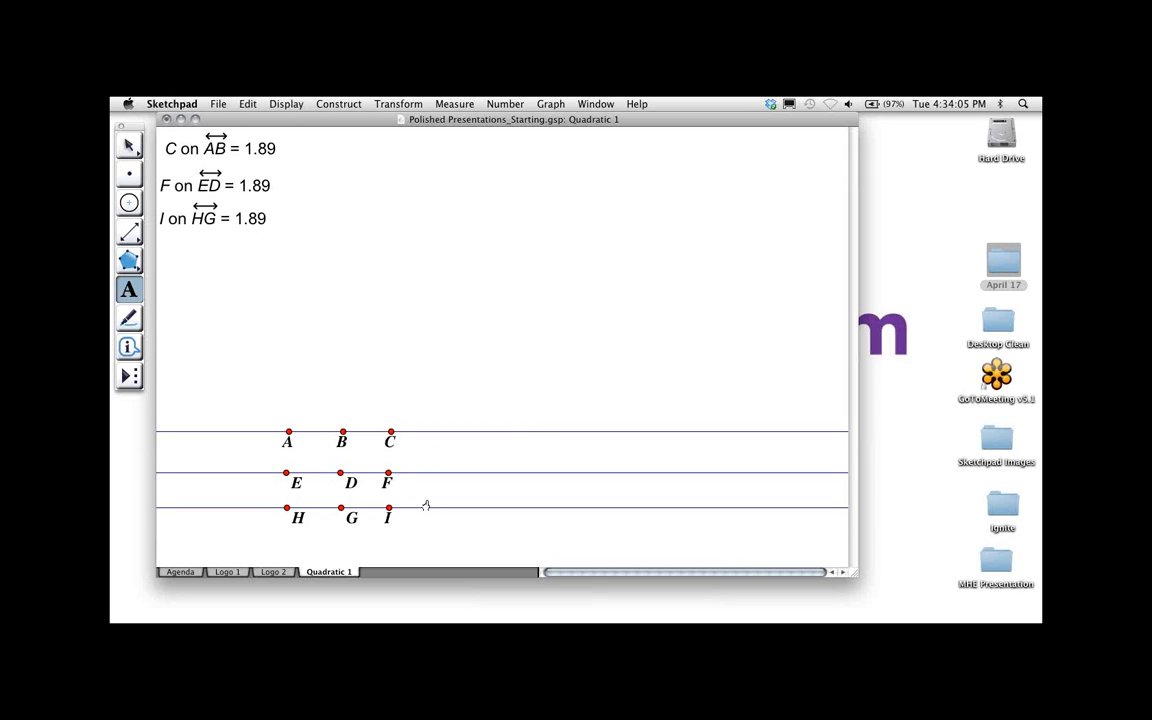
{"action": "double_click", "coordinate": [393, 445]}
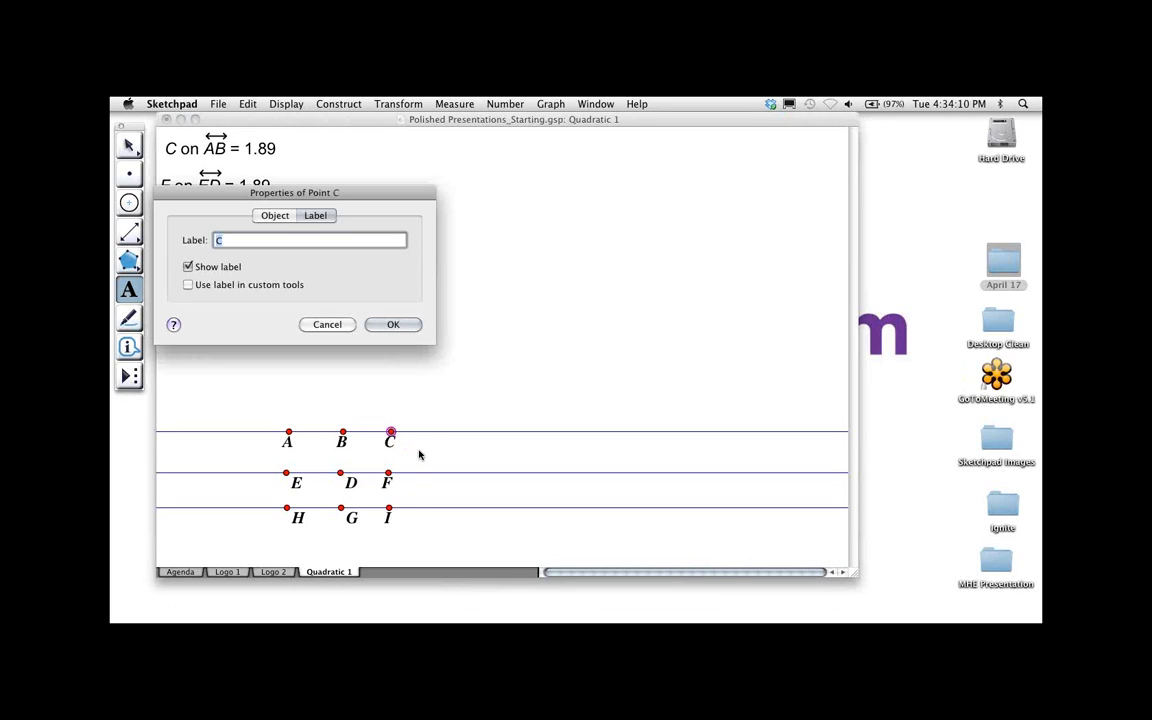
{"action": "type", "text": "a"}
{"action": "left_click", "coordinate": [390, 324]}
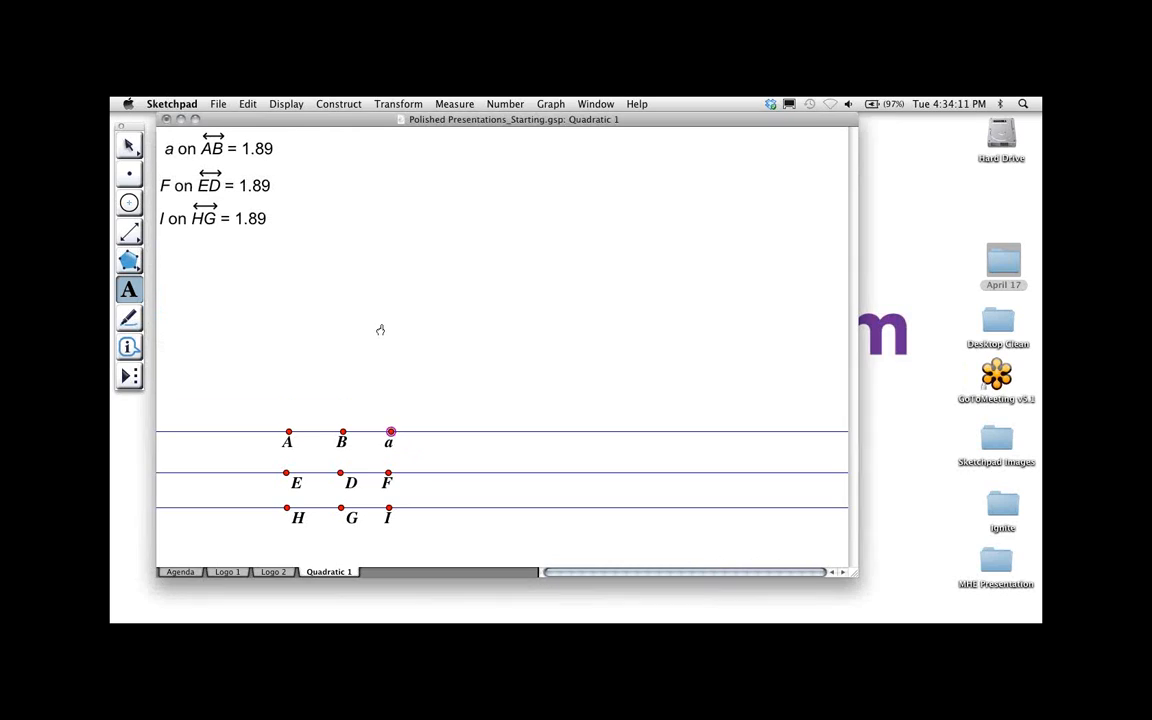
{"action": "double_click", "coordinate": [386, 484]}
{"action": "type", "text": "h"}
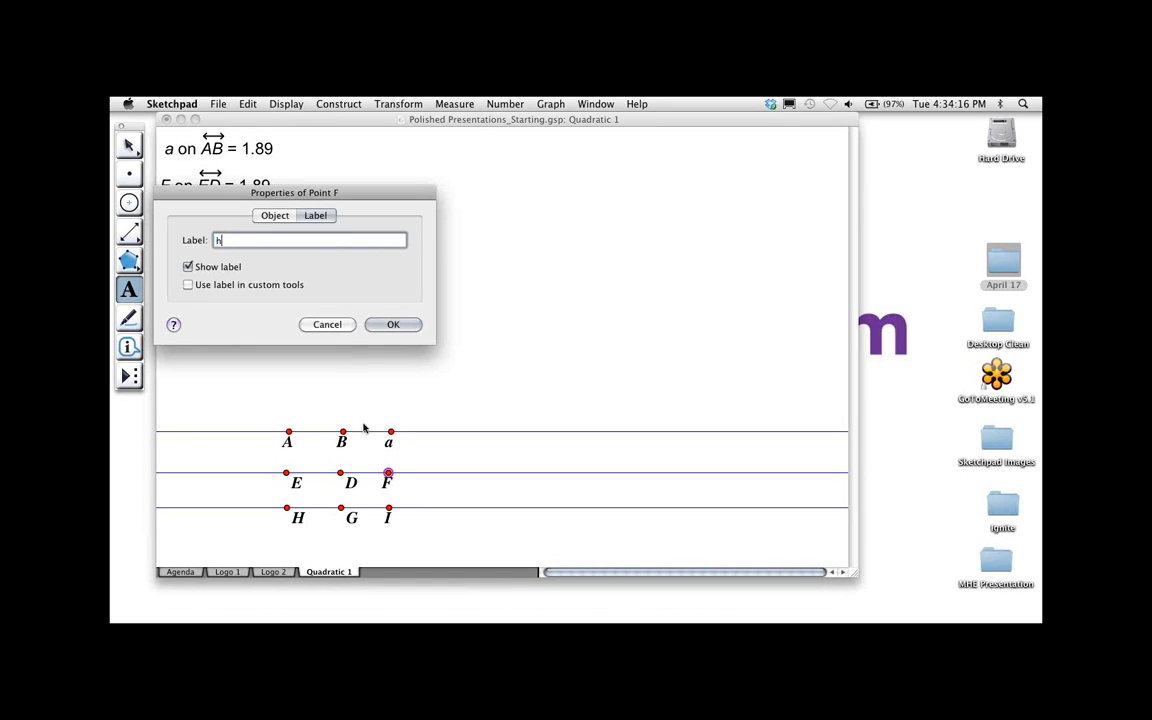
{"action": "left_click", "coordinate": [392, 324]}
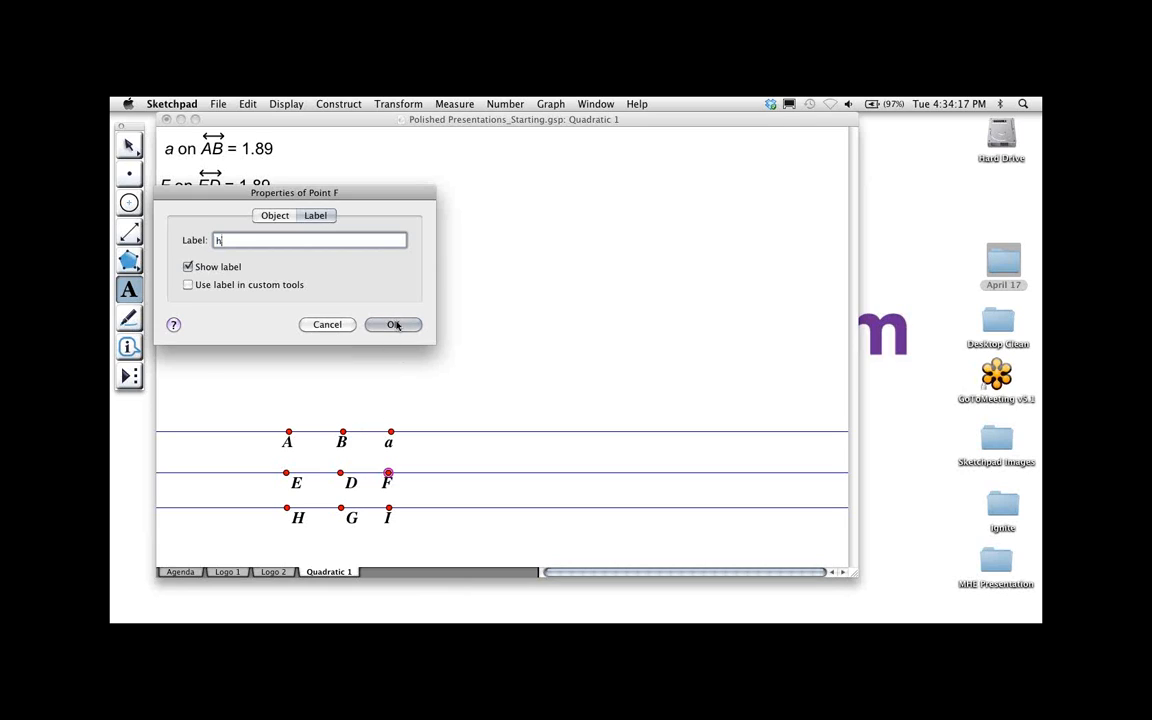
{"action": "double_click", "coordinate": [386, 519]}
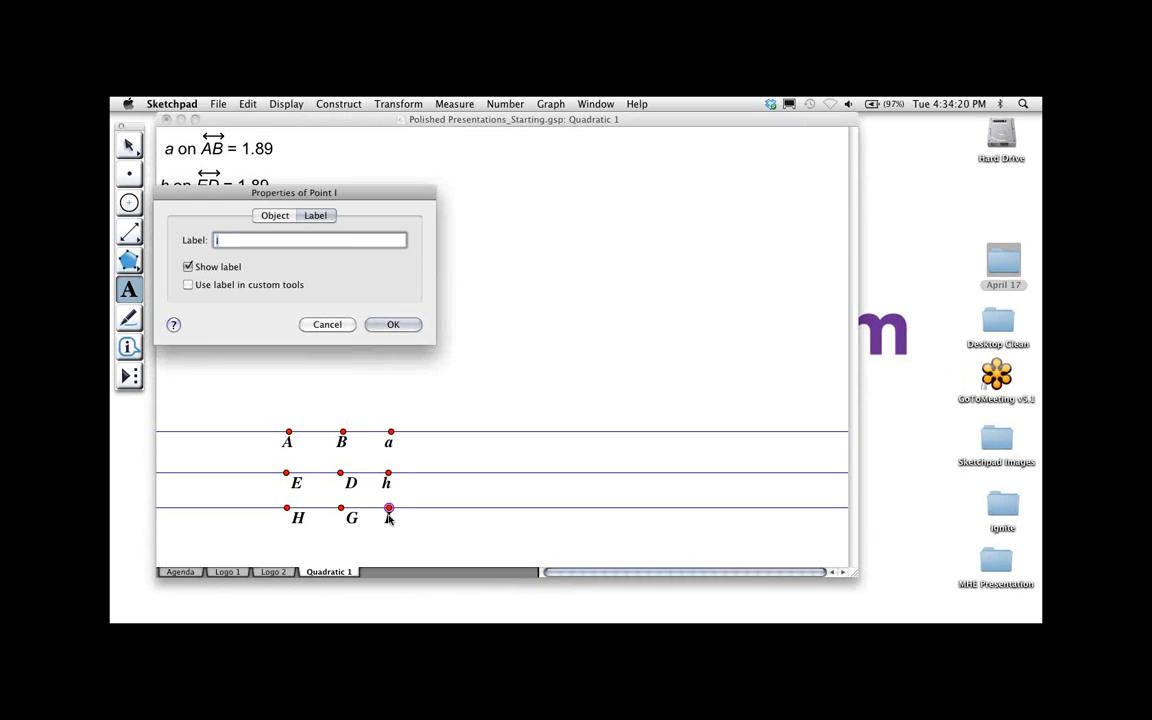
{"action": "type", "text": "k"}
{"action": "left_click", "coordinate": [392, 324]}
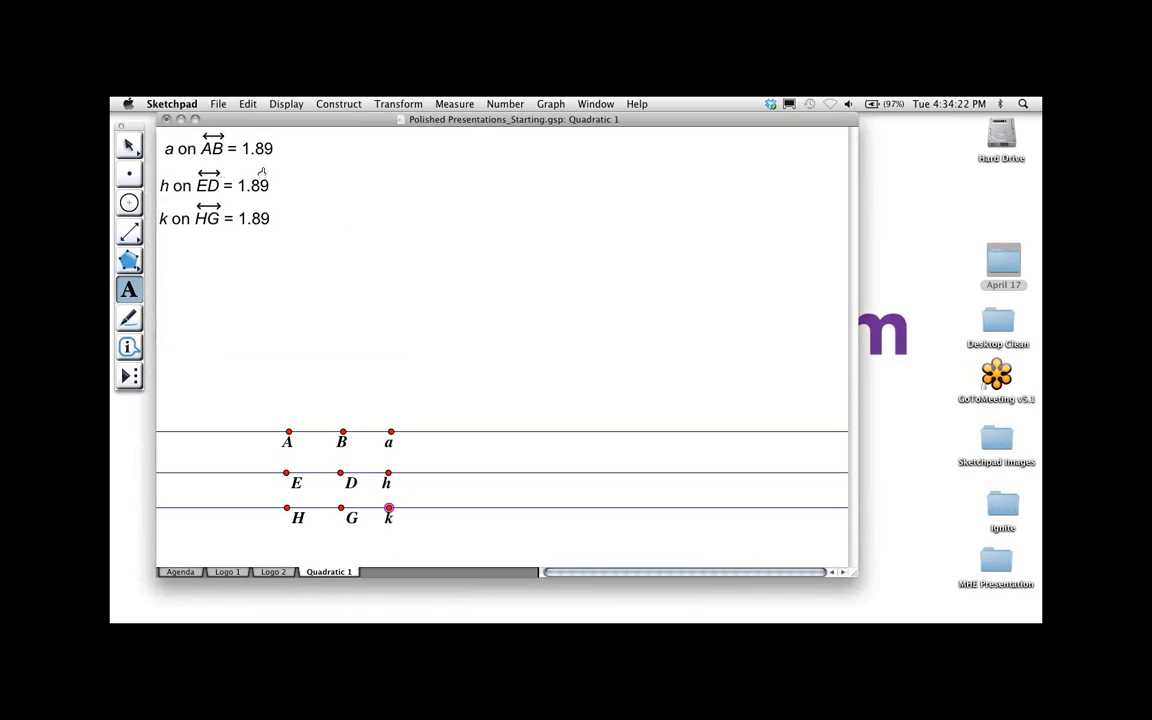
Relabel the three point-value measurements as a, h and k to match their points
{"action": "double_click", "coordinate": [263, 150]}
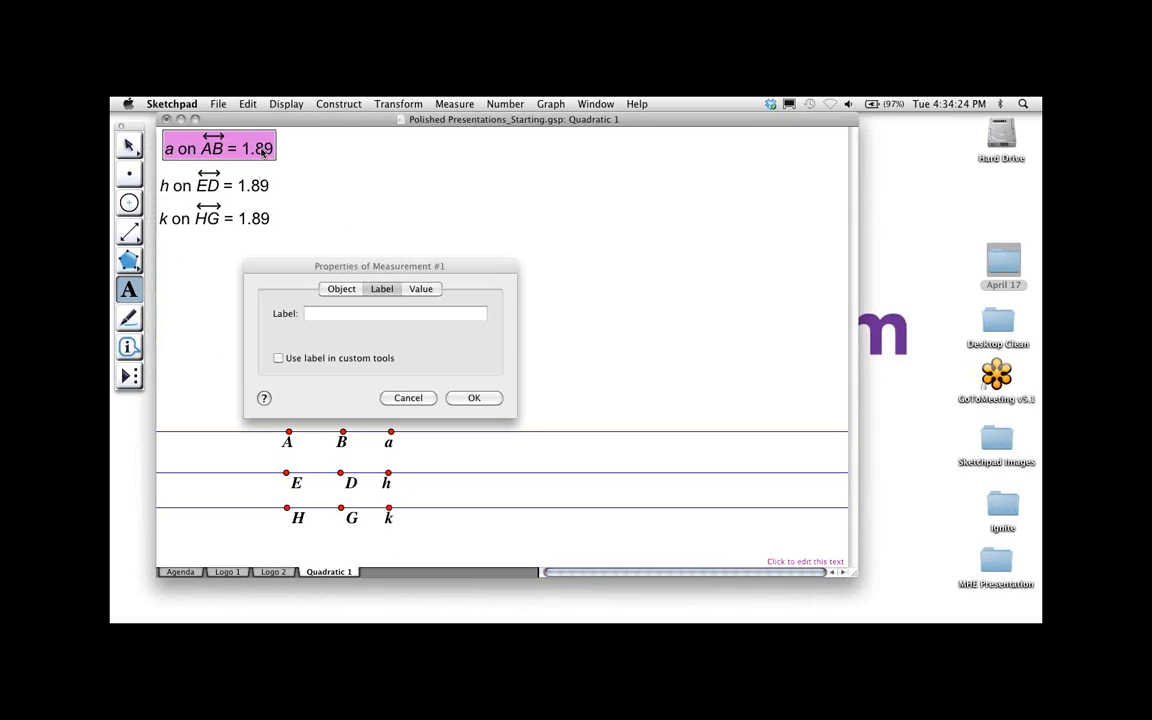
{"action": "type", "text": "a"}
{"action": "left_click", "coordinate": [381, 324]}
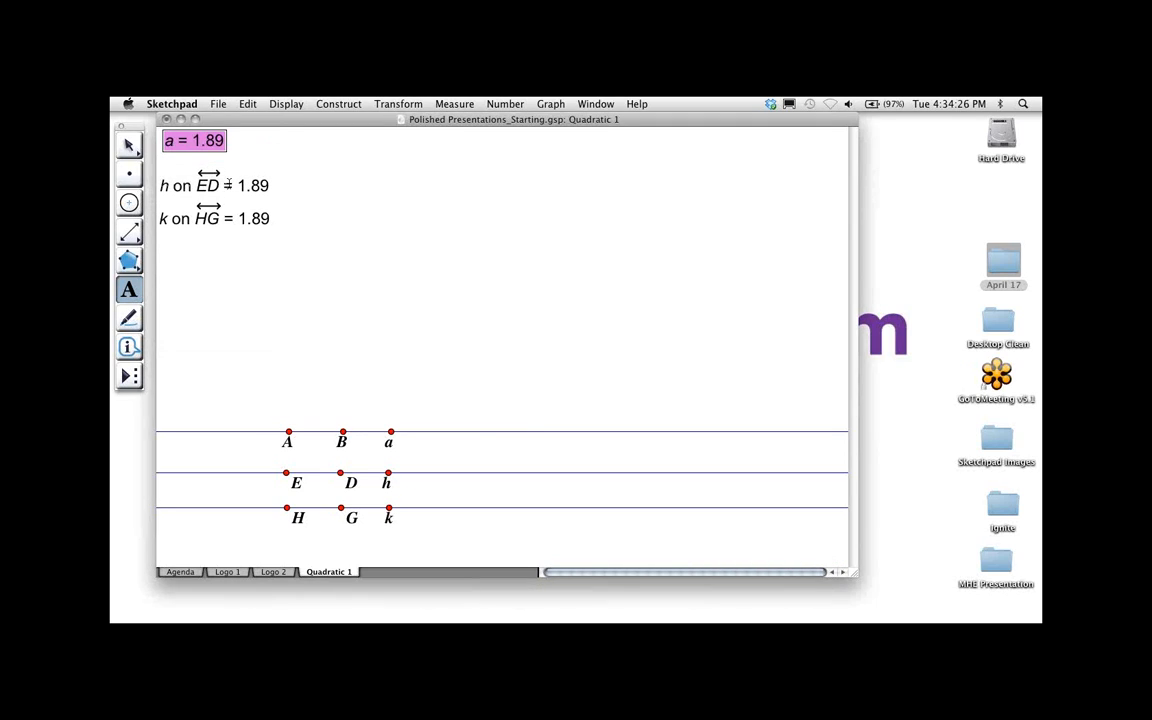
{"action": "double_click", "coordinate": [228, 184]}
{"action": "type", "text": "h"}
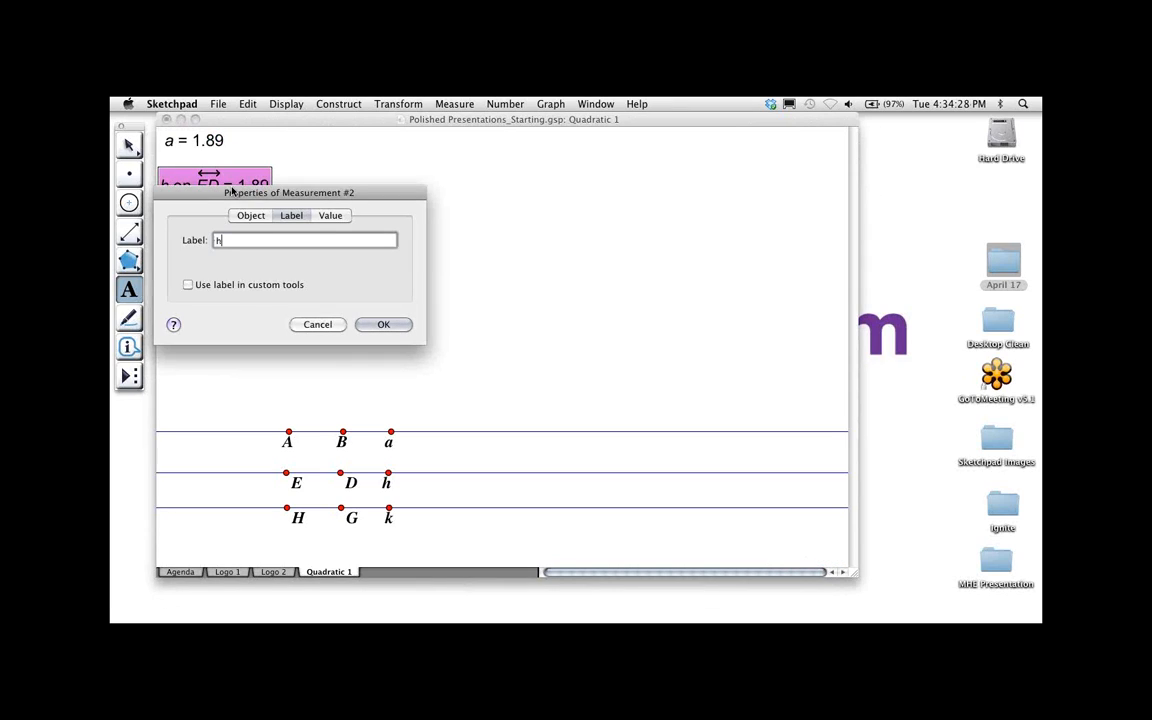
{"action": "left_click", "coordinate": [381, 325]}
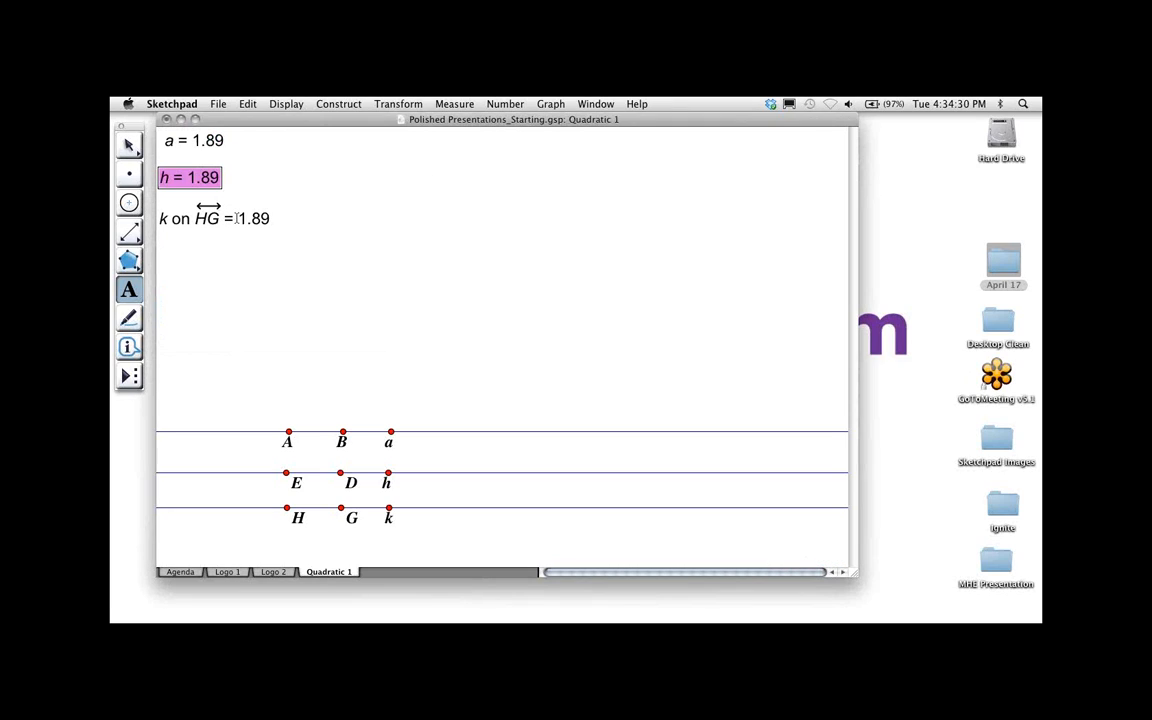
{"action": "double_click", "coordinate": [238, 217]}
{"action": "type", "text": "k"}
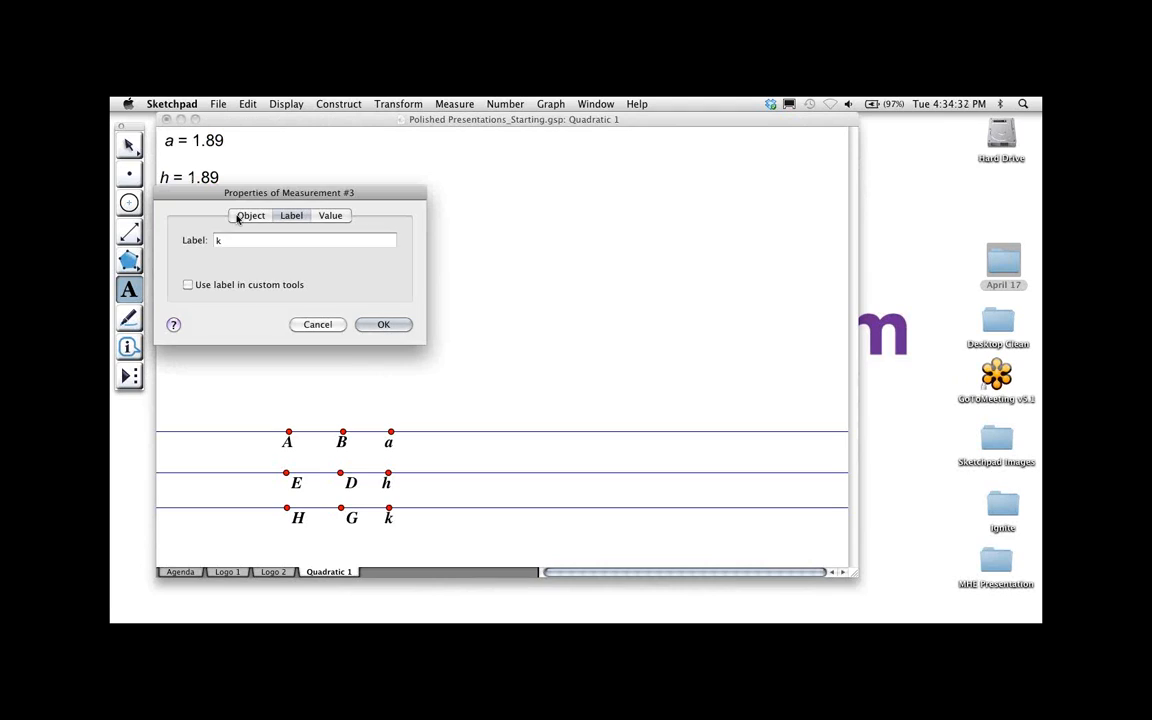
{"action": "key", "text": "Return"}
Construct segments on the three lines from A to a, E to h, and H to k
{"action": "left_click_drag", "start_coordinate": [143, 230], "coordinate": [152, 231]}
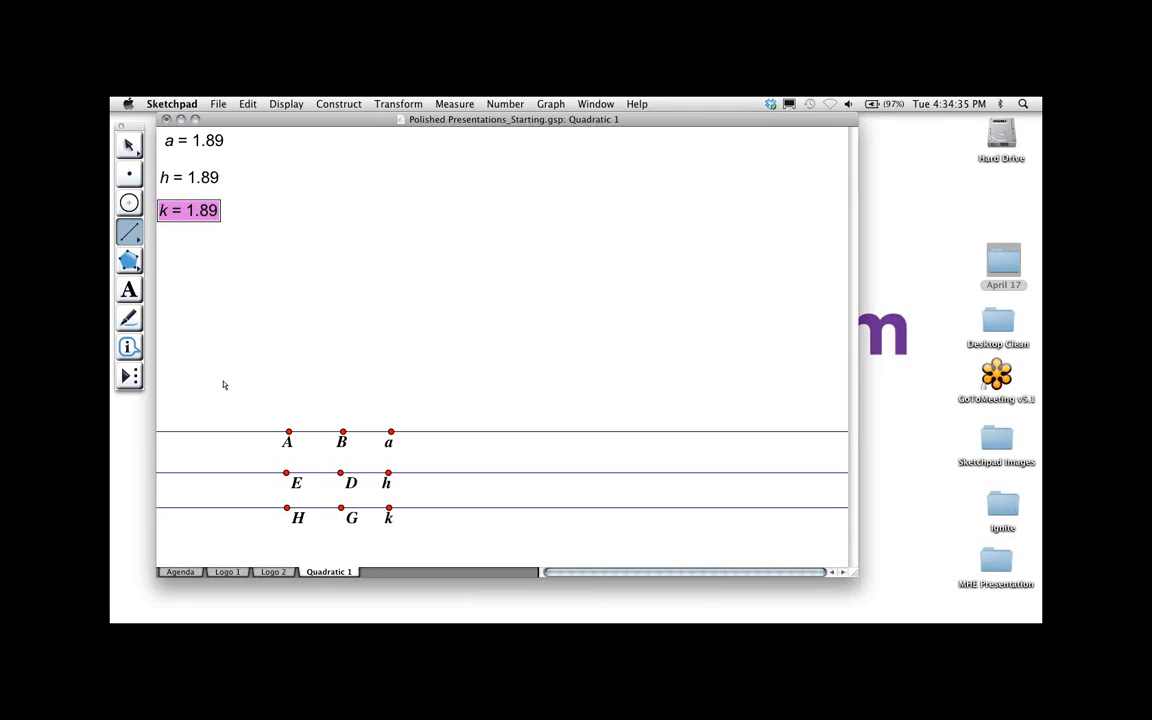
{"action": "left_click", "coordinate": [288, 433]}
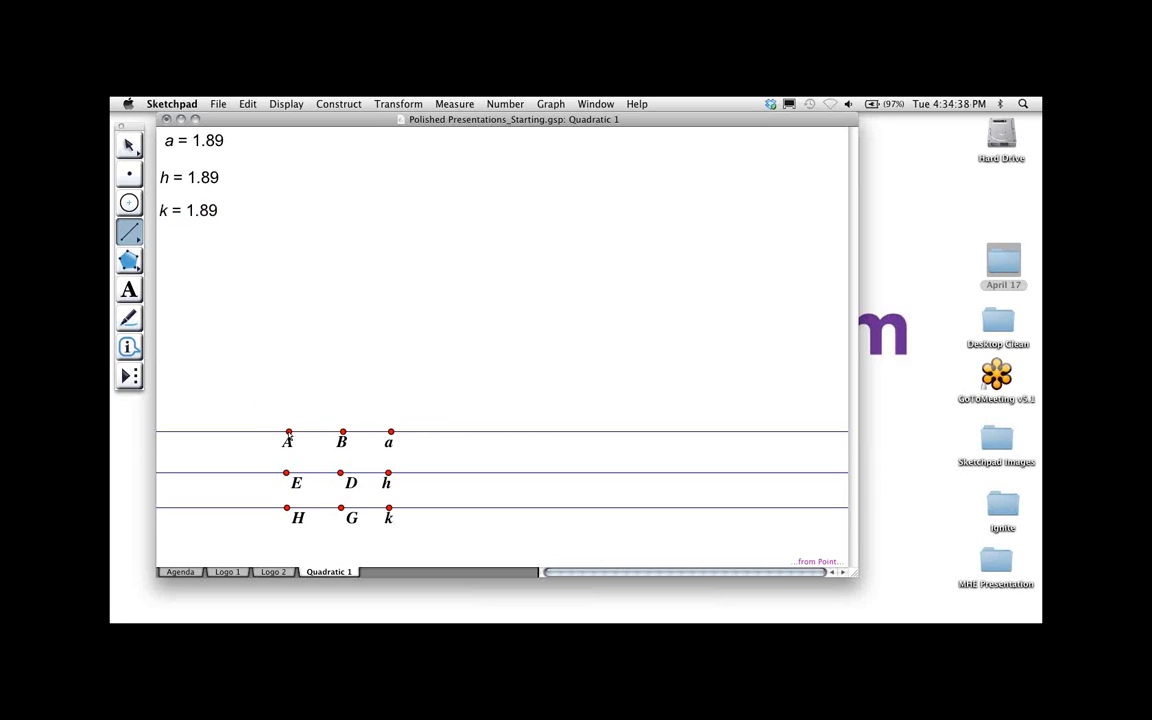
{"action": "left_click", "coordinate": [390, 432]}
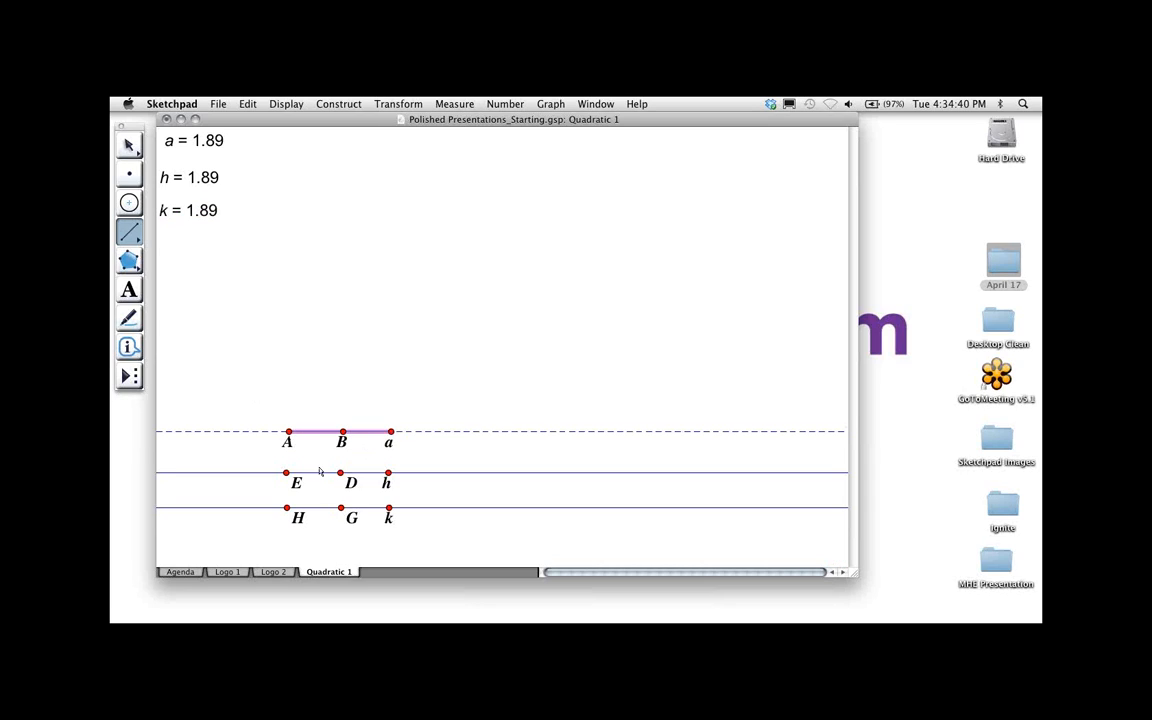
{"action": "left_click", "coordinate": [286, 473]}
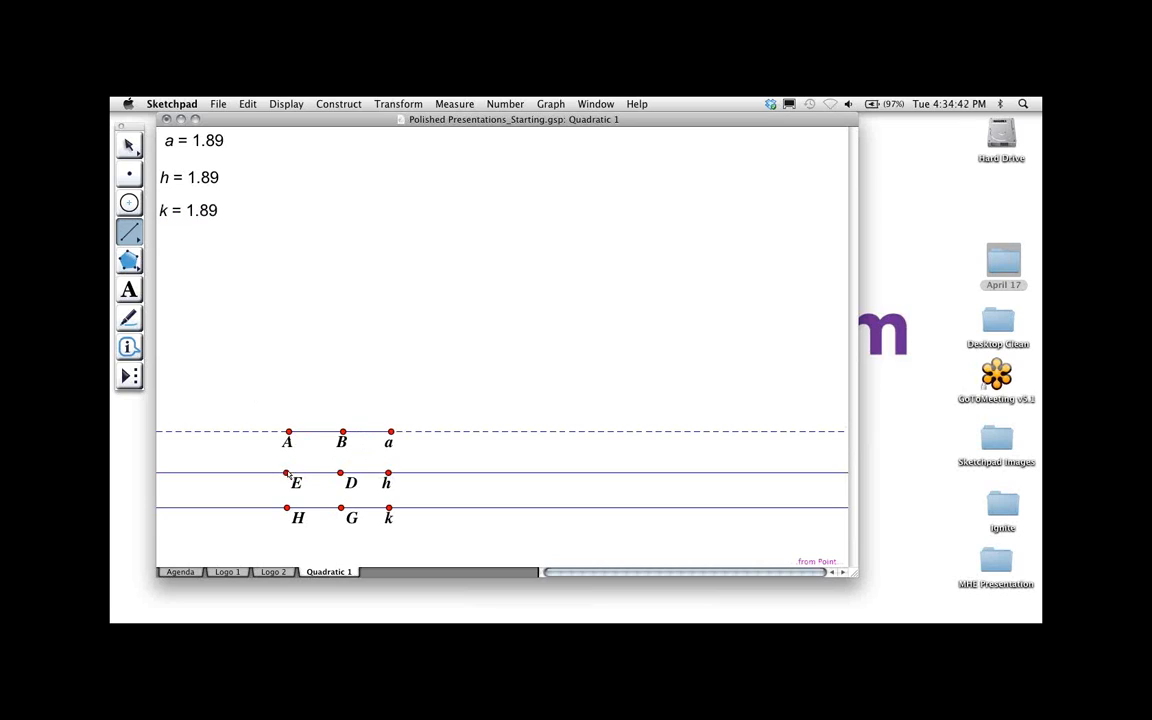
{"action": "left_click", "coordinate": [388, 473]}
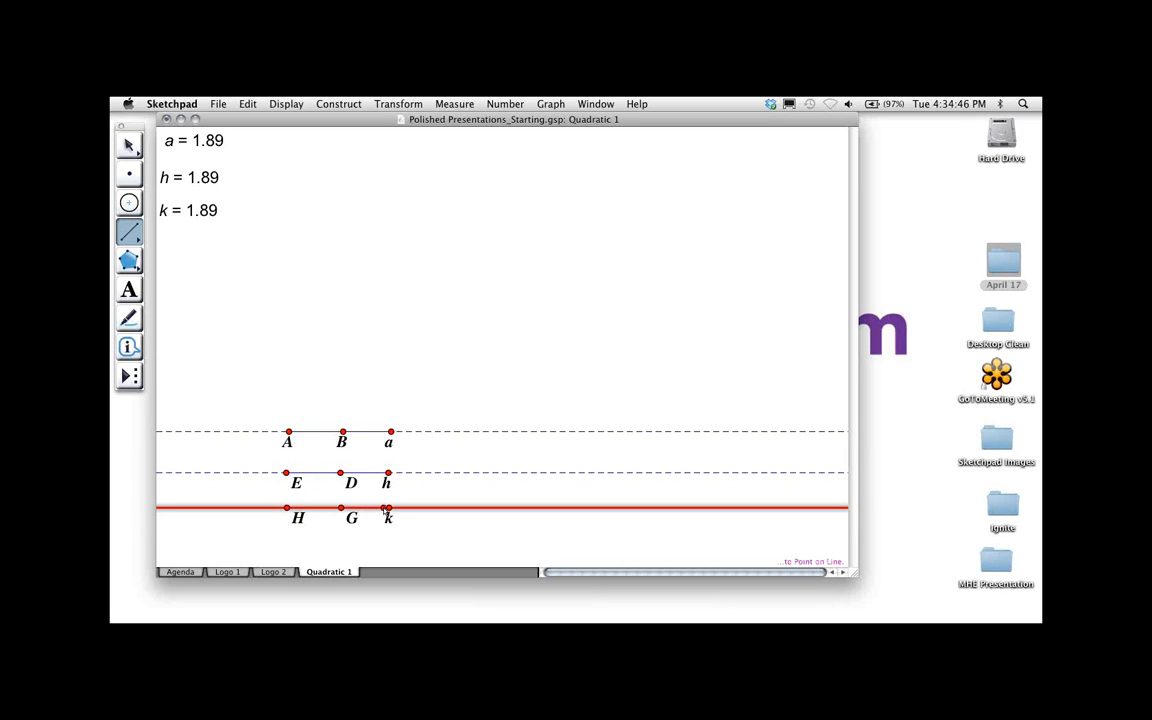
{"action": "left_click", "coordinate": [388, 509]}
Hide the unit points B, D and G on the three lines
{"action": "left_click", "coordinate": [129, 145]}
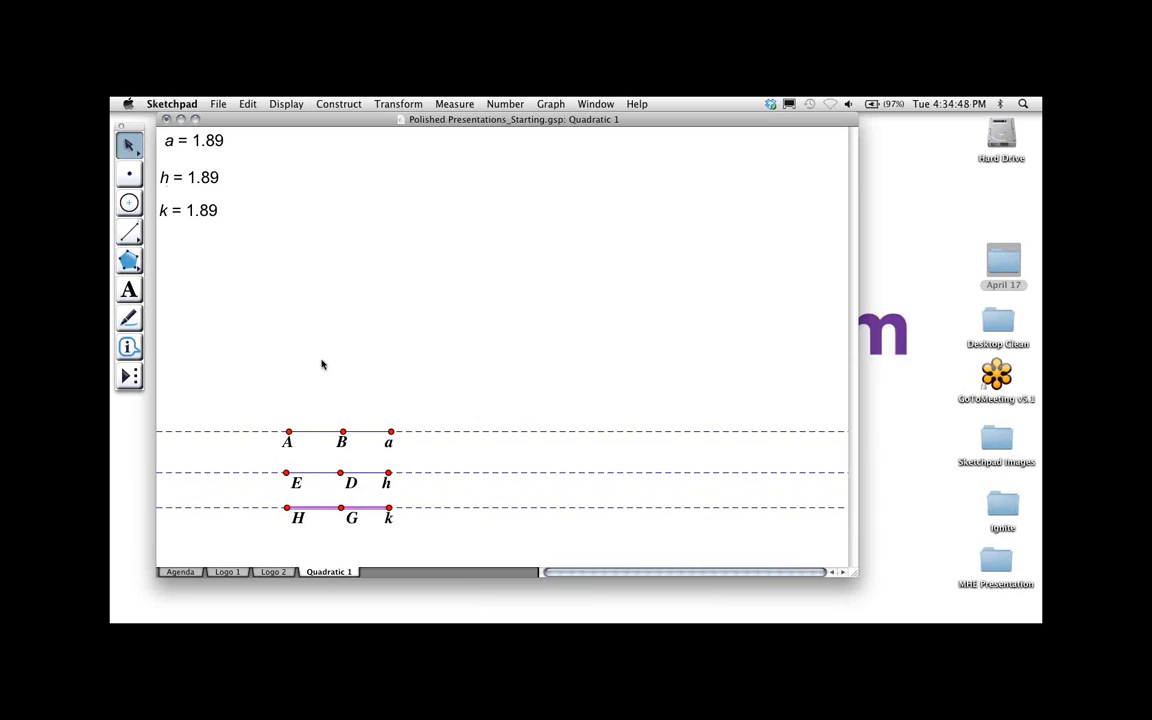
{"action": "left_click", "coordinate": [318, 415]}
{"action": "left_click", "coordinate": [343, 432]}
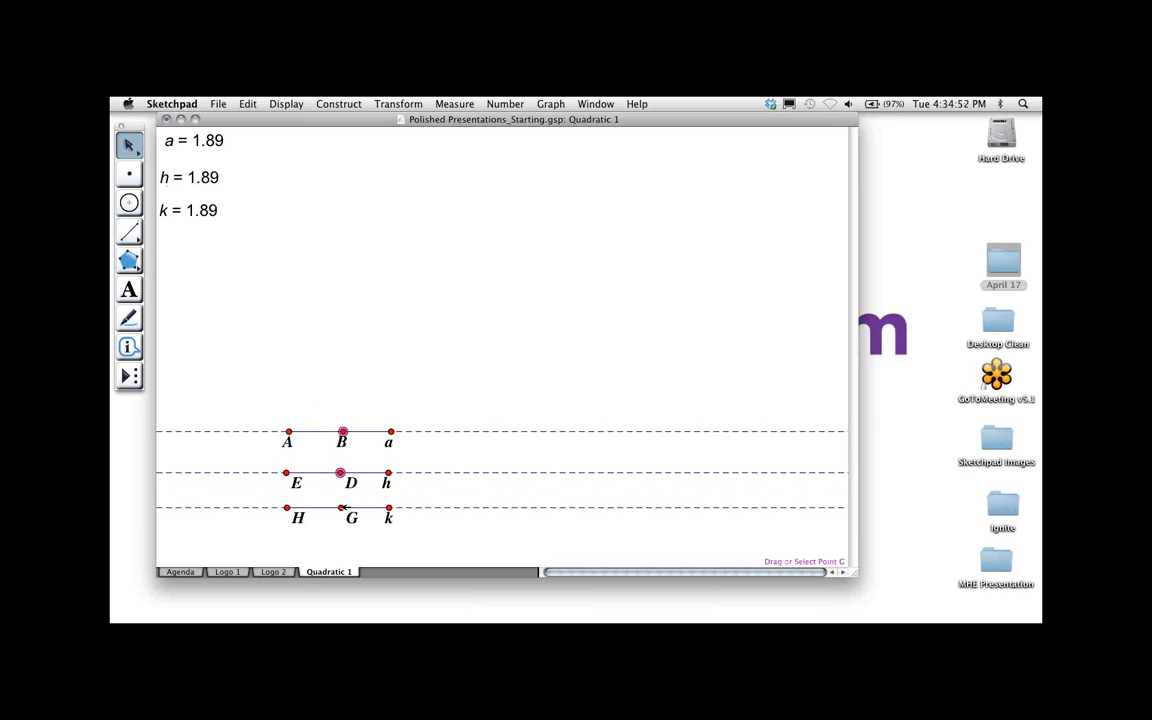
{"action": "left_click", "coordinate": [342, 508]}
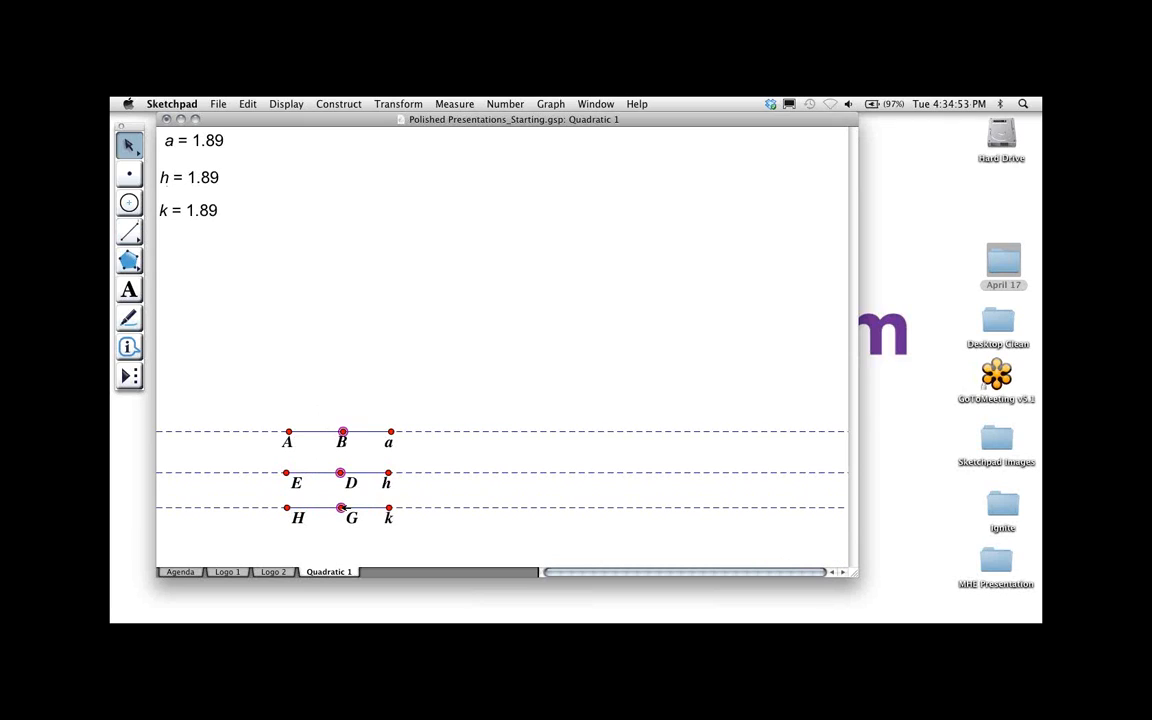
{"action": "left_click", "coordinate": [286, 104]}
{"action": "left_click", "coordinate": [295, 181]}
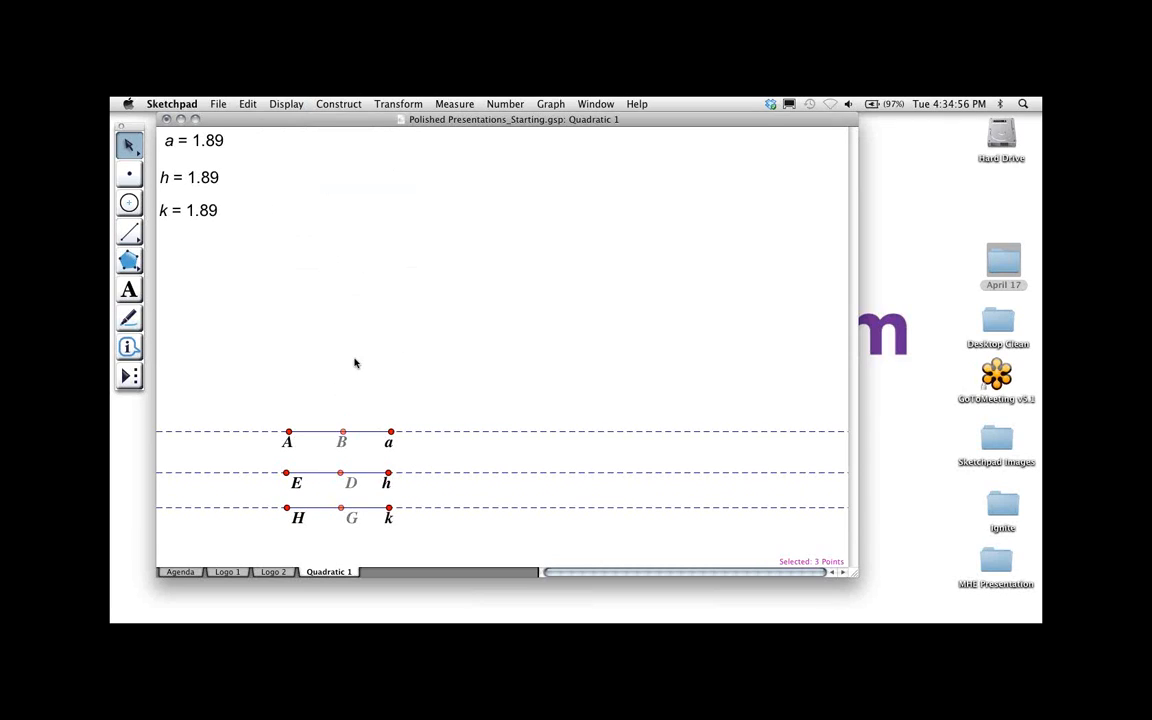
Hide the labels of the origin points A, E and H
{"action": "left_click", "coordinate": [129, 290]}
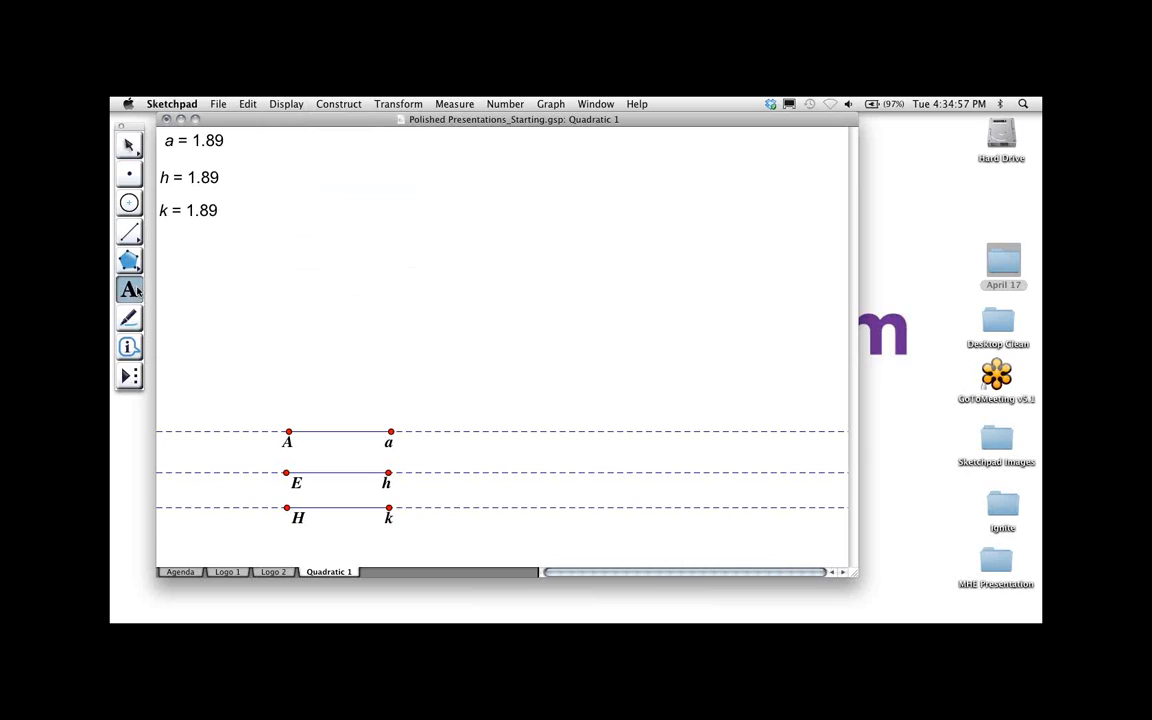
{"action": "left_click", "coordinate": [288, 433]}
{"action": "left_click", "coordinate": [286, 473]}
{"action": "left_click", "coordinate": [287, 508]}
Hide the three full lines beneath the slider segments
{"action": "left_click", "coordinate": [129, 146]}
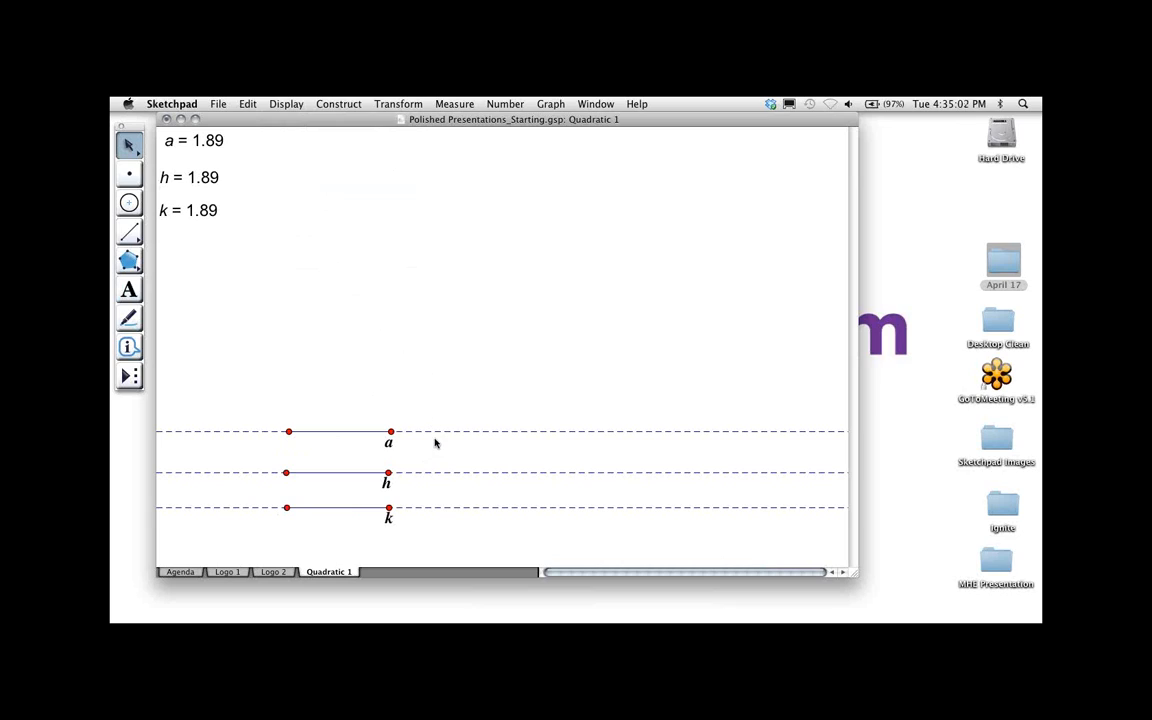
{"action": "left_click", "coordinate": [437, 431]}
{"action": "left_click", "coordinate": [432, 473]}
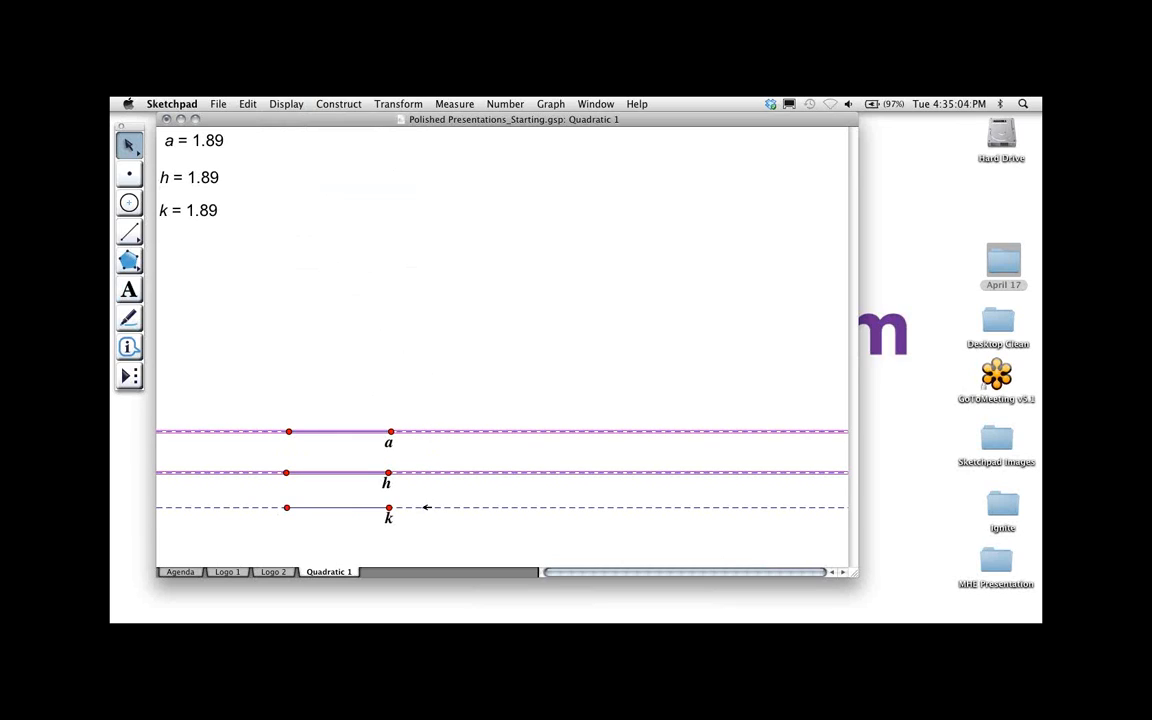
{"action": "left_click", "coordinate": [432, 507]}
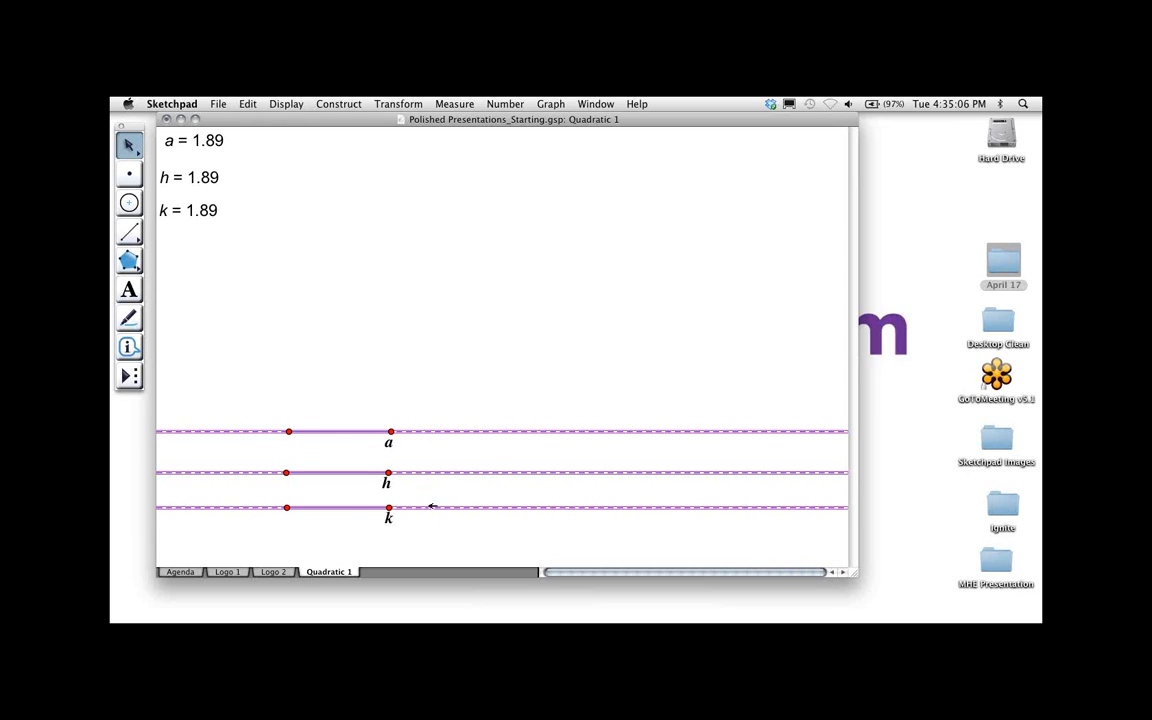
{"action": "key", "text": "super+h"}
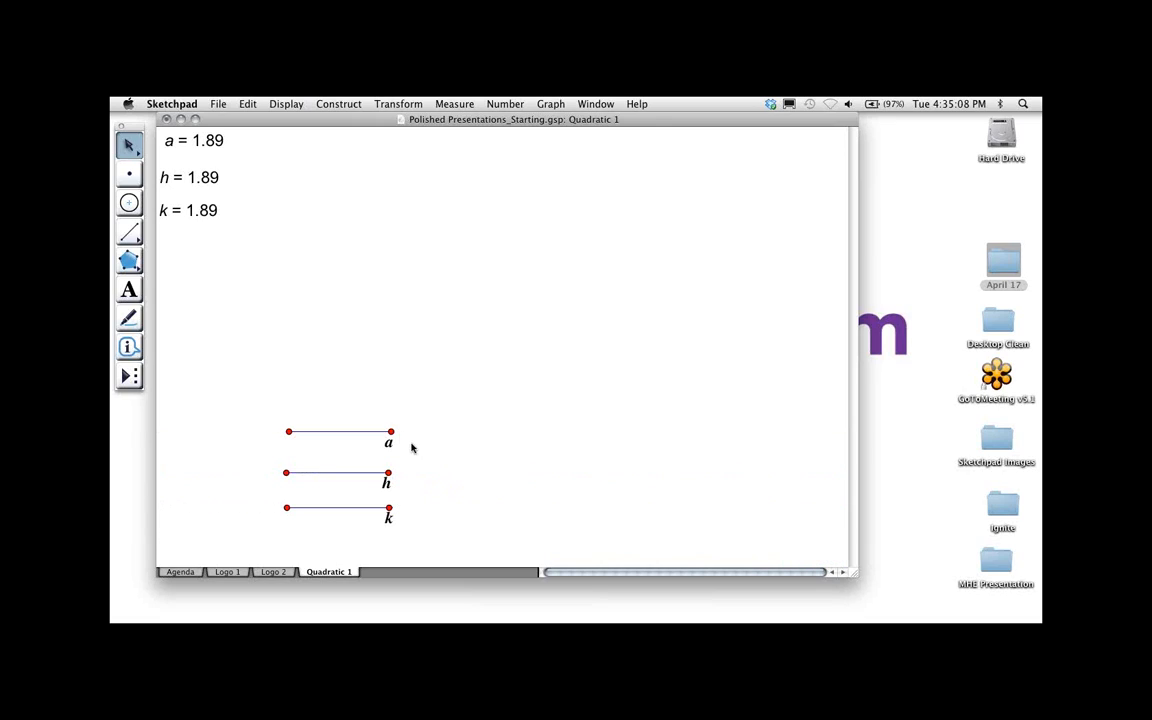
Move the slider points to about a = 2.24, h = 1.52 and k = 2.78, and place each measurement above its segment
{"action": "left_click_drag", "start_coordinate": [393, 431], "coordinate": [437, 507]}
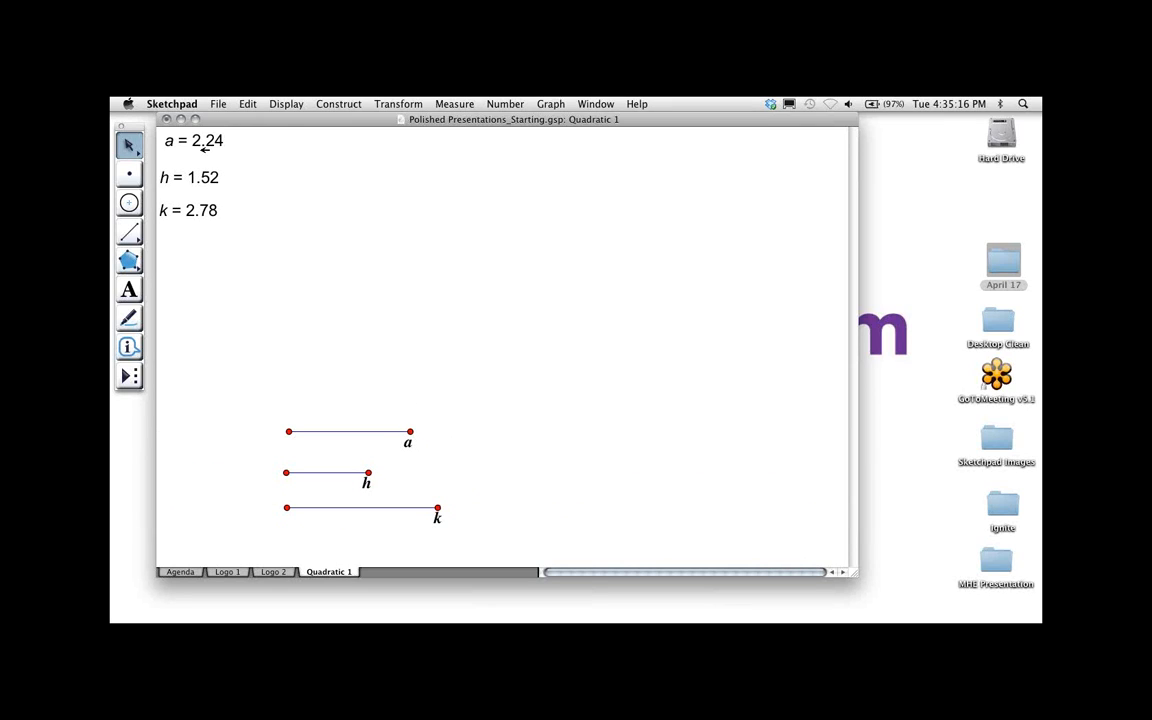
{"action": "left_click_drag", "start_coordinate": [205, 148], "coordinate": [321, 409]}
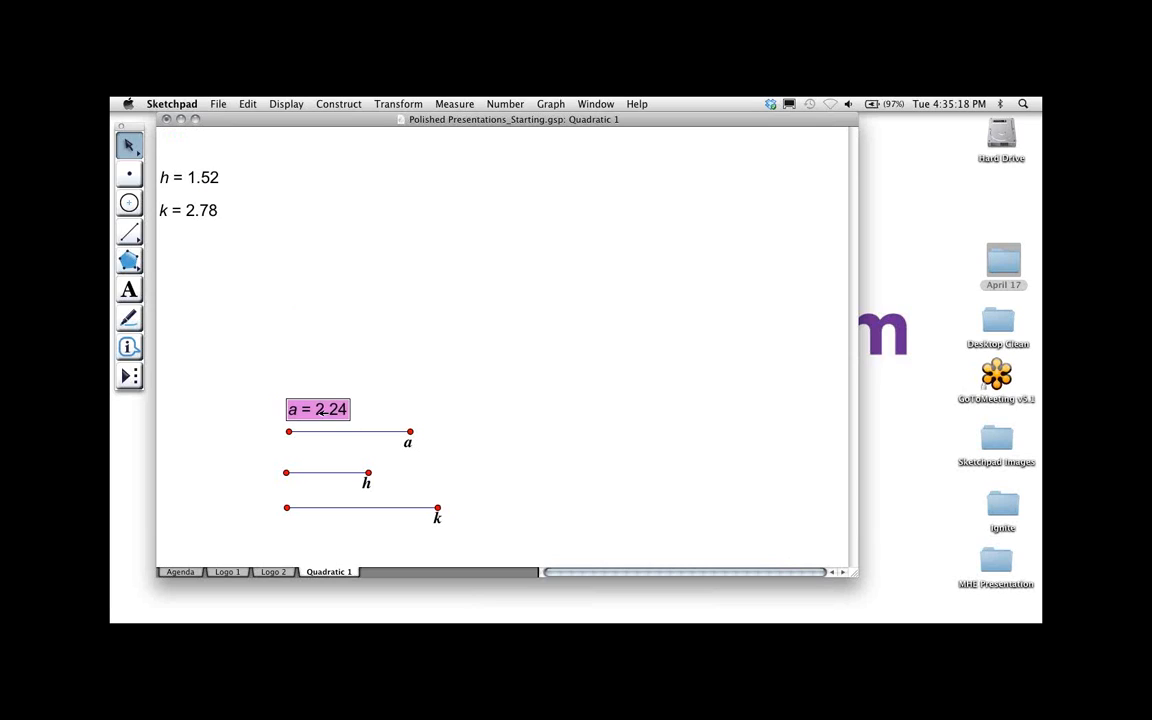
{"action": "left_click", "coordinate": [298, 308]}
{"action": "left_click_drag", "start_coordinate": [195, 177], "coordinate": [323, 452]}
{"action": "left_click", "coordinate": [280, 237]}
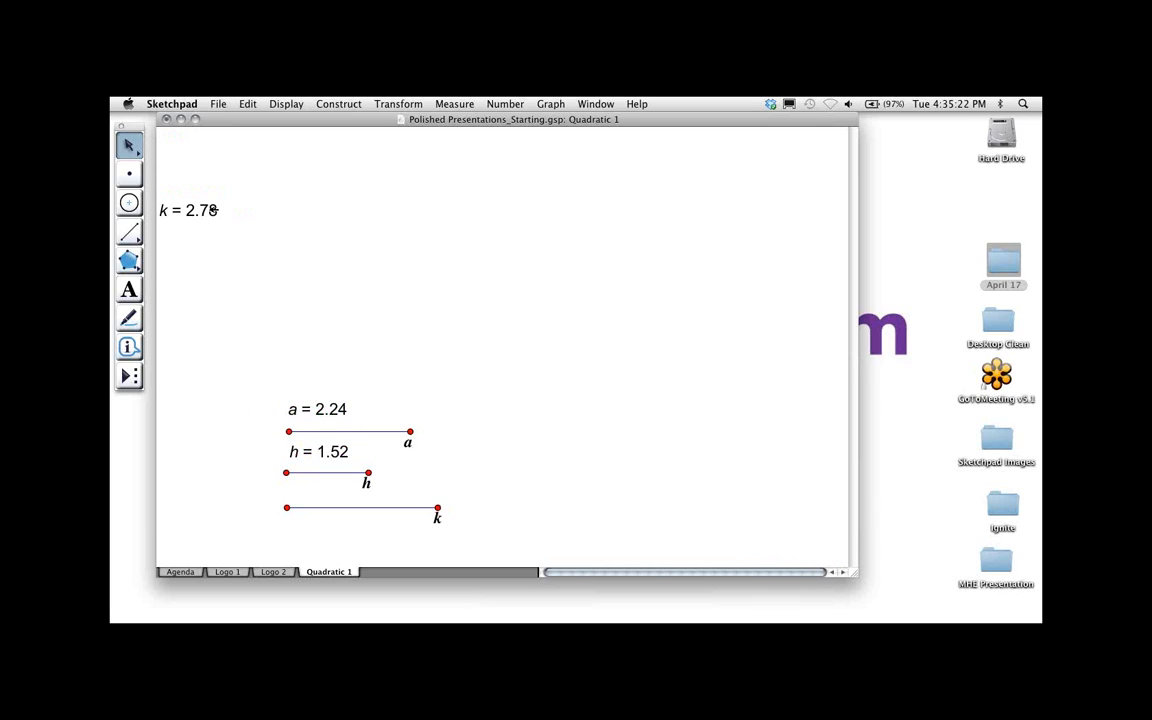
{"action": "left_click_drag", "start_coordinate": [211, 208], "coordinate": [343, 490]}
{"action": "left_click", "coordinate": [415, 385]}
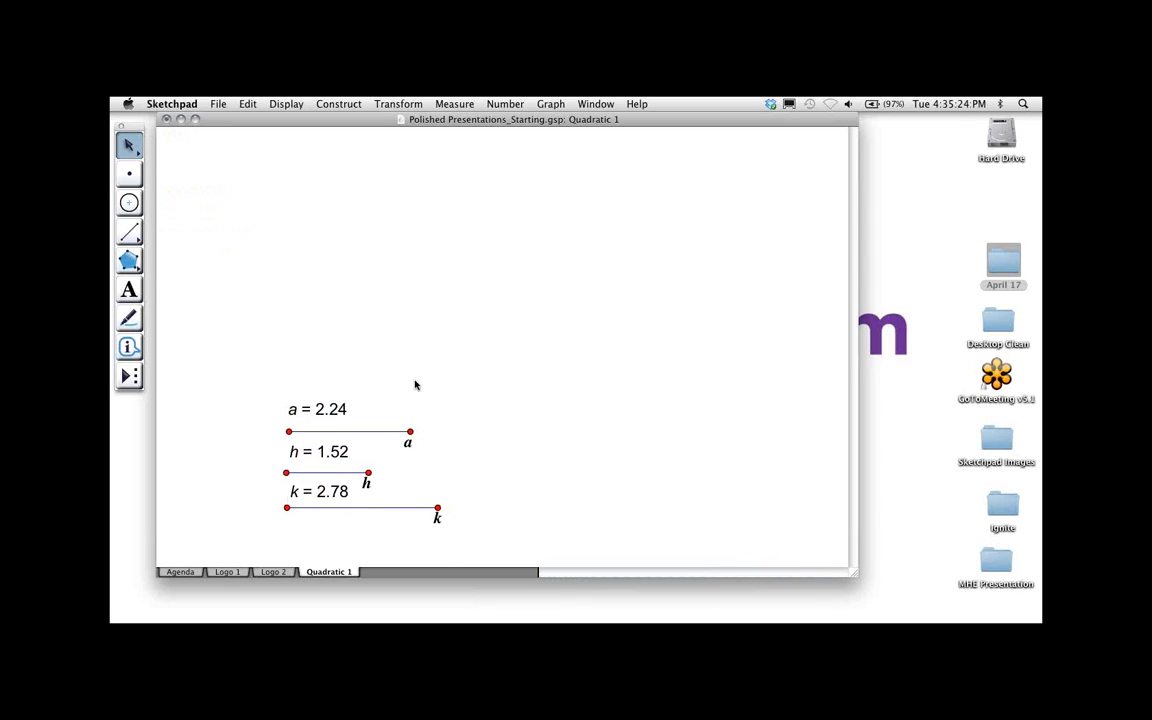
Left-align the a, h and k measurements in a column and space them evenly so each sits just above its slider segment
{"action": "left_click", "coordinate": [330, 406]}
{"action": "left_click", "coordinate": [338, 451]}
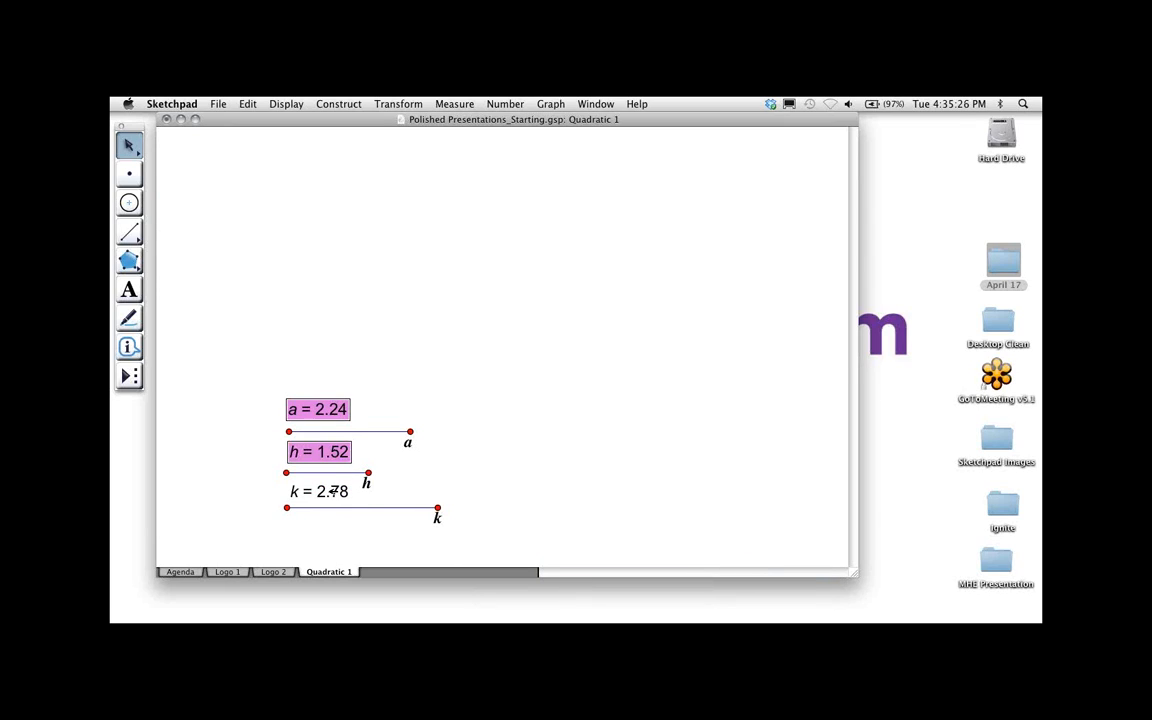
{"action": "left_click", "coordinate": [333, 490]}
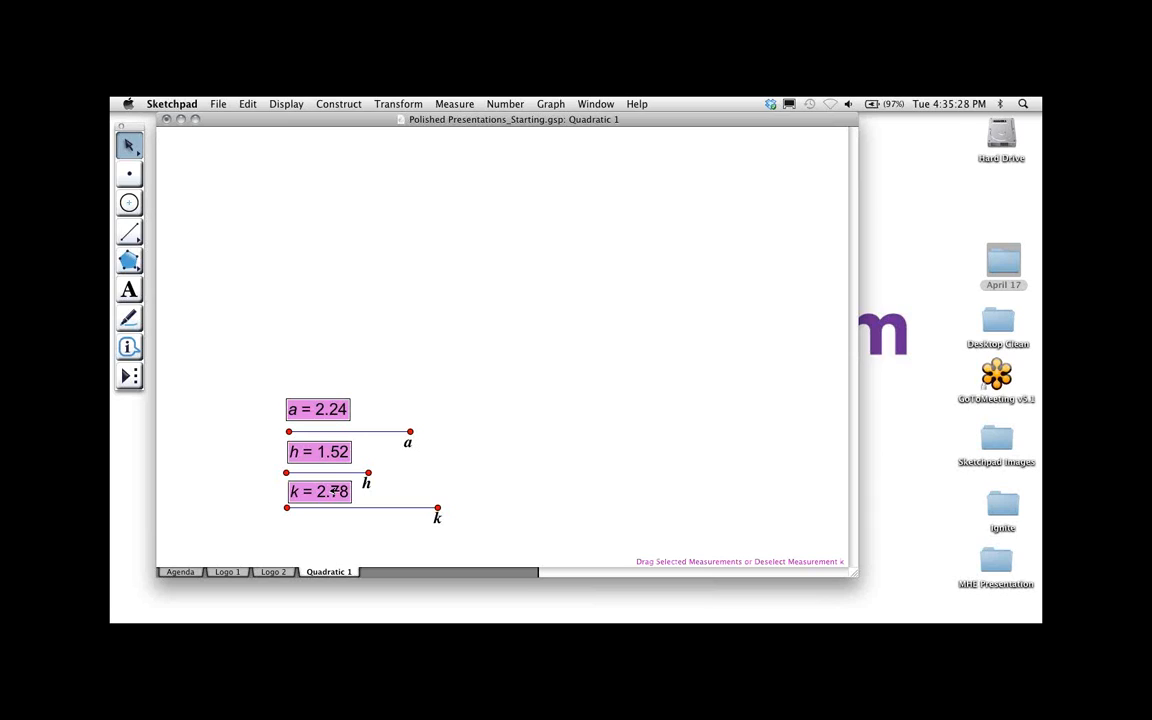
{"action": "key", "text": "shift+Return"}
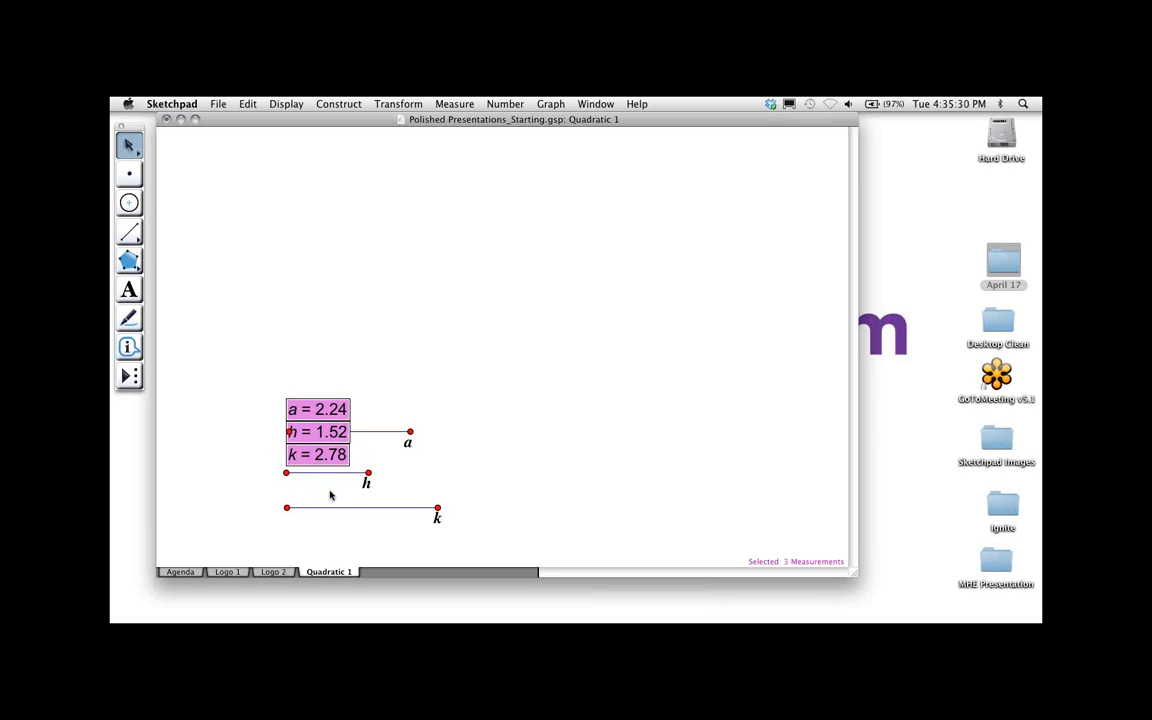
{"action": "key", "text": "shift+Down"}
{"action": "key", "text": "shift+Down"}
{"action": "key", "text": "shift+Down"}
{"action": "key", "text": "shift+Down"}
{"action": "key", "text": "shift+Down"}
{"action": "key", "text": "shift+Down"}
{"action": "key", "text": "shift+Down"}
{"action": "key", "text": "shift+Down"}
{"action": "key", "text": "shift+Down"}
{"action": "key", "text": "shift+Down"}
{"action": "key", "text": "shift+Down"}
{"action": "key", "text": "shift+Down"}
{"action": "key", "text": "shift+Down"}
{"action": "key", "text": "shift+Down"}
{"action": "key", "text": "shift+Down"}
{"action": "key", "text": "shift+Down"}
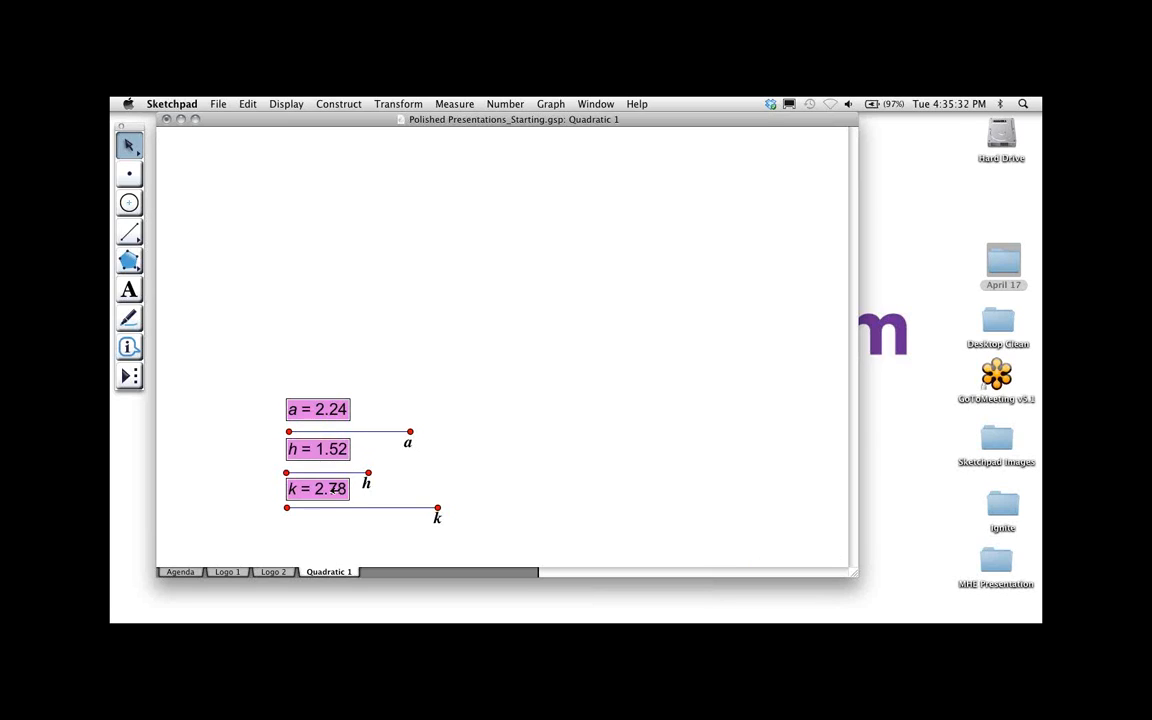
{"action": "key", "text": "shift+Down"}
{"action": "key", "text": "Down"}
{"action": "key", "text": "Down"}
{"action": "key", "text": "Down"}
{"action": "key", "text": "Down"}
{"action": "key", "text": "Down"}
{"action": "key", "text": "Down"}
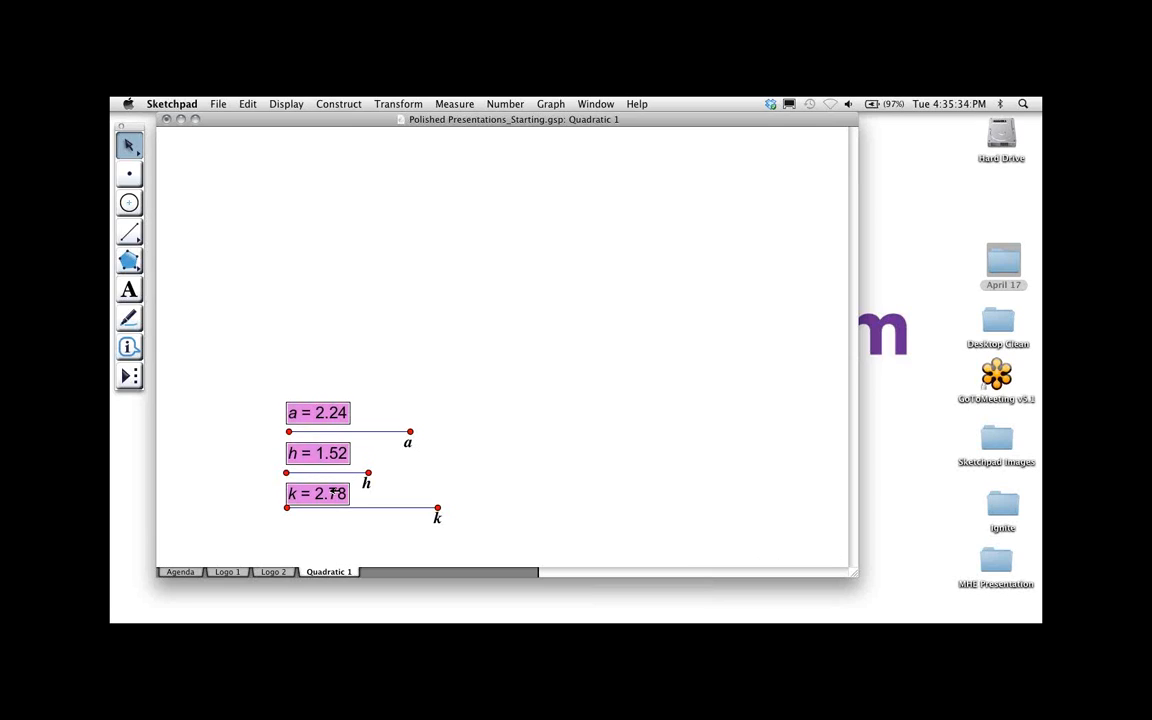
Set the font size of the a, h and k measurements to 18
{"action": "left_click", "coordinate": [270, 103]}
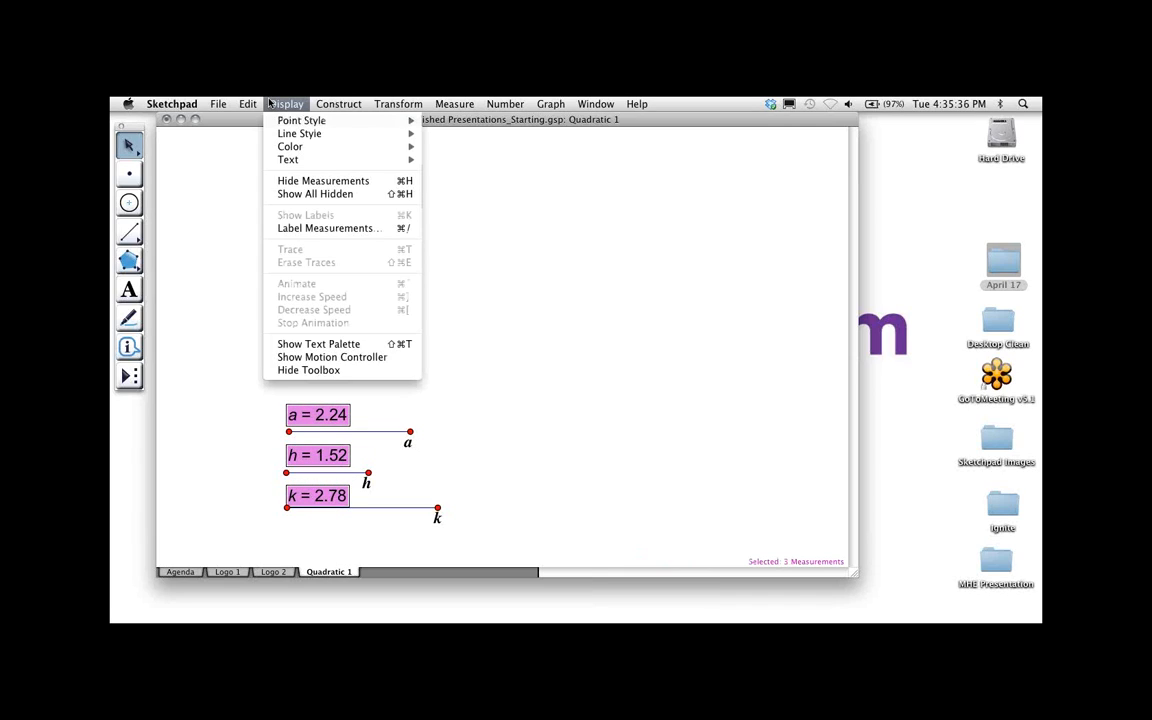
{"action": "left_click", "coordinate": [318, 343]}
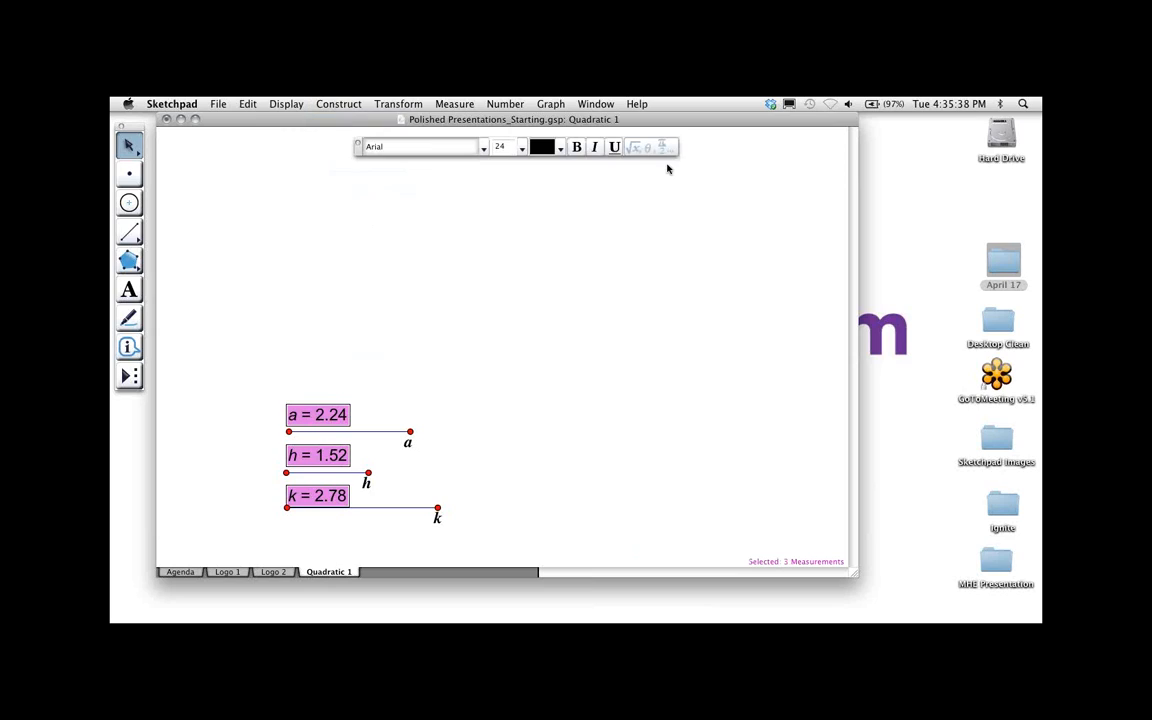
{"action": "left_click", "coordinate": [522, 147]}
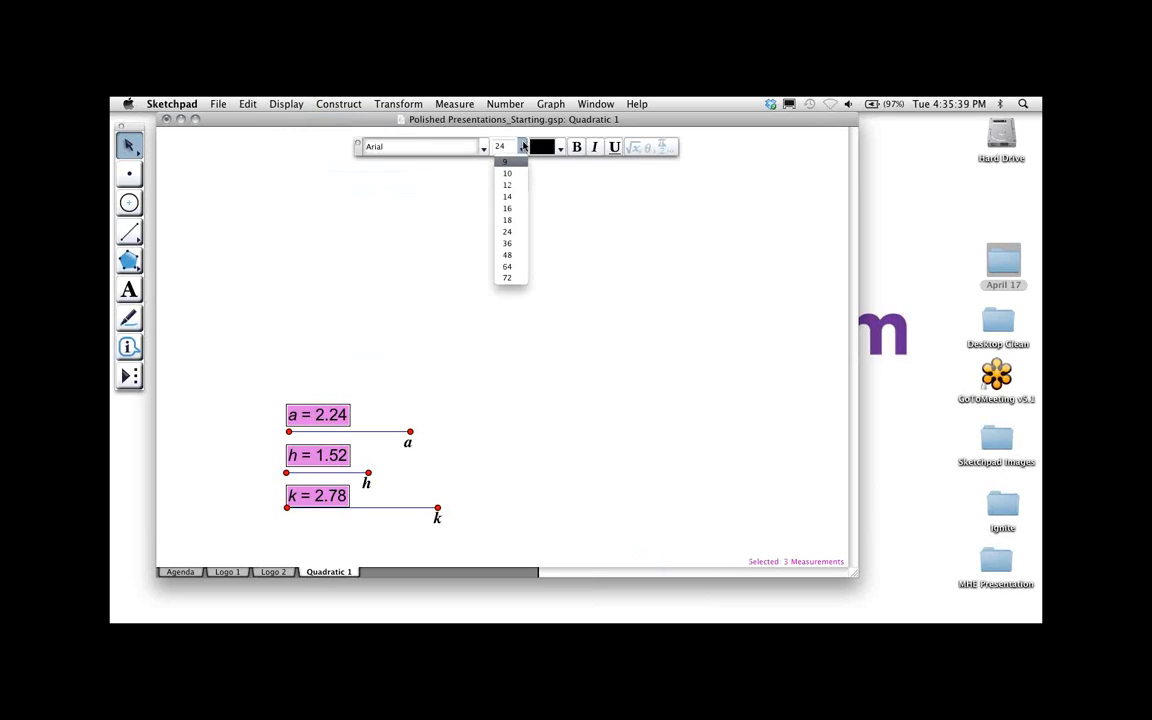
{"action": "left_click", "coordinate": [515, 220]}
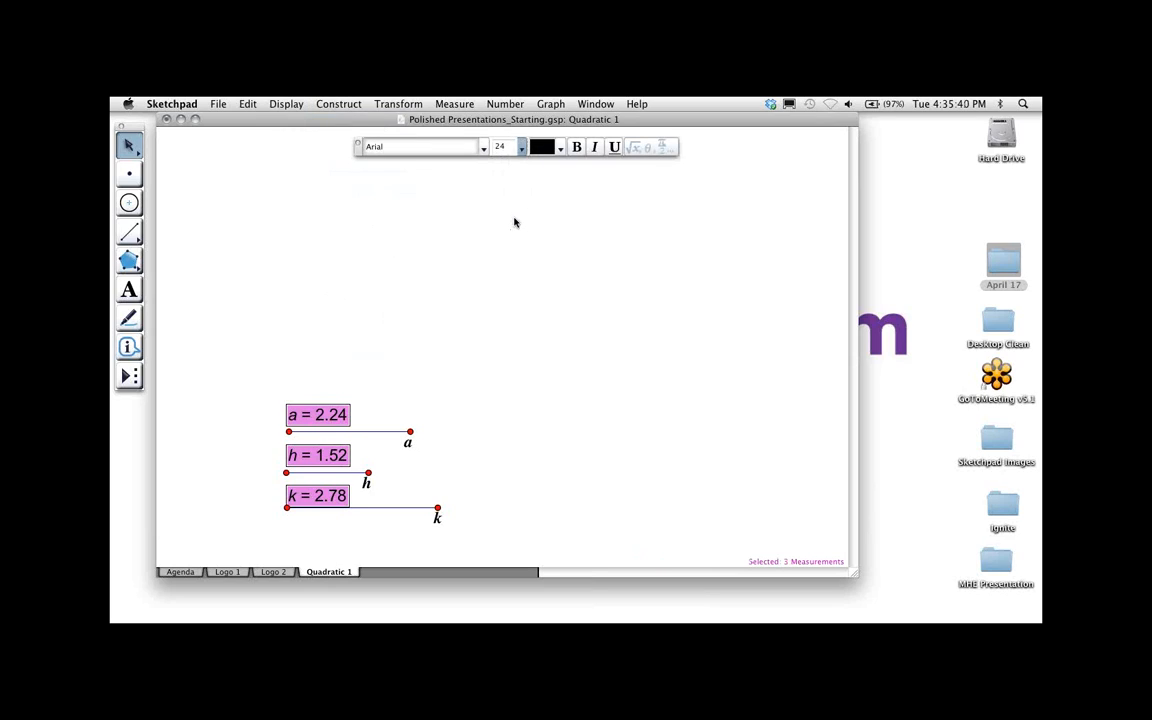
{"action": "left_click", "coordinate": [357, 144]}
{"action": "left_click", "coordinate": [367, 379]}
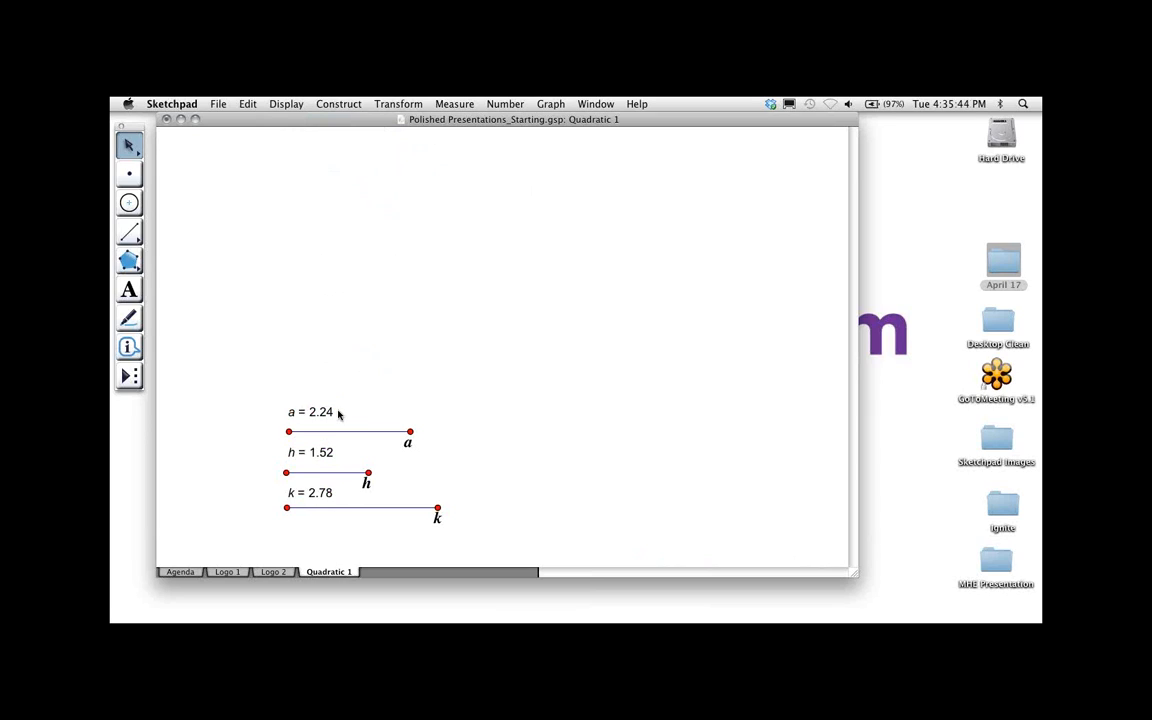
Plot the new function g(x) = a·(x − h)² + k, using the a, h and k measurements as its parameters
{"action": "left_click", "coordinate": [551, 104]}
{"action": "left_click", "coordinate": [566, 262]}
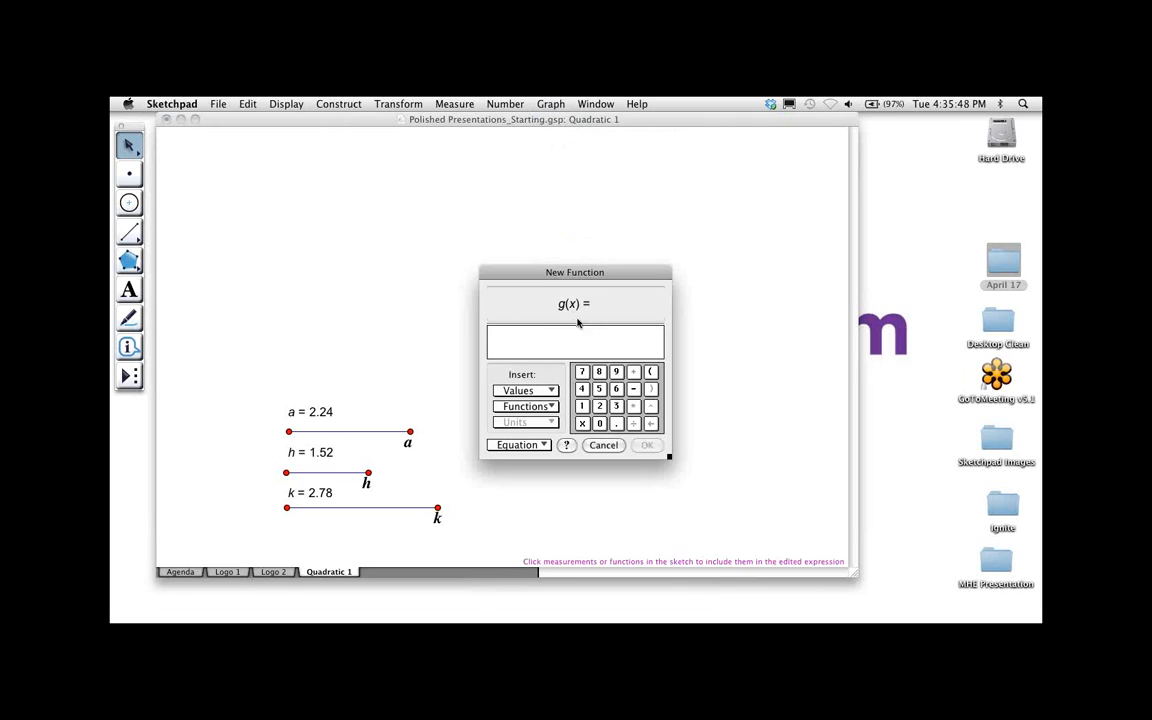
{"action": "left_click", "coordinate": [310, 412]}
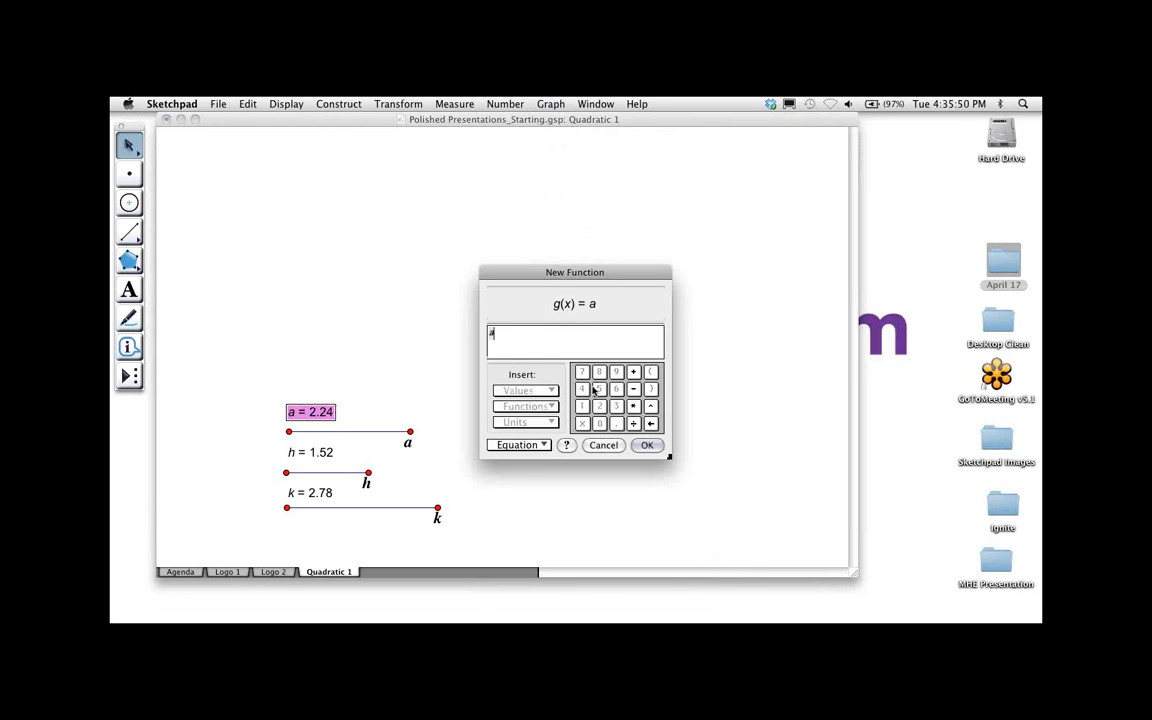
{"action": "type", "text": "*"}
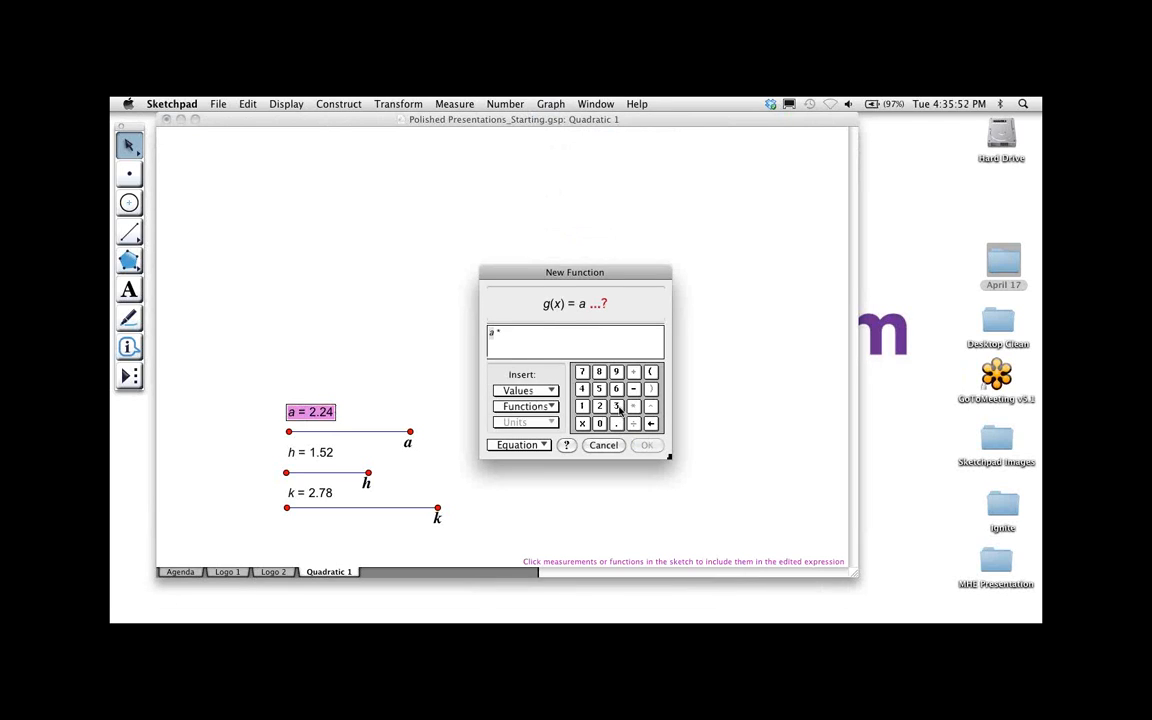
{"action": "left_click", "coordinate": [650, 372]}
{"action": "type", "text": "x"}
{"action": "left_click", "coordinate": [633, 389]}
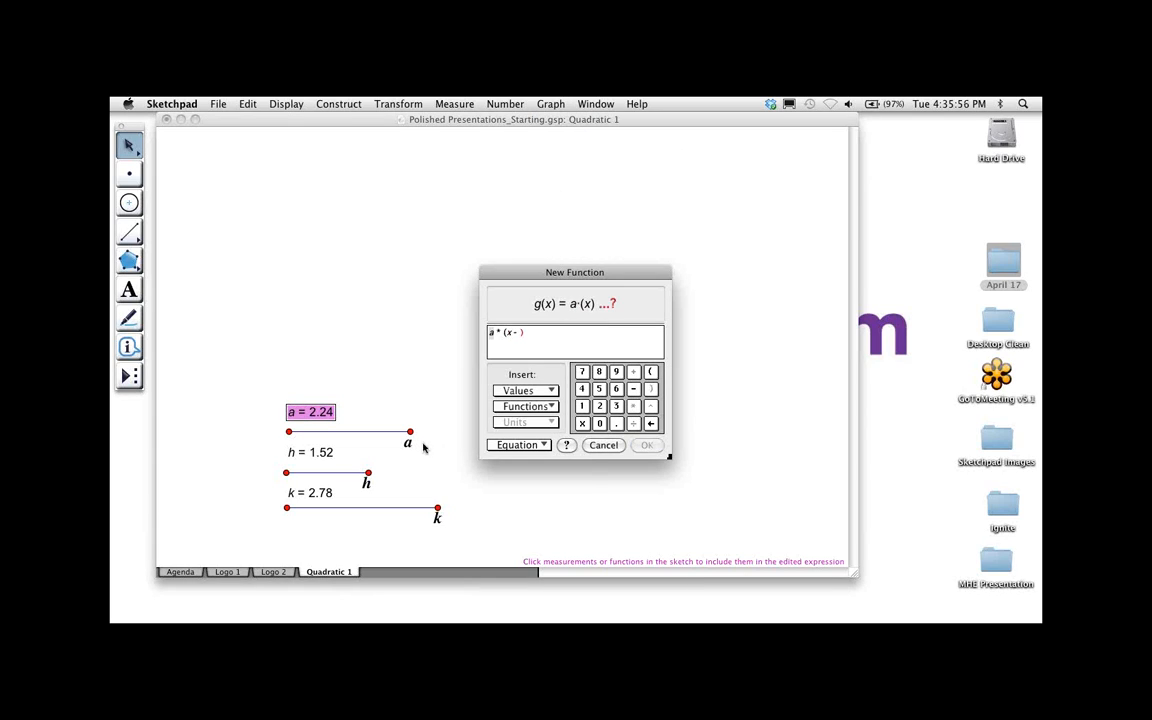
{"action": "left_click", "coordinate": [327, 452]}
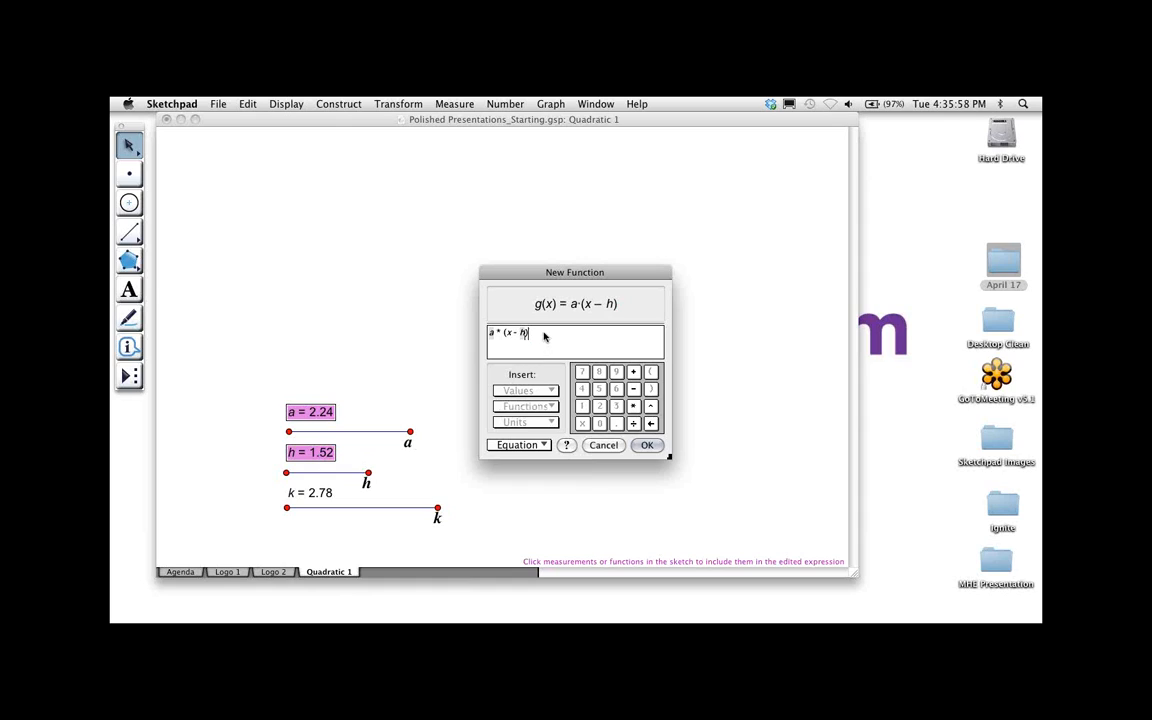
{"action": "type", "text": "^ "}
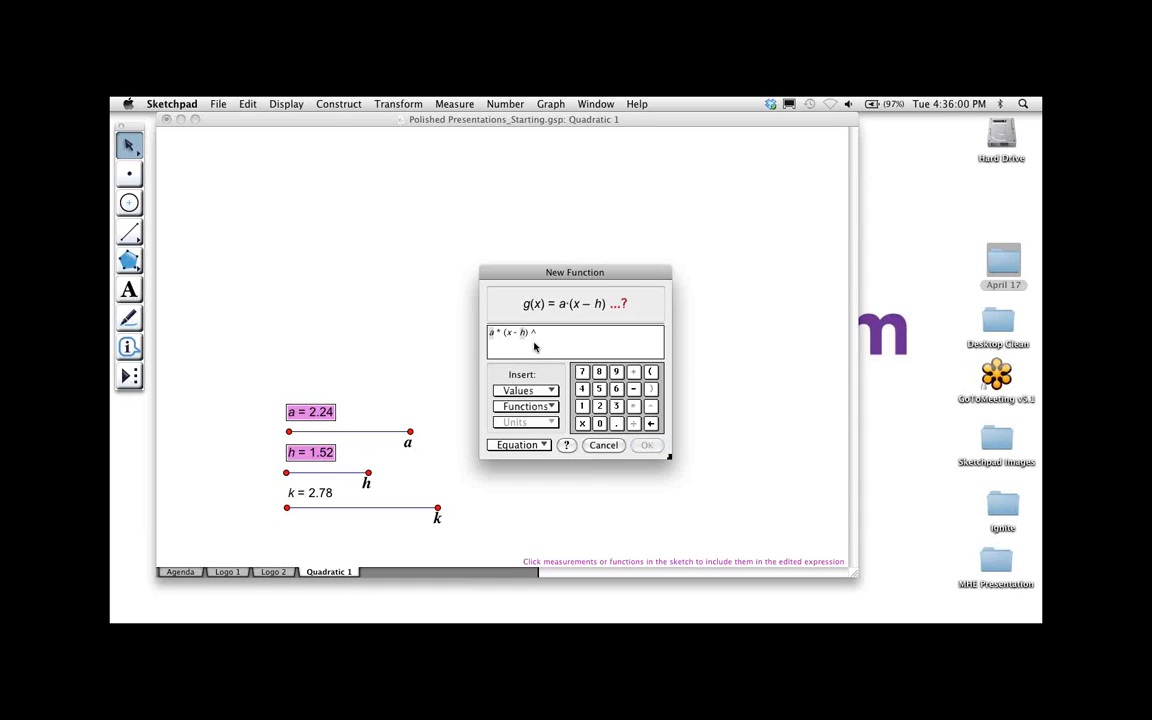
{"action": "type", "text": "2"}
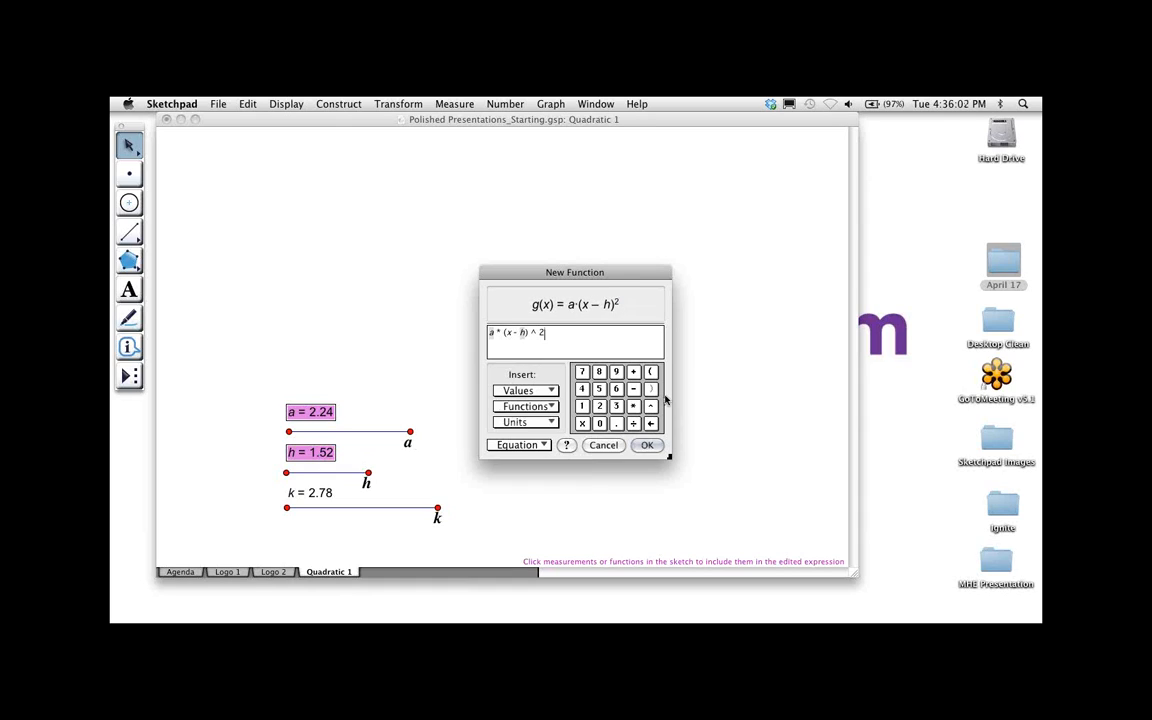
{"action": "left_click", "coordinate": [633, 373]}
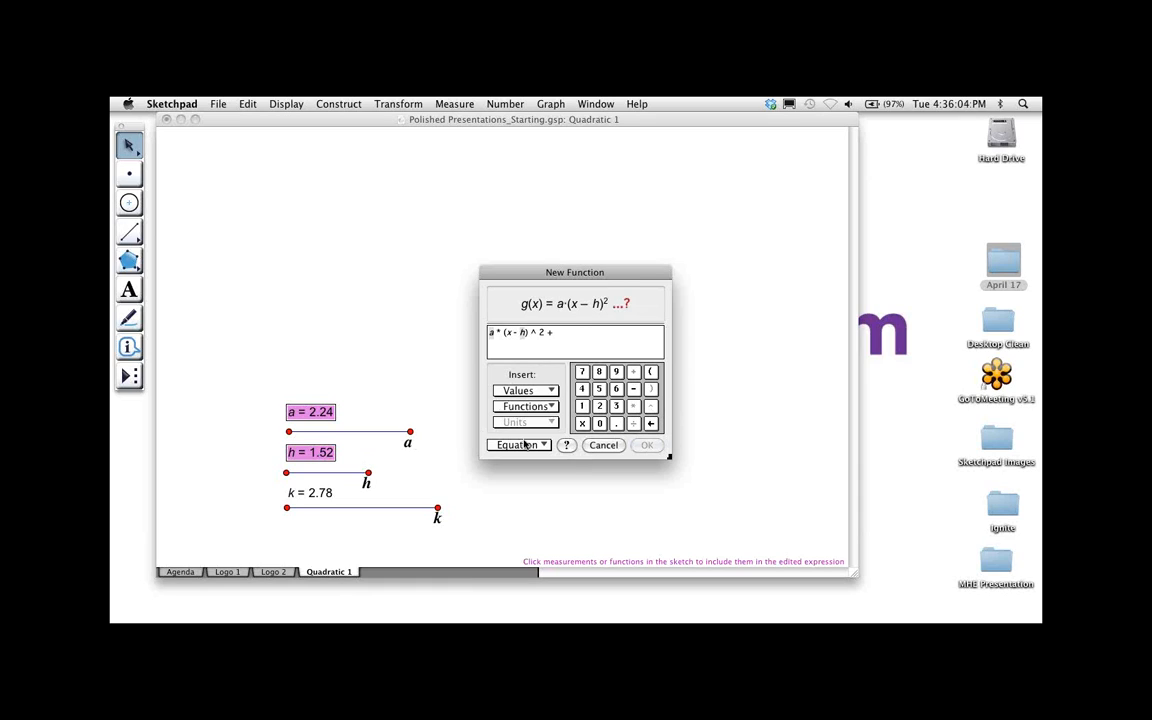
{"action": "left_click", "coordinate": [310, 492]}
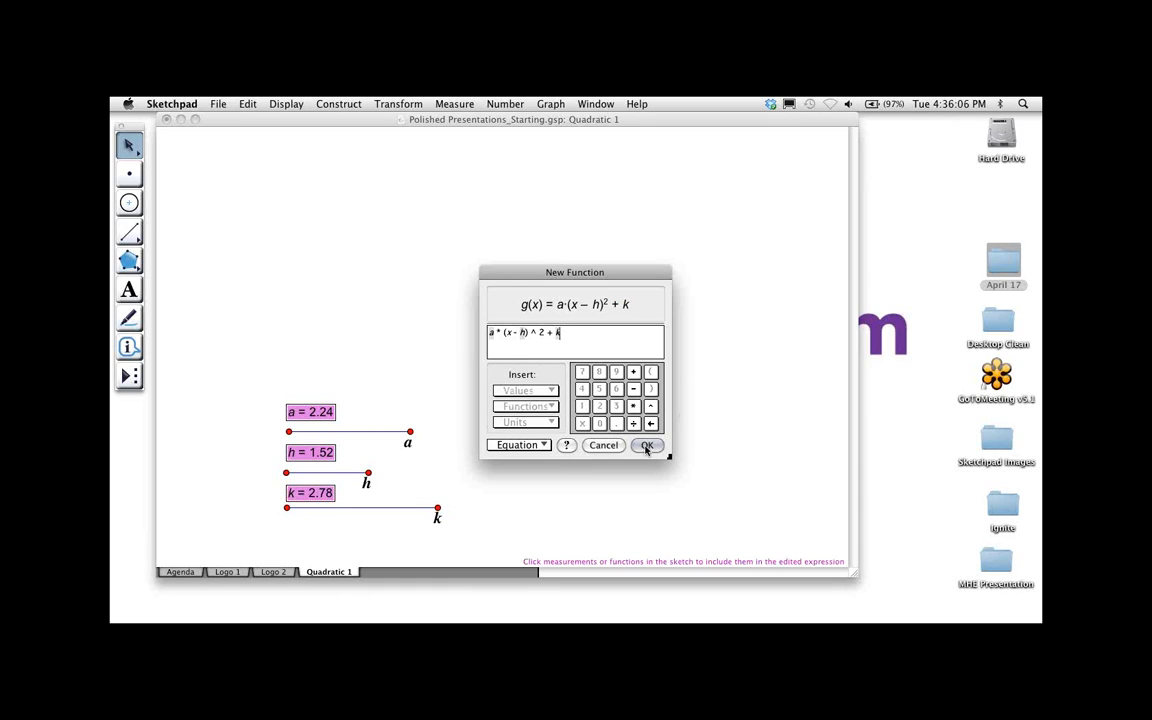
{"action": "left_click", "coordinate": [647, 446]}
{"action": "left_click", "coordinate": [564, 320]}
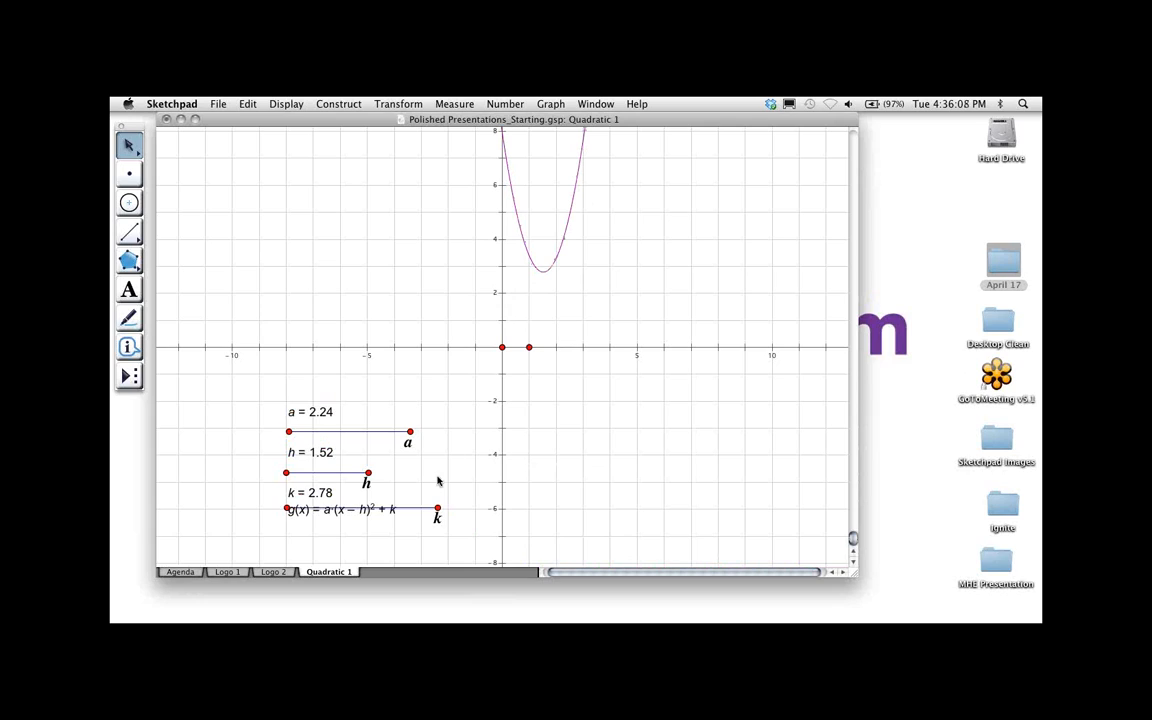
Move the g(x) equation to the page's upper-left corner and format it in size 24, dark blue
{"action": "mouse_move", "coordinate": [360, 510]}
{"action": "left_mouse_down"}
{"action": "mouse_move", "coordinate": [356, 530]}
{"action": "mouse_move", "coordinate": [258, 145]}
{"action": "mouse_move", "coordinate": [280, 145]}
{"action": "left_mouse_up"}
{"action": "left_click", "coordinate": [282, 102]}
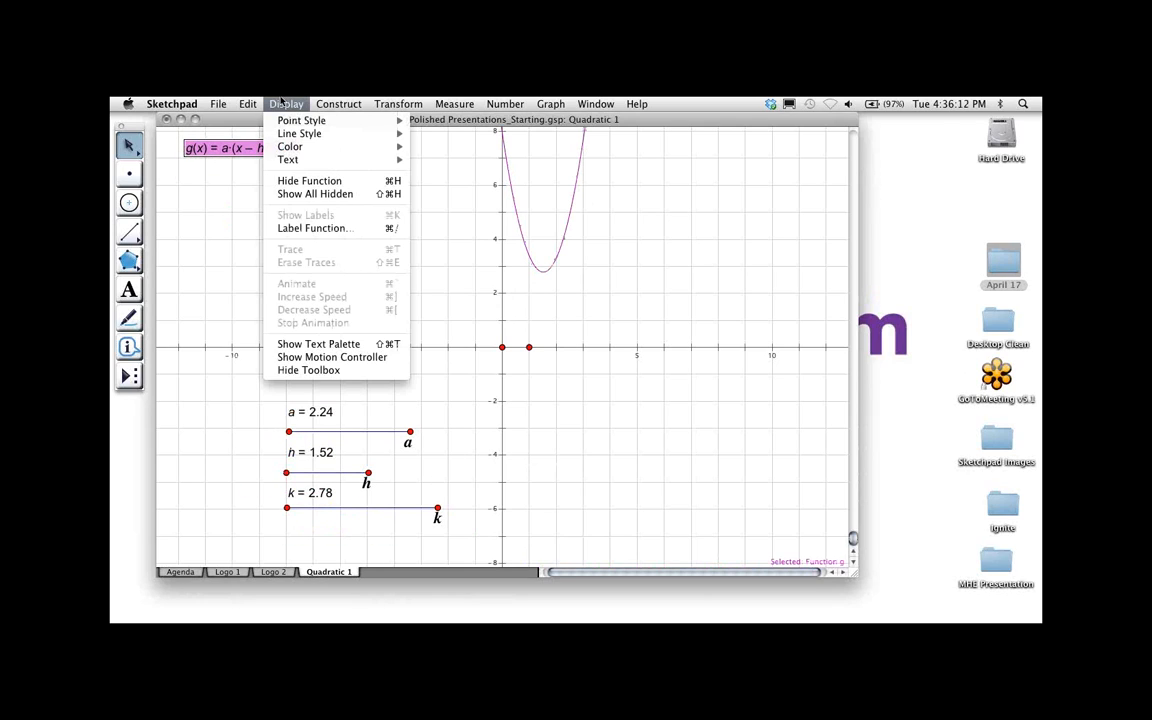
{"action": "left_click", "coordinate": [300, 344]}
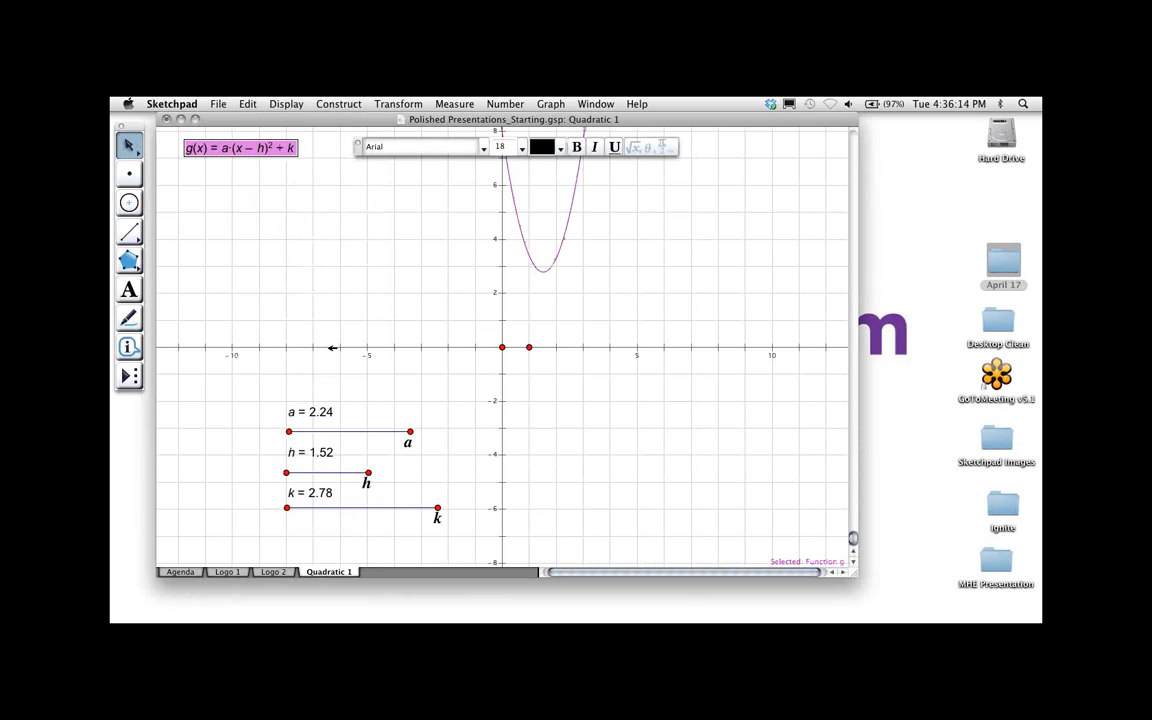
{"action": "left_click", "coordinate": [521, 147]}
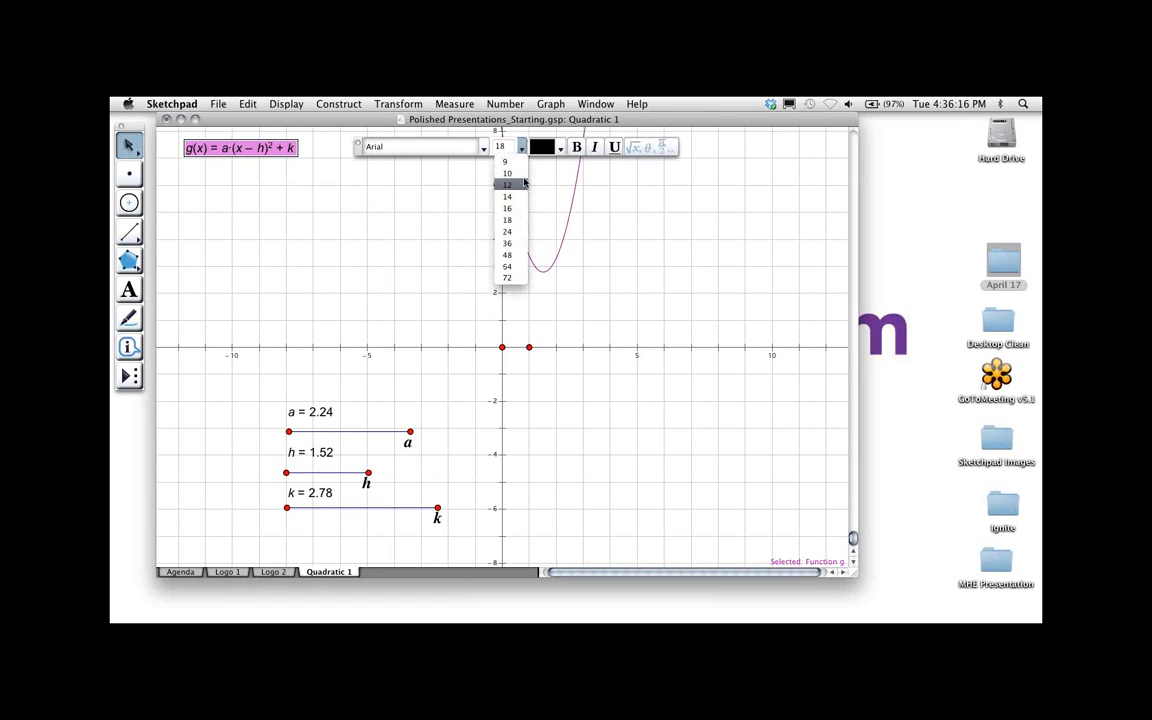
{"action": "left_click", "coordinate": [511, 234]}
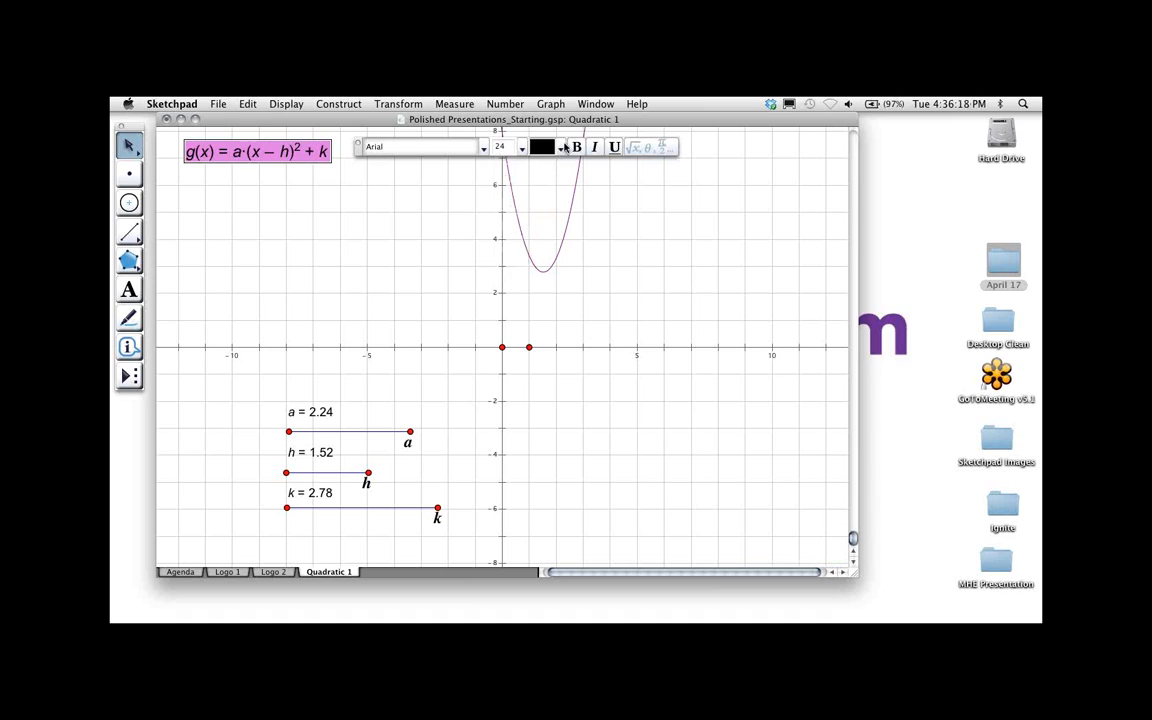
{"action": "left_click", "coordinate": [560, 147]}
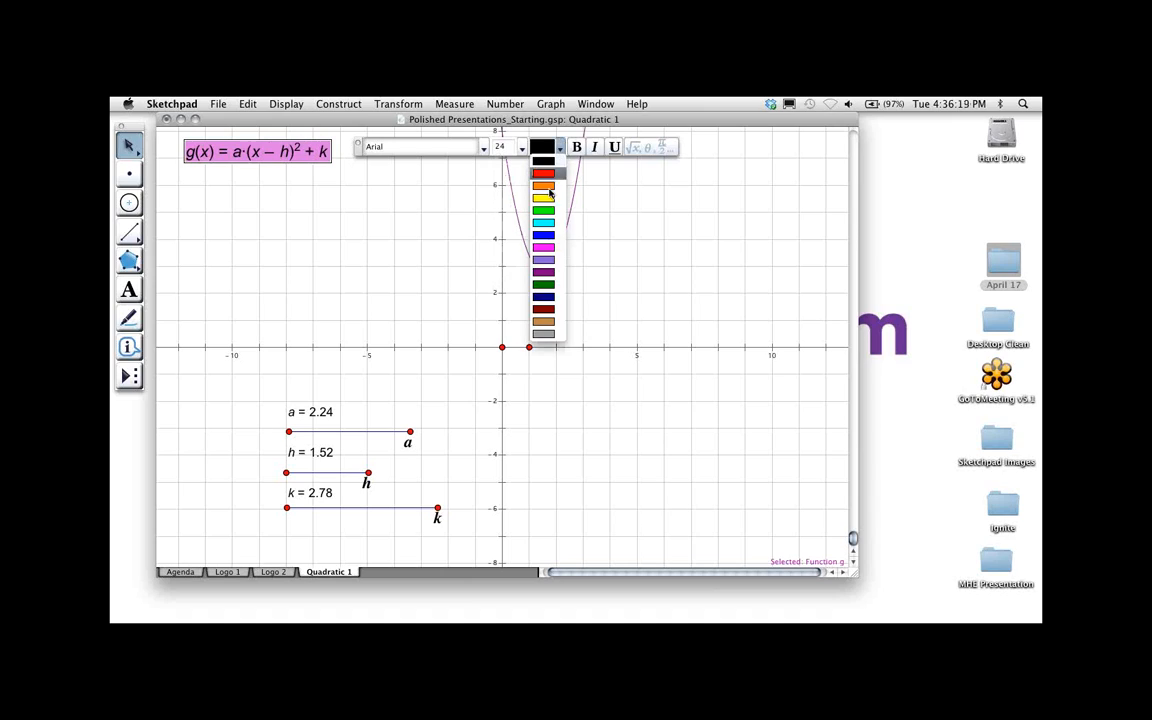
{"action": "left_click", "coordinate": [543, 296]}
{"action": "left_click", "coordinate": [359, 146]}
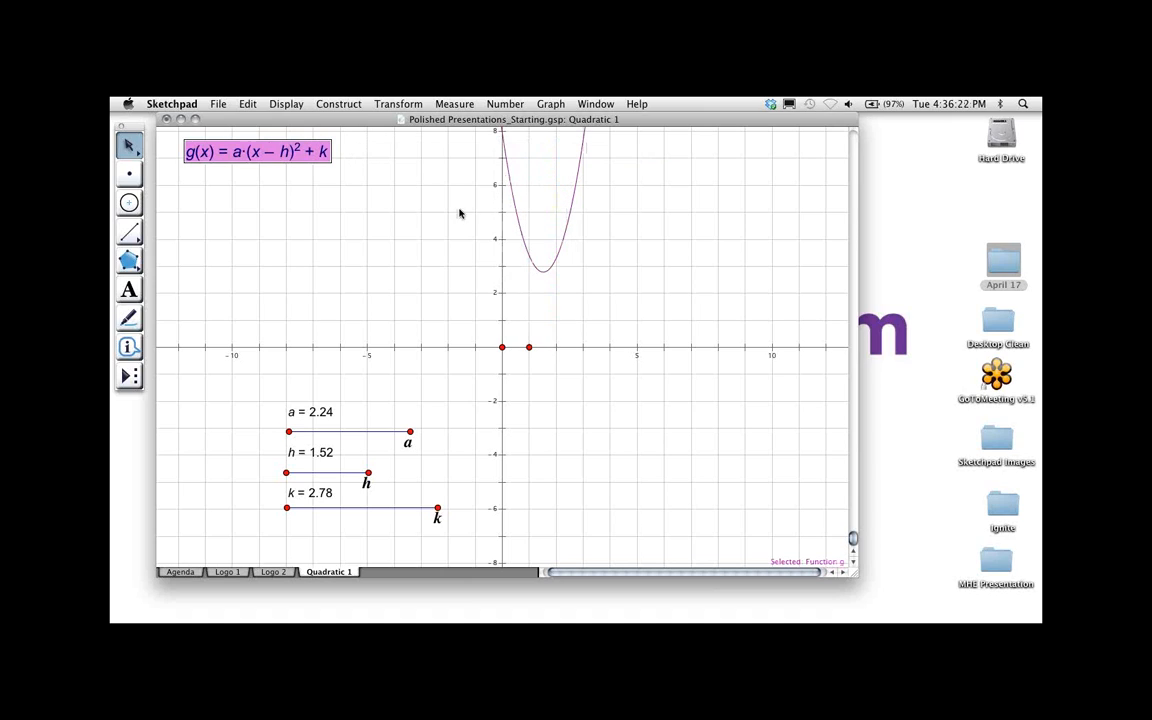
{"action": "left_click", "coordinate": [460, 210]}
Give the parabola a medium line style and colour it dark blue
{"action": "left_click", "coordinate": [516, 197]}
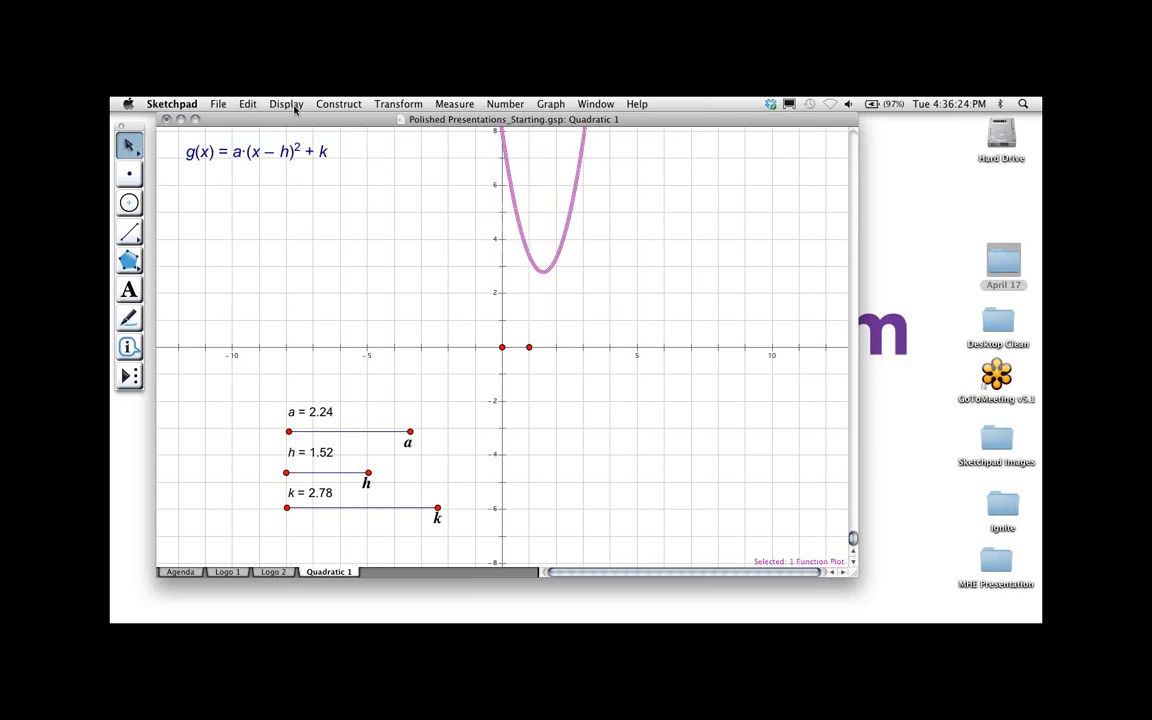
{"action": "left_click", "coordinate": [288, 104]}
{"action": "mouse_move", "coordinate": [291, 134]}
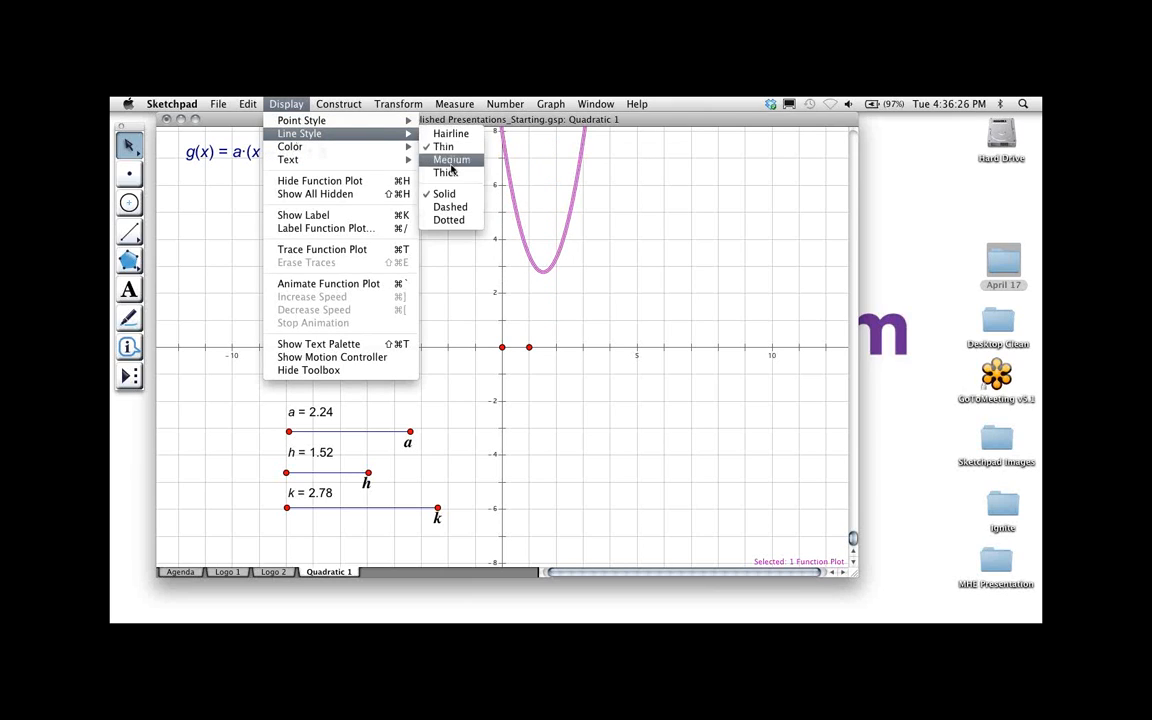
{"action": "left_click", "coordinate": [445, 159]}
{"action": "left_click", "coordinate": [285, 104]}
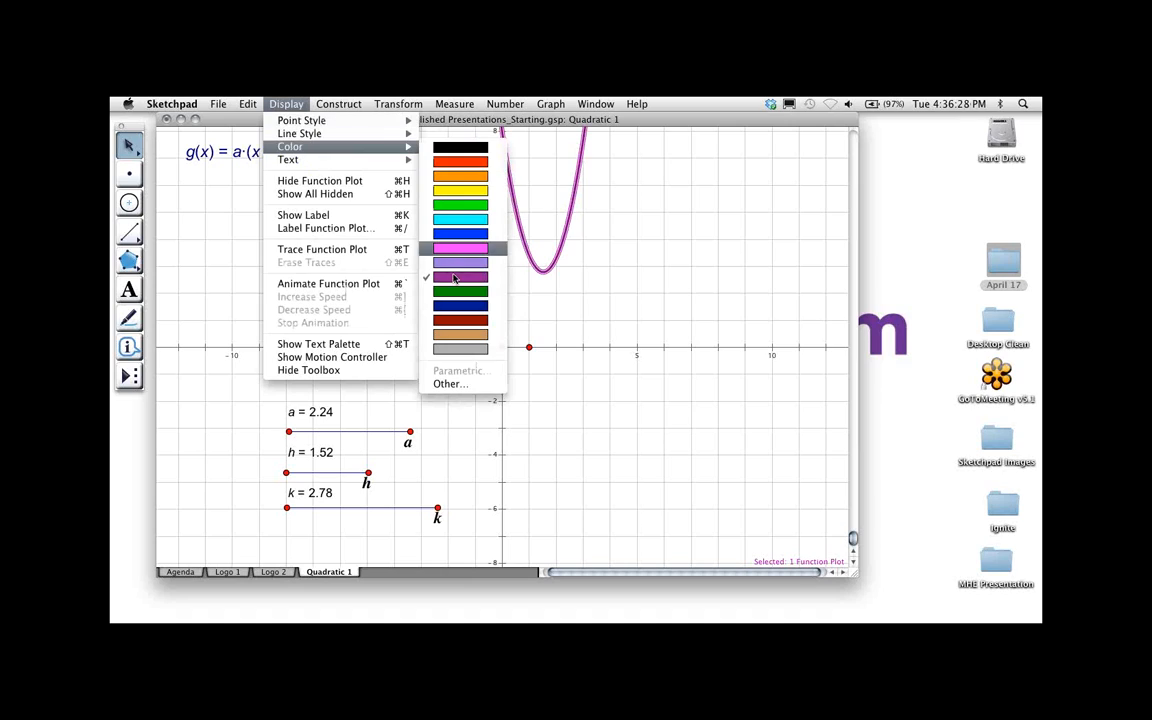
{"action": "left_click", "coordinate": [456, 312]}
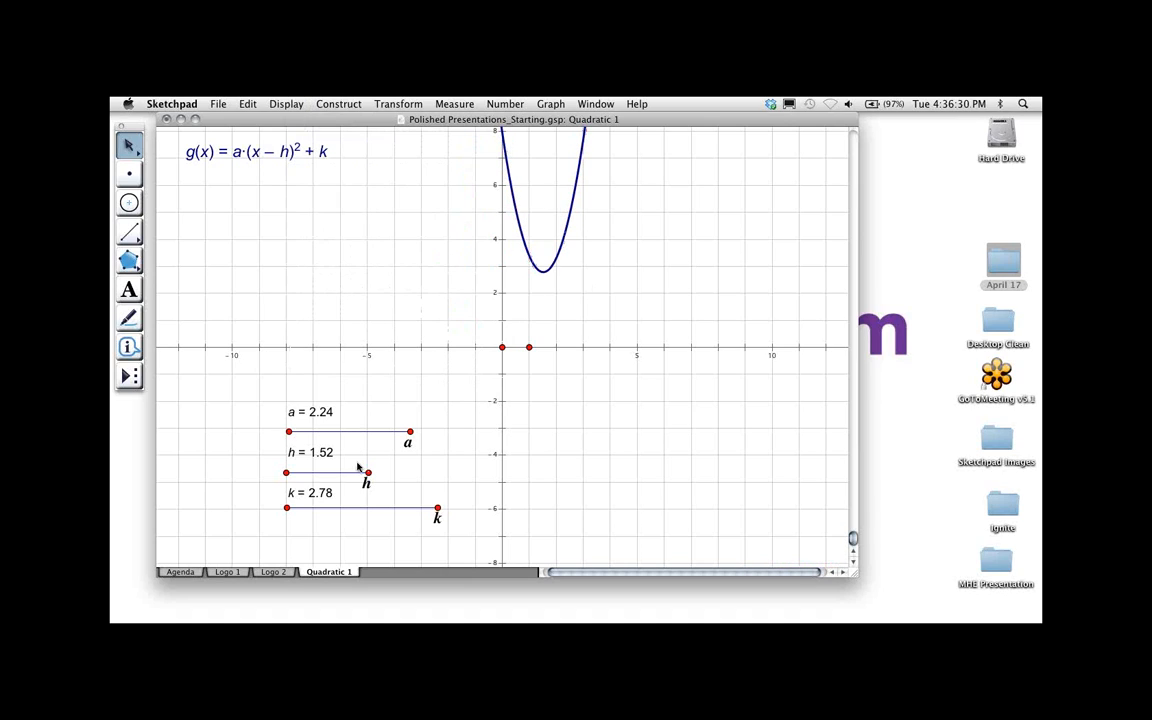
Move the slider points to about a = −2.34, h = 1.90 and k = −1.38 to transform the parabola
{"action": "left_click_drag", "start_coordinate": [411, 431], "coordinate": [365, 432]}
{"action": "left_click_drag", "start_coordinate": [293, 440], "coordinate": [160, 435]}
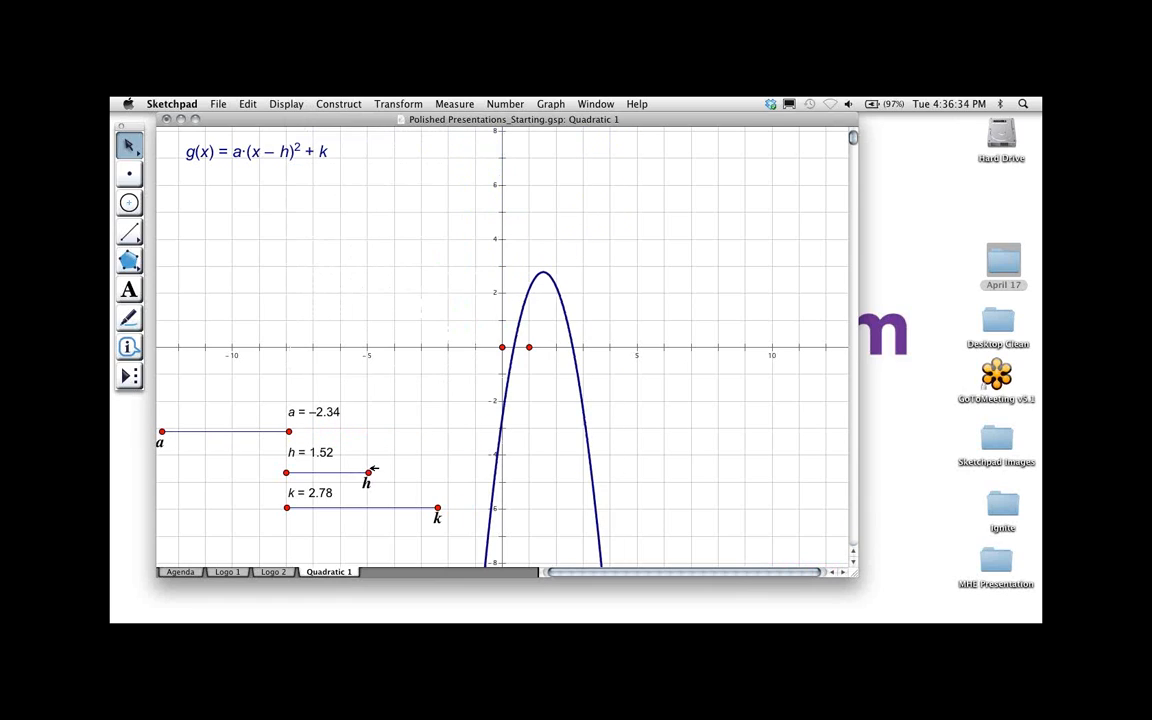
{"action": "mouse_move", "coordinate": [368, 473]}
{"action": "left_mouse_down"}
{"action": "mouse_move", "coordinate": [165, 476]}
{"action": "mouse_move", "coordinate": [453, 476]}
{"action": "mouse_move", "coordinate": [247, 473]}
{"action": "mouse_move", "coordinate": [389, 474]}
{"action": "left_mouse_up"}
{"action": "left_click_drag", "start_coordinate": [437, 508], "coordinate": [212, 506]}
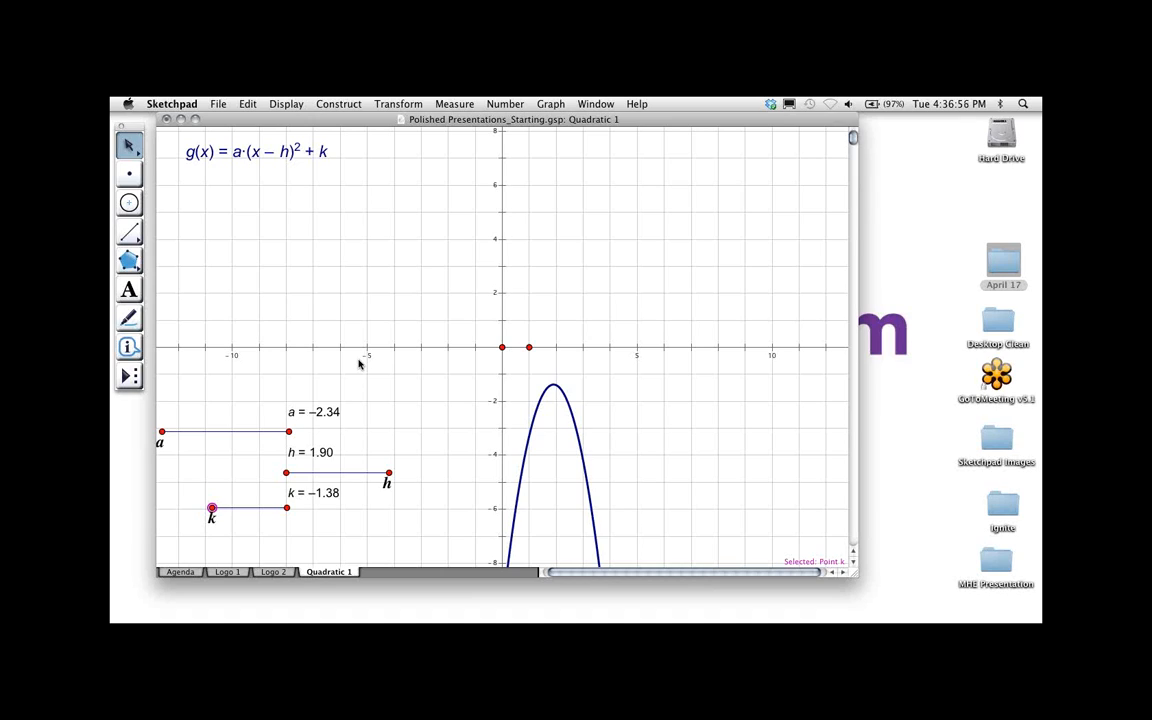
Duplicate the Quadratic 1 page and name the copy Quadratic 2
{"action": "left_click", "coordinate": [218, 104]}
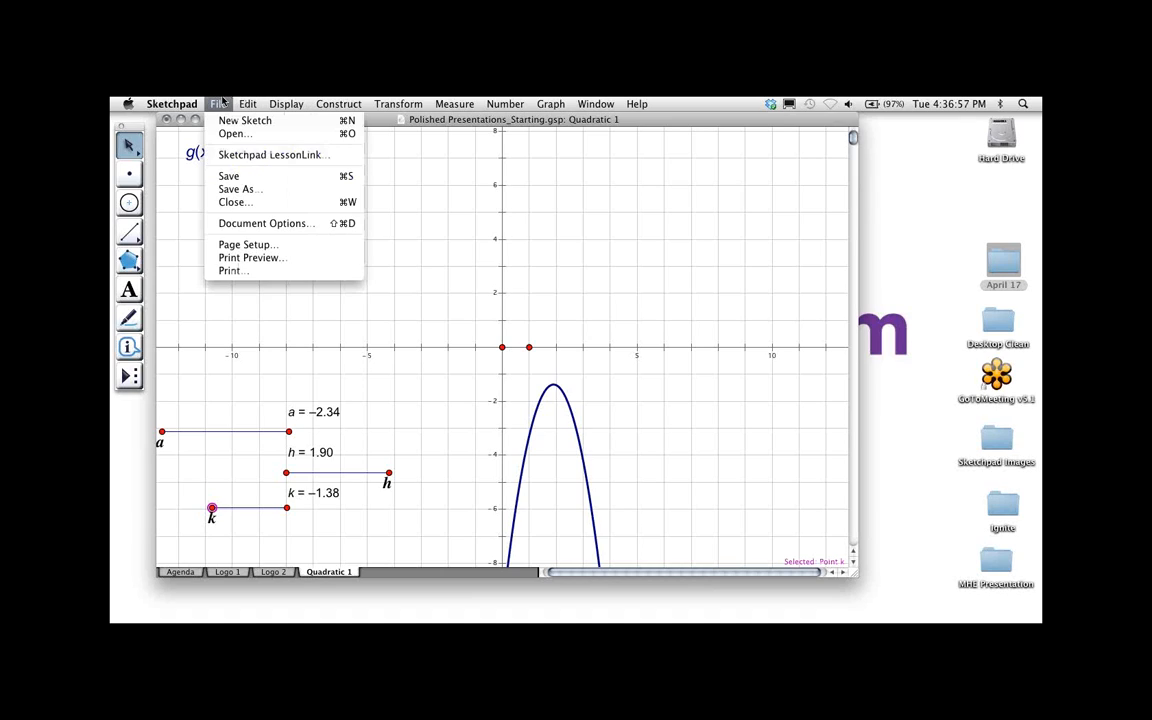
{"action": "left_click", "coordinate": [259, 224]}
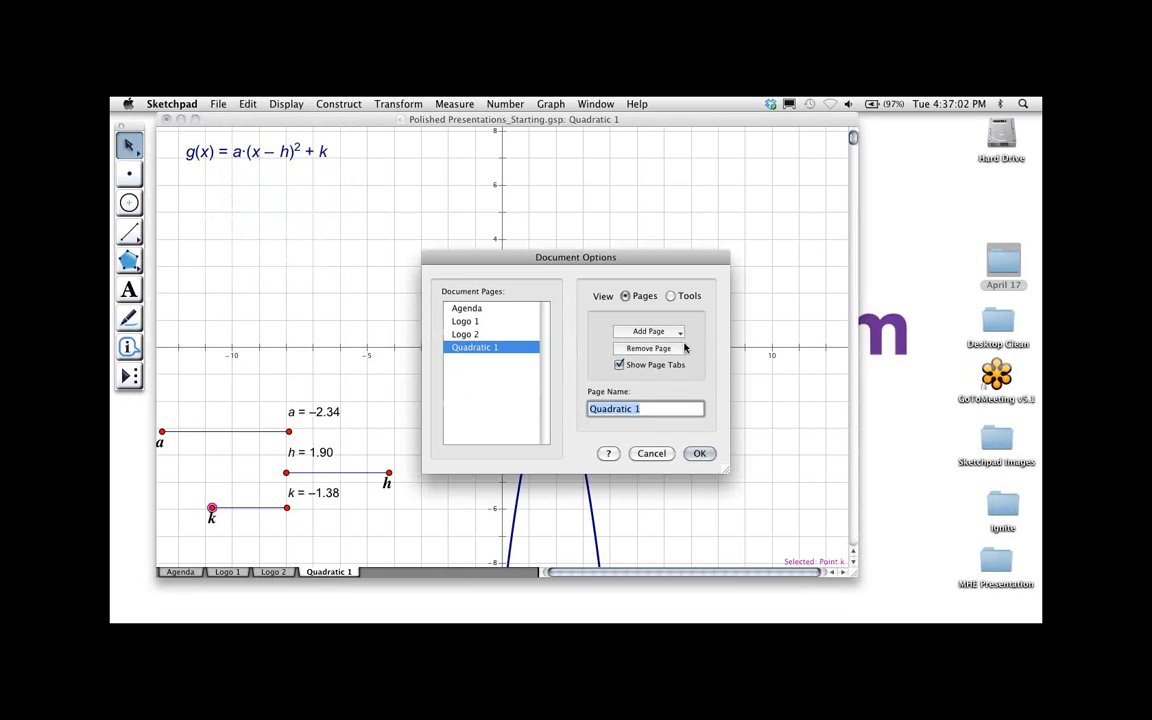
{"action": "left_click", "coordinate": [680, 333]}
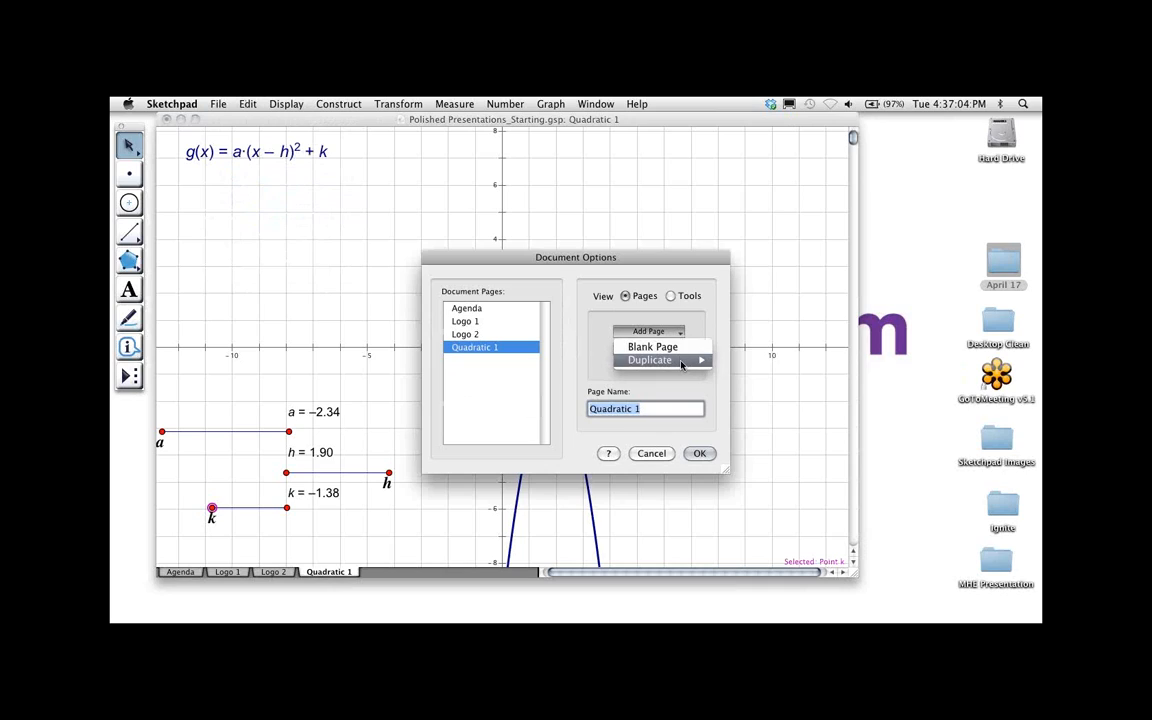
{"action": "mouse_move", "coordinate": [690, 360]}
{"action": "left_click", "coordinate": [758, 411]}
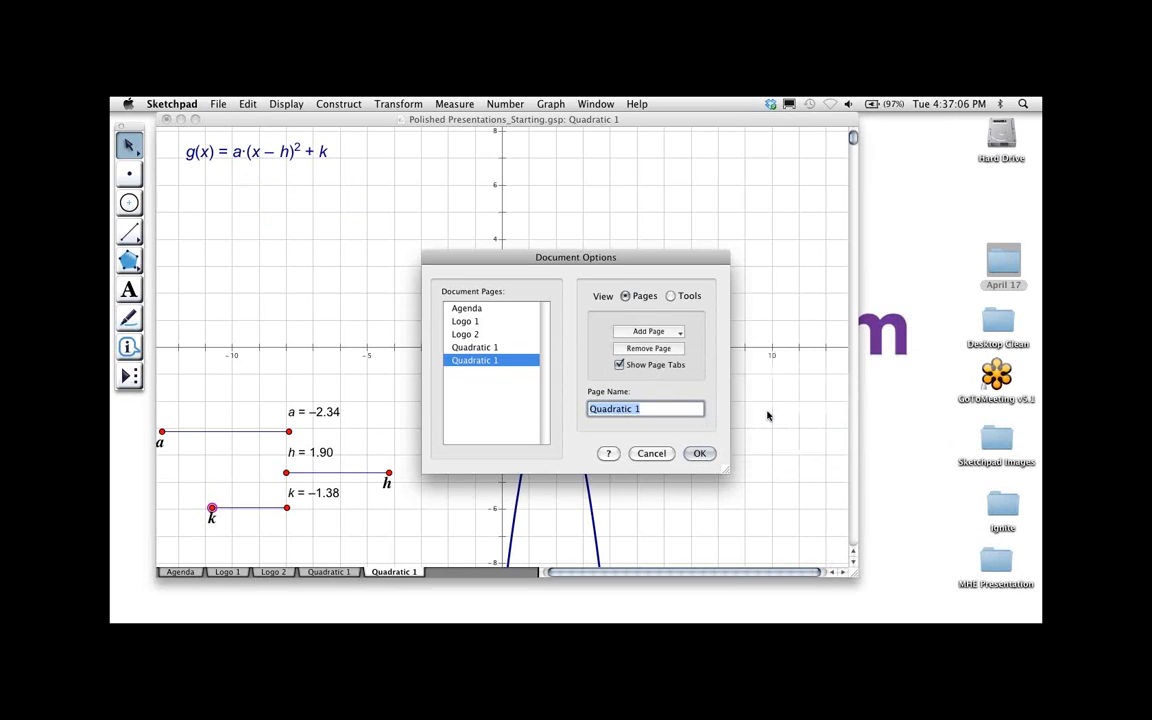
{"action": "left_click", "coordinate": [654, 408]}
{"action": "key", "text": "BackSpace"}
{"action": "type", "text": "2"}
{"action": "left_click", "coordinate": [700, 454]}
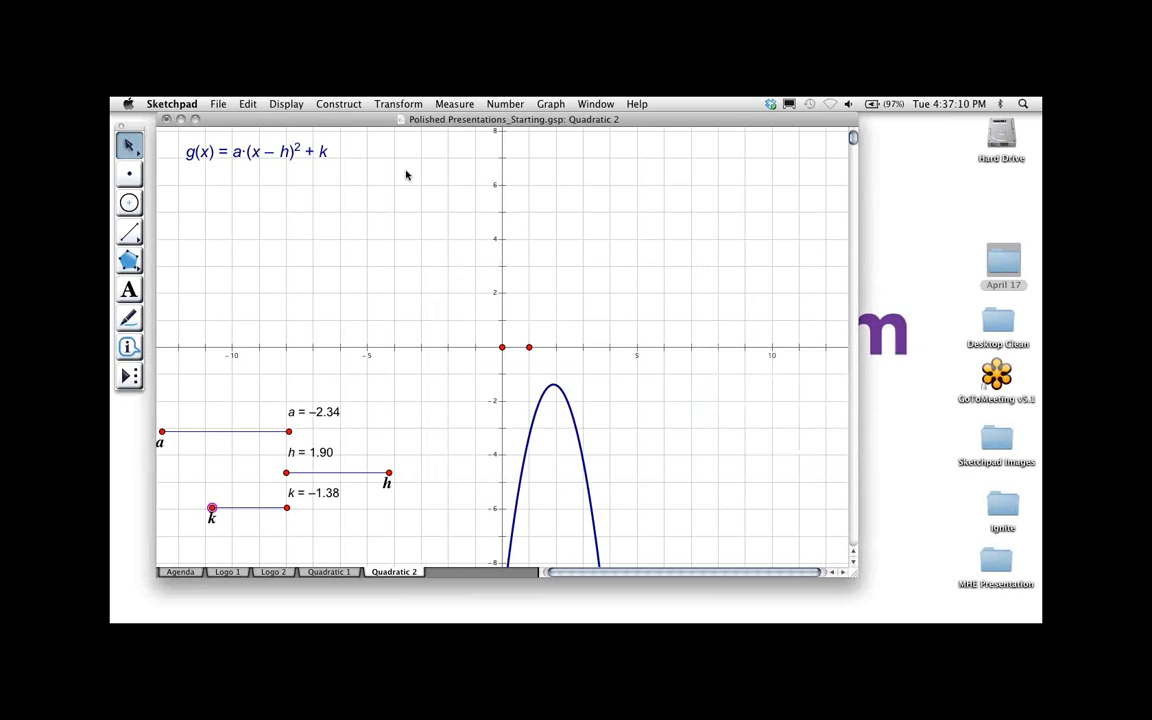
Move slider point a on the Quadratic 2 page to about a = 1.56
{"action": "left_click", "coordinate": [254, 194]}
{"action": "left_click_drag", "start_coordinate": [165, 432], "coordinate": [373, 434]}
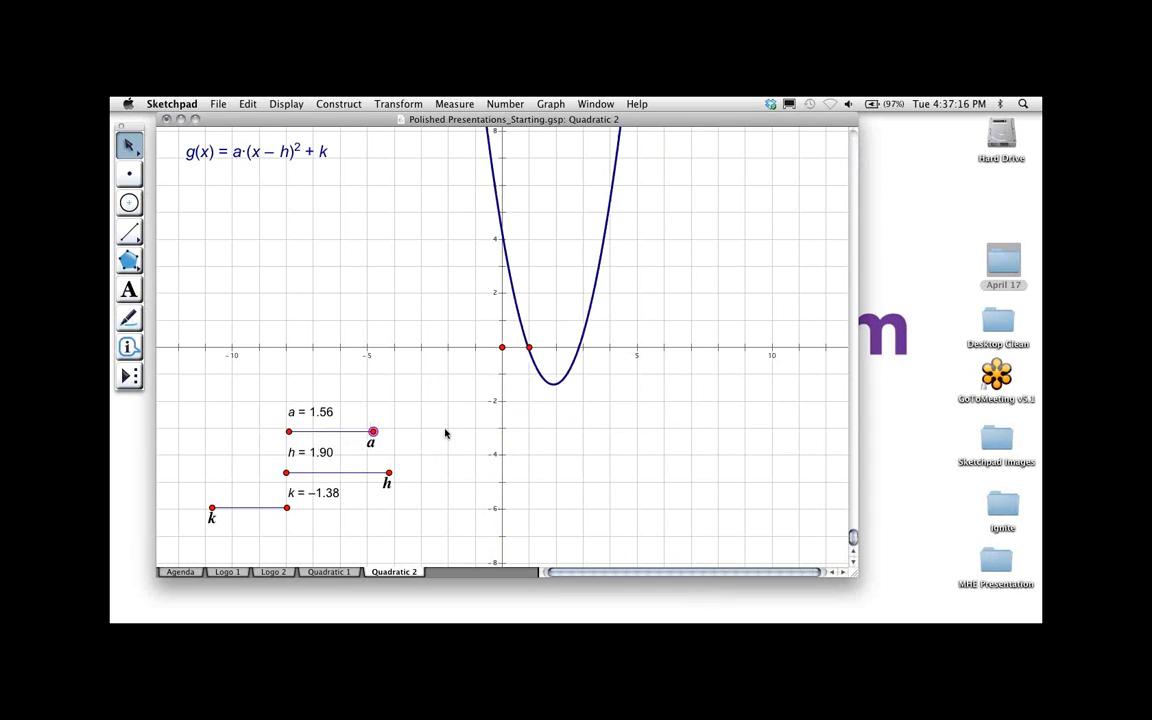
{"action": "left_click", "coordinate": [420, 445]}
Show the text palette and colour the text of the a measurement blue
{"action": "left_click", "coordinate": [326, 413]}
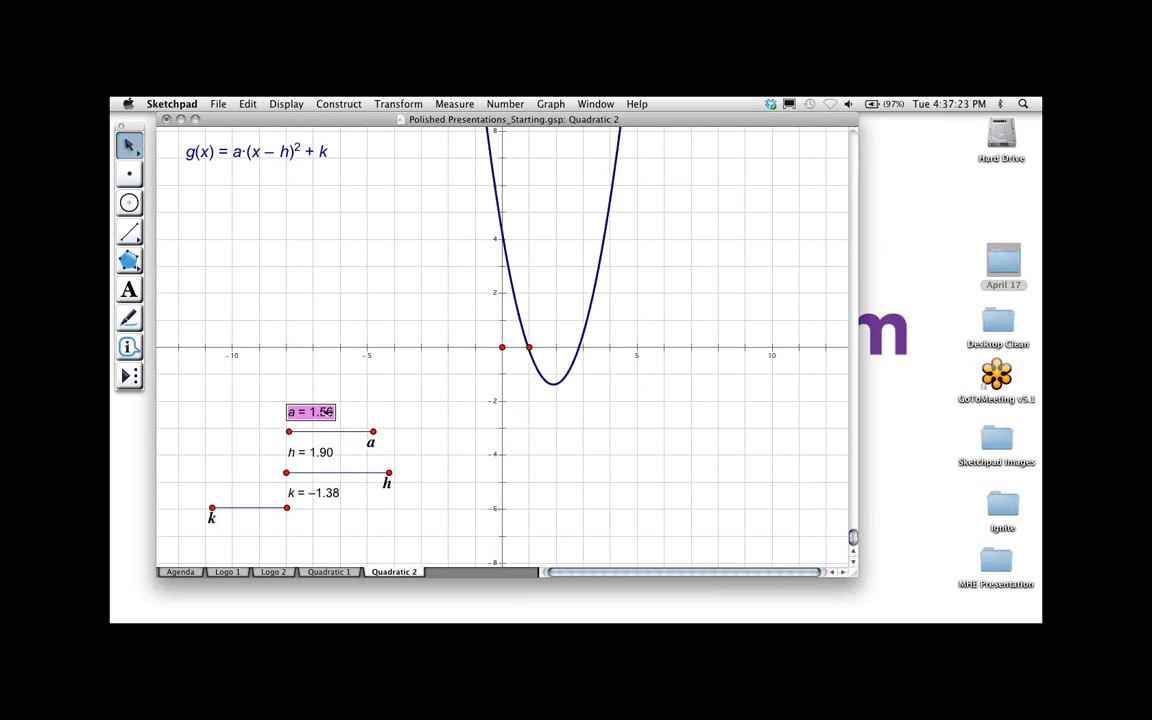
{"action": "left_click", "coordinate": [276, 104]}
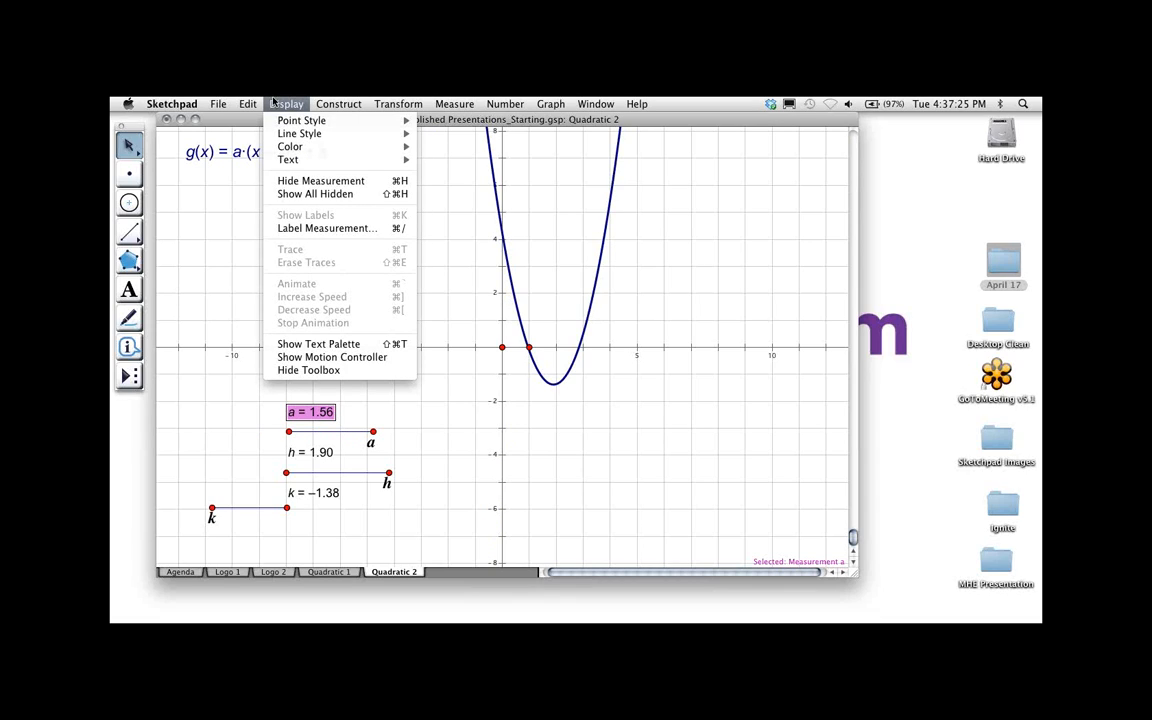
{"action": "left_click", "coordinate": [297, 344]}
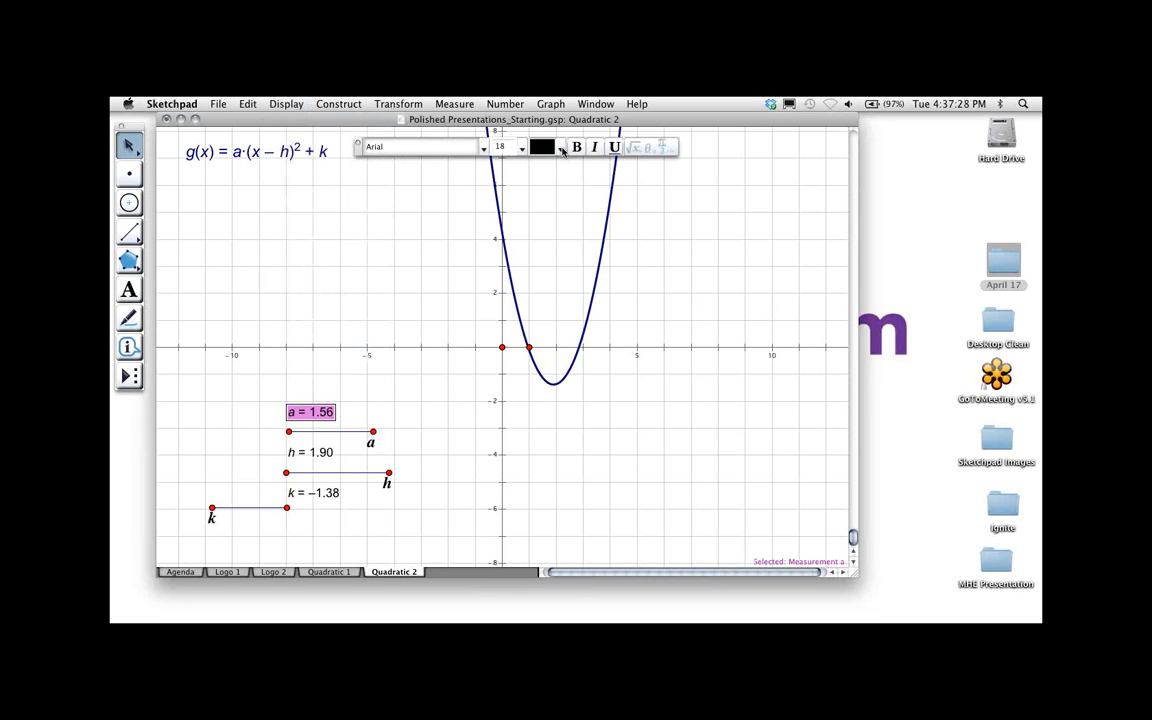
{"action": "left_click", "coordinate": [563, 149]}
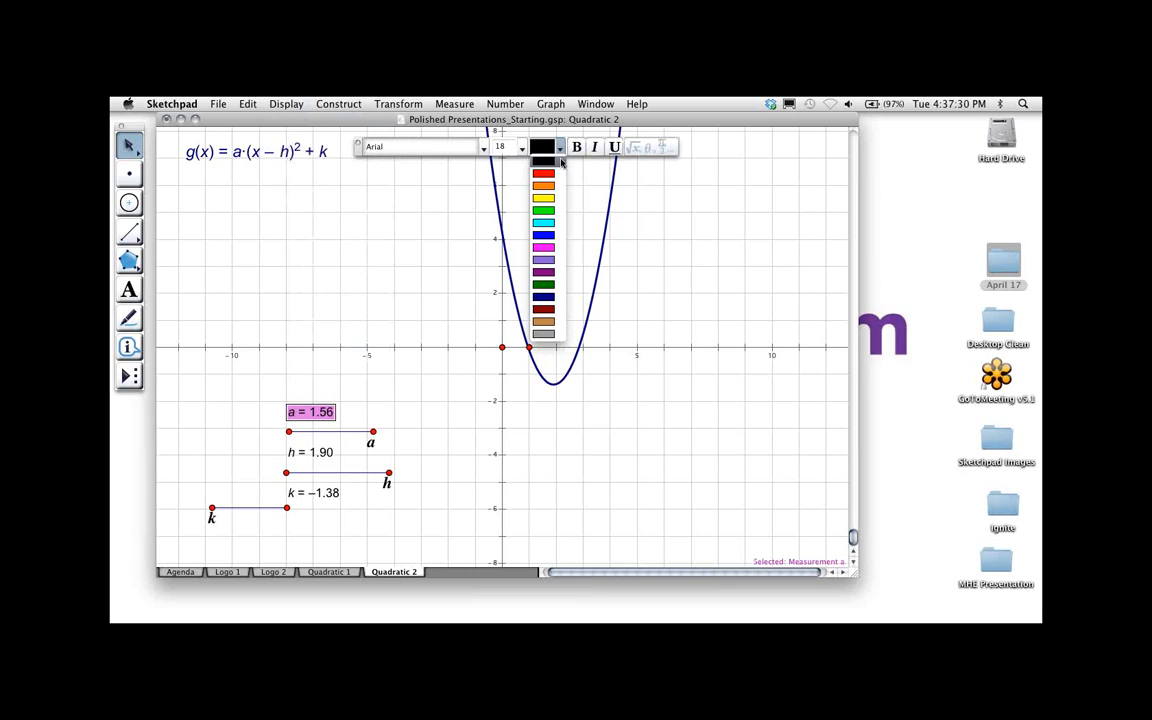
{"action": "left_click", "coordinate": [543, 235]}
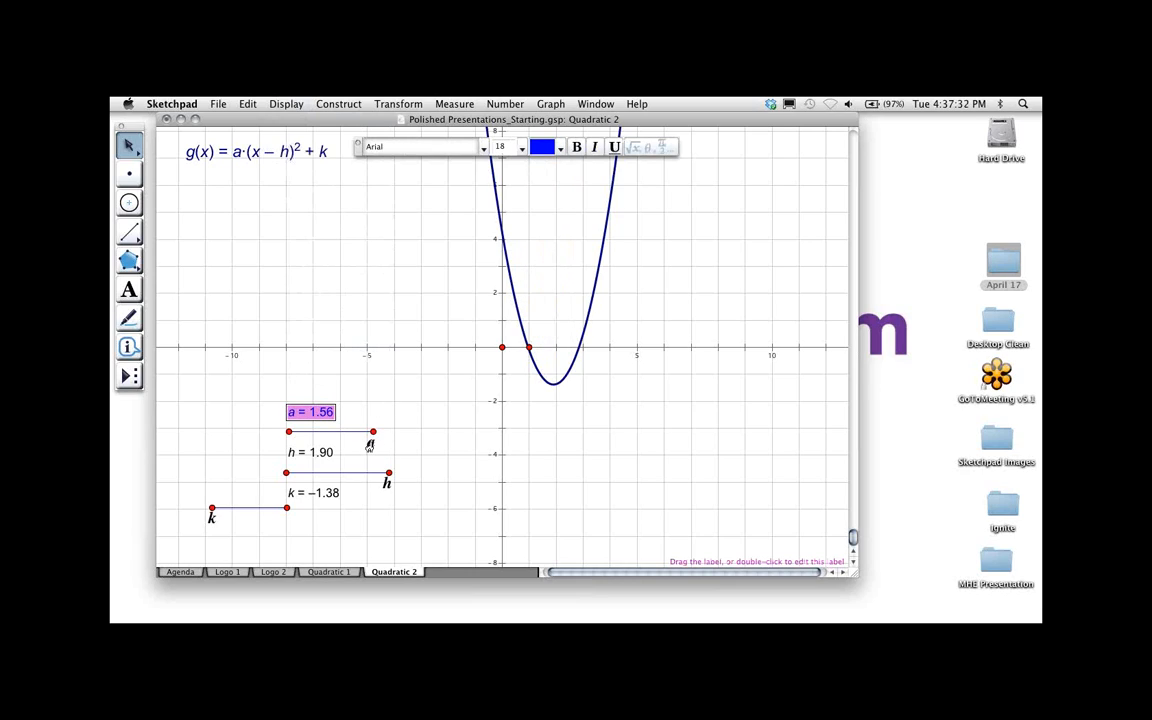
{"action": "left_click", "coordinate": [414, 442]}
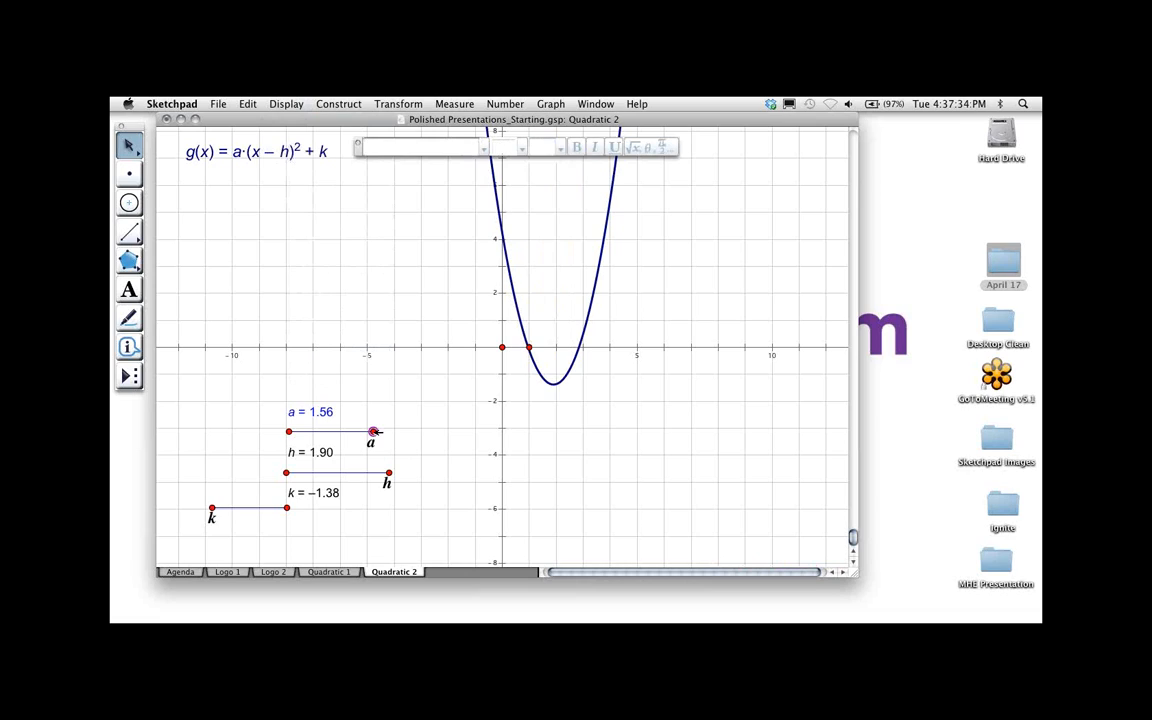
Colour slider point a blue and set its point style to Large
{"action": "left_click", "coordinate": [373, 432]}
{"action": "left_click", "coordinate": [286, 104]}
{"action": "mouse_move", "coordinate": [290, 147]}
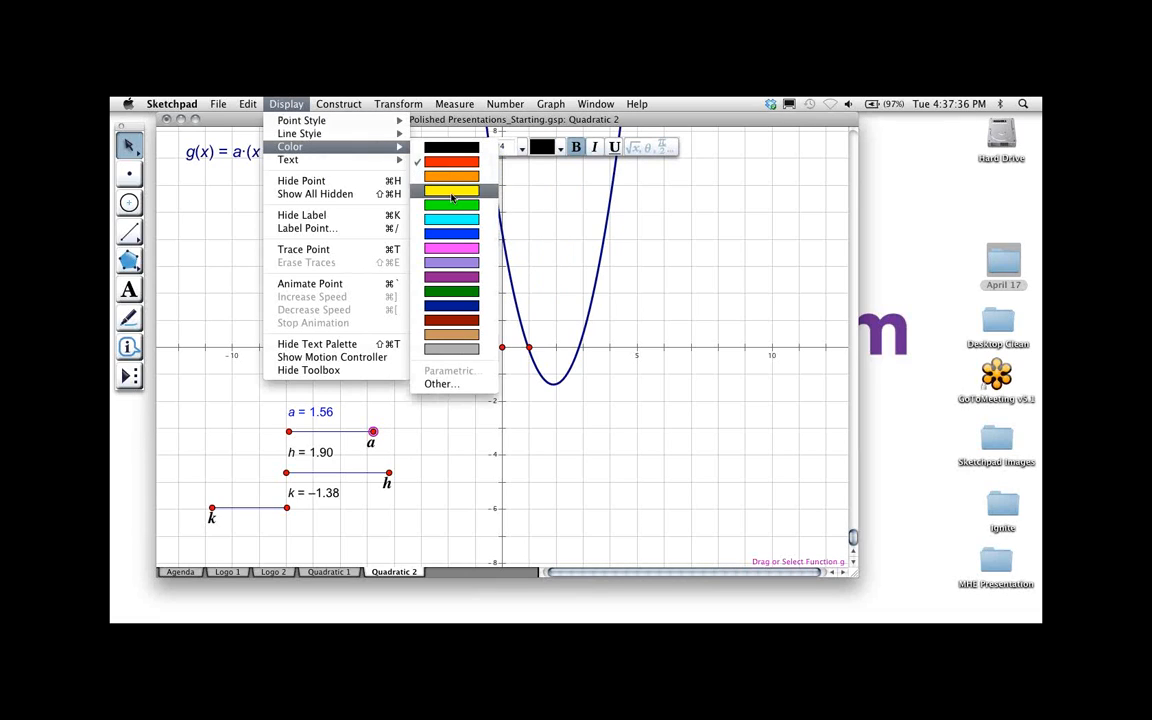
{"action": "left_click", "coordinate": [459, 237]}
{"action": "left_click", "coordinate": [295, 104]}
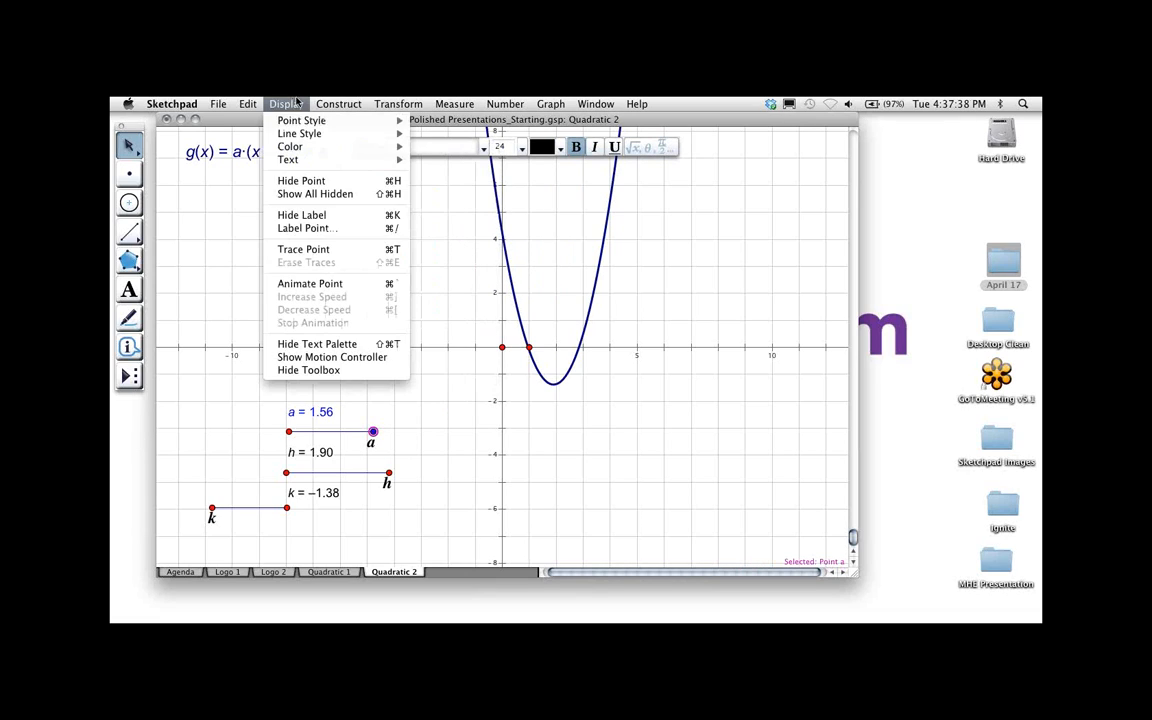
{"action": "mouse_move", "coordinate": [305, 120]}
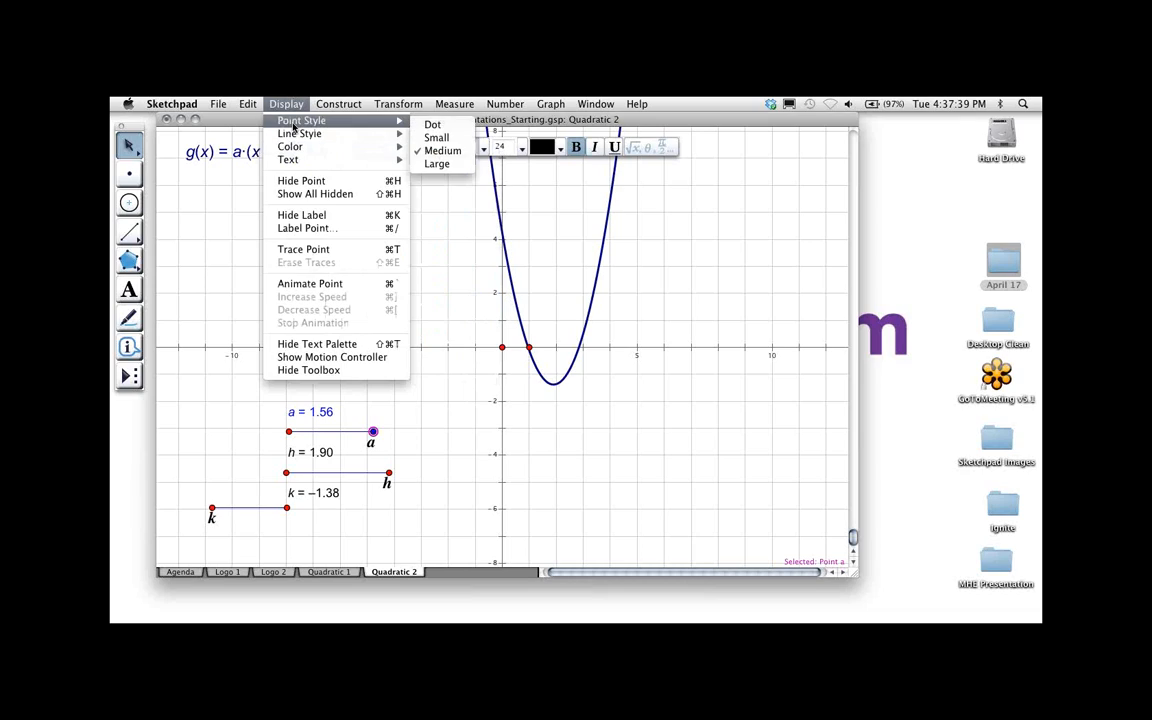
{"action": "left_click", "coordinate": [436, 164]}
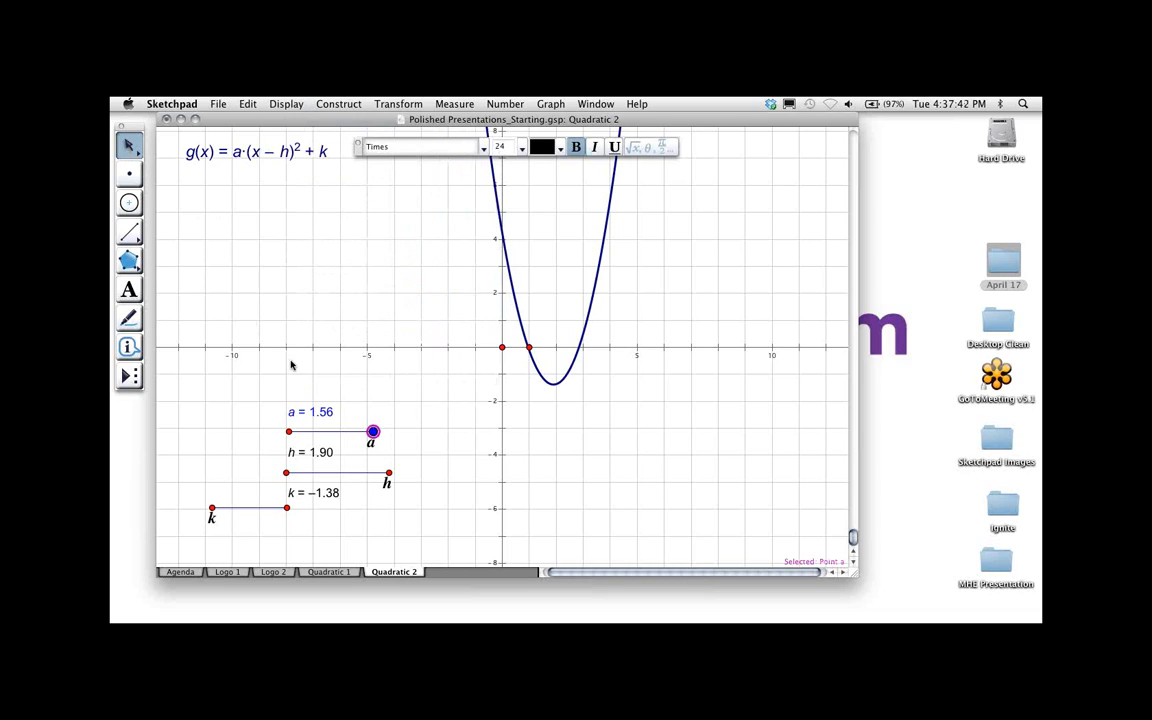
{"action": "left_click", "coordinate": [265, 390]}
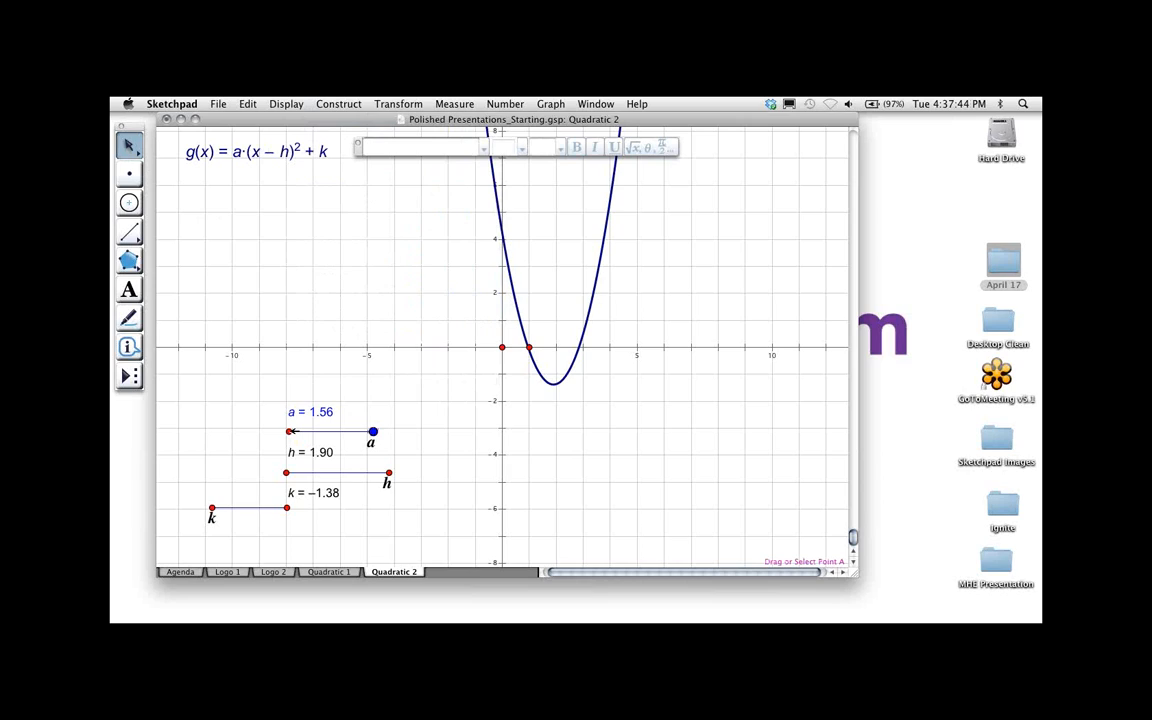
Colour the fixed endpoint of slider a black
{"action": "left_click", "coordinate": [286, 103]}
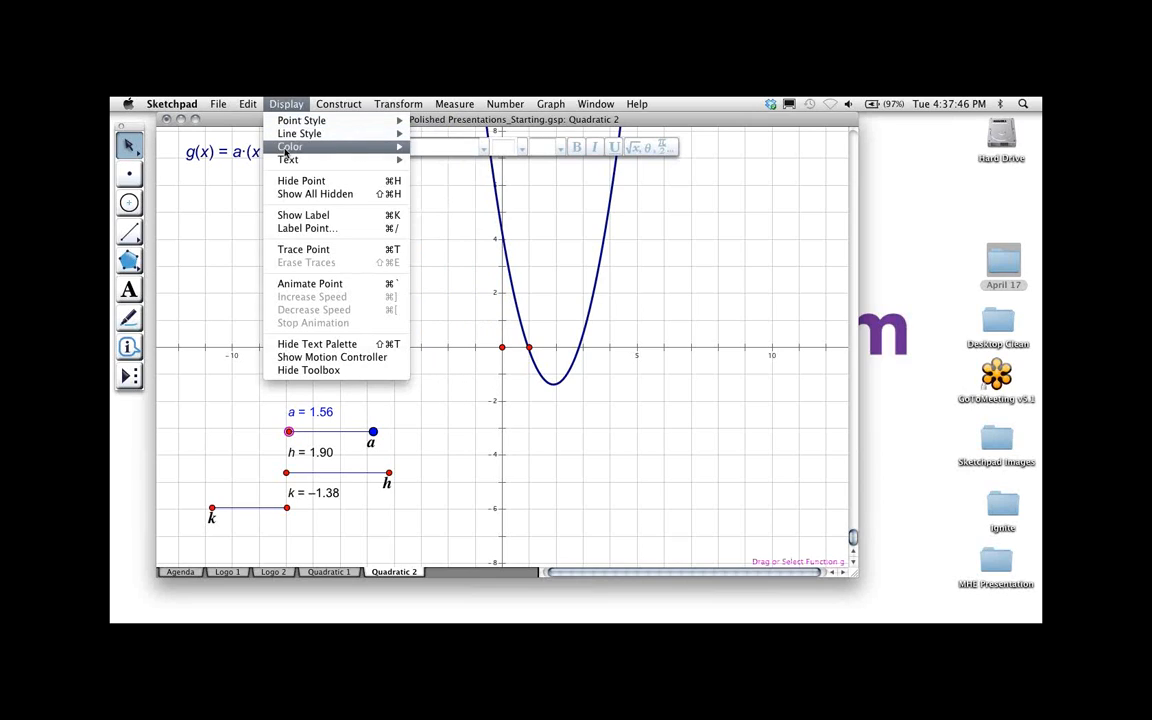
{"action": "mouse_move", "coordinate": [330, 146]}
{"action": "left_click", "coordinate": [435, 150]}
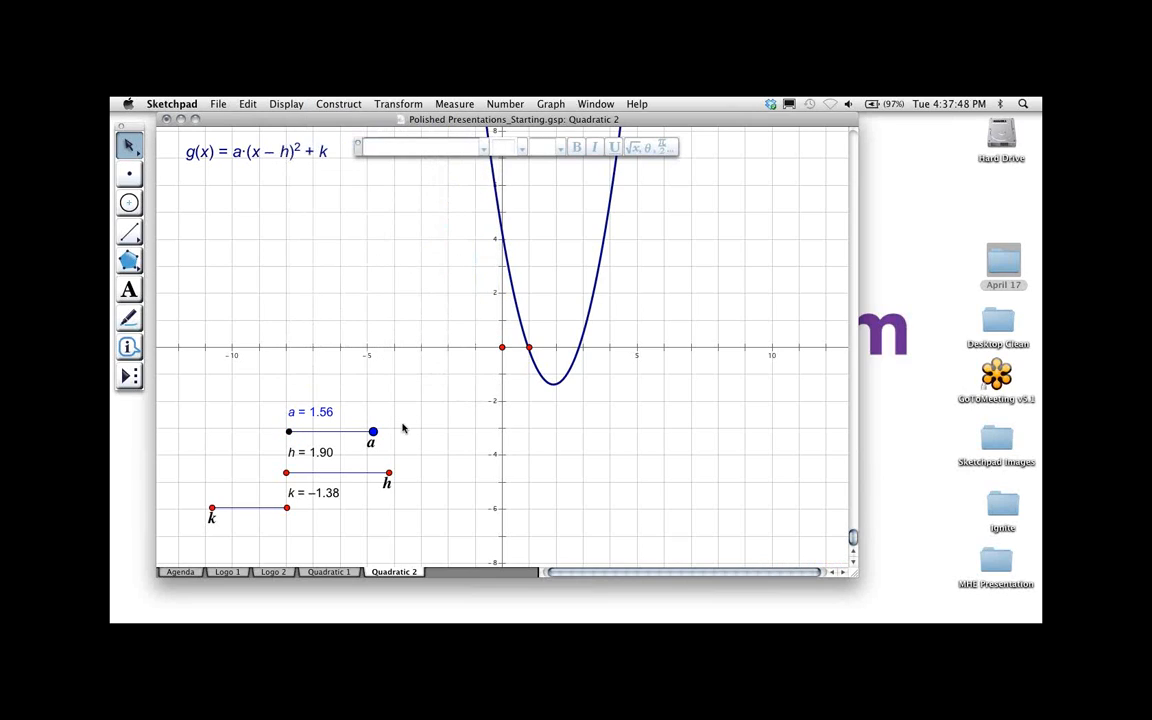
Colour the h measurement and slider point h dark green, and give the point the Large style
{"action": "left_click", "coordinate": [308, 452]}
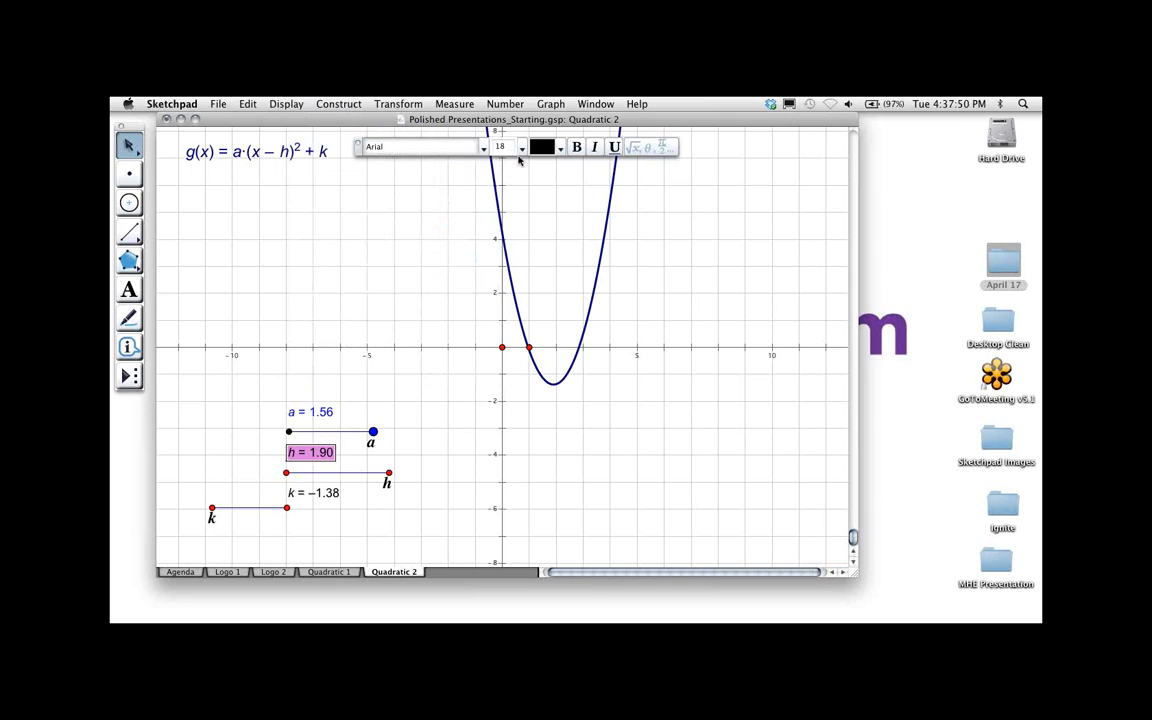
{"action": "left_click", "coordinate": [562, 148]}
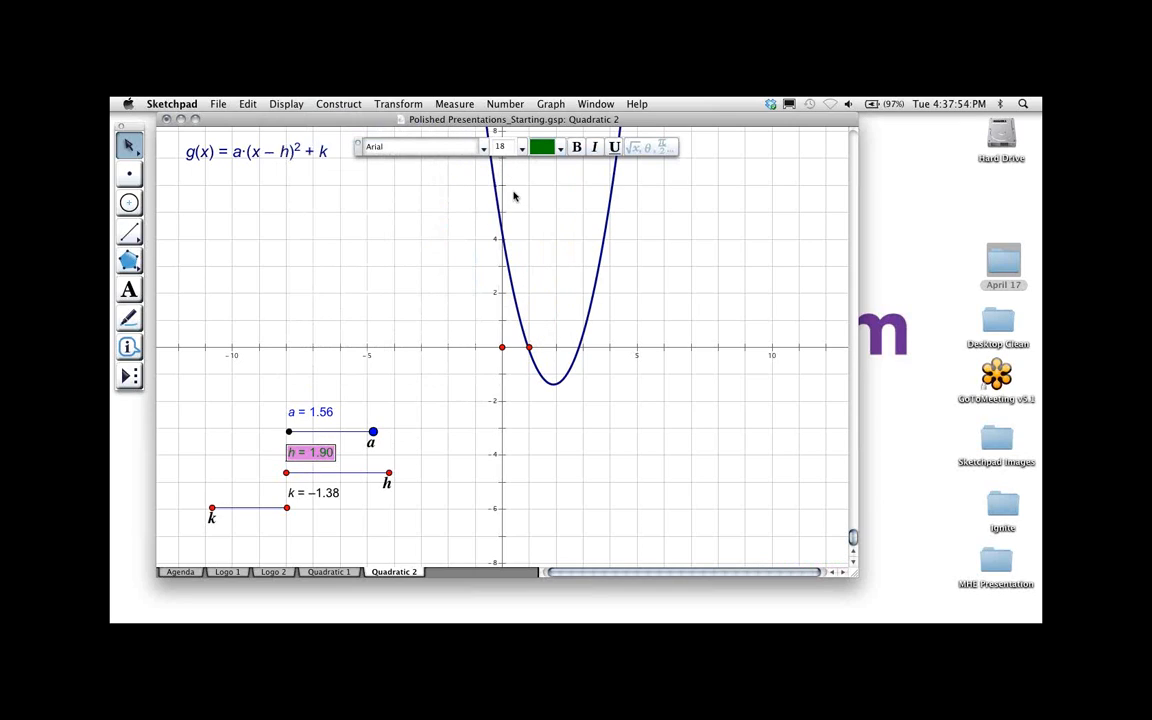
{"action": "left_click", "coordinate": [388, 472]}
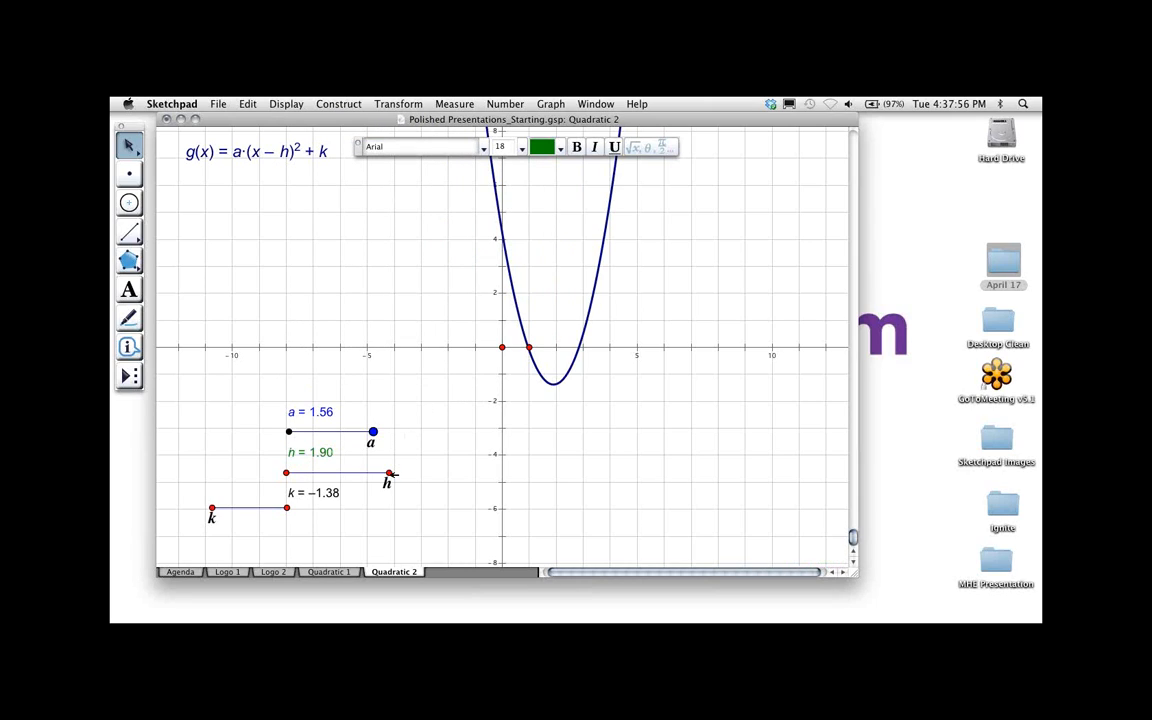
{"action": "left_click", "coordinate": [297, 104]}
{"action": "mouse_move", "coordinate": [300, 146]}
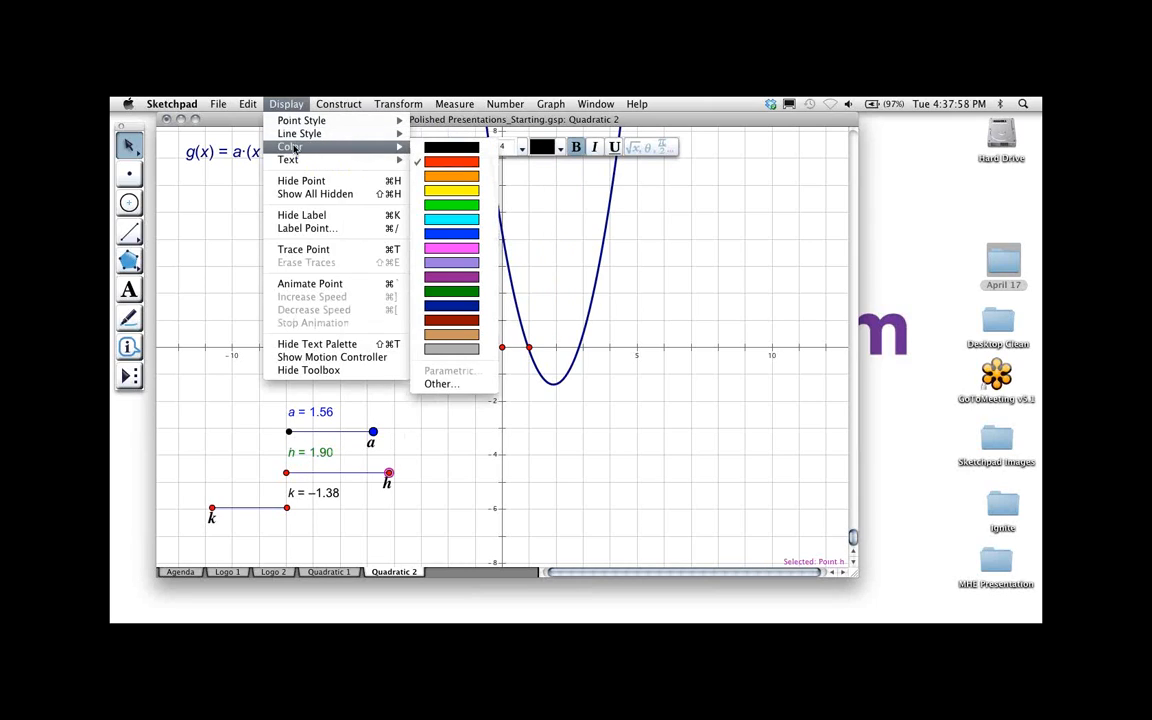
{"action": "left_click", "coordinate": [463, 290]}
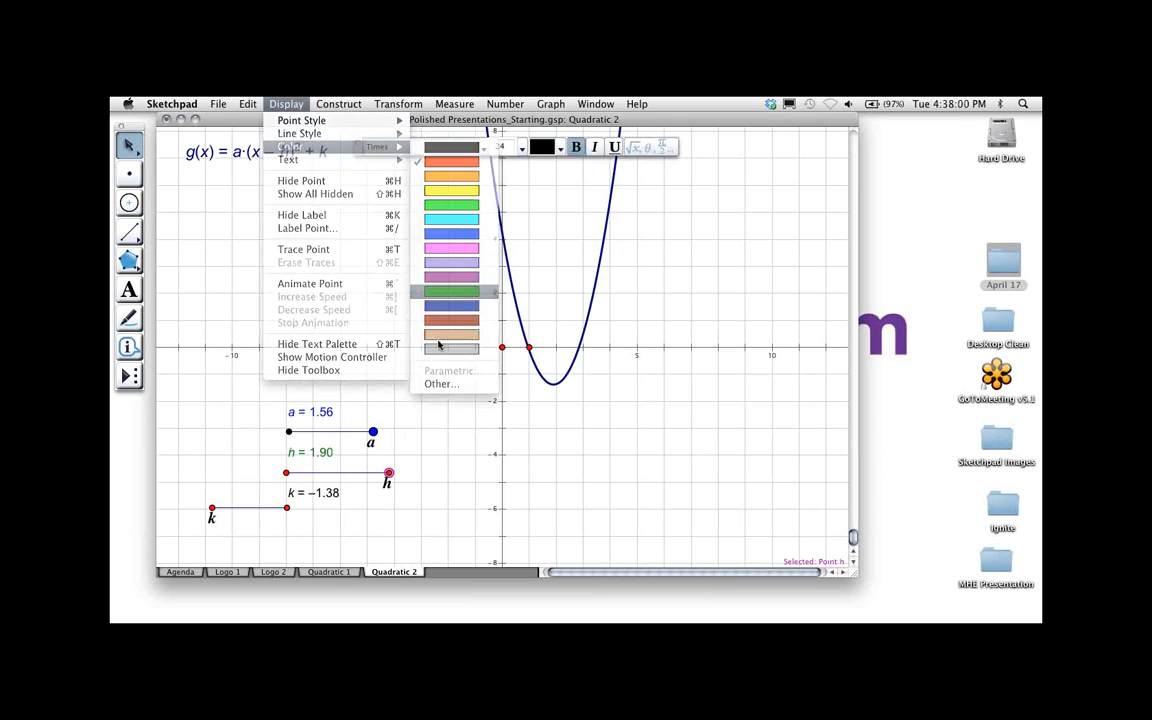
{"action": "left_click", "coordinate": [285, 104]}
{"action": "mouse_move", "coordinate": [300, 120]}
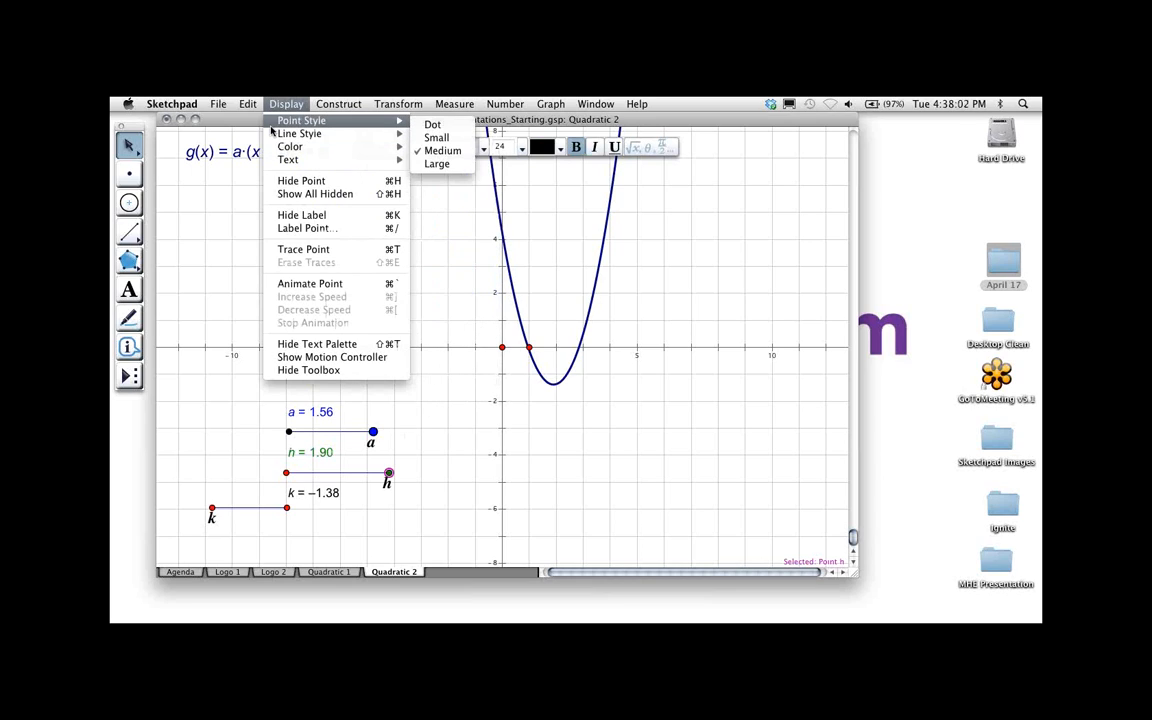
{"action": "left_click", "coordinate": [436, 164]}
{"action": "left_click", "coordinate": [425, 475]}
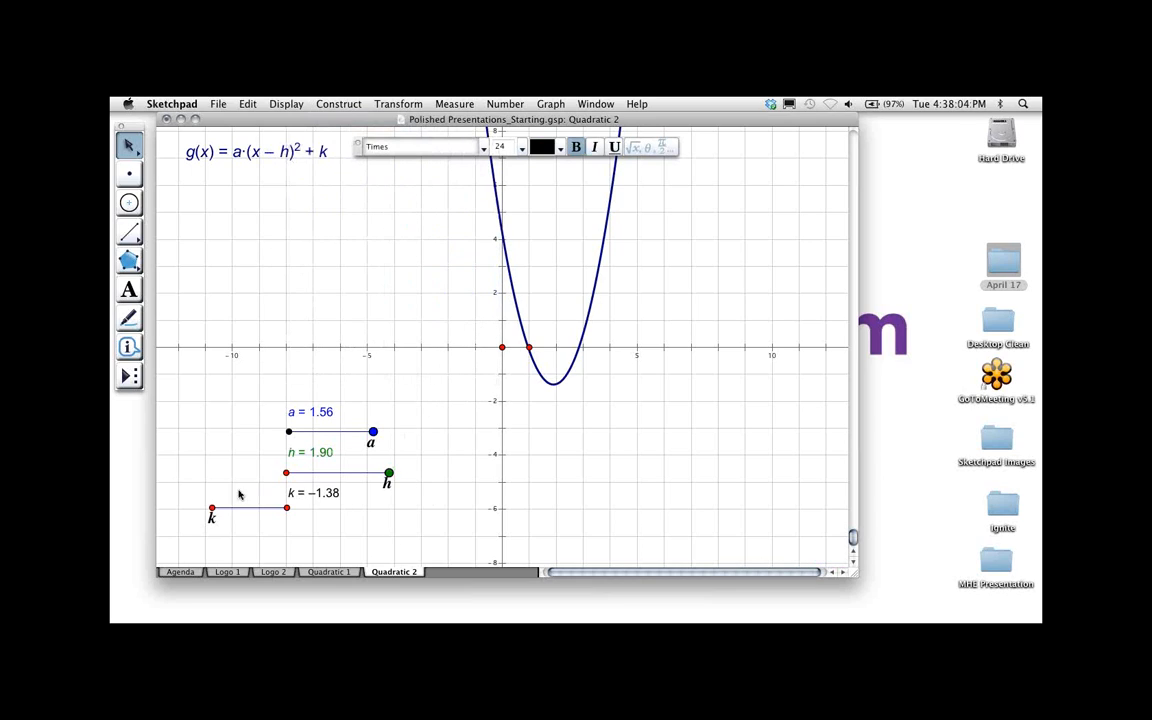
Colour the text of the k measurement dark purple
{"action": "left_click", "coordinate": [331, 493]}
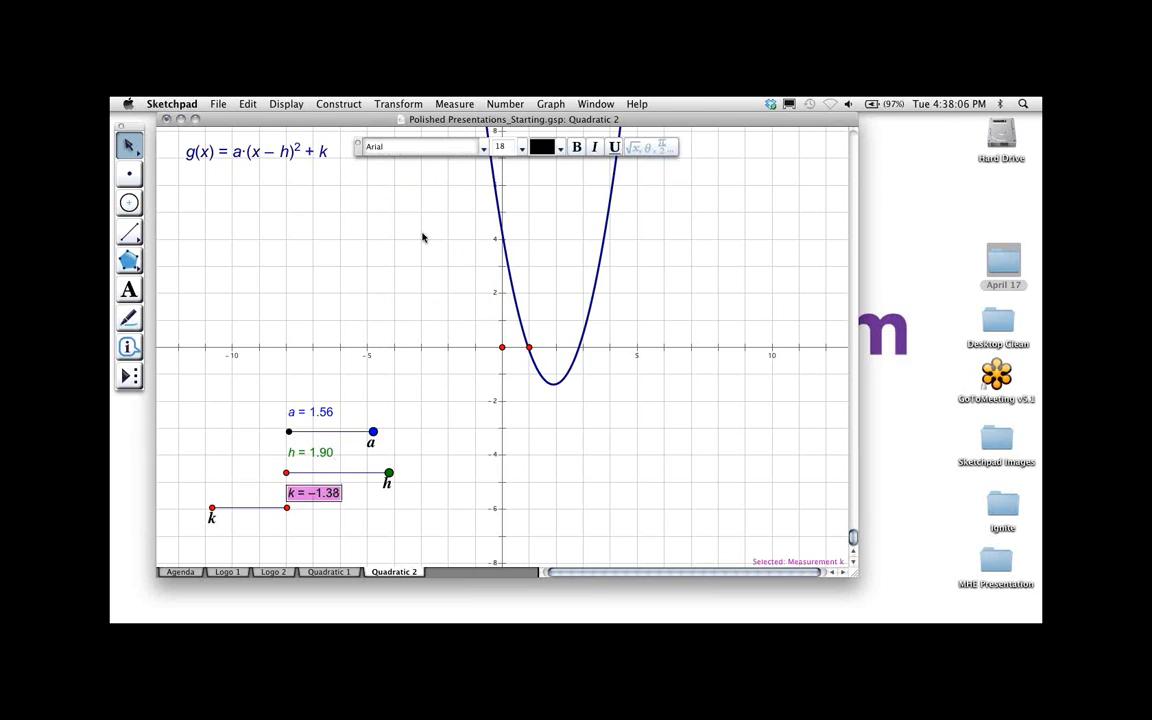
{"action": "left_click", "coordinate": [562, 147]}
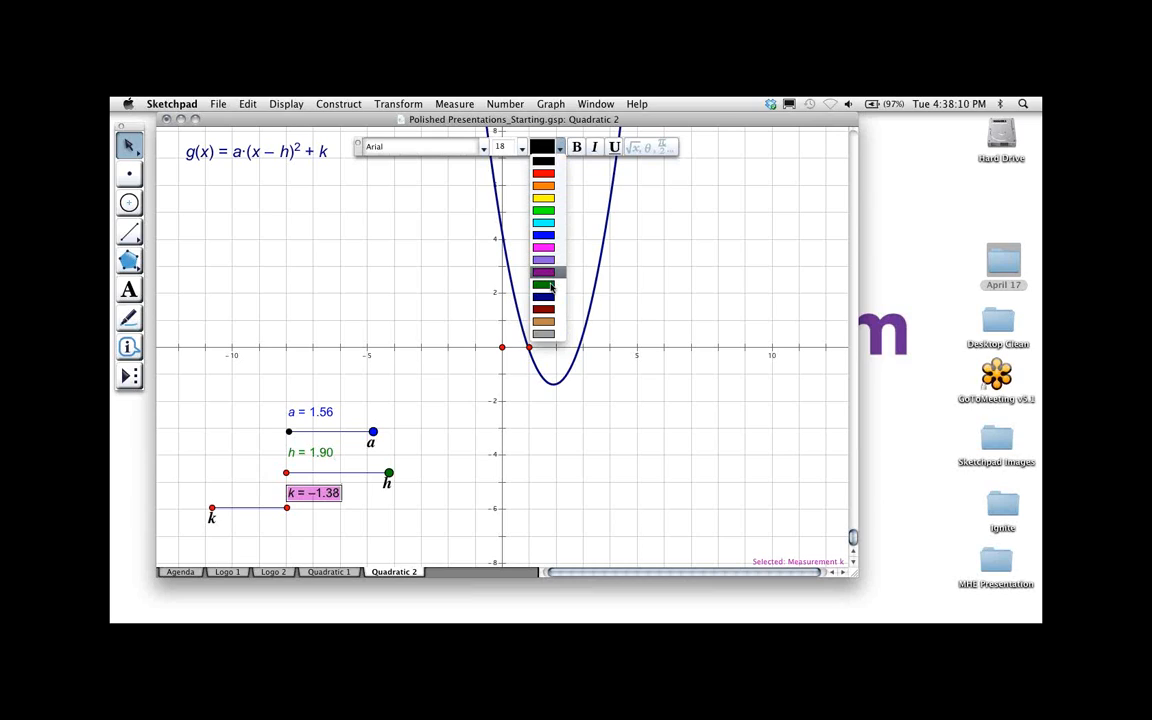
{"action": "left_click", "coordinate": [547, 273]}
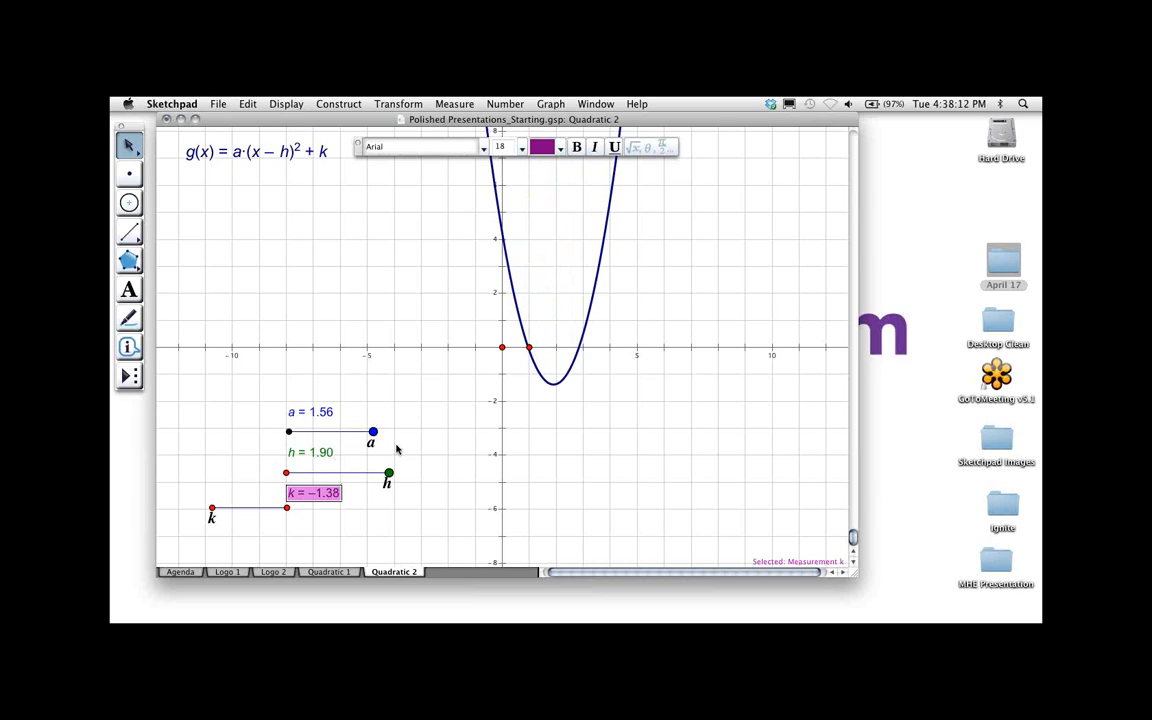
Colour slider point k purple and set its point style to Large
{"action": "left_click", "coordinate": [211, 508]}
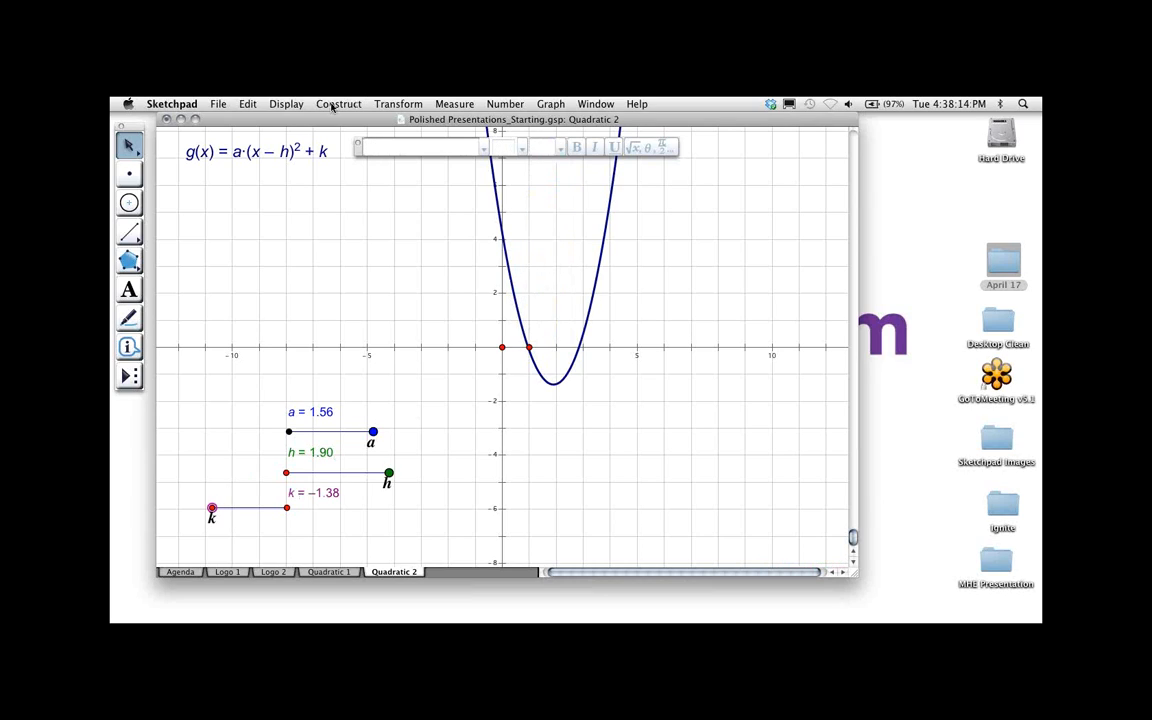
{"action": "left_click", "coordinate": [286, 104]}
{"action": "mouse_move", "coordinate": [300, 147]}
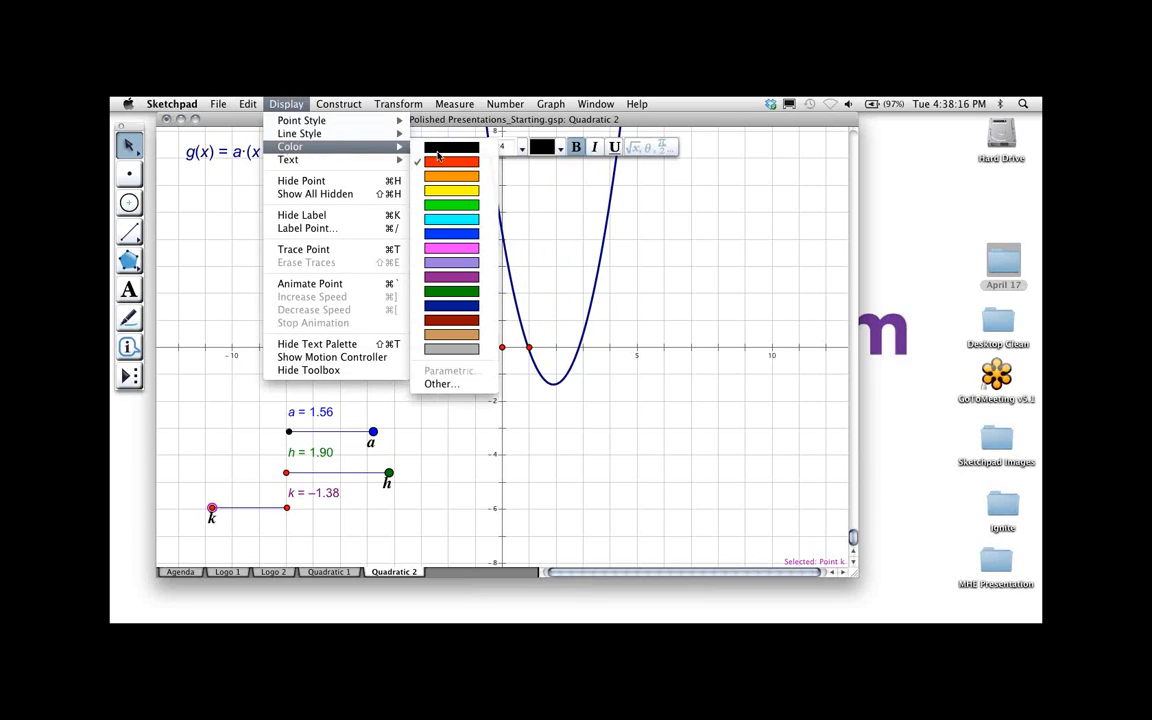
{"action": "left_click", "coordinate": [440, 255]}
{"action": "left_click", "coordinate": [286, 104]}
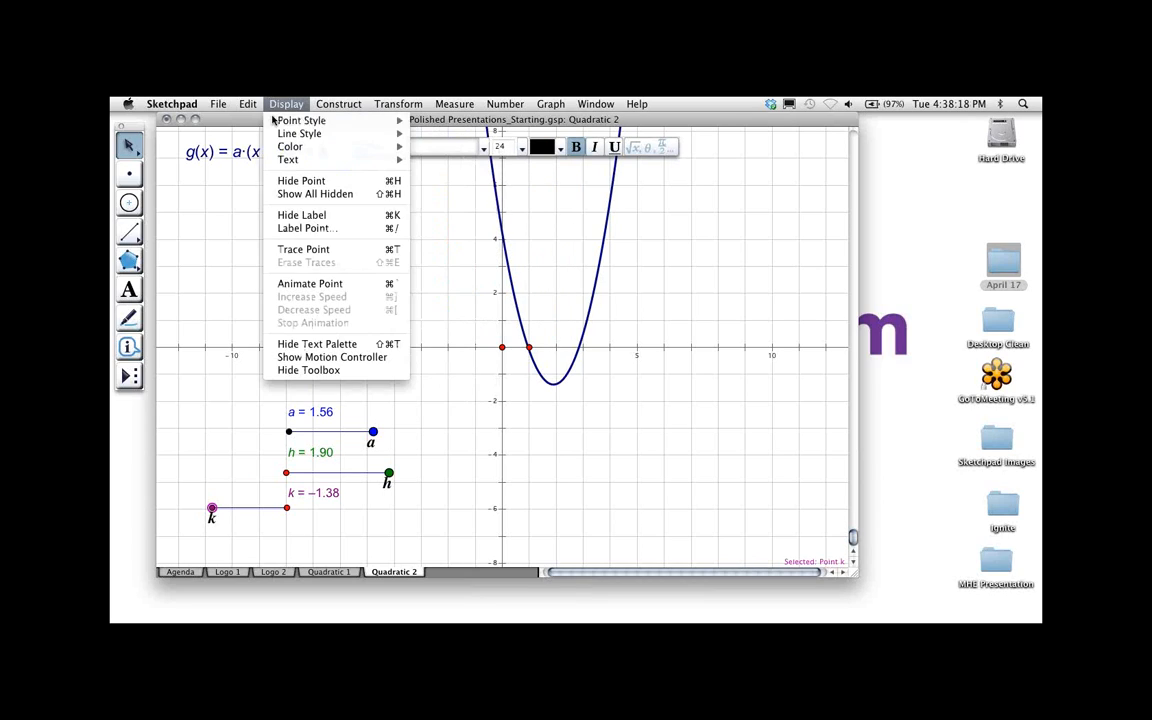
{"action": "mouse_move", "coordinate": [300, 120]}
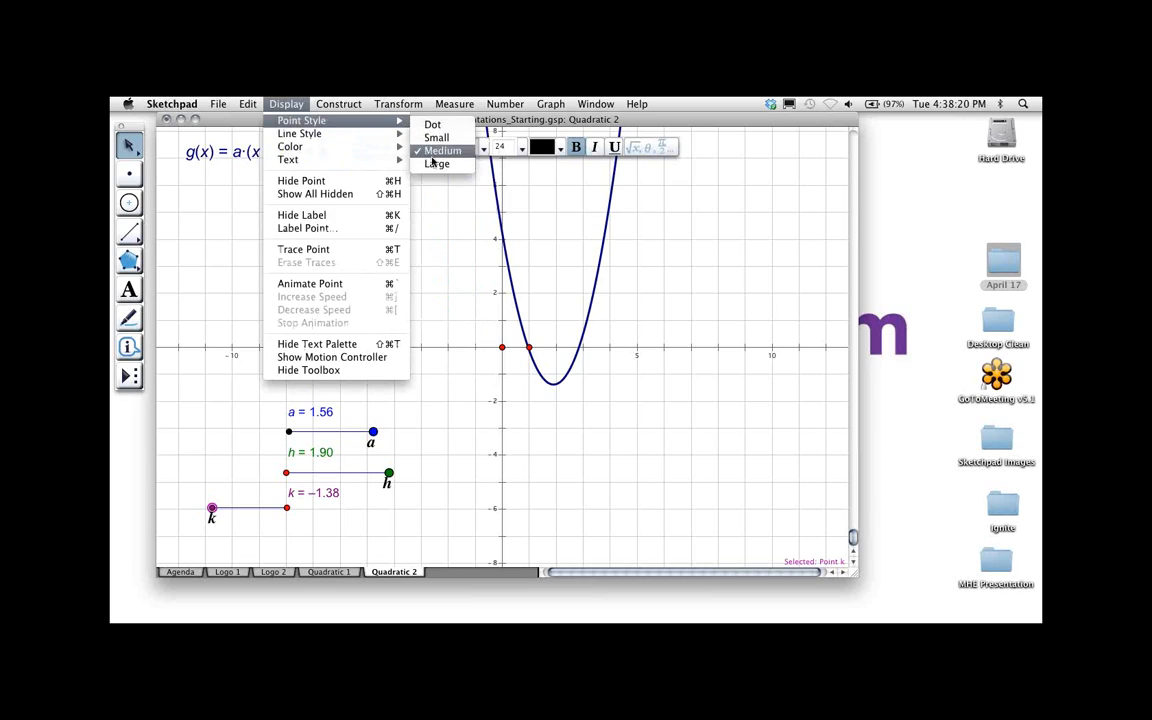
{"action": "left_click", "coordinate": [436, 163]}
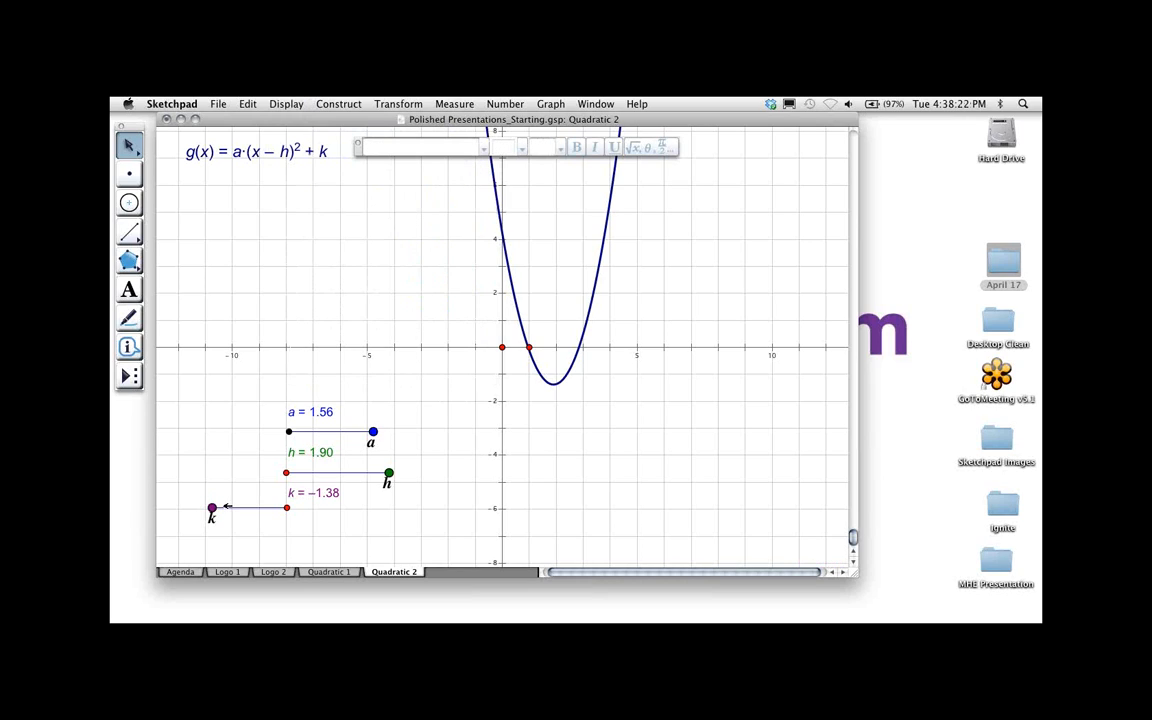
Move slider point k to about k = −0.71 and shift the text palette clear of the equation area
{"action": "mouse_move", "coordinate": [226, 507]}
{"action": "left_mouse_down"}
{"action": "mouse_move", "coordinate": [437, 506]}
{"action": "mouse_move", "coordinate": [193, 508]}
{"action": "mouse_move", "coordinate": [391, 510]}
{"action": "mouse_move", "coordinate": [248, 512]}
{"action": "left_mouse_up"}
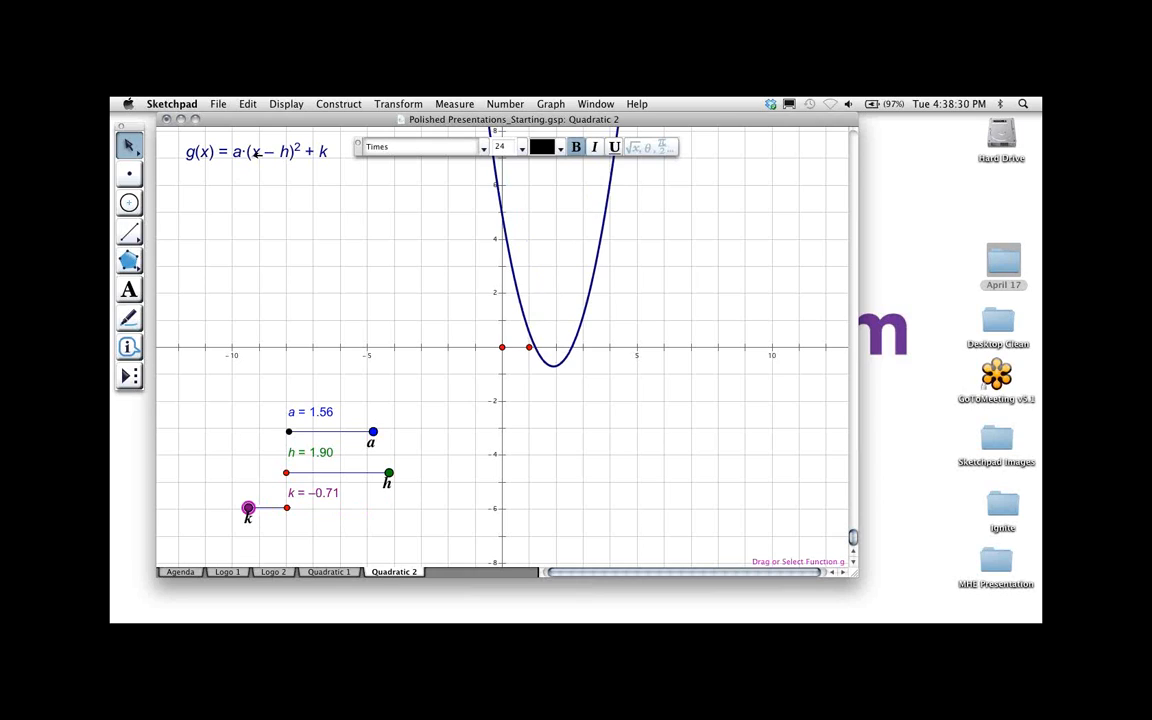
{"action": "left_click_drag", "start_coordinate": [357, 151], "coordinate": [617, 137]}
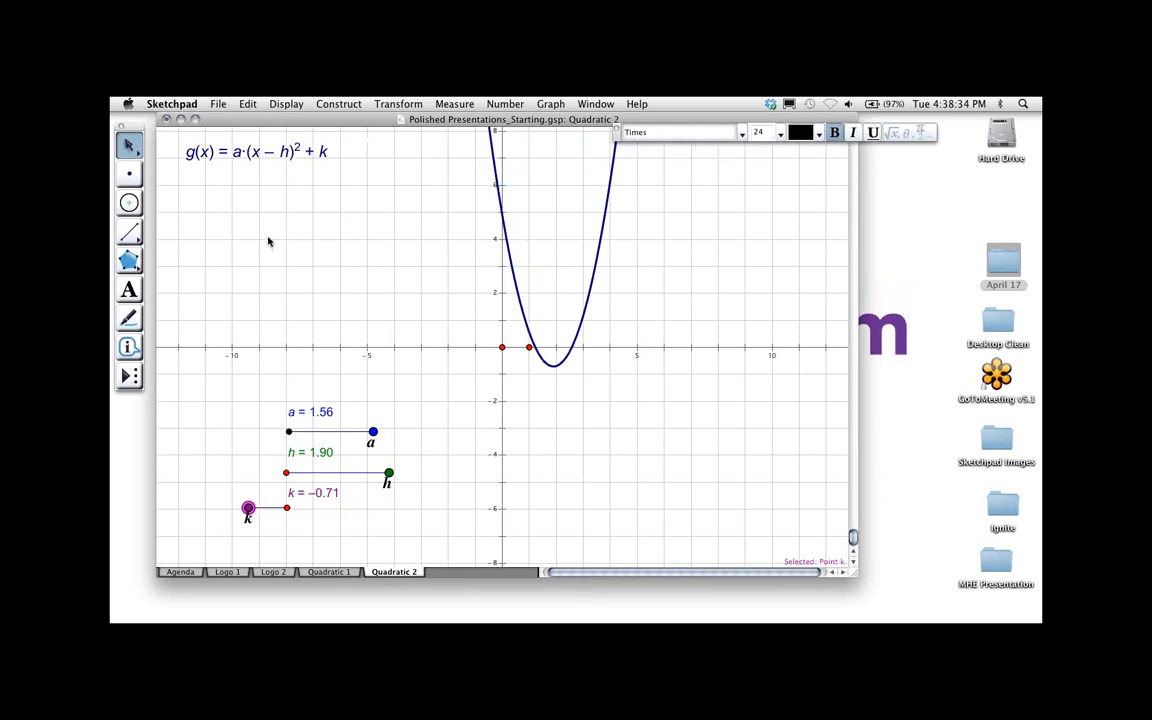
Create a caption below the function equation in non-bold italic text and start it with "g(x) ="
{"action": "left_click", "coordinate": [130, 289]}
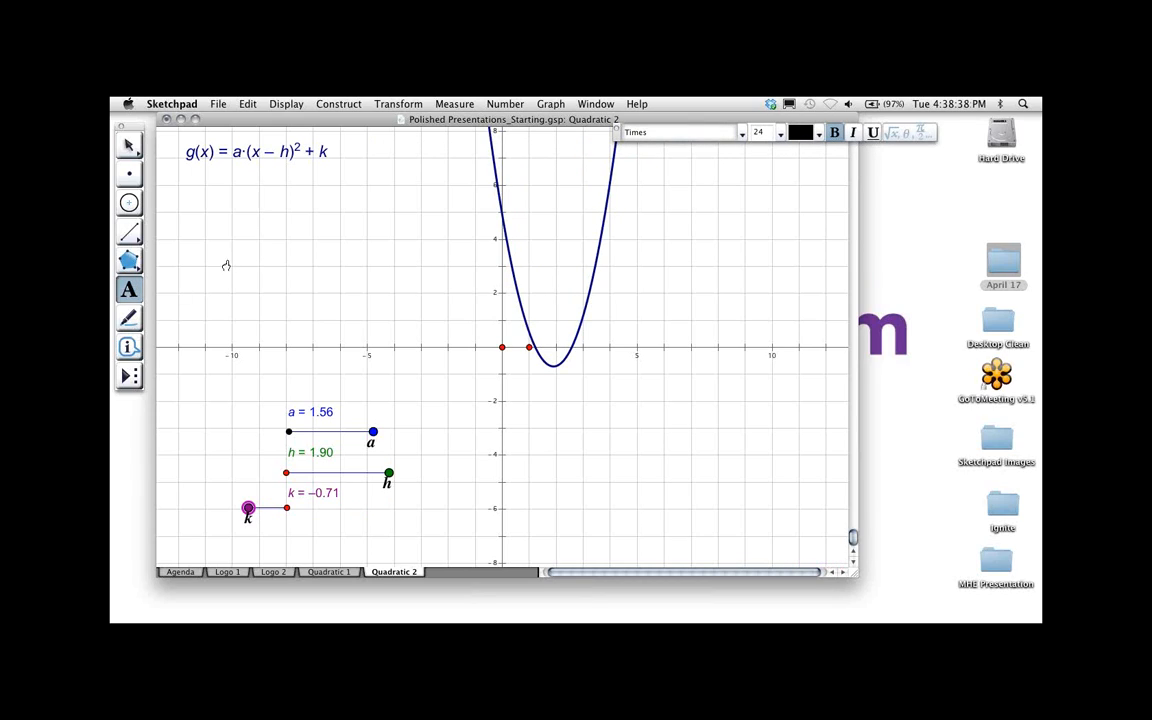
{"action": "left_click_drag", "start_coordinate": [187, 263], "coordinate": [409, 284]}
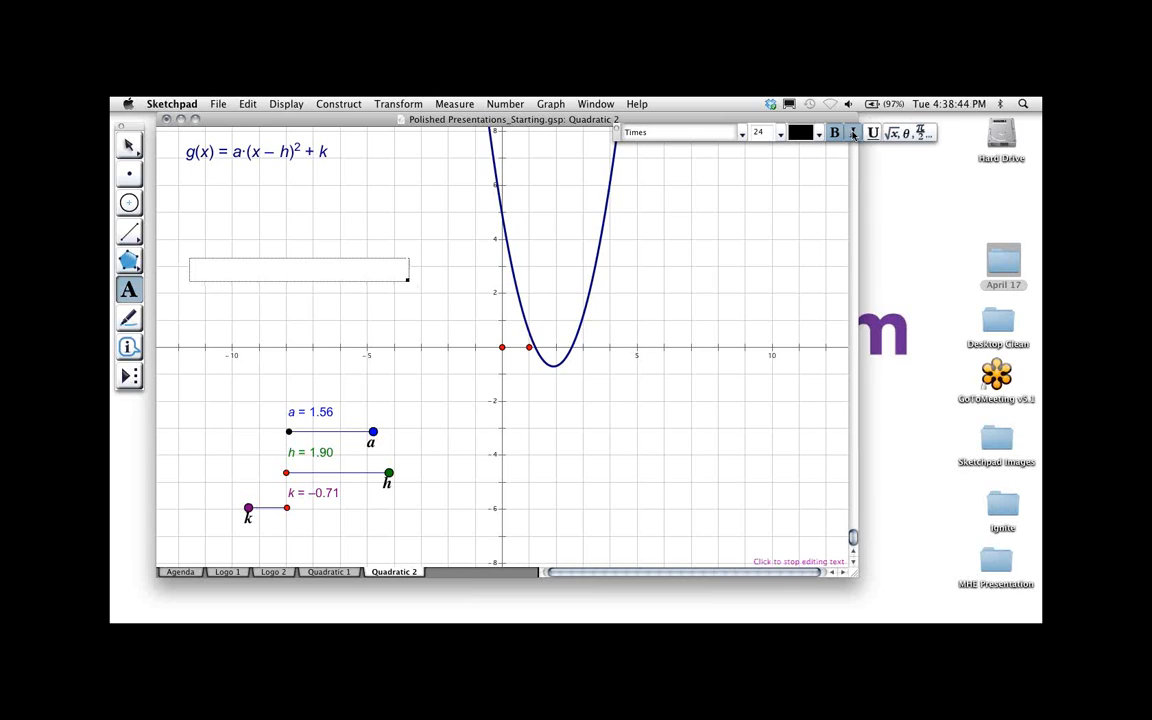
{"action": "left_click", "coordinate": [834, 136]}
{"action": "type", "text": "g(x"}
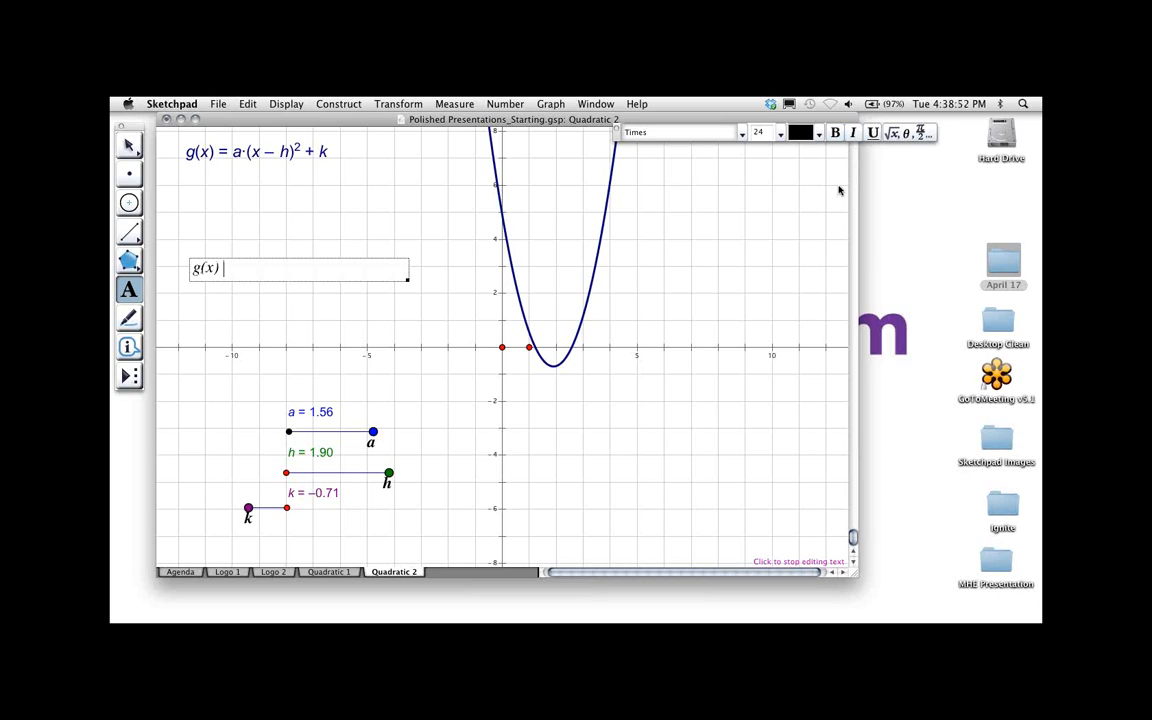
{"action": "type", "text": ") ="}
Continue the caption with the live value of a, "(x −" with an italic x, the live value of h and a closing parenthesis
{"action": "left_click", "coordinate": [310, 412]}
{"action": "type", "text": "("}
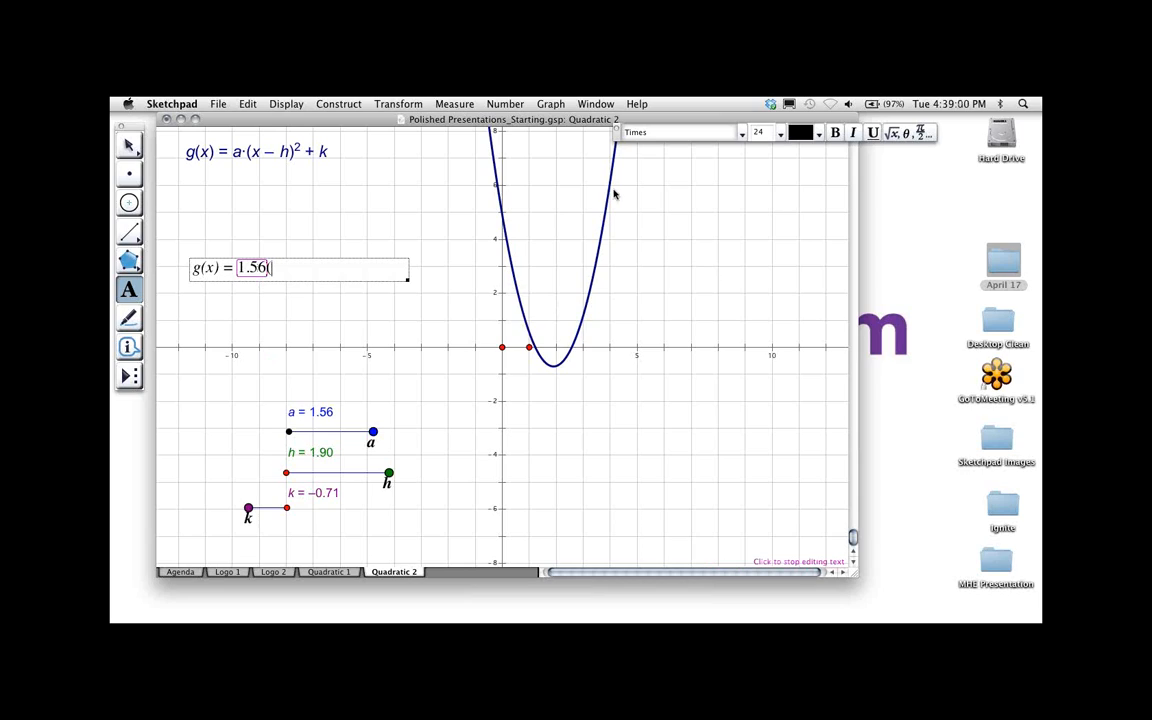
{"action": "key", "text": "super+i"}
{"action": "type", "text": "x "}
{"action": "type", "text": "-"}
{"action": "left_click", "coordinate": [313, 456]}
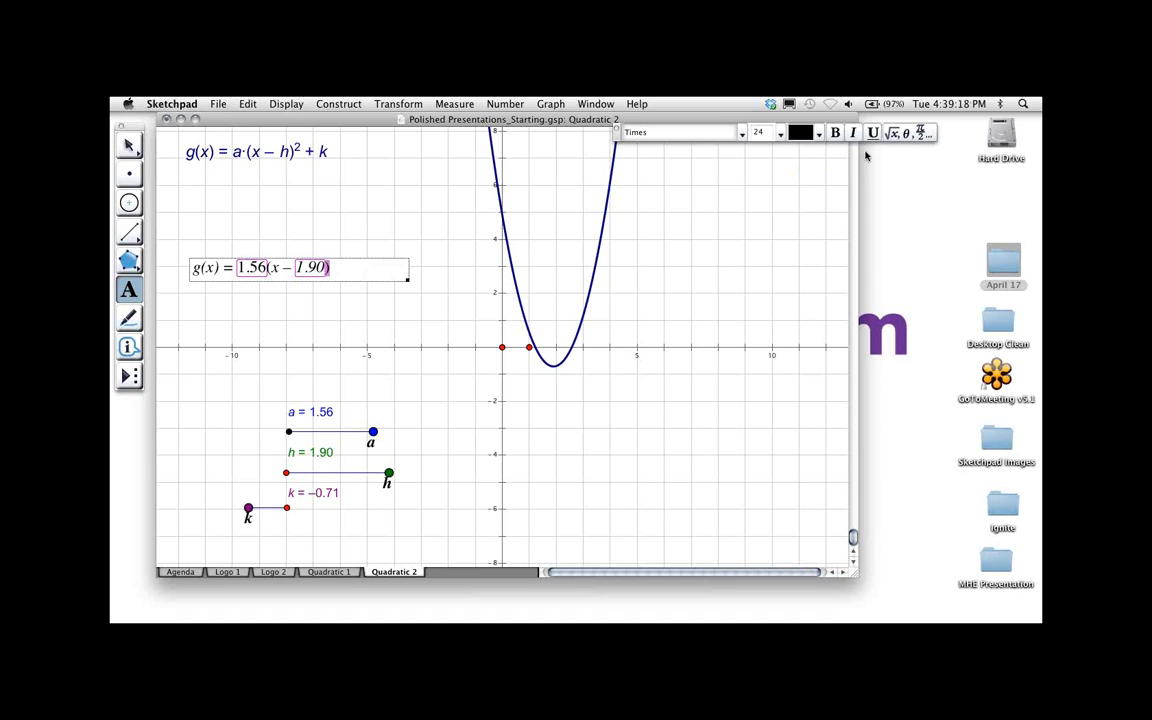
Add a superscript 2 after the closing parenthesis in the g(x) caption using the math symbol for powers
{"action": "left_click", "coordinate": [616, 130]}
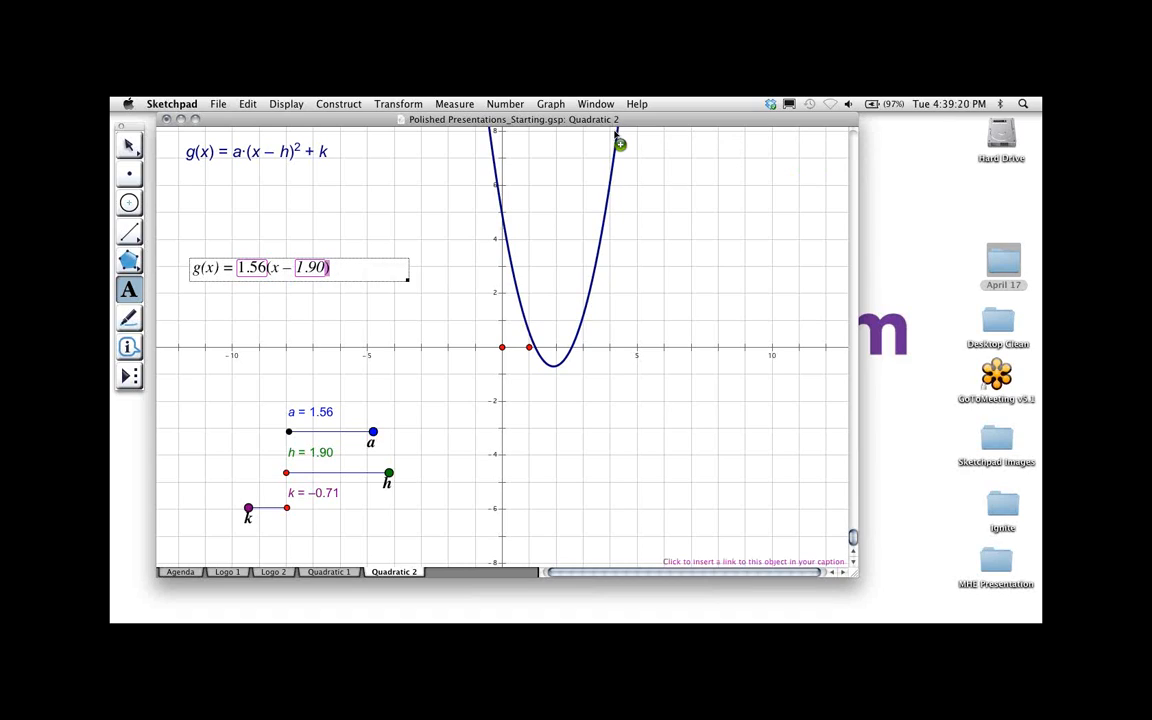
{"action": "left_click", "coordinate": [290, 103]}
{"action": "left_click", "coordinate": [301, 345]}
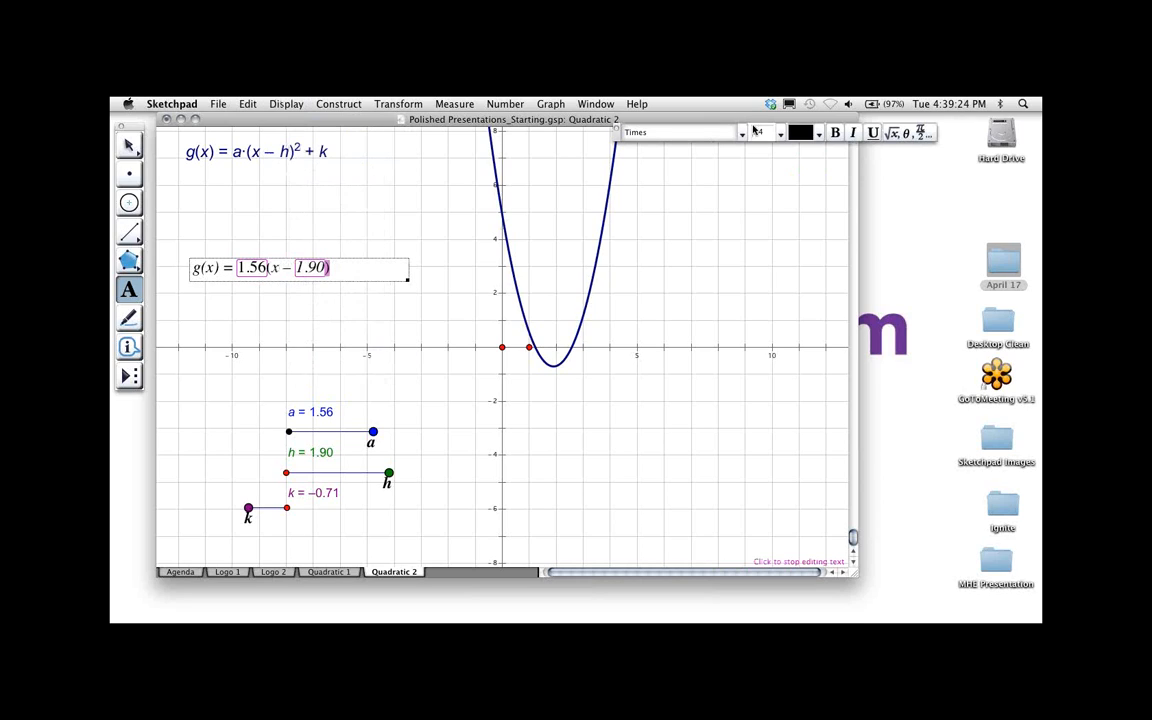
{"action": "left_click_drag", "start_coordinate": [415, 147], "coordinate": [389, 147]}
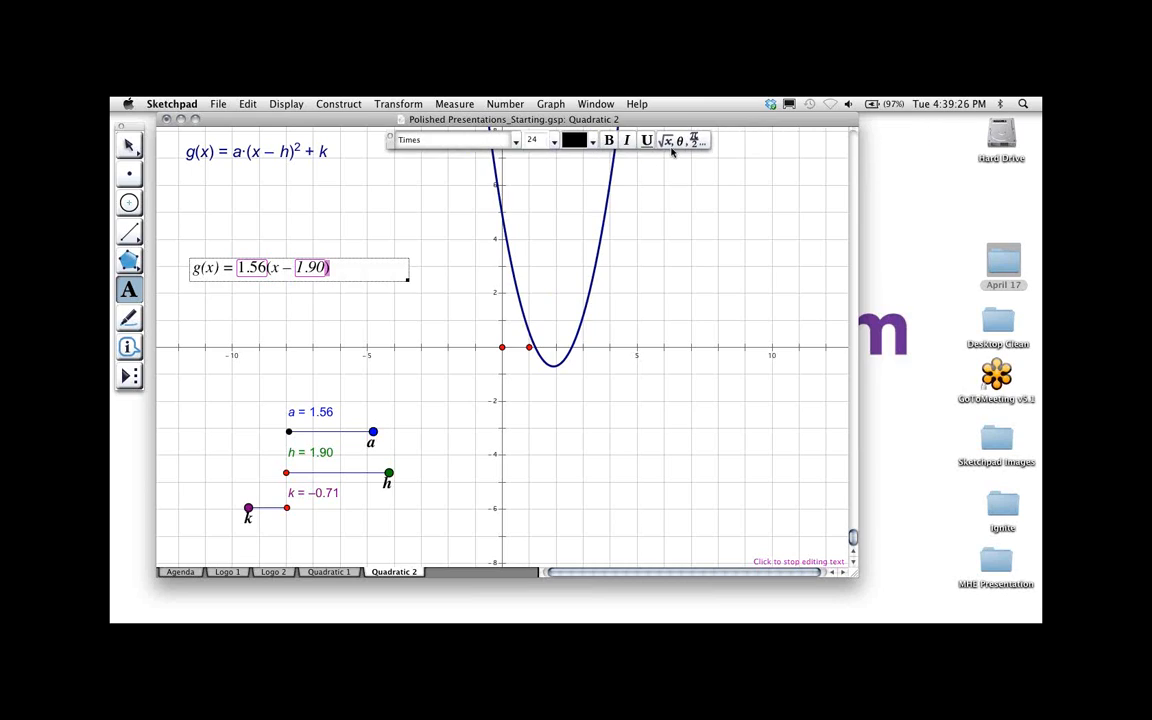
{"action": "left_click", "coordinate": [681, 141]}
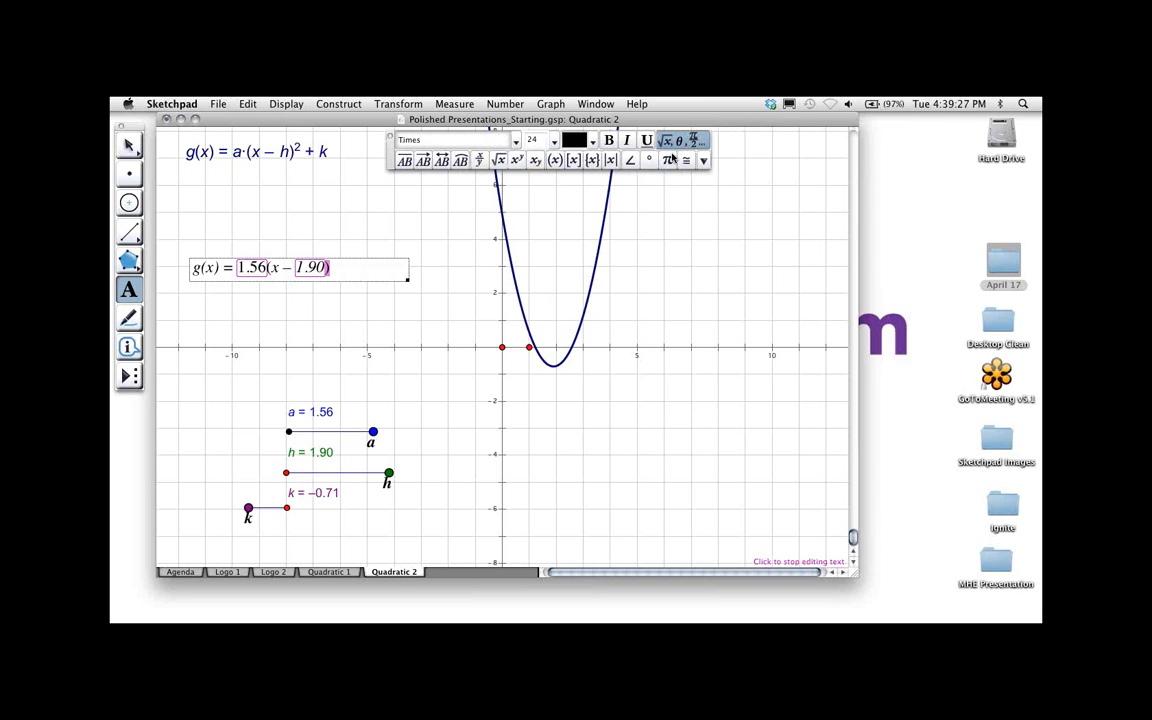
{"action": "left_click", "coordinate": [517, 161]}
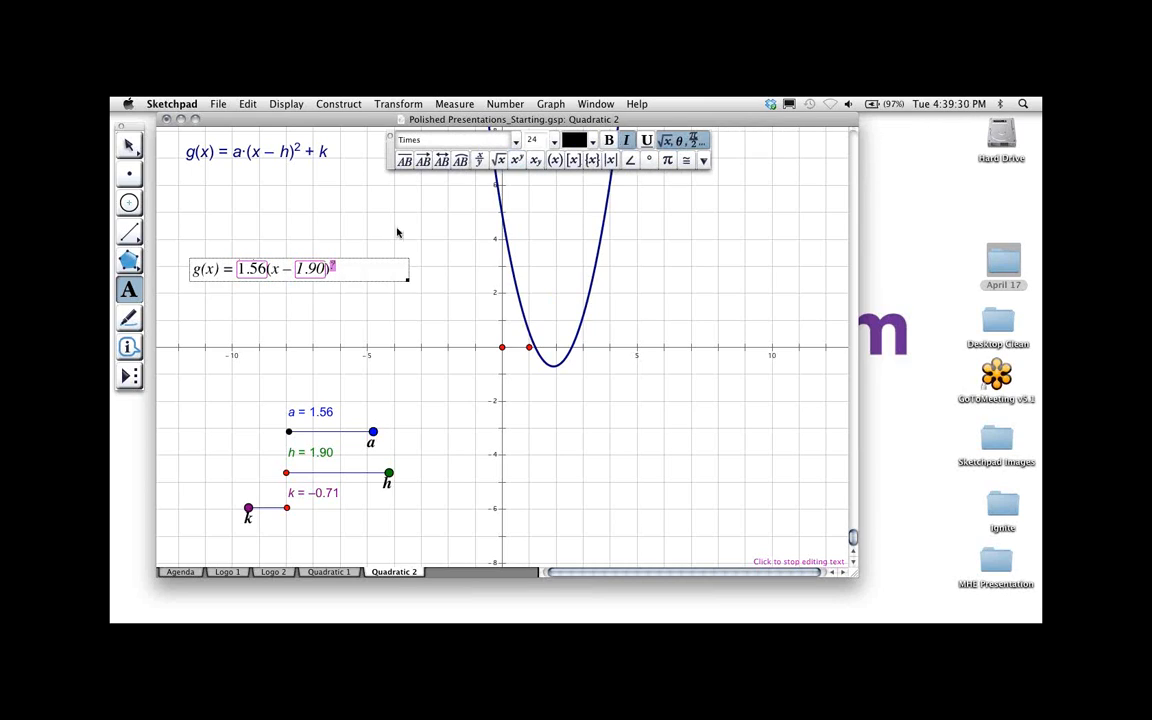
{"action": "type", "text": "2"}
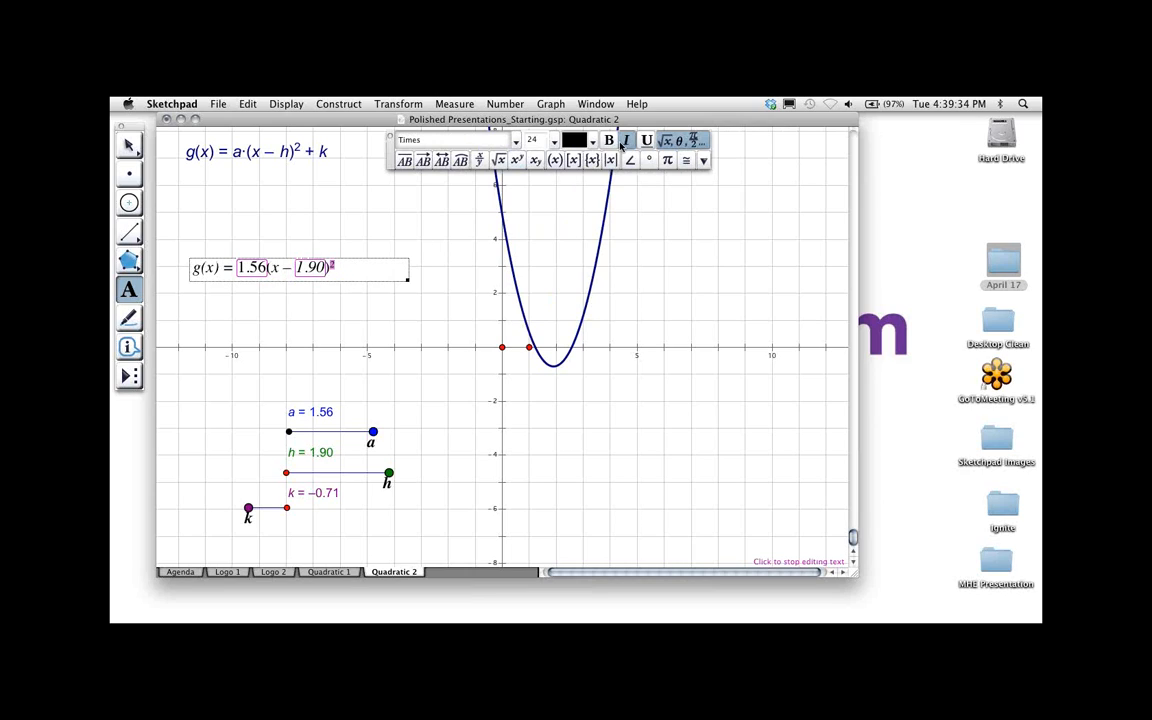
Append a plus sign and the linked value of k to the g(x) caption and finish editing it
{"action": "left_click", "coordinate": [349, 271]}
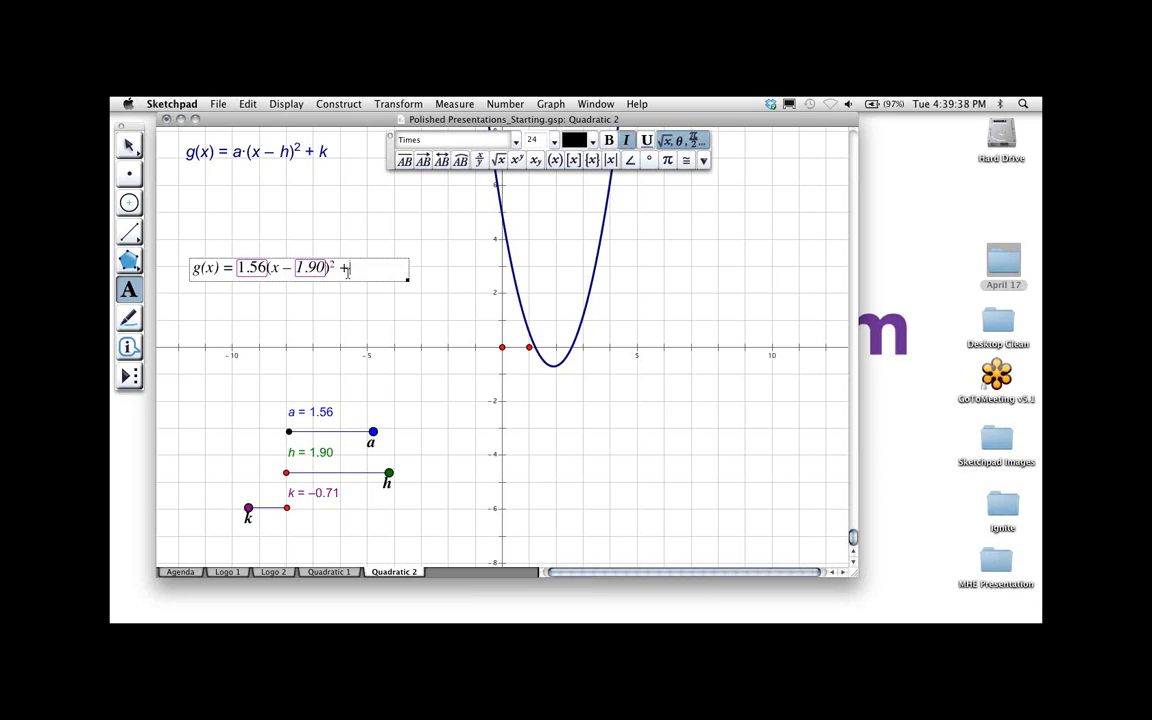
{"action": "left_click", "coordinate": [331, 498]}
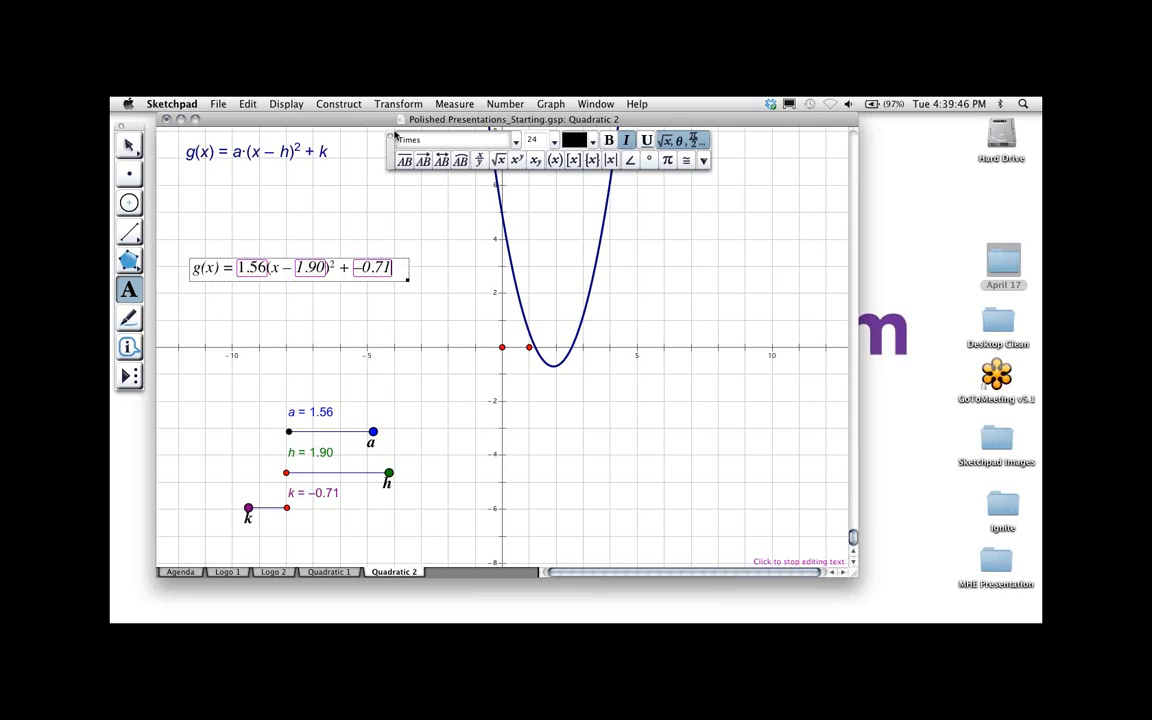
{"action": "left_click", "coordinate": [360, 185]}
Adjust the sliders to a = 1.48 and h = 1.91 to test the caption's linked values
{"action": "left_click", "coordinate": [128, 145]}
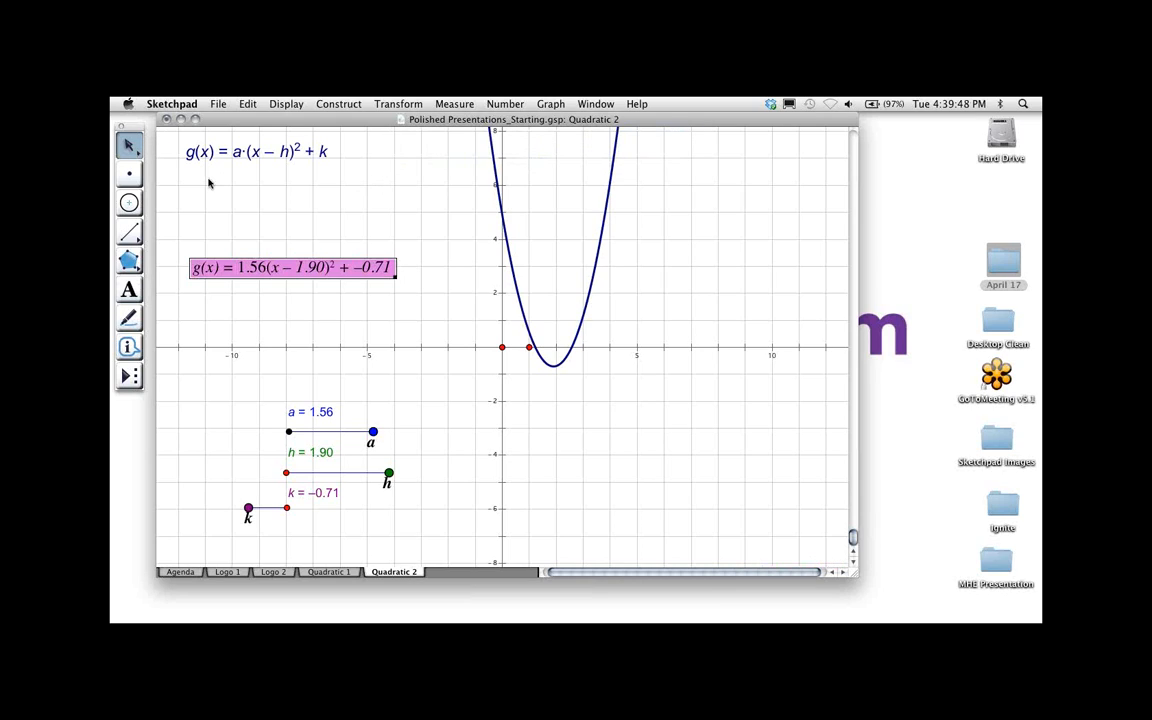
{"action": "left_click", "coordinate": [261, 198]}
{"action": "left_click_drag", "start_coordinate": [373, 432], "coordinate": [389, 476]}
Color the linked value of a in the g(x) caption blue to match its slider
{"action": "left_click", "coordinate": [128, 289]}
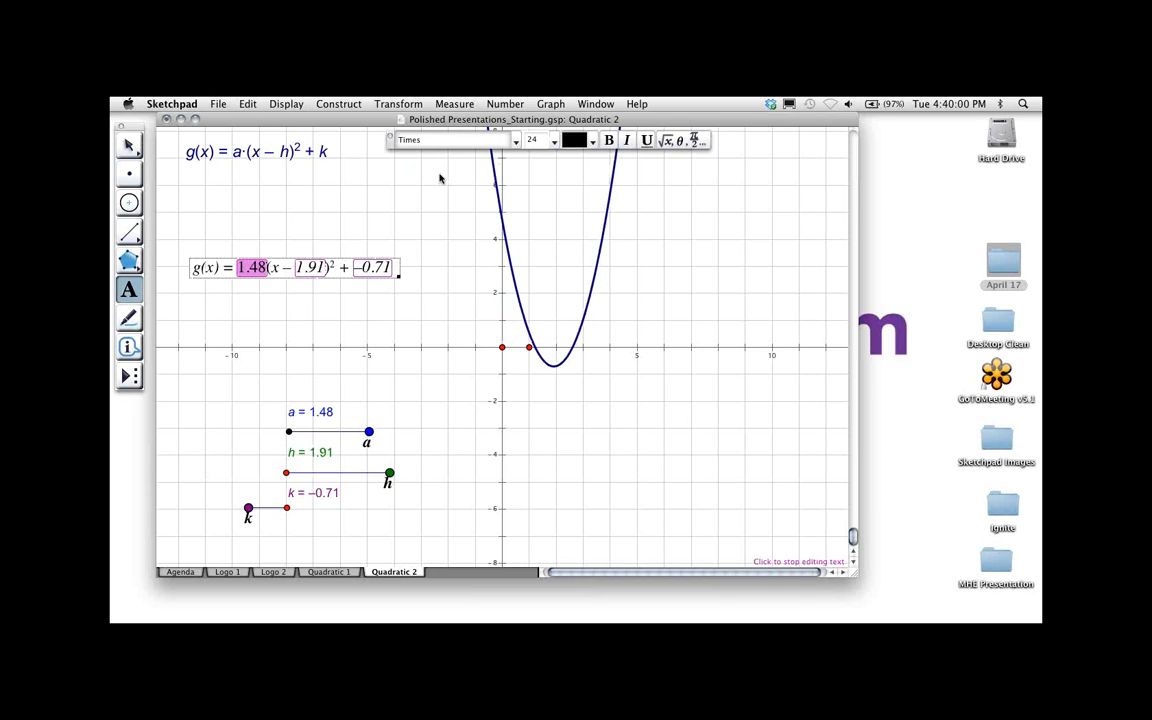
{"action": "left_click", "coordinate": [574, 140]}
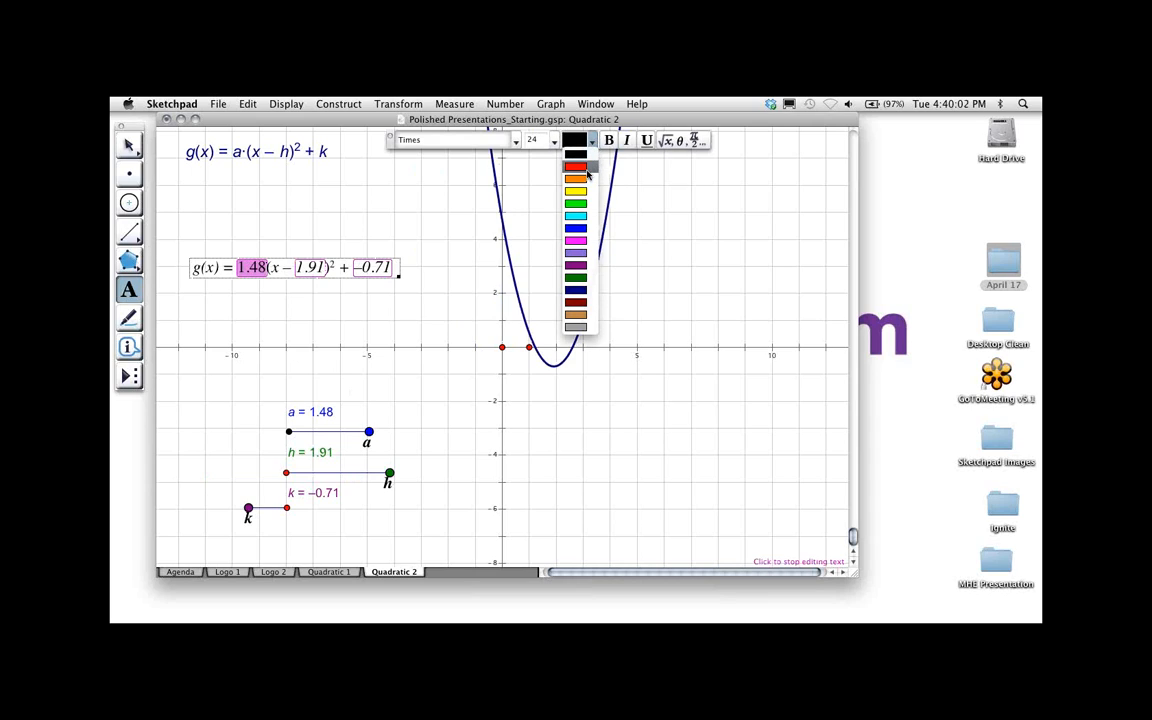
{"action": "left_click", "coordinate": [574, 228]}
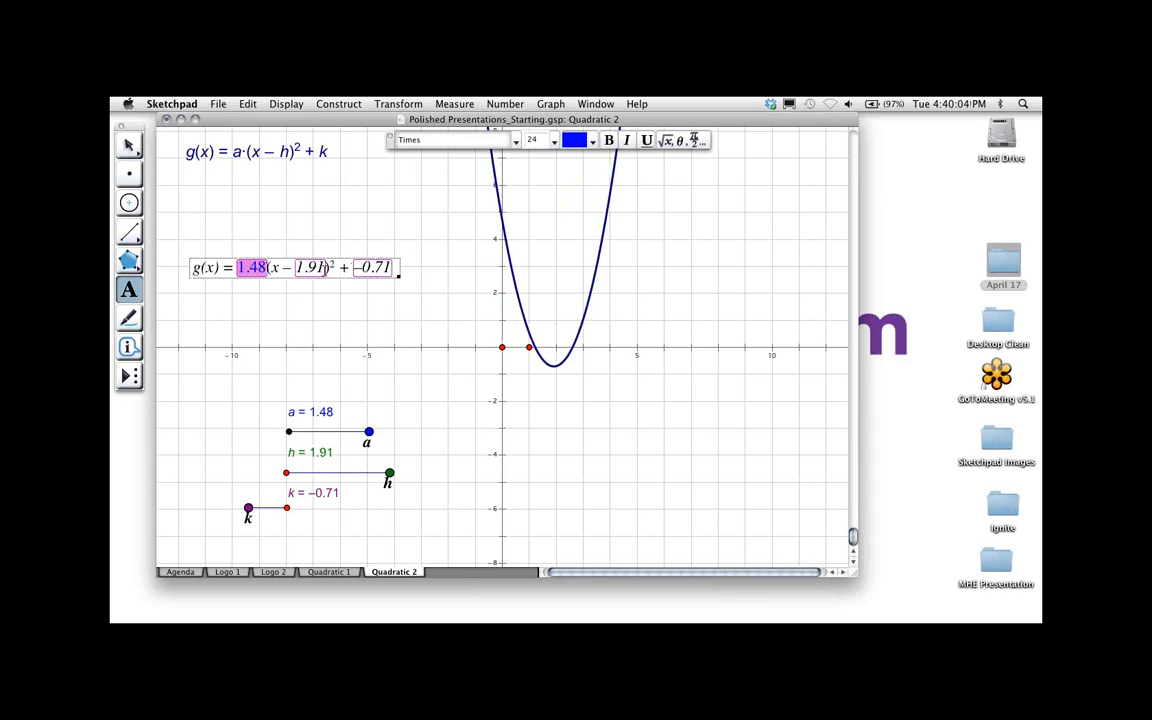
Color the linked value of h in the caption dark green and remove its italic style
{"action": "left_click", "coordinate": [325, 267]}
{"action": "left_click_drag", "start_coordinate": [323, 267], "coordinate": [300, 268]}
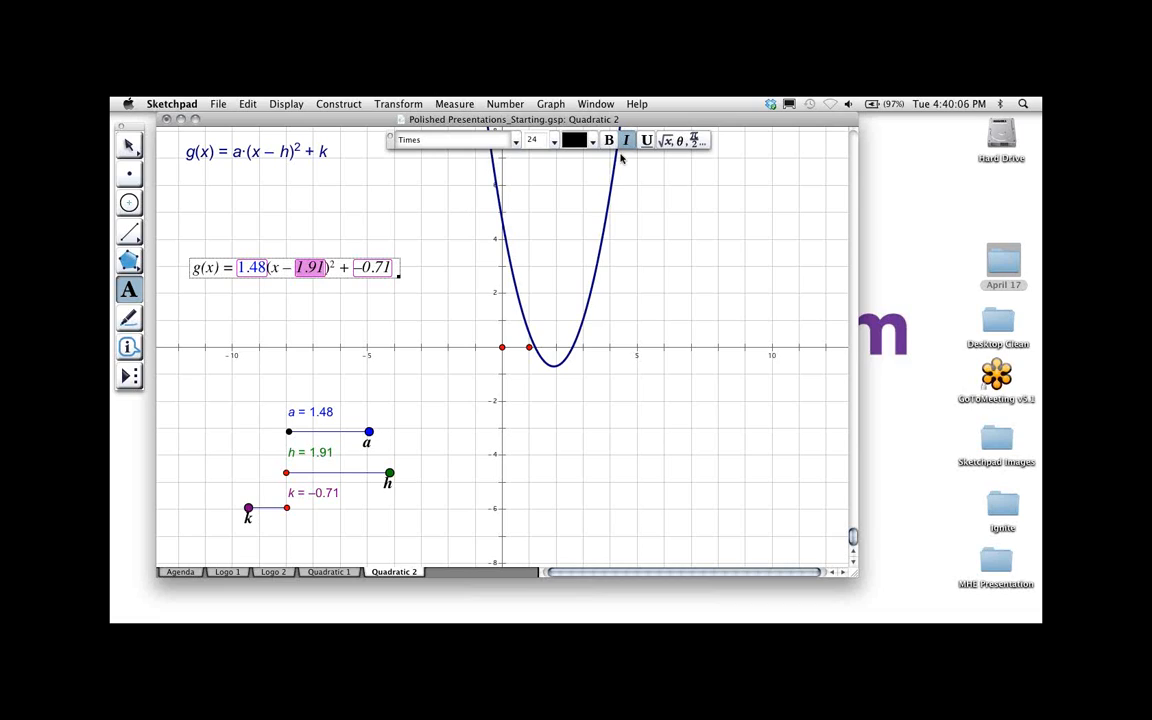
{"action": "left_click", "coordinate": [578, 140]}
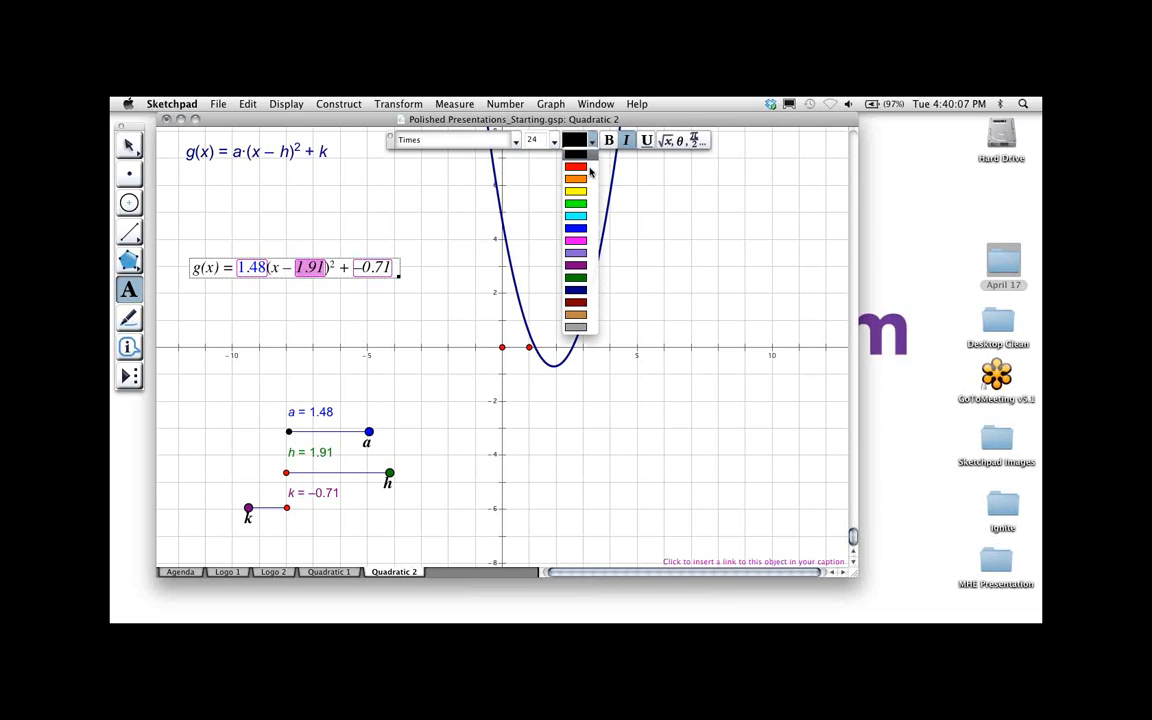
{"action": "left_click", "coordinate": [566, 280]}
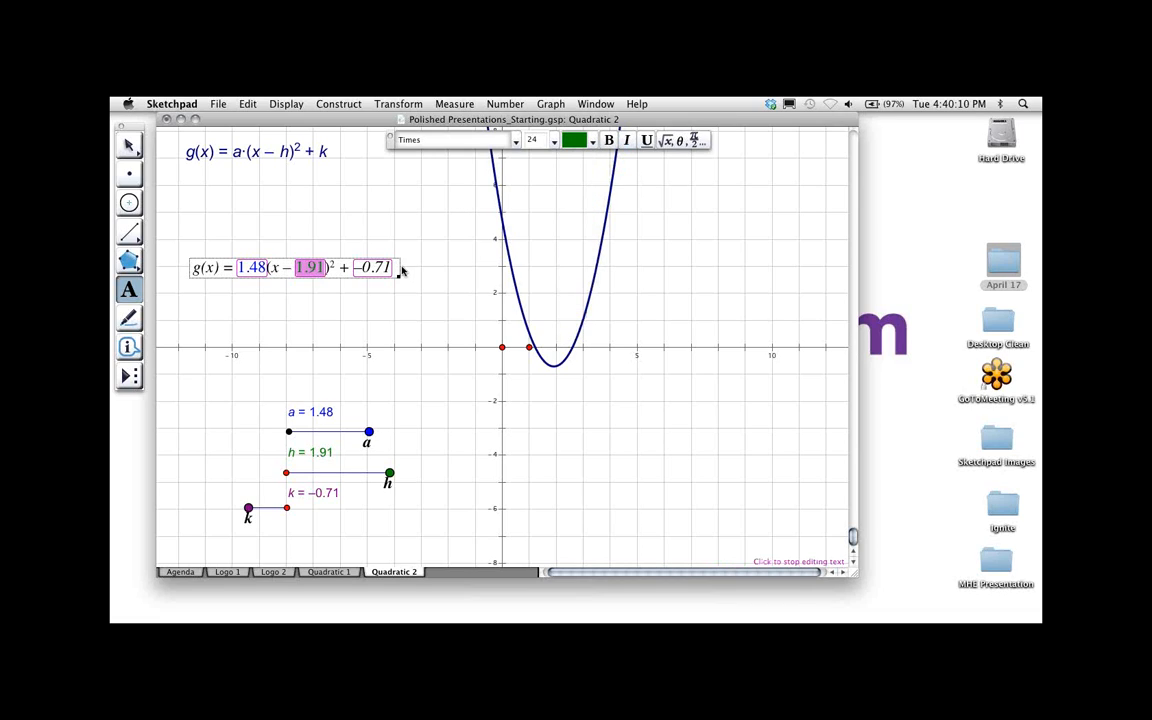
Color the linked value of k in the caption purple without italics and finish editing the caption
{"action": "left_click_drag", "start_coordinate": [393, 268], "coordinate": [357, 268]}
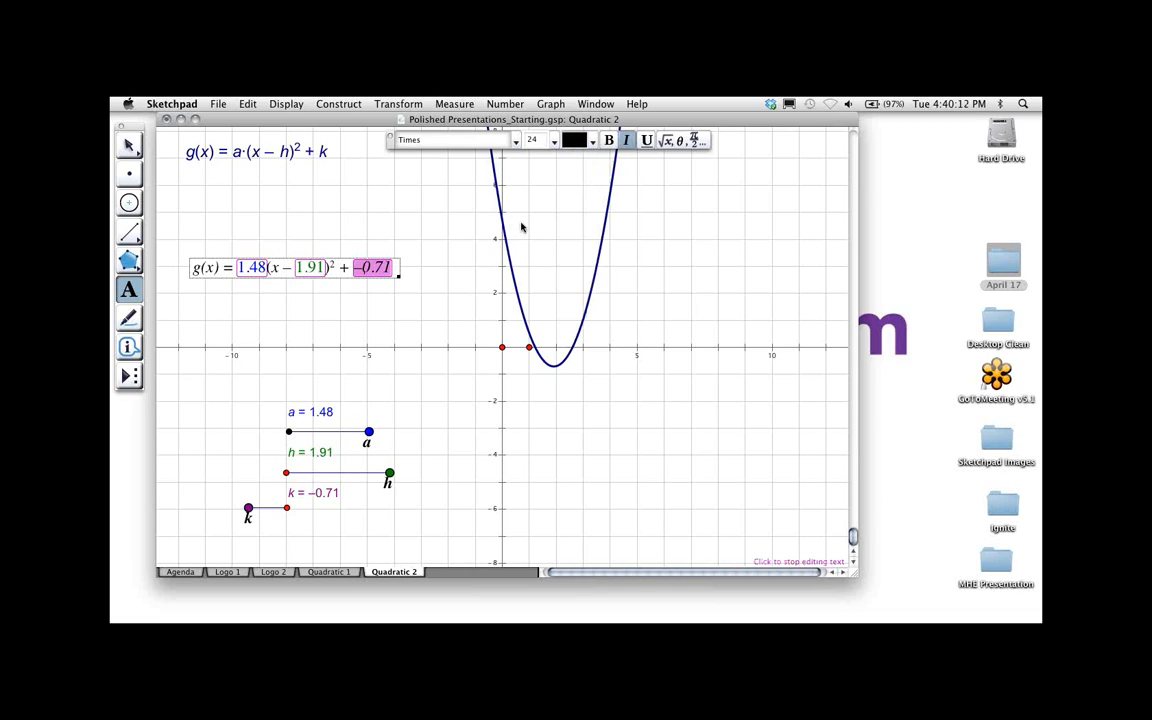
{"action": "left_click", "coordinate": [594, 141]}
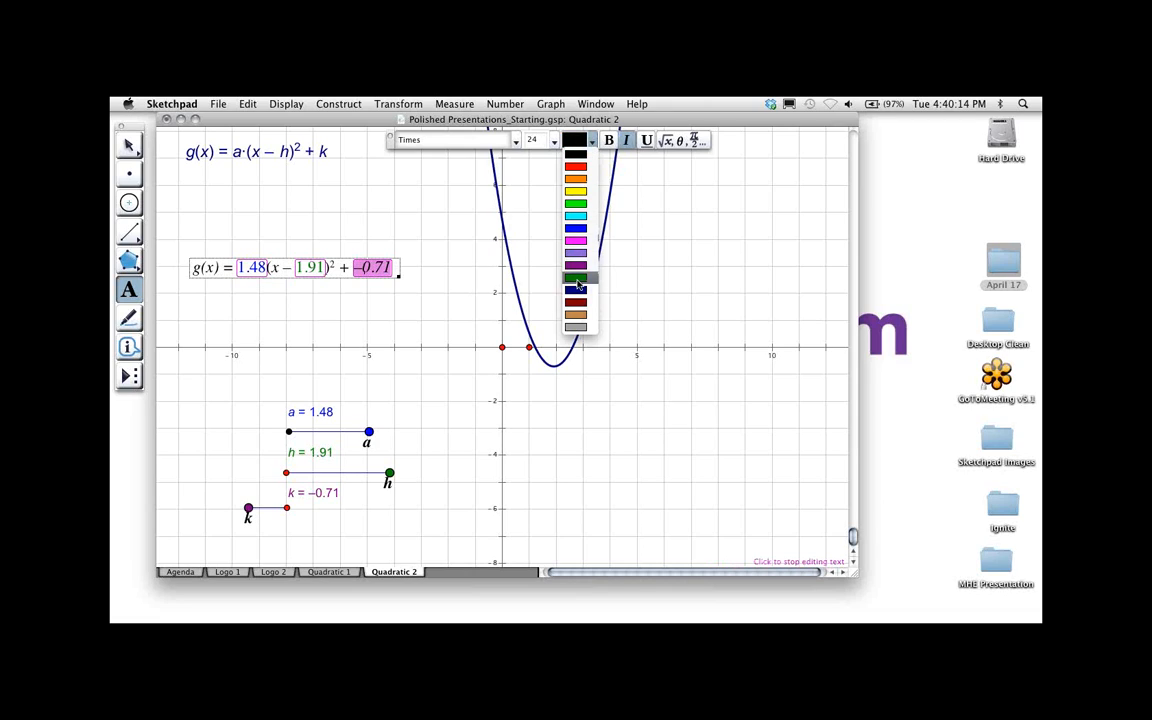
{"action": "left_click", "coordinate": [578, 245]}
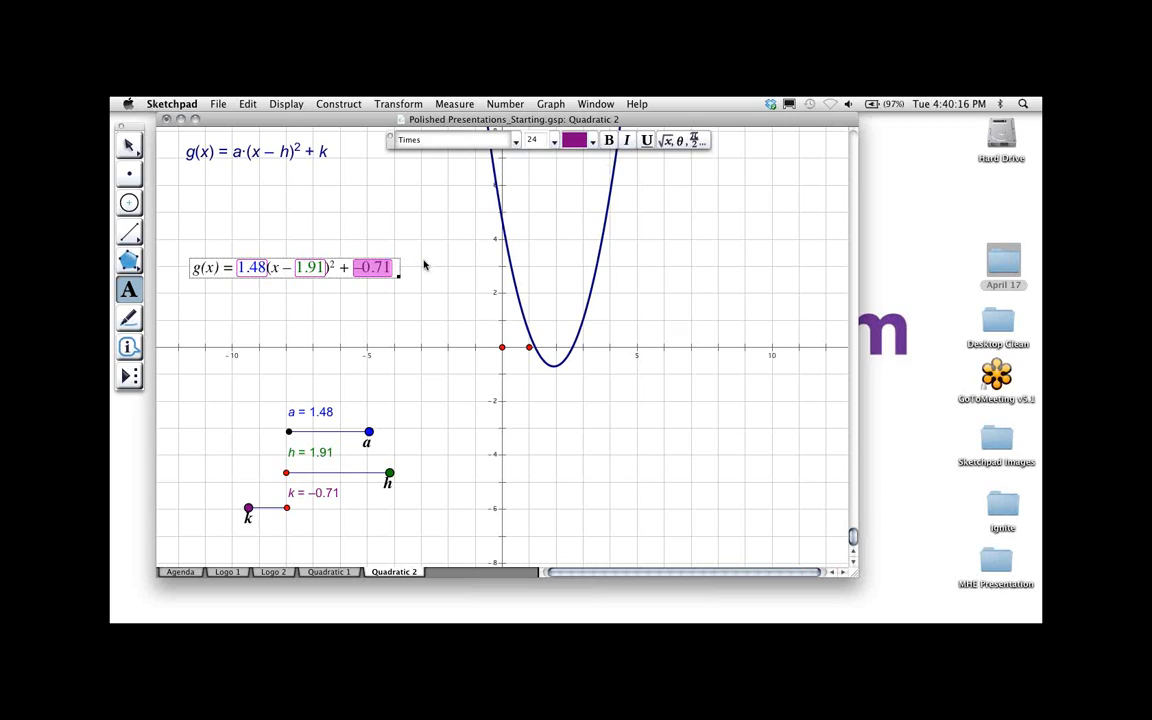
{"action": "key", "text": "super+a"}
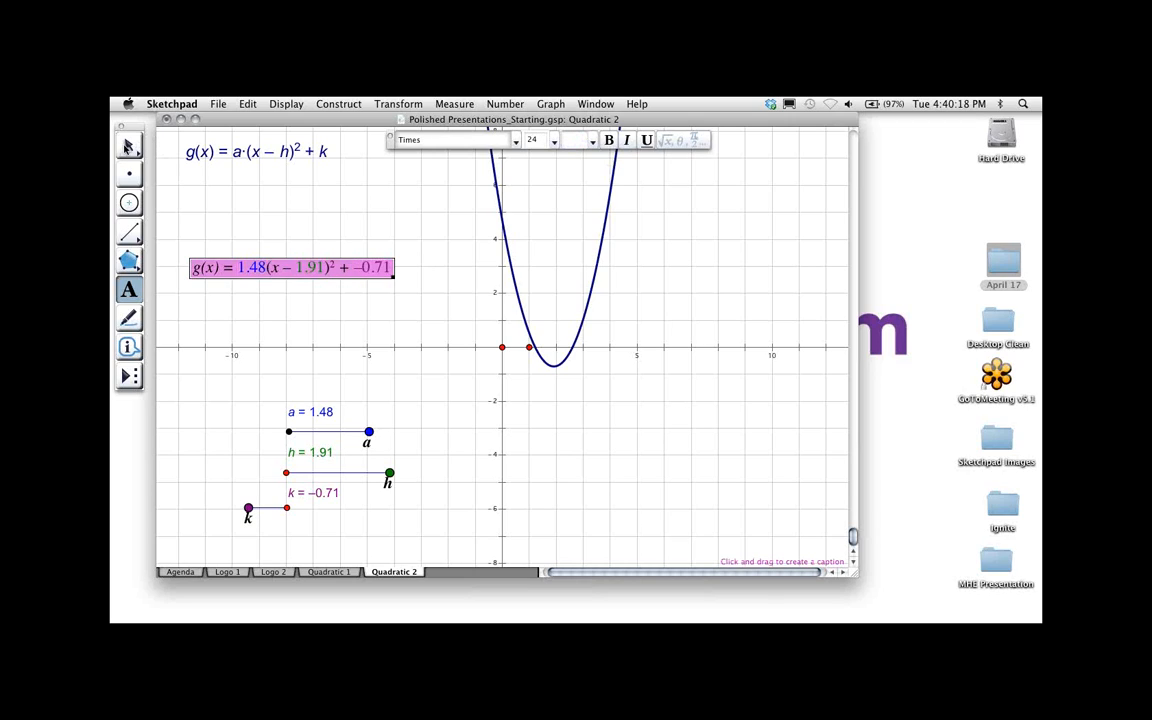
Move slider a to 0.87 and slider h to 2.23, and highlight the source of the caption's k value
{"action": "left_click", "coordinate": [128, 146]}
{"action": "mouse_move", "coordinate": [369, 432]}
{"action": "left_mouse_down"}
{"action": "mouse_move", "coordinate": [206, 438]}
{"action": "mouse_move", "coordinate": [350, 431]}
{"action": "left_mouse_up"}
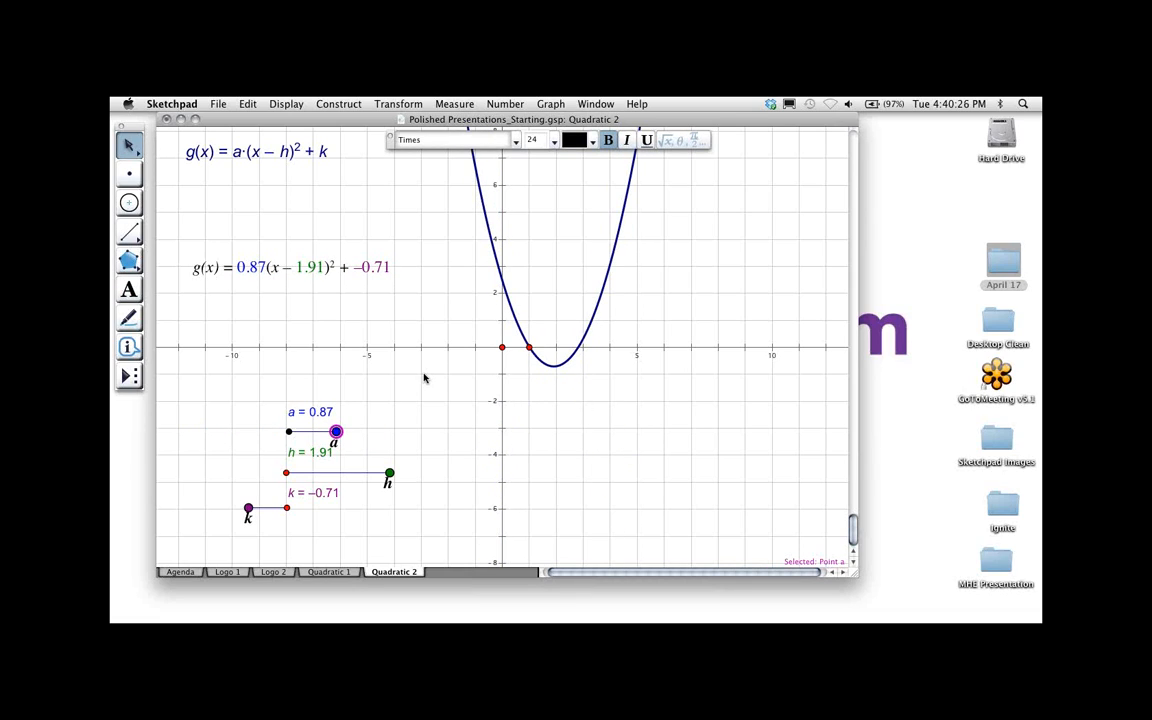
{"action": "left_click", "coordinate": [442, 446]}
{"action": "mouse_move", "coordinate": [389, 473]}
{"action": "left_mouse_down"}
{"action": "mouse_move", "coordinate": [201, 474]}
{"action": "mouse_move", "coordinate": [406, 473]}
{"action": "left_mouse_up"}
{"action": "left_click", "coordinate": [369, 268]}
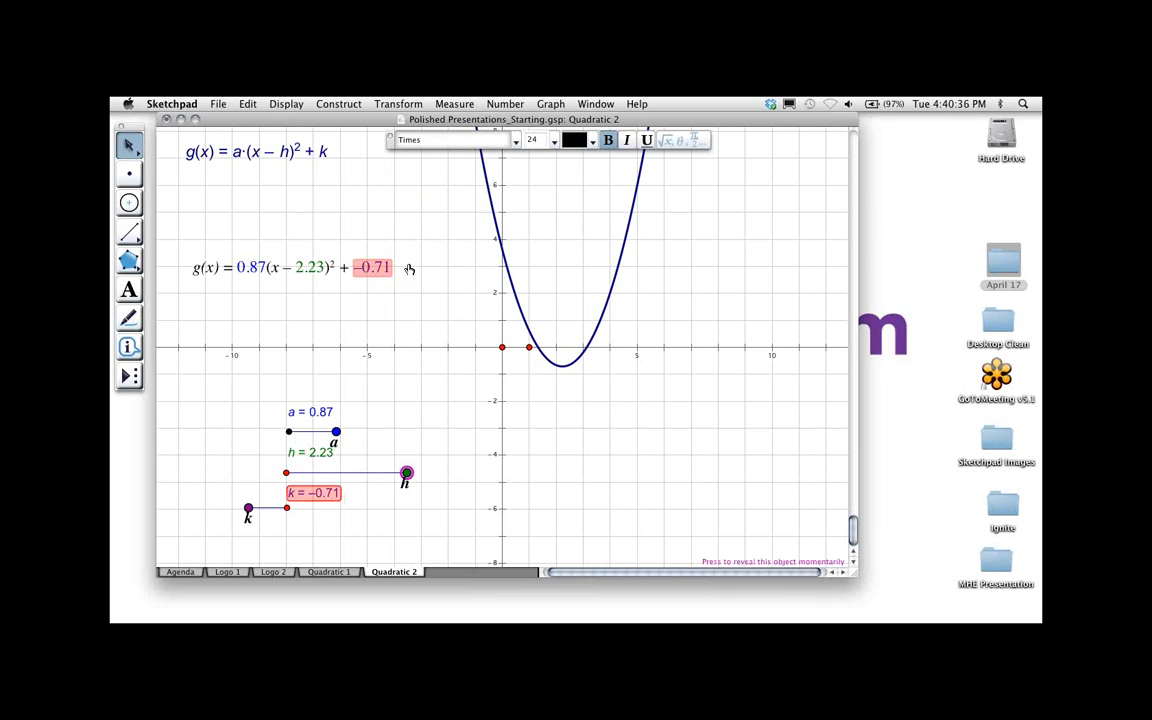
Place the color-coded caption just below the g(x) function definition and hide the coordinate grid
{"action": "left_click_drag", "start_coordinate": [234, 270], "coordinate": [230, 201]}
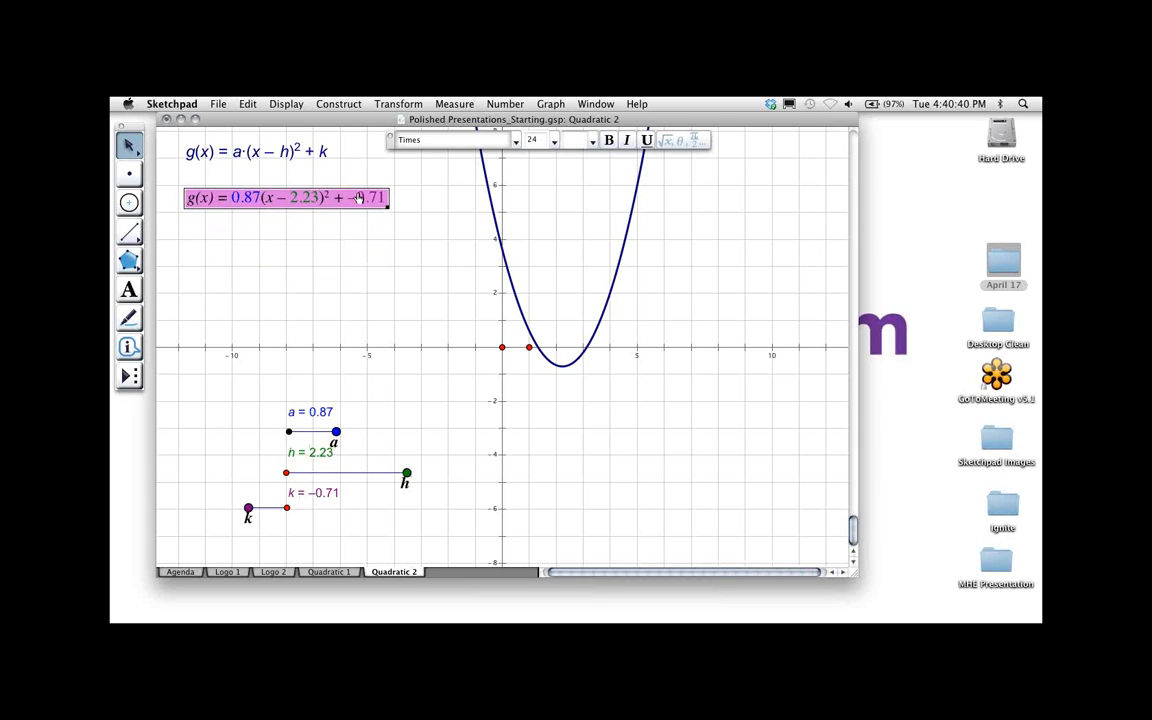
{"action": "left_click", "coordinate": [567, 178]}
{"action": "left_click", "coordinate": [551, 104]}
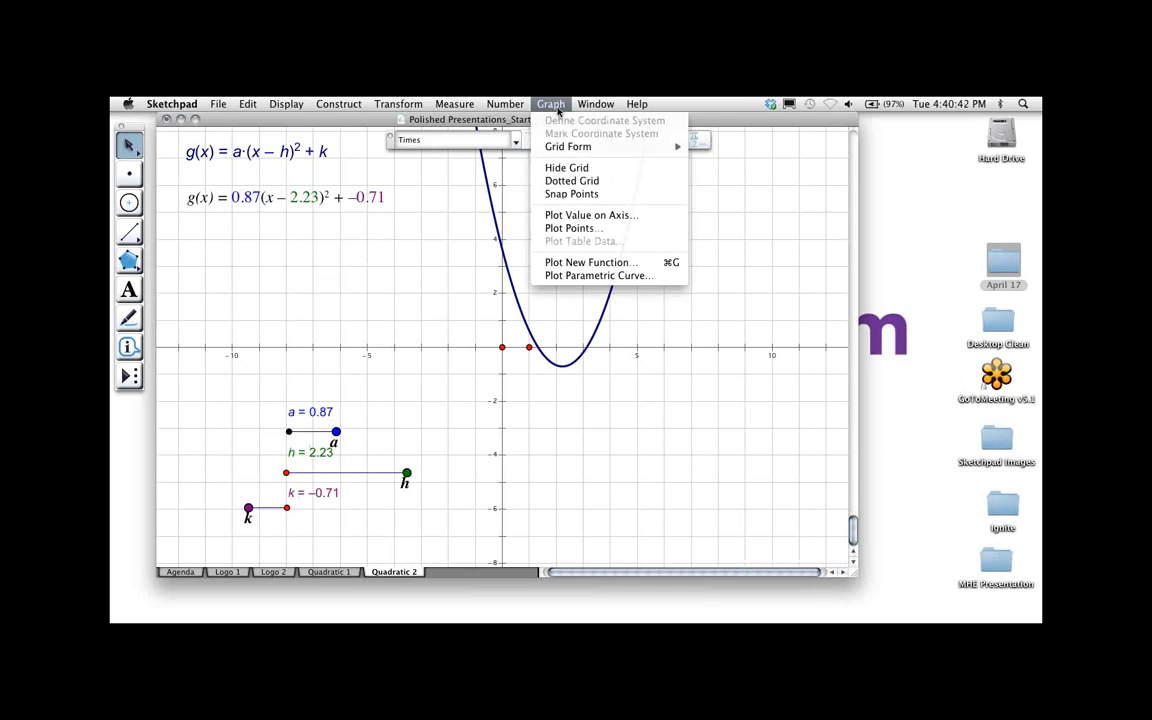
{"action": "left_click", "coordinate": [566, 170]}
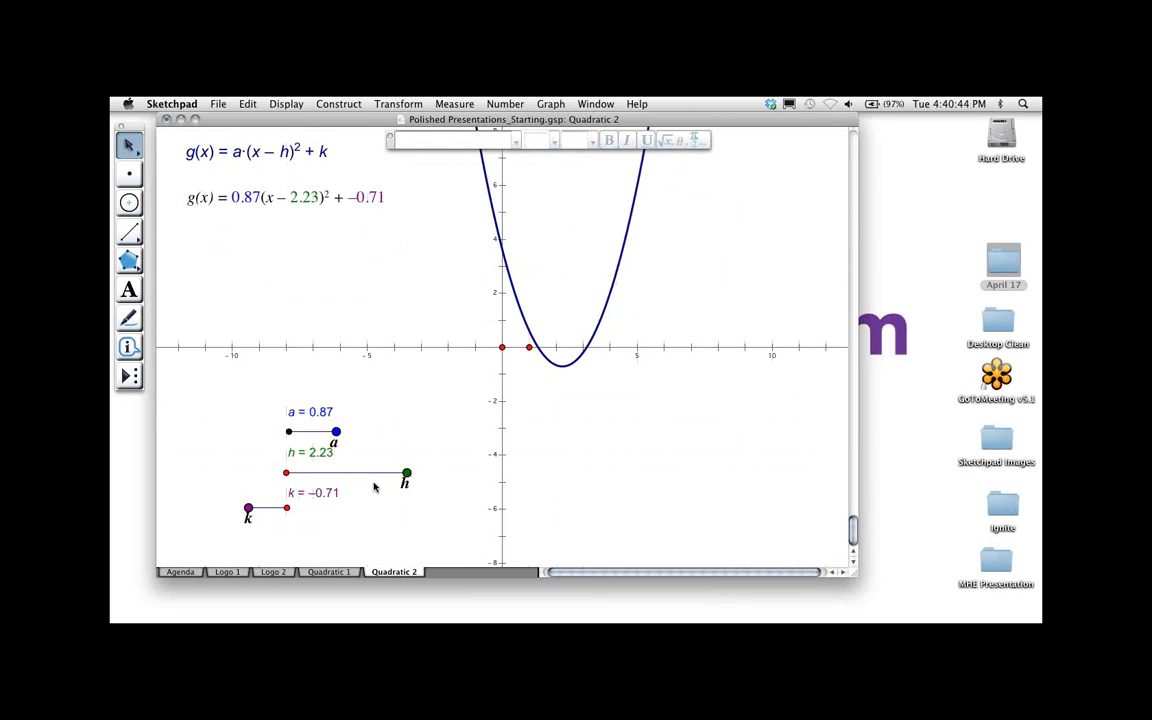
Move slider h to −1.42 and back to 1.46, and set slider k to −1.08
{"action": "left_click_drag", "start_coordinate": [406, 473], "coordinate": [209, 472]}
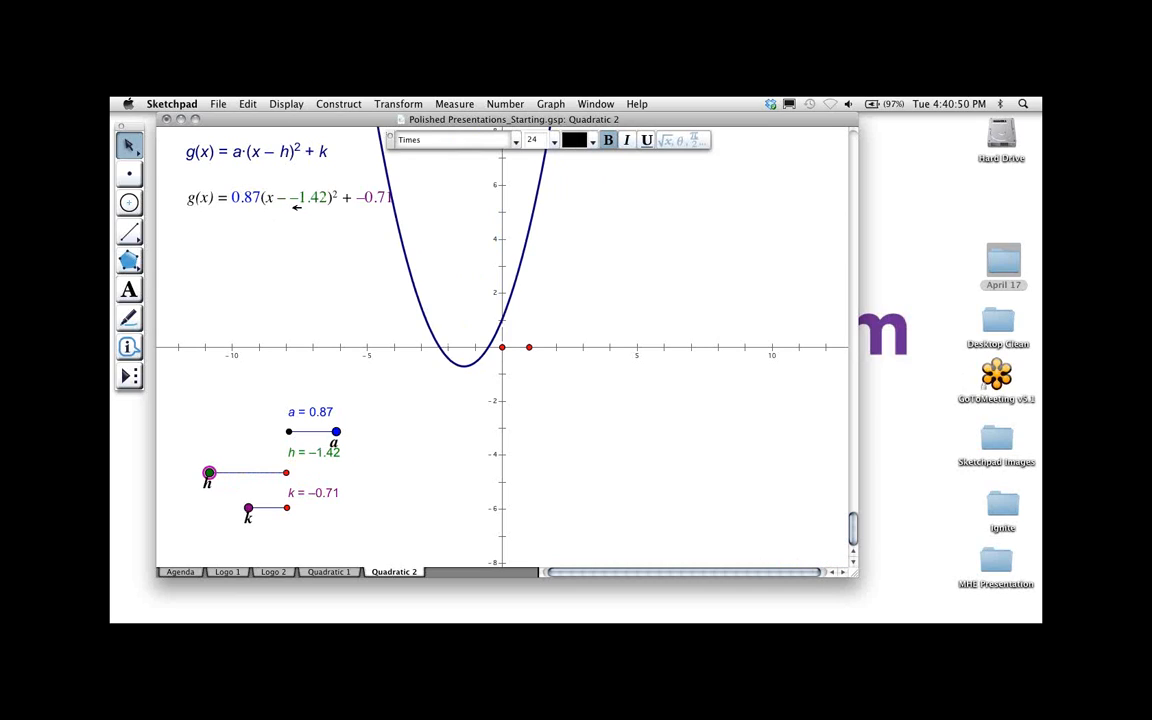
{"action": "left_click_drag", "start_coordinate": [209, 472], "coordinate": [364, 473]}
{"action": "left_click_drag", "start_coordinate": [296, 511], "coordinate": [259, 524]}
{"action": "left_click", "coordinate": [433, 432]}
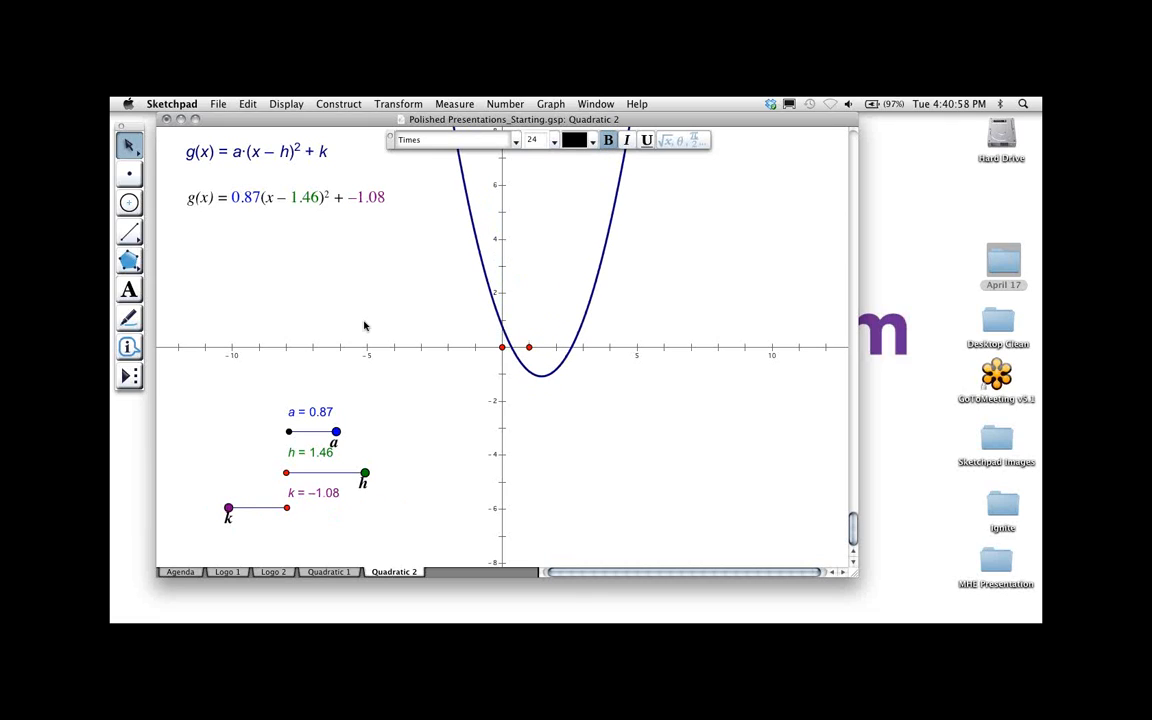
Replace the minus sign and linked h value in the caption with h's value as an addend
{"action": "left_click", "coordinate": [131, 289]}
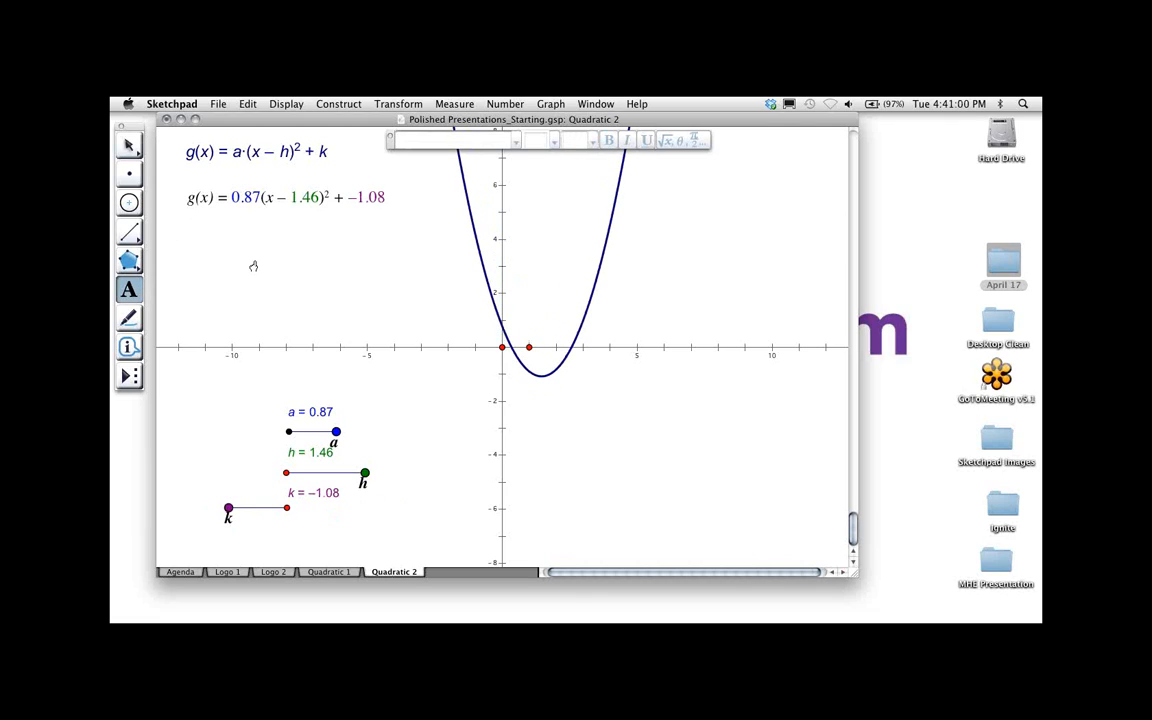
{"action": "left_click", "coordinate": [318, 200]}
{"action": "key", "text": "BackSpace"}
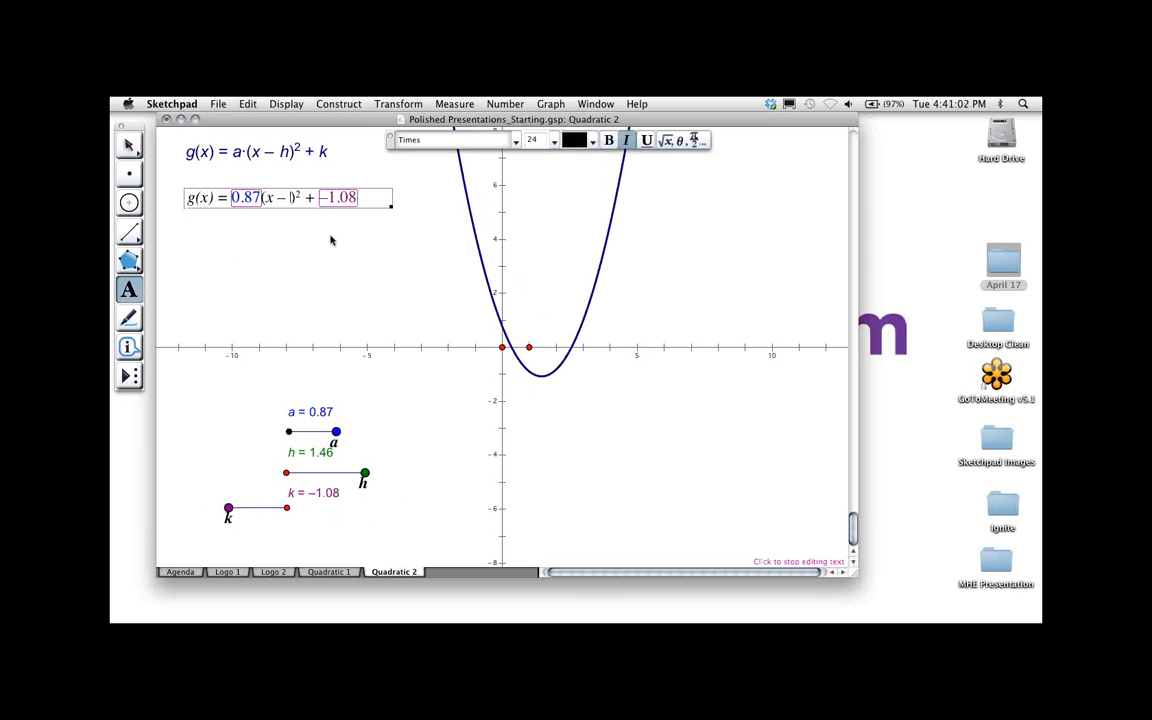
{"action": "key", "text": "BackSpace"}
{"action": "key", "text": "BackSpace"}
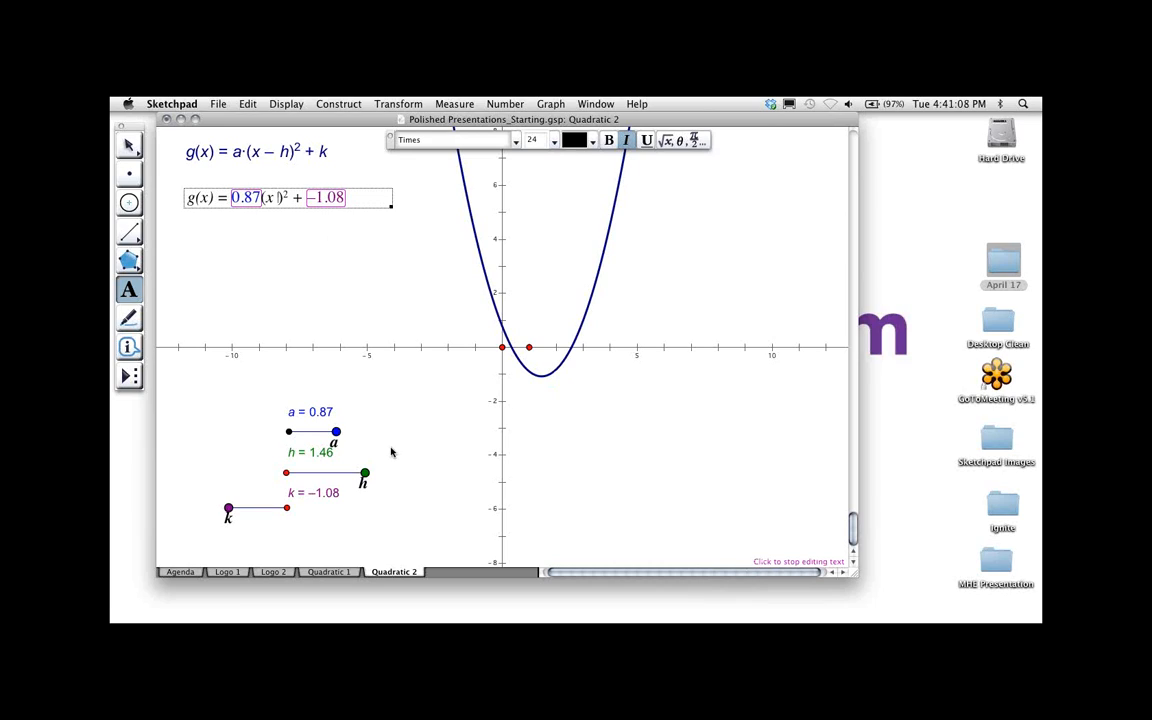
{"action": "left_click", "coordinate": [318, 456]}
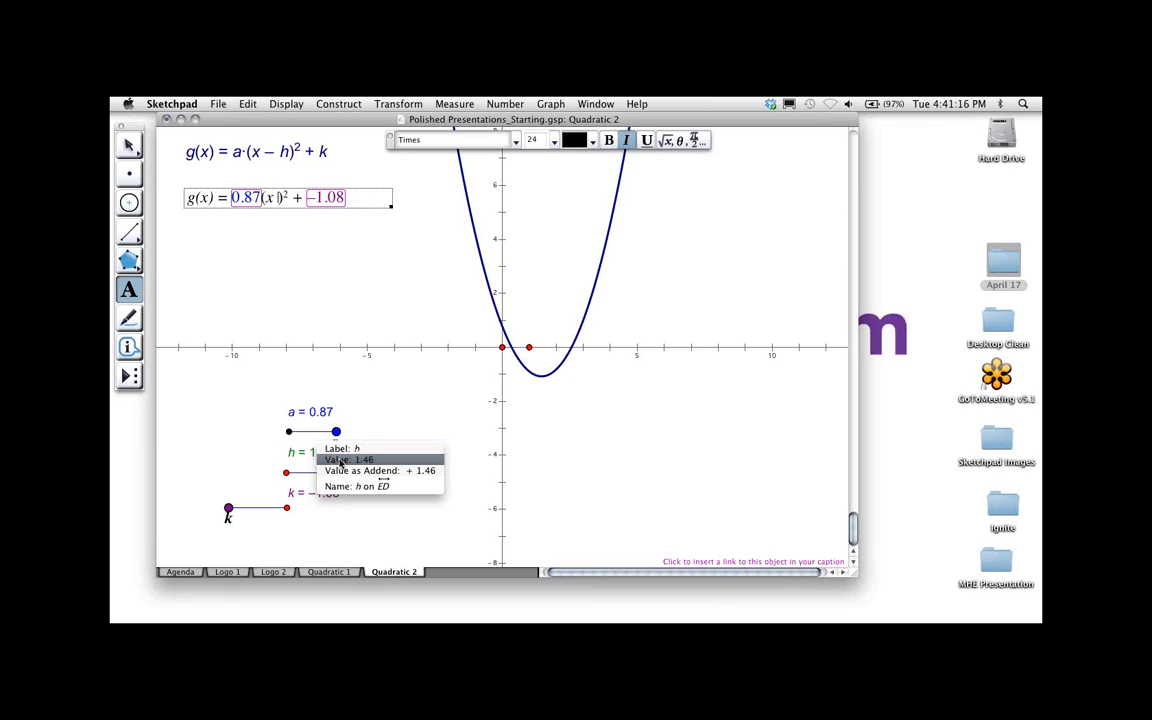
{"action": "left_click", "coordinate": [408, 474]}
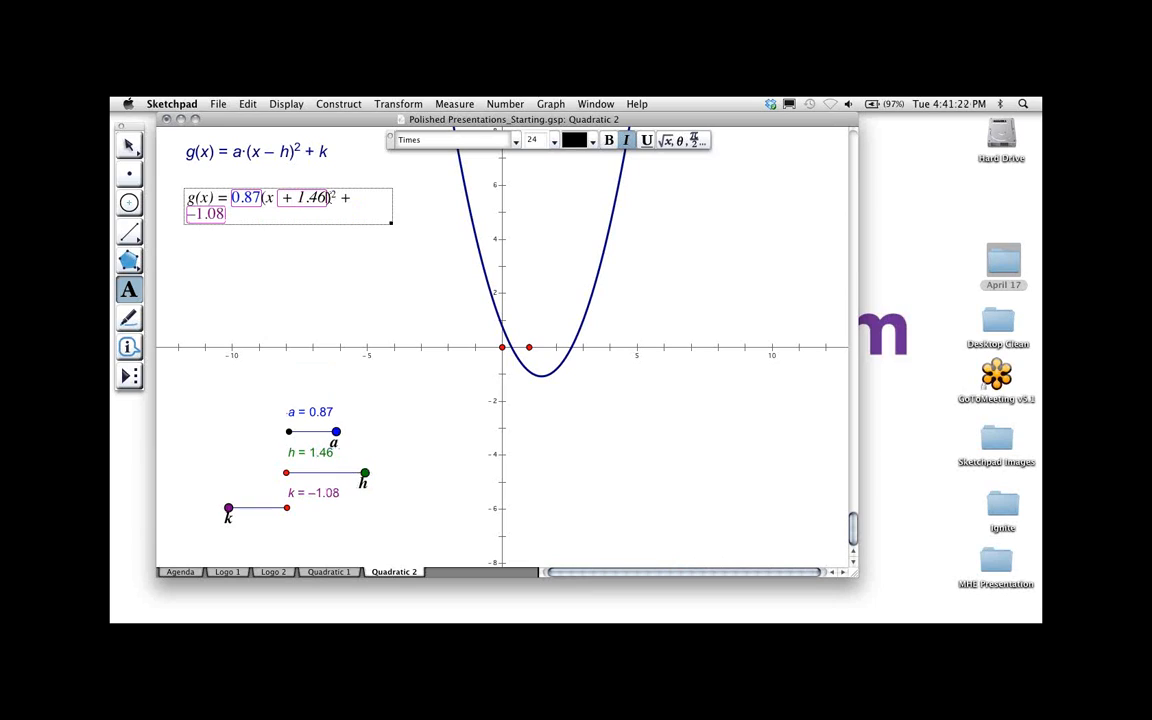
Color the inserted h addend dark green, remove its italics and finish editing the caption
{"action": "left_click", "coordinate": [310, 197]}
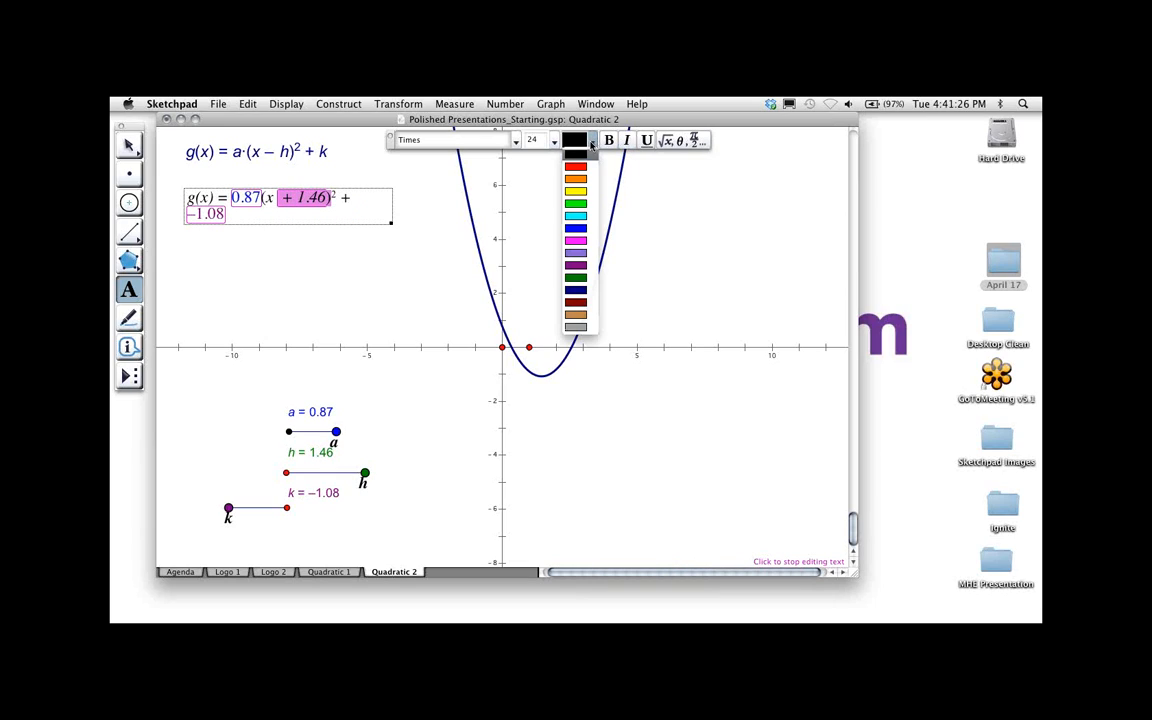
{"action": "left_click", "coordinate": [585, 277]}
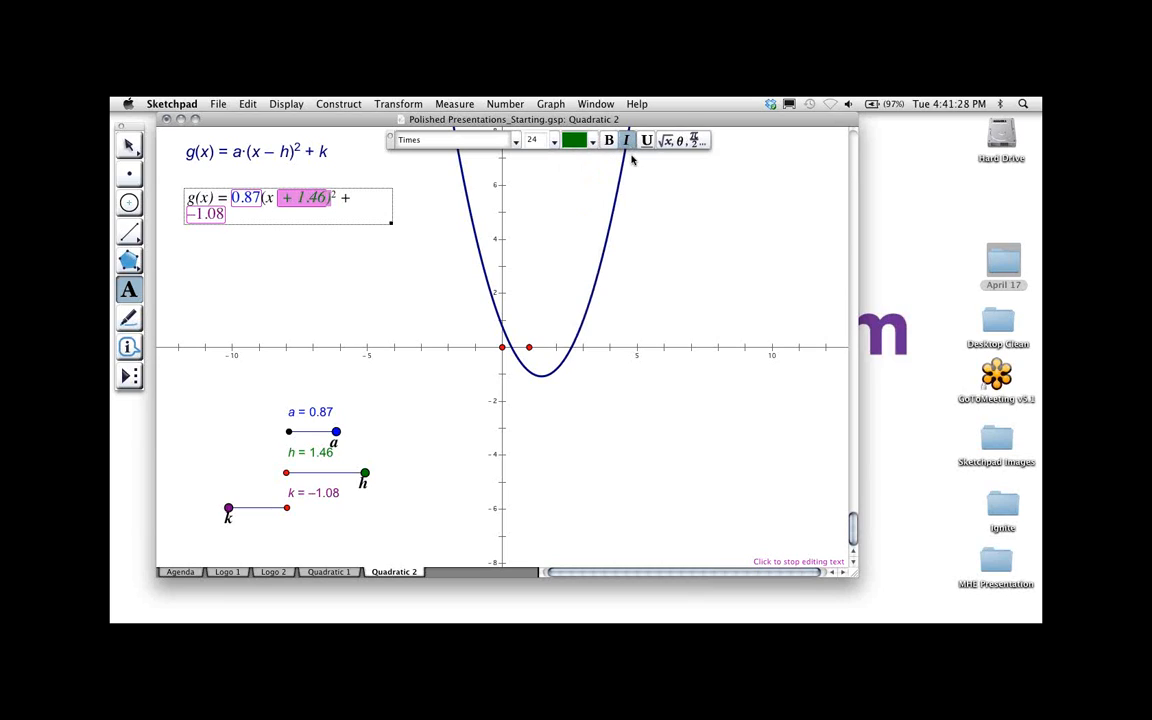
{"action": "left_click", "coordinate": [628, 142]}
{"action": "key", "text": "Escape"}
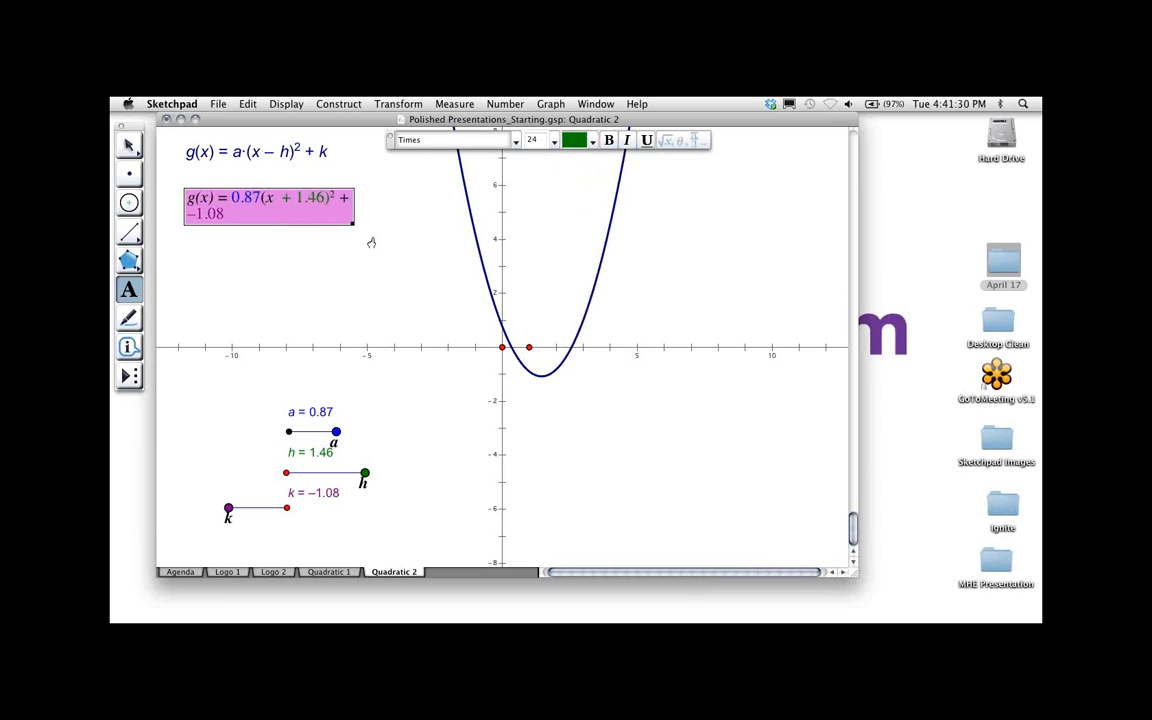
{"action": "key", "text": "Escape"}
{"action": "key", "text": "Escape"}
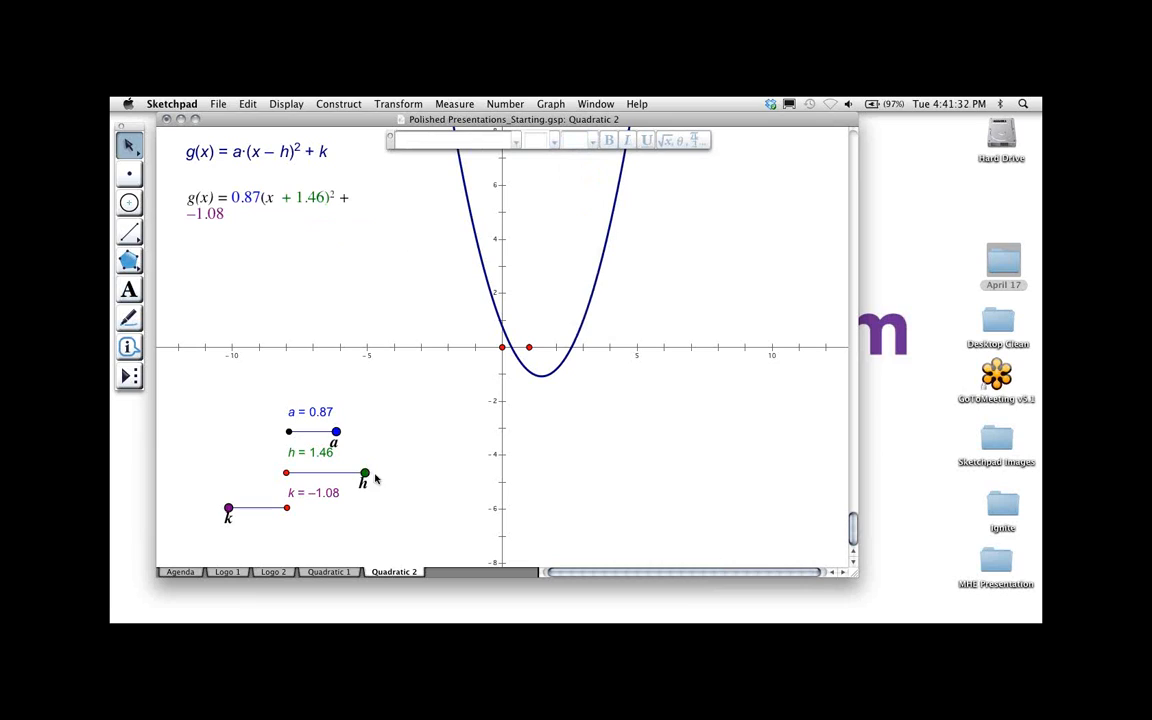
Move slider h to 2.35 and widen the color-coded caption so it fits on one line
{"action": "left_click_drag", "start_coordinate": [364, 474], "coordinate": [413, 472]}
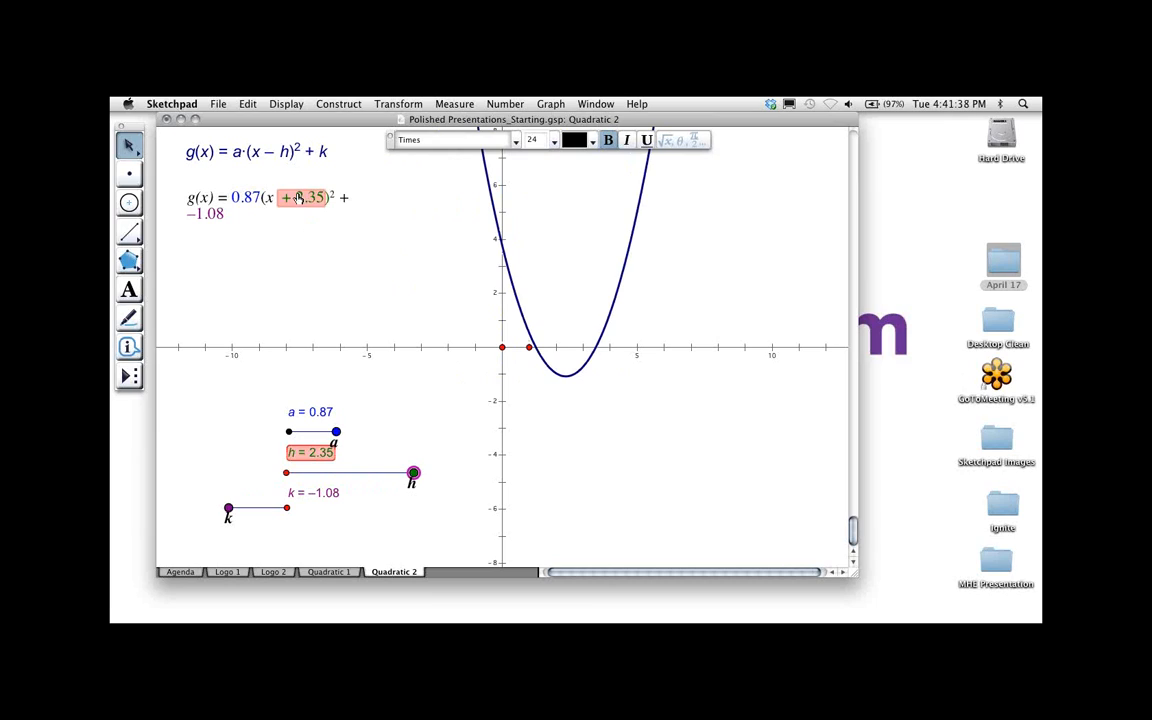
{"action": "left_click", "coordinate": [236, 199], "text": "shift"}
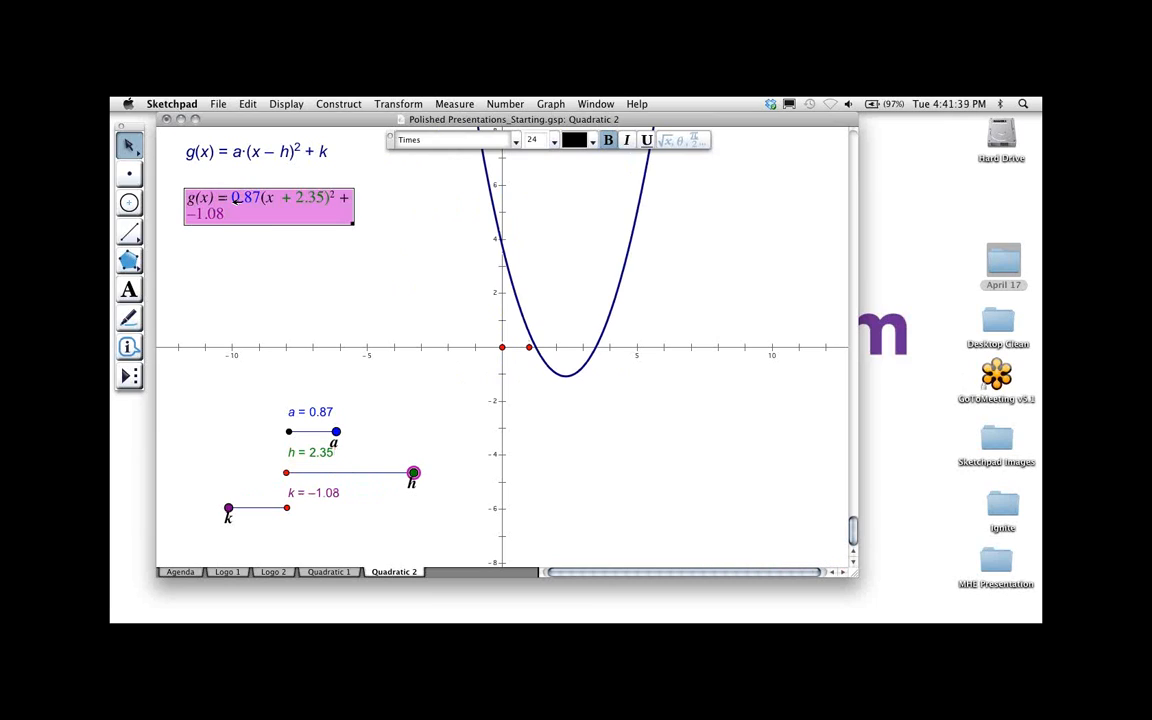
{"action": "left_click_drag", "start_coordinate": [358, 222], "coordinate": [439, 217]}
{"action": "left_click", "coordinate": [396, 236]}
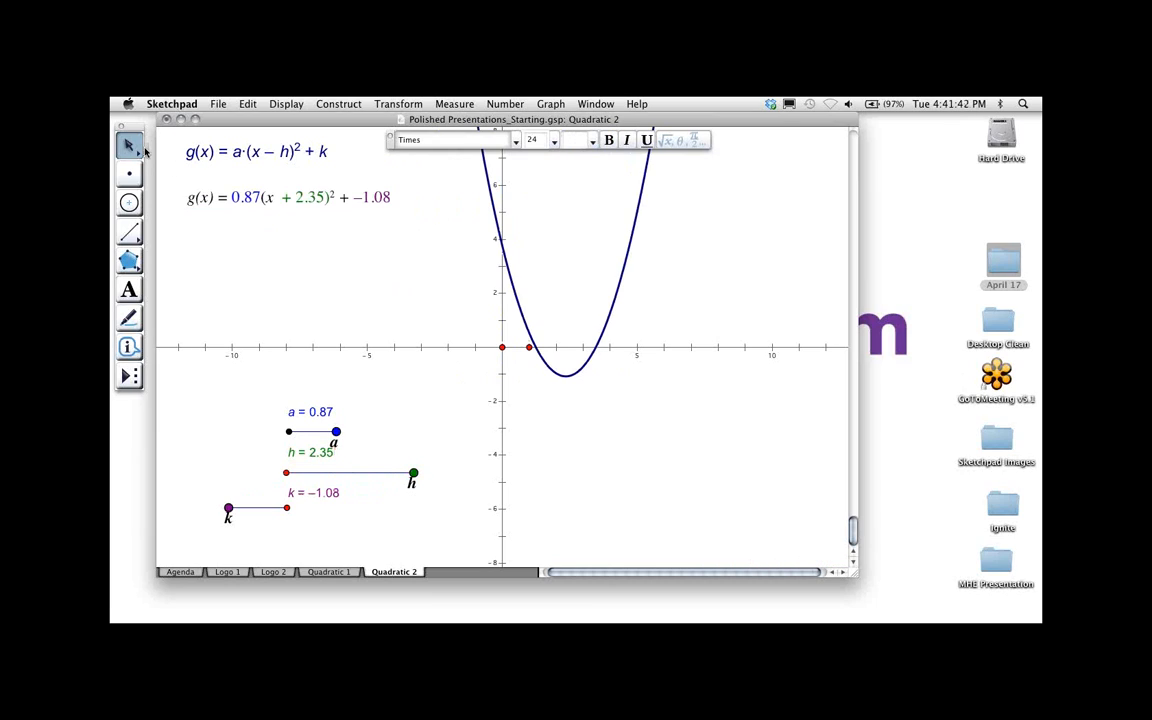
Replace the plus sign and linked k value at the end of the caption with k's value as an addend
{"action": "left_click", "coordinate": [129, 290]}
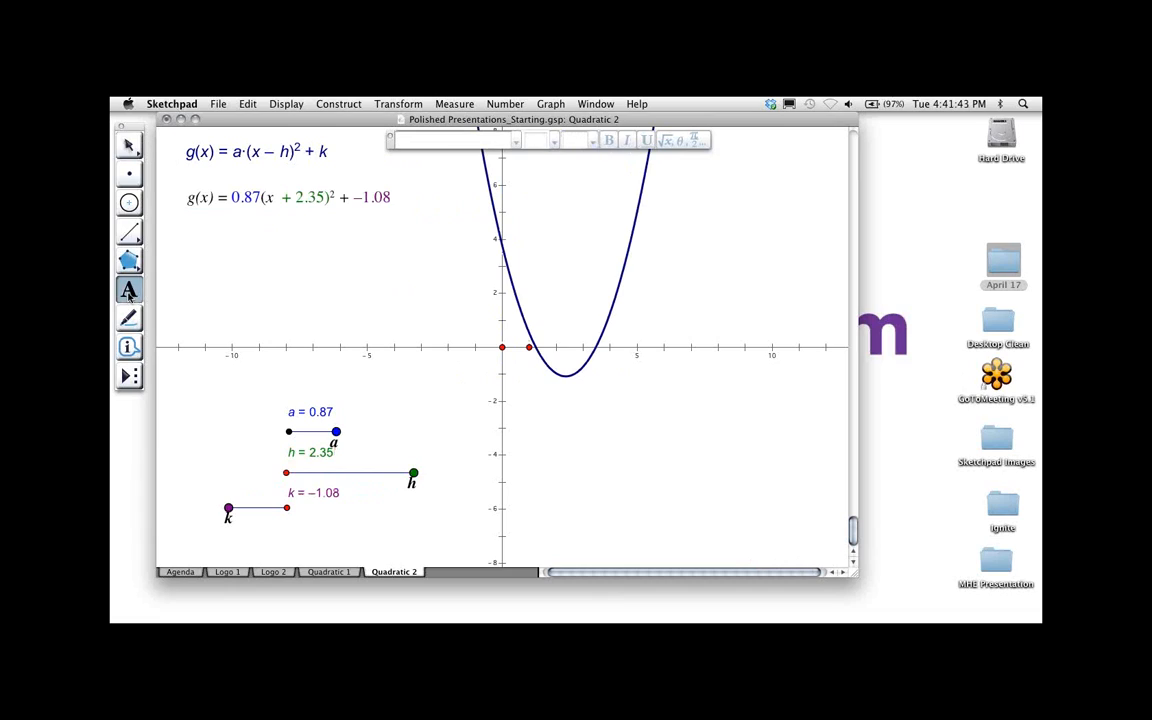
{"action": "left_click", "coordinate": [396, 197]}
{"action": "key", "text": "BackSpace"}
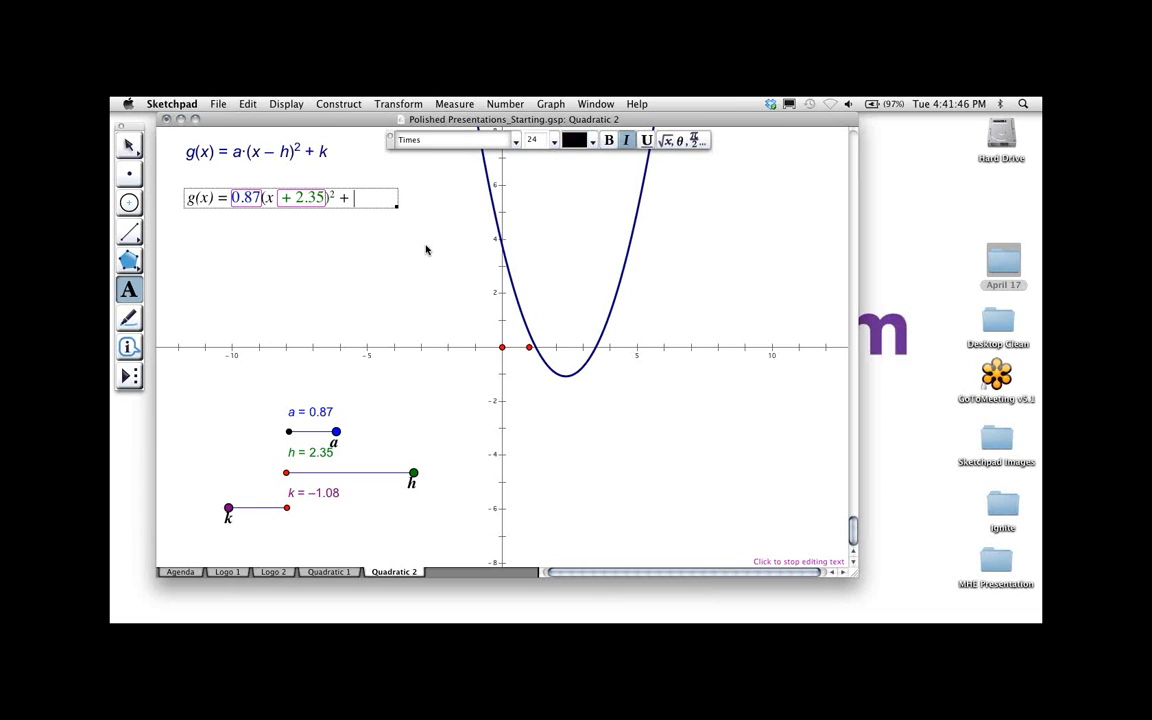
{"action": "left_click", "coordinate": [326, 497]}
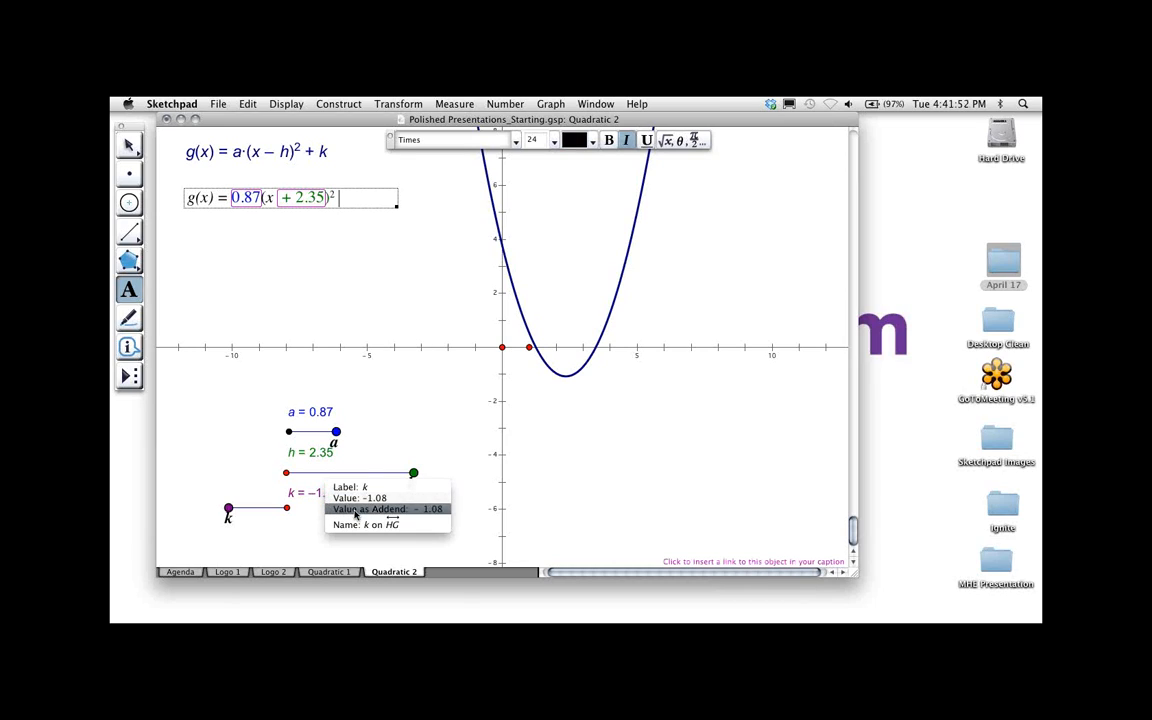
{"action": "left_click", "coordinate": [356, 509]}
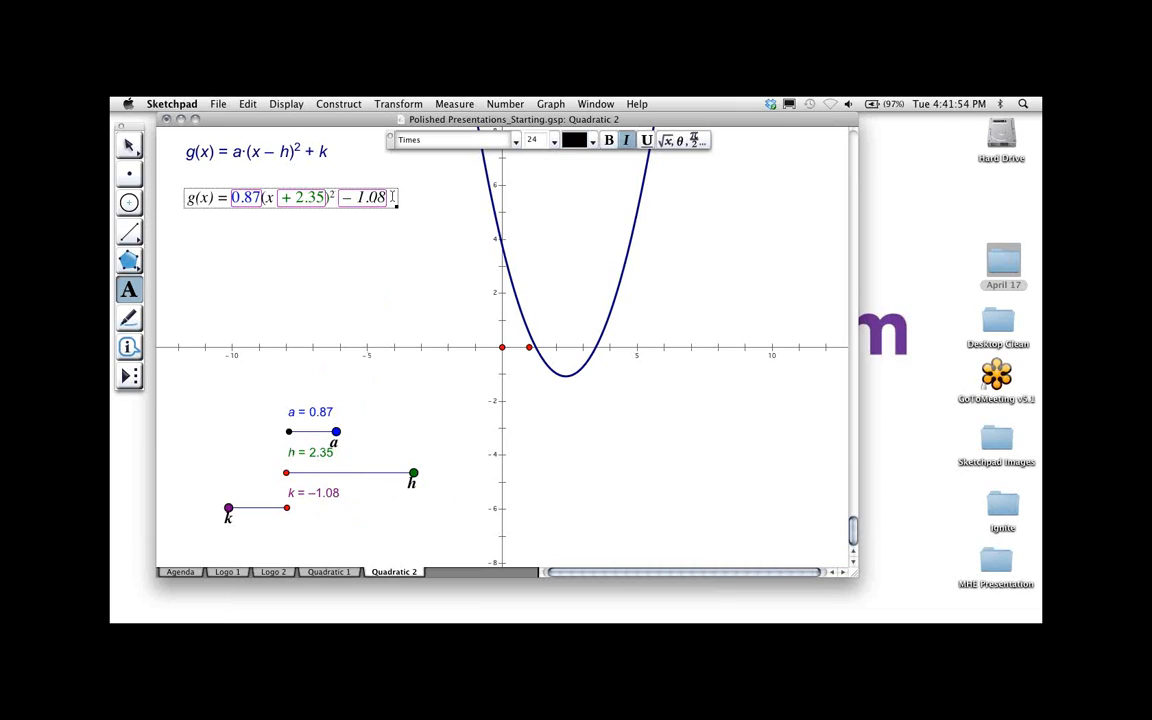
Color the inserted k addend purple, remove its italics and finish editing the caption
{"action": "left_click_drag", "start_coordinate": [391, 197], "coordinate": [344, 197]}
{"action": "left_click", "coordinate": [591, 141]}
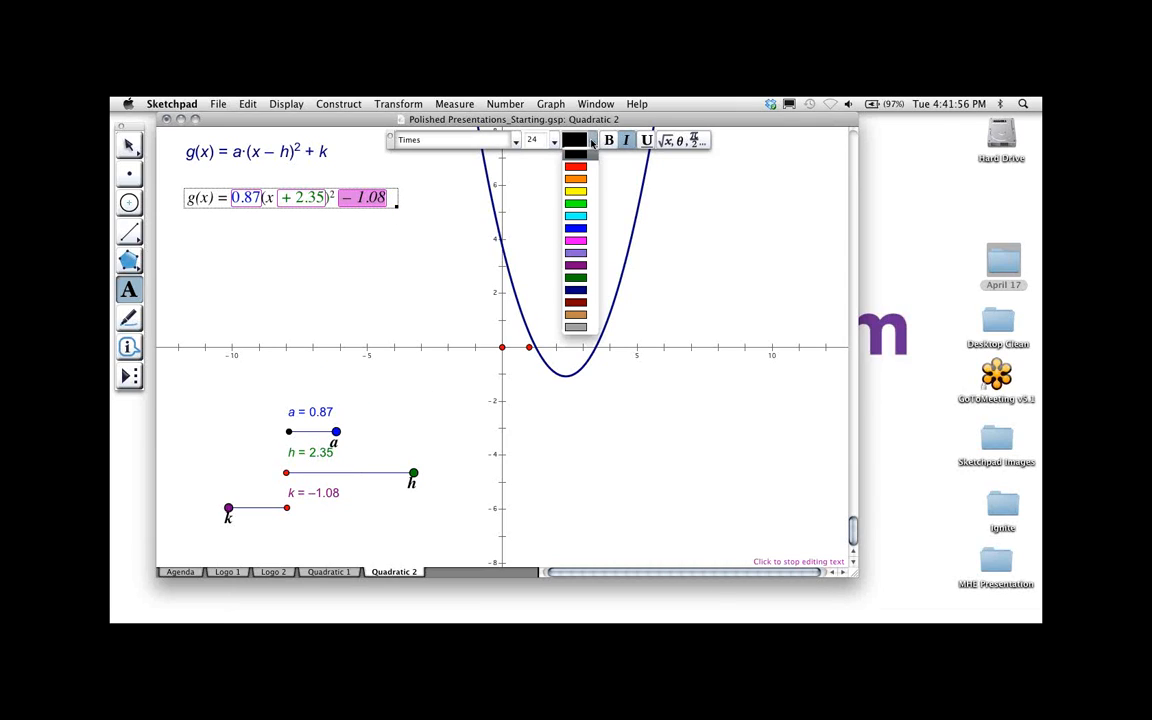
{"action": "left_click", "coordinate": [584, 266]}
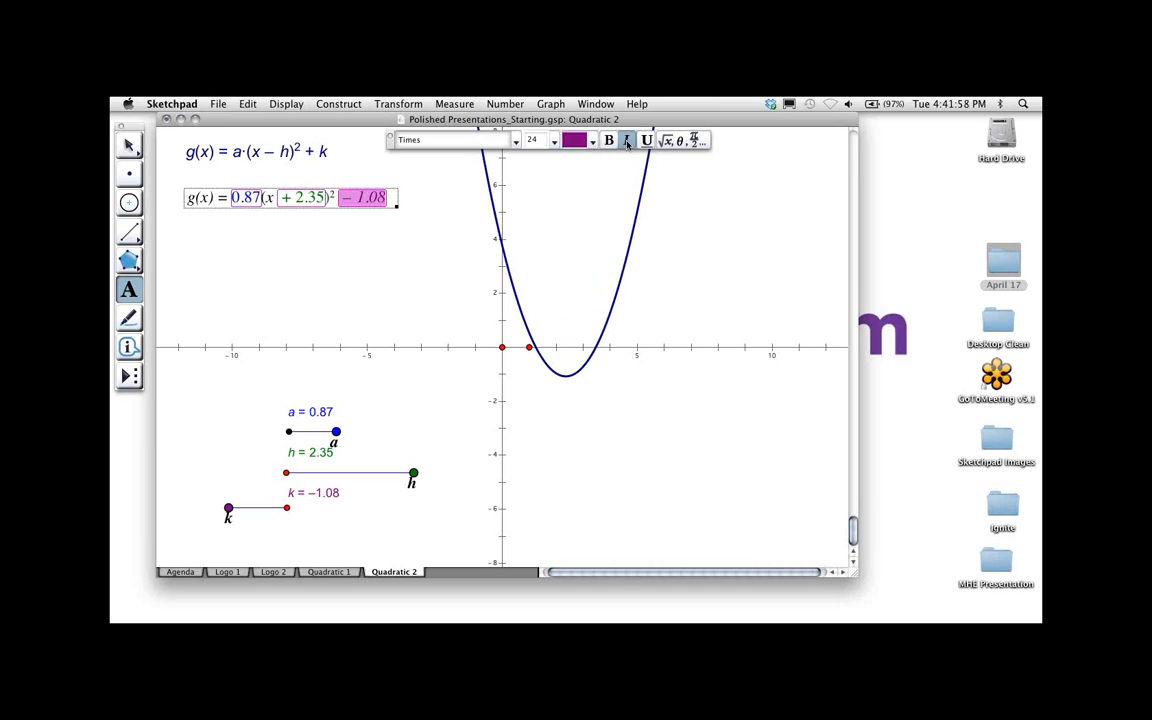
{"action": "key", "text": "Escape"}
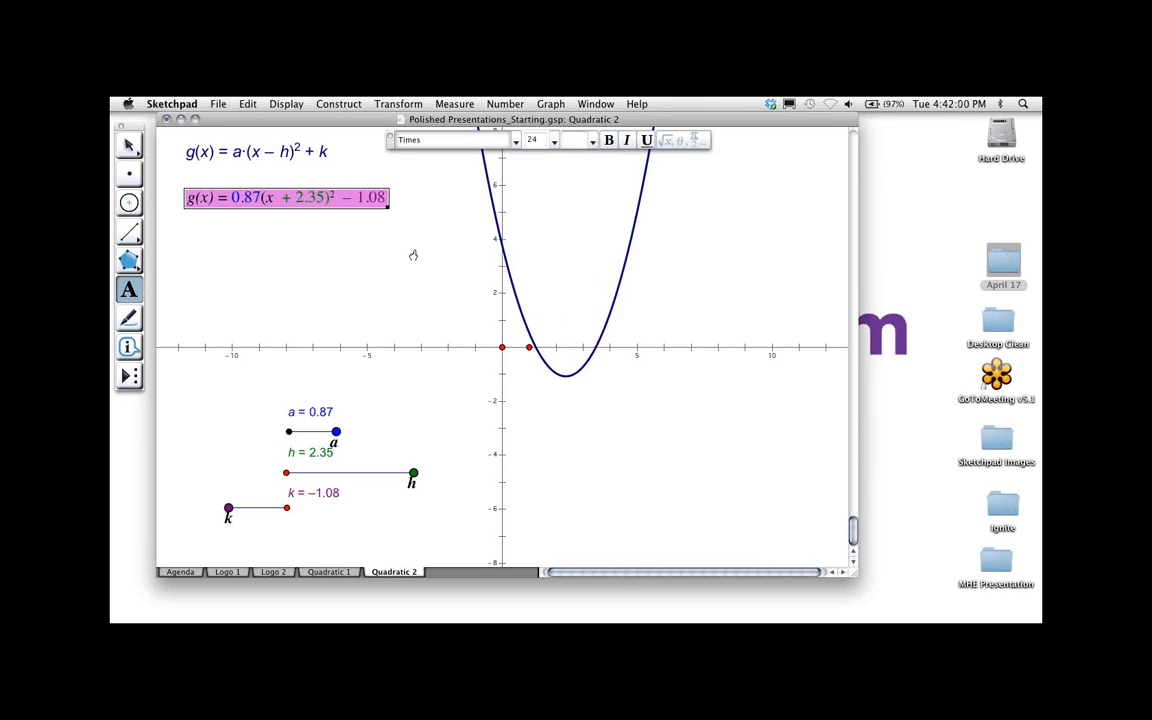
Deselect the caption, and set slider a to 2.00 and slider h to 2.08
{"action": "key", "text": "Escape"}
{"action": "key", "text": "Escape"}
{"action": "left_click_drag", "start_coordinate": [336, 431], "coordinate": [399, 473]}
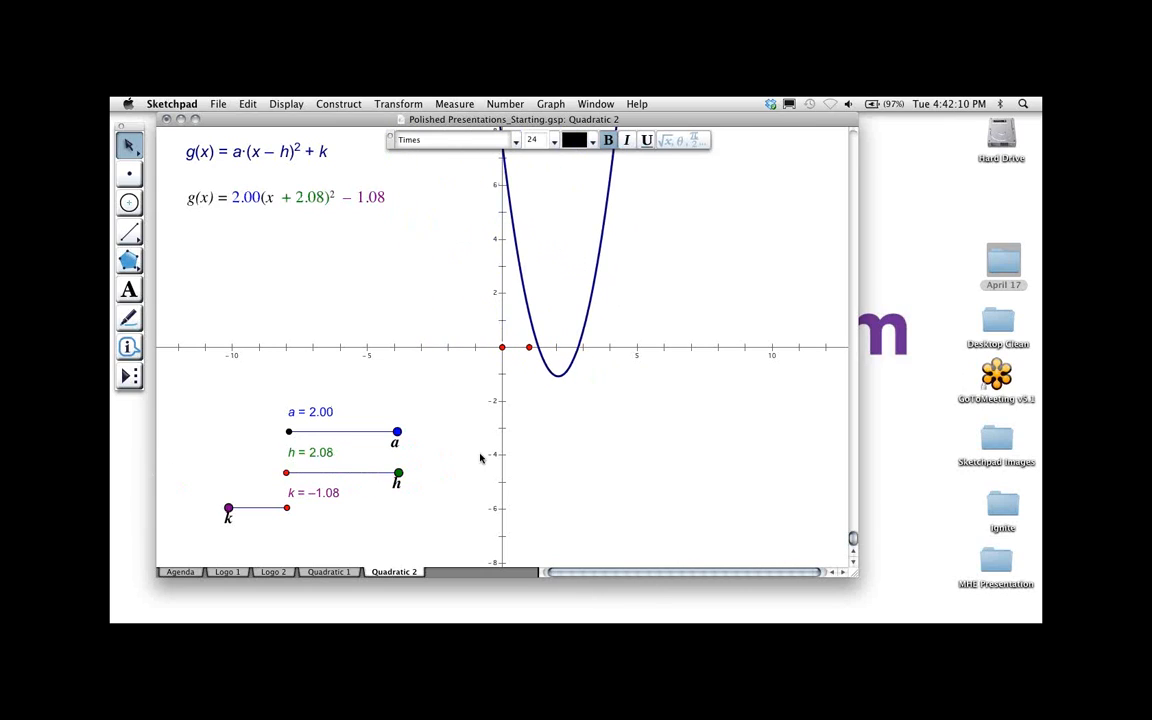
{"action": "left_click", "coordinate": [480, 458]}
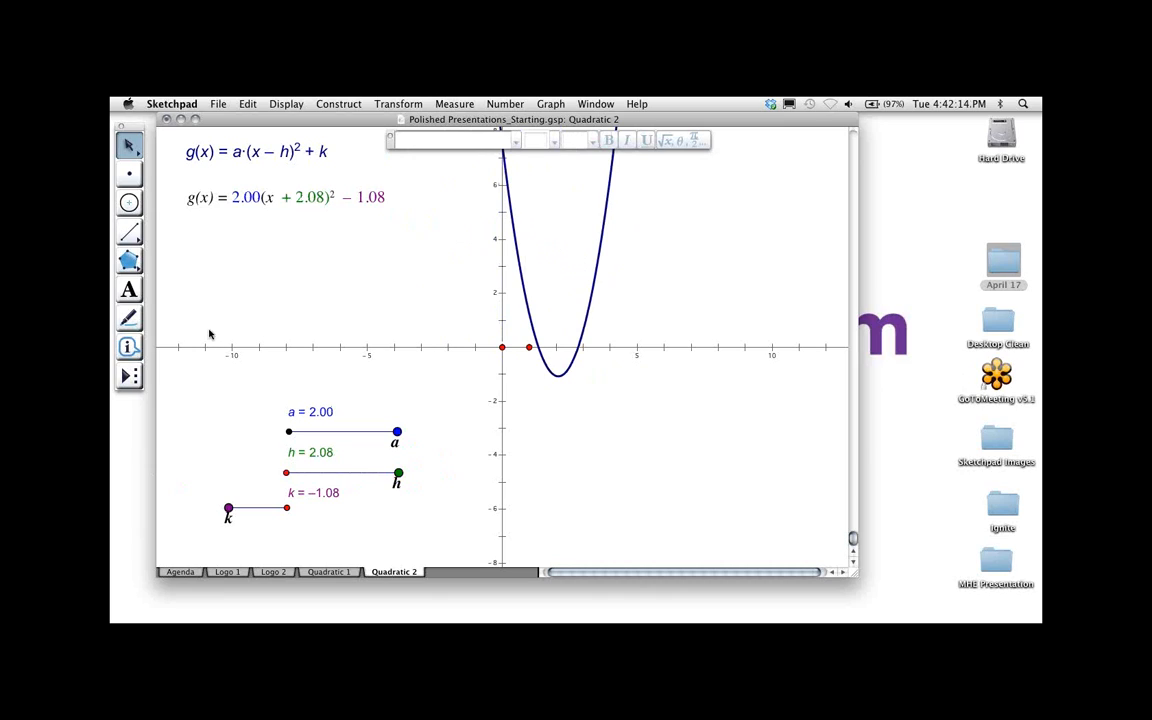
Set the font size of the tick numbers on both the x-axis and the y-axis to 24
{"action": "left_click_drag", "start_coordinate": [221, 327], "coordinate": [385, 364]}
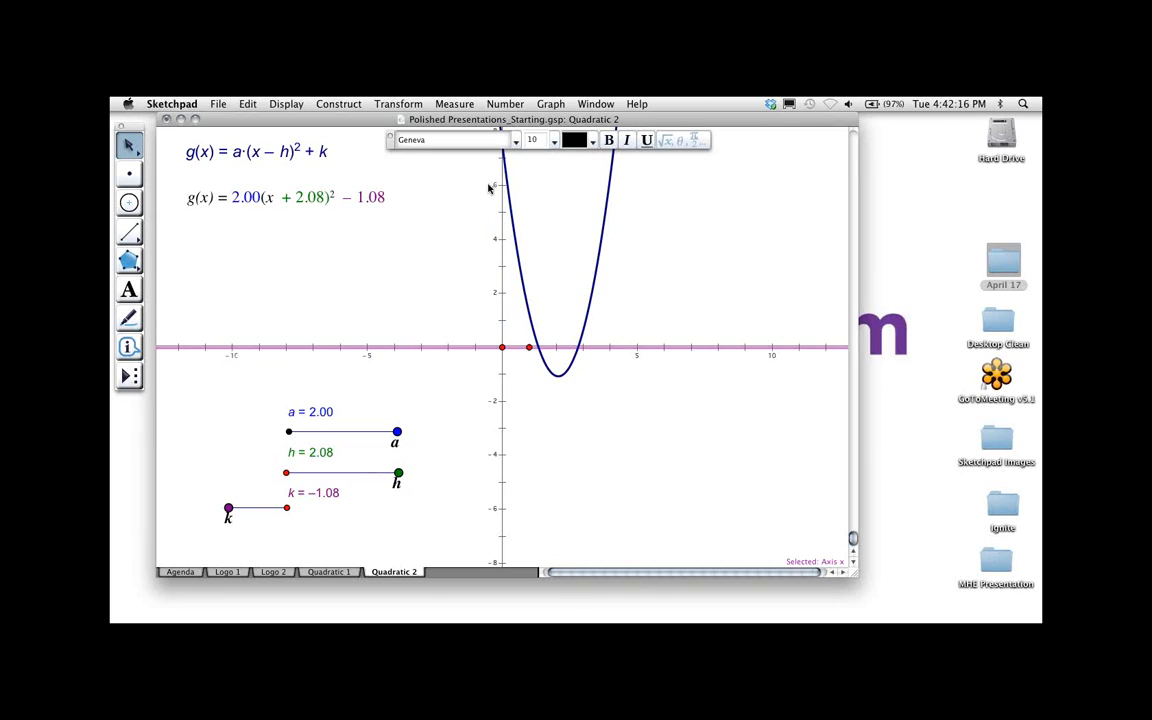
{"action": "left_click", "coordinate": [555, 142]}
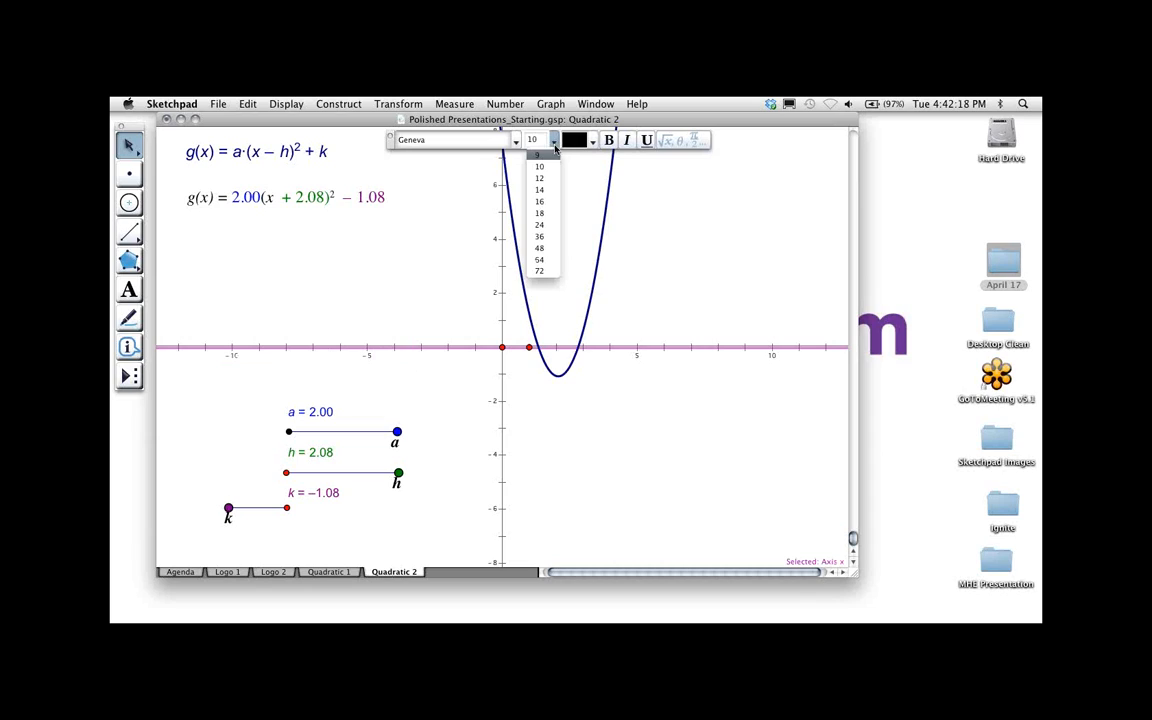
{"action": "left_click", "coordinate": [539, 224]}
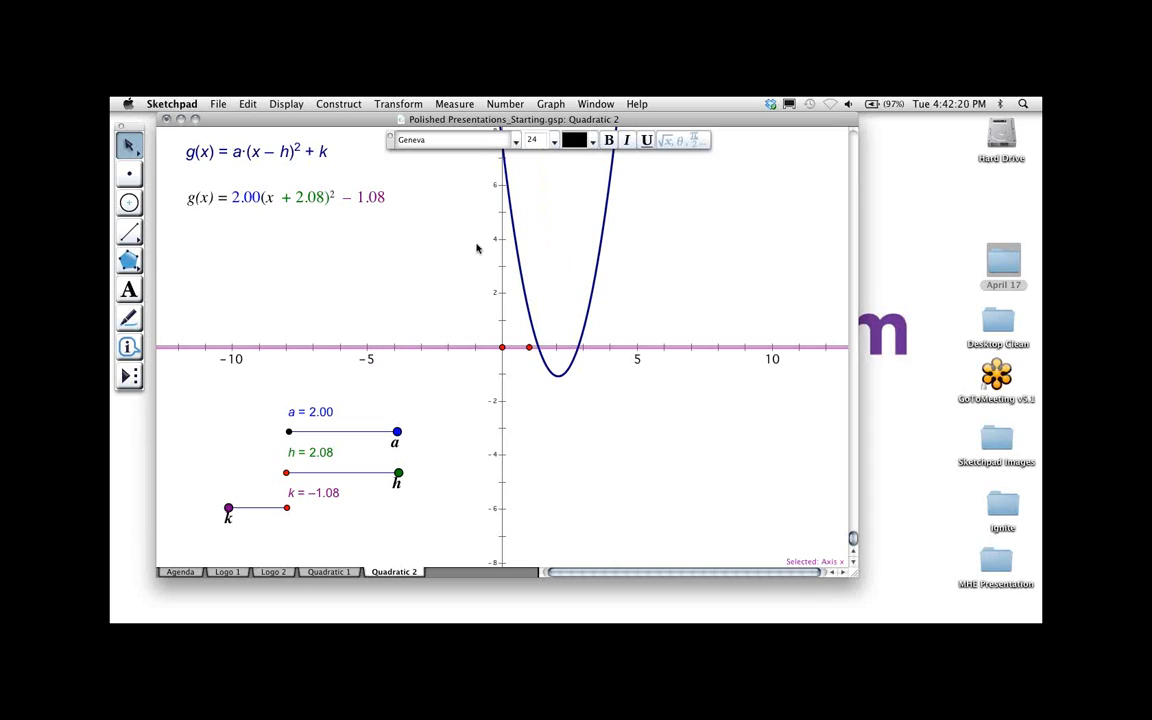
{"action": "left_click_drag", "start_coordinate": [480, 231], "coordinate": [511, 331]}
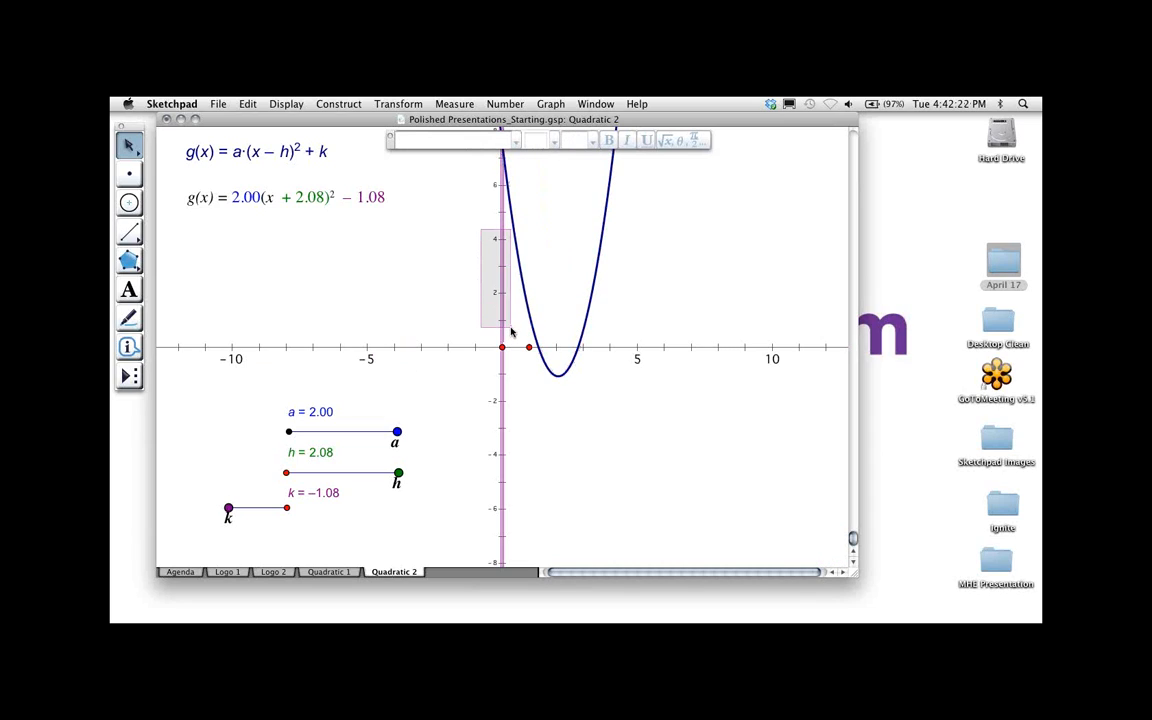
{"action": "left_click", "coordinate": [592, 143]}
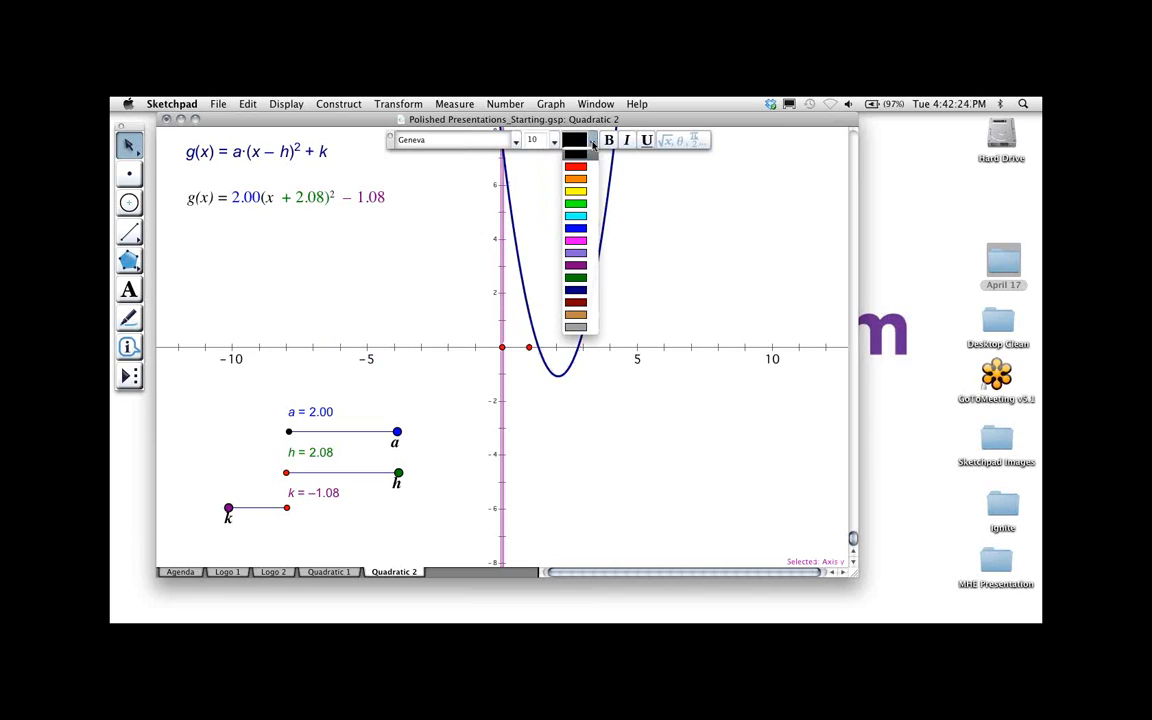
{"action": "left_click", "coordinate": [567, 142]}
{"action": "left_click", "coordinate": [555, 143]}
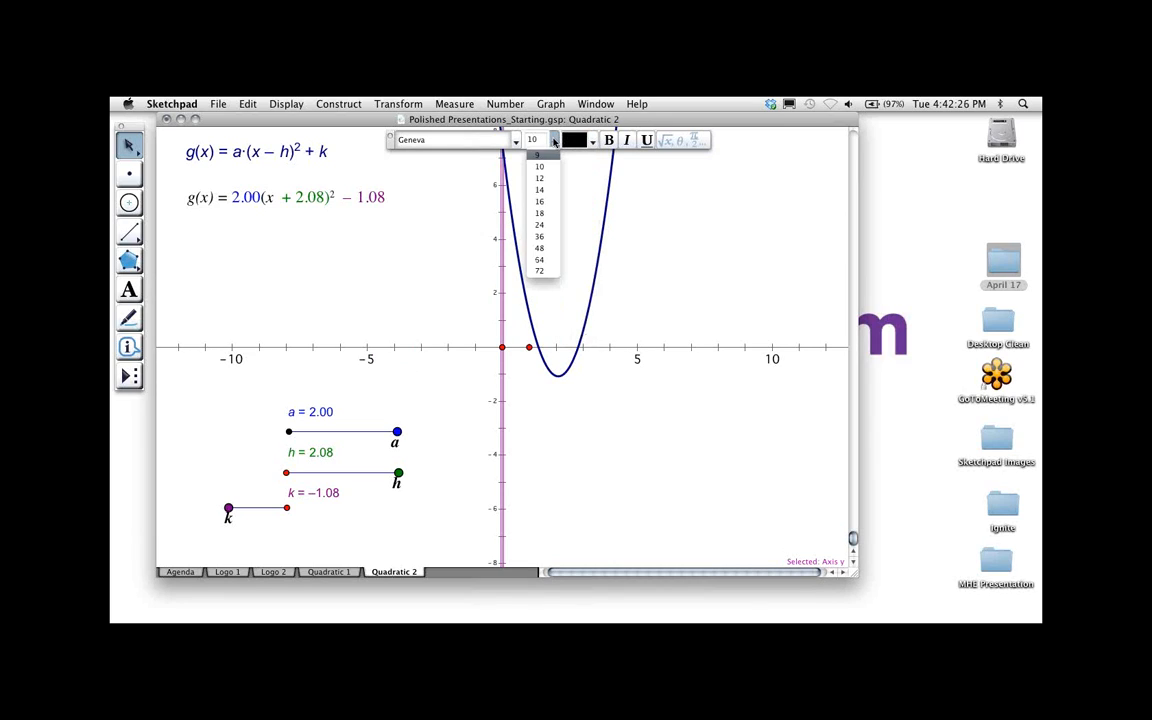
{"action": "left_click", "coordinate": [543, 226]}
{"action": "left_click", "coordinate": [643, 267]}
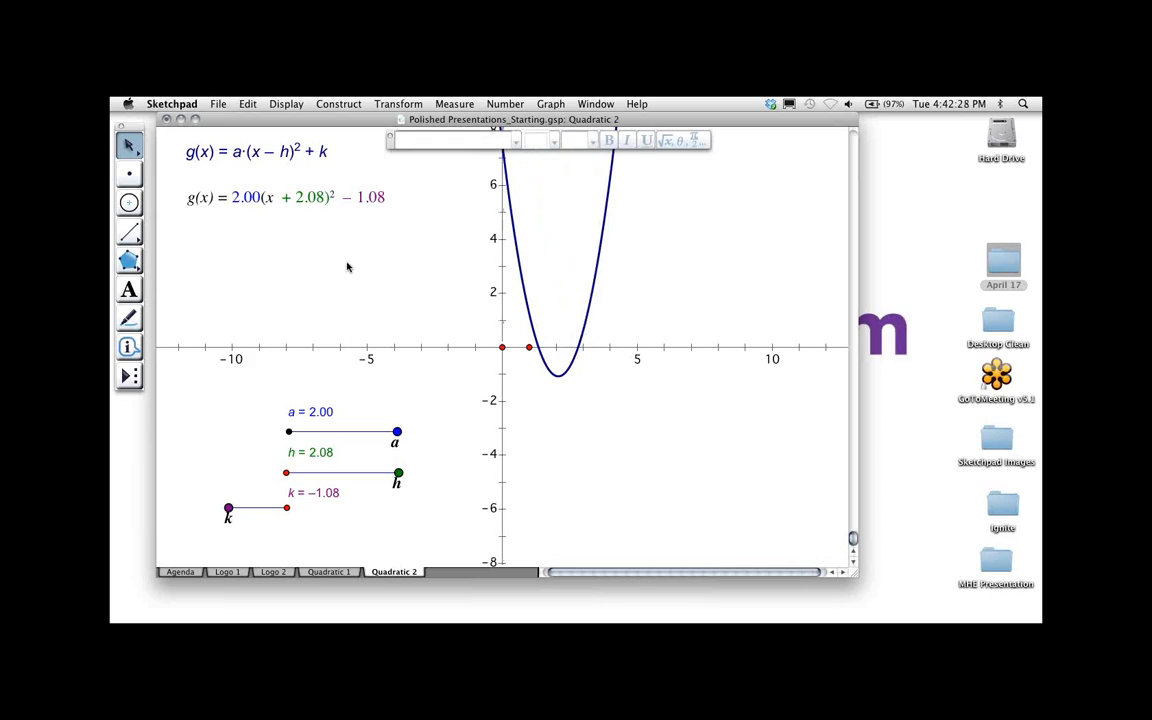
Review the Axis Tick Numbers text style in the text preferences and leave the preferences without changes
{"action": "left_click", "coordinate": [247, 103]}
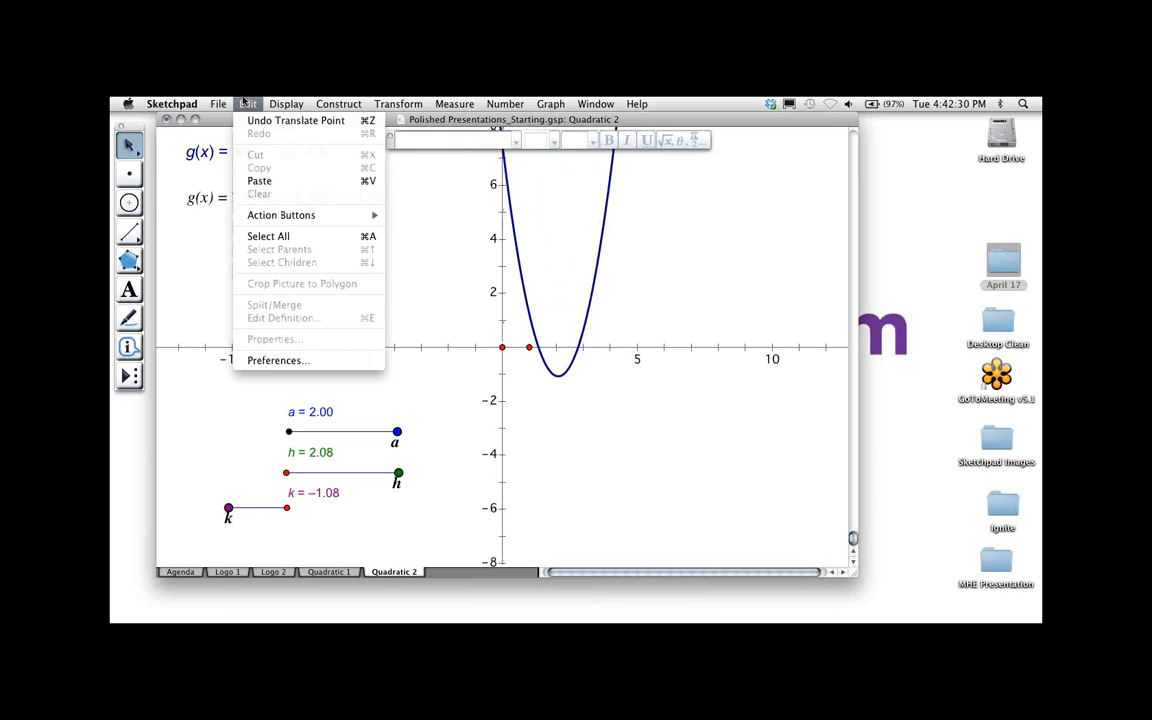
{"action": "left_click", "coordinate": [285, 362]}
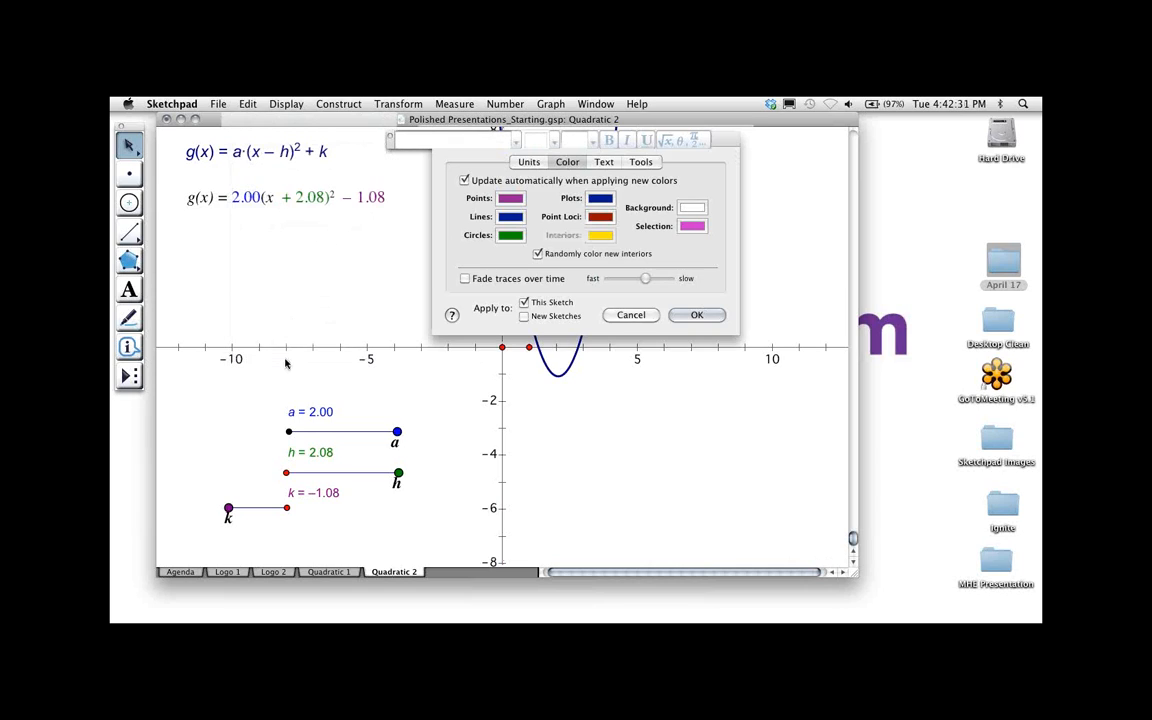
{"action": "left_click", "coordinate": [605, 162]}
{"action": "left_click", "coordinate": [548, 248]}
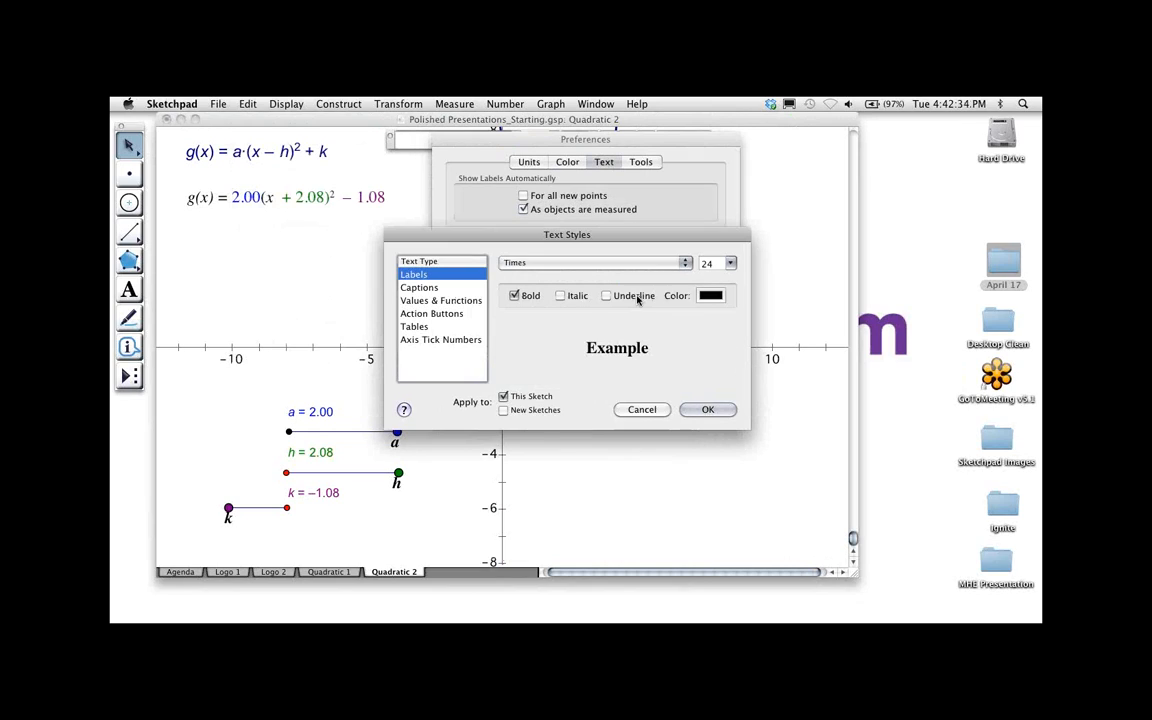
{"action": "left_click", "coordinate": [440, 339]}
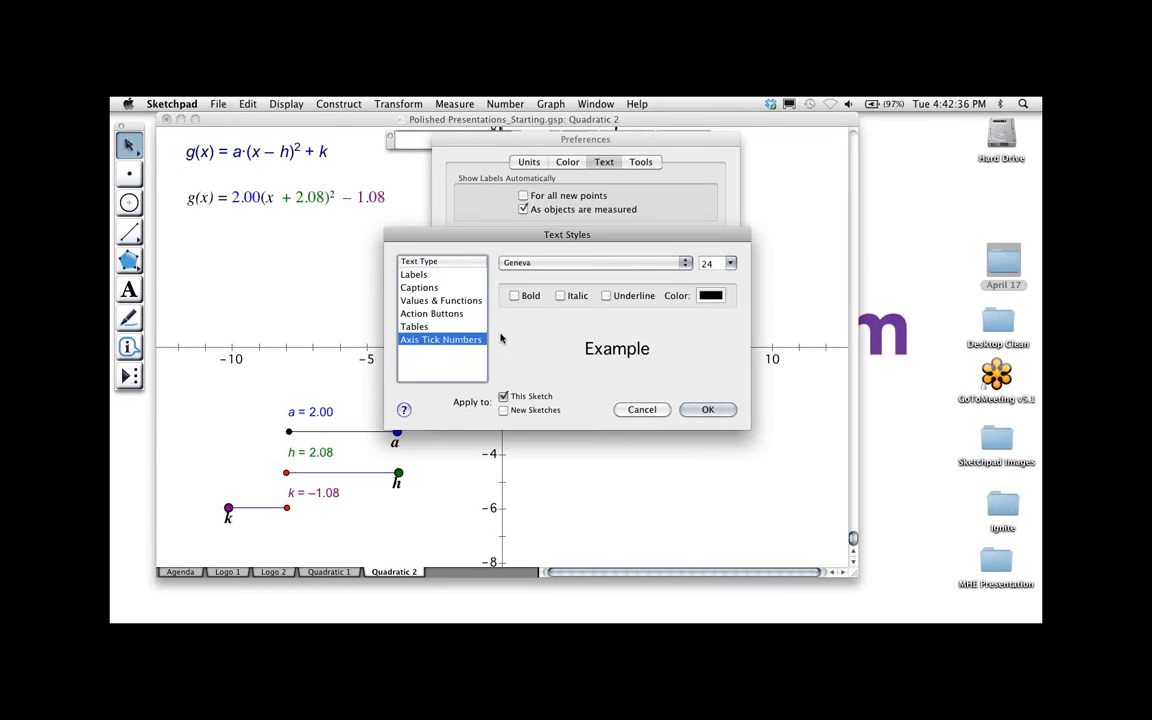
{"action": "left_click", "coordinate": [706, 410]}
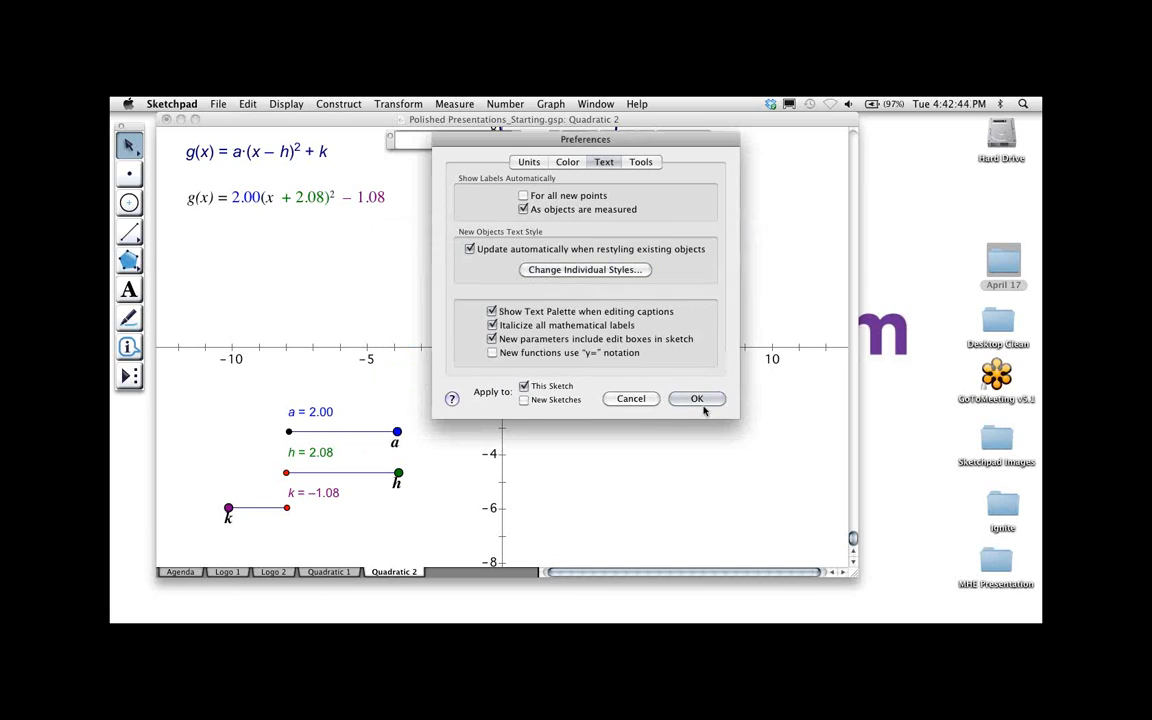
{"action": "left_click", "coordinate": [641, 399]}
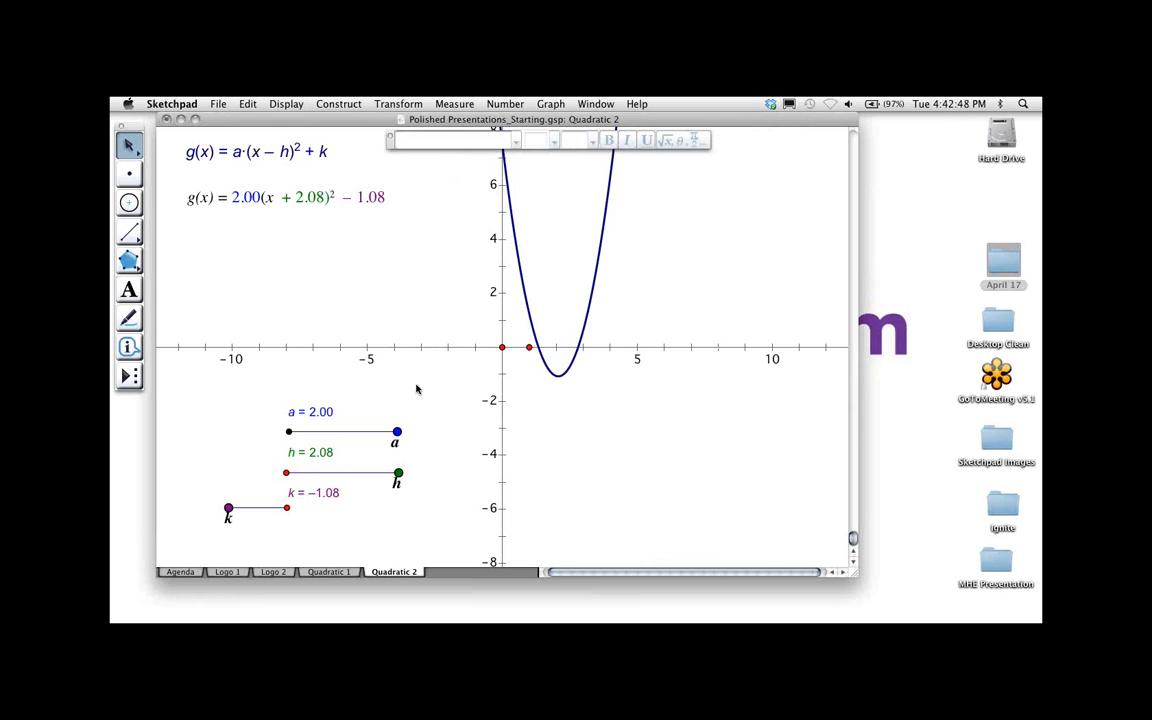
Set slider a to 1.25, and move slider h to 1.43 and on to 1.92
{"action": "left_click_drag", "start_coordinate": [397, 431], "coordinate": [357, 431]}
{"action": "left_click_drag", "start_coordinate": [398, 472], "coordinate": [363, 472]}
{"action": "left_click", "coordinate": [437, 470]}
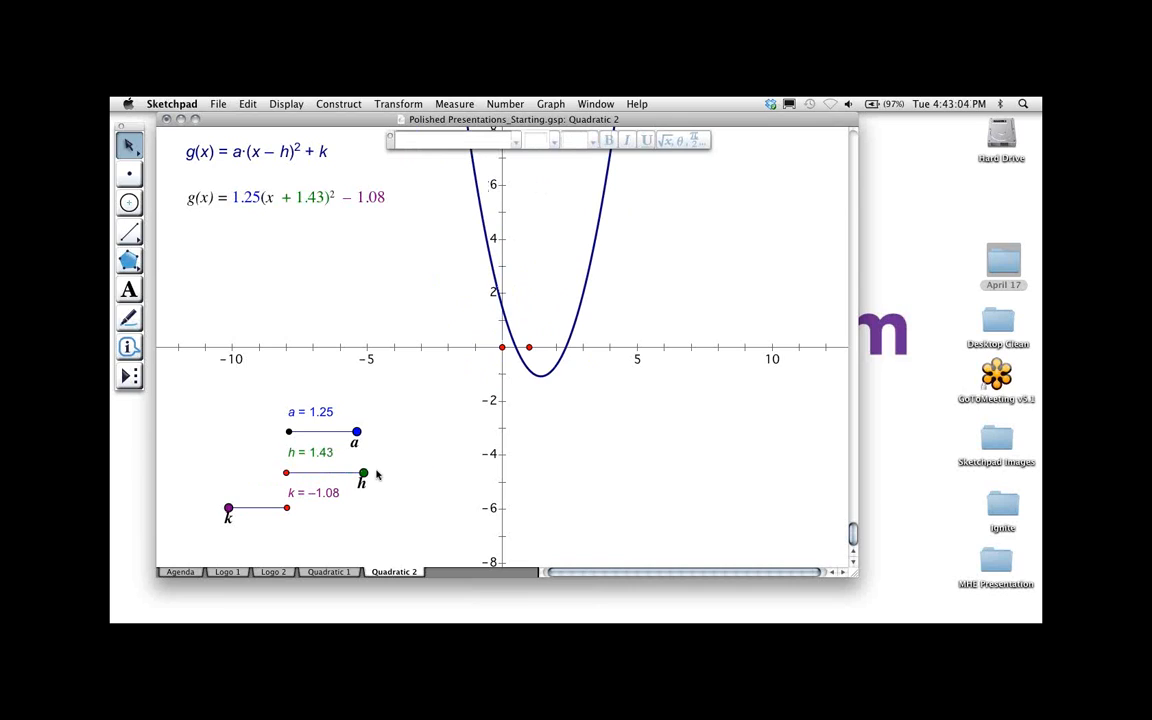
{"action": "left_click_drag", "start_coordinate": [363, 472], "coordinate": [389, 475]}
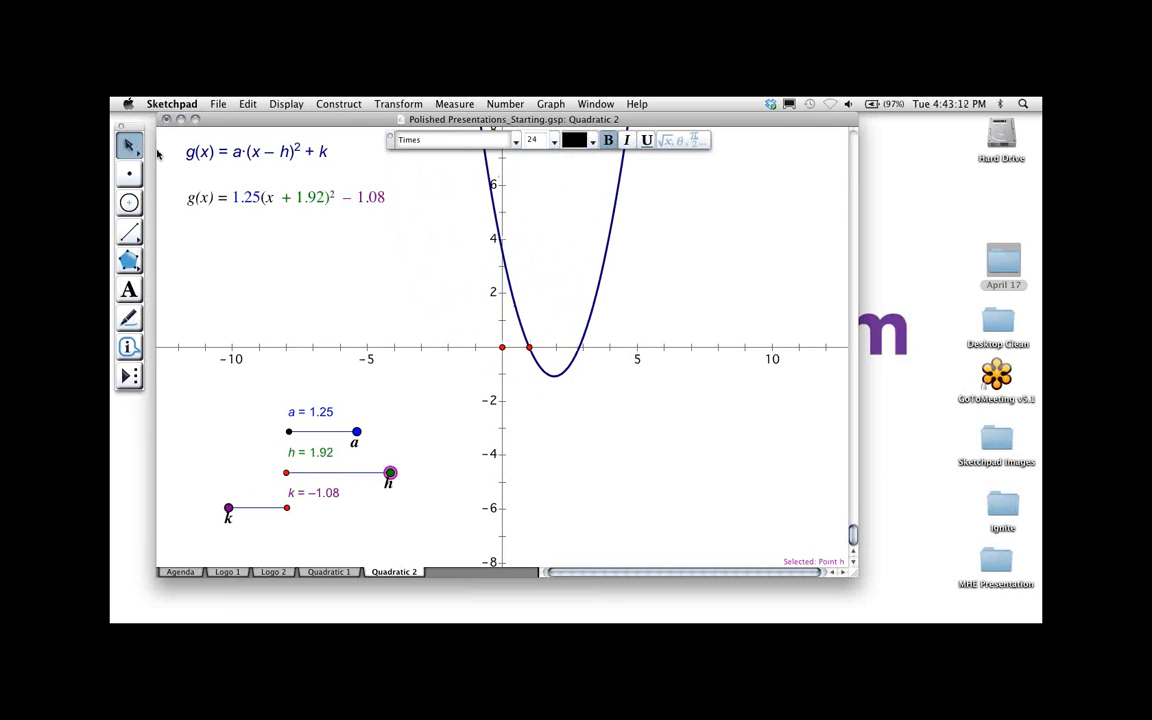
Insert a minus sign between x and the linked h addend in the caption and finish editing it
{"action": "left_click", "coordinate": [129, 289]}
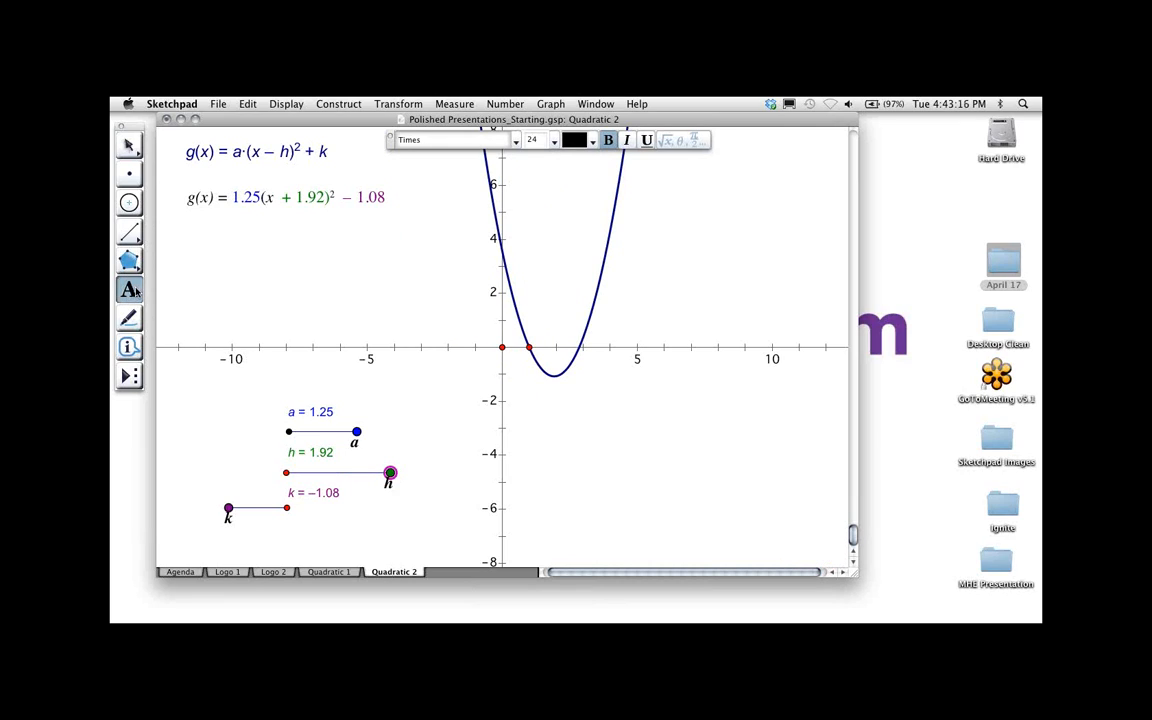
{"action": "left_click", "coordinate": [252, 195]}
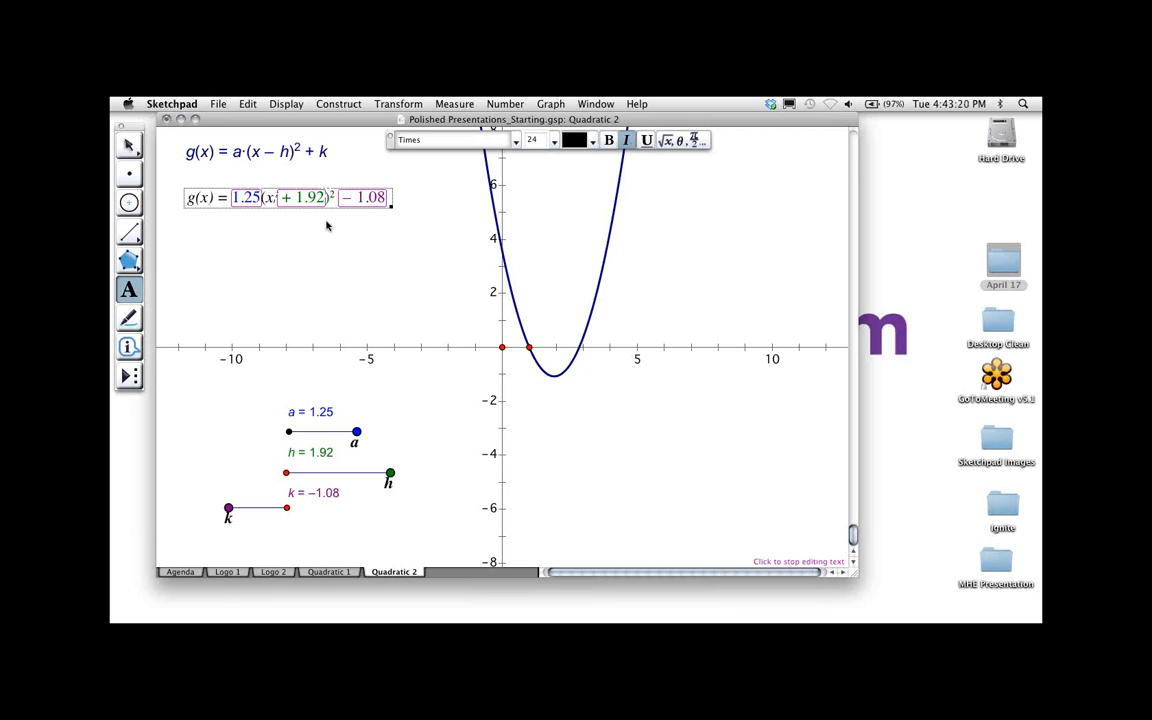
{"action": "key", "text": "Right"}
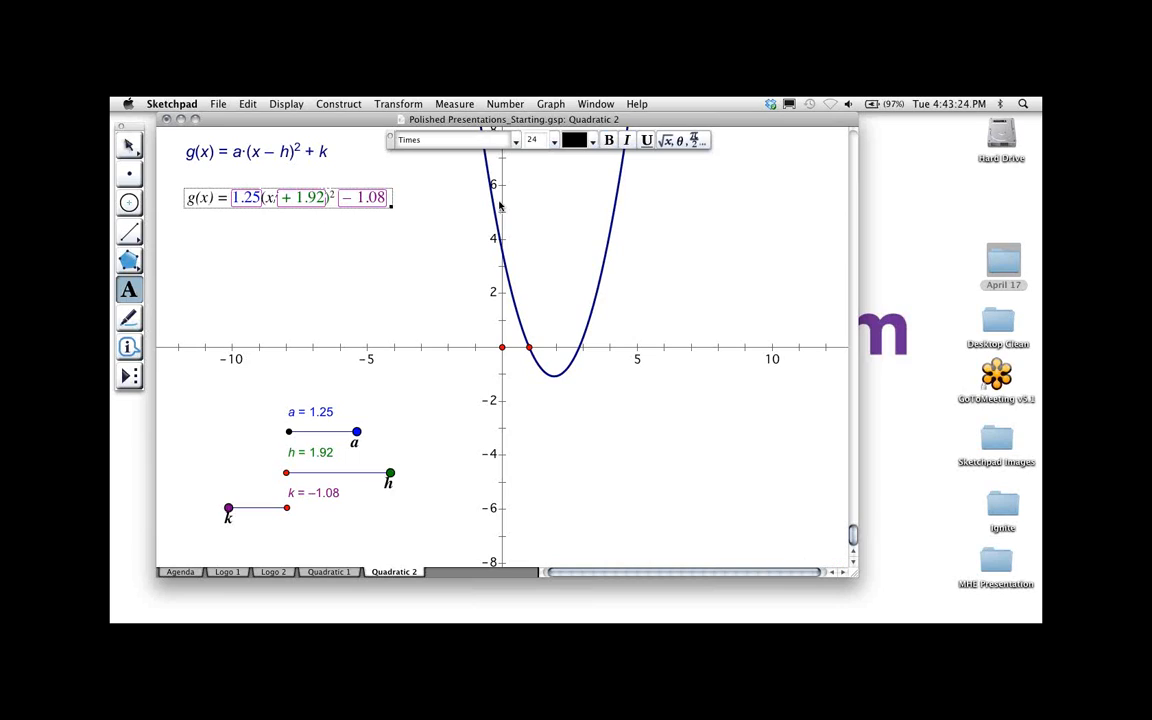
{"action": "type", "text": "-"}
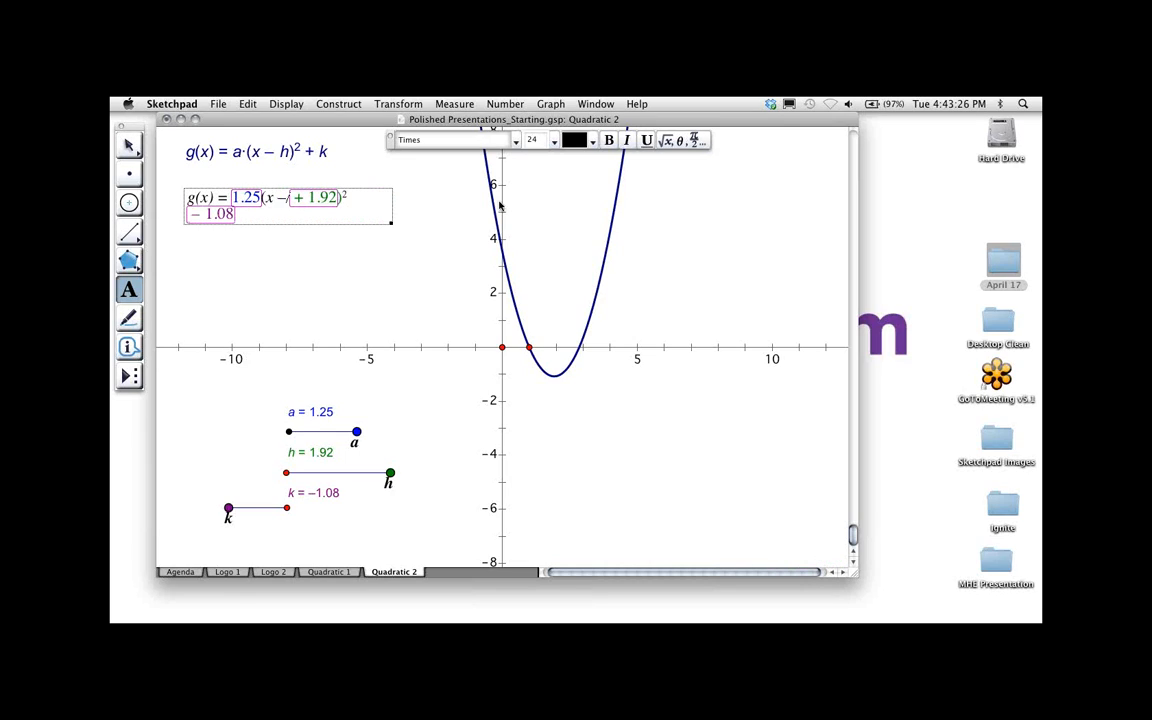
{"action": "left_click", "coordinate": [404, 269]}
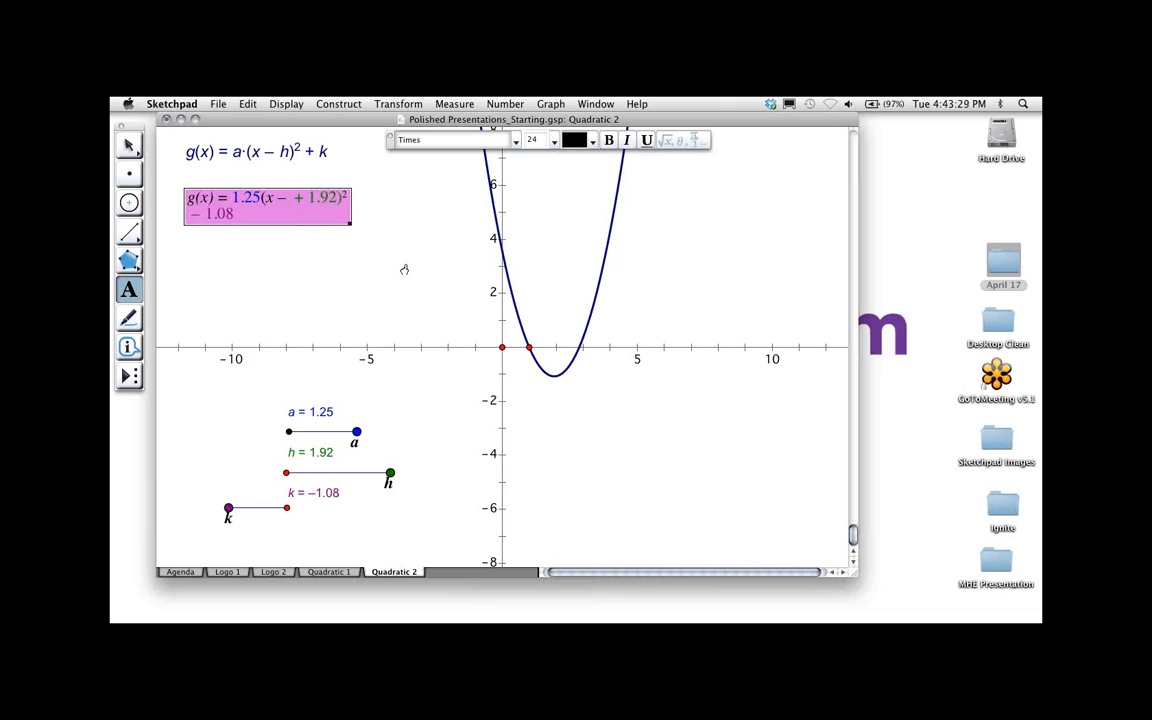
Replace the signed h addend in the g(x) caption with a link to the plain h value
{"action": "left_click", "coordinate": [310, 197]}
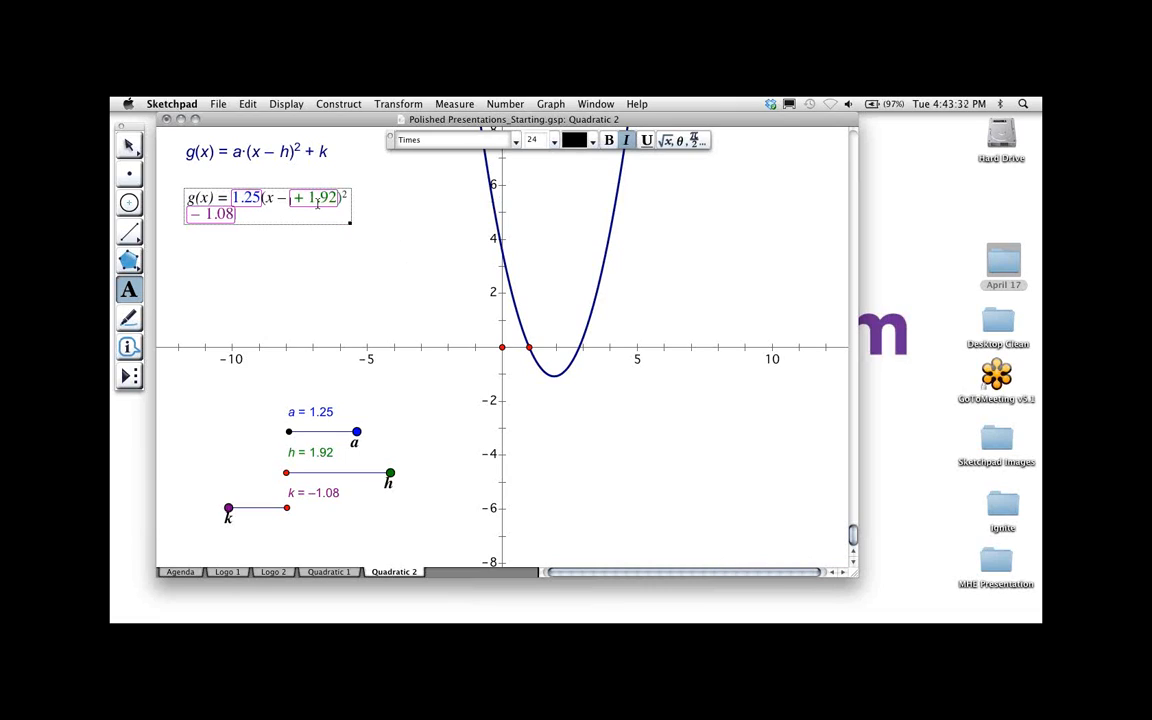
{"action": "left_click", "coordinate": [334, 197]}
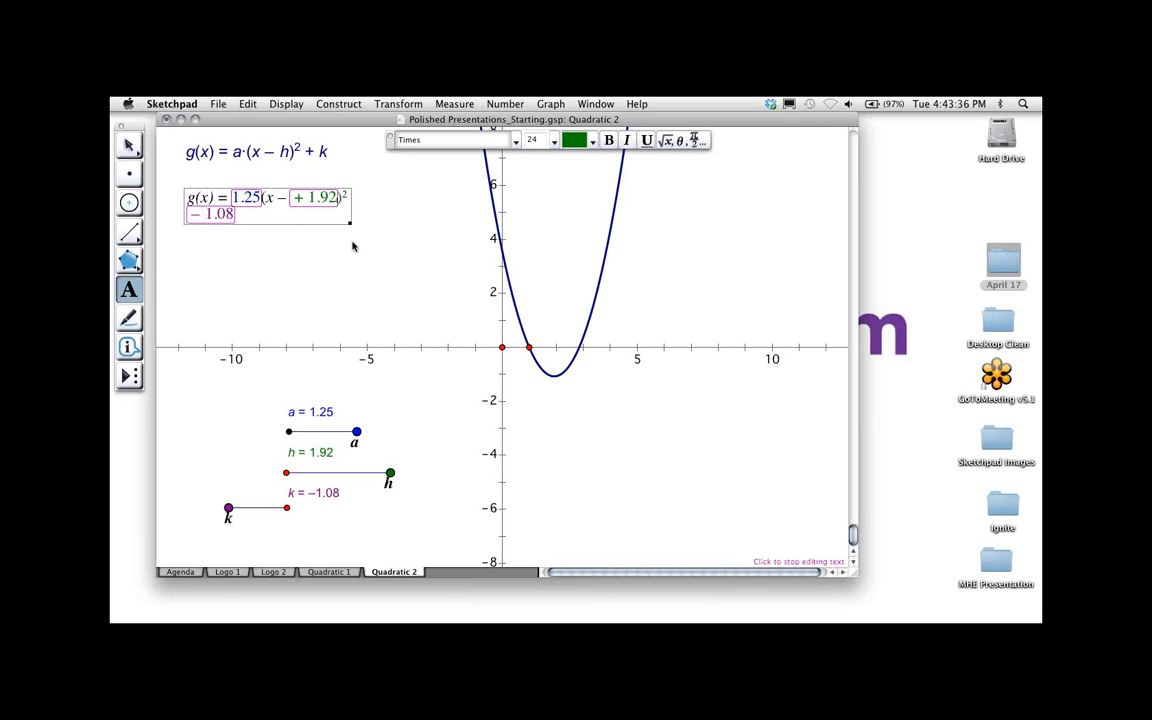
{"action": "key", "text": "BackSpace"}
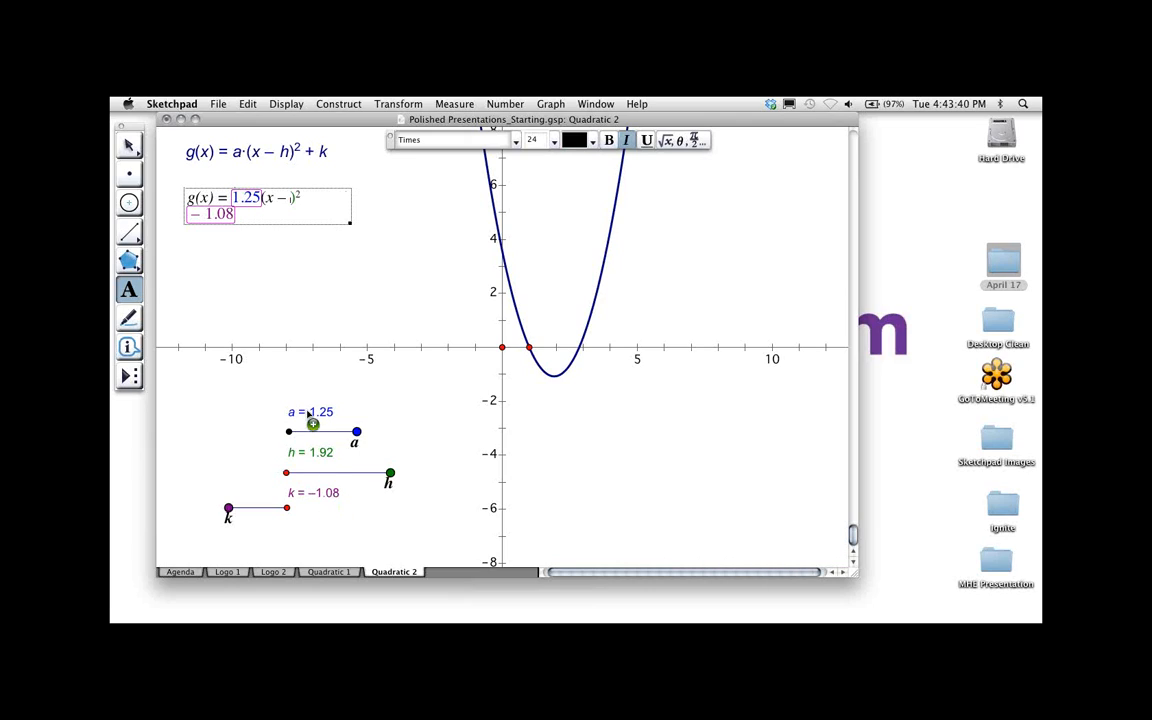
{"action": "left_click", "coordinate": [327, 455]}
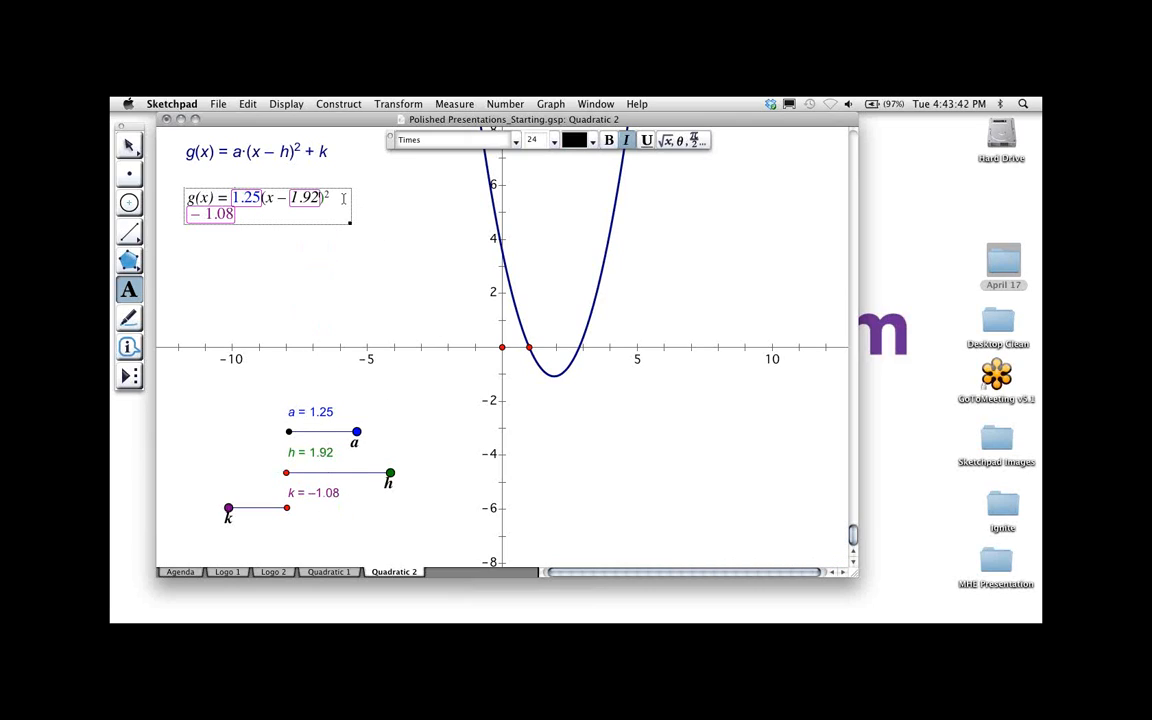
Color the linked h value in the caption dark green, remove its italics and finish editing
{"action": "left_click", "coordinate": [308, 199]}
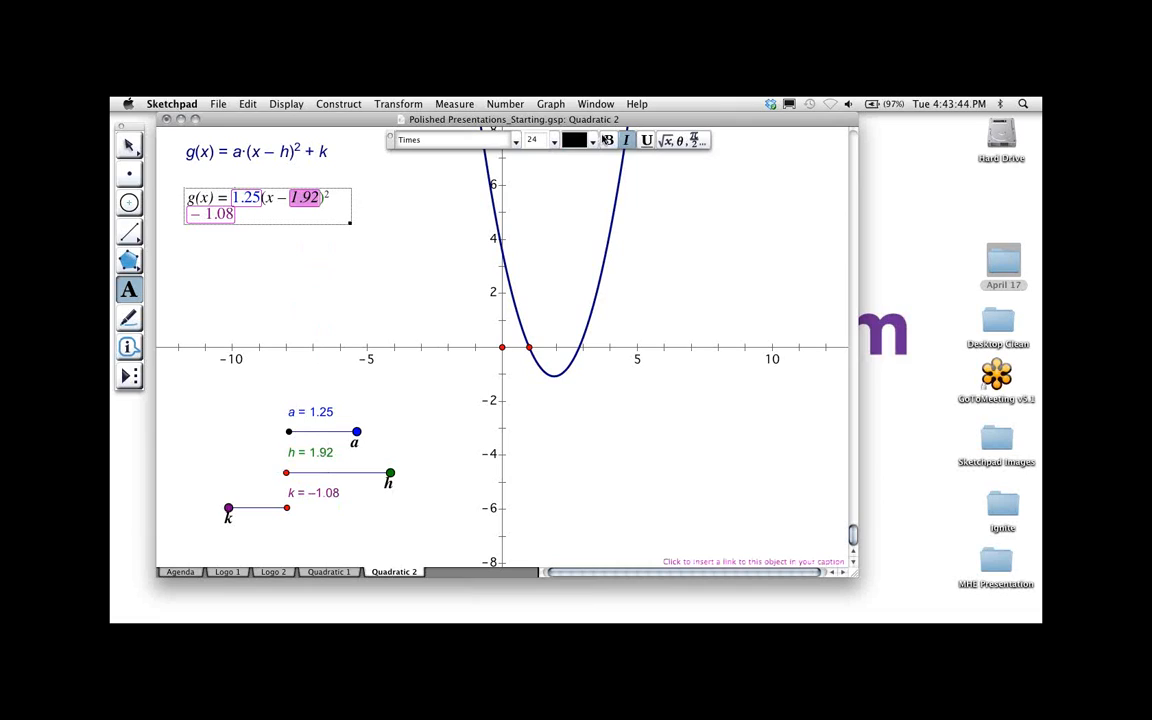
{"action": "left_click", "coordinate": [593, 142]}
{"action": "left_click", "coordinate": [576, 277]}
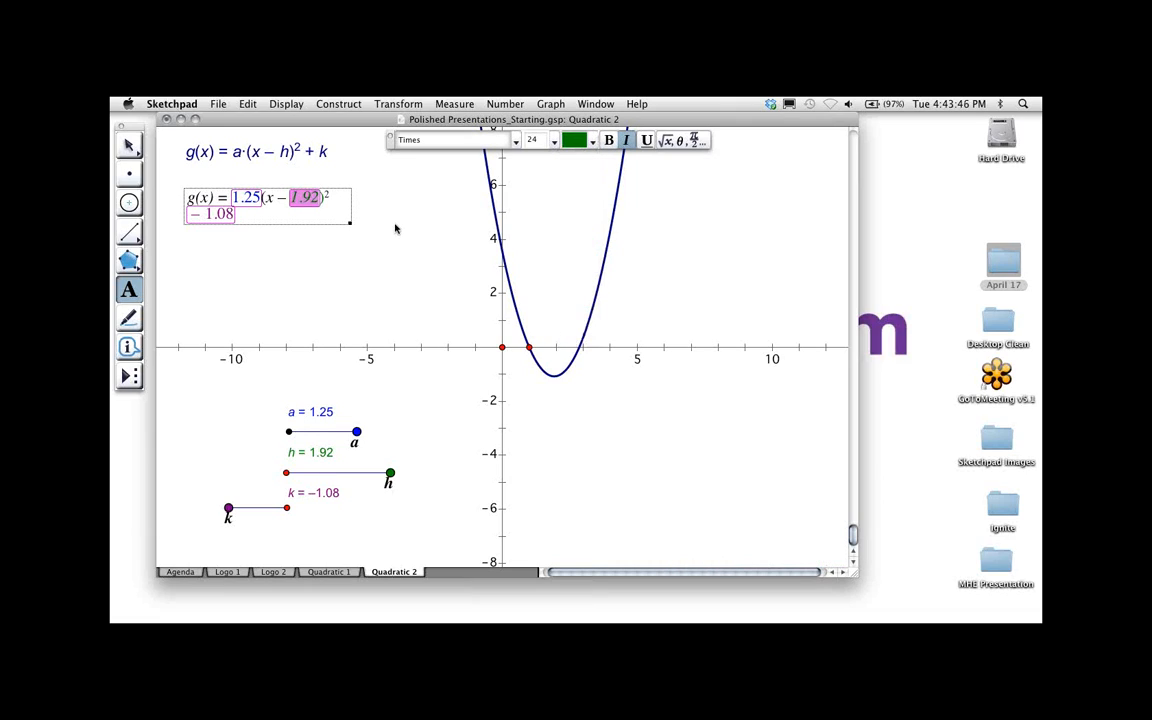
{"action": "left_click", "coordinate": [627, 143]}
{"action": "left_click", "coordinate": [391, 219]}
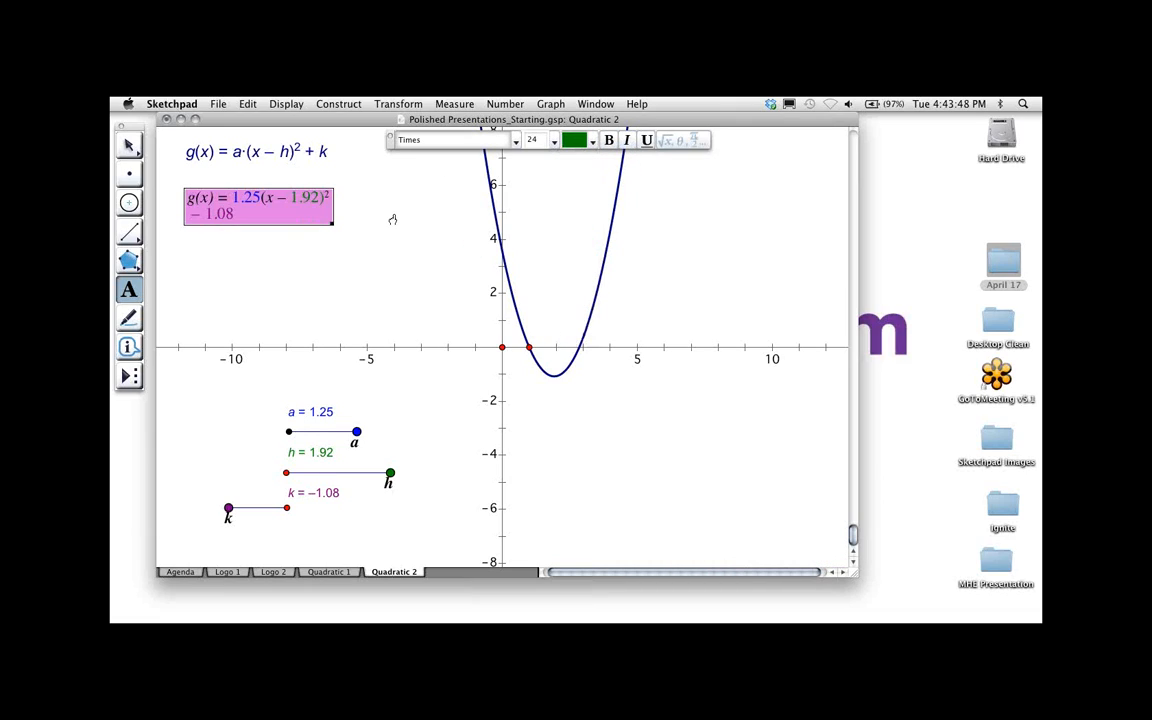
Widen the g(x) caption so the whole equation fits on one line
{"action": "key", "text": "Escape"}
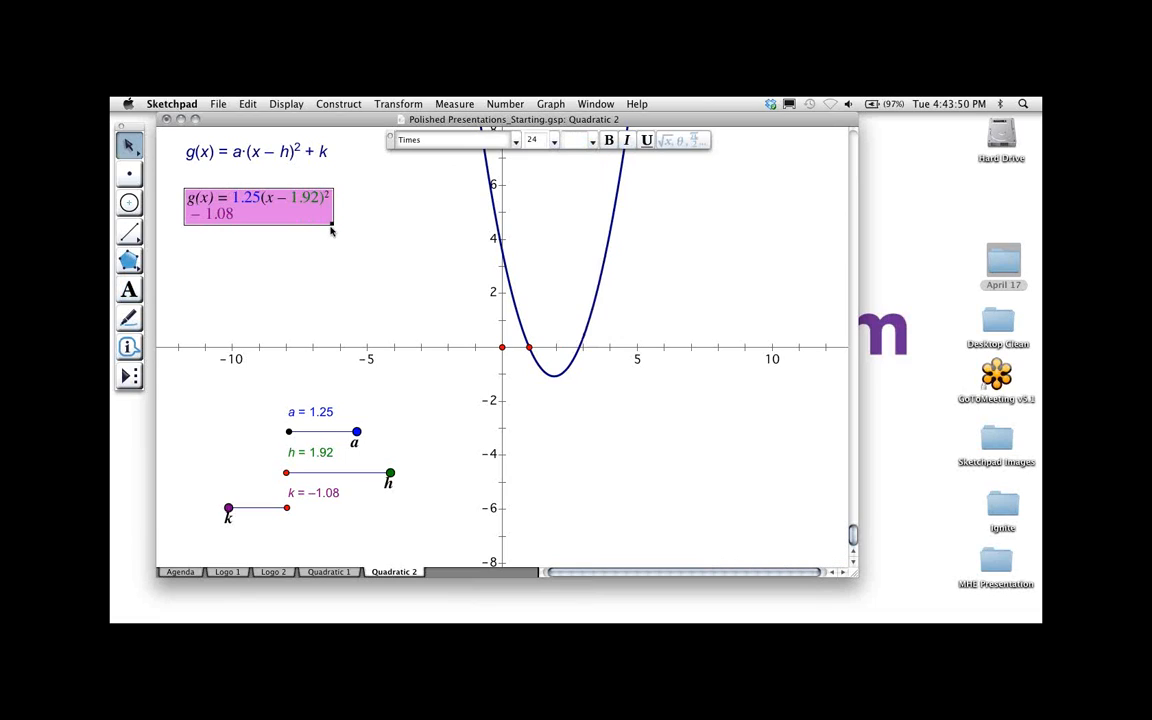
{"action": "key", "text": "Escape"}
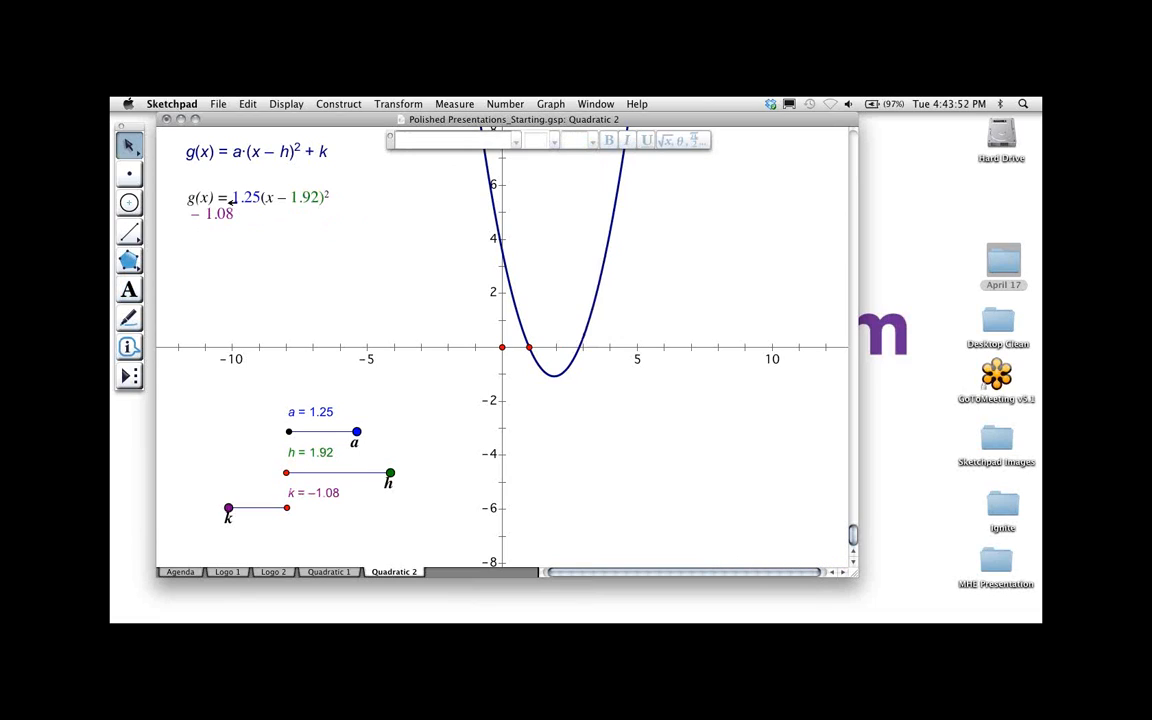
{"action": "left_click", "coordinate": [224, 196]}
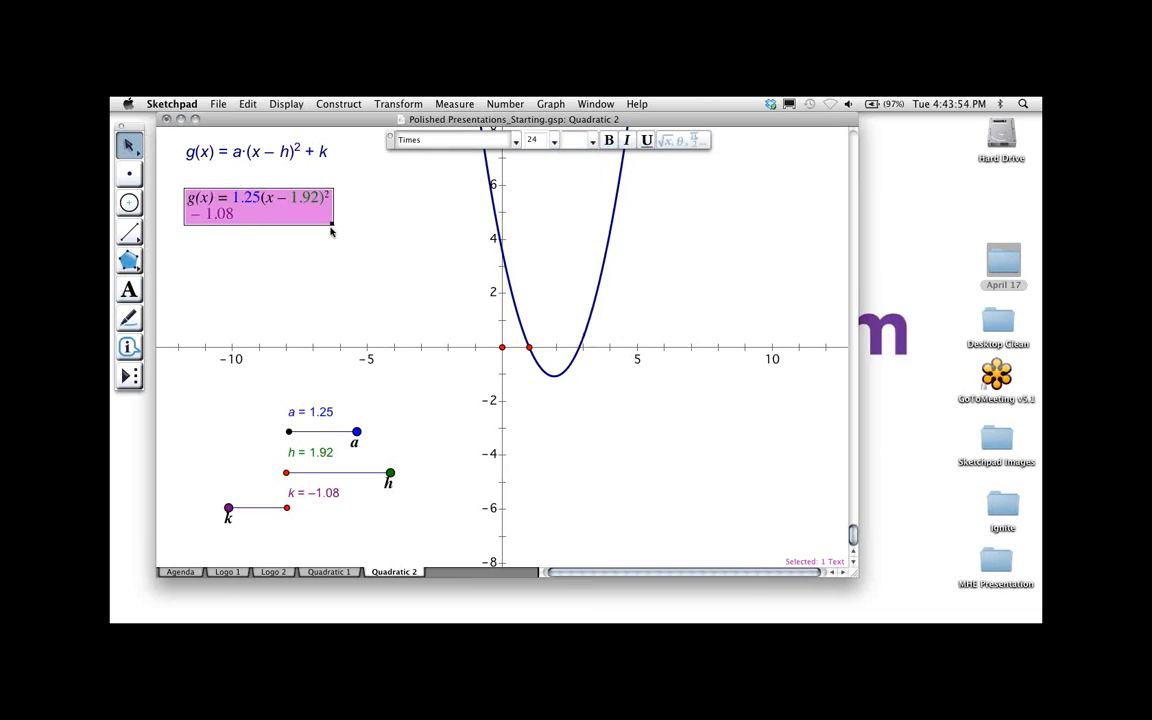
{"action": "left_click_drag", "start_coordinate": [335, 222], "coordinate": [414, 224]}
{"action": "left_click", "coordinate": [383, 239]}
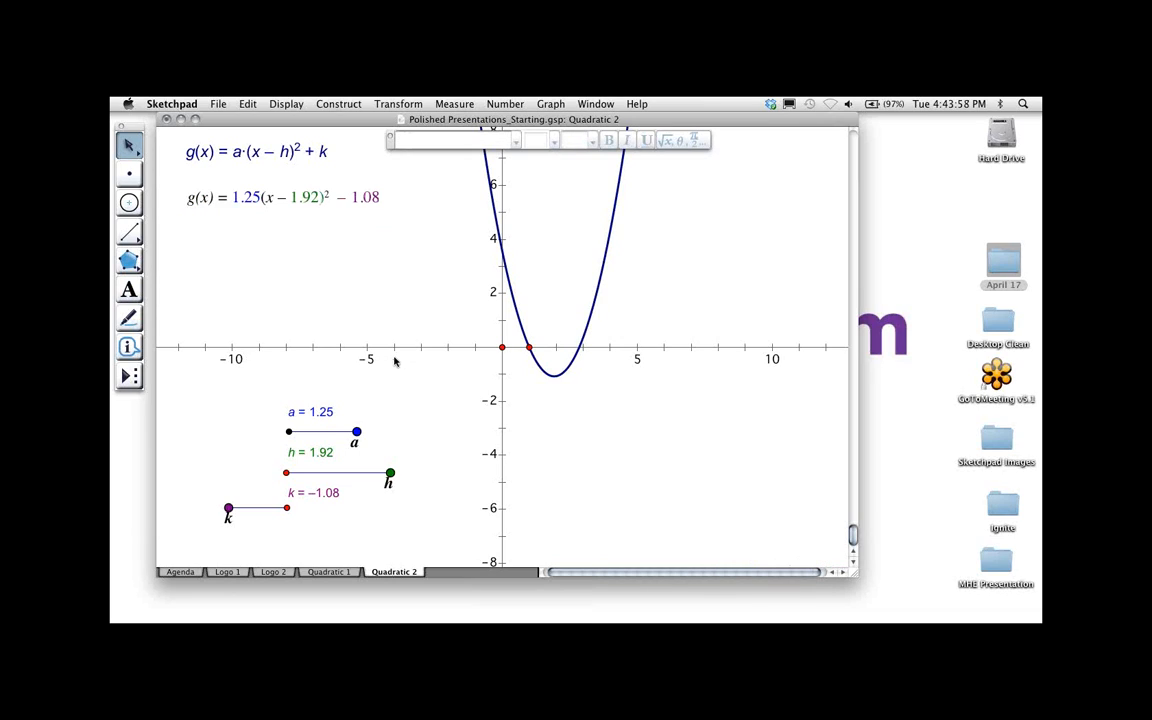
Create a calculation of h multiplied by −1 and place it just below the g(x) caption
{"action": "left_click", "coordinate": [300, 452]}
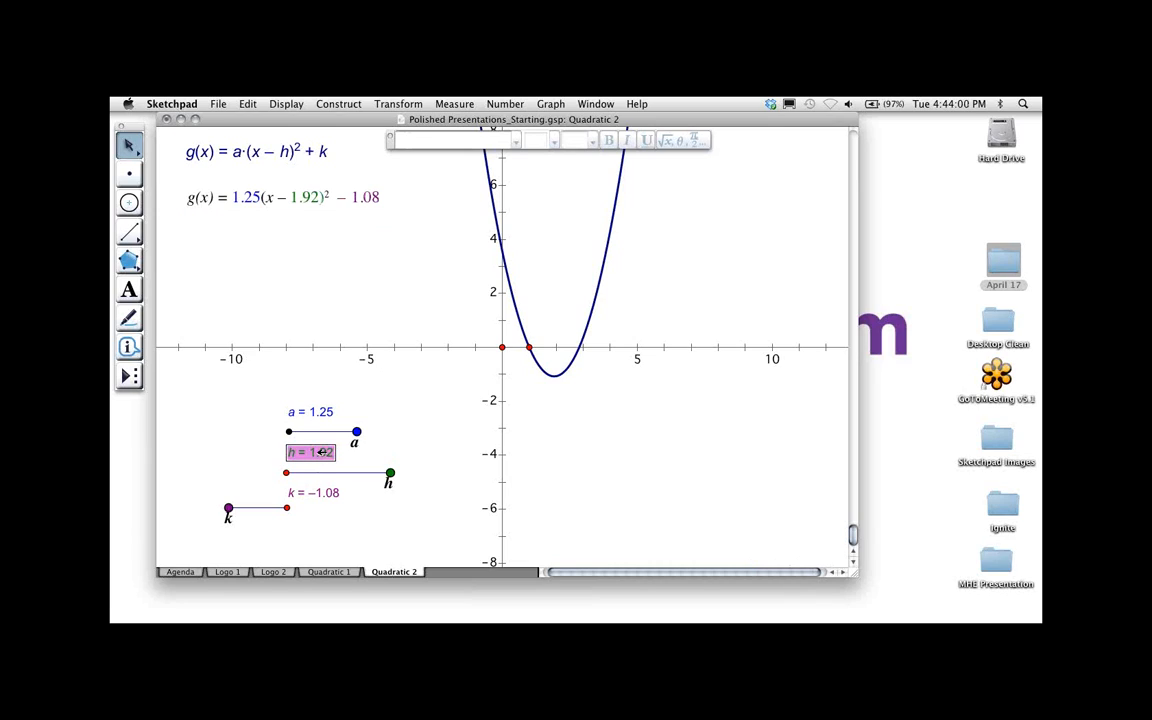
{"action": "left_click", "coordinate": [500, 104]}
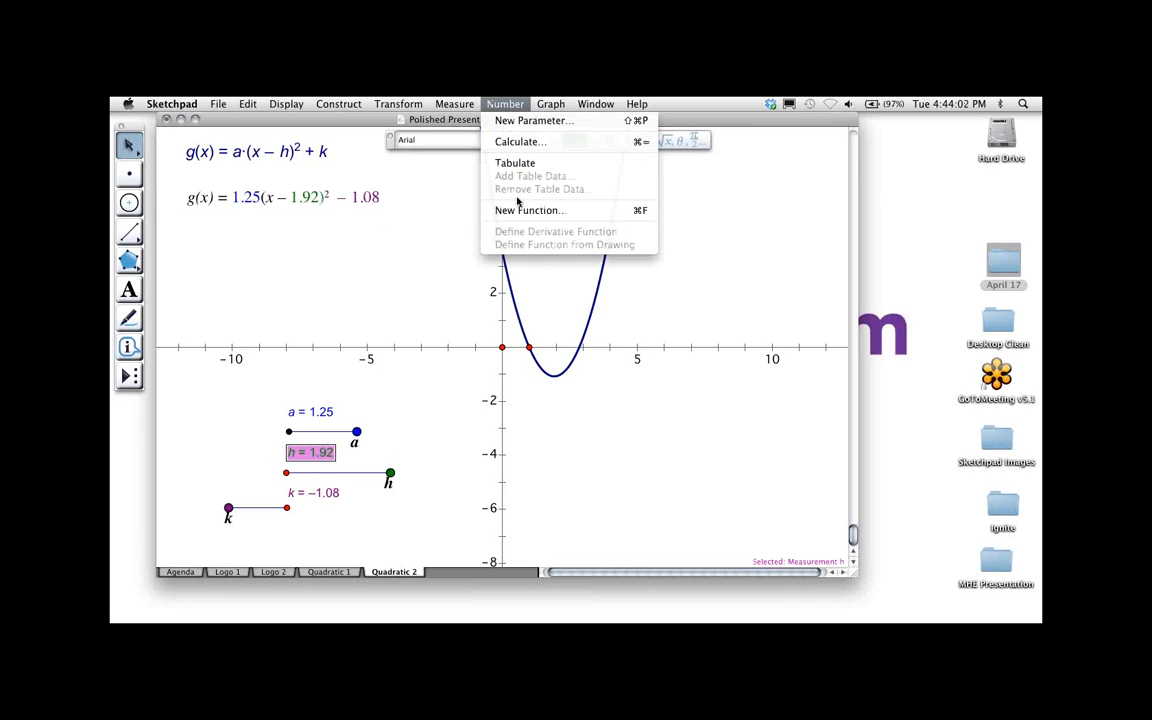
{"action": "left_click", "coordinate": [514, 142]}
{"action": "left_click", "coordinate": [316, 455]}
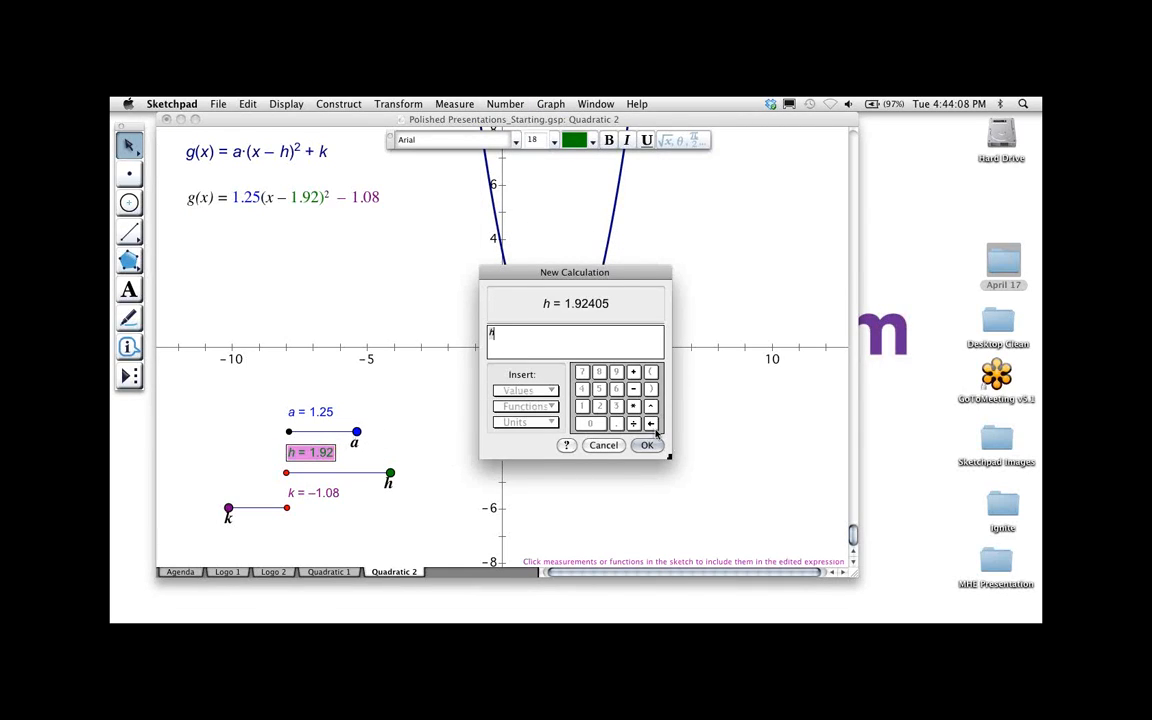
{"action": "type", "text": "*"}
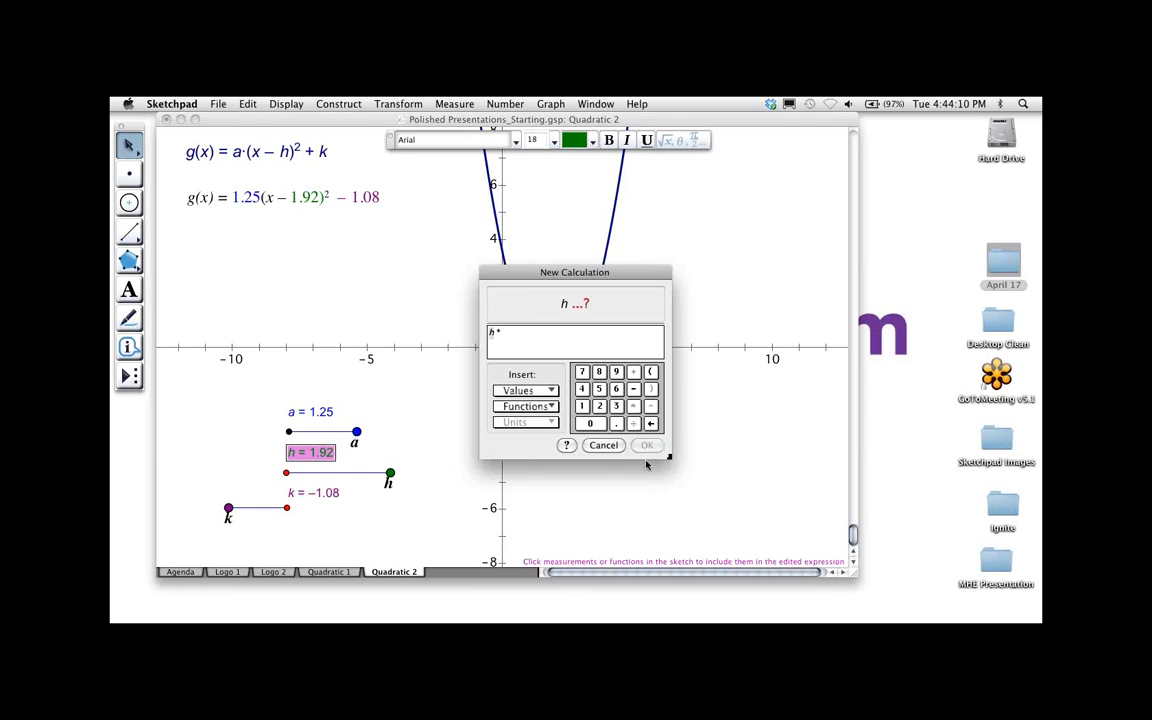
{"action": "type", "text": "-1"}
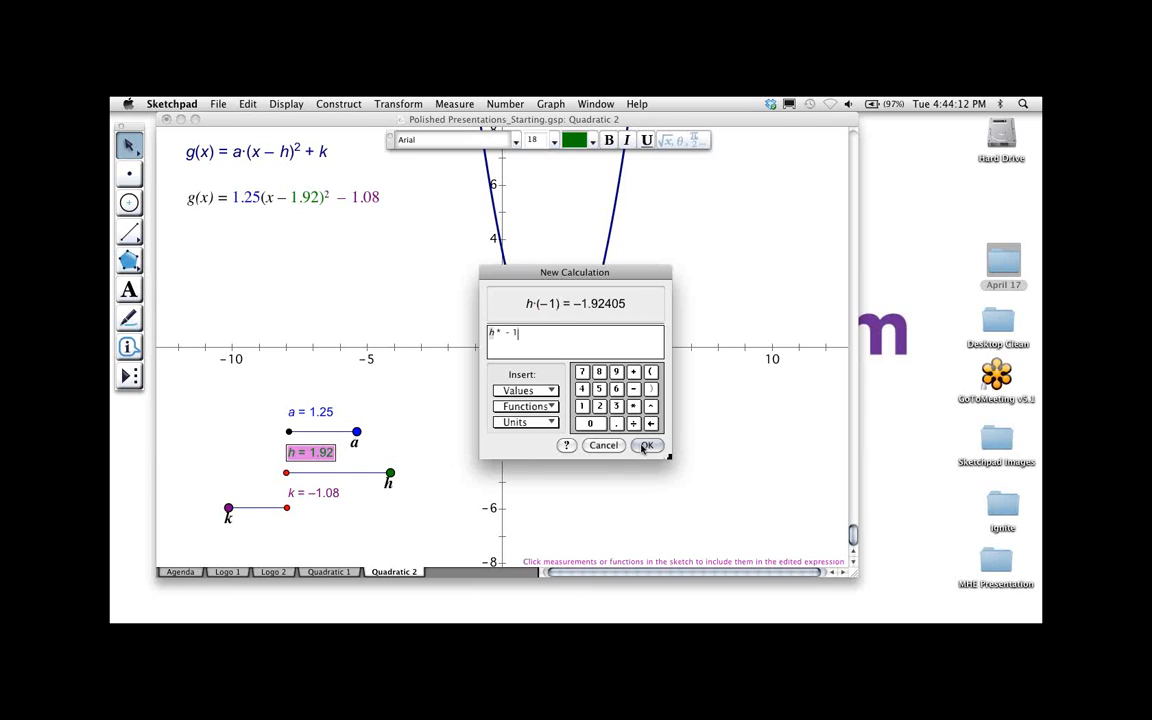
{"action": "left_click", "coordinate": [646, 445]}
{"action": "left_click", "coordinate": [293, 265]}
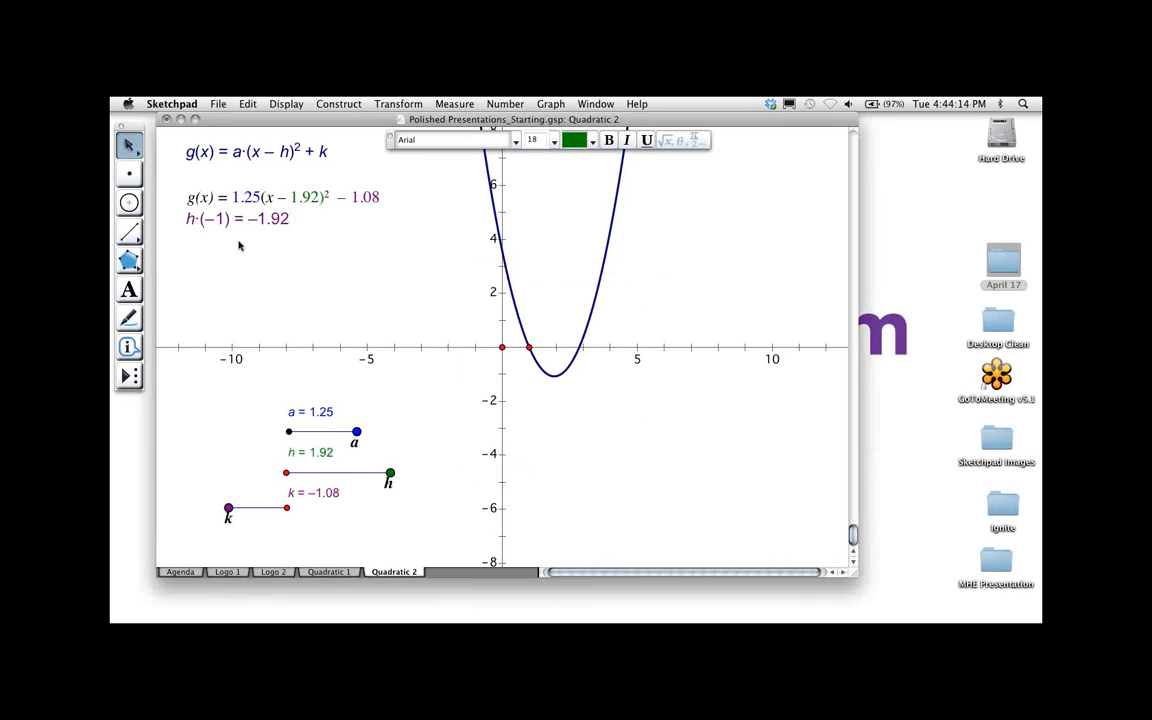
{"action": "left_click_drag", "start_coordinate": [240, 220], "coordinate": [254, 248]}
{"action": "left_click", "coordinate": [275, 278]}
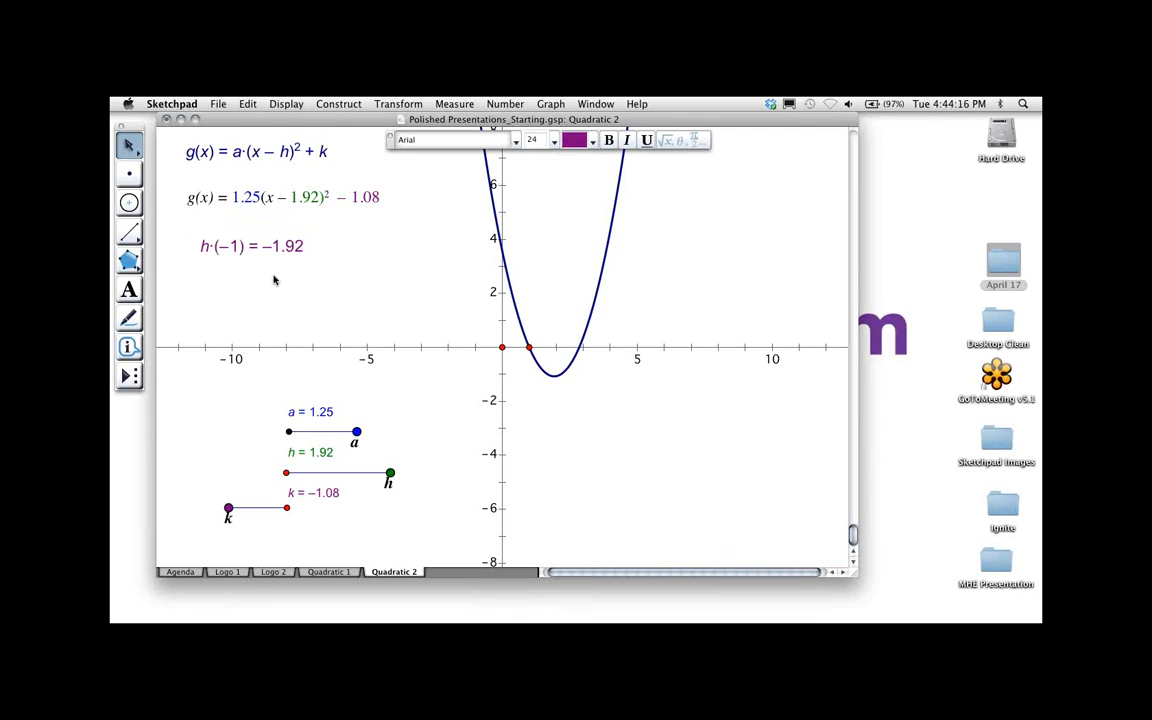
Replace the linked h value in the caption with the h·(−1) calculation, inserted as an addend
{"action": "left_click", "coordinate": [129, 290]}
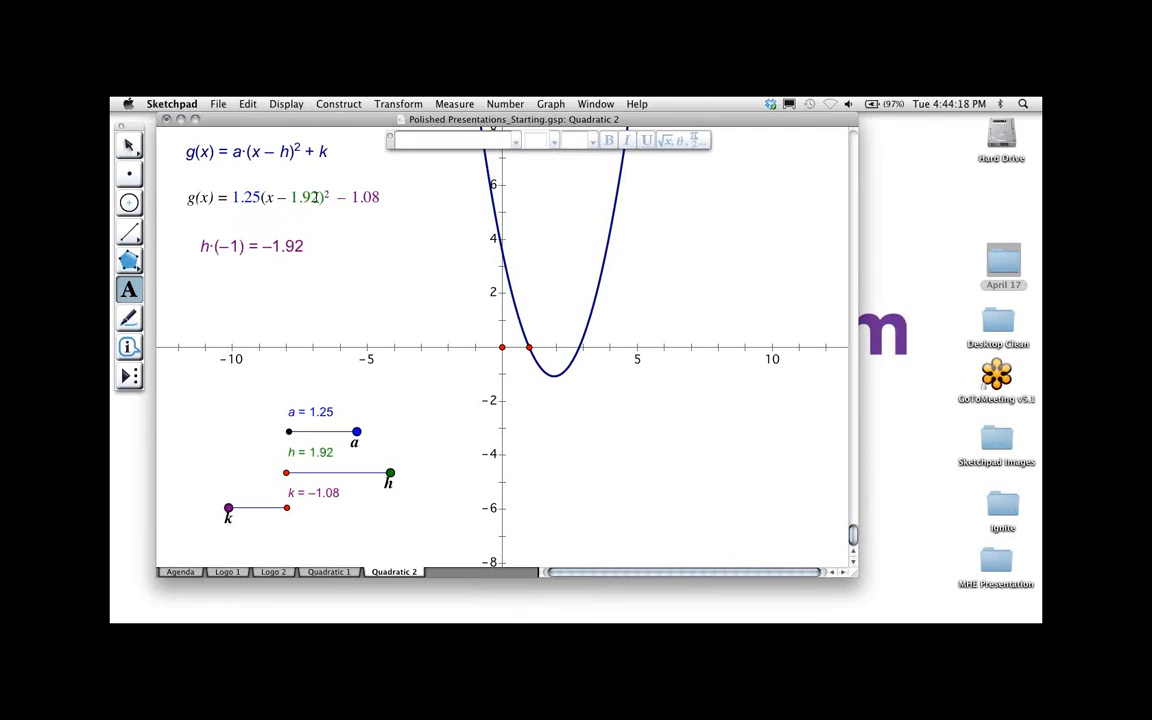
{"action": "left_click", "coordinate": [315, 197]}
{"action": "key", "text": "BackSpace"}
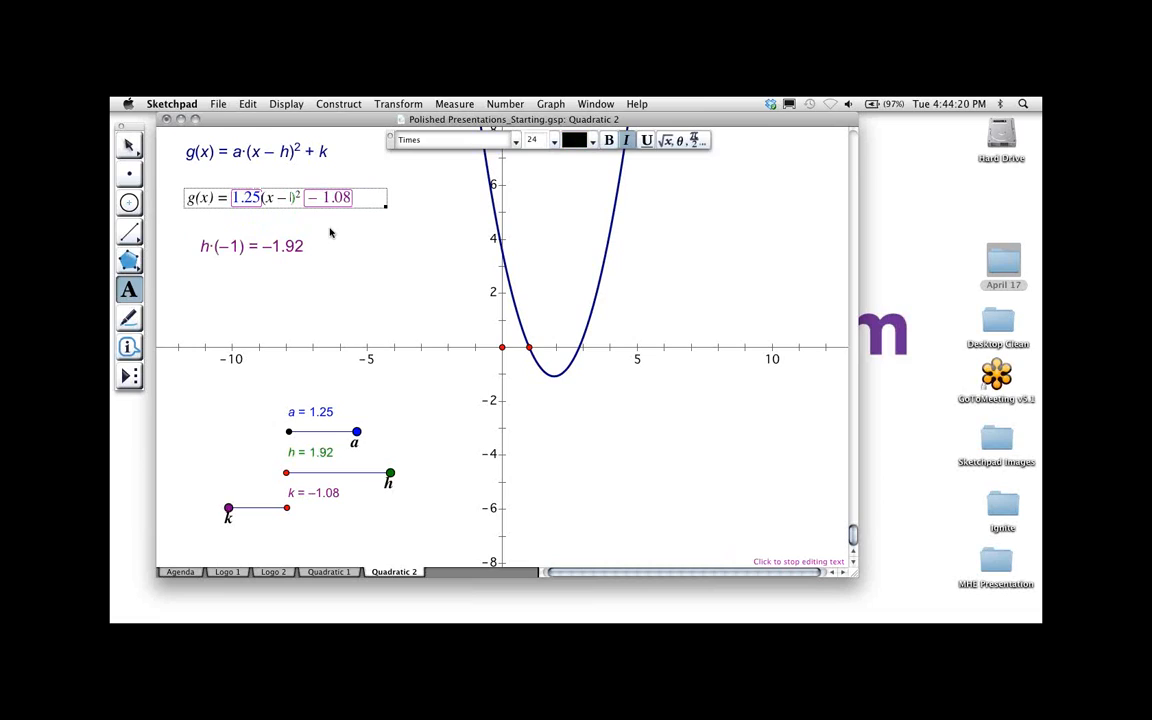
{"action": "key", "text": "BackSpace"}
{"action": "left_click", "coordinate": [283, 253]}
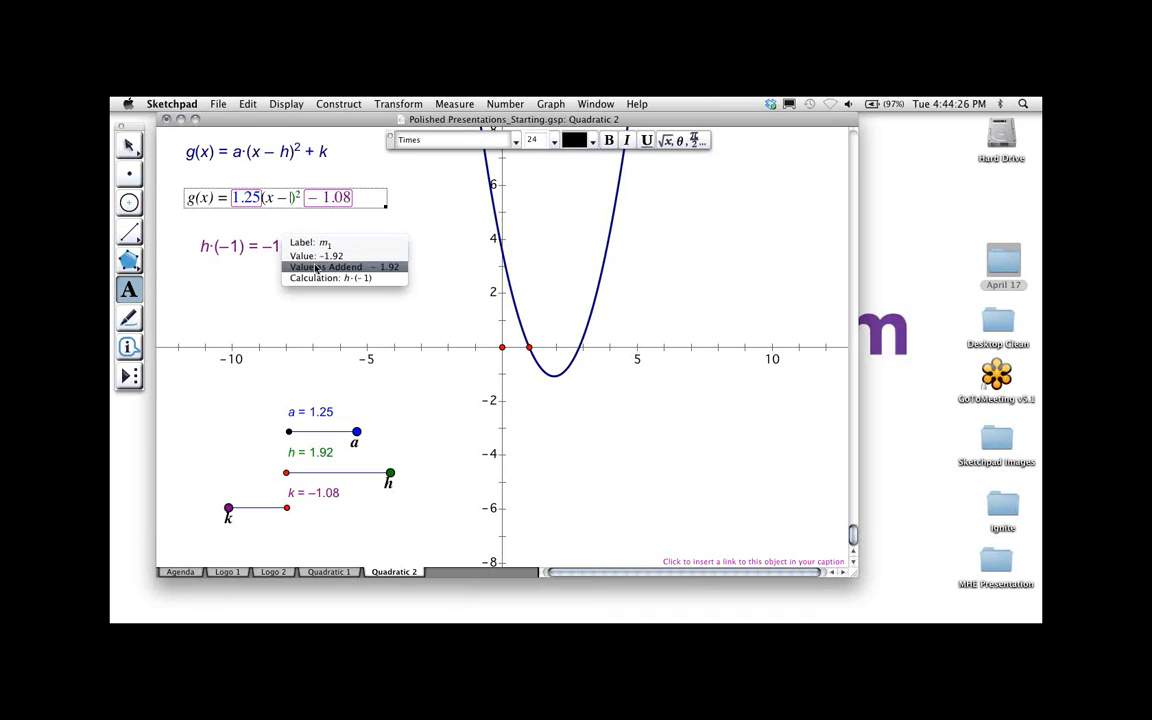
{"action": "left_click", "coordinate": [318, 267]}
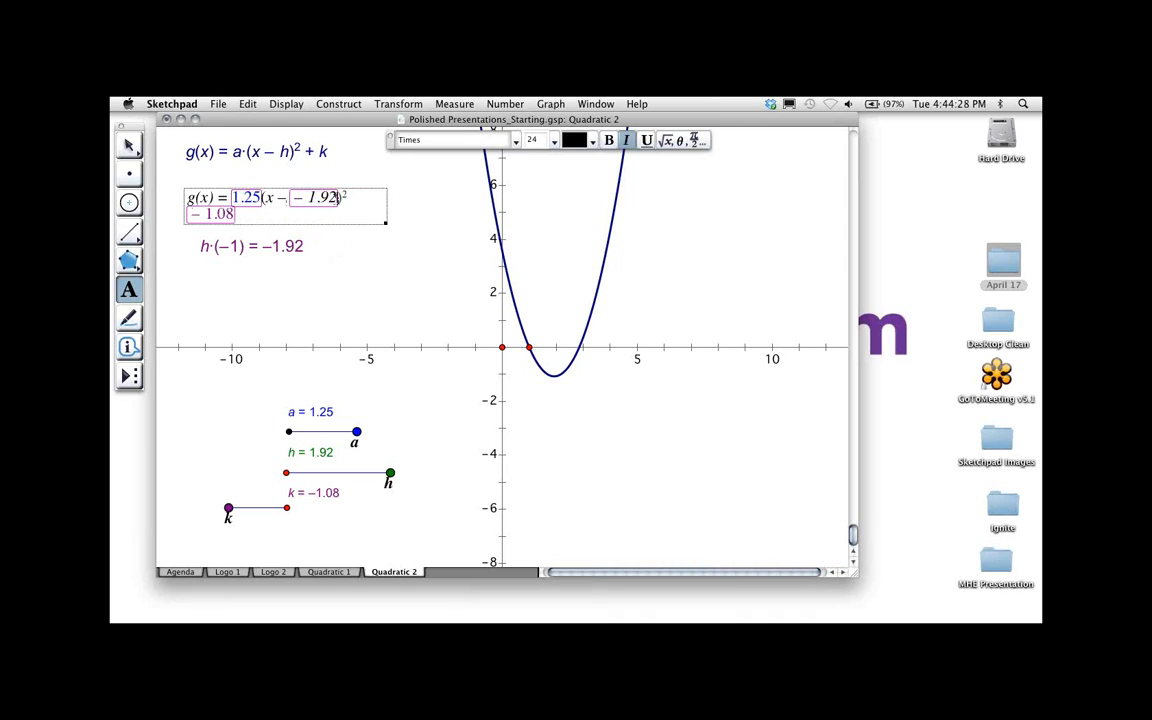
Remove the italics from the new linked addend and delete the extra minus sign after x in the caption
{"action": "left_click_drag", "start_coordinate": [338, 198], "coordinate": [303, 200]}
{"action": "left_click", "coordinate": [630, 141]}
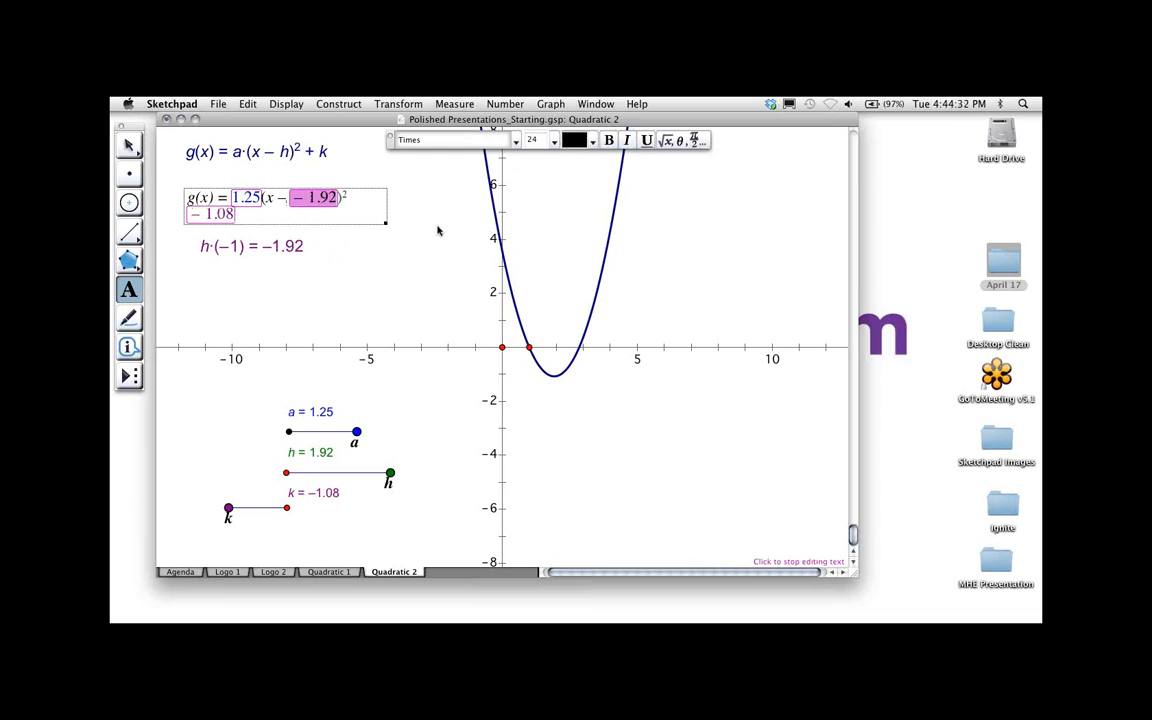
{"action": "left_click", "coordinate": [305, 226]}
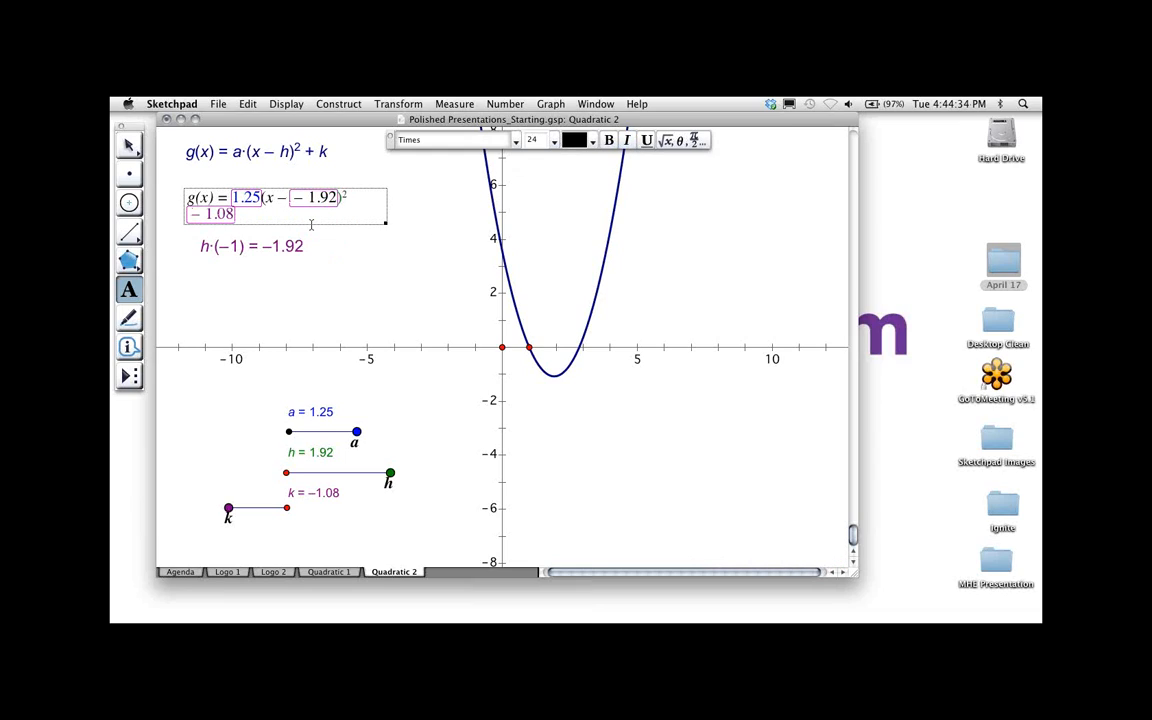
{"action": "key", "text": "BackSpace"}
{"action": "key", "text": "BackSpace"}
{"action": "key", "text": "Escape"}
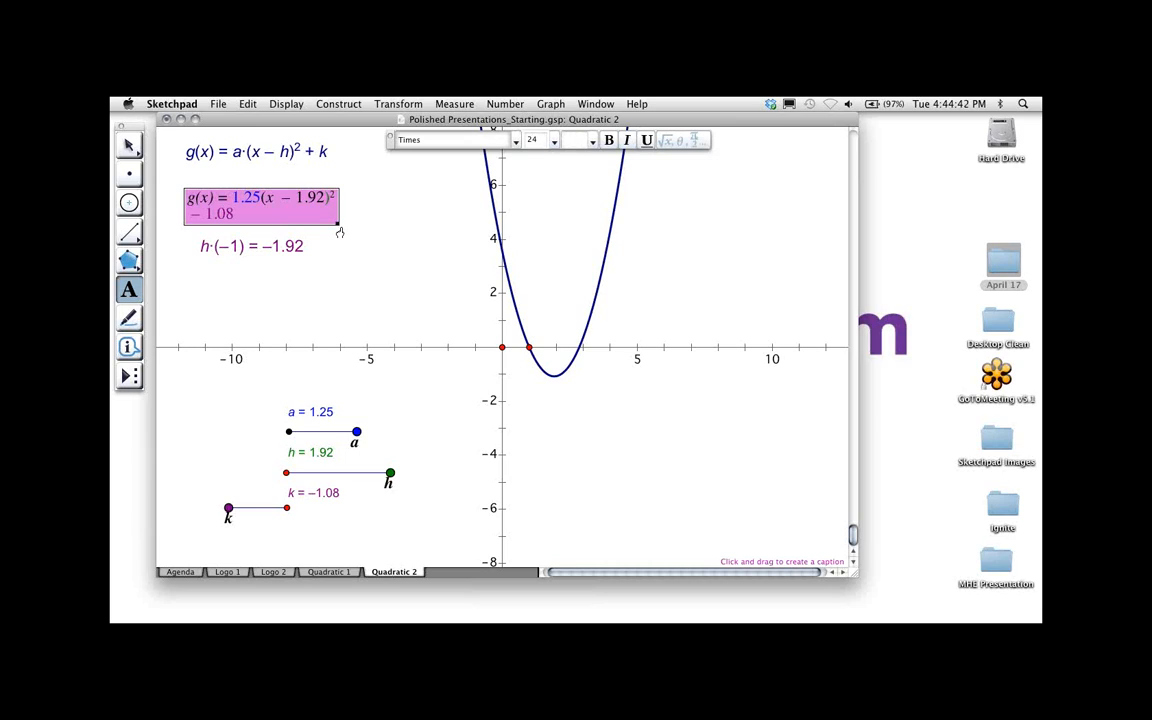
Stretch the caption wide enough to bring the k term back onto the same line
{"action": "key", "text": "Escape"}
{"action": "left_click_drag", "start_coordinate": [338, 227], "coordinate": [437, 221]}
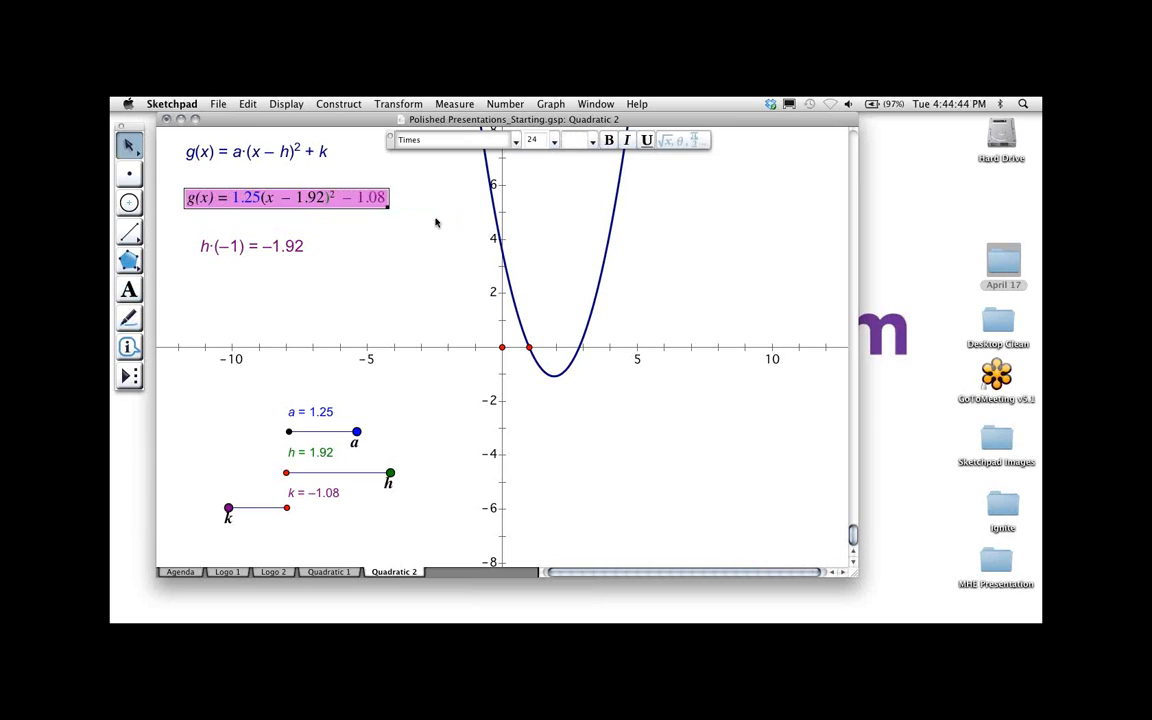
{"action": "left_click", "coordinate": [437, 221]}
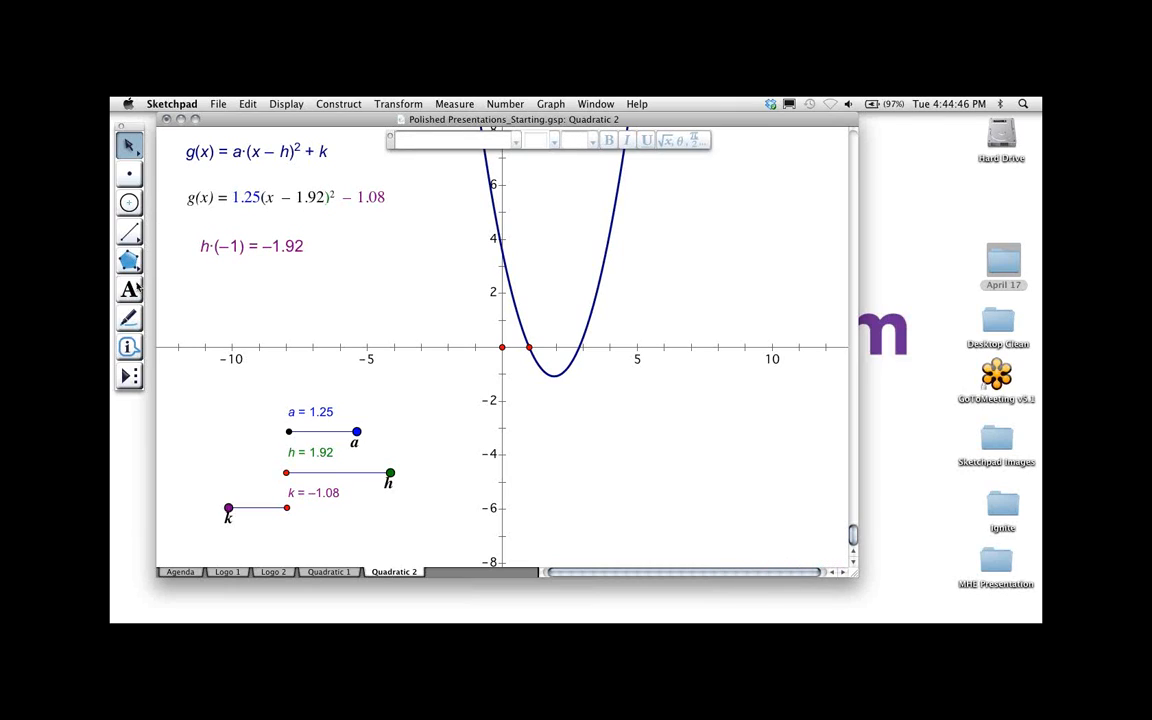
Color the closing parenthesis in the g(x) caption black
{"action": "left_click", "coordinate": [128, 289]}
{"action": "left_click_drag", "start_coordinate": [331, 198], "coordinate": [325, 199]}
{"action": "left_click", "coordinate": [592, 141]}
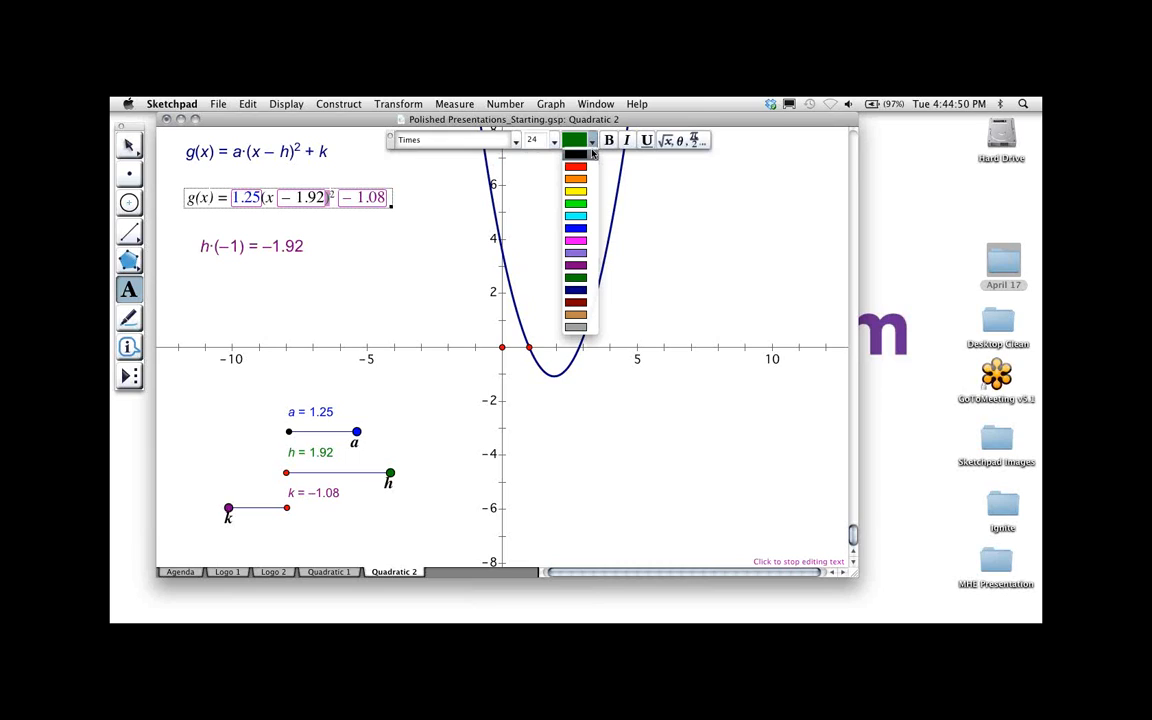
{"action": "left_click", "coordinate": [592, 154]}
{"action": "left_click", "coordinate": [345, 229]}
Color the linked h·(−1) addend in the caption dark green and finish editing
{"action": "left_click", "coordinate": [325, 198]}
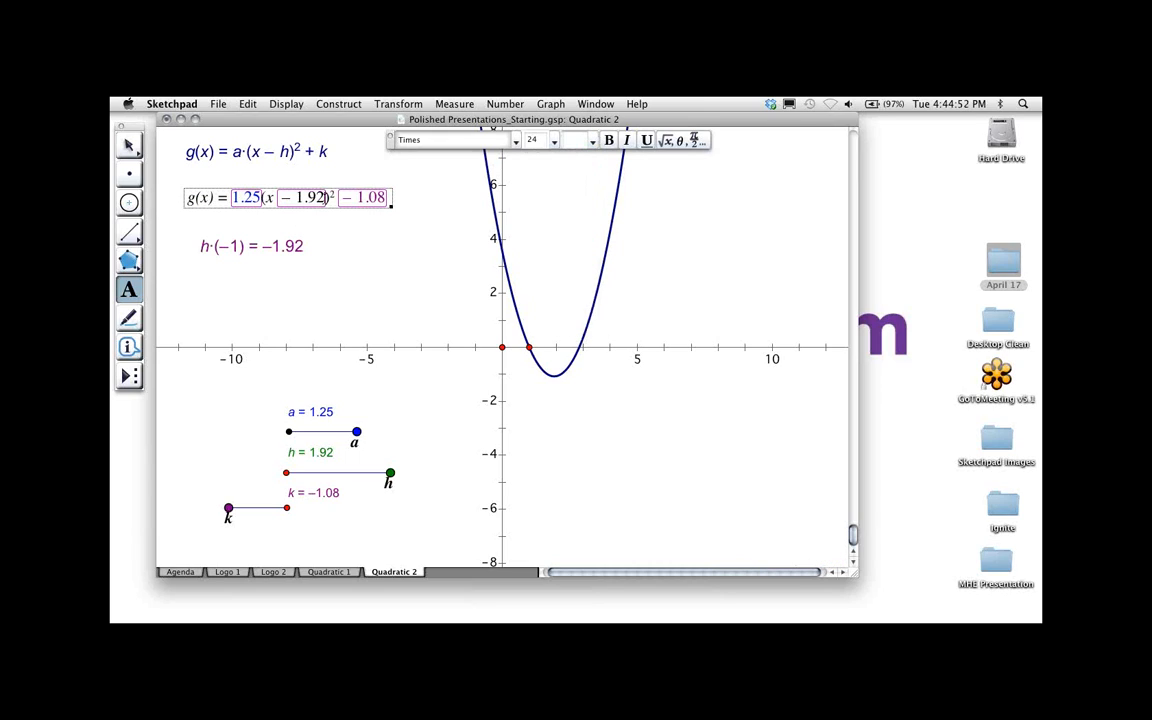
{"action": "left_click_drag", "start_coordinate": [325, 198], "coordinate": [278, 198]}
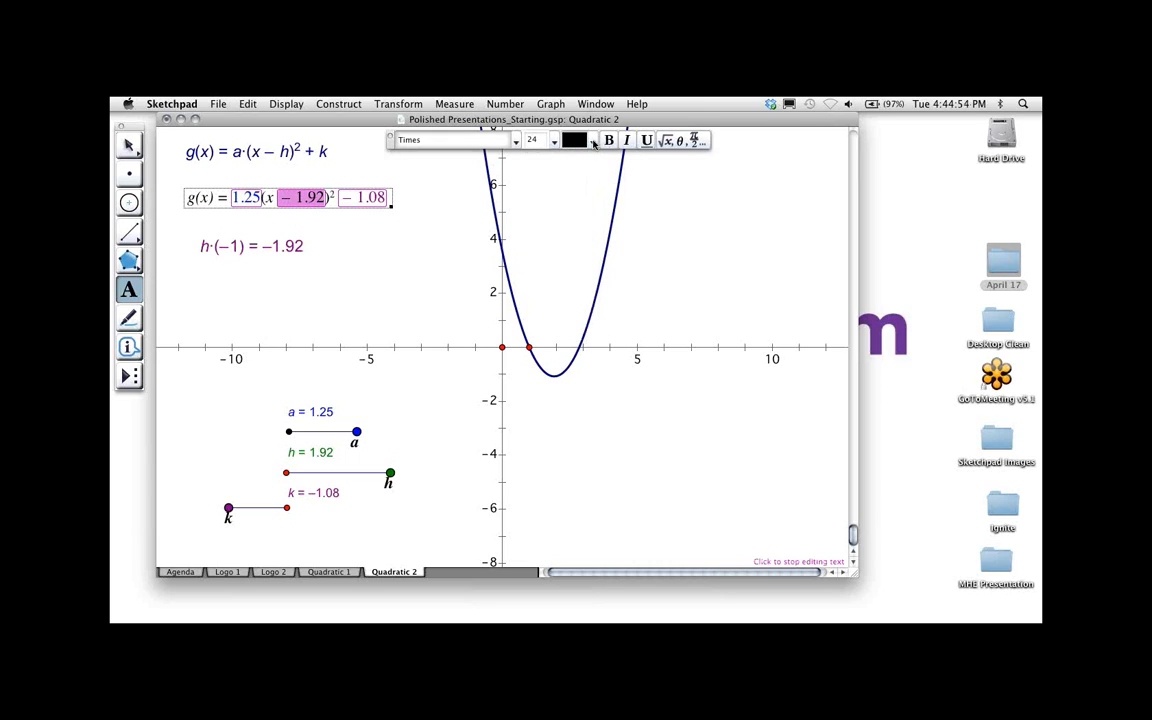
{"action": "left_click", "coordinate": [592, 142]}
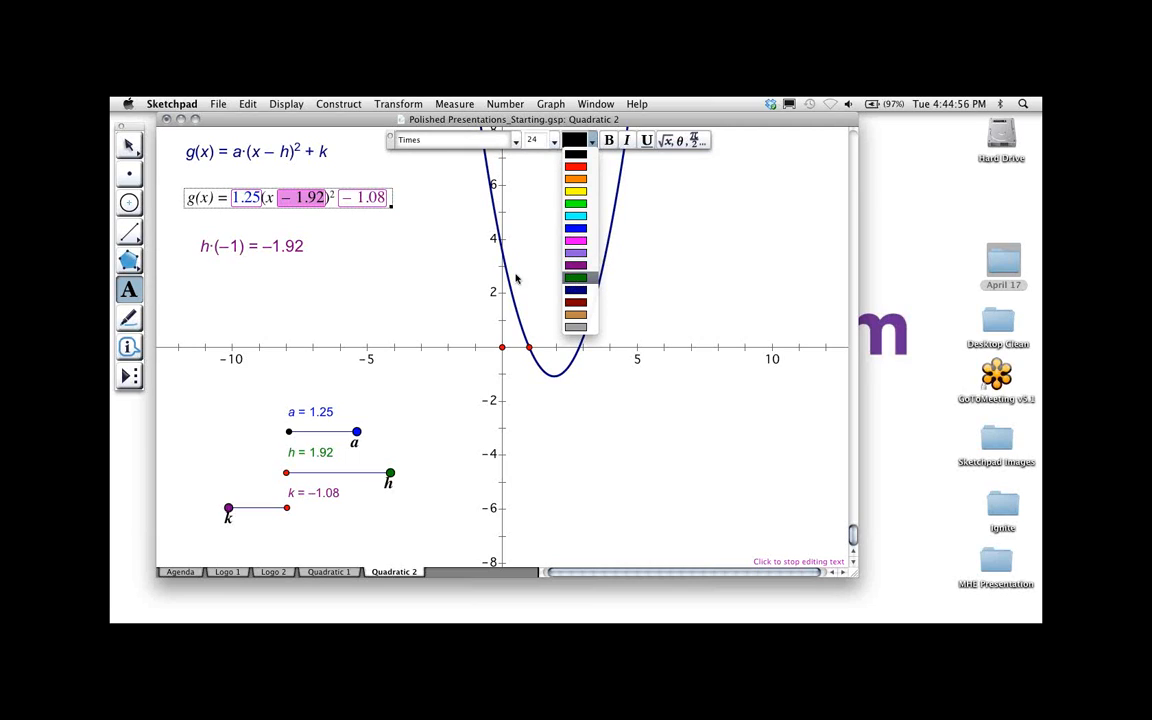
{"action": "left_click", "coordinate": [576, 277]}
{"action": "key", "text": "Escape"}
{"action": "key", "text": "Escape"}
{"action": "key", "text": "Escape"}
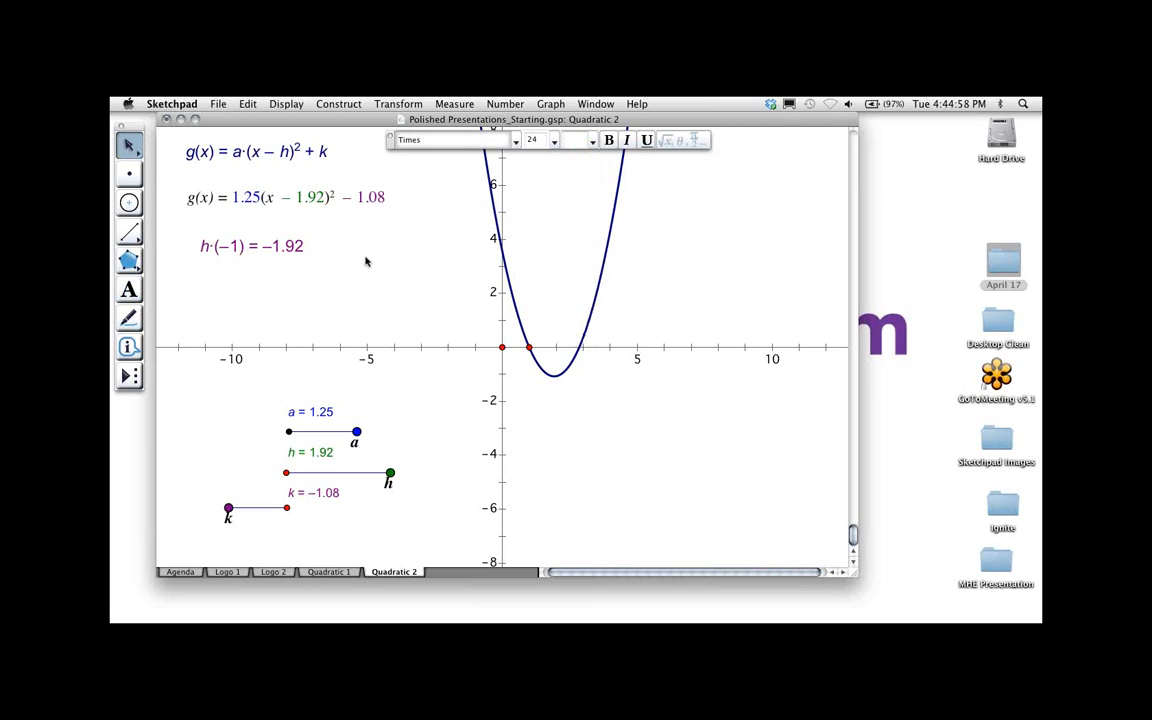
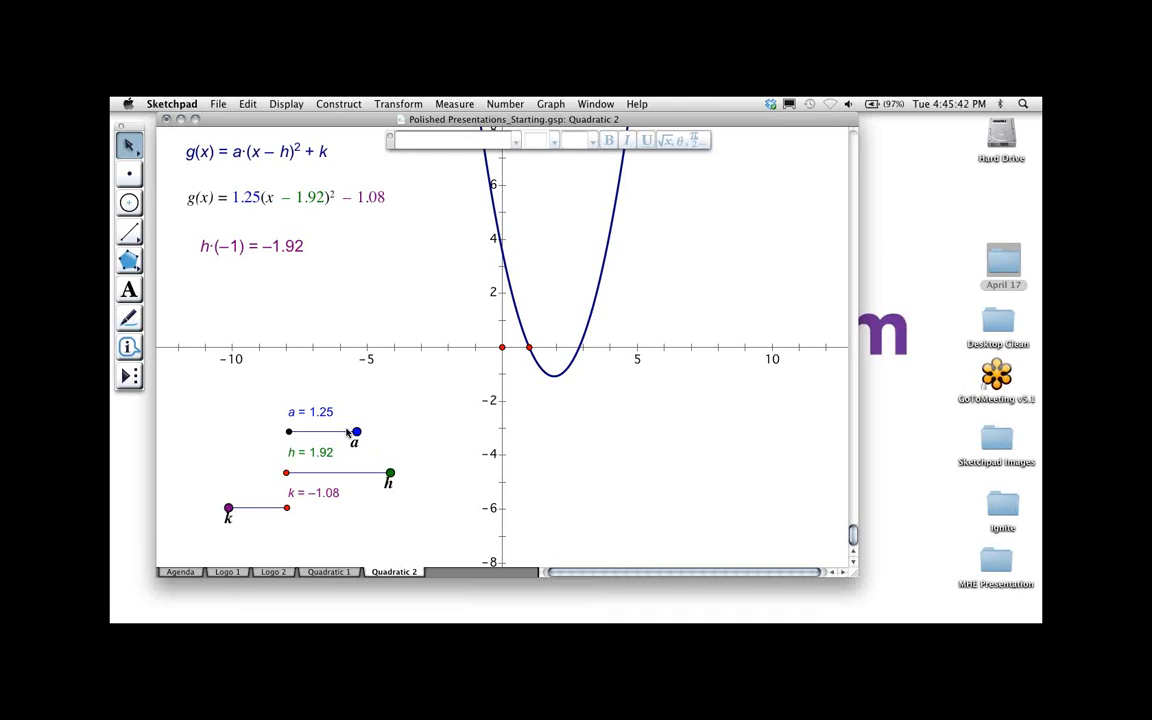
Set slider a to 1.70 and slider h to 1.51, and move the h·(−1) calculation into the fourth quadrant of the graph
{"action": "left_click_drag", "start_coordinate": [356, 431], "coordinate": [367, 473]}
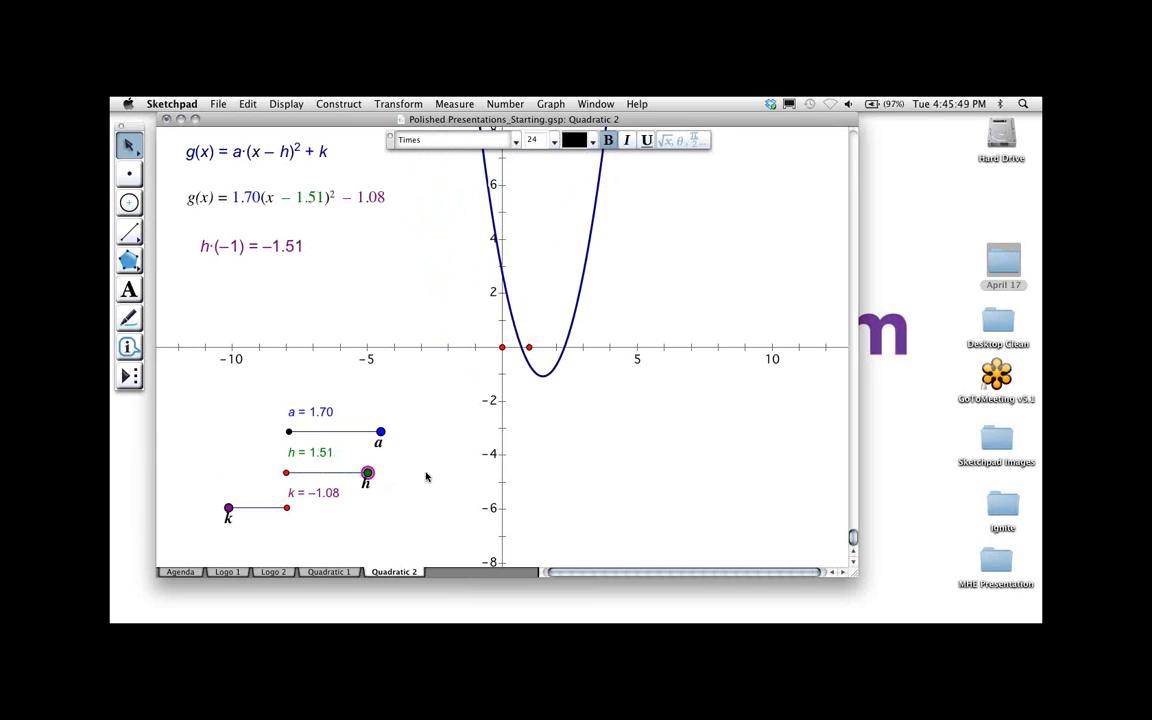
{"action": "left_click", "coordinate": [290, 248]}
{"action": "left_click_drag", "start_coordinate": [302, 257], "coordinate": [720, 507]}
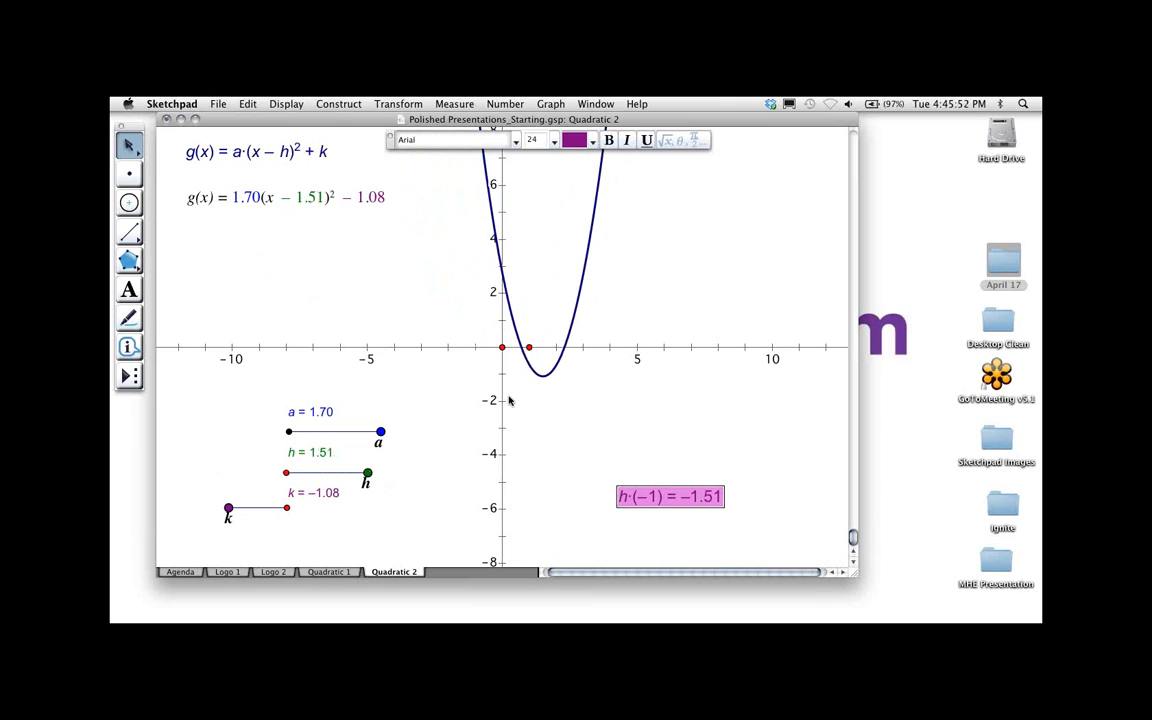
Create a Hide/Show action button for the h·(−1) calculation and place it just below the calculation
{"action": "left_click", "coordinate": [283, 103]}
{"action": "mouse_move", "coordinate": [247, 103]}
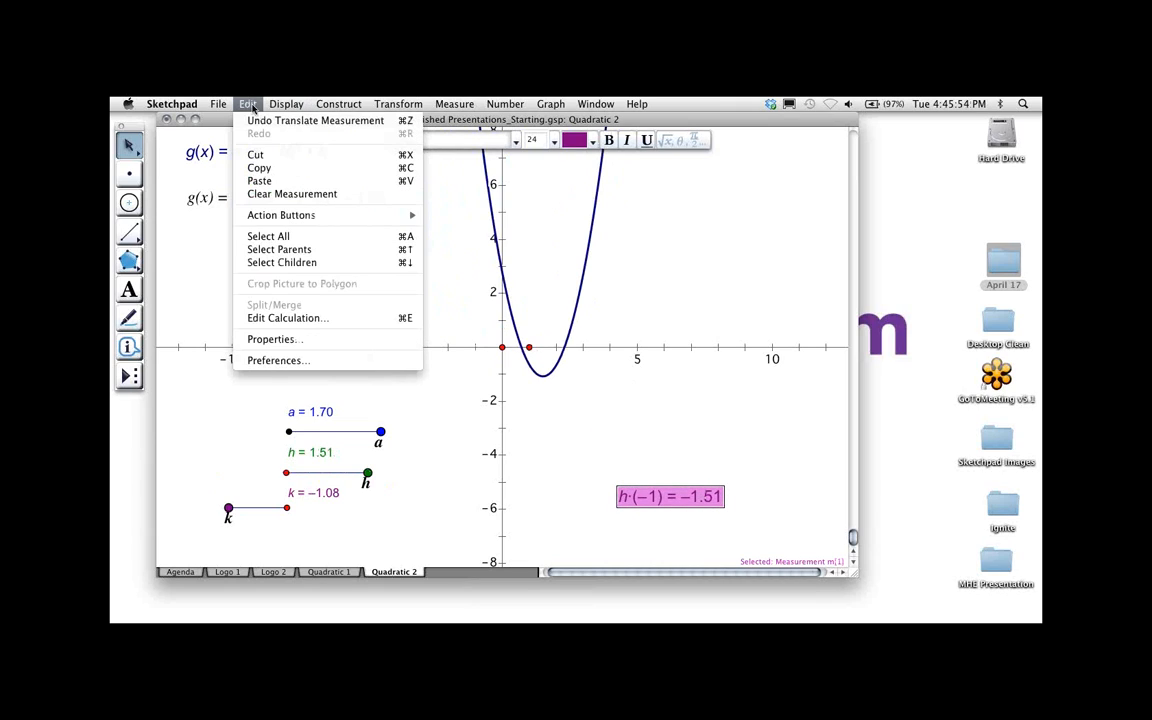
{"action": "mouse_move", "coordinate": [270, 215]}
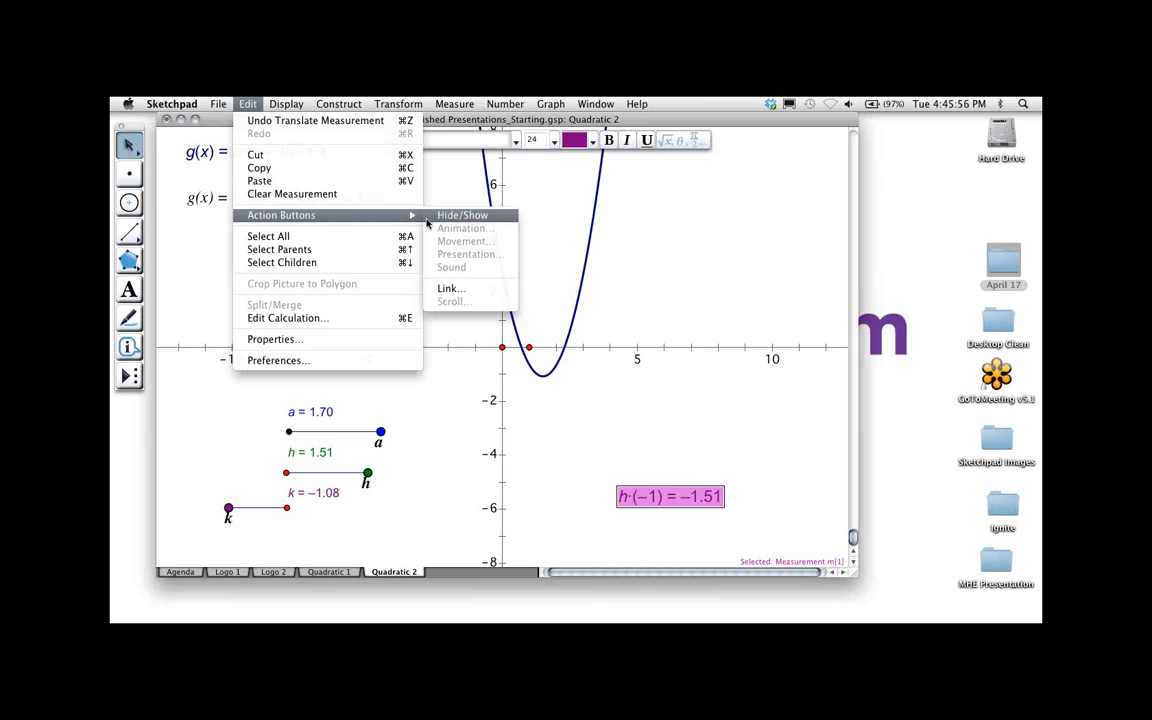
{"action": "left_click", "coordinate": [462, 215]}
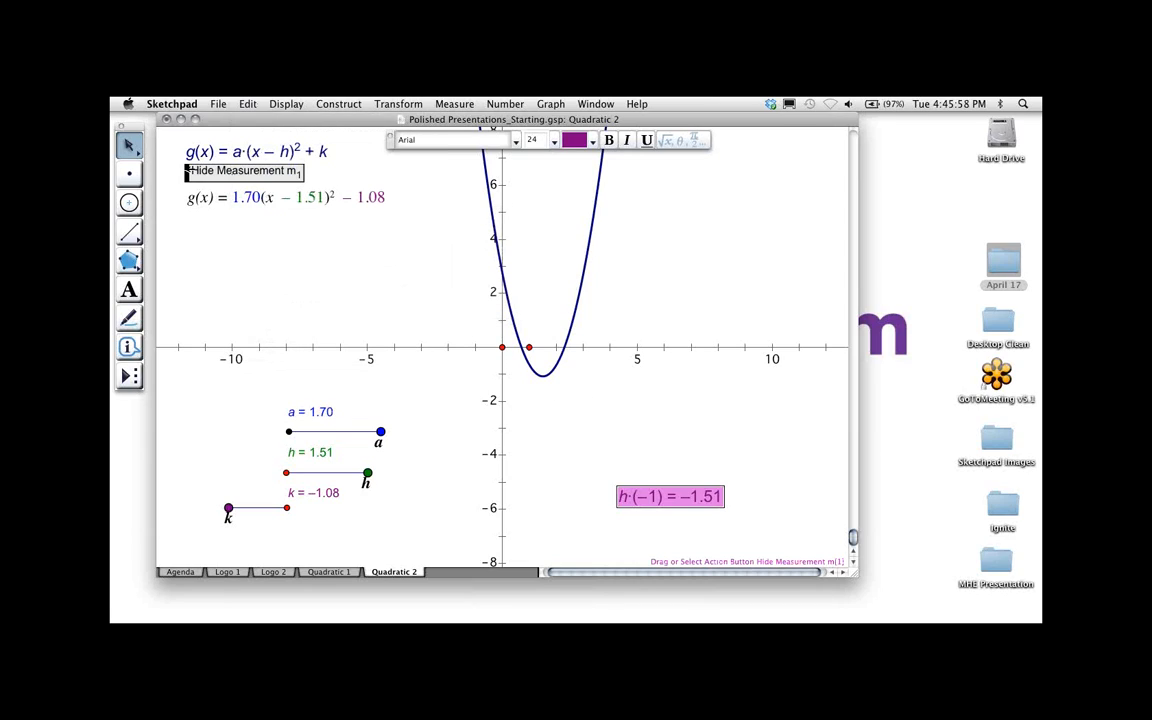
{"action": "left_click_drag", "start_coordinate": [187, 171], "coordinate": [626, 526]}
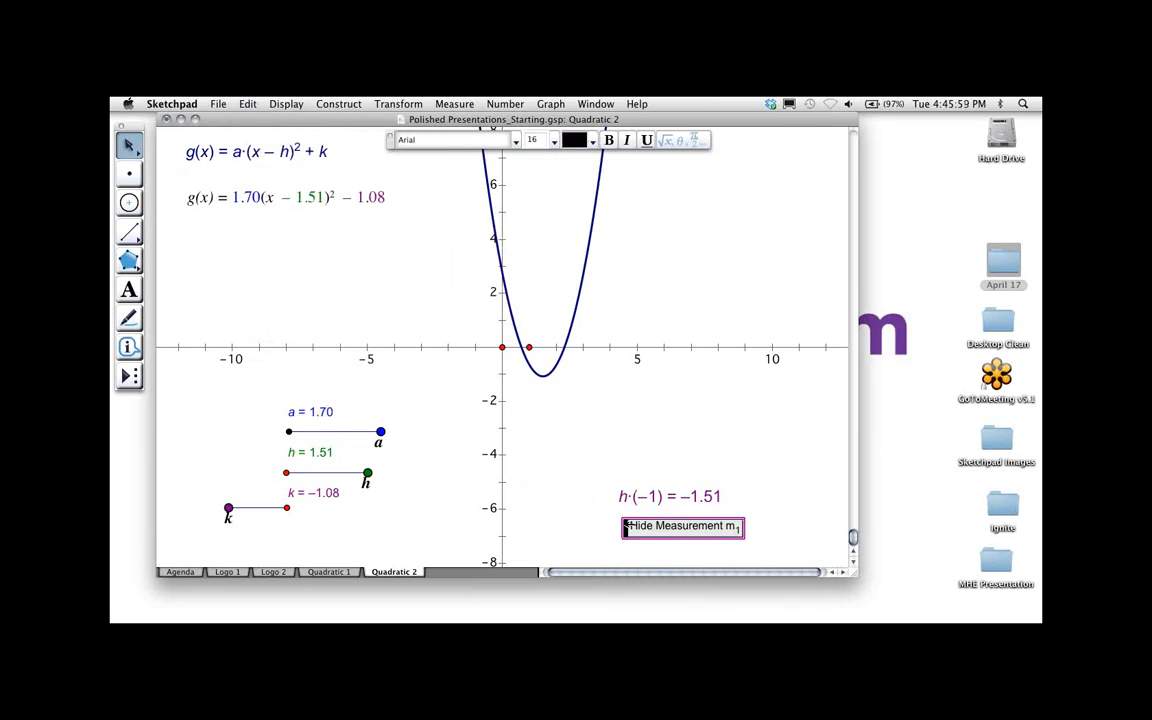
Relabel the calculation's action button as "Hide Secret Calculation"
{"action": "left_click", "coordinate": [129, 289]}
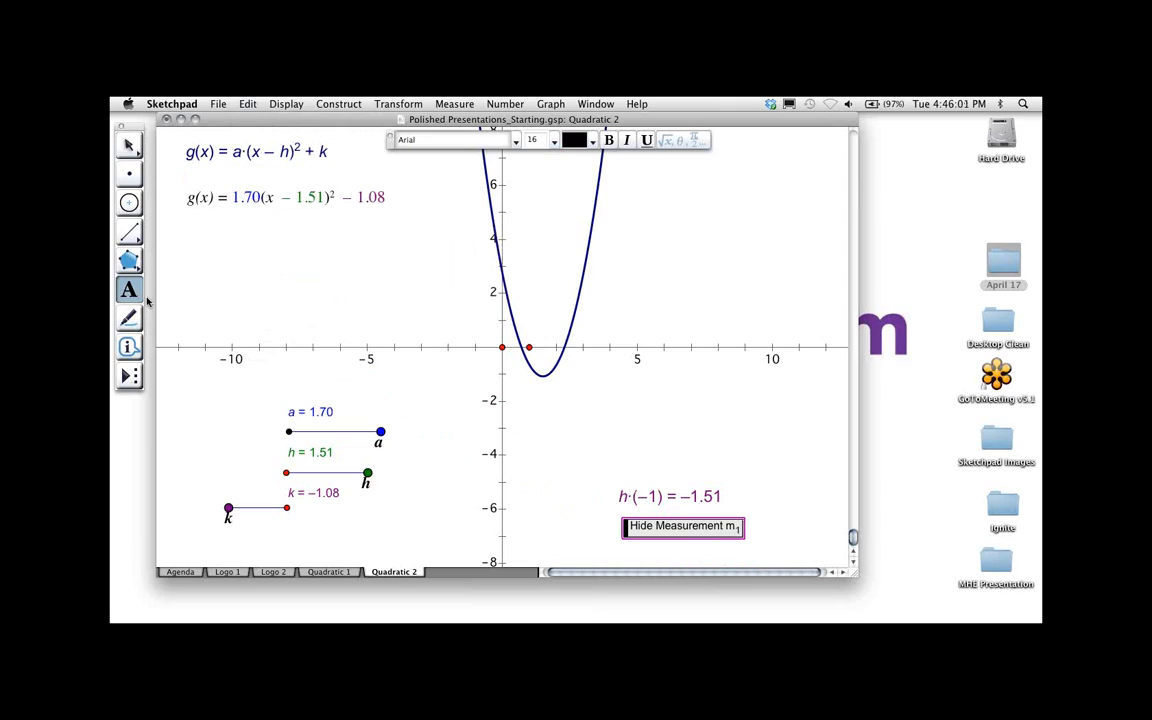
{"action": "double_click", "coordinate": [713, 527]}
{"action": "key", "text": "Right"}
{"action": "key", "text": "BackSpace"}
{"action": "key", "text": "BackSpace"}
{"action": "key", "text": "BackSpace"}
{"action": "key", "text": "BackSpace"}
{"action": "key", "text": "BackSpace"}
{"action": "key", "text": "BackSpace"}
{"action": "key", "text": "BackSpace"}
{"action": "key", "text": "BackSpace"}
{"action": "key", "text": "BackSpace"}
{"action": "key", "text": "BackSpace"}
{"action": "key", "text": "BackSpace"}
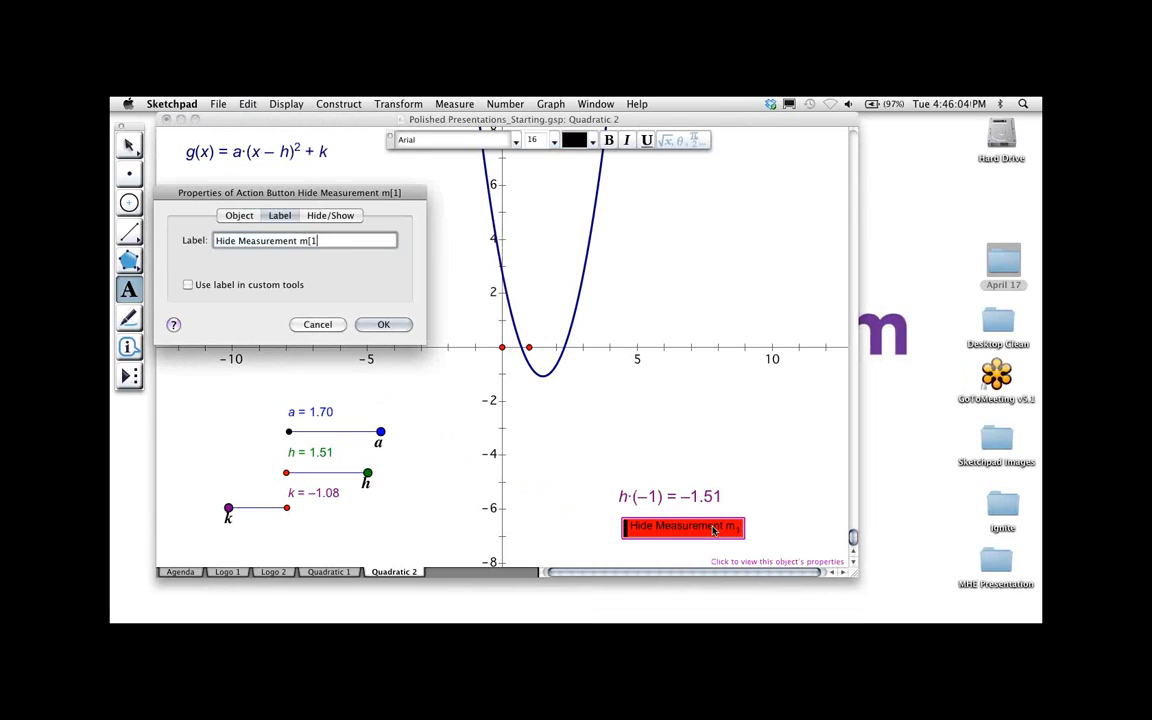
{"action": "key", "text": "BackSpace"}
{"action": "key", "text": "BackSpace"}
{"action": "key", "text": "BackSpace"}
{"action": "key", "text": "BackSpace"}
{"action": "key", "text": "BackSpace"}
{"action": "type", "text": "Secret Calculation"}
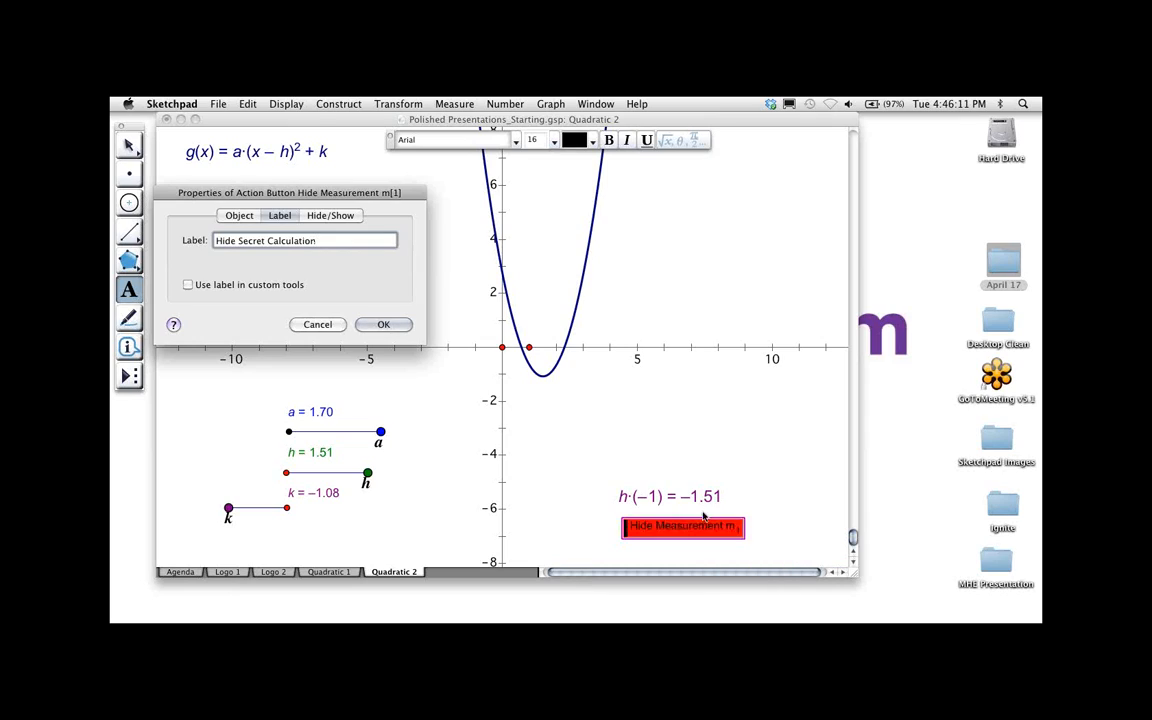
{"action": "left_click", "coordinate": [383, 324]}
Hide the h·(−1) calculation with its action button and move the button to the lower-right corner of the graph
{"action": "key", "text": "Escape"}
{"action": "left_click", "coordinate": [661, 527]}
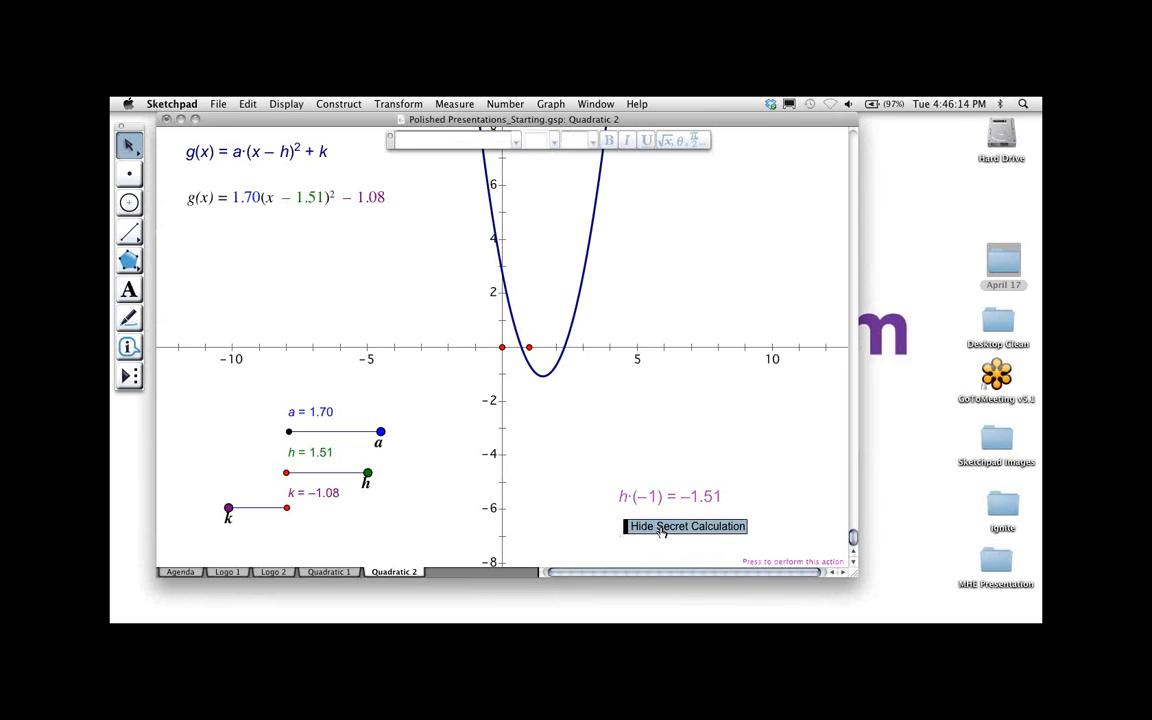
{"action": "left_click_drag", "start_coordinate": [627, 527], "coordinate": [695, 545]}
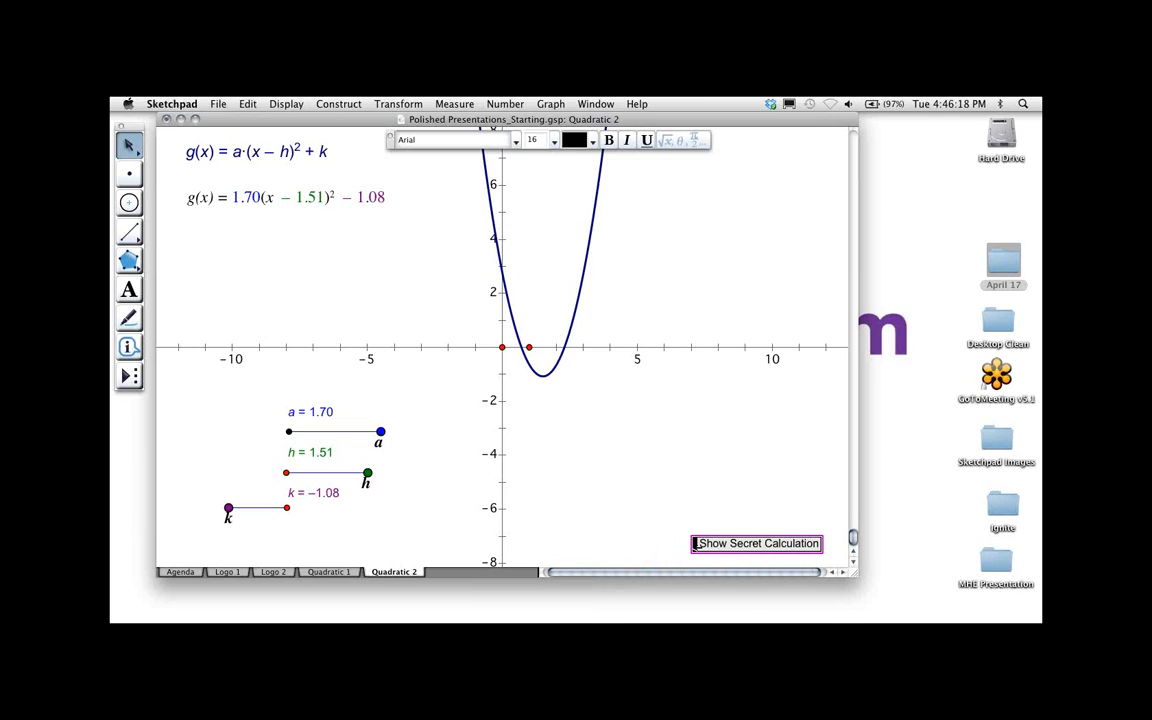
{"action": "left_click", "coordinate": [665, 468]}
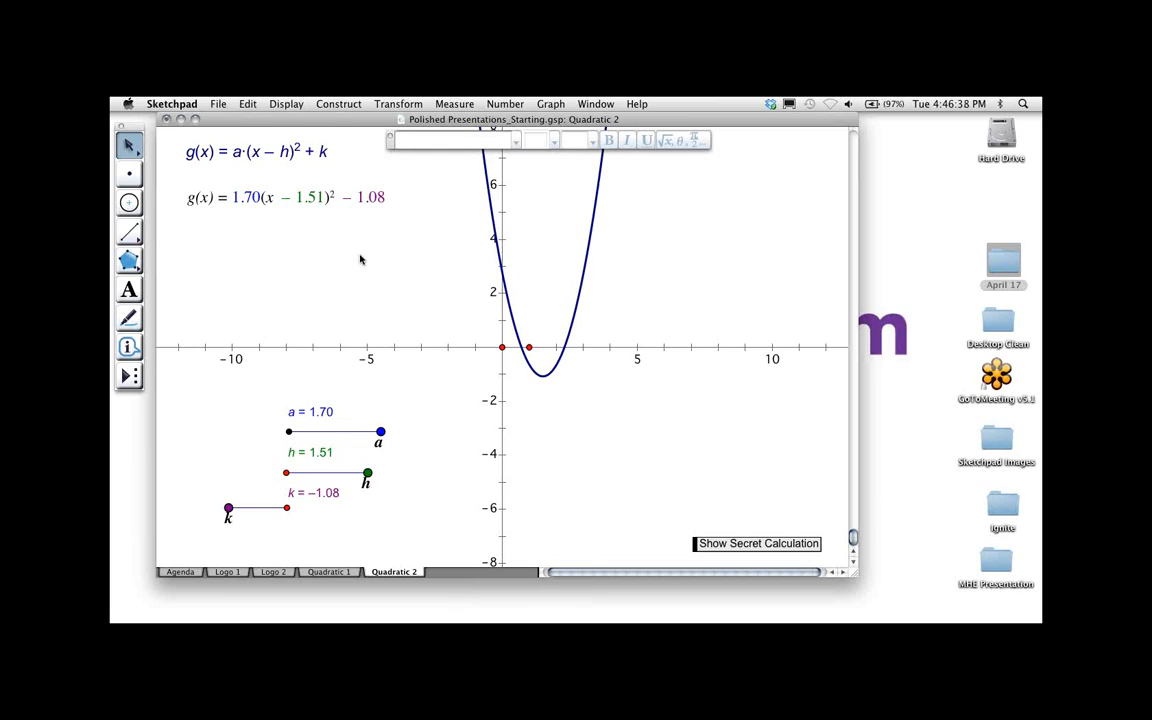
Change the exponent in the function g(x) to 3
{"action": "double_click", "coordinate": [196, 150]}
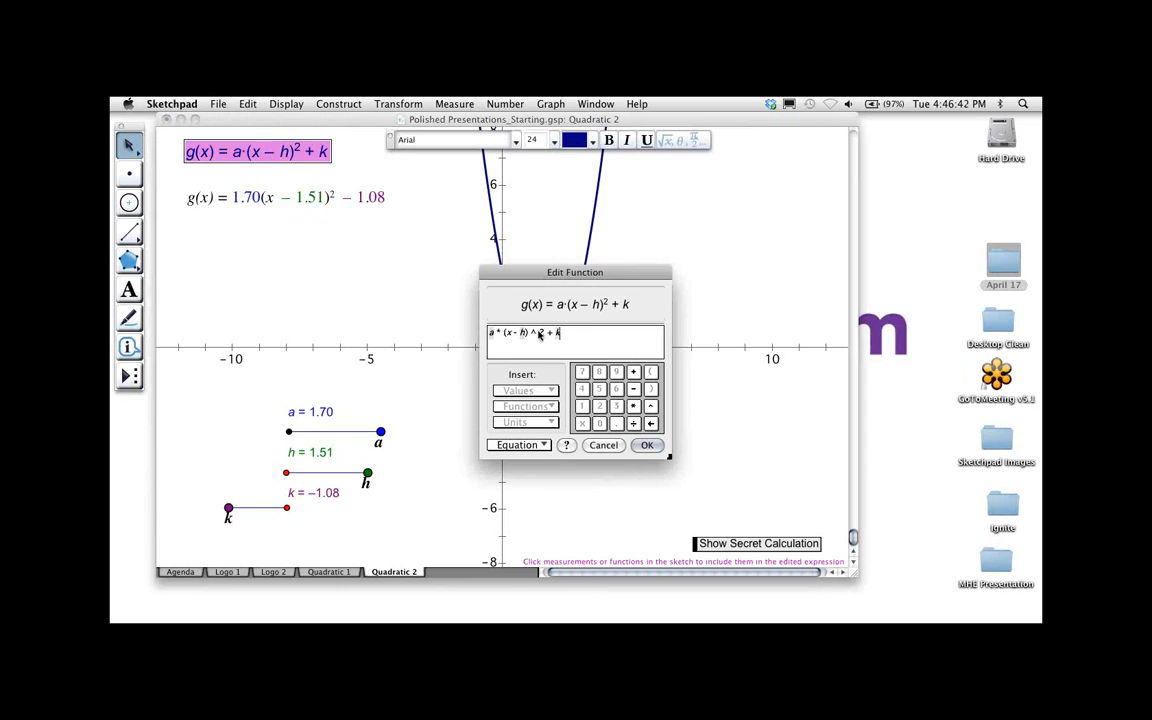
{"action": "left_click", "coordinate": [544, 334]}
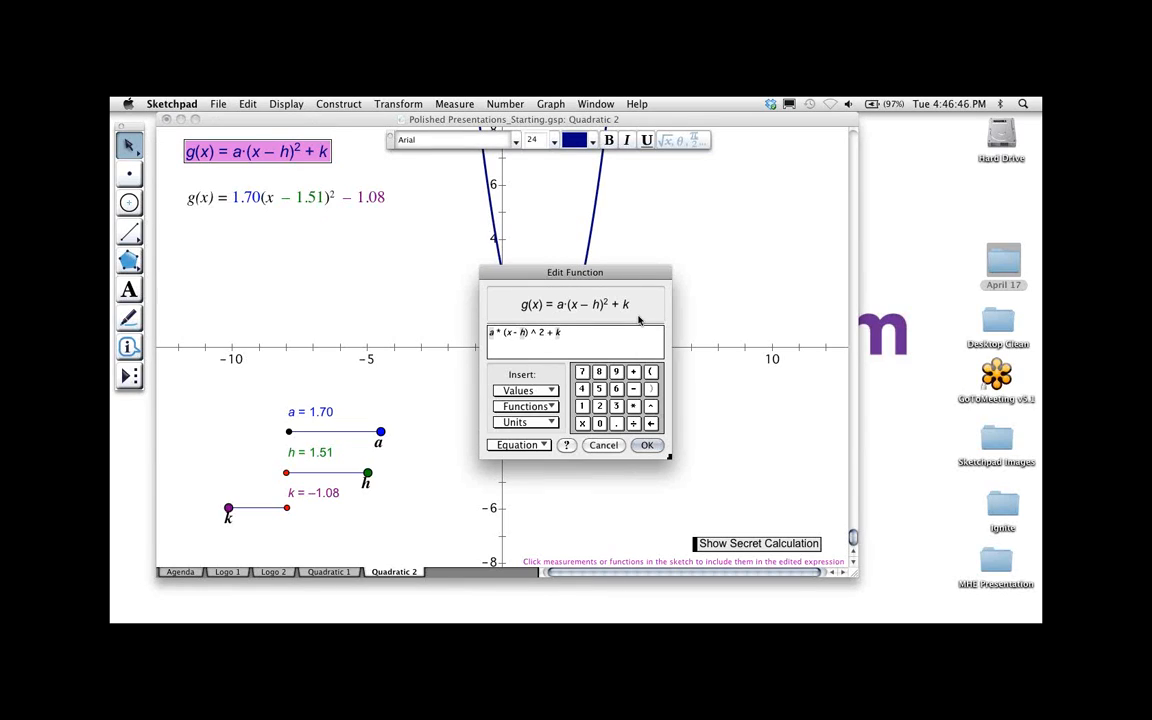
{"action": "key", "text": "BackSpace"}
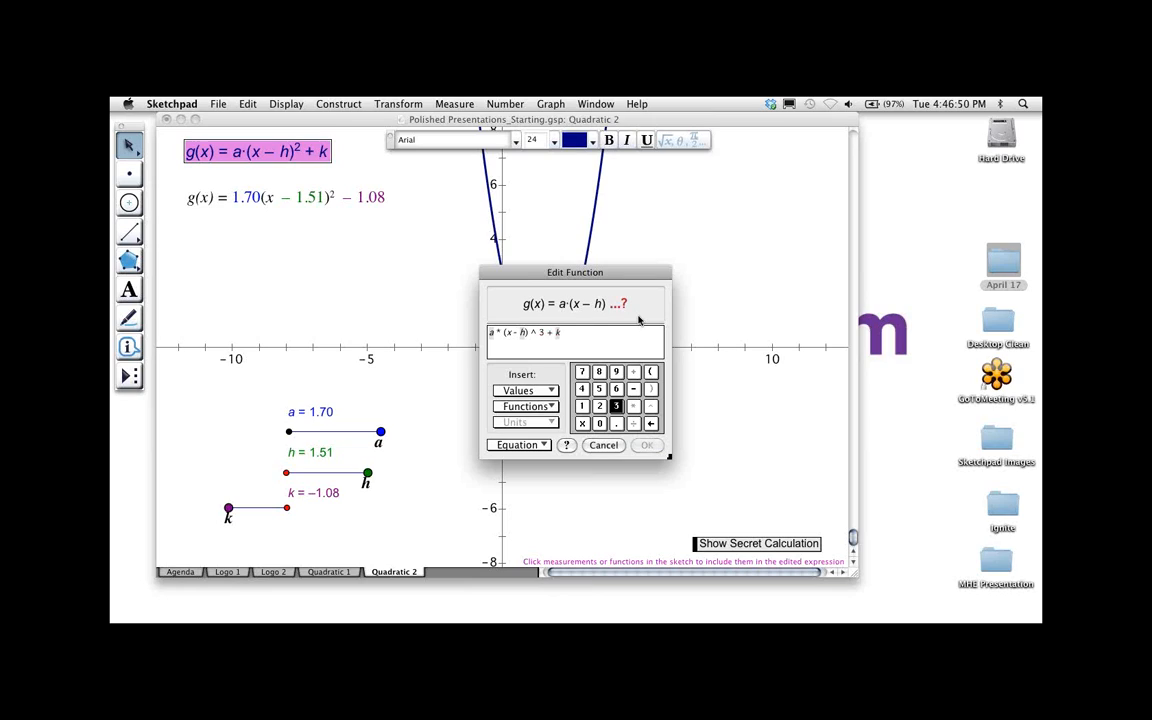
{"action": "left_click", "coordinate": [616, 405]}
{"action": "left_click", "coordinate": [646, 447]}
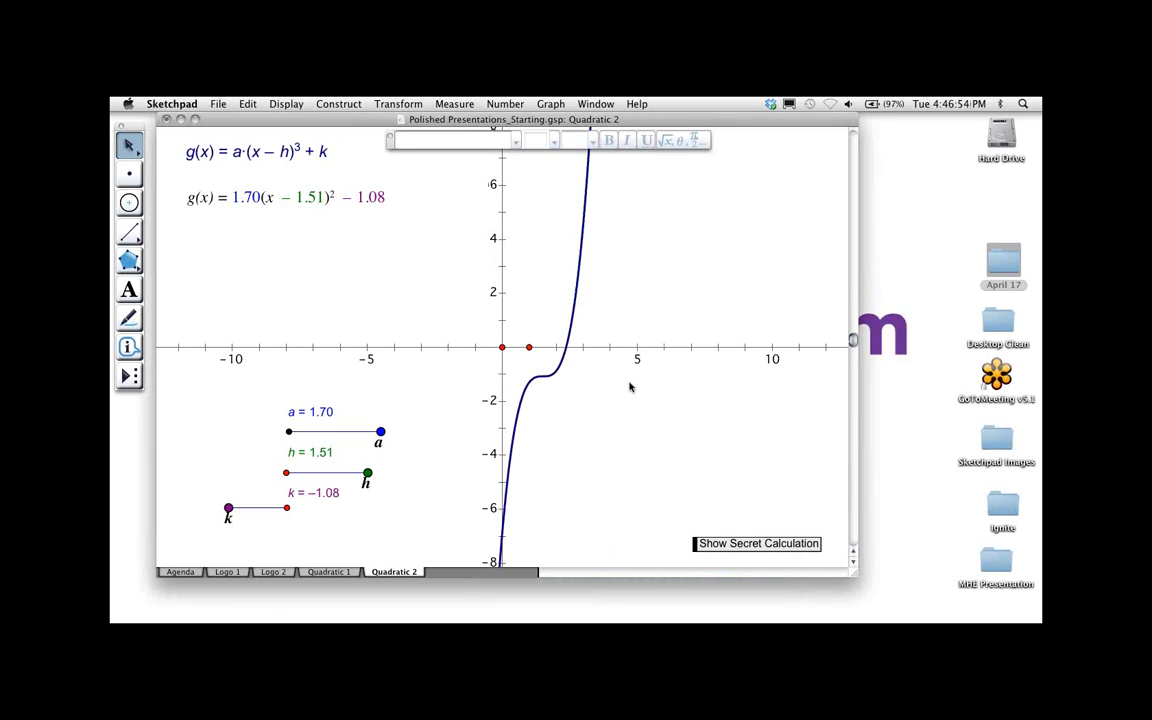
Set slider a to 2.97 and slider h to 1.47, leaving nothing selected
{"action": "left_click_drag", "start_coordinate": [380, 431], "coordinate": [450, 433]}
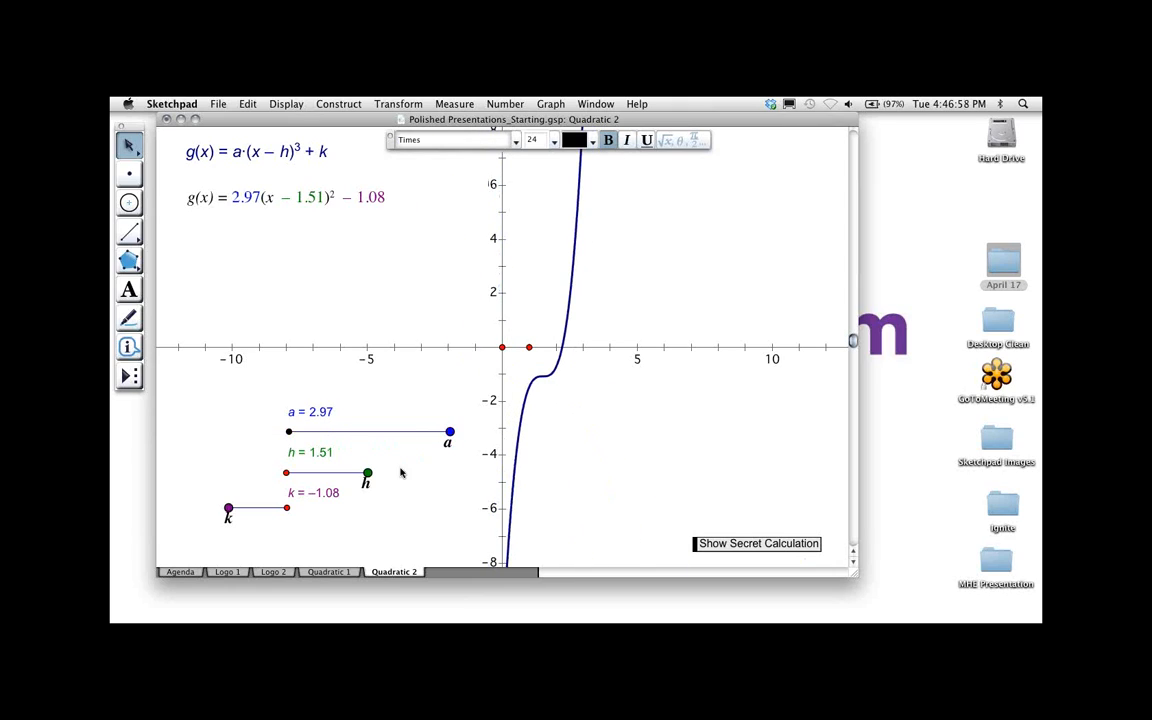
{"action": "mouse_move", "coordinate": [368, 473]}
{"action": "left_mouse_down"}
{"action": "mouse_move", "coordinate": [178, 472]}
{"action": "mouse_move", "coordinate": [411, 474]}
{"action": "mouse_move", "coordinate": [172, 473]}
{"action": "mouse_move", "coordinate": [365, 473]}
{"action": "left_mouse_up"}
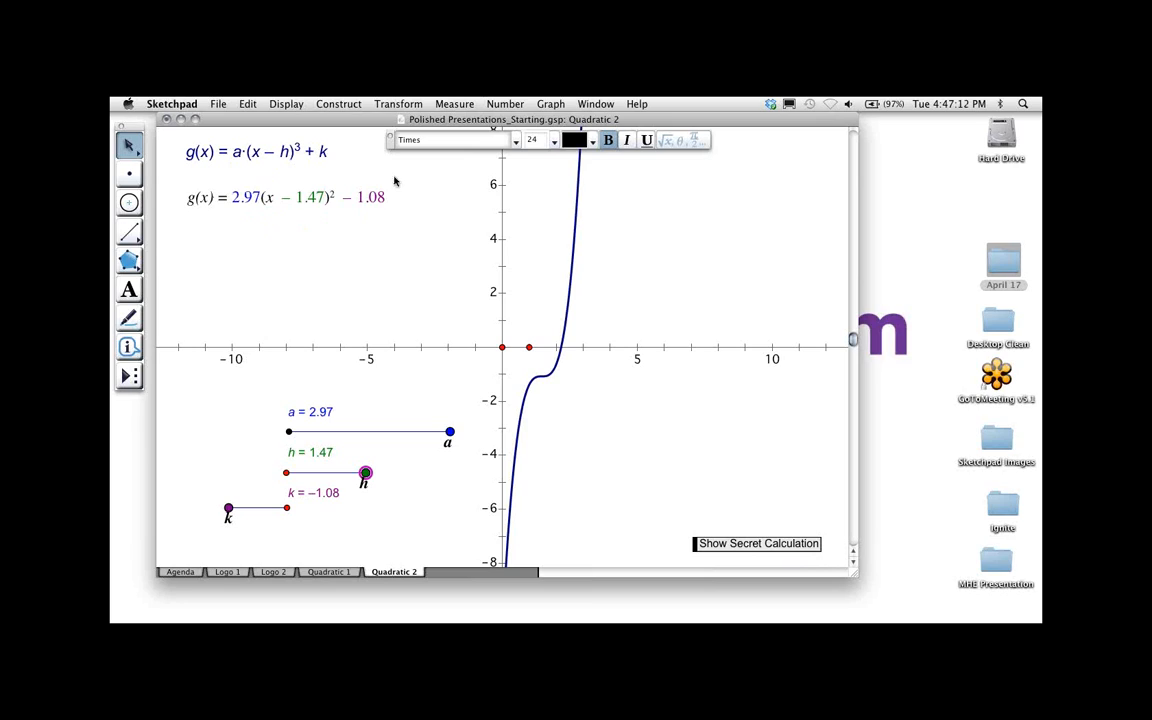
{"action": "left_click", "coordinate": [349, 236]}
Create a unitless parameter d with value 1.00 and place it below the g(x) caption
{"action": "left_click", "coordinate": [492, 103]}
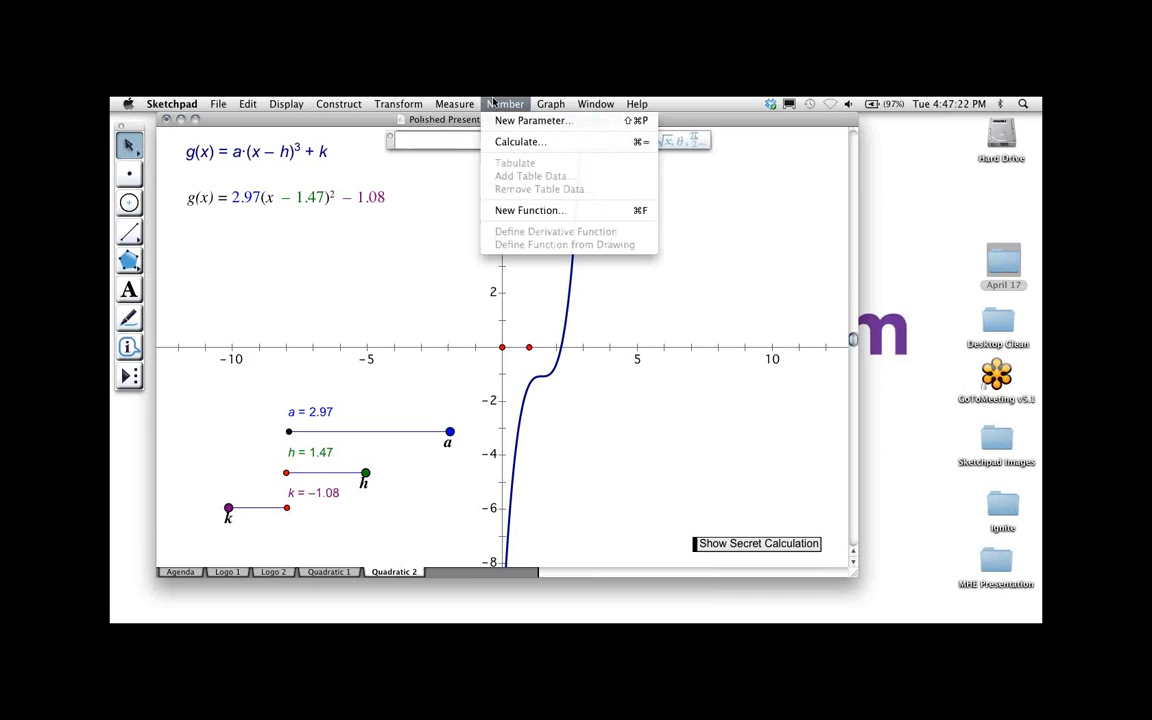
{"action": "left_click", "coordinate": [525, 120]}
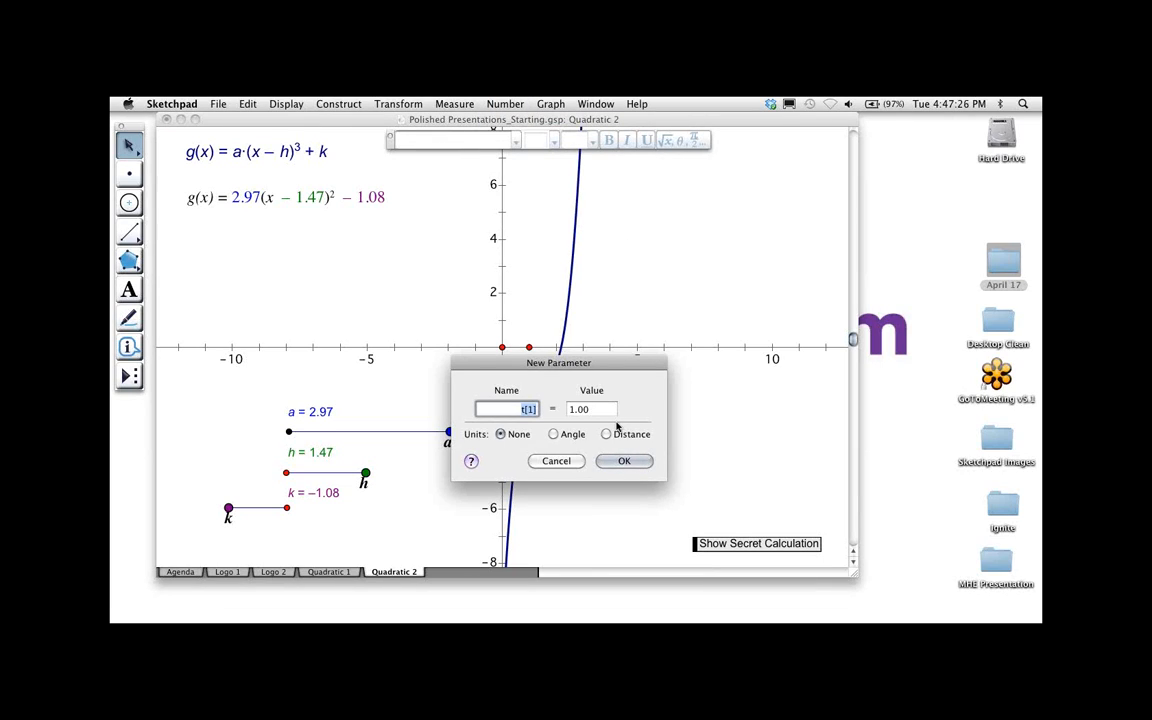
{"action": "type", "text": "d"}
{"action": "key", "text": "Return"}
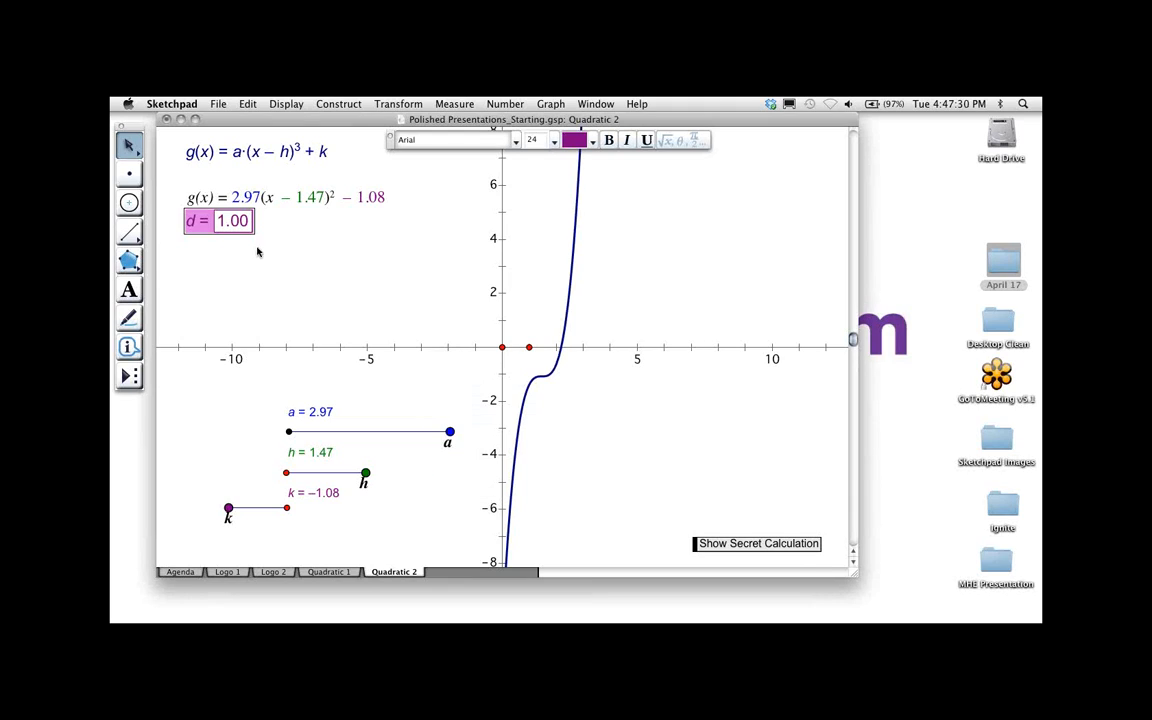
{"action": "left_click_drag", "start_coordinate": [192, 221], "coordinate": [195, 247]}
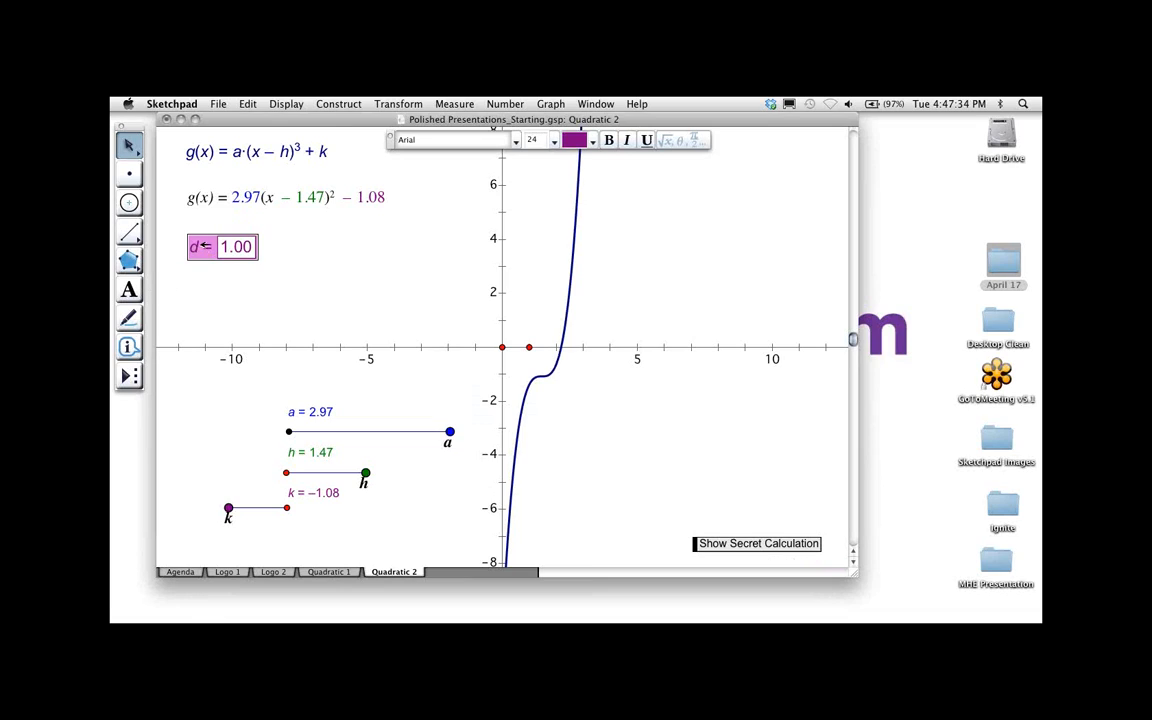
Set parameter d's value to 2 and its display precision to units
{"action": "right_click", "coordinate": [202, 238]}
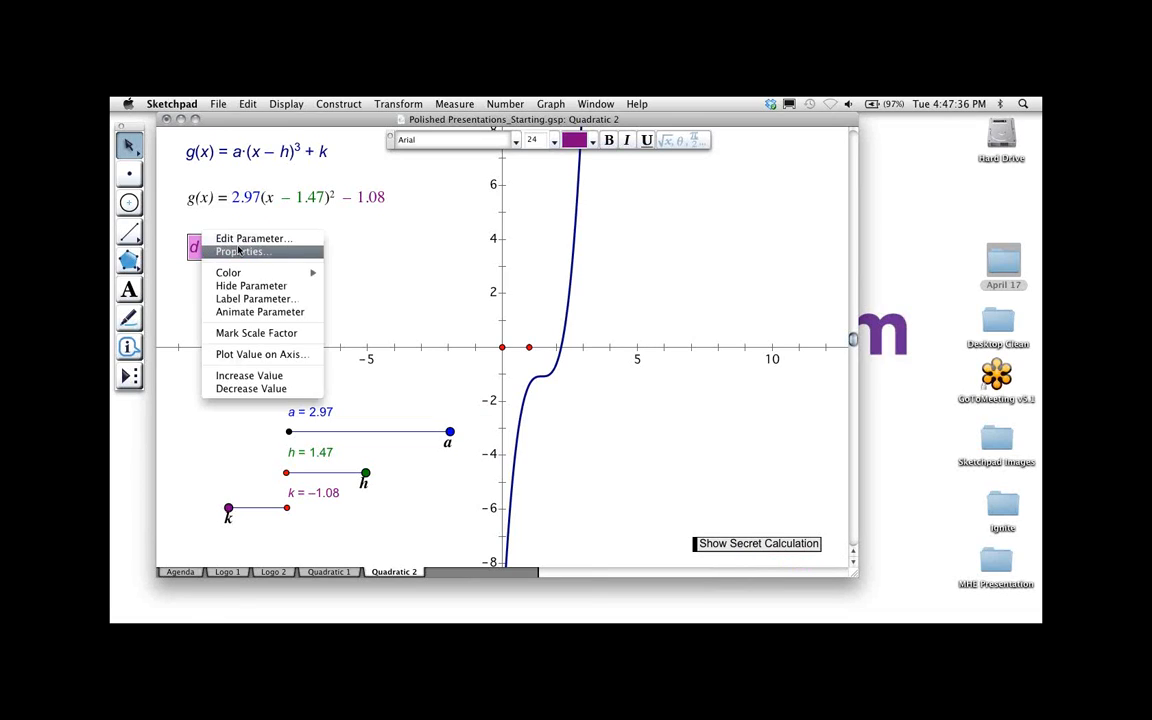
{"action": "left_click", "coordinate": [242, 252]}
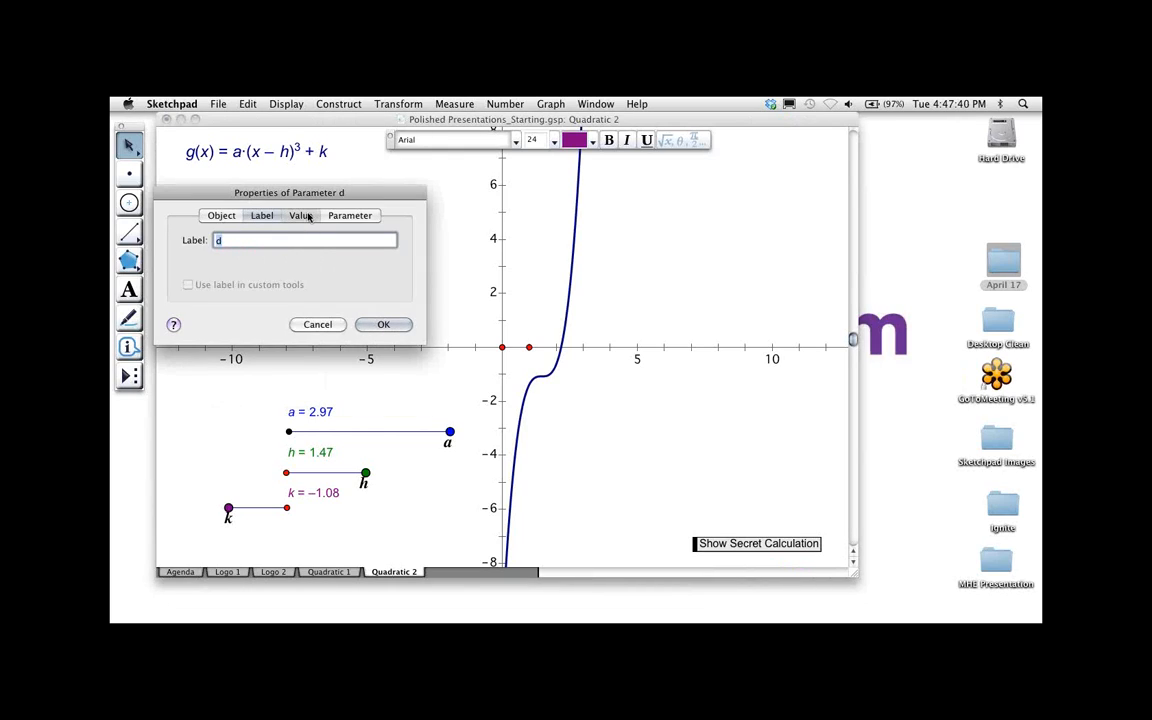
{"action": "left_click", "coordinate": [300, 215]}
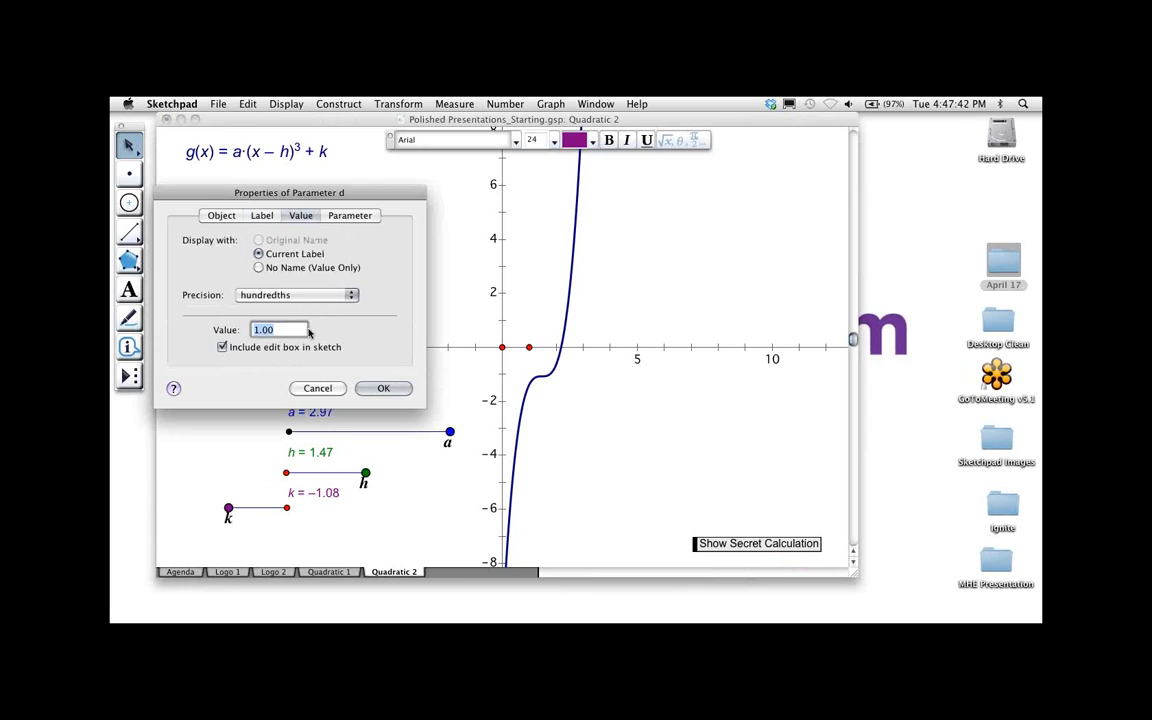
{"action": "type", "text": "1"}
{"action": "left_click", "coordinate": [292, 294]}
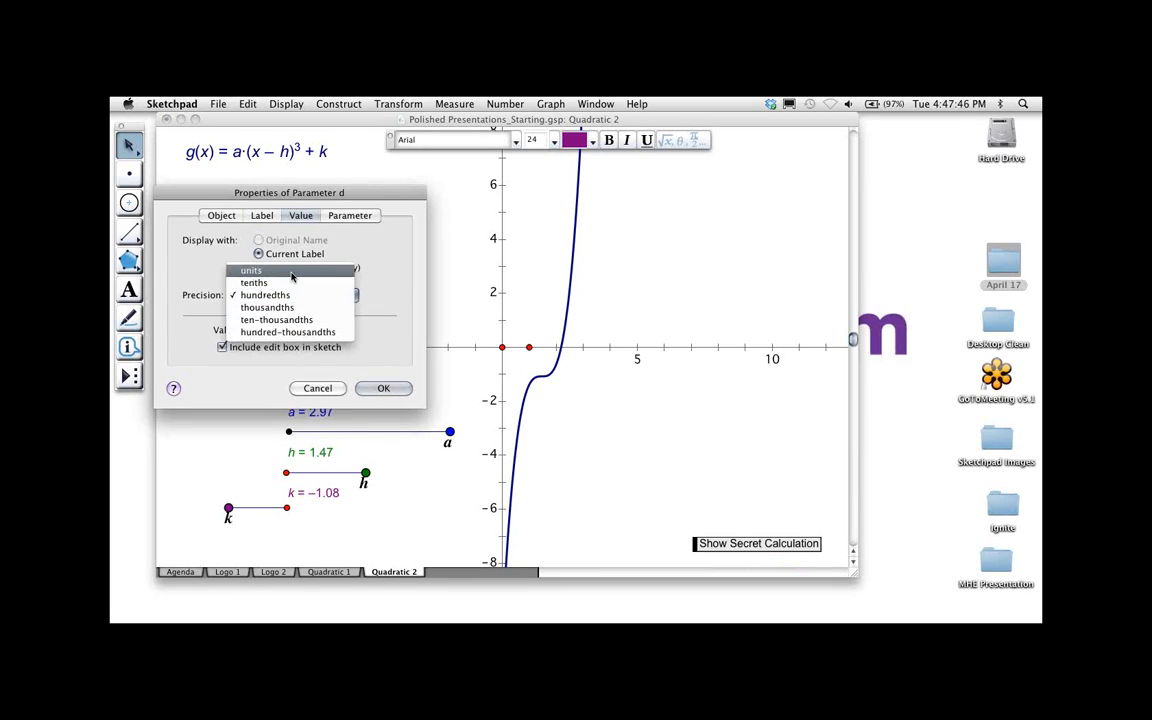
{"action": "left_click", "coordinate": [290, 272]}
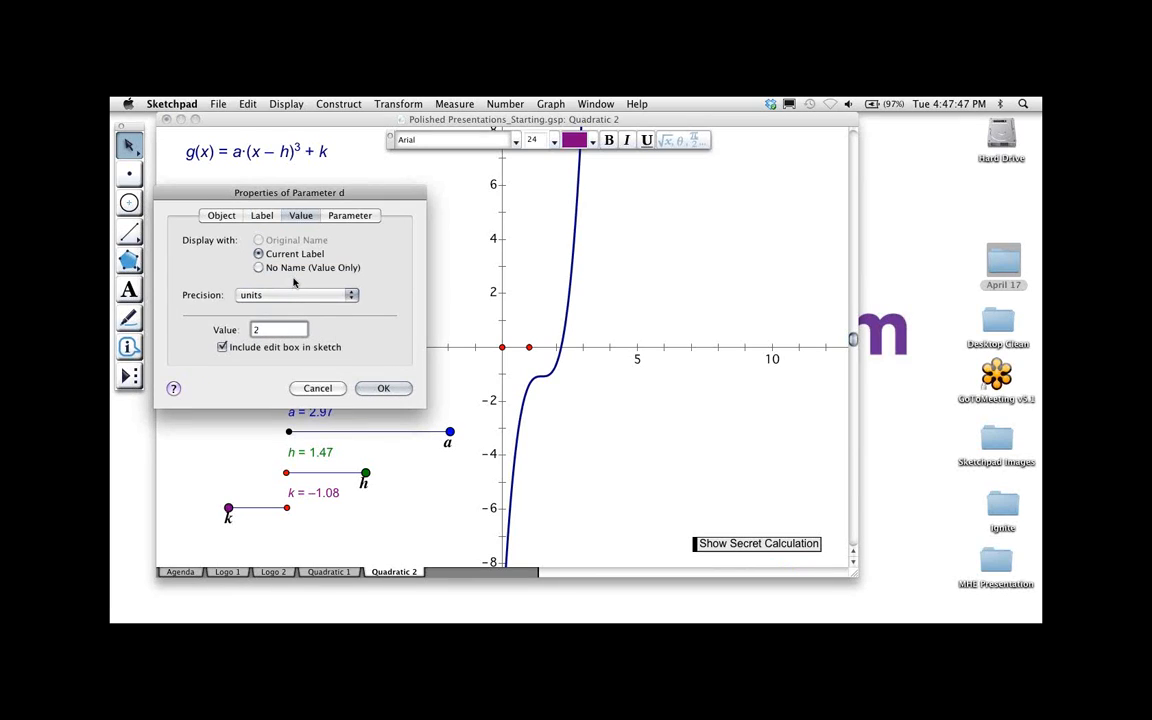
Make parameter d change discretely over the domain −10 to 10, with keyboard adjustments of 1 unit
{"action": "left_click", "coordinate": [357, 220]}
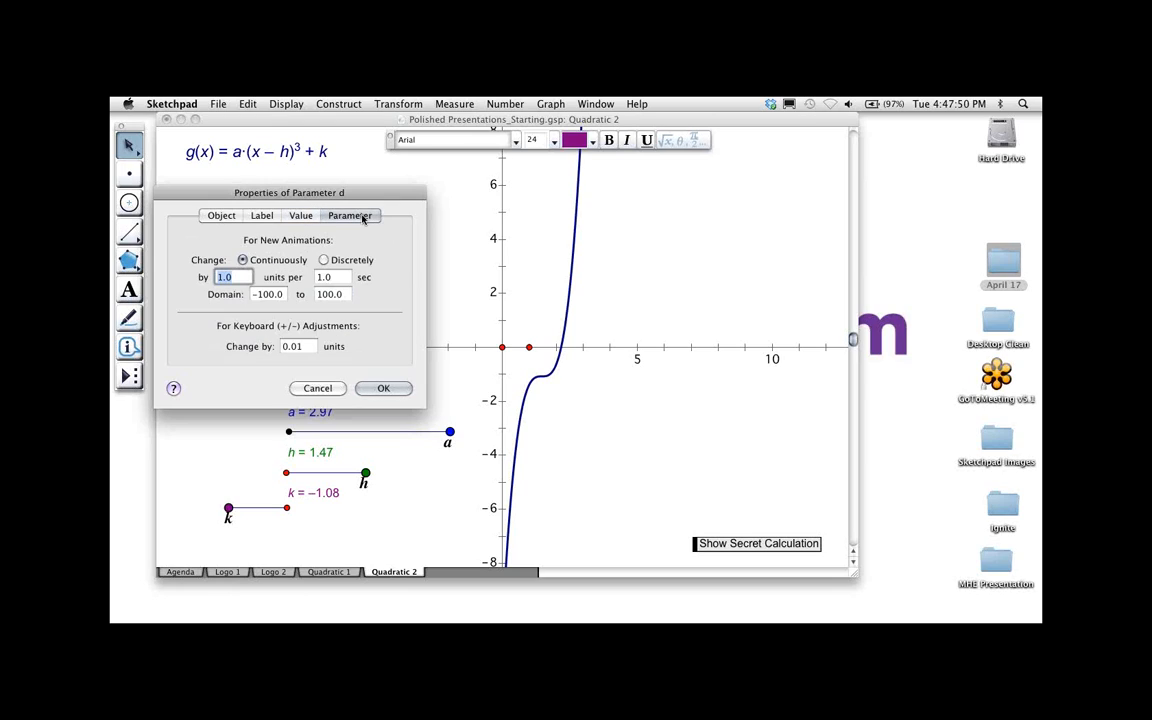
{"action": "left_click", "coordinate": [325, 261]}
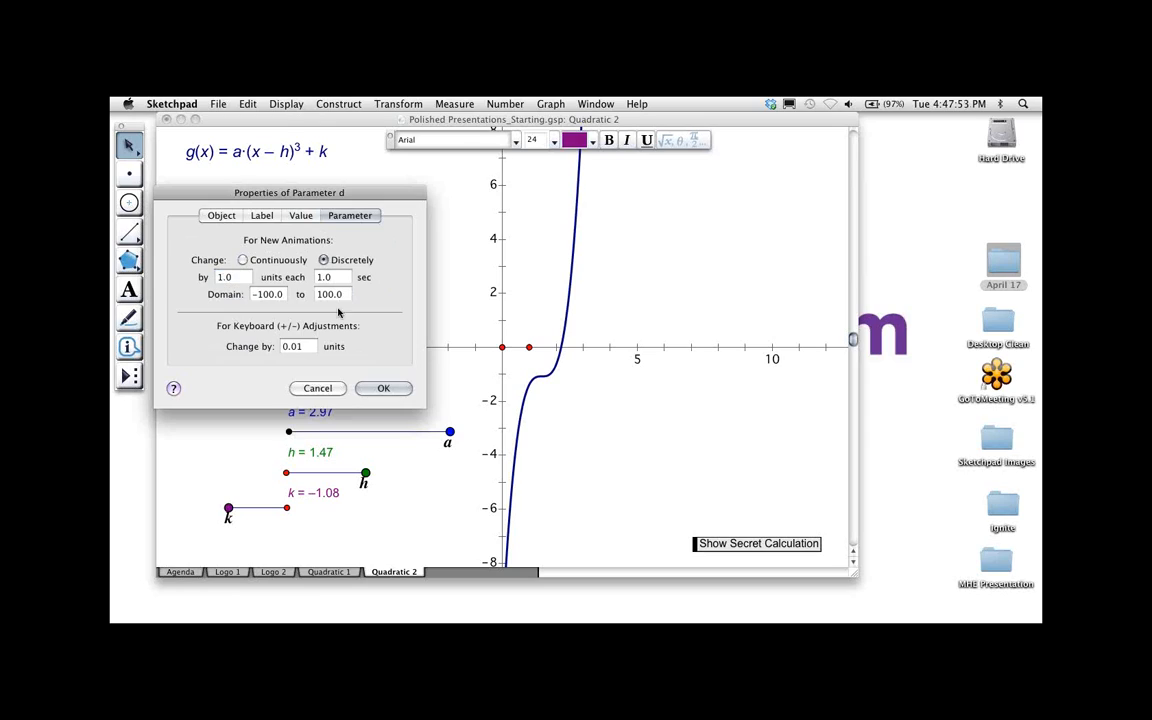
{"action": "left_click", "coordinate": [273, 295]}
{"action": "key", "text": "BackSpace"}
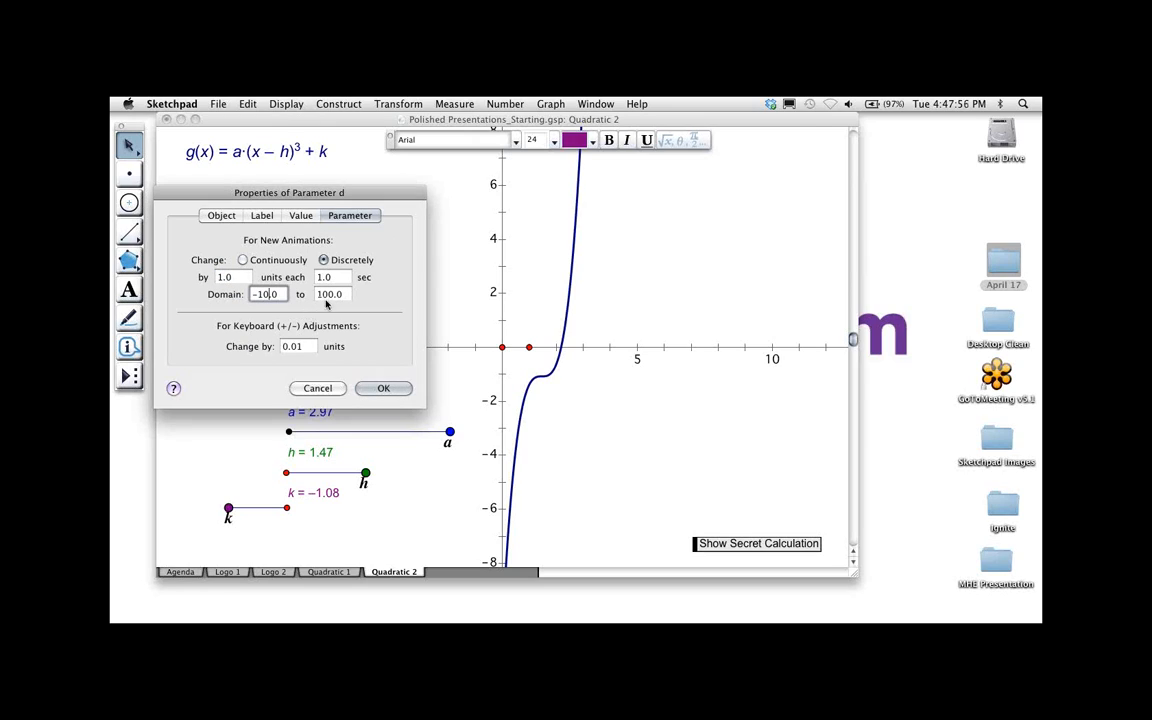
{"action": "key", "text": "Tab"}
{"action": "key", "text": "BackSpace"}
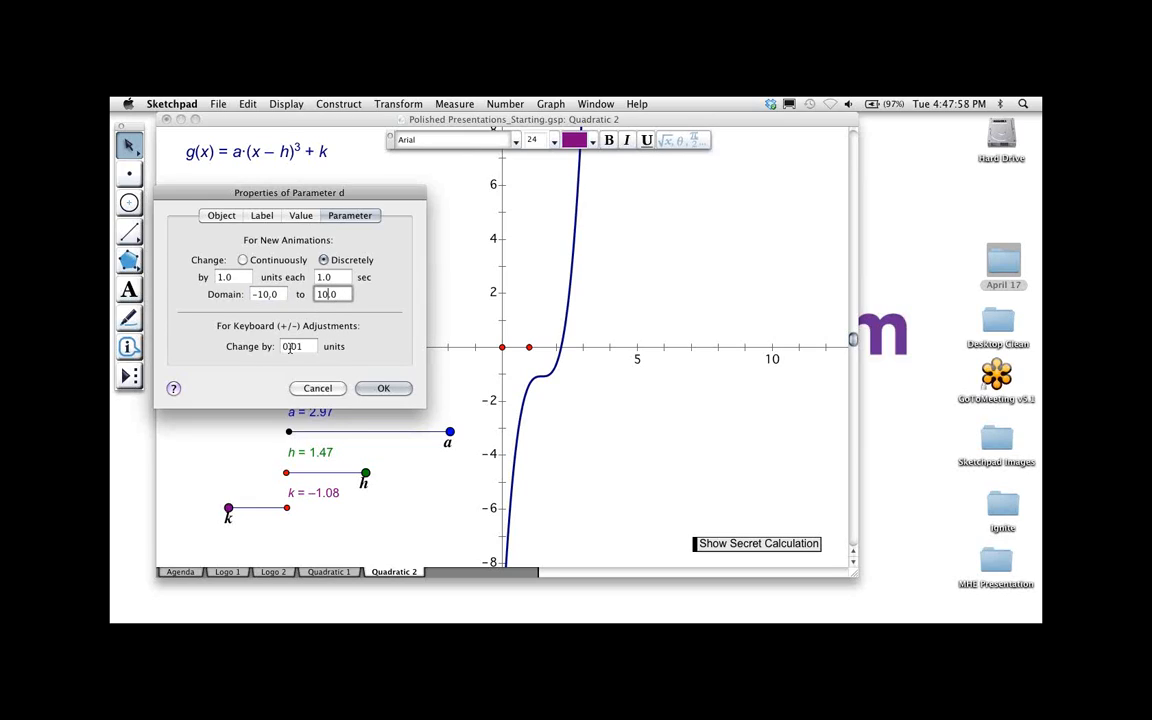
{"action": "key", "text": "Tab"}
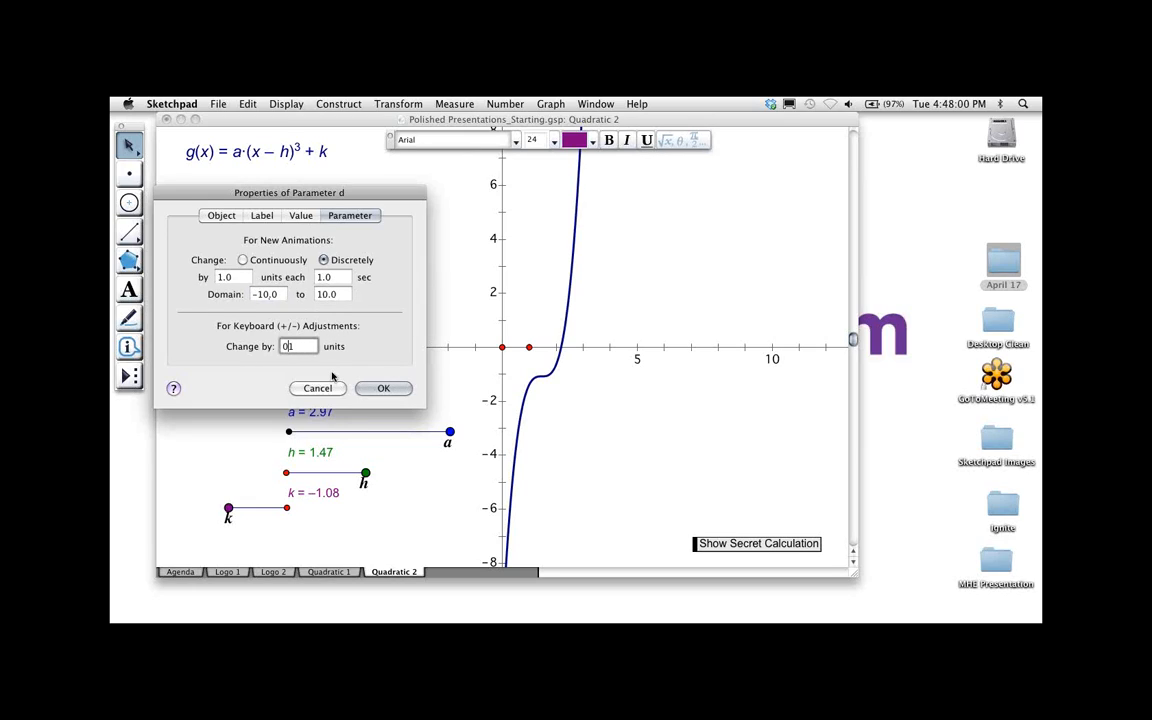
{"action": "type", "text": "1"}
{"action": "left_click", "coordinate": [381, 388]}
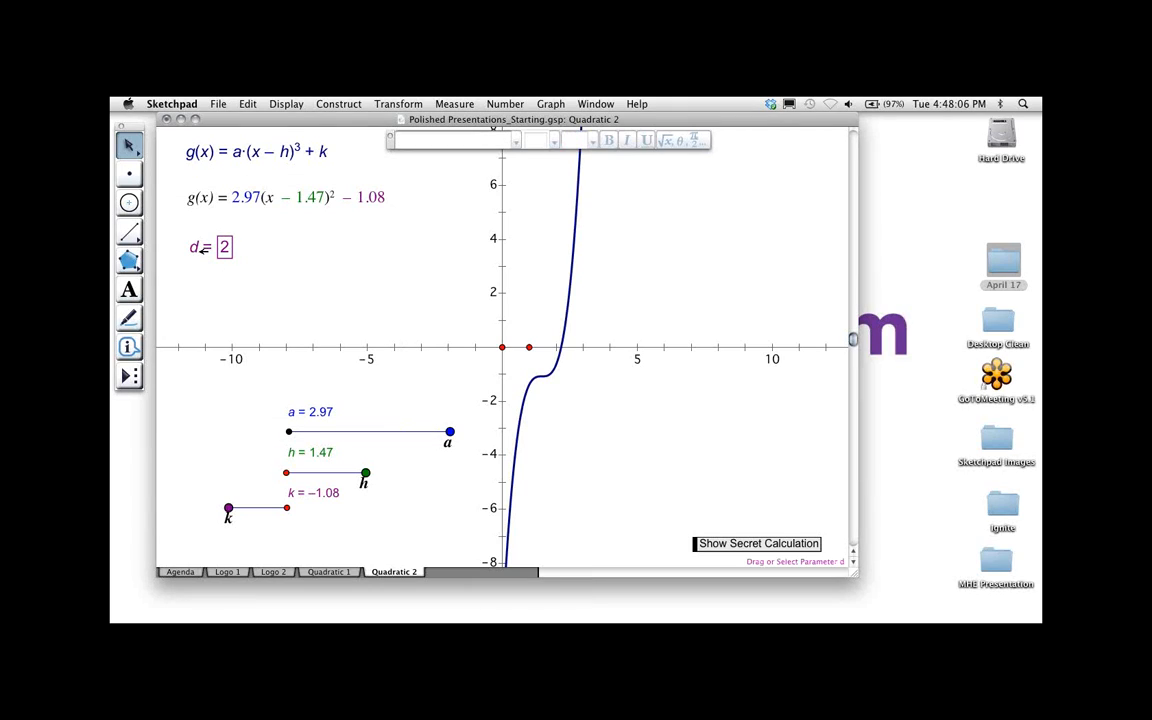
Test the keyboard adjustment by stepping parameter d up to 6 and back down to 2
{"action": "left_click", "coordinate": [200, 250]}
{"action": "key", "text": "plus"}
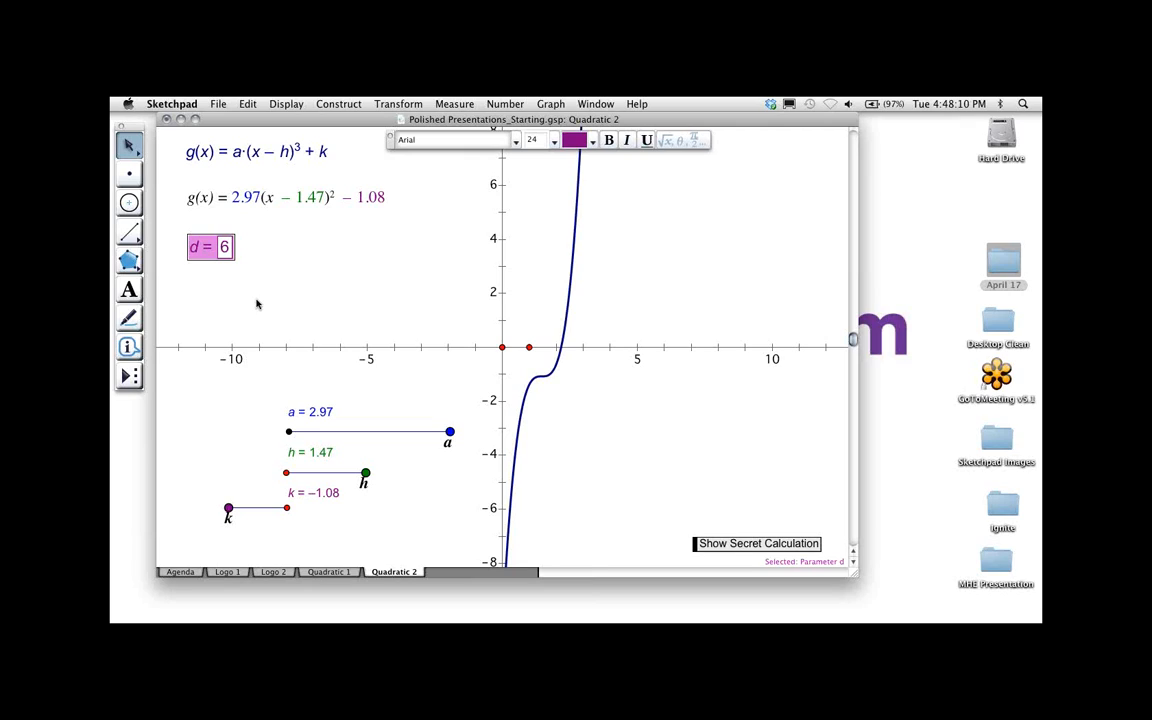
{"action": "key", "text": "minus"}
{"action": "key", "text": "minus"}
{"action": "key", "text": "minus"}
Color parameter d red and reduce its text size
{"action": "left_click", "coordinate": [593, 145]}
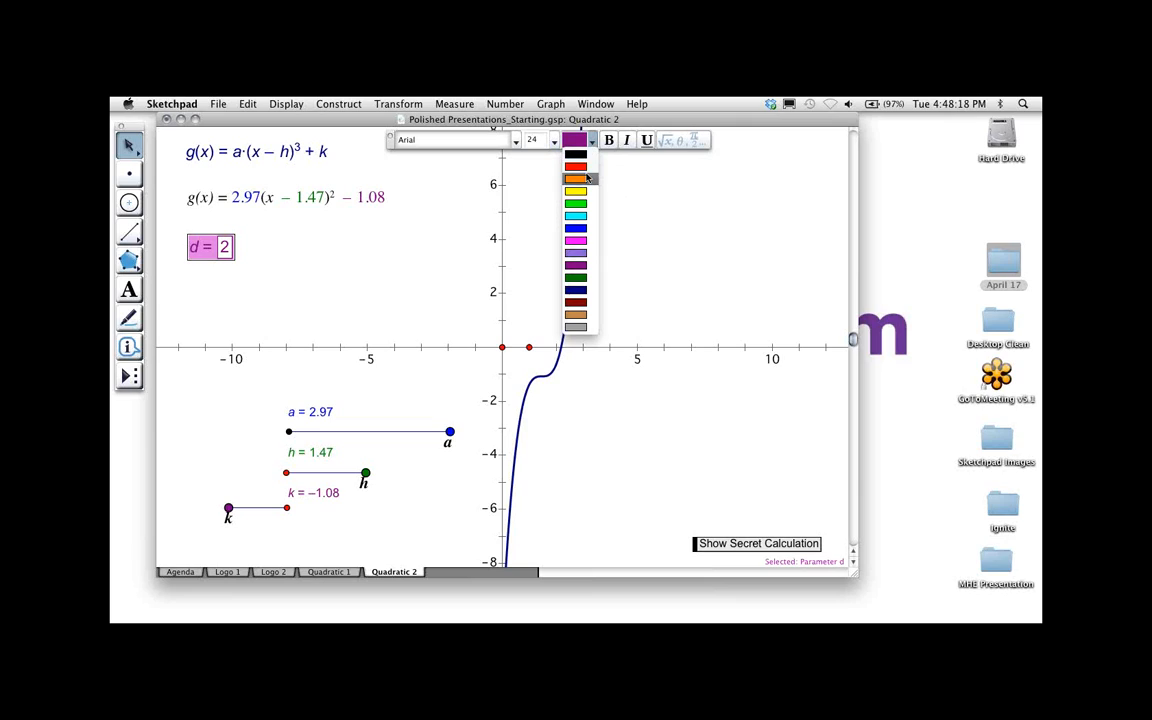
{"action": "left_click", "coordinate": [588, 168]}
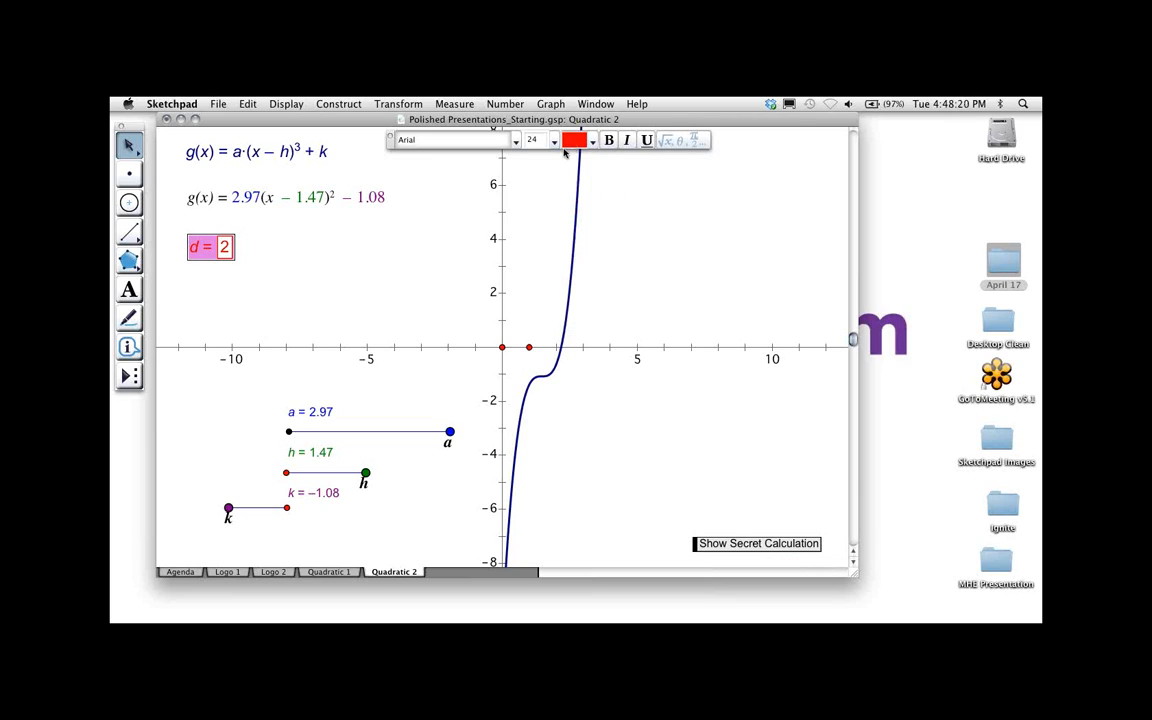
{"action": "left_click", "coordinate": [553, 141]}
{"action": "left_click", "coordinate": [539, 213]}
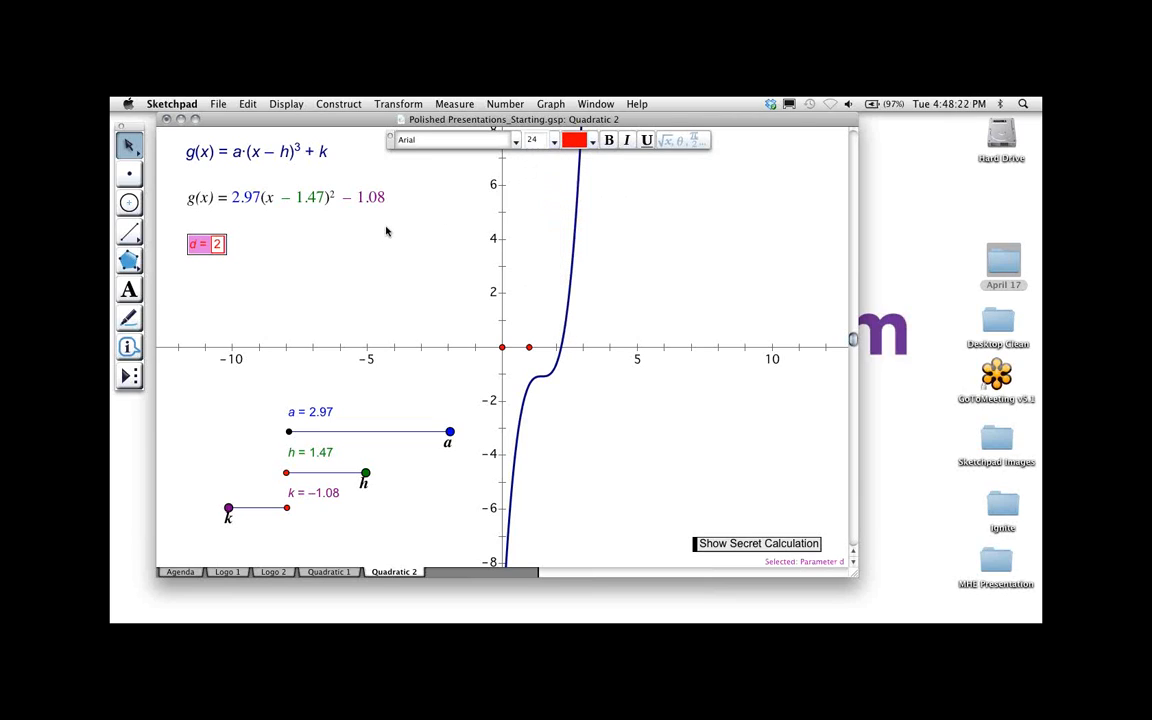
Edit function g(x) so that parameter d replaces the exponent 3, giving a·(x − h)^d + k
{"action": "left_click", "coordinate": [286, 240]}
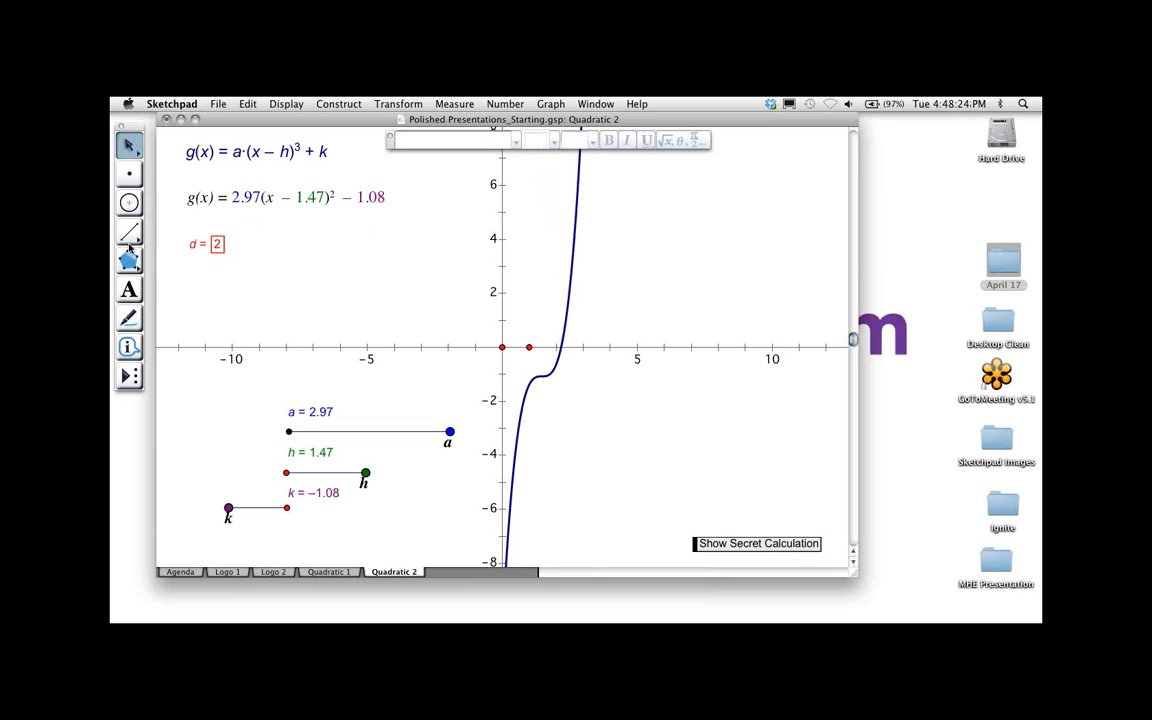
{"action": "left_click", "coordinate": [133, 289]}
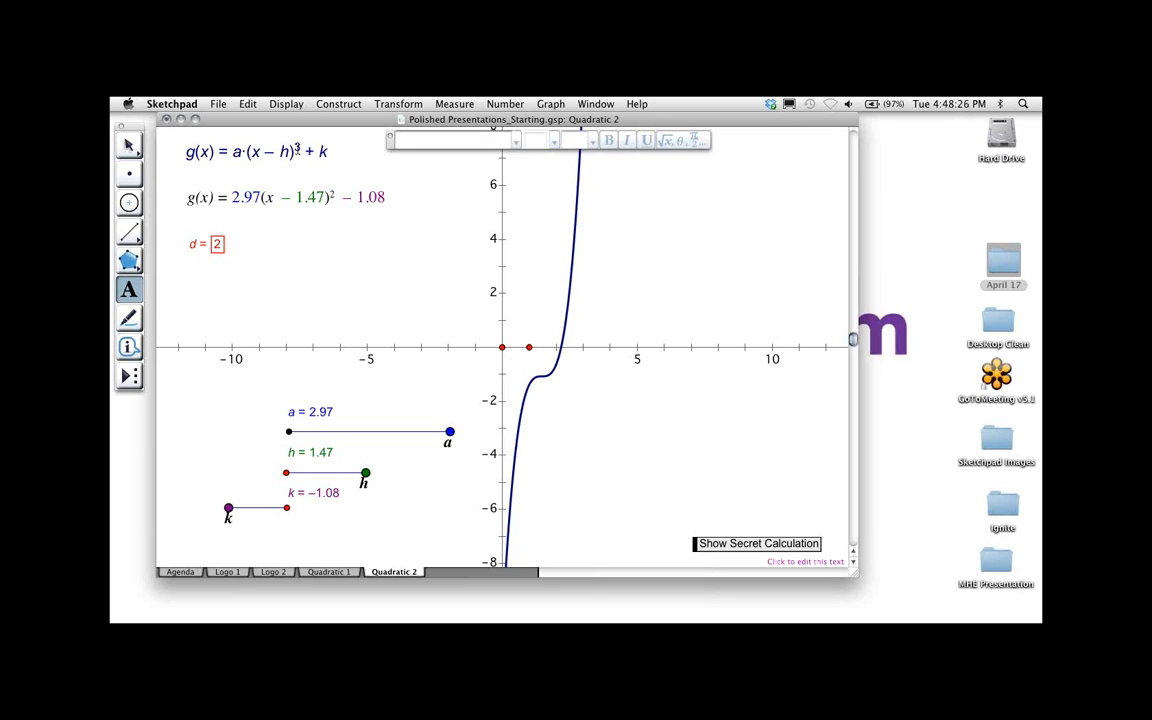
{"action": "left_click", "coordinate": [130, 146]}
{"action": "double_click", "coordinate": [257, 151]}
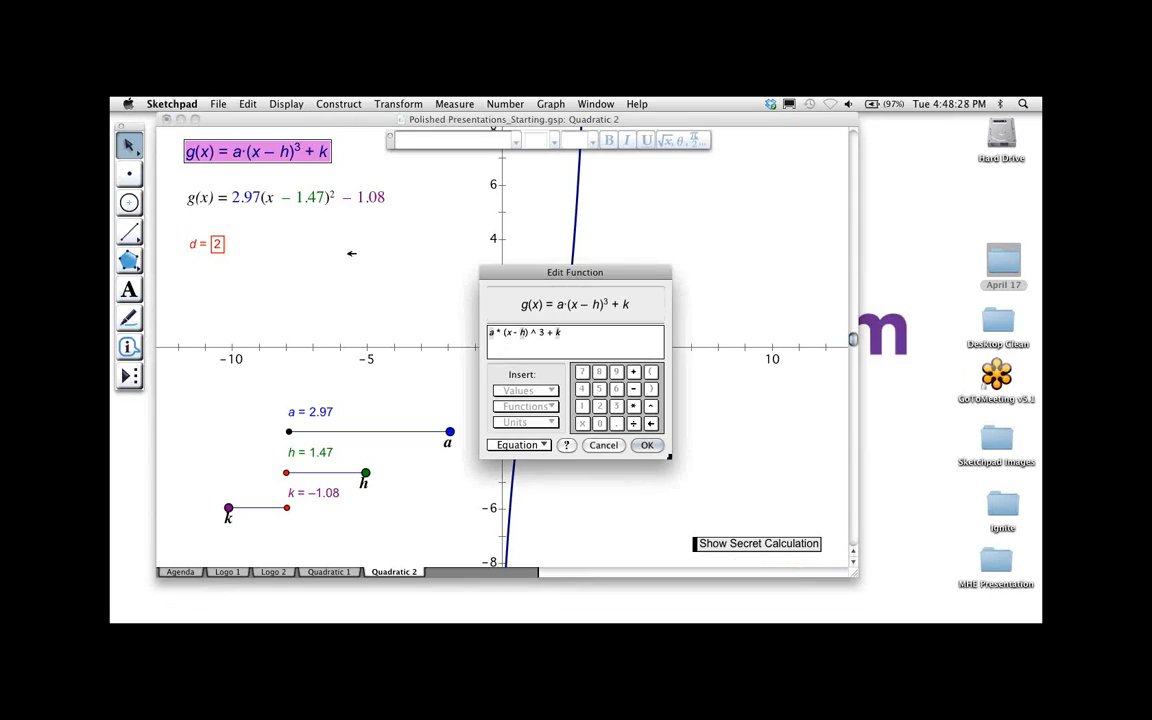
{"action": "left_click_drag", "start_coordinate": [546, 333], "coordinate": [539, 333]}
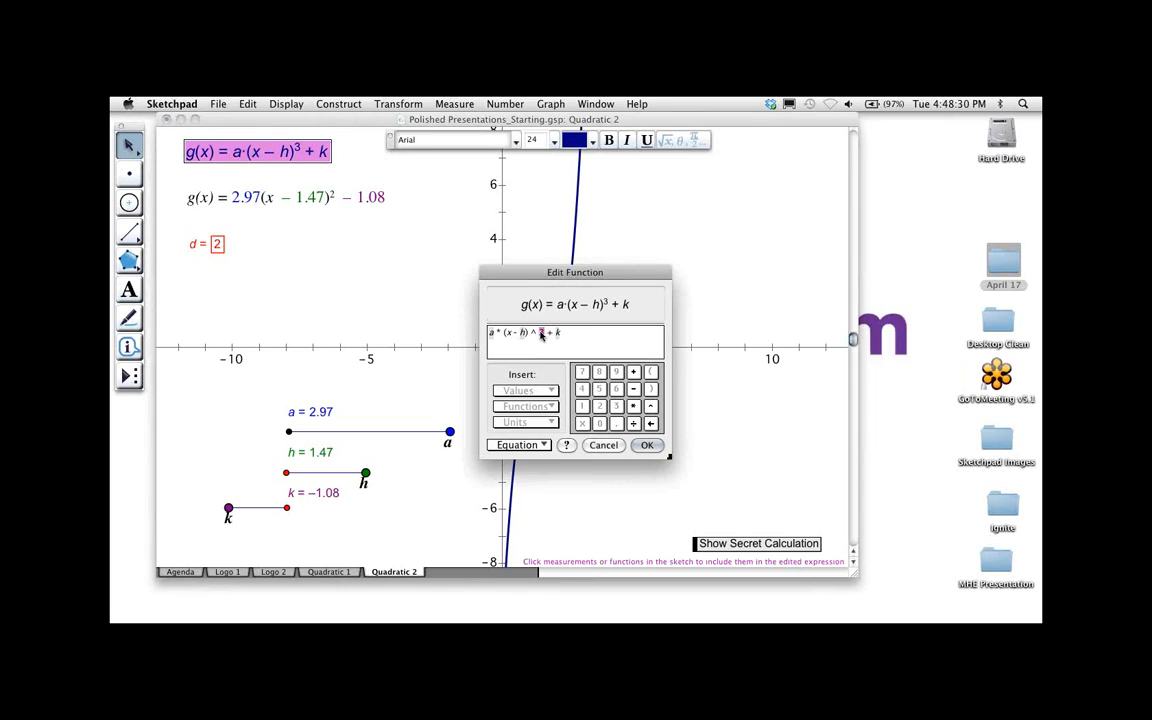
{"action": "left_click", "coordinate": [207, 249]}
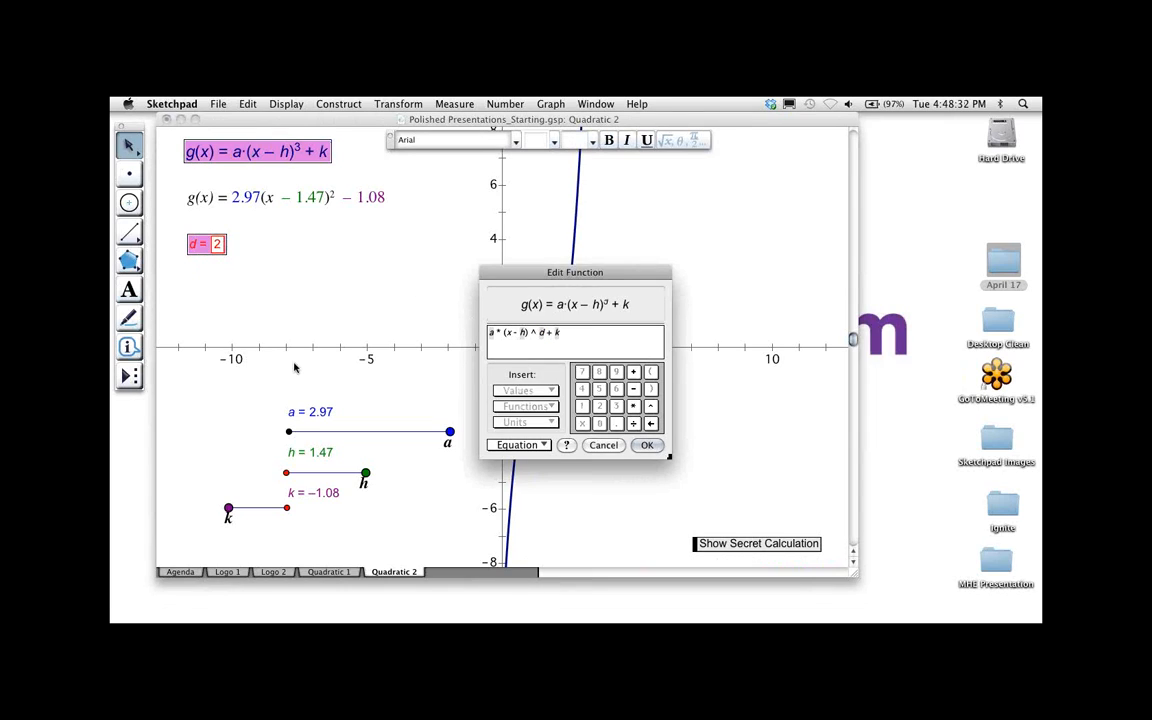
{"action": "left_click", "coordinate": [647, 445]}
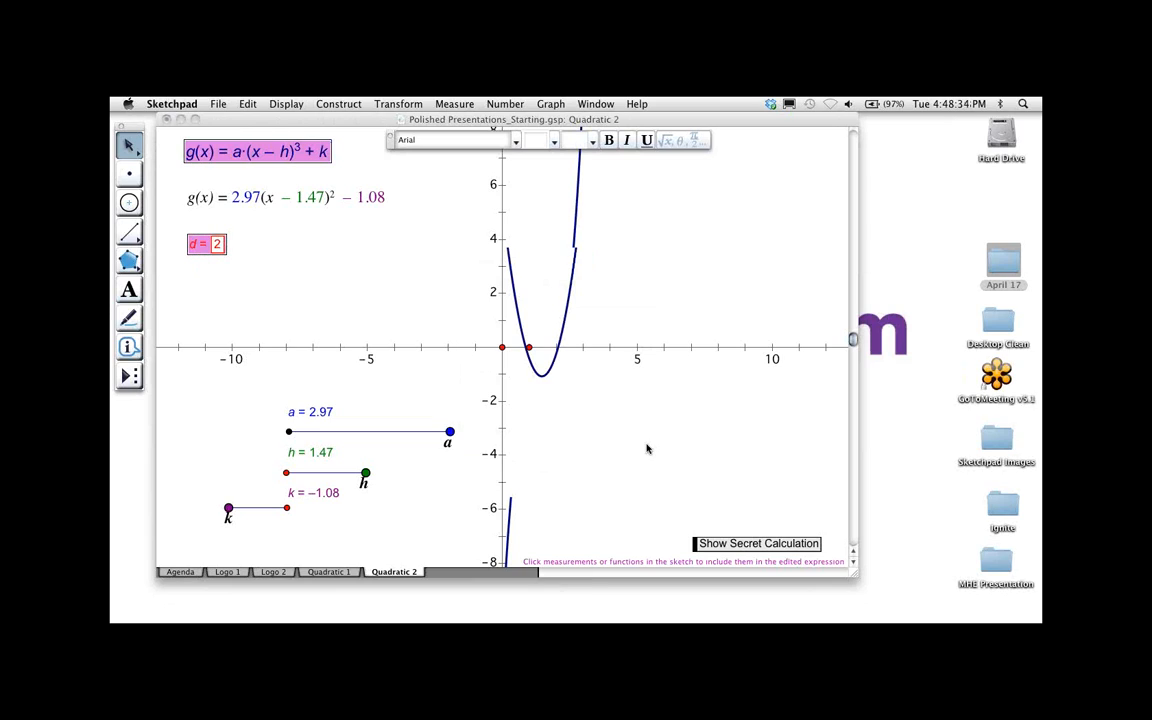
{"action": "left_click", "coordinate": [260, 236]}
Replace the exponent 2 in the g(x) caption with the linked value of parameter d and color it red
{"action": "left_click", "coordinate": [130, 290]}
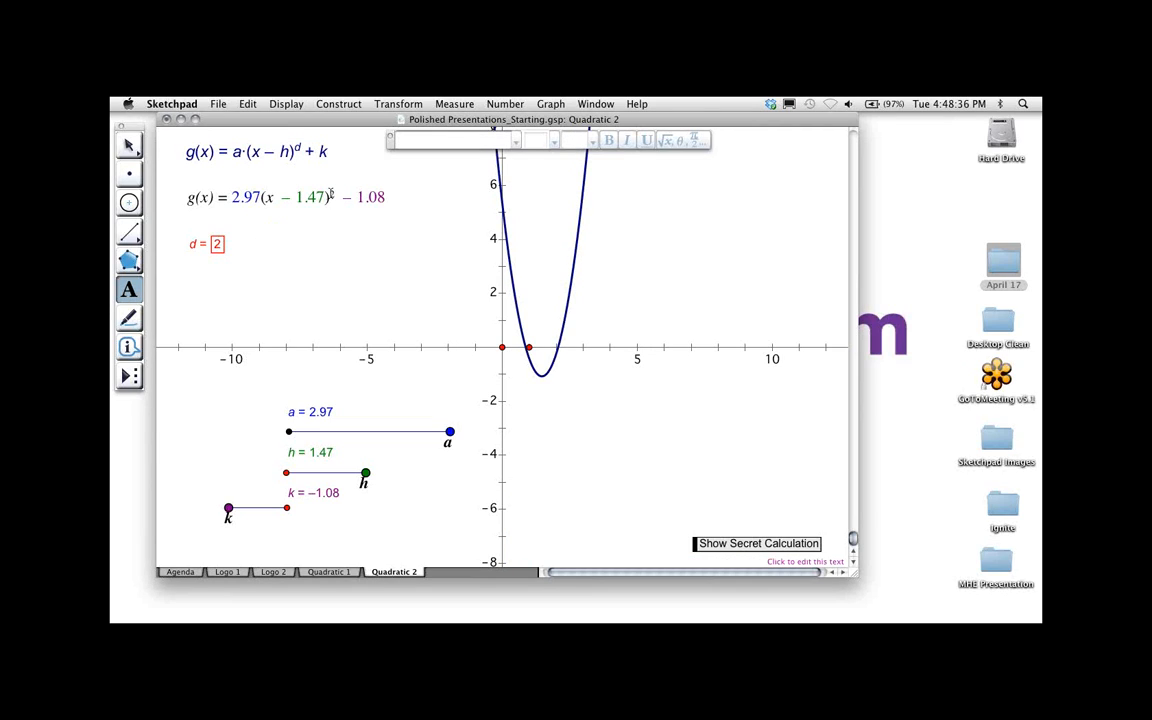
{"action": "left_click", "coordinate": [339, 197]}
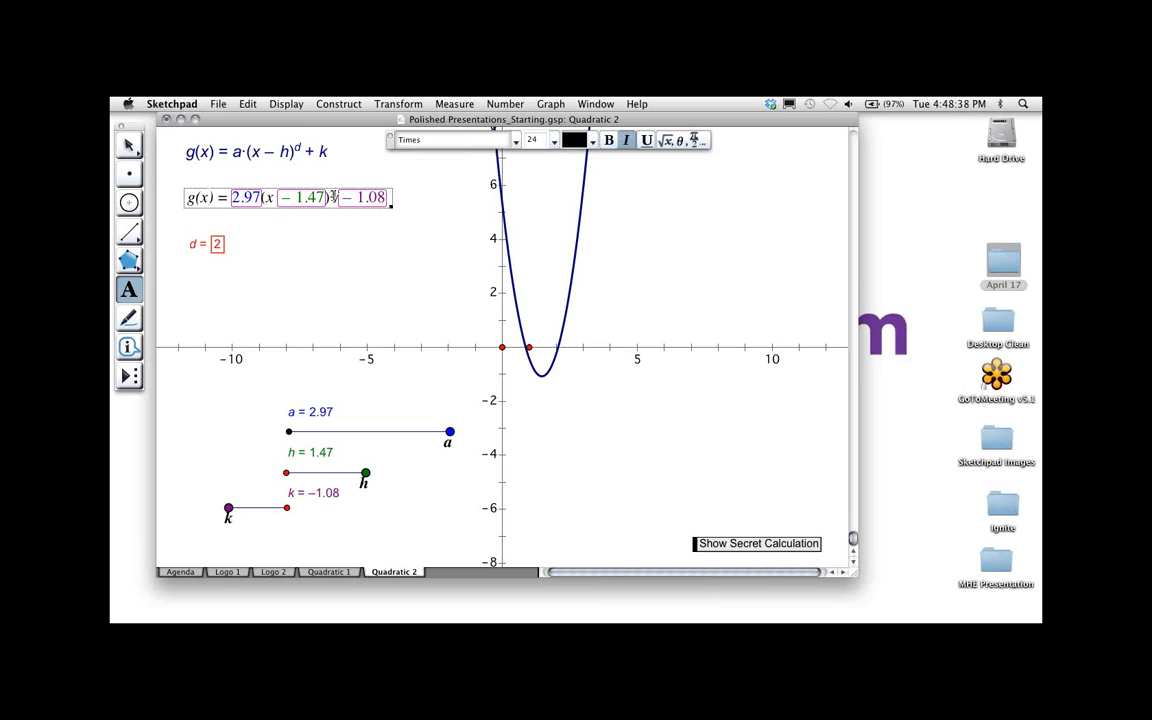
{"action": "left_click", "coordinate": [217, 247]}
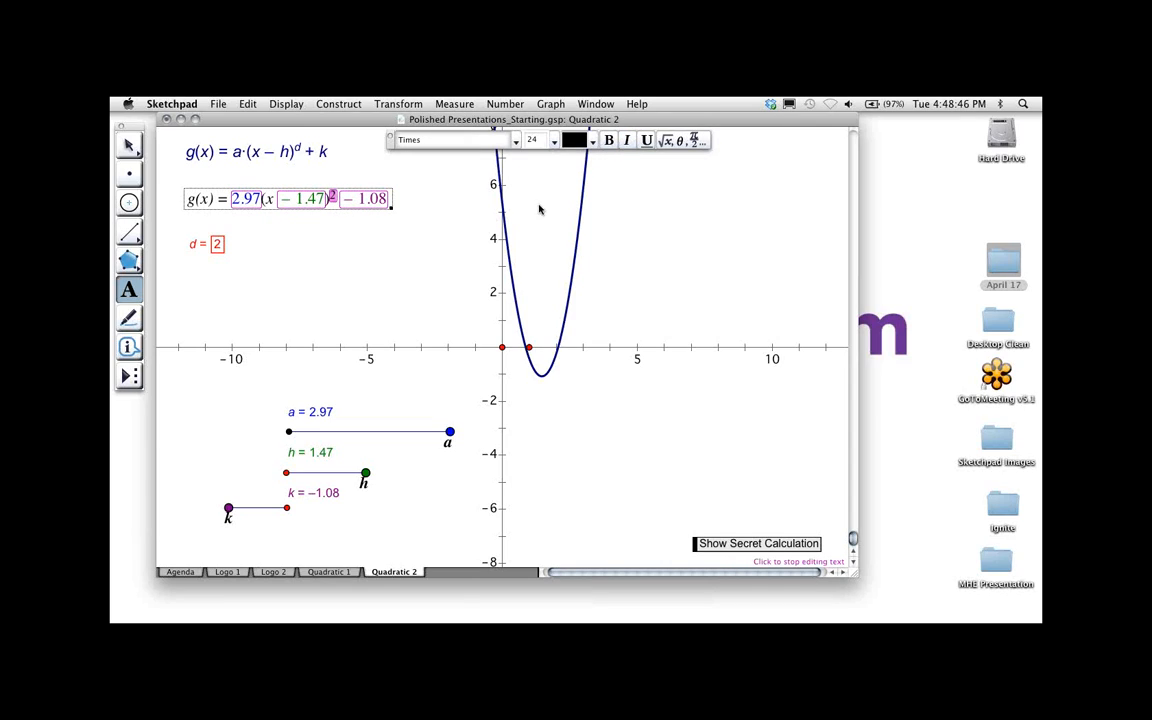
{"action": "left_click", "coordinate": [590, 141]}
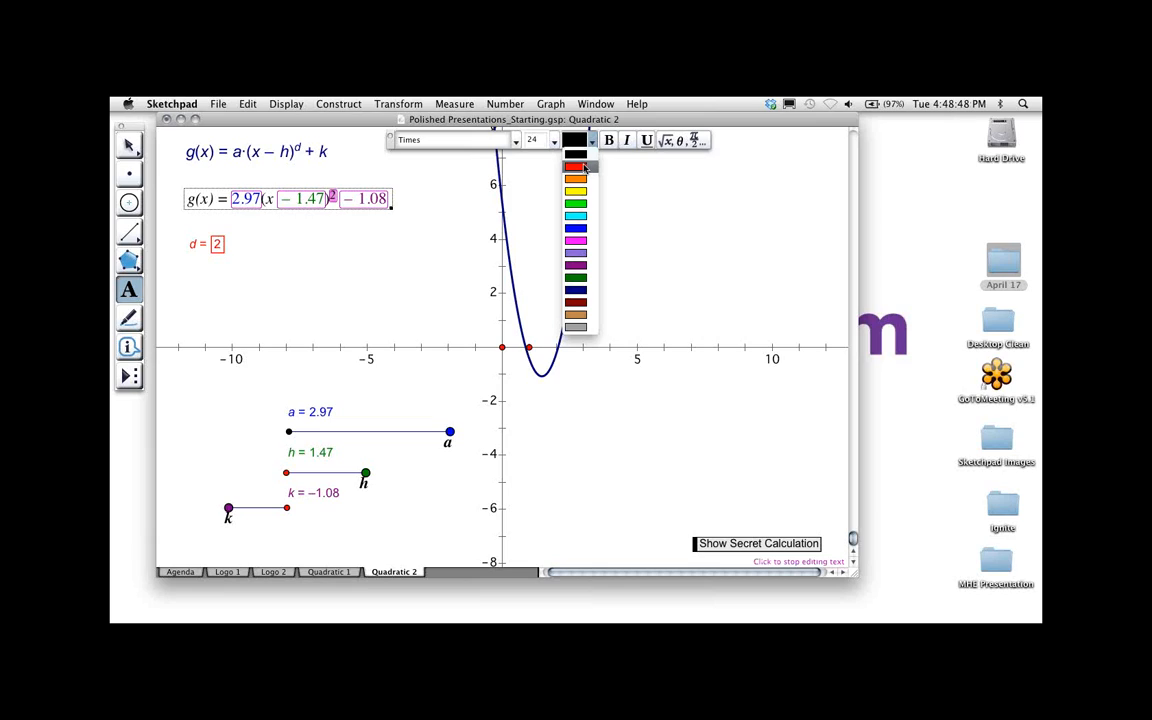
{"action": "left_click", "coordinate": [584, 167]}
{"action": "left_click", "coordinate": [360, 287]}
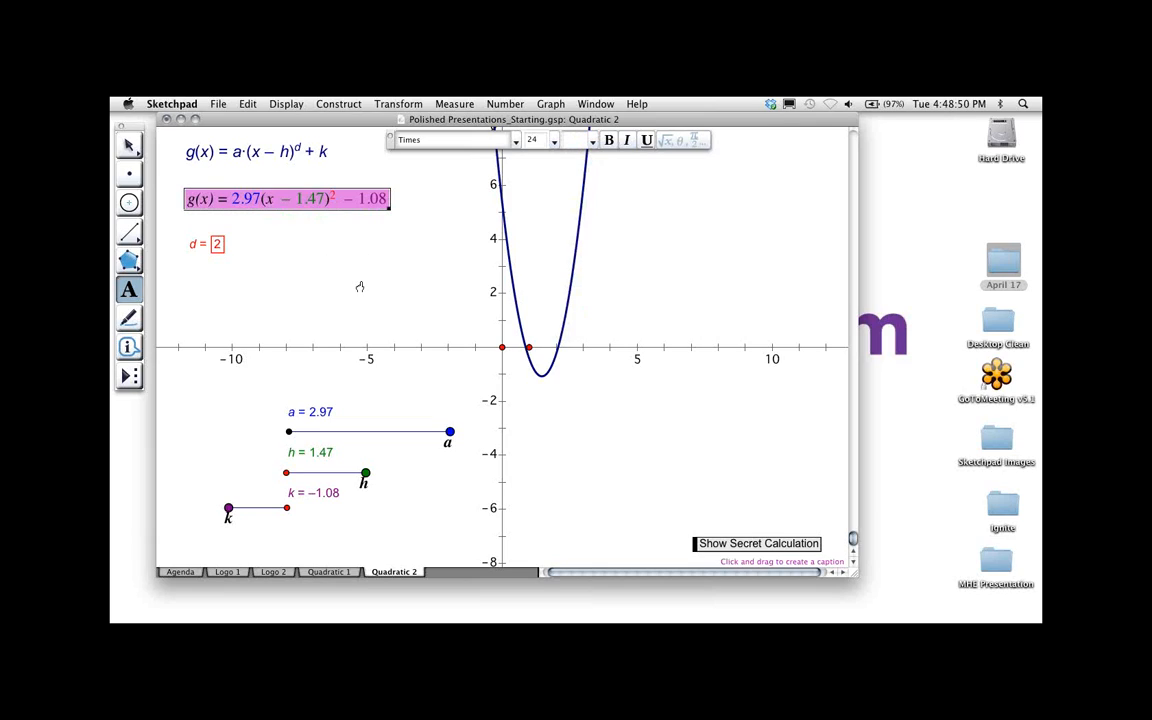
{"action": "key", "text": "Escape"}
{"action": "key", "text": "Escape"}
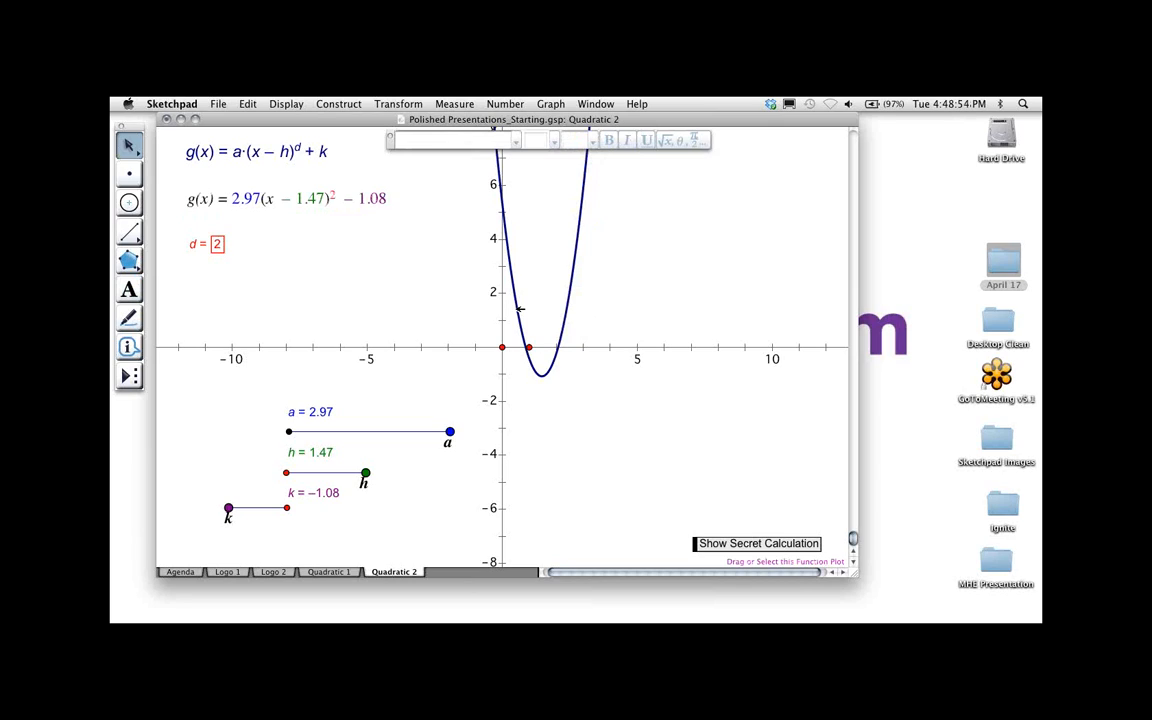
Test the linked exponent by stepping parameter d up to 5 in 1-unit increments
{"action": "left_click", "coordinate": [205, 244]}
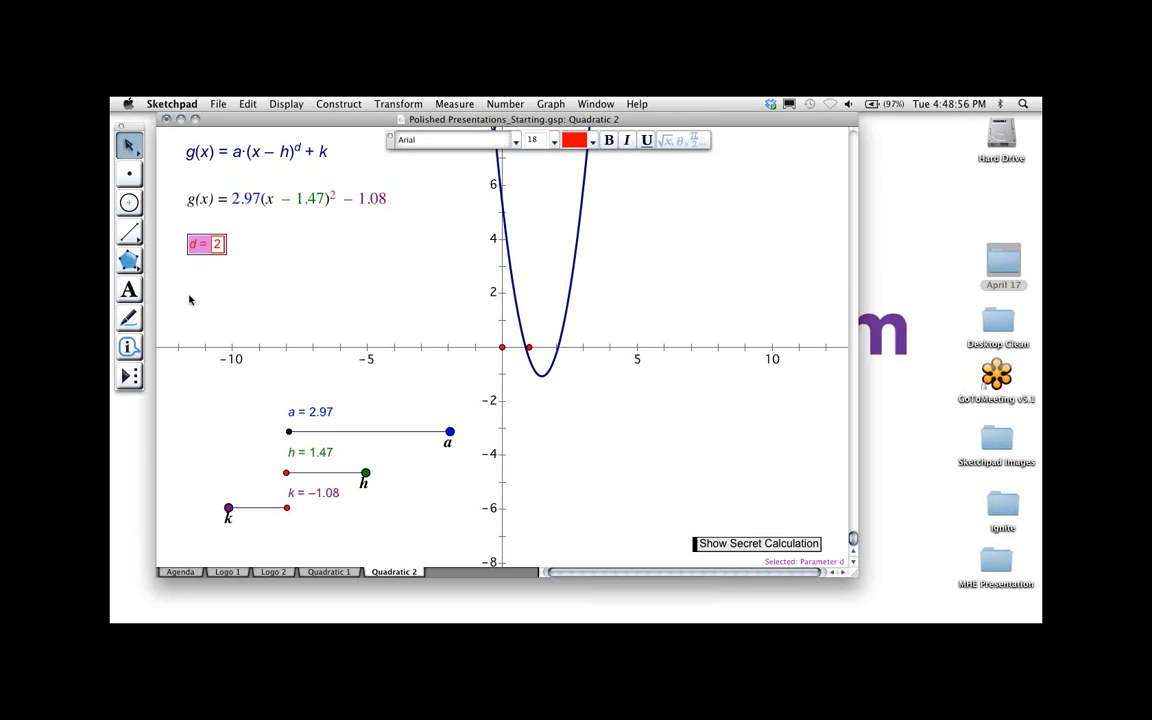
{"action": "key", "text": "plus"}
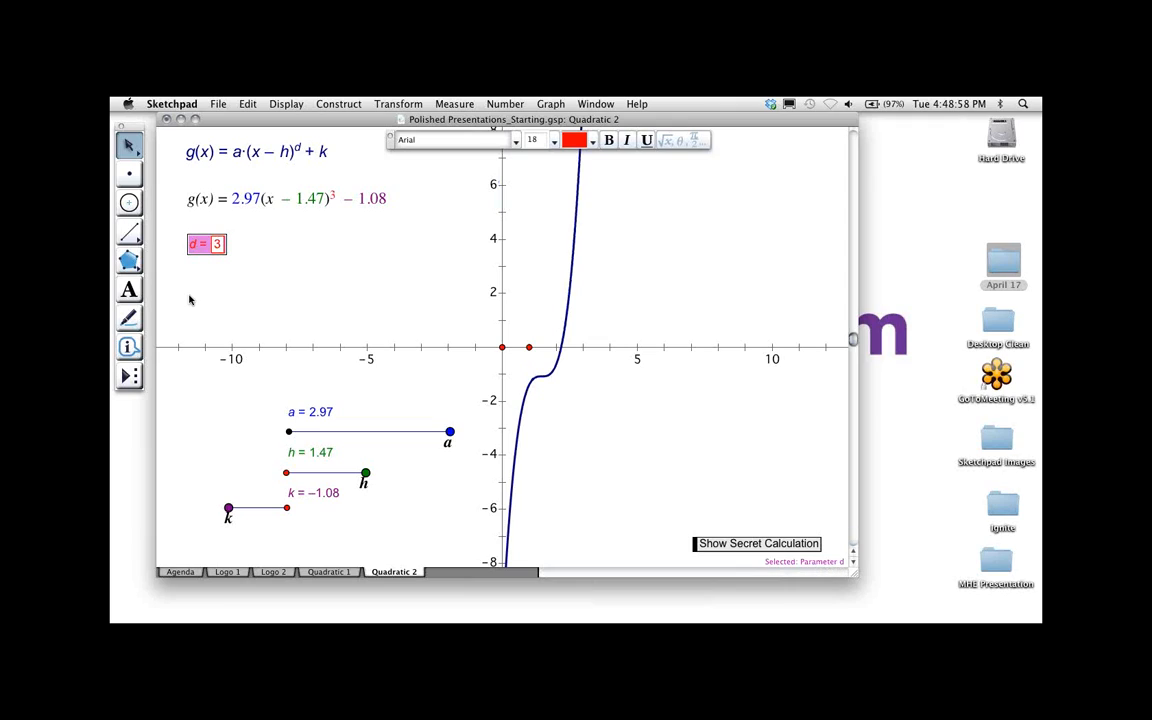
{"action": "key", "text": "plus"}
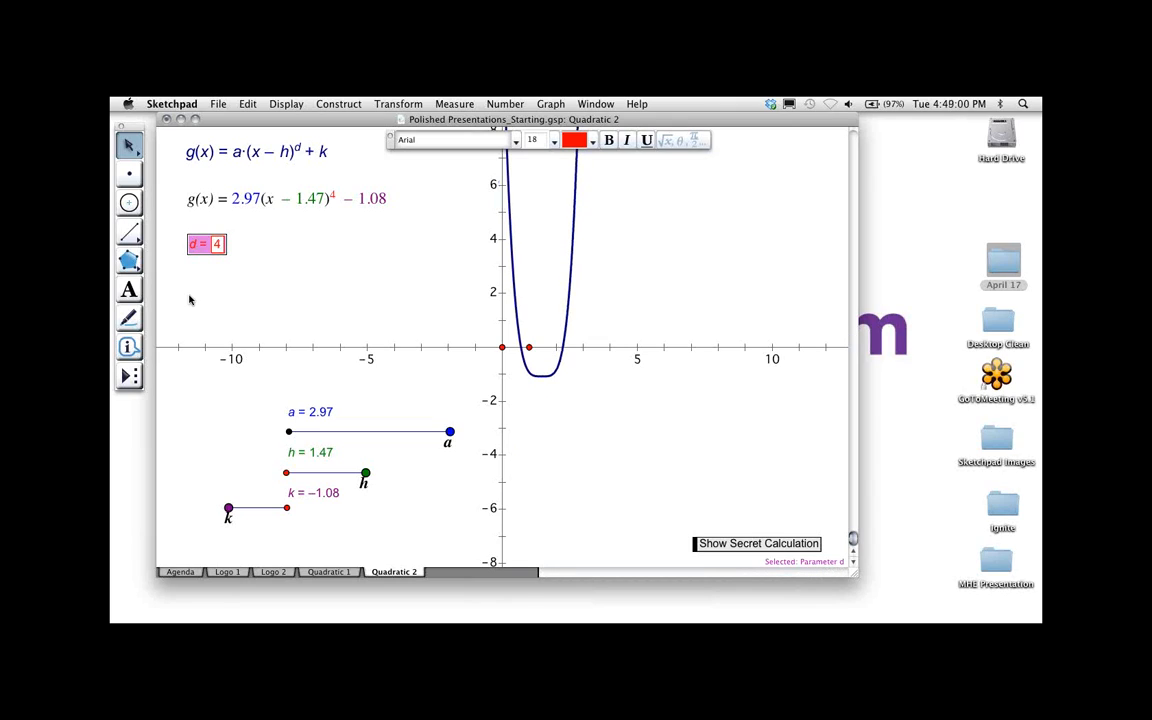
{"action": "key", "text": "plus"}
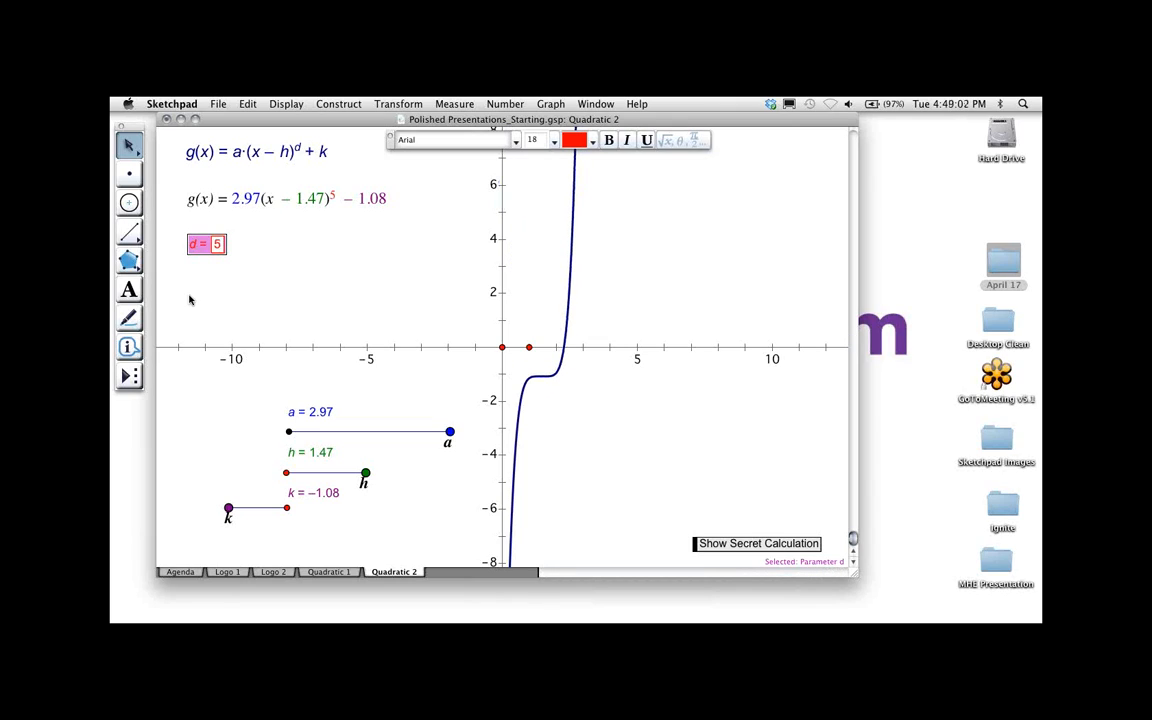
Adjust the a slider to about 1.72 and the k slider to about −0.92
{"action": "left_click", "coordinate": [431, 420]}
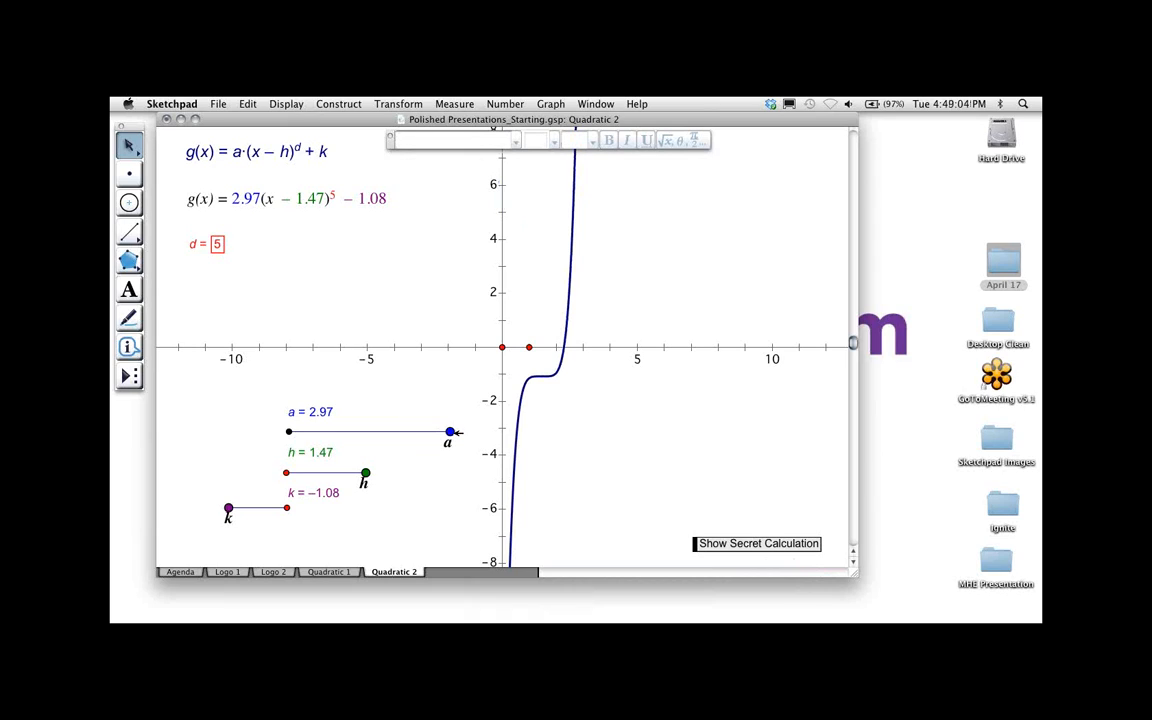
{"action": "left_click_drag", "start_coordinate": [449, 431], "coordinate": [365, 473]}
{"action": "mouse_move", "coordinate": [229, 508]}
{"action": "left_mouse_down"}
{"action": "mouse_move", "coordinate": [401, 509]}
{"action": "mouse_move", "coordinate": [236, 508]}
{"action": "left_mouse_up"}
Step parameter d down one unit at a time to −1 to test lower exponents on the graph
{"action": "left_click", "coordinate": [197, 244]}
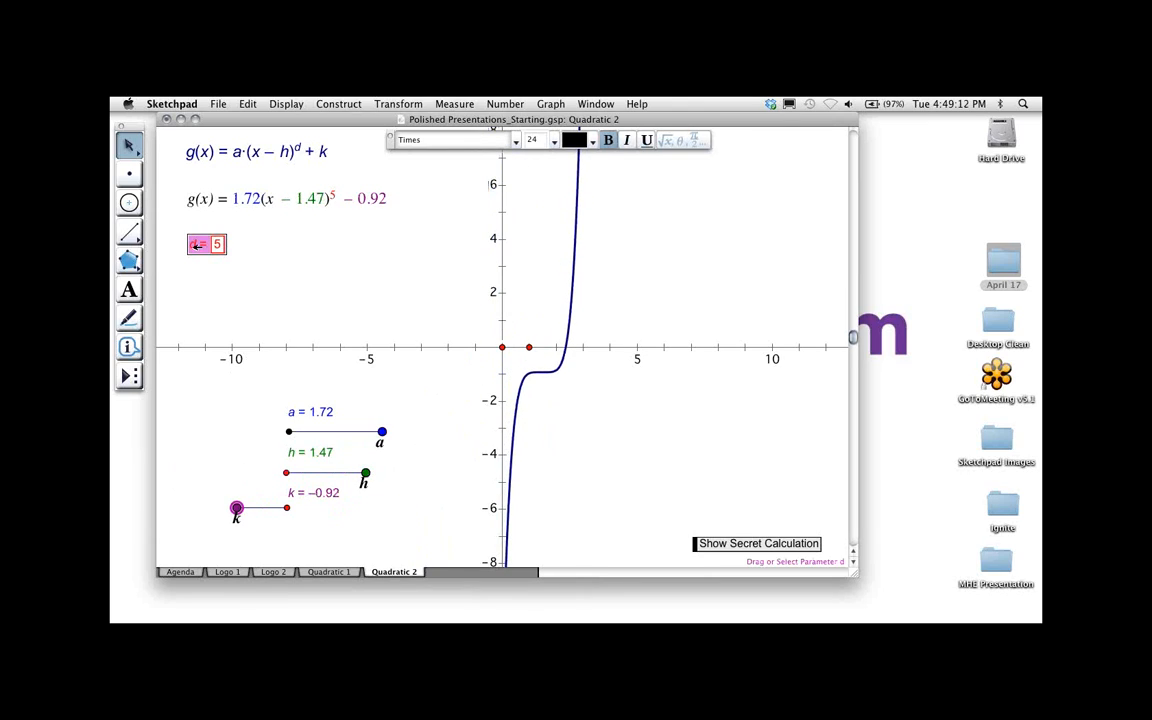
{"action": "key", "text": "minus"}
{"action": "key", "text": "minus"}
{"action": "key", "text": "minus"}
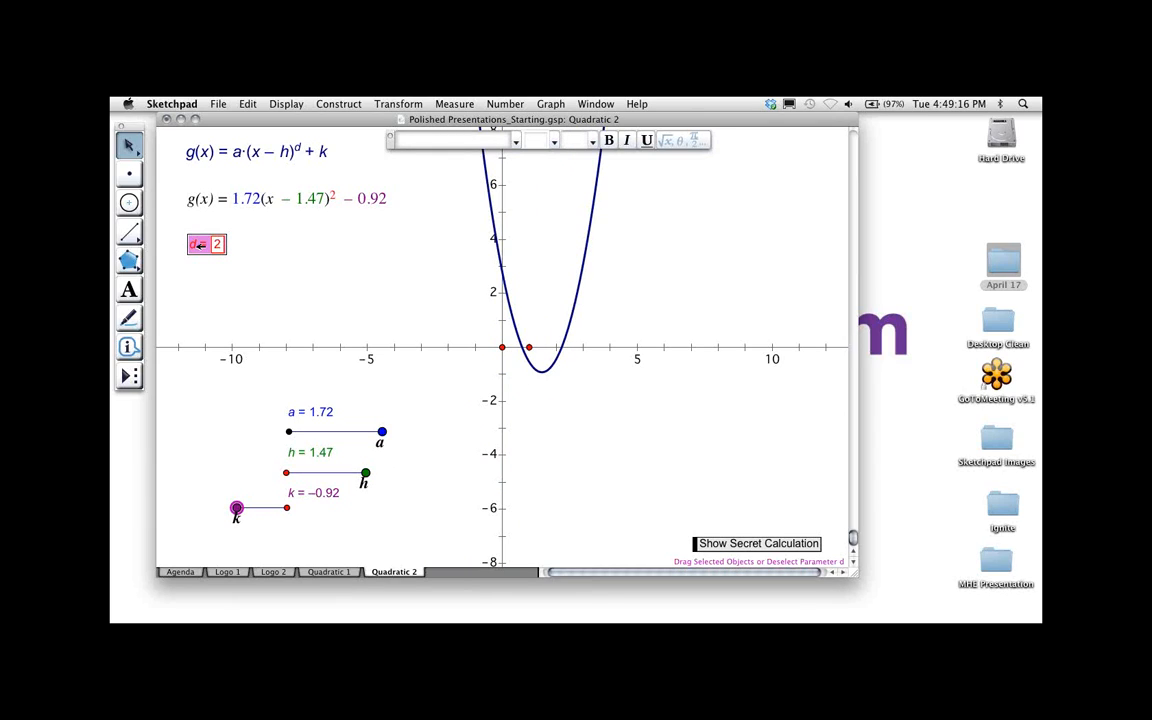
{"action": "key", "text": "minus"}
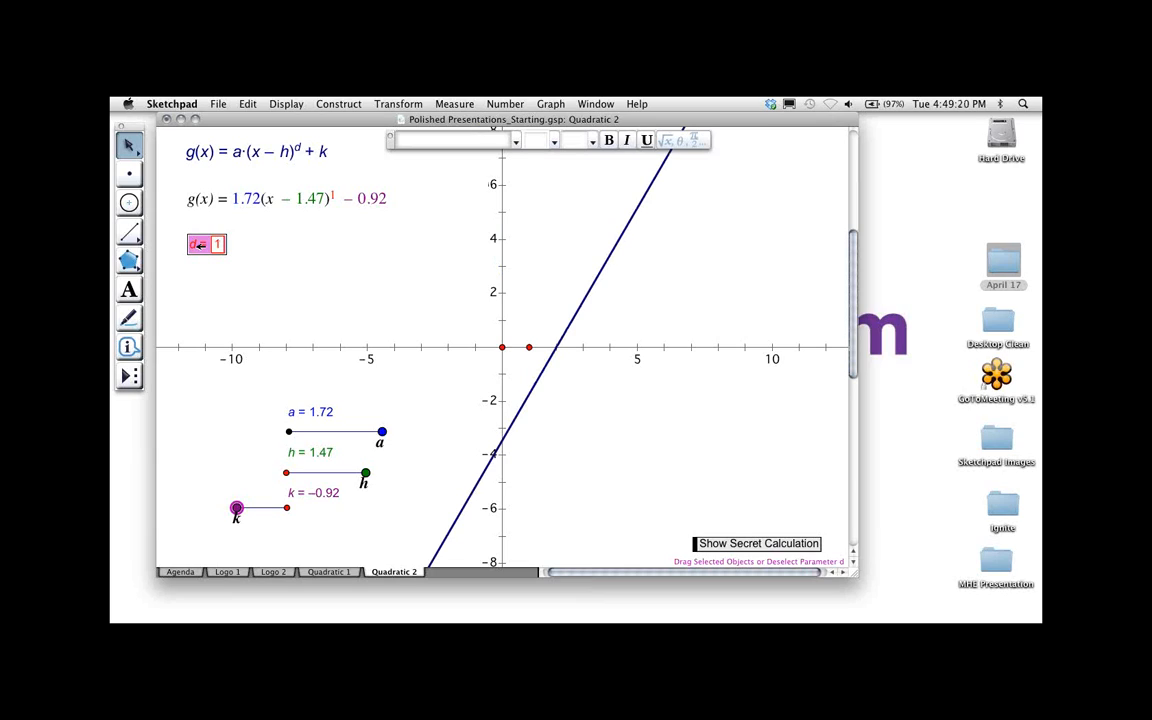
{"action": "key", "text": "minus"}
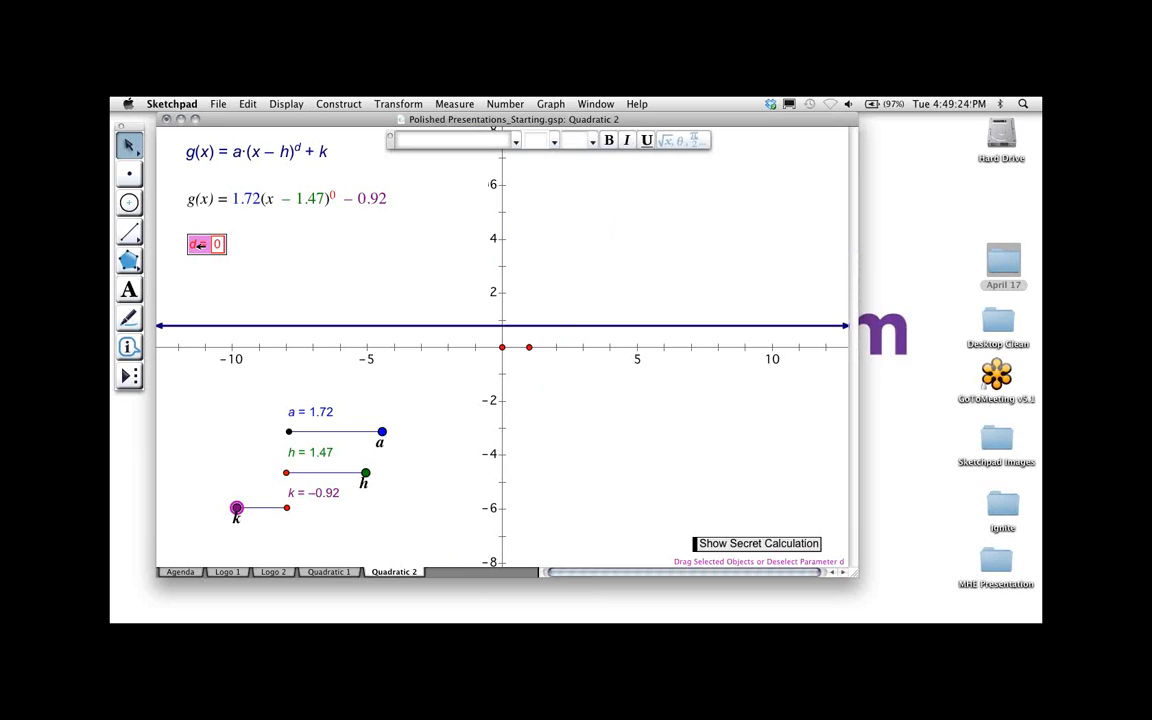
{"action": "key", "text": "minus"}
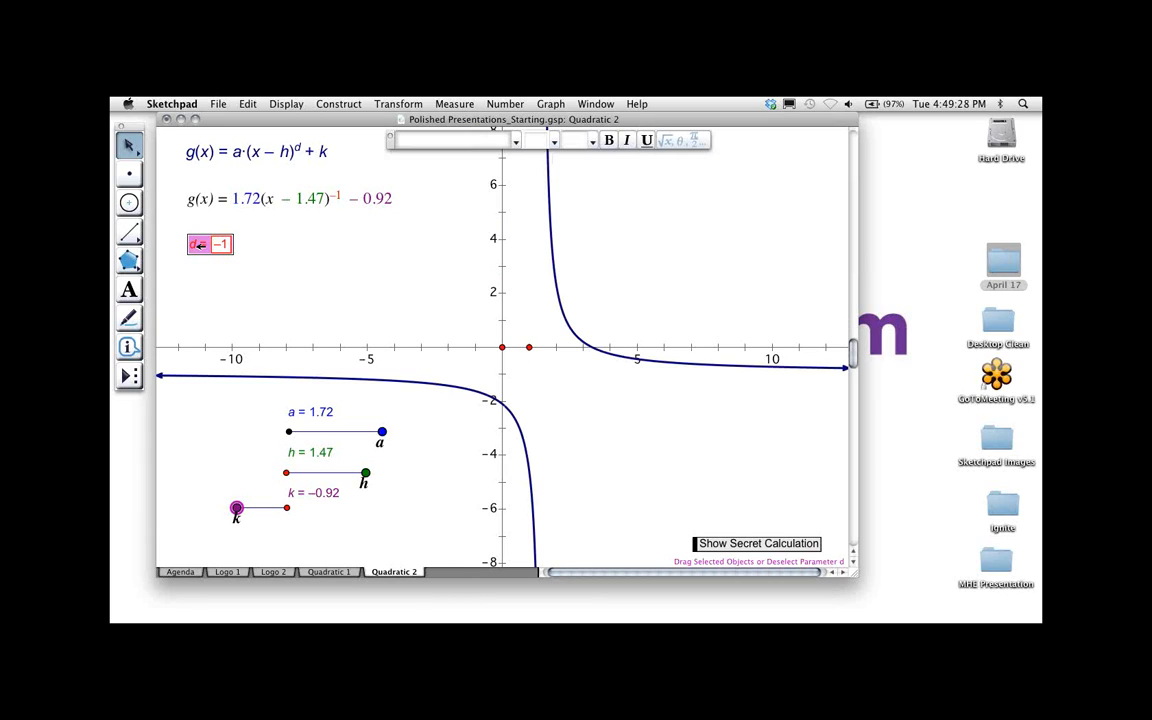
Adjust the sliders to about 1.86 for a, 2.13 for h and −0.76 for k
{"action": "left_click", "coordinate": [417, 390]}
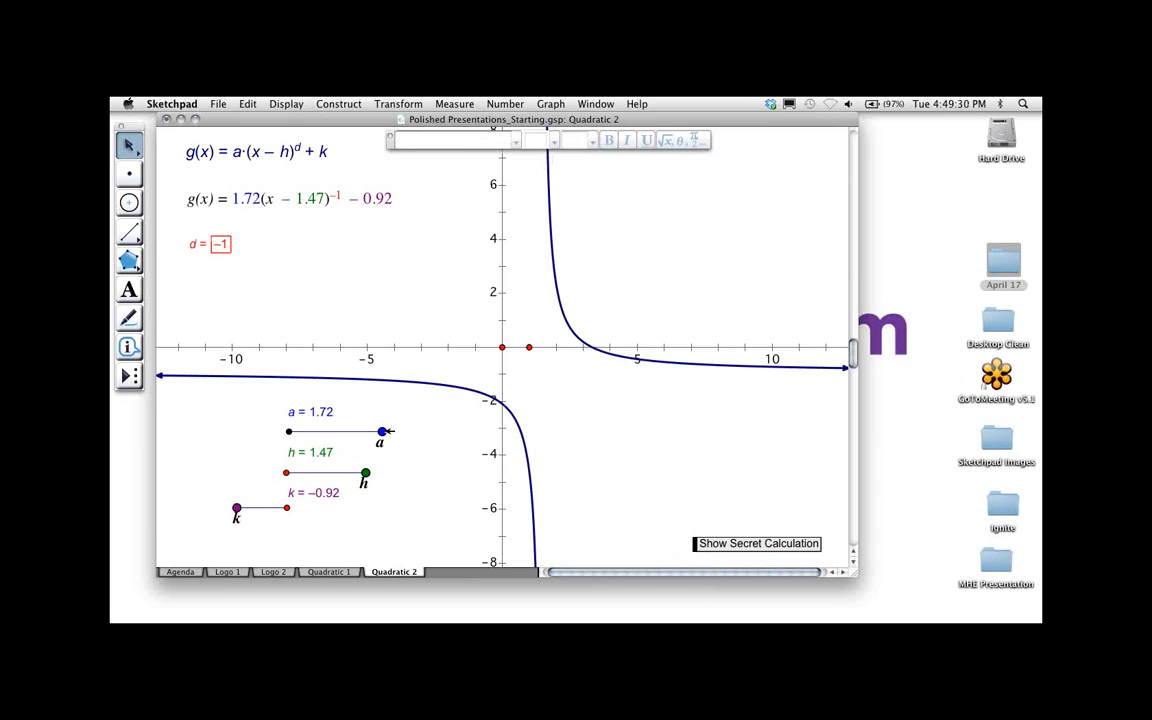
{"action": "left_click_drag", "start_coordinate": [382, 432], "coordinate": [401, 473]}
{"action": "left_click", "coordinate": [365, 473]}
{"action": "left_click", "coordinate": [237, 507]}
{"action": "mouse_move", "coordinate": [237, 507]}
{"action": "left_mouse_down"}
{"action": "mouse_move", "coordinate": [413, 508]}
{"action": "mouse_move", "coordinate": [245, 508]}
{"action": "left_mouse_up"}
{"action": "left_click", "coordinate": [286, 237]}
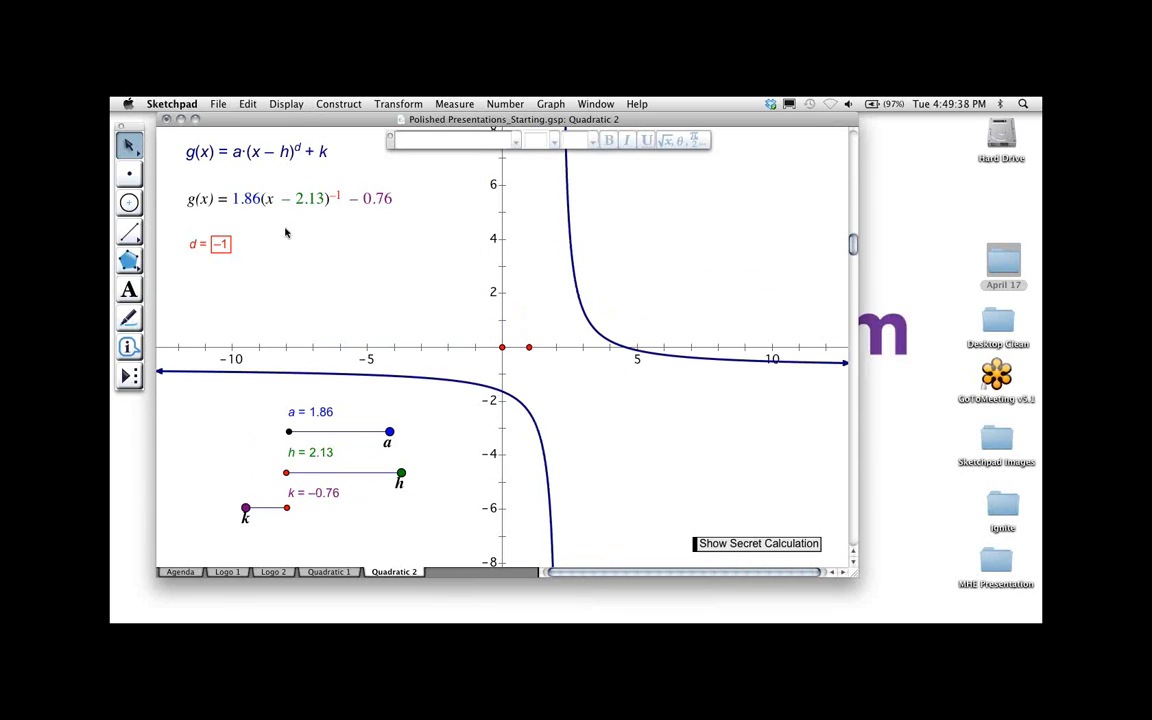
Raise parameter d one unit at a time to 20 to test high exponents in the graph and caption
{"action": "double_click", "coordinate": [221, 243]}
{"action": "key", "text": "Return"}
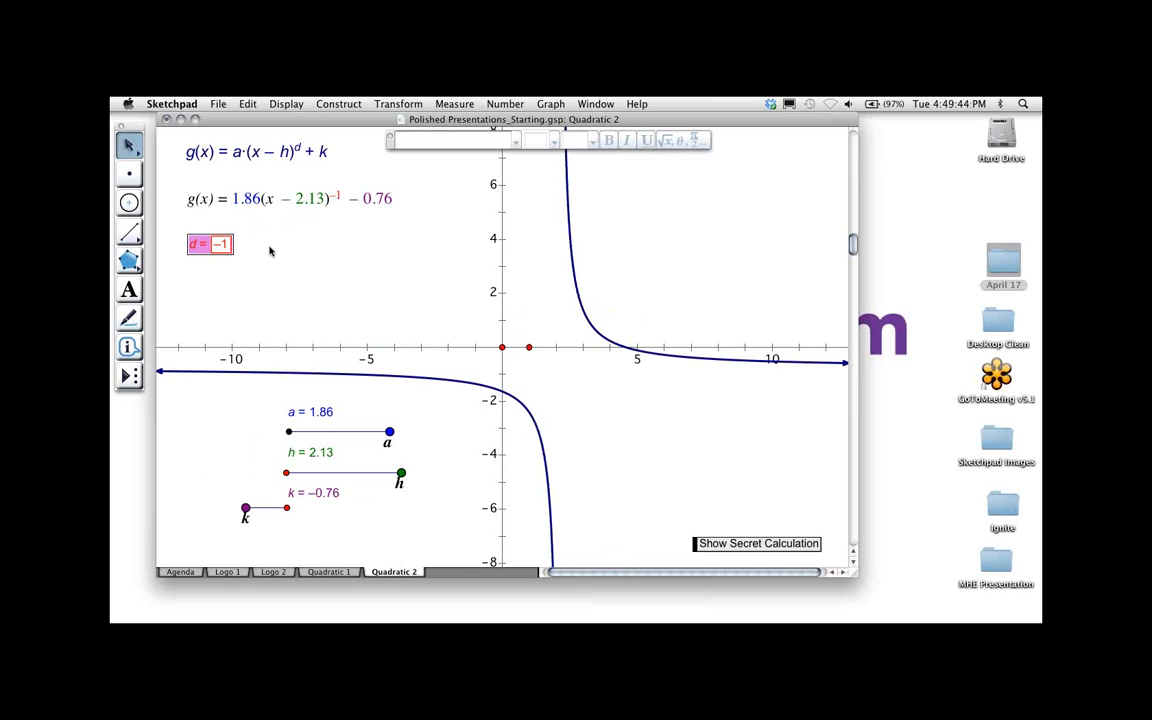
{"action": "left_click", "coordinate": [269, 251]}
{"action": "key", "text": "plus"}
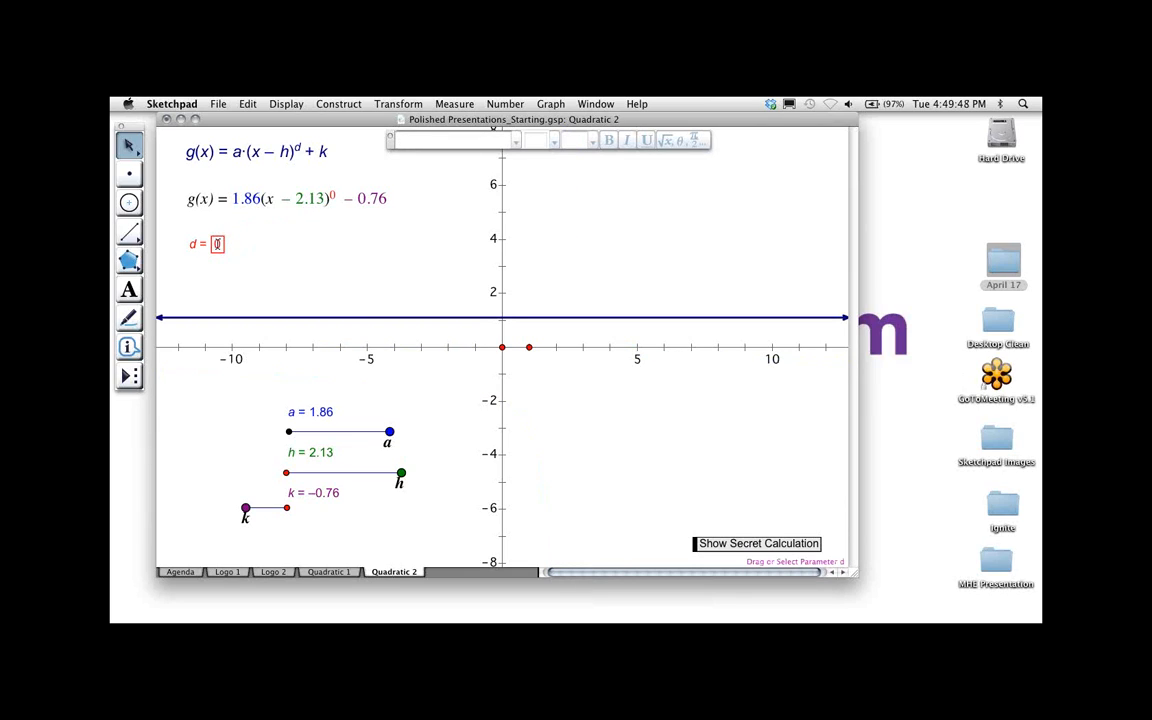
{"action": "key", "text": "plus"}
{"action": "key", "text": "plus"}
{"action": "key", "text": "plus"}
{"action": "key", "text": "plus"}
{"action": "key", "text": "plus"}
{"action": "key", "text": "plus"}
{"action": "key", "text": "plus"}
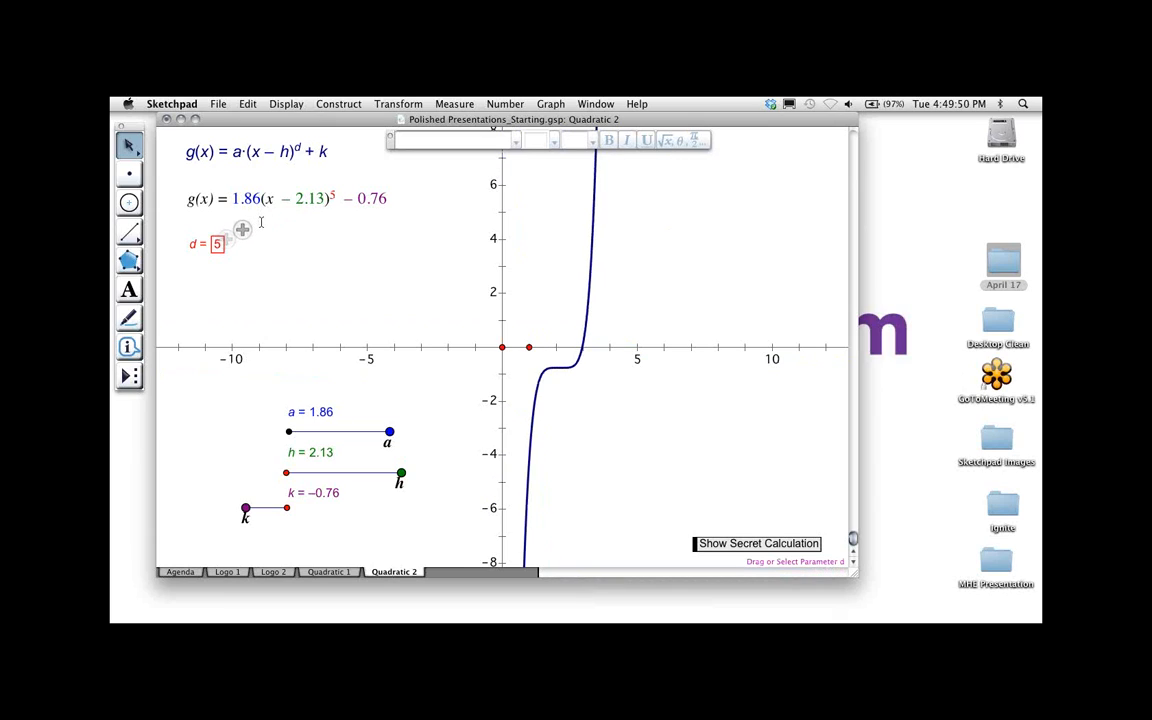
{"action": "key", "text": "plus"}
{"action": "key", "text": "plus"}
{"action": "key", "text": "plus"}
{"action": "key", "text": "plus"}
{"action": "key", "text": "plus"}
{"action": "key", "text": "plus"}
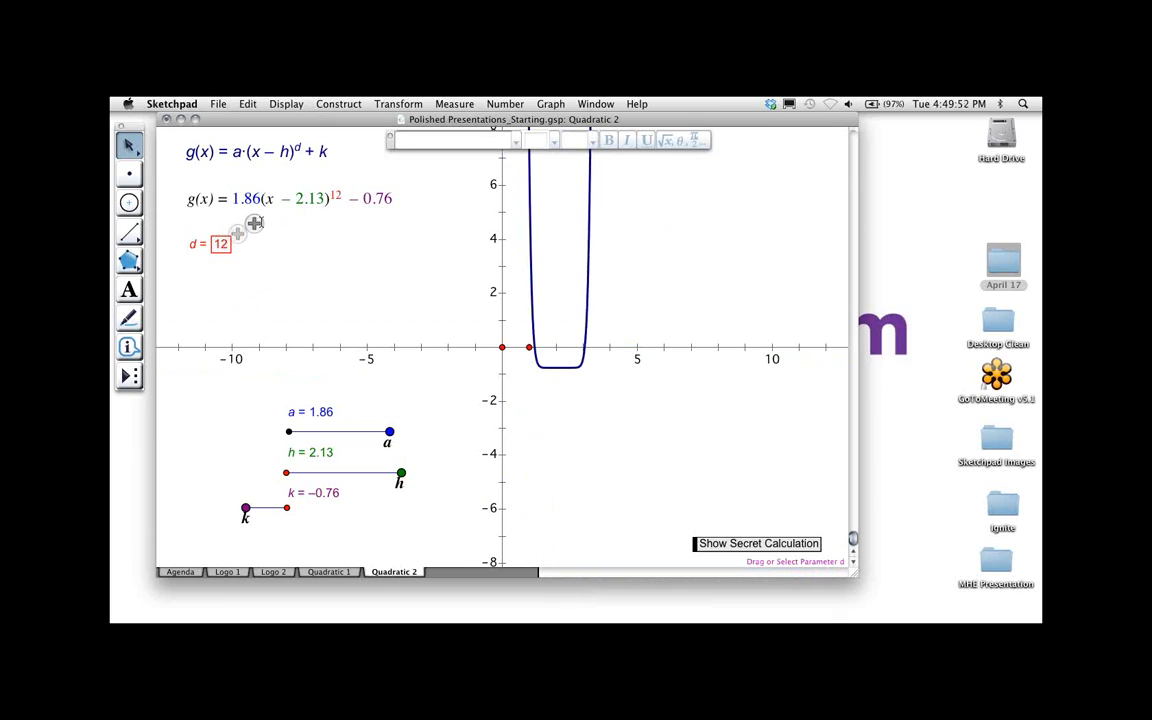
{"action": "key", "text": "plus"}
{"action": "key", "text": "plus"}
{"action": "key", "text": "plus"}
{"action": "key", "text": "plus"}
{"action": "key", "text": "plus"}
{"action": "key", "text": "plus"}
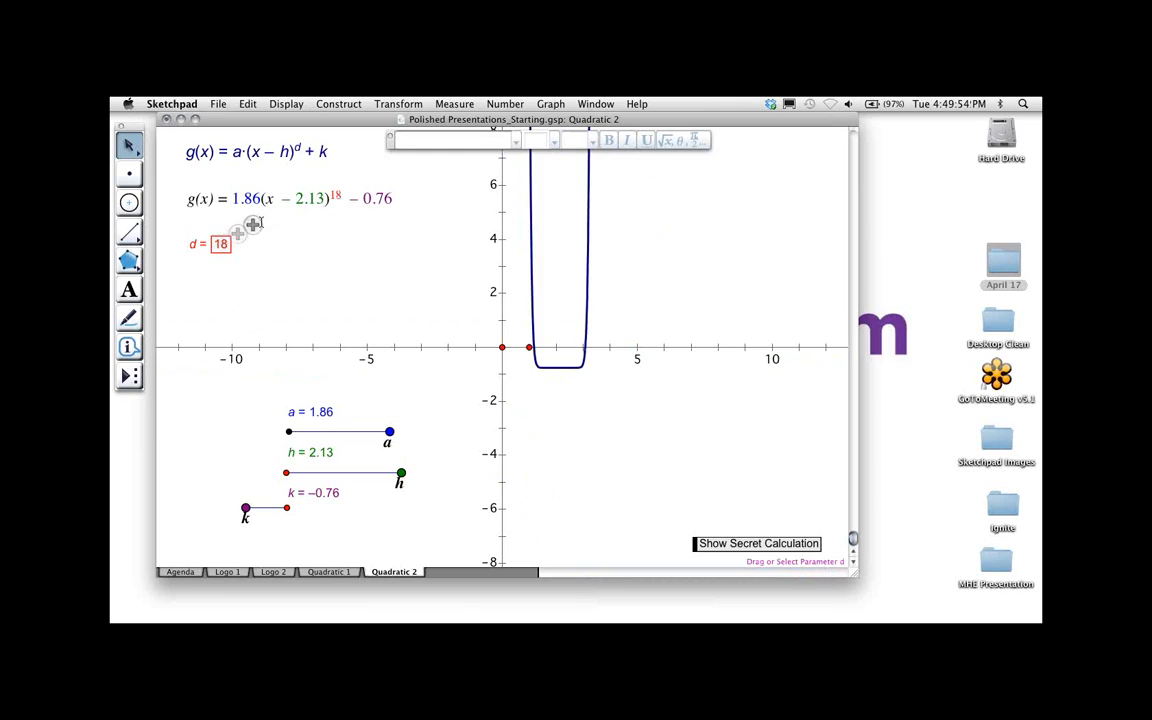
{"action": "key", "text": "plus"}
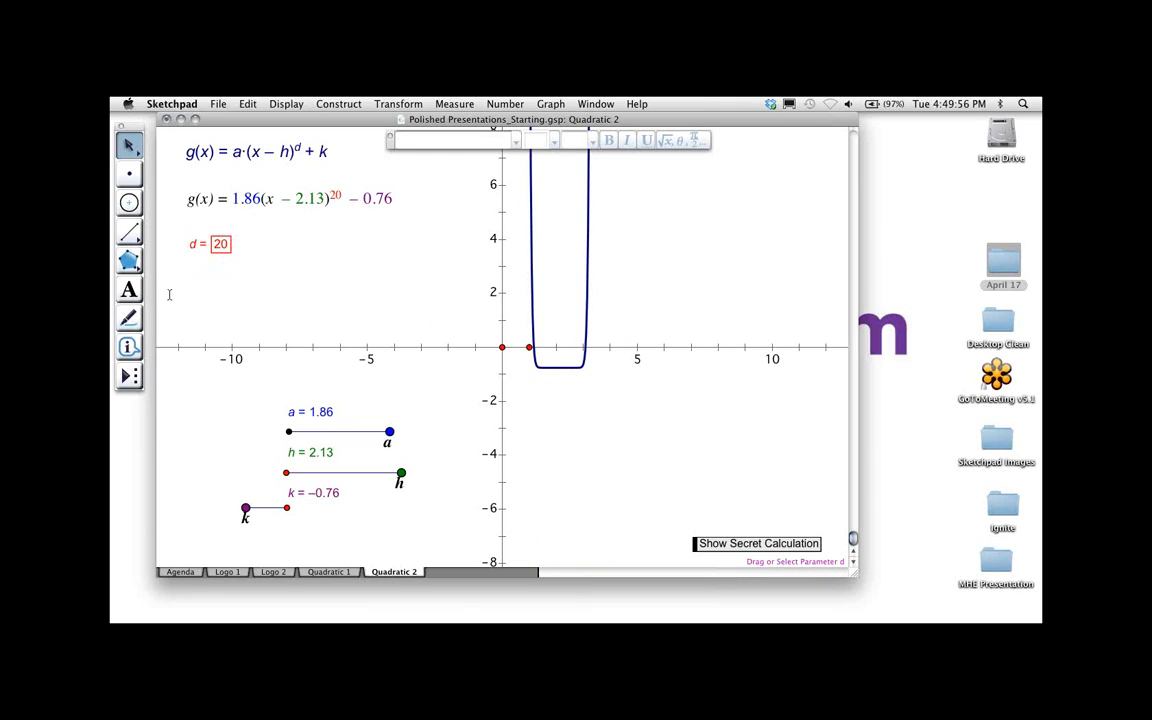
Lower parameter d one unit at a time from 20 to −1 and raise it back to 0
{"action": "key", "text": "minus"}
{"action": "key", "text": "minus"}
{"action": "key", "text": "minus"}
{"action": "key", "text": "minus"}
{"action": "key", "text": "minus"}
{"action": "key", "text": "minus"}
{"action": "key", "text": "minus"}
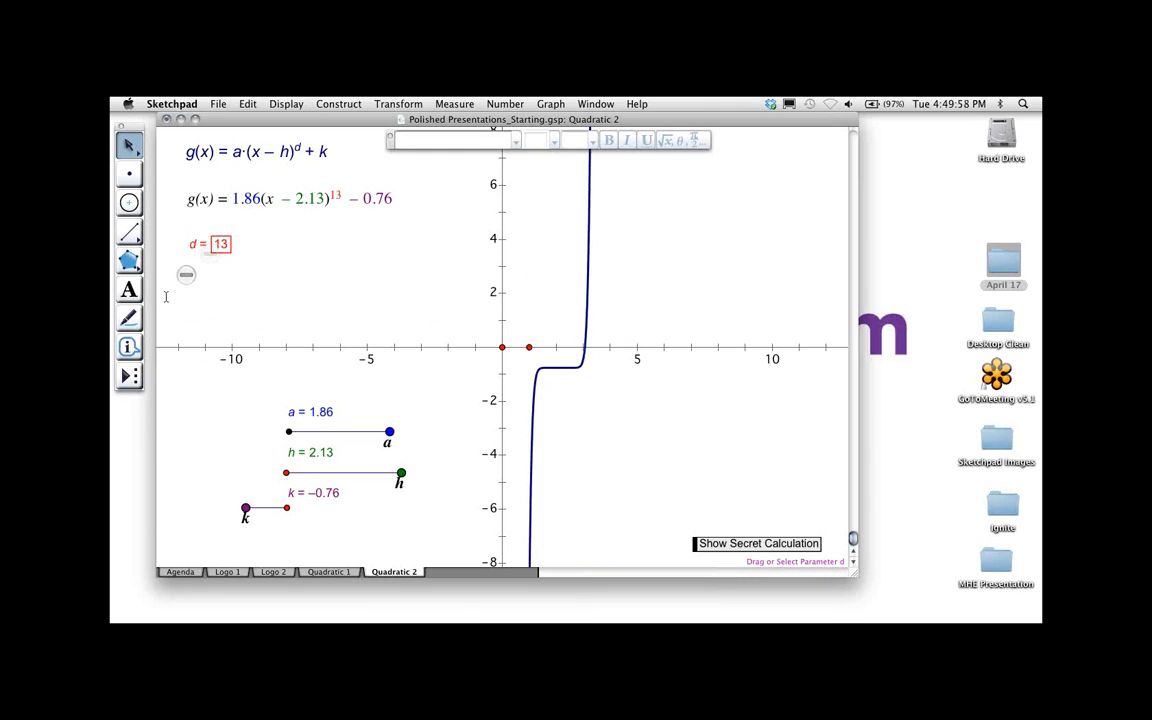
{"action": "key", "text": "minus"}
{"action": "key", "text": "minus"}
{"action": "key", "text": "minus"}
{"action": "key", "text": "minus"}
{"action": "key", "text": "minus"}
{"action": "key", "text": "minus"}
{"action": "key", "text": "minus"}
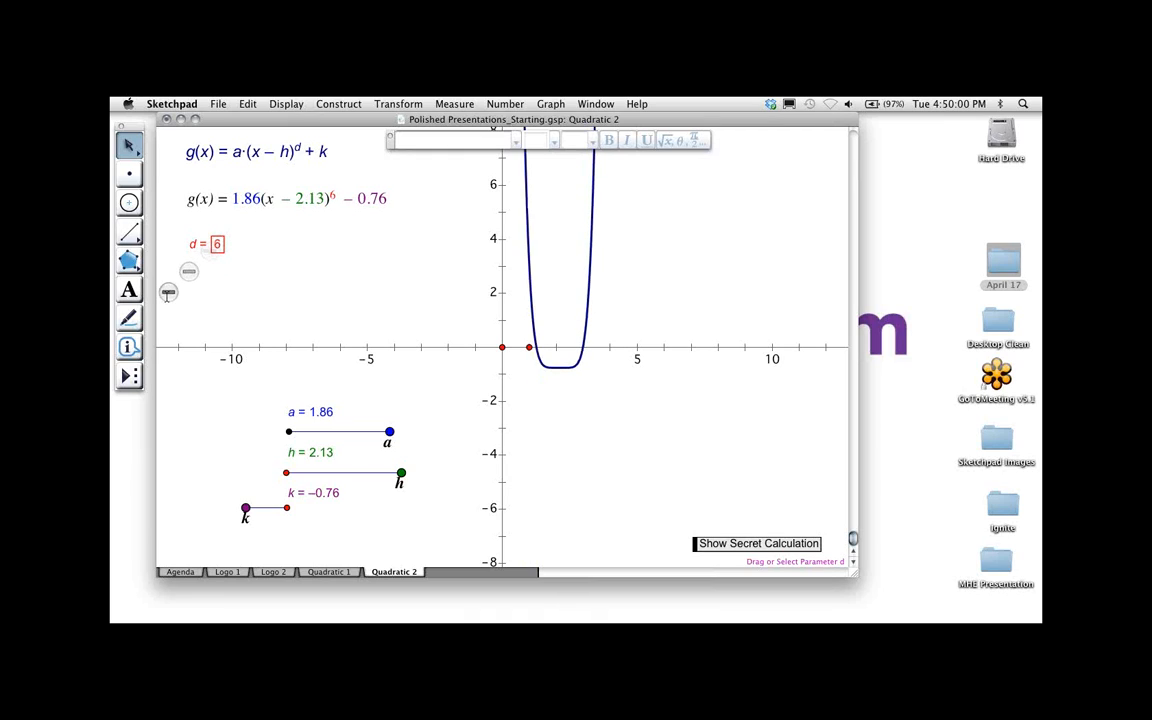
{"action": "key", "text": "minus"}
{"action": "key", "text": "minus"}
{"action": "key", "text": "minus"}
{"action": "key", "text": "minus"}
{"action": "key", "text": "minus"}
{"action": "key", "text": "minus"}
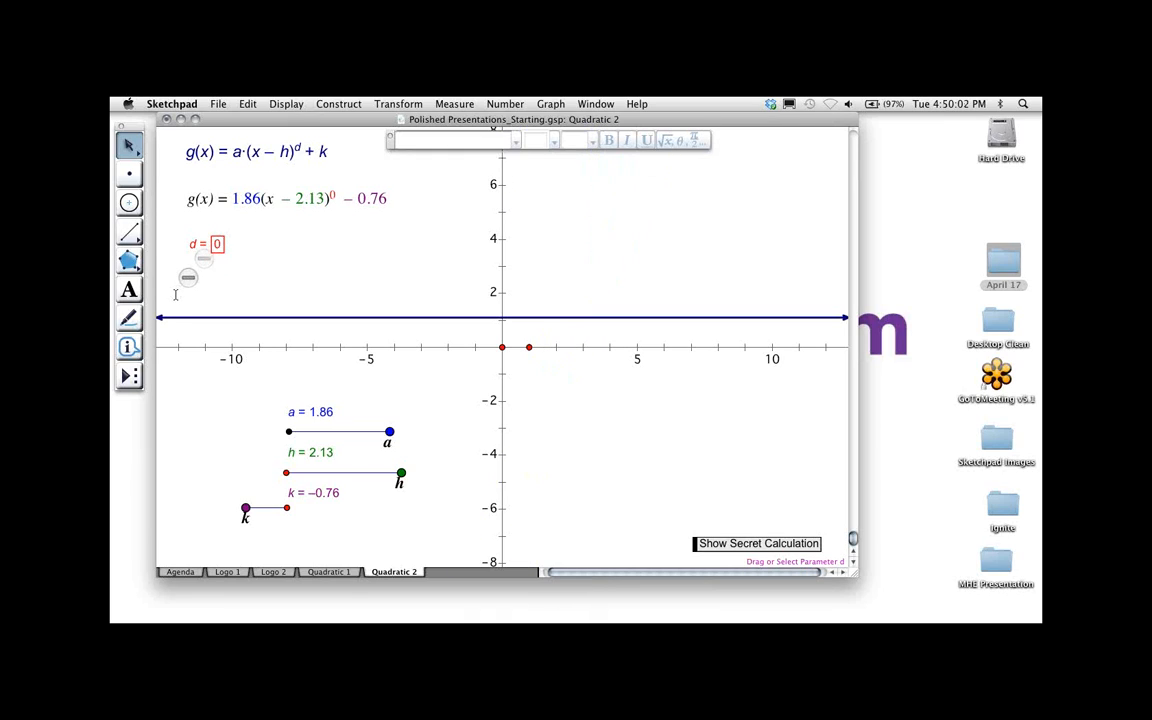
{"action": "key", "text": "minus"}
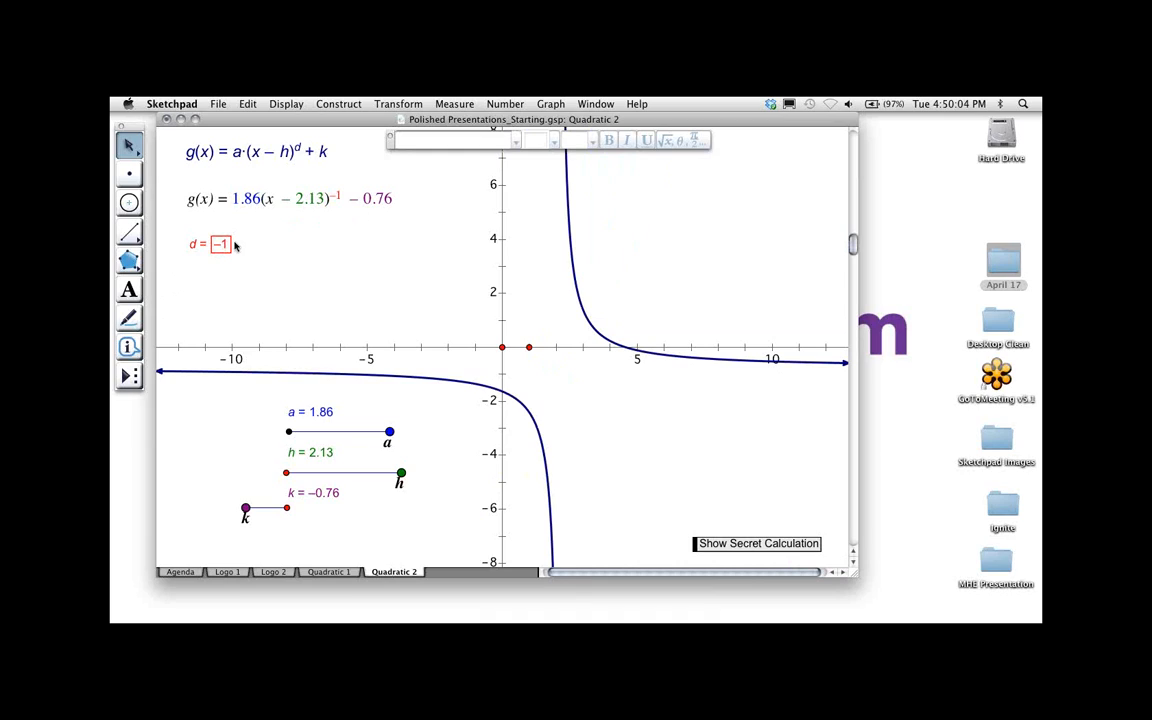
{"action": "key", "text": "plus"}
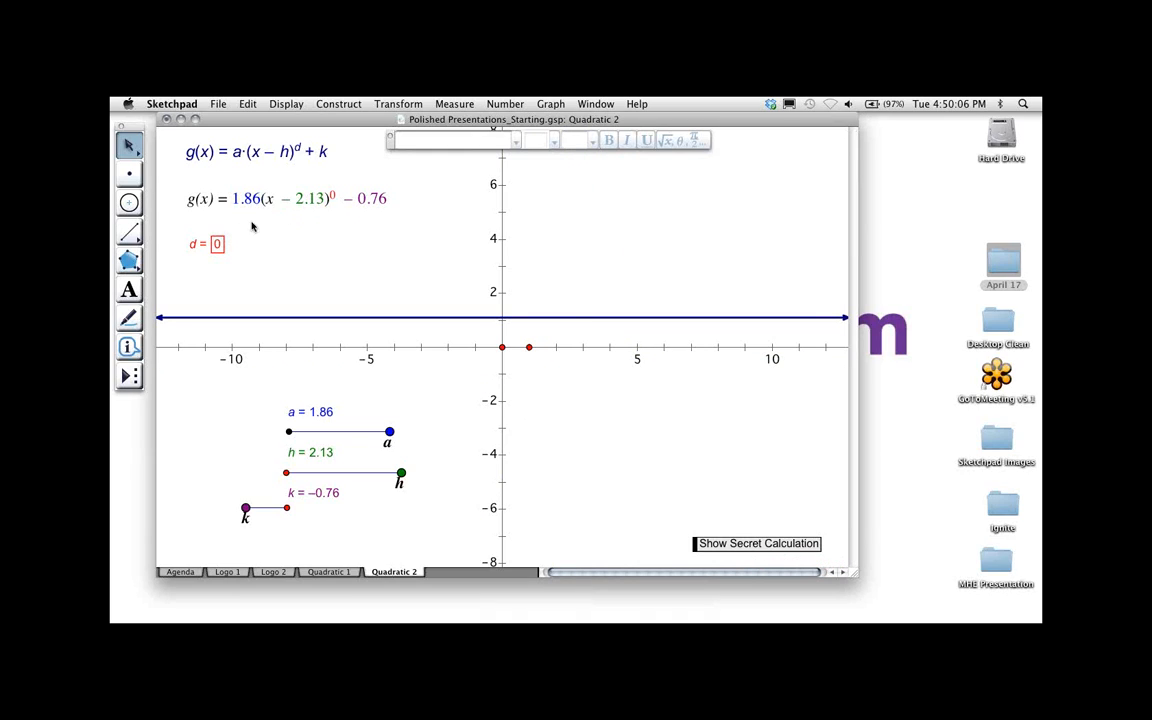
Raise parameter d to 1, and replace its value with 2
{"action": "key", "text": "plus"}
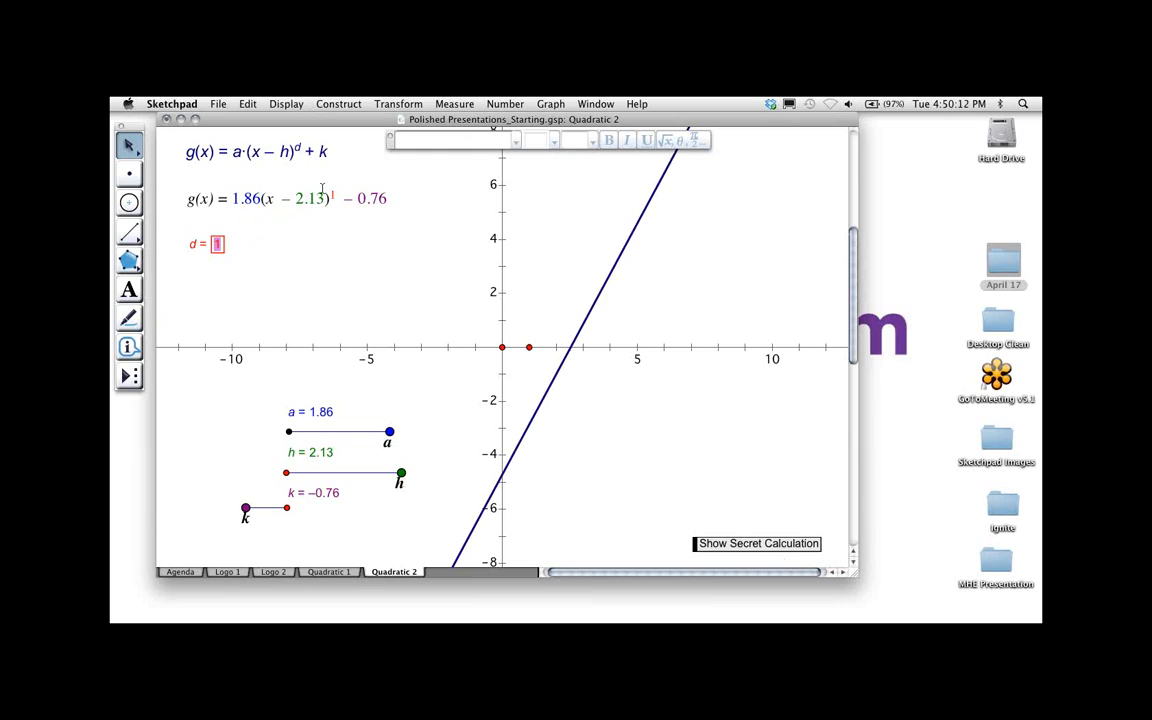
{"action": "left_click", "coordinate": [222, 243]}
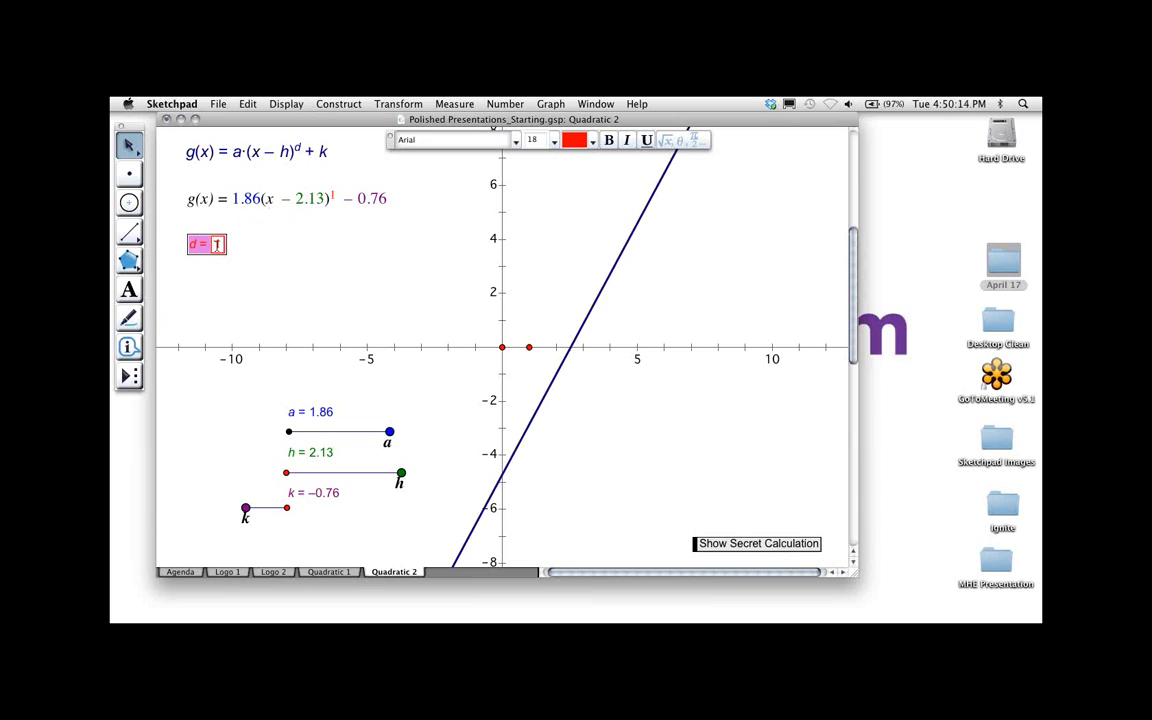
{"action": "left_click", "coordinate": [276, 230]}
{"action": "key", "text": "BackSpace"}
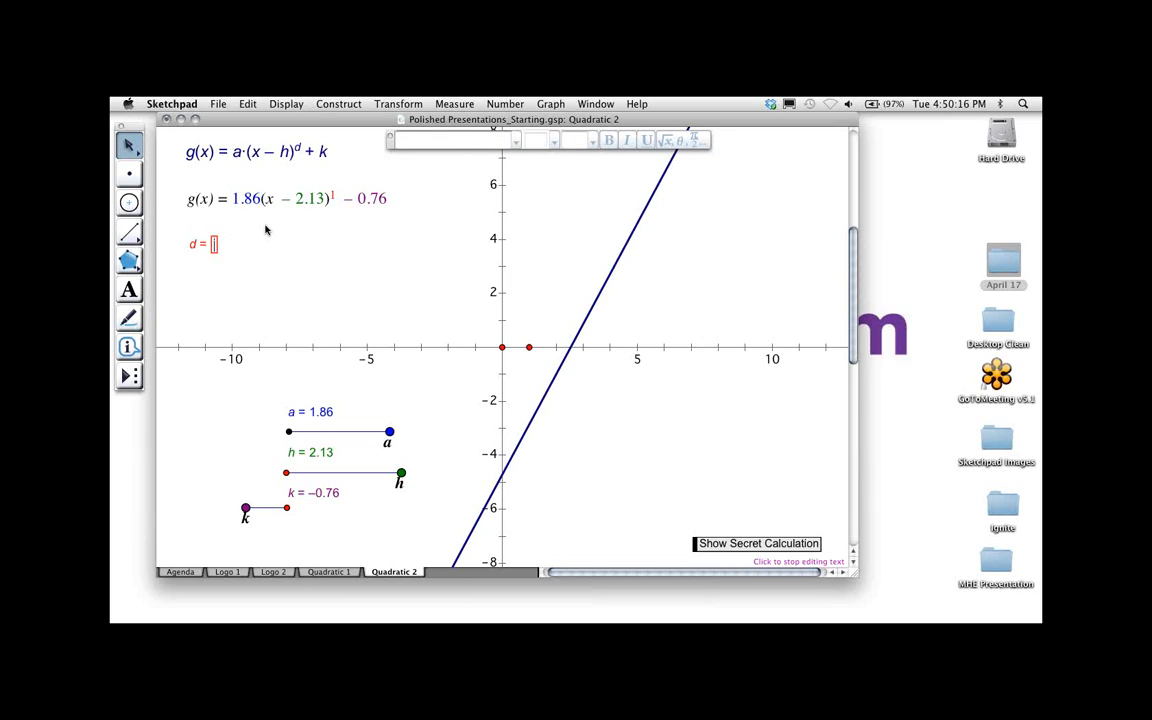
{"action": "type", "text": "2"}
{"action": "key", "text": "Return"}
{"action": "left_click", "coordinate": [282, 248]}
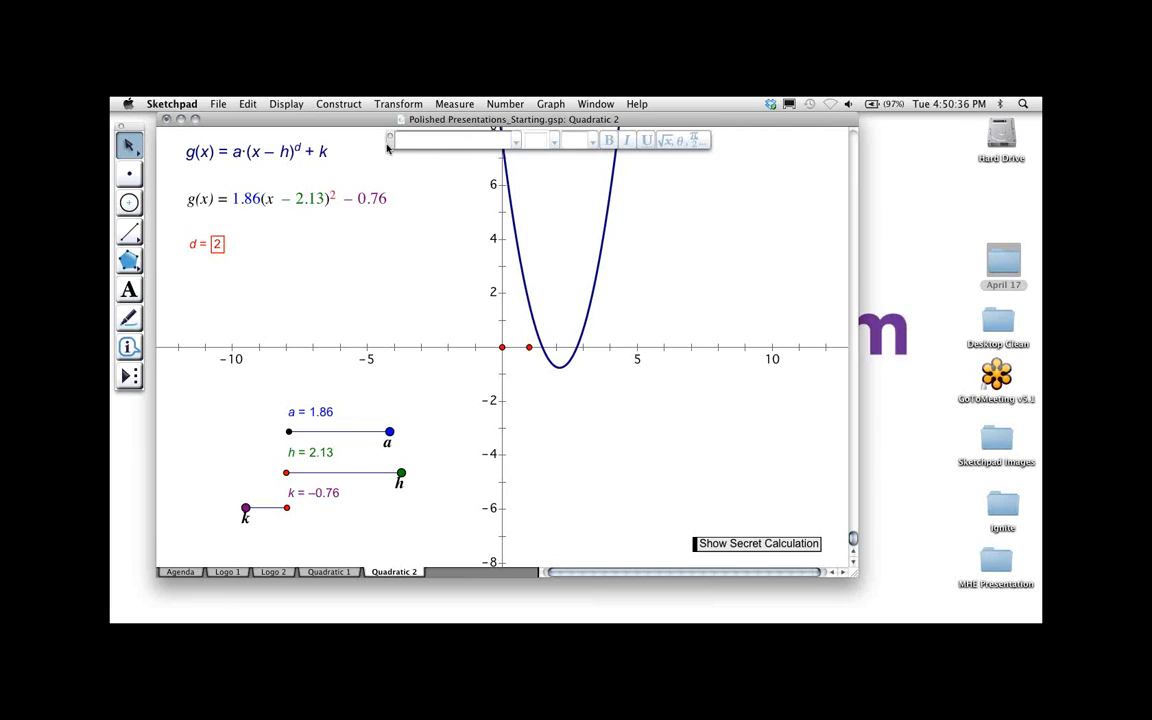
Set the selection magnetism to High and the toolbox size to Large in the tool preferences
{"action": "left_click_drag", "start_coordinate": [387, 148], "coordinate": [686, 127]}
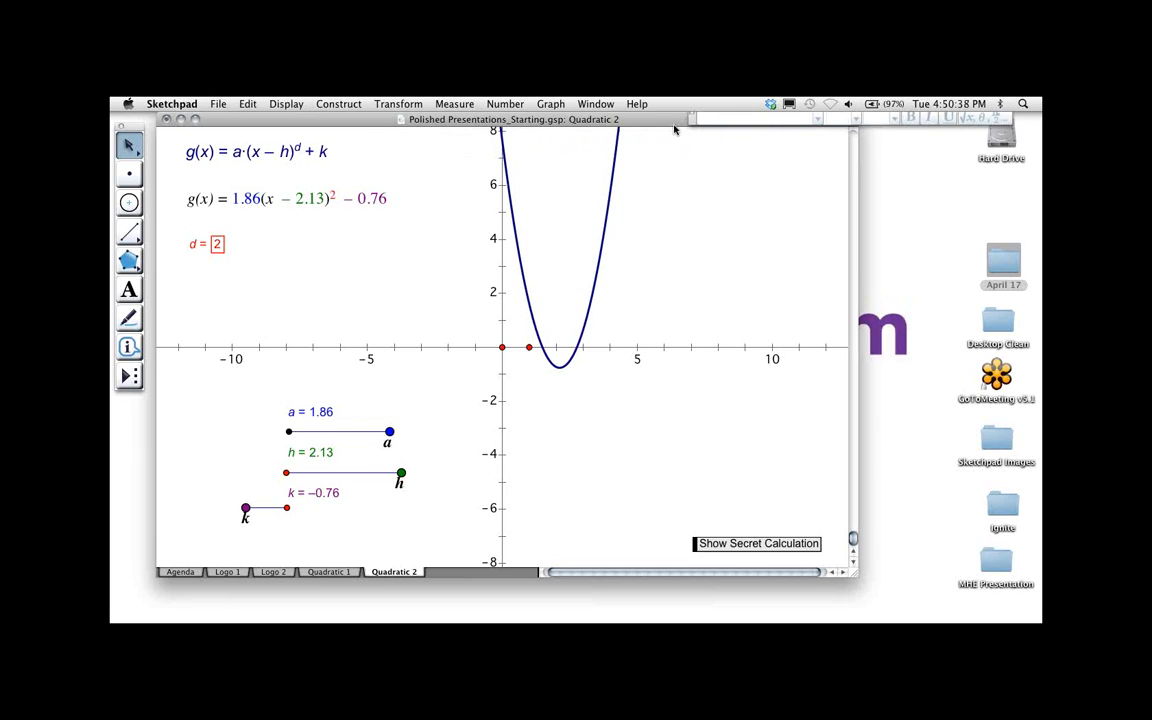
{"action": "left_click", "coordinate": [245, 103]}
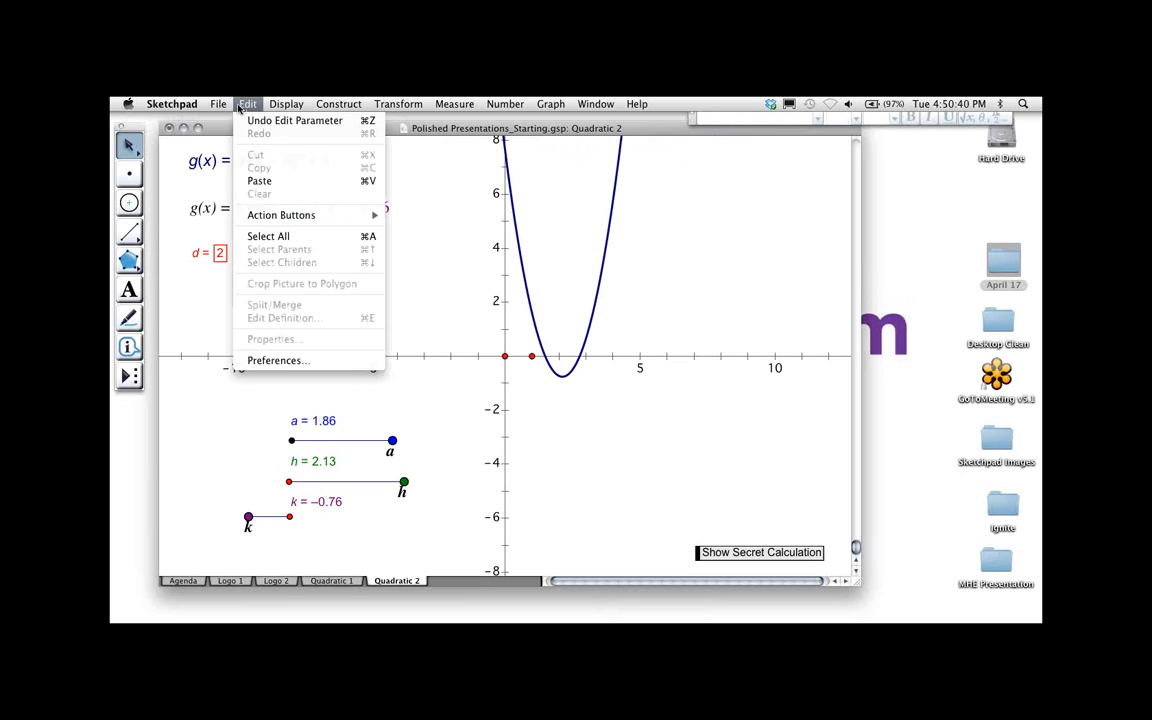
{"action": "left_click", "coordinate": [262, 360]}
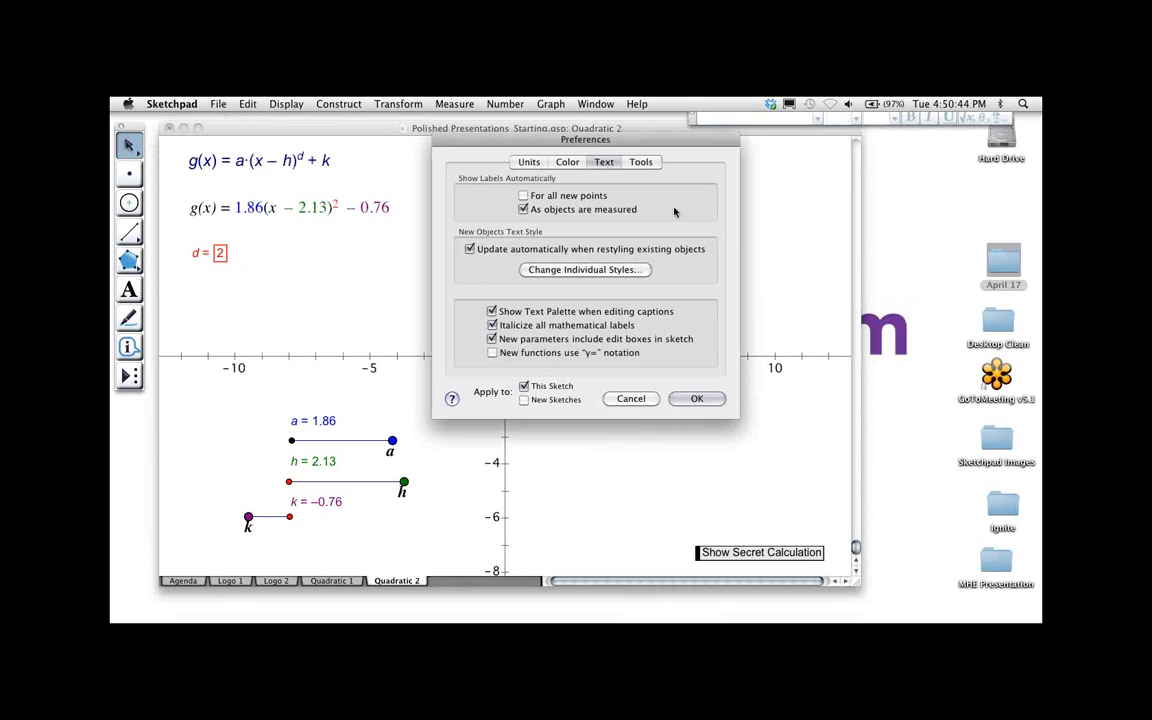
{"action": "left_click", "coordinate": [646, 163]}
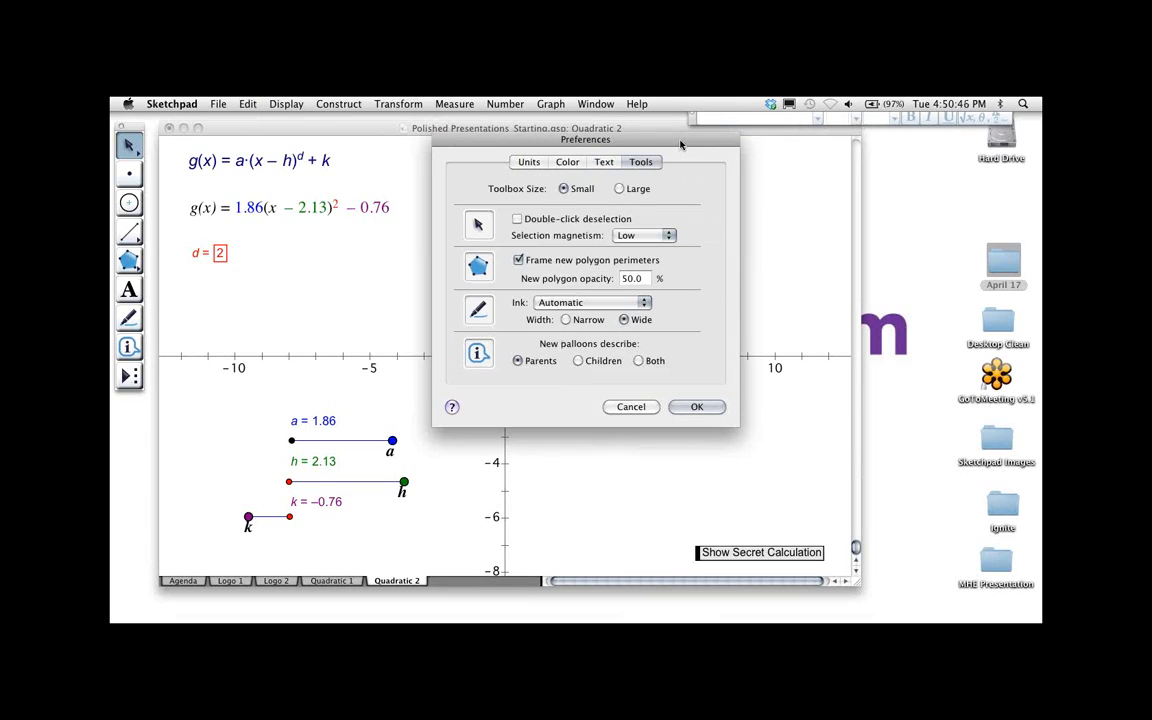
{"action": "left_click_drag", "start_coordinate": [681, 146], "coordinate": [528, 133]}
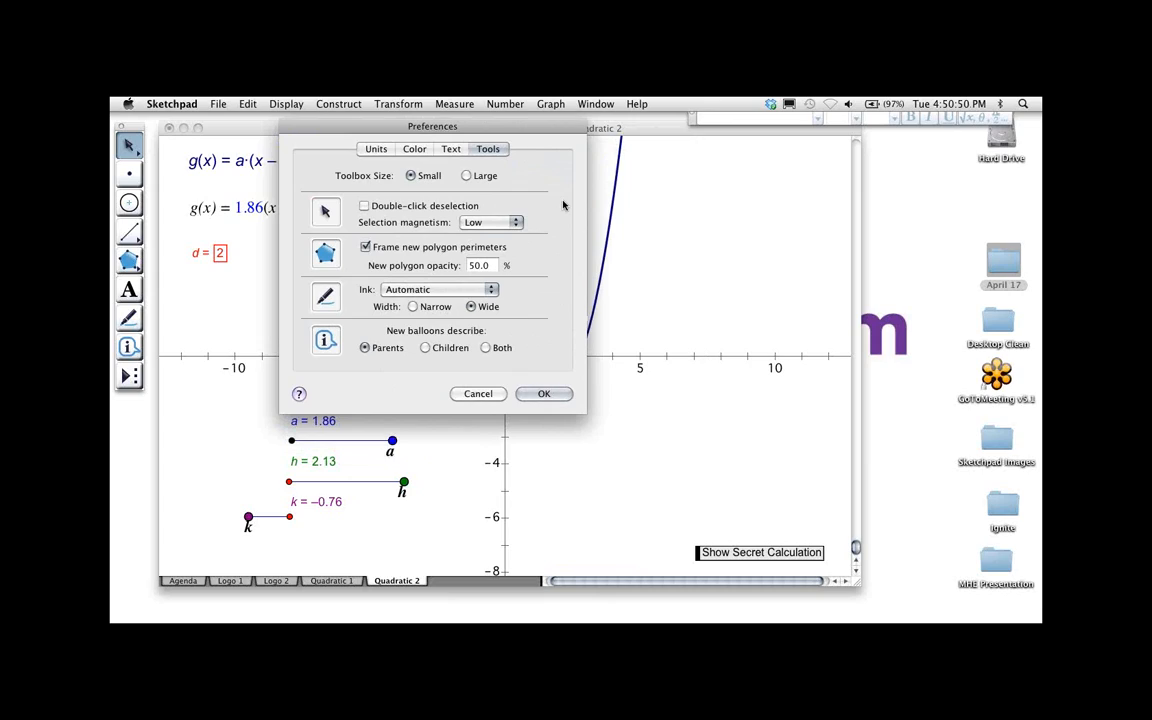
{"action": "left_click", "coordinate": [490, 224]}
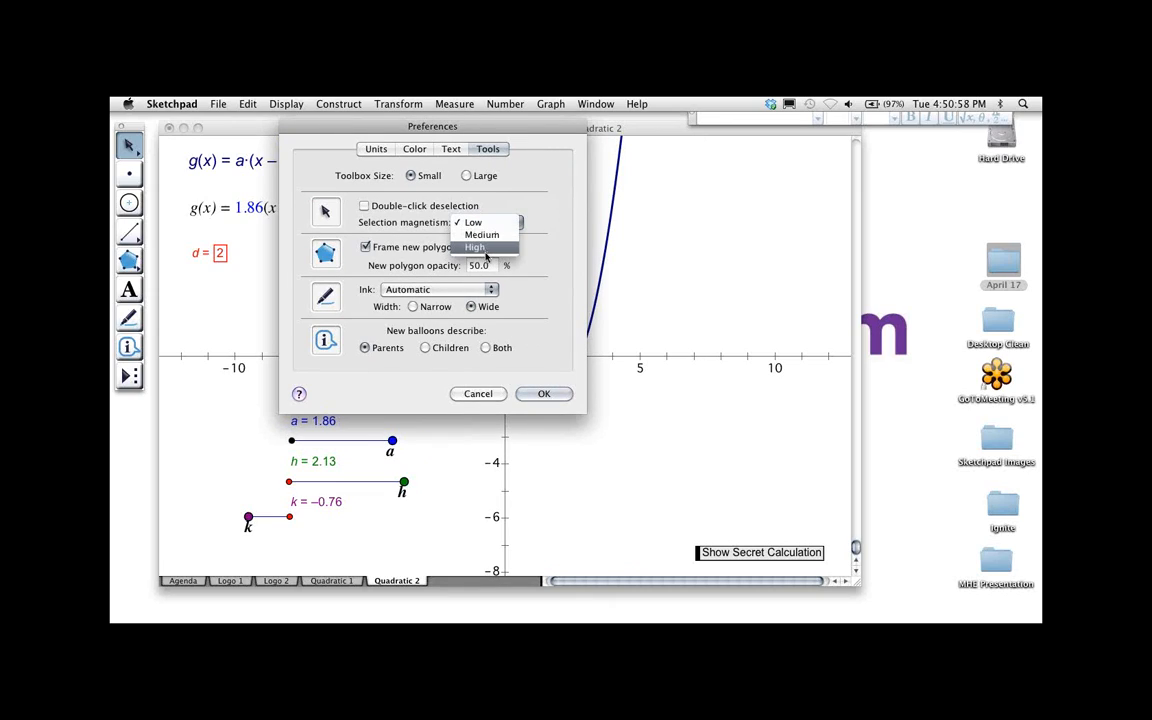
{"action": "left_click", "coordinate": [487, 248]}
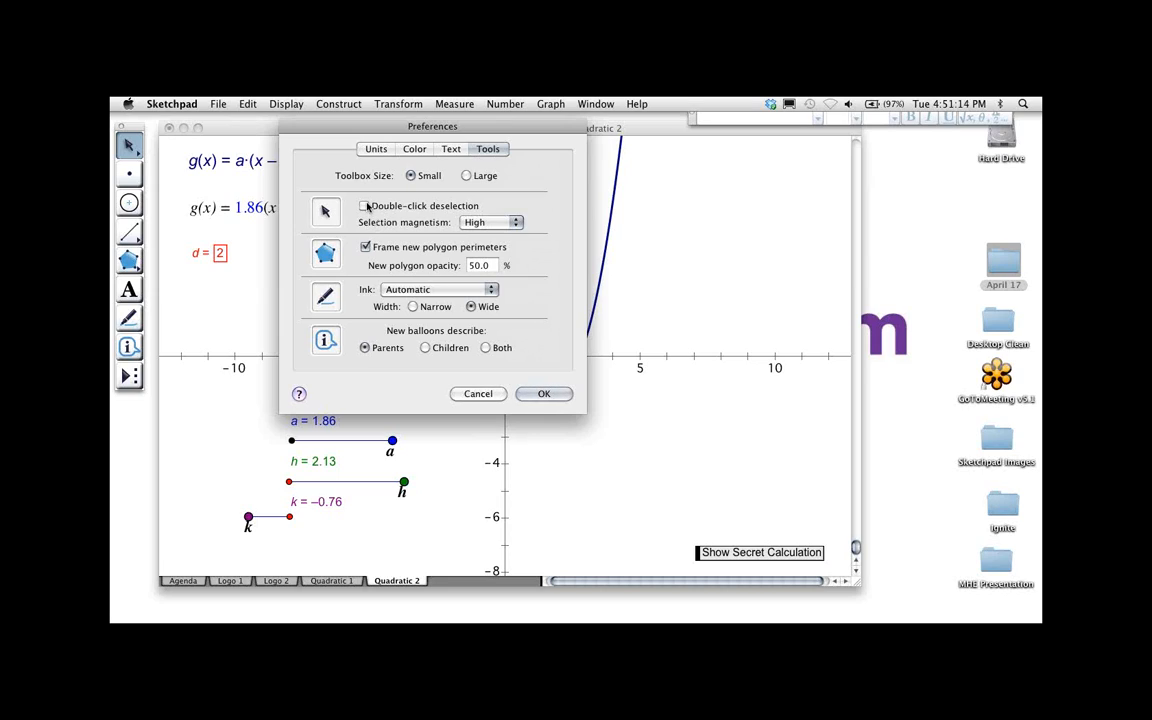
{"action": "left_click", "coordinate": [467, 176]}
{"action": "left_click", "coordinate": [545, 394]}
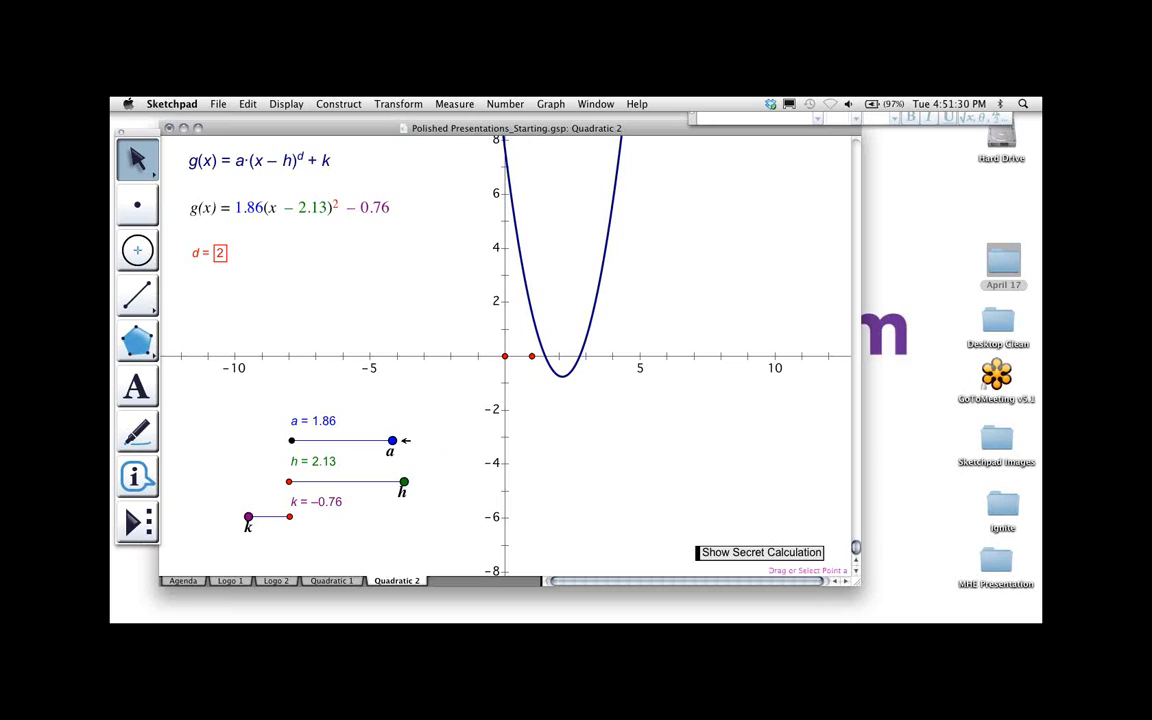
Adjust slider a to about 1.70 and slider h to about 2.14
{"action": "mouse_move", "coordinate": [407, 444]}
{"action": "left_mouse_down"}
{"action": "mouse_move", "coordinate": [478, 440]}
{"action": "mouse_move", "coordinate": [398, 442]}
{"action": "left_mouse_up"}
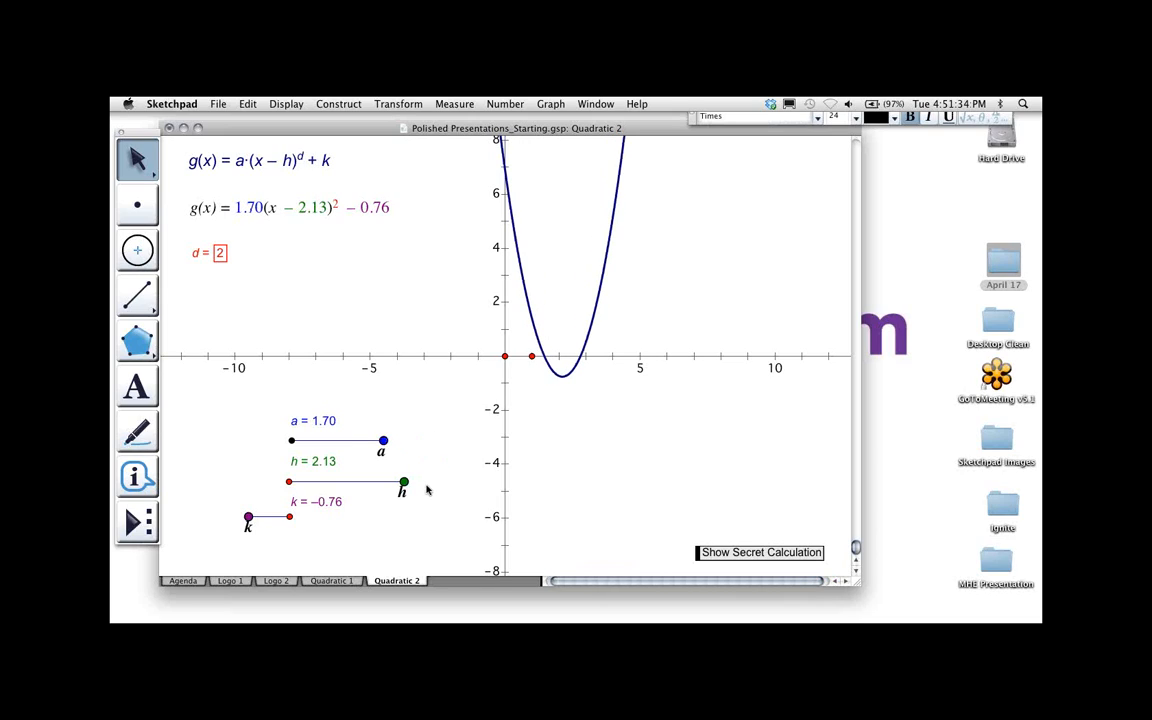
{"action": "left_click", "coordinate": [408, 482]}
{"action": "mouse_move", "coordinate": [430, 481]}
{"action": "left_mouse_down"}
{"action": "mouse_move", "coordinate": [540, 485]}
{"action": "mouse_move", "coordinate": [200, 491]}
{"action": "mouse_move", "coordinate": [393, 503]}
{"action": "mouse_move", "coordinate": [500, 493]}
{"action": "mouse_move", "coordinate": [216, 496]}
{"action": "mouse_move", "coordinate": [420, 500]}
{"action": "left_mouse_up"}
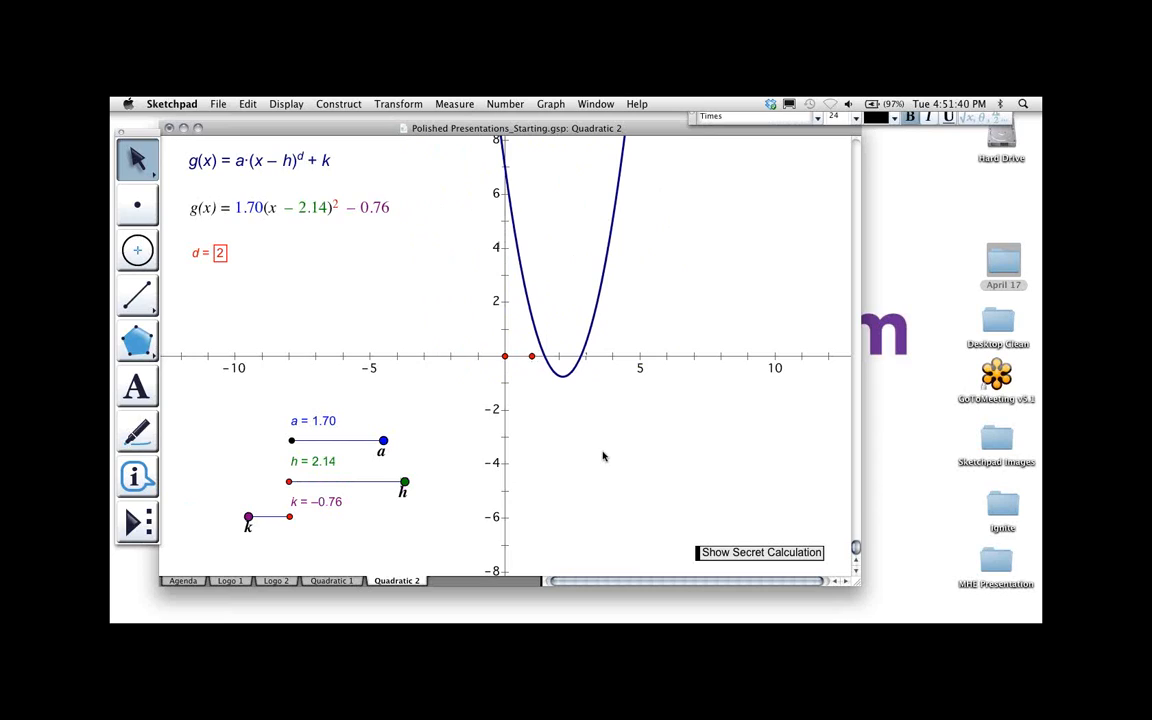
{"action": "left_click", "coordinate": [604, 458]}
Show the coordinate grid, select it by a grid line and move the text palette over the sketch
{"action": "left_click", "coordinate": [551, 104]}
{"action": "mouse_move", "coordinate": [566, 146]}
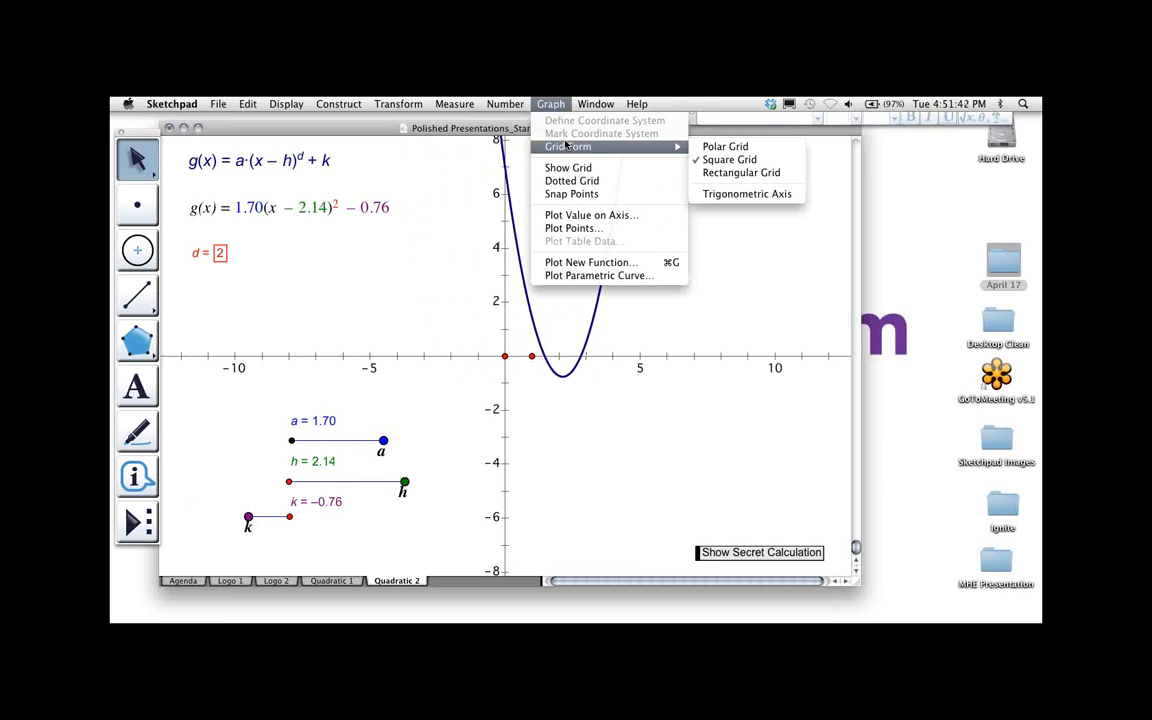
{"action": "left_click", "coordinate": [568, 167]}
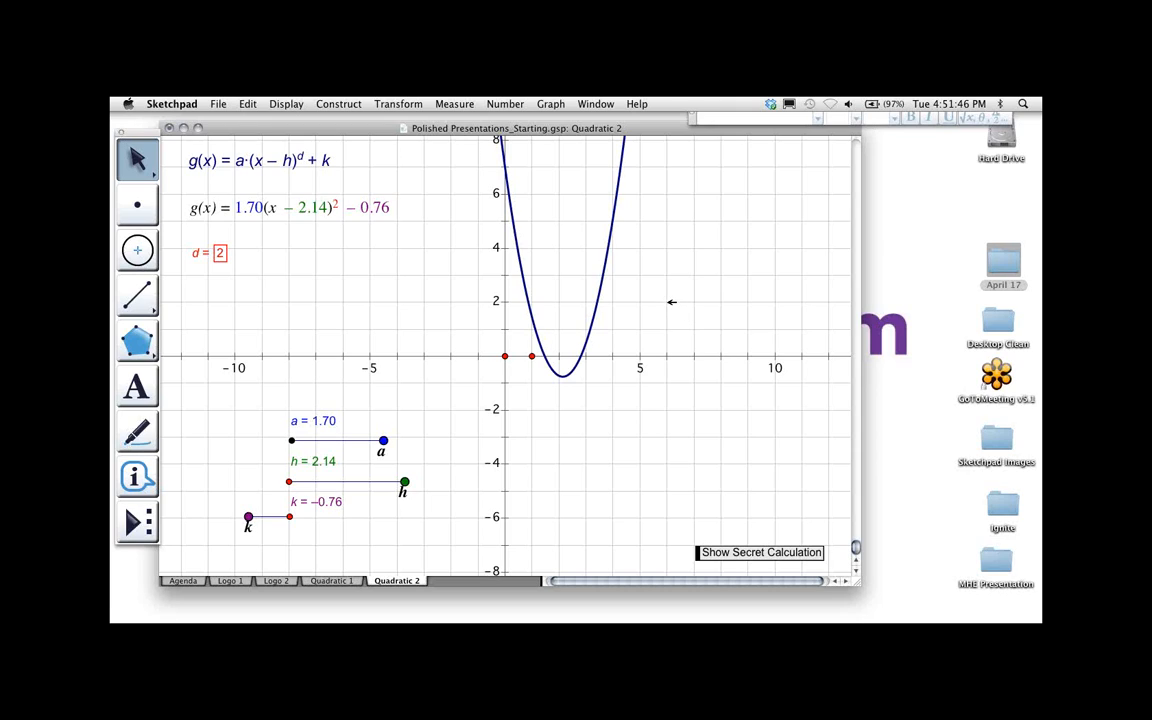
{"action": "left_click", "coordinate": [671, 301]}
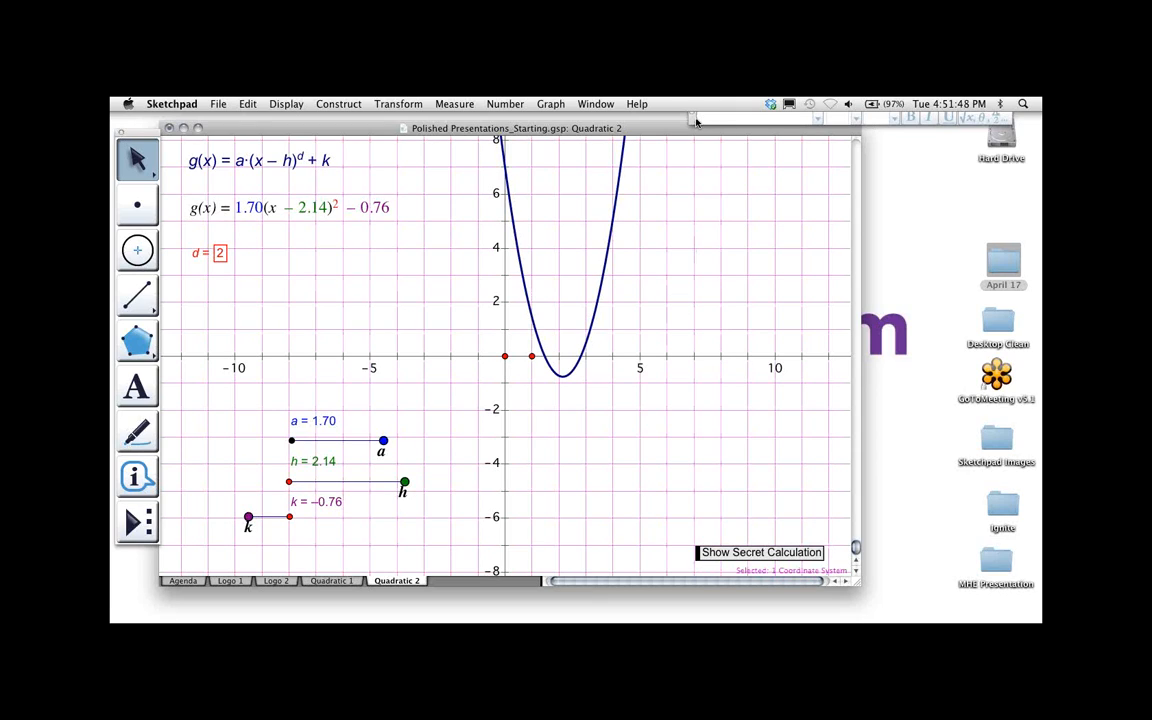
{"action": "left_click_drag", "start_coordinate": [692, 120], "coordinate": [616, 228]}
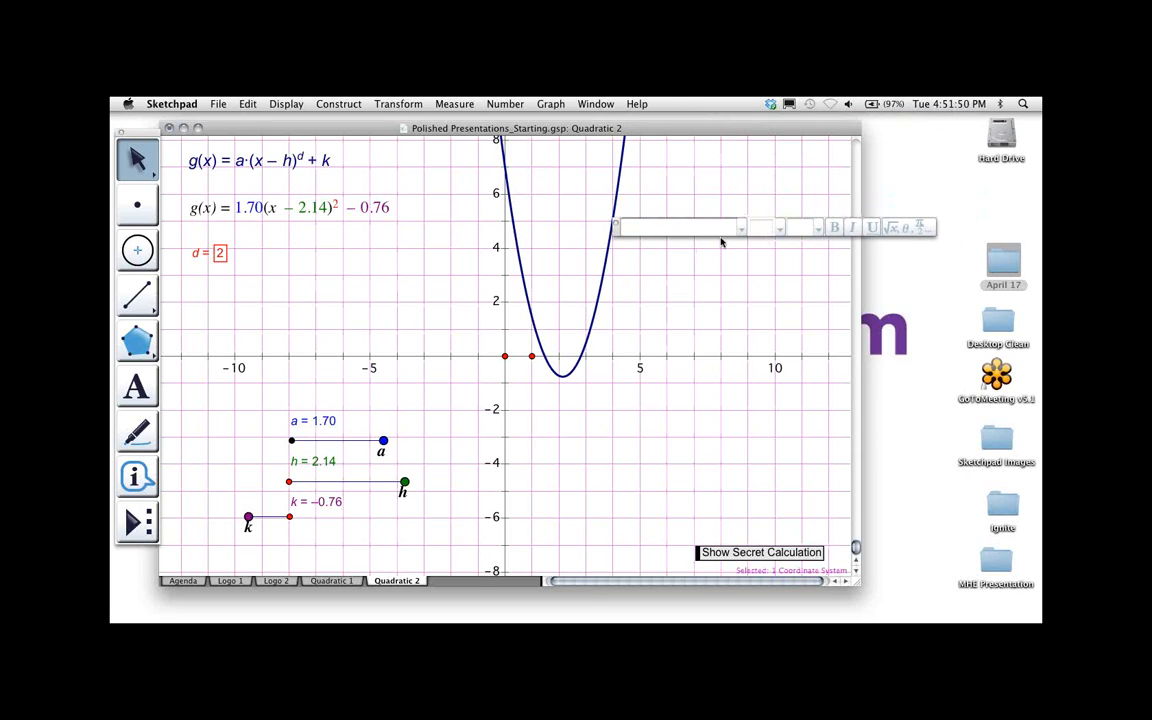
Toggle the selection of the coordinate grid off and on in the empty area beside the parabola
{"action": "left_click", "coordinate": [300, 103]}
{"action": "mouse_move", "coordinate": [289, 150]}
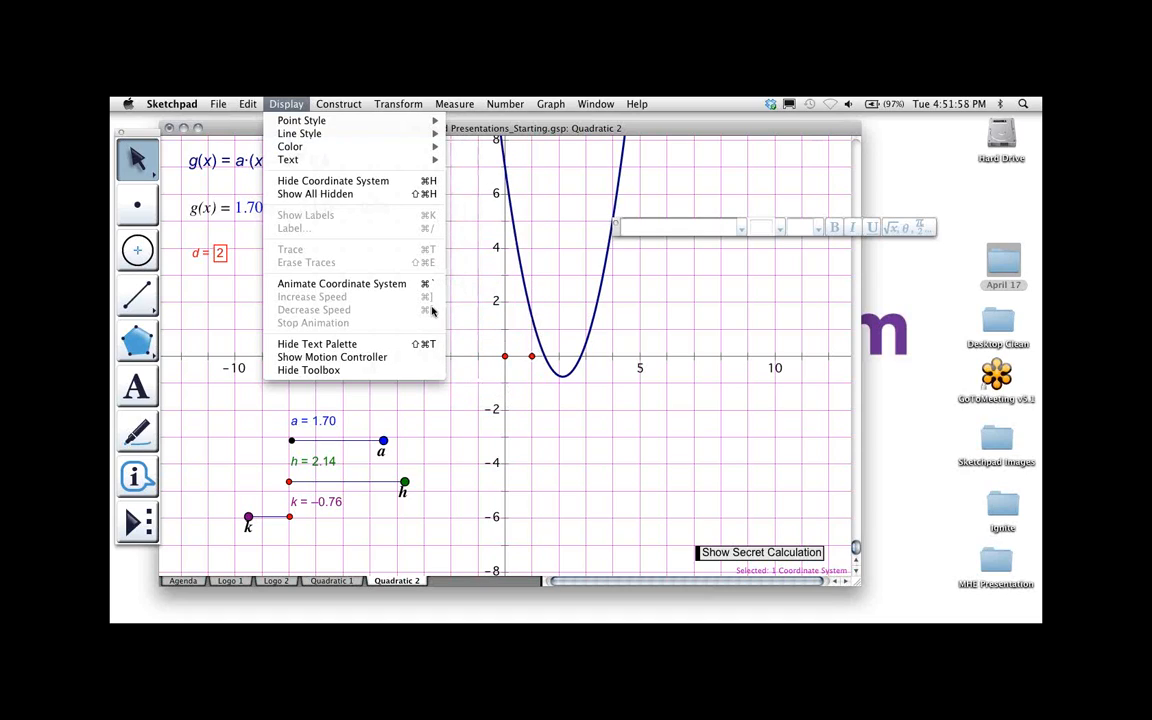
{"action": "key", "text": "Escape"}
{"action": "left_click", "coordinate": [443, 290]}
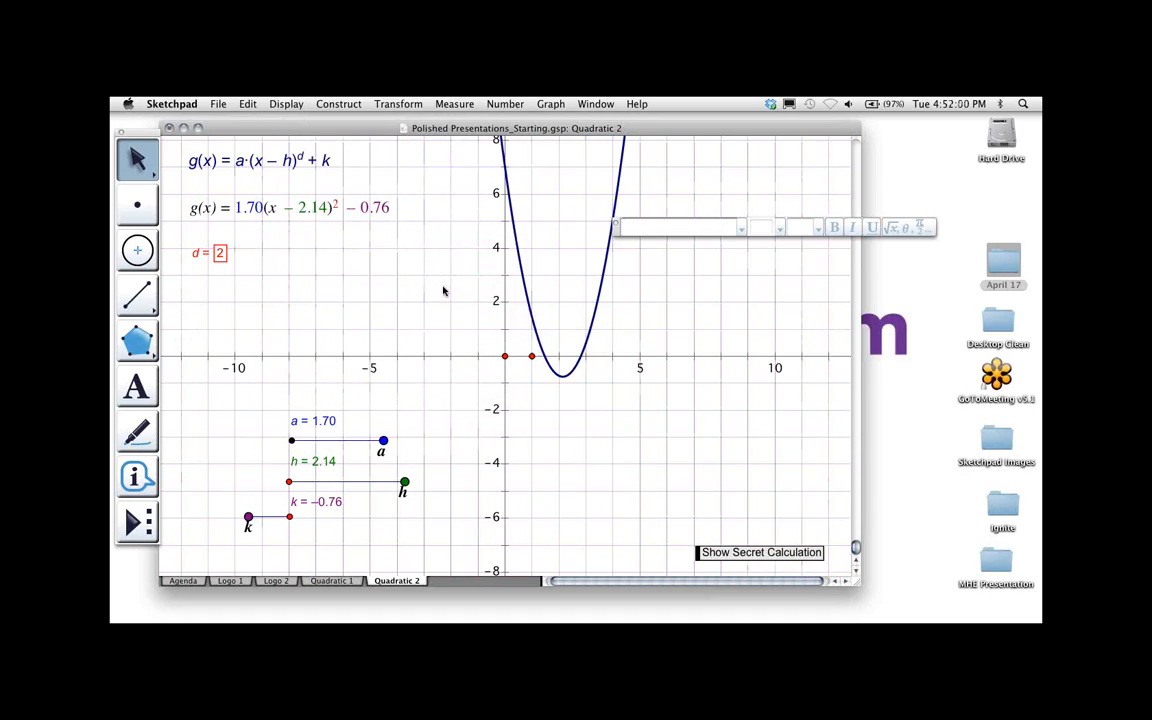
{"action": "left_click", "coordinate": [431, 283]}
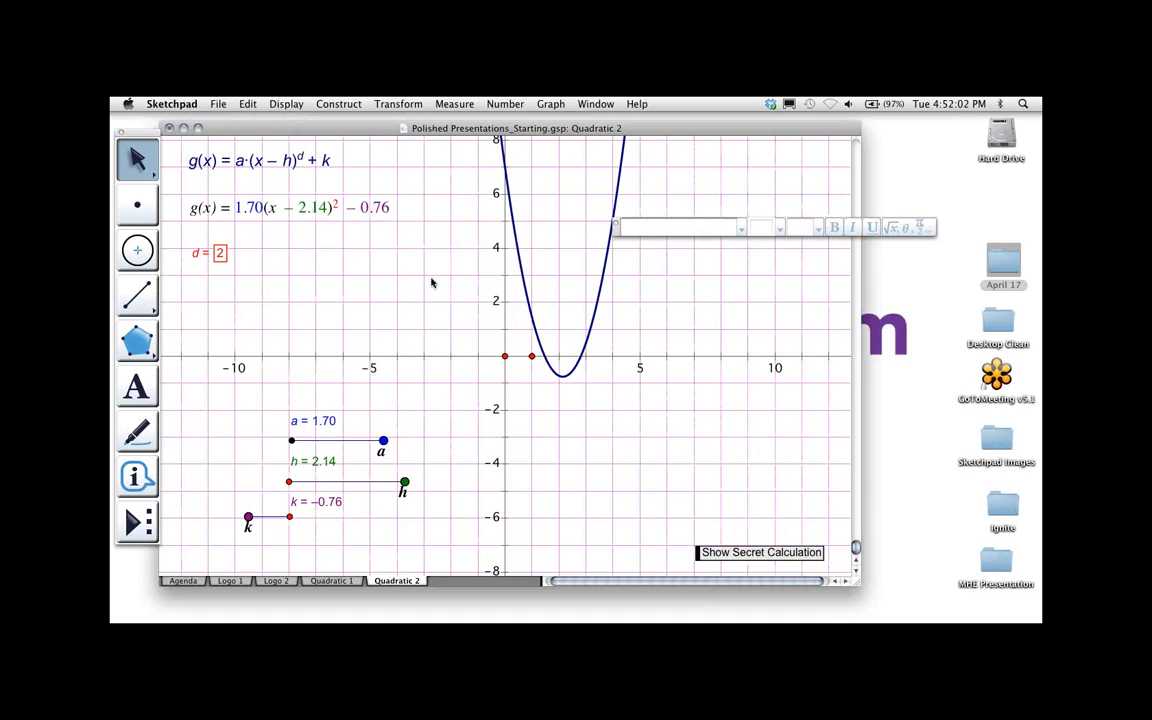
{"action": "left_click", "coordinate": [430, 282]}
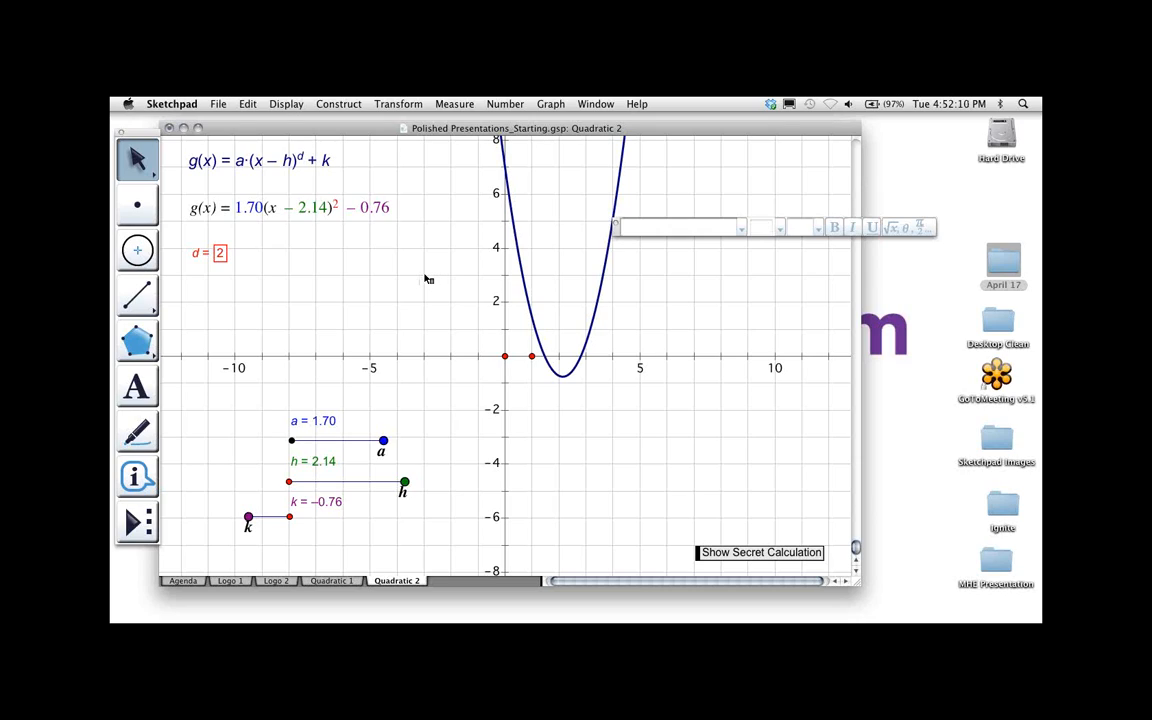
Review the Arrow Selectable option in the coordinate system's properties and close them
{"action": "right_click", "coordinate": [425, 279]}
{"action": "left_click", "coordinate": [448, 279]}
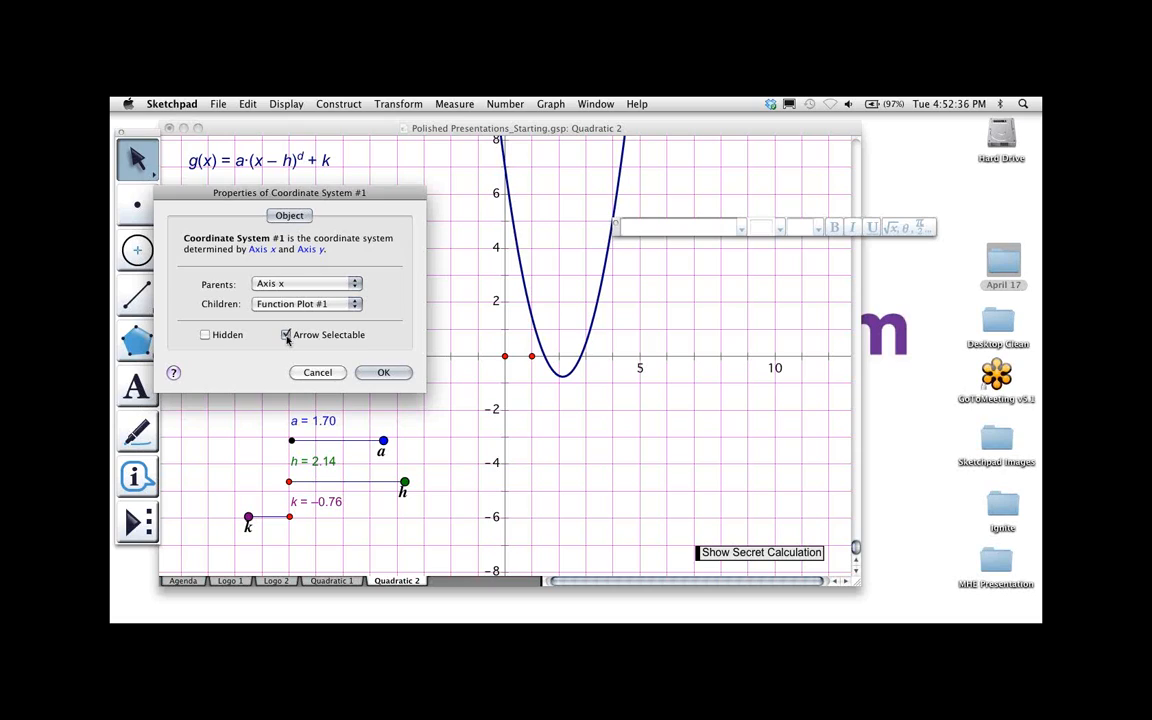
{"action": "left_click", "coordinate": [381, 372]}
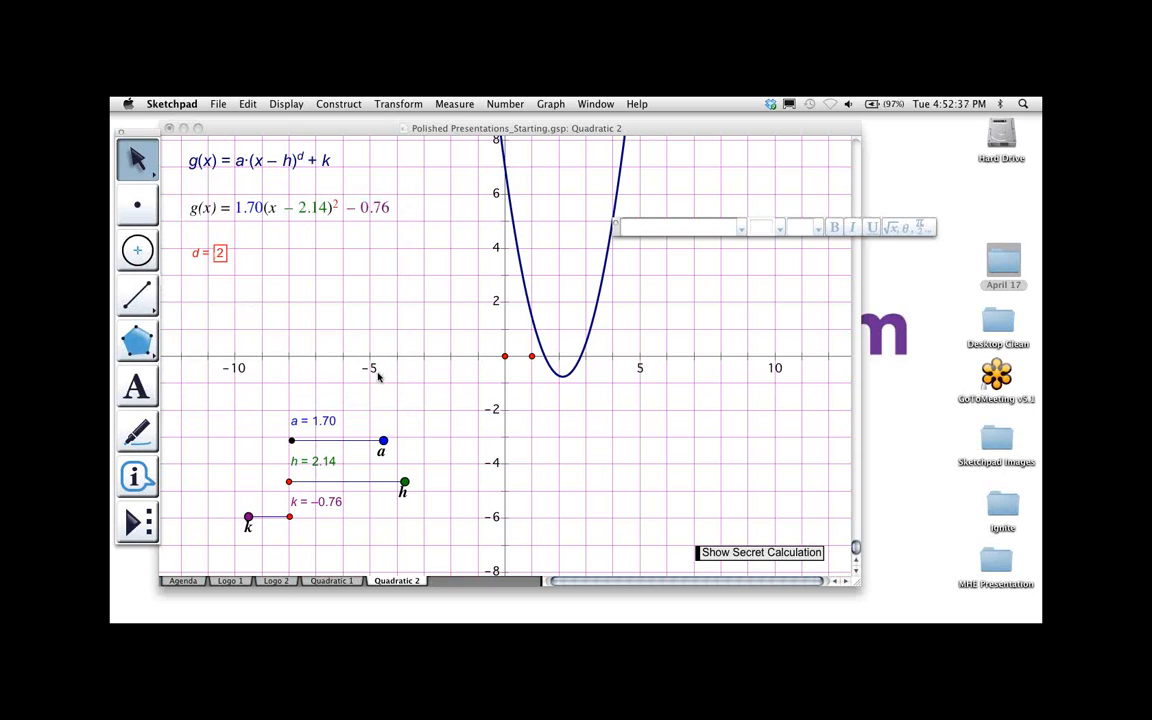
Go to the Agenda page and select the keycurriculum logo picture
{"action": "left_click", "coordinate": [183, 580]}
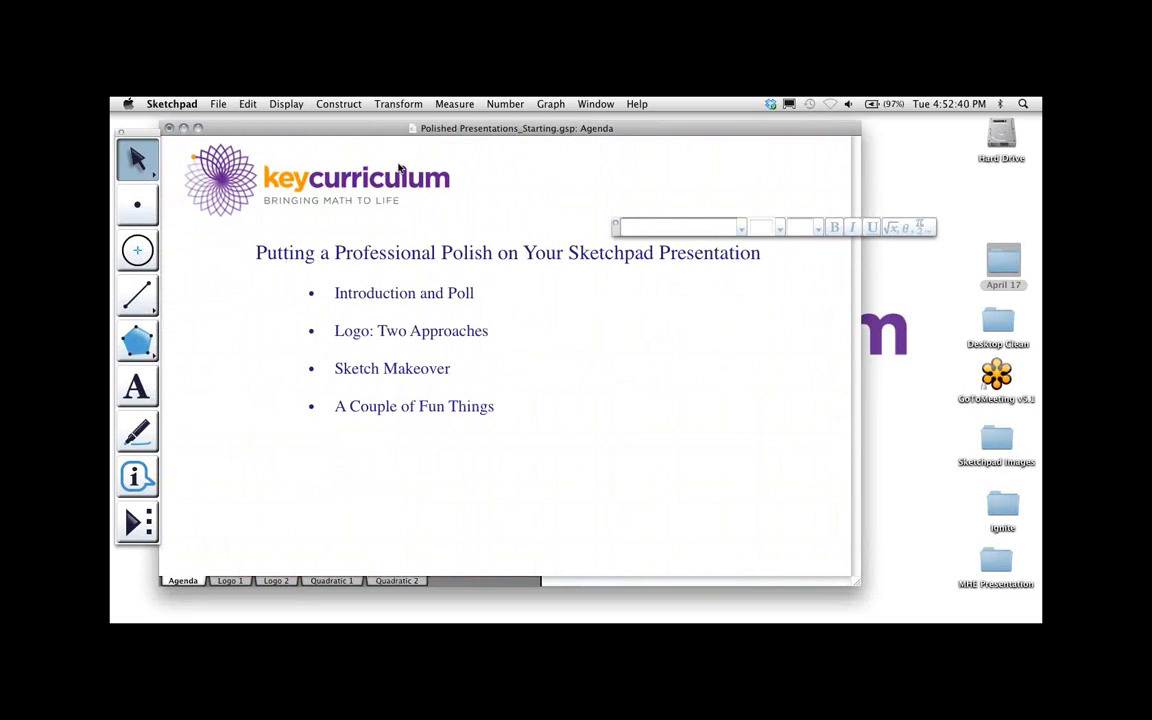
{"action": "left_click", "coordinate": [280, 157]}
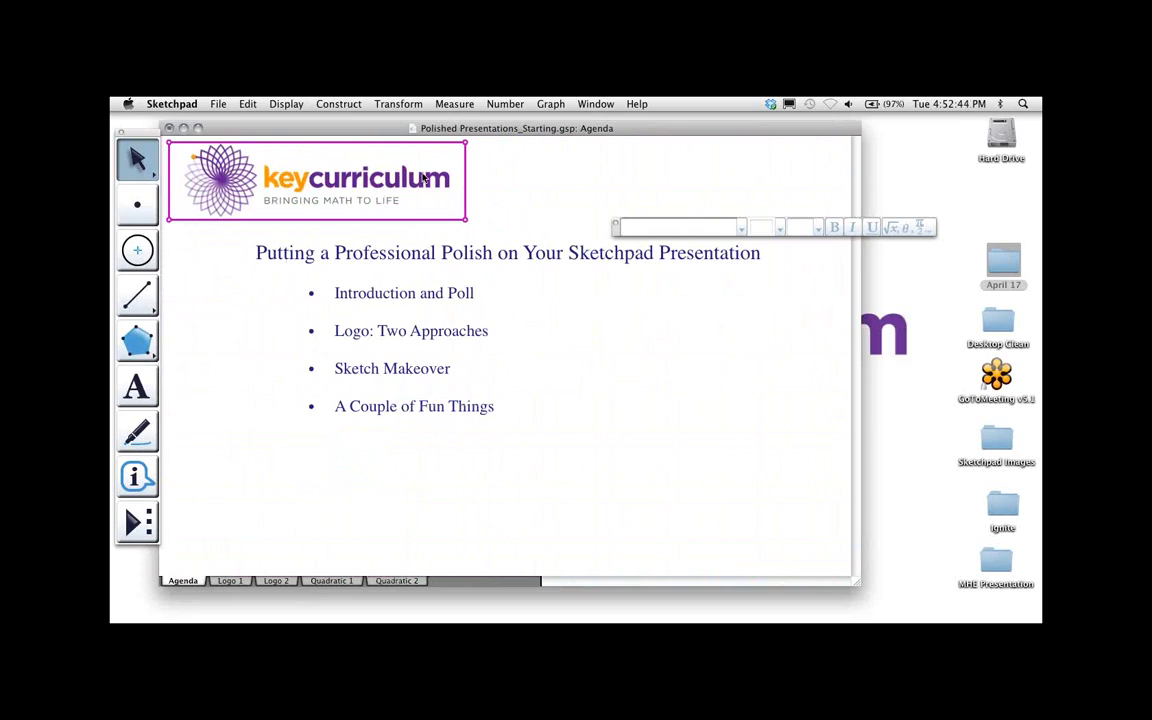
{"action": "right_click", "coordinate": [360, 186]}
{"action": "left_click", "coordinate": [372, 187]}
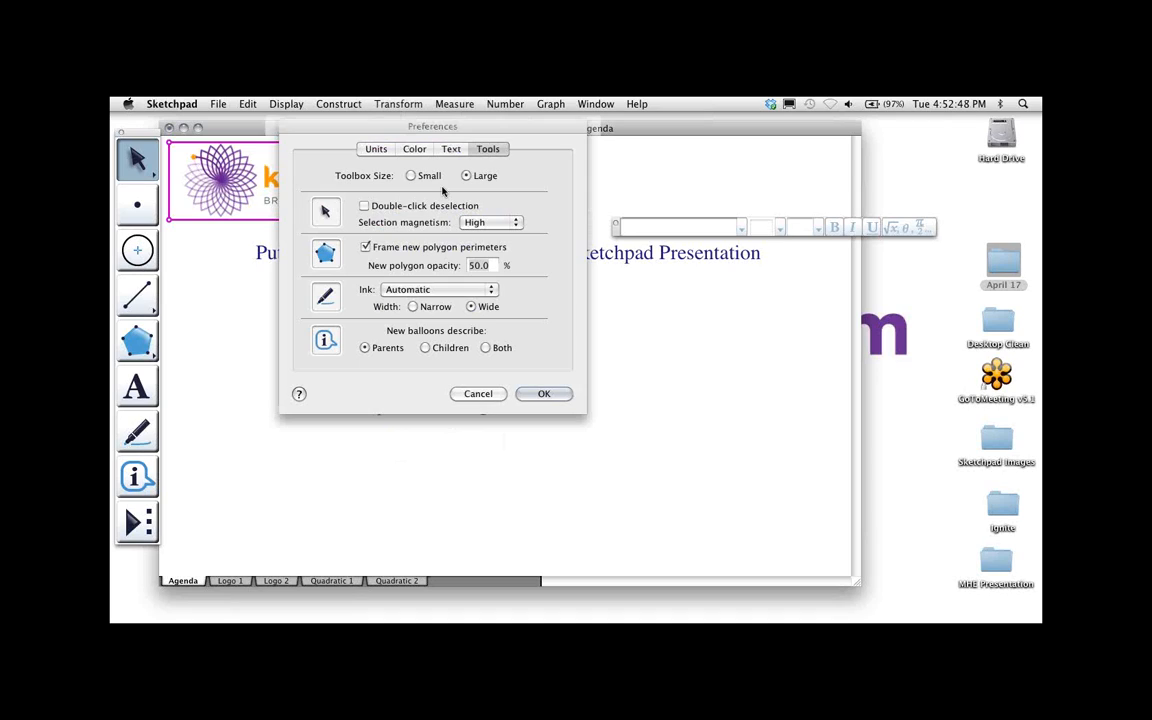
{"action": "left_click", "coordinate": [481, 394]}
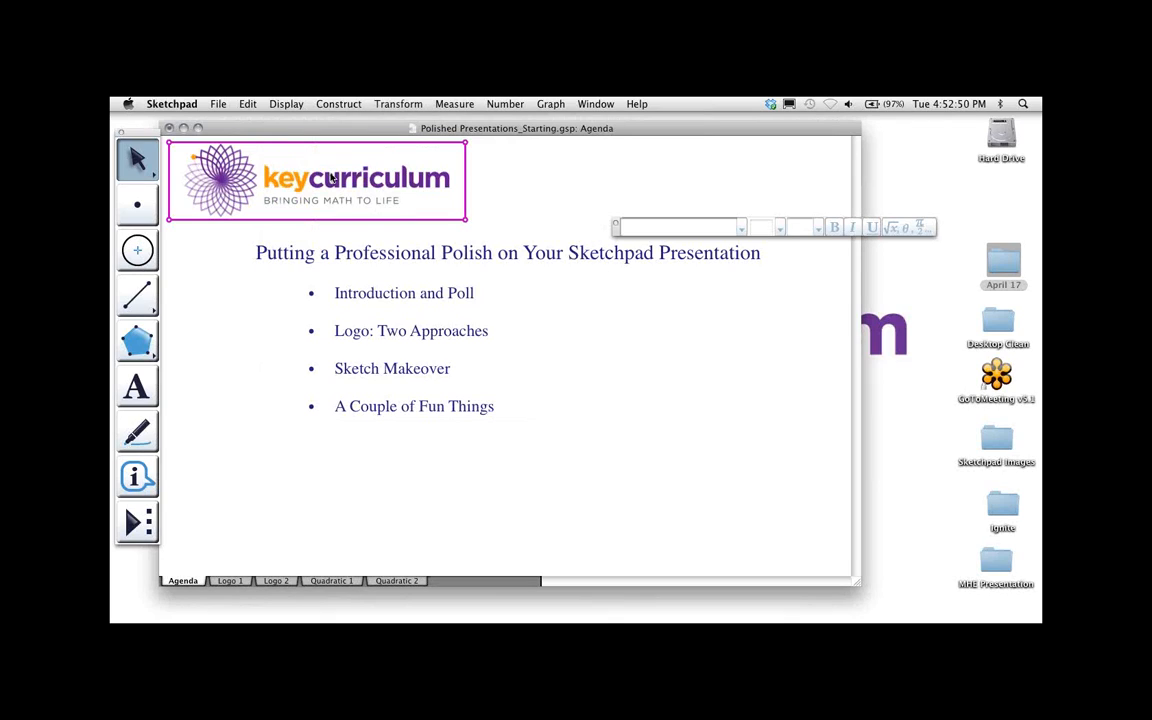
{"action": "right_click", "coordinate": [300, 158]}
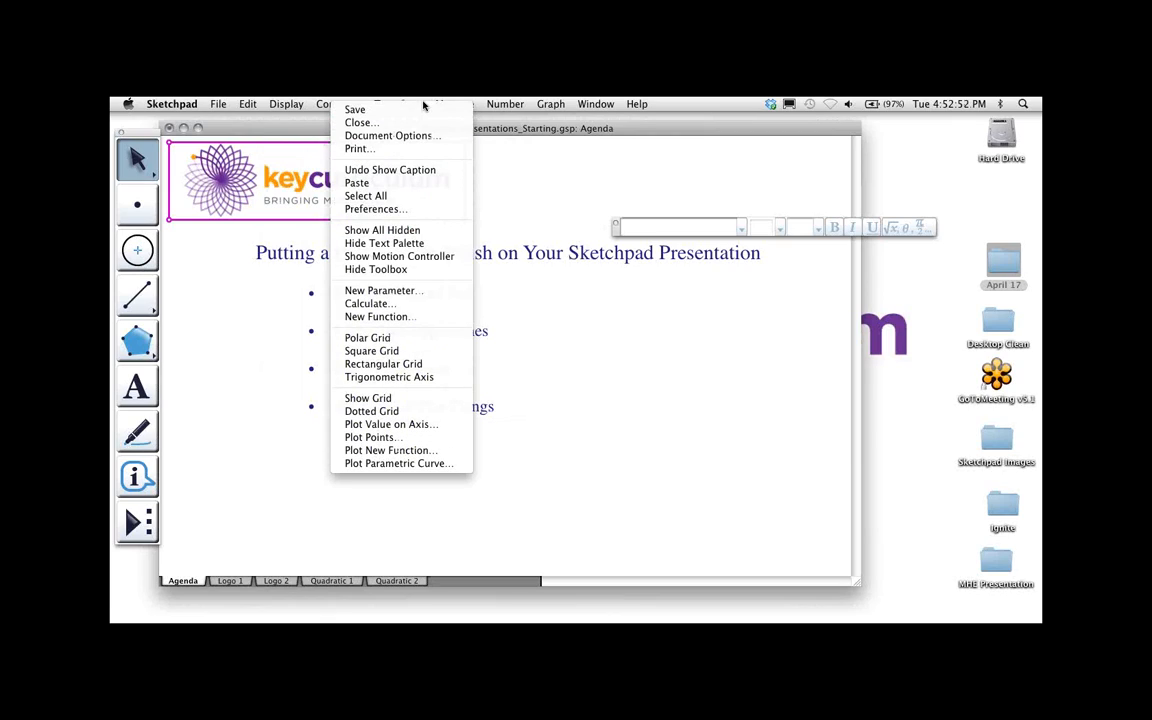
{"action": "left_click", "coordinate": [232, 320]}
Turn off Arrow Selectable in the properties of the keycurriculum logo picture
{"action": "right_click", "coordinate": [212, 192]}
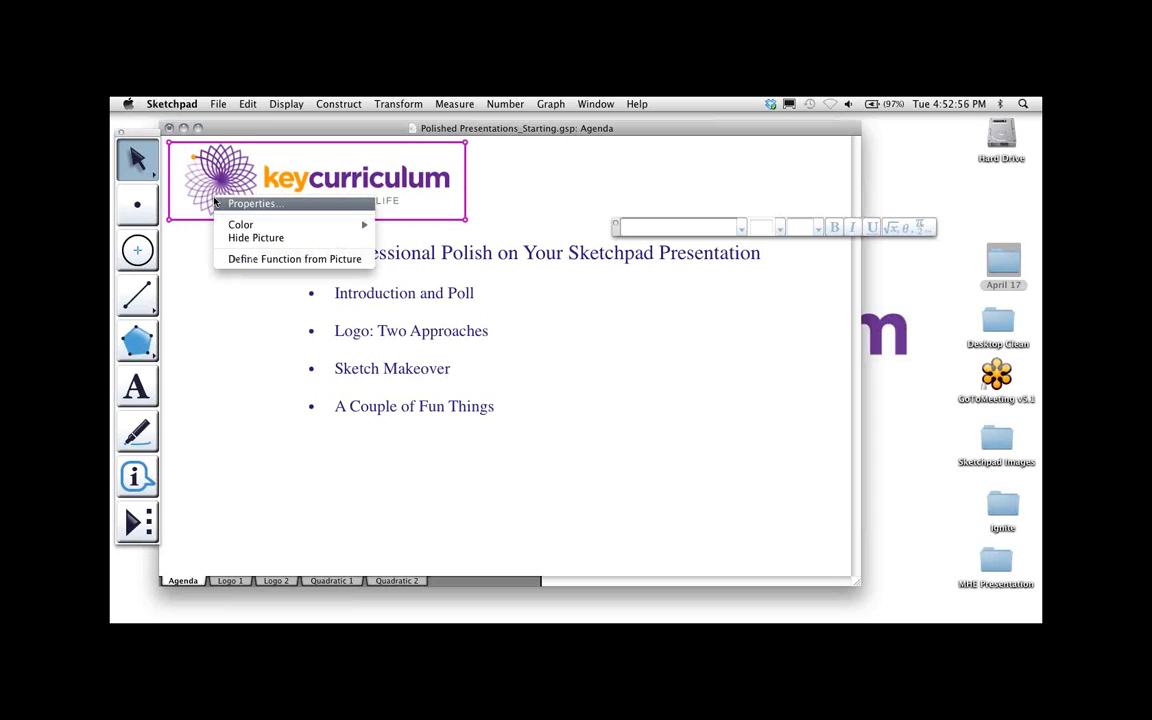
{"action": "left_click", "coordinate": [213, 200]}
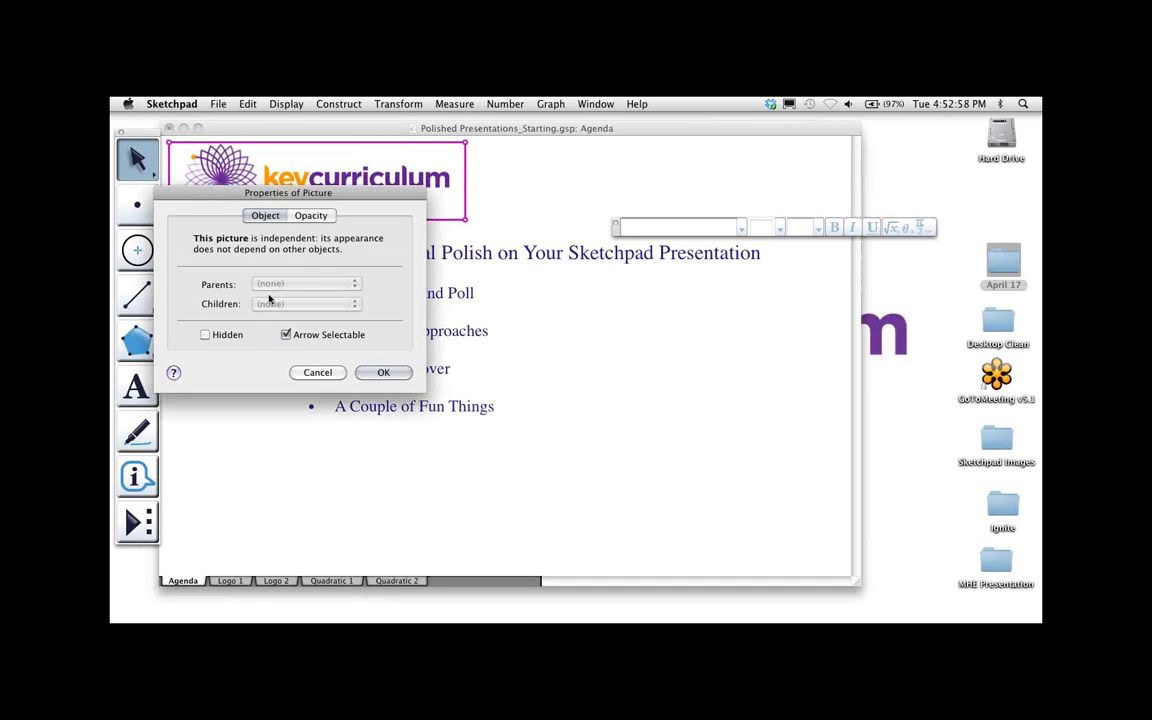
{"action": "left_click", "coordinate": [287, 334]}
{"action": "left_click", "coordinate": [380, 372]}
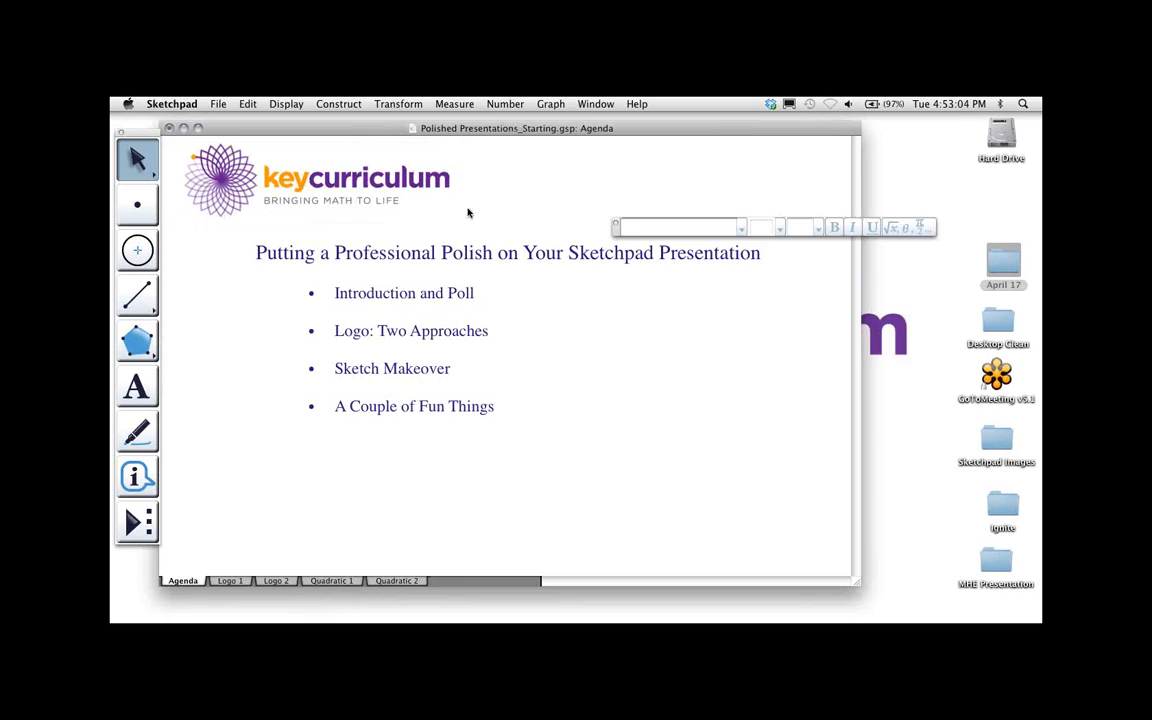
Reopen the logo picture's properties to check the Arrow Selectable option and close them without changes
{"action": "right_click", "coordinate": [346, 180]}
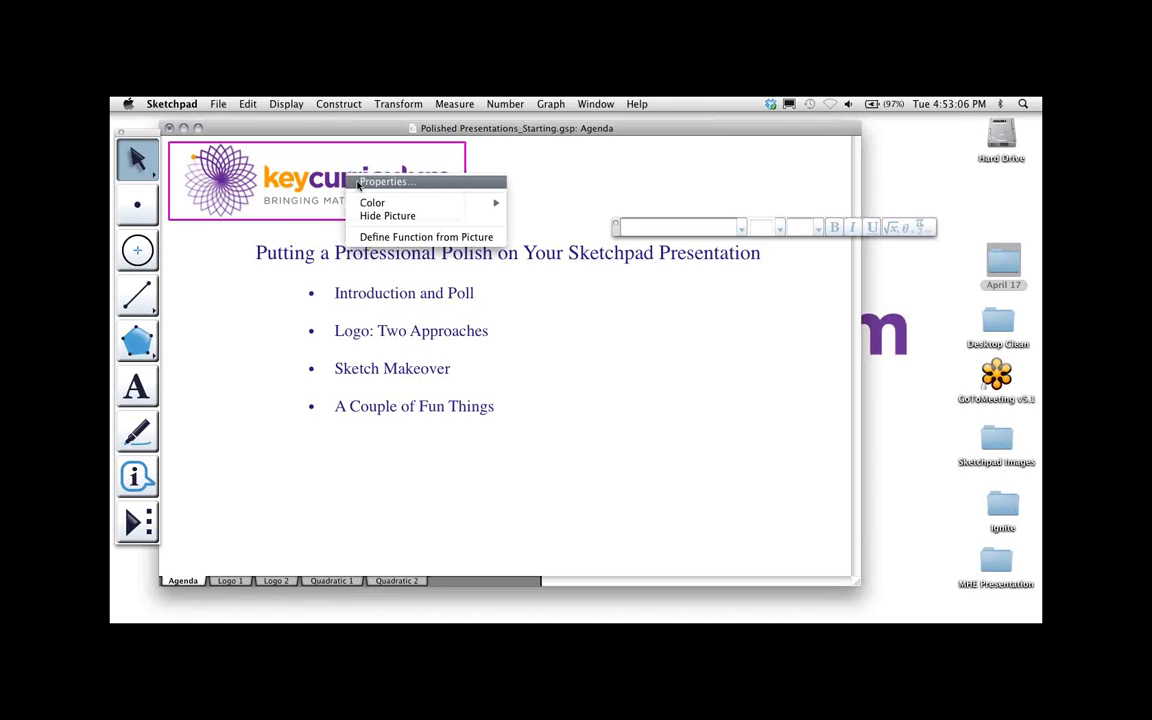
{"action": "left_click", "coordinate": [380, 182]}
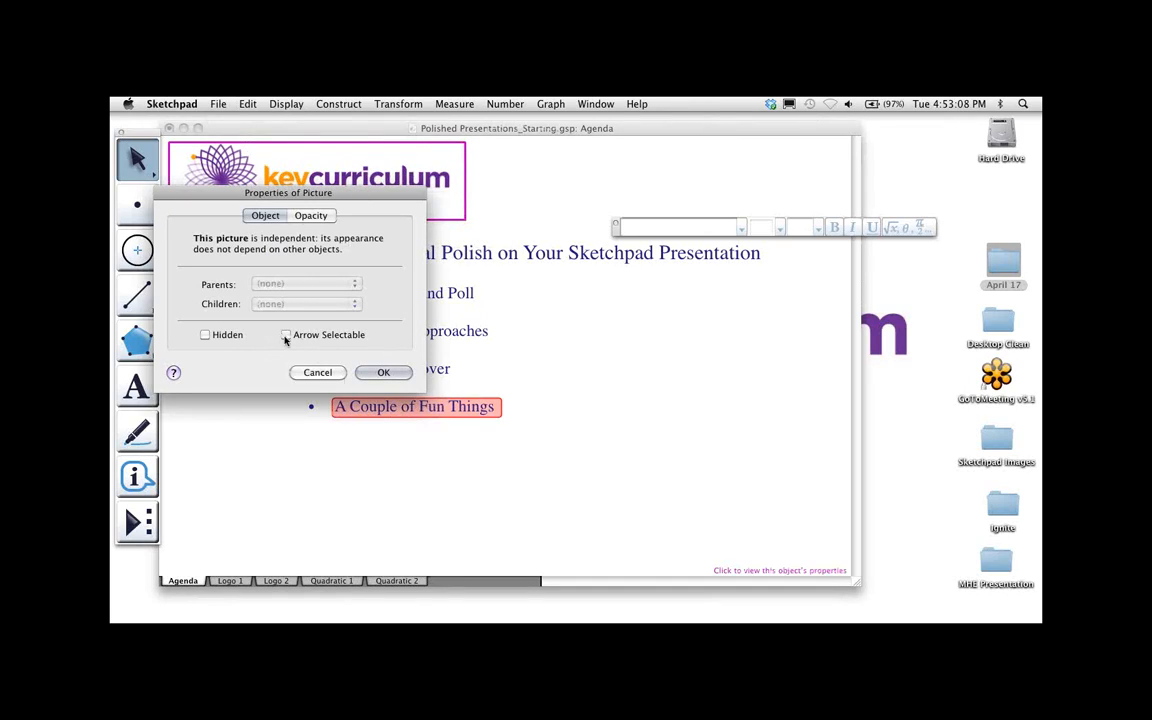
{"action": "left_click", "coordinate": [312, 372]}
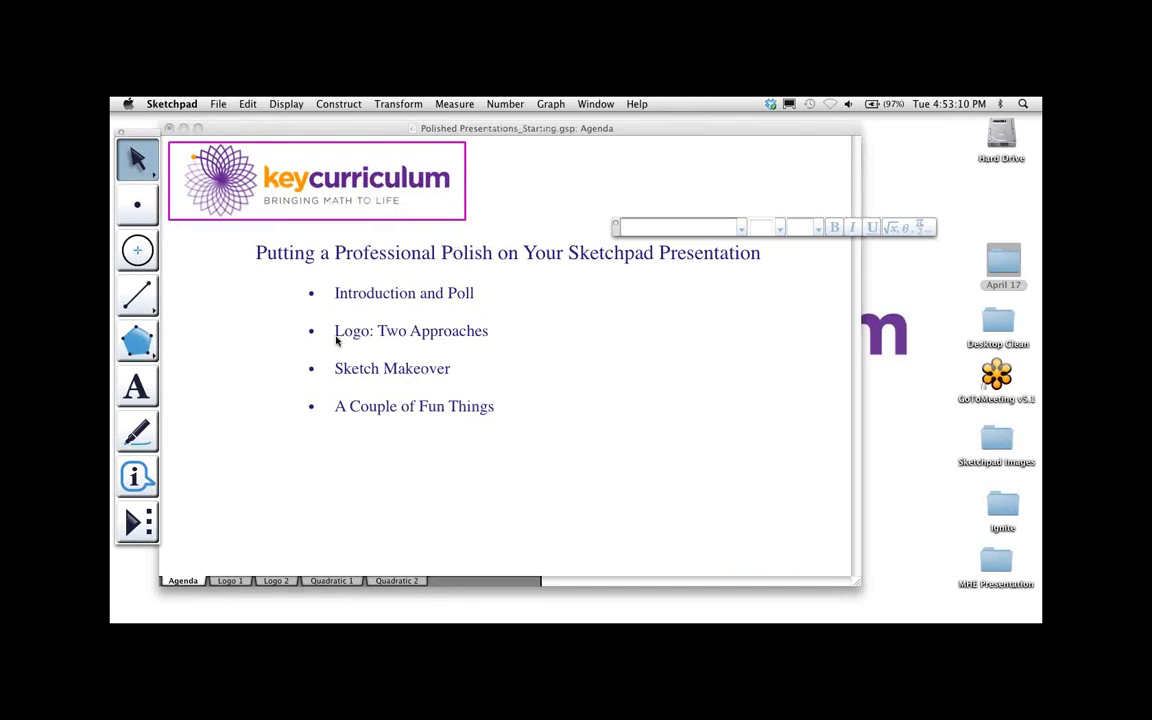
Add a blank page named "Fun Thing 1" after the Quadratic 2 page
{"action": "left_click", "coordinate": [397, 580]}
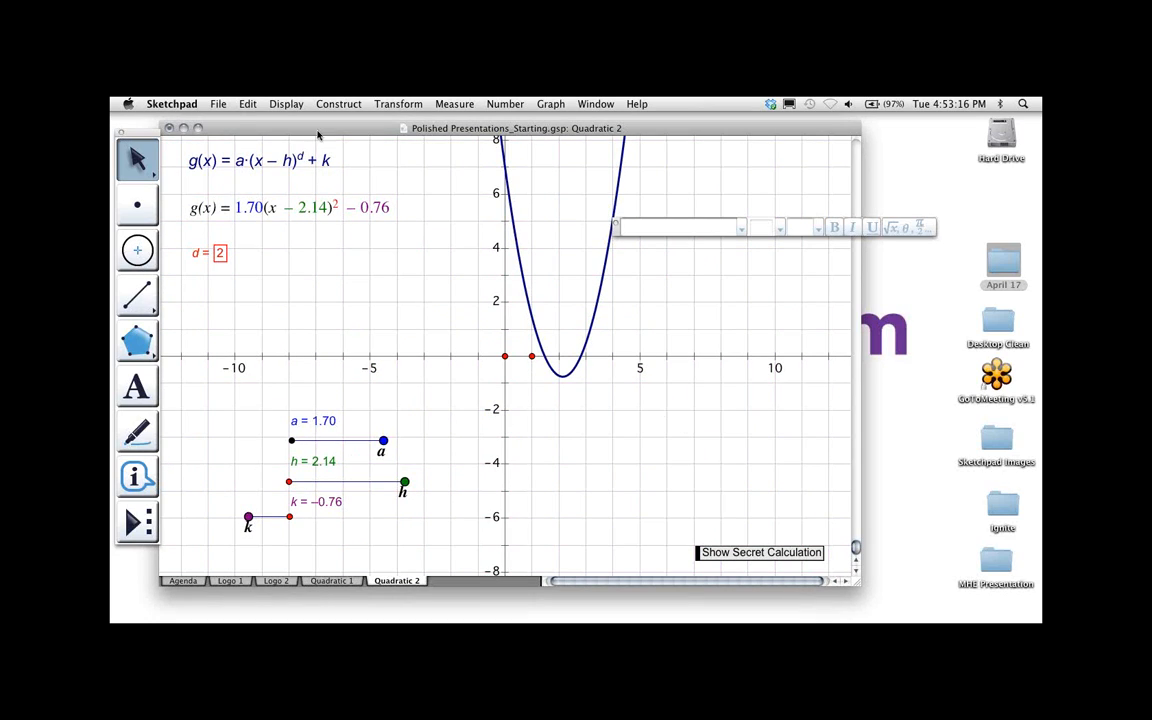
{"action": "left_click", "coordinate": [218, 104]}
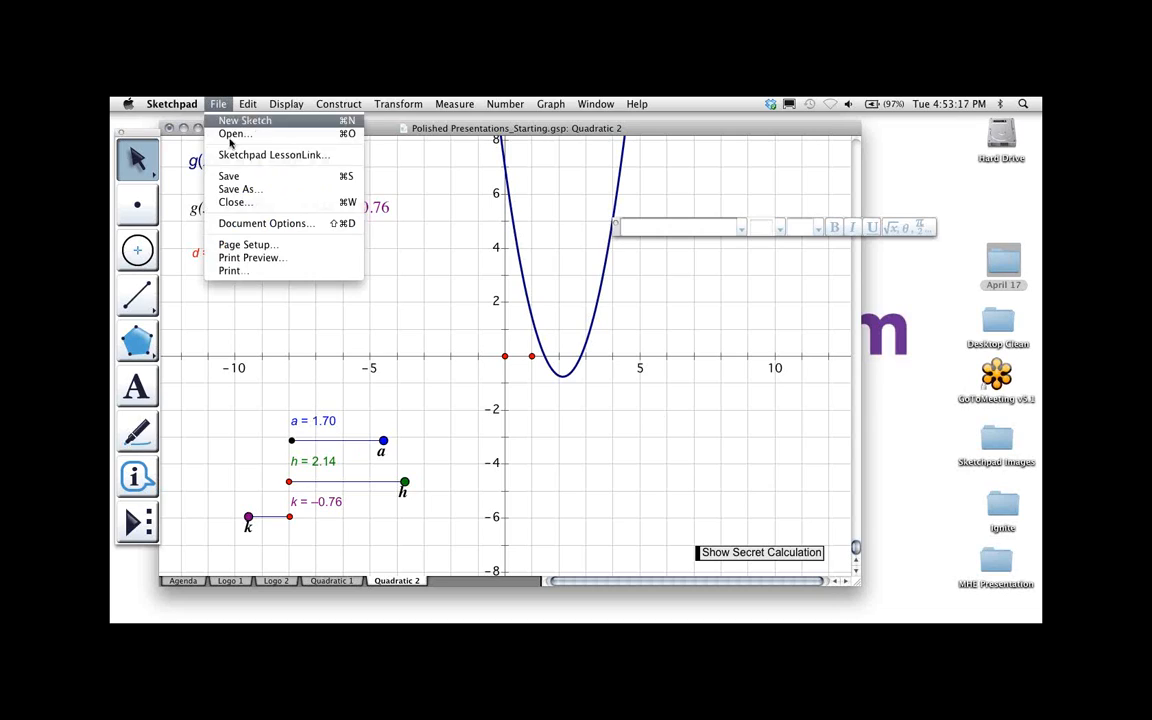
{"action": "left_click", "coordinate": [240, 224]}
{"action": "left_click", "coordinate": [648, 331]}
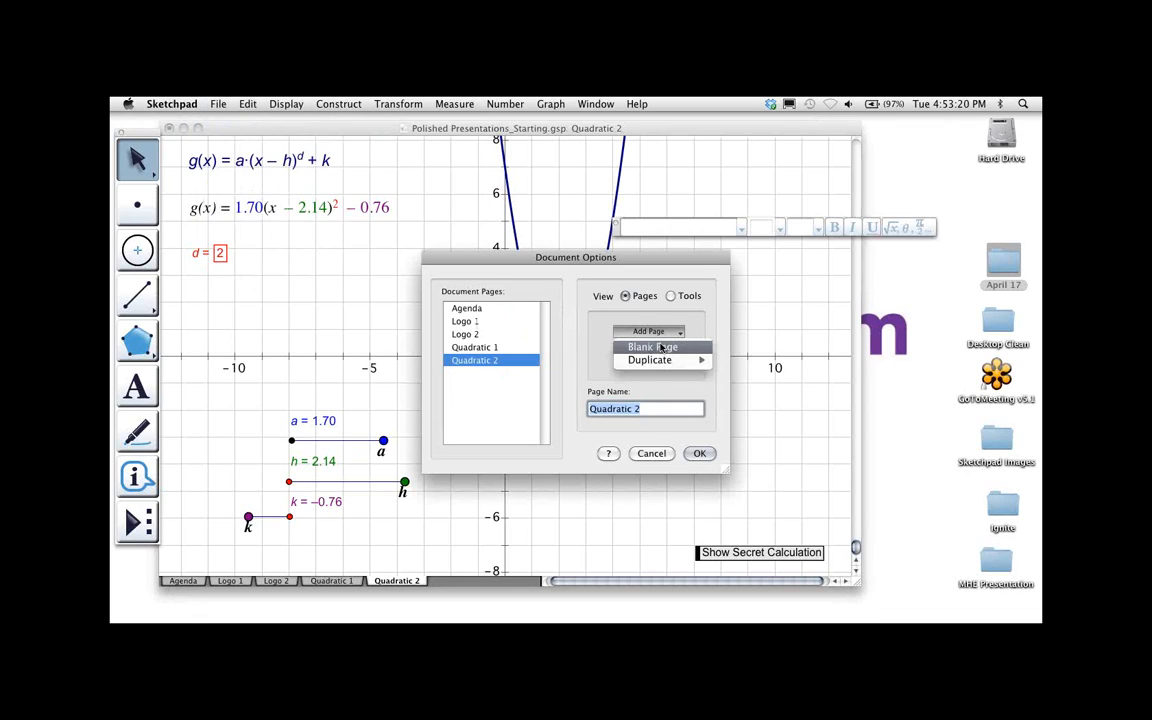
{"action": "left_click", "coordinate": [661, 346]}
{"action": "type", "text": "Fun Thing"}
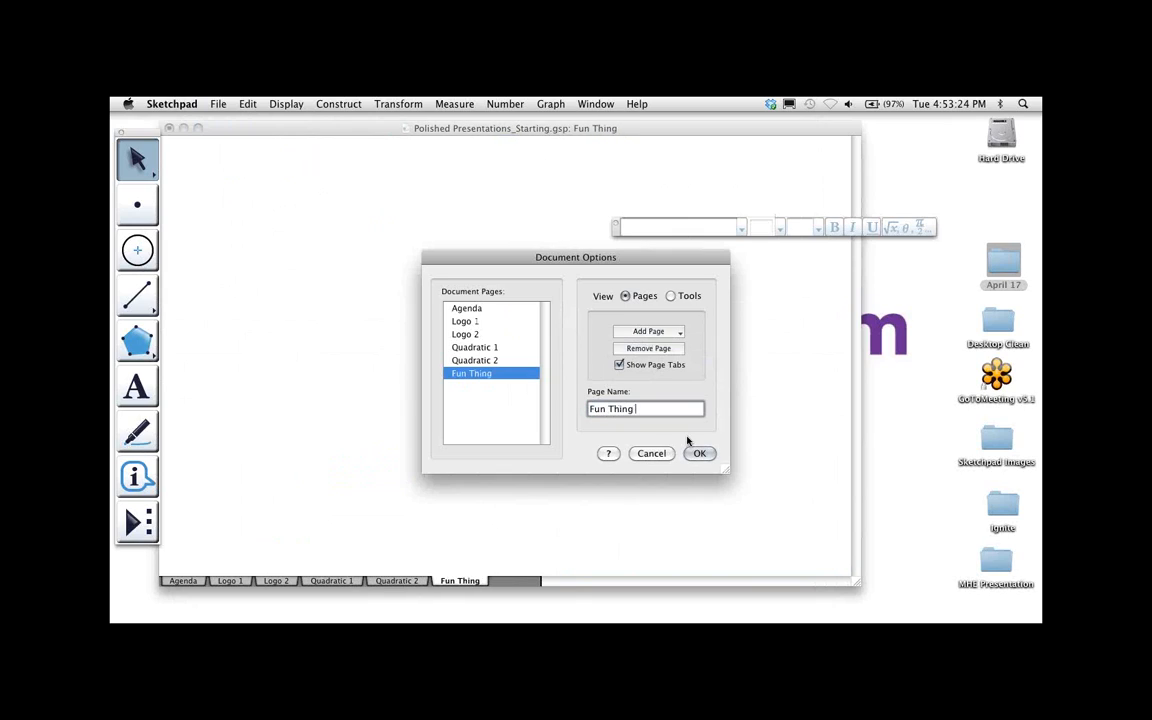
{"action": "type", "text": " 1"}
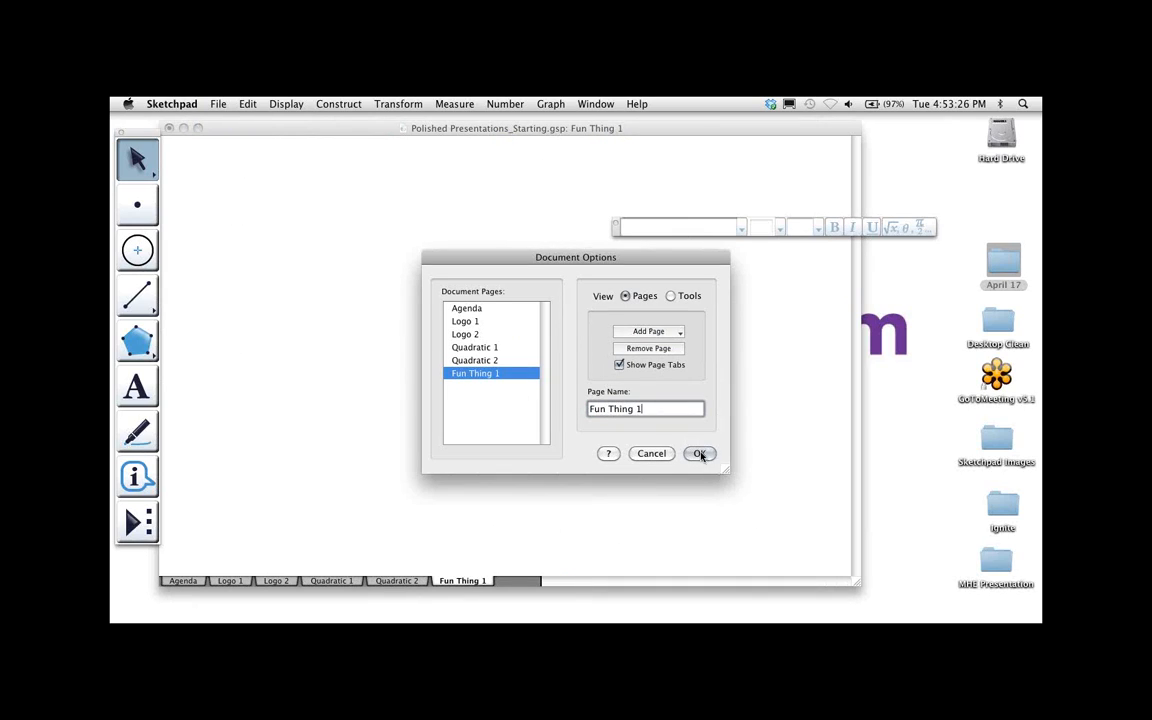
{"action": "left_click", "coordinate": [698, 453]}
Move the text palette up out of the drawing area and define a coordinate system on the Fun Thing 1 page
{"action": "left_click_drag", "start_coordinate": [616, 228], "coordinate": [577, 133]}
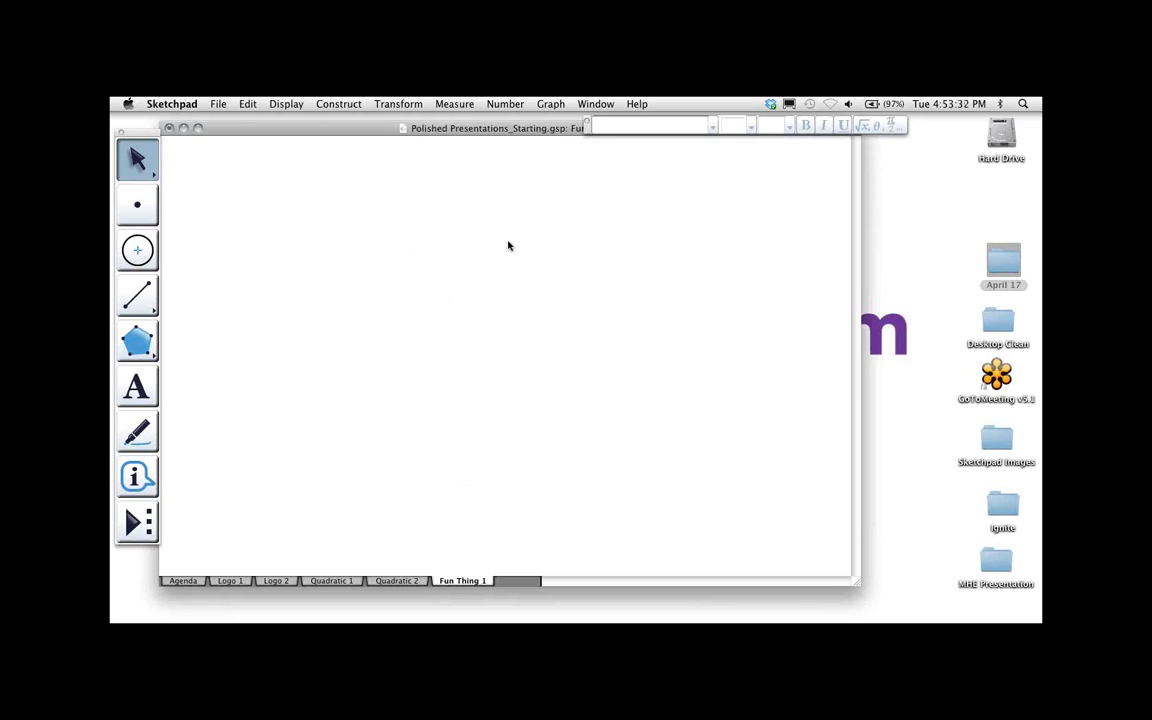
{"action": "left_click", "coordinate": [551, 104]}
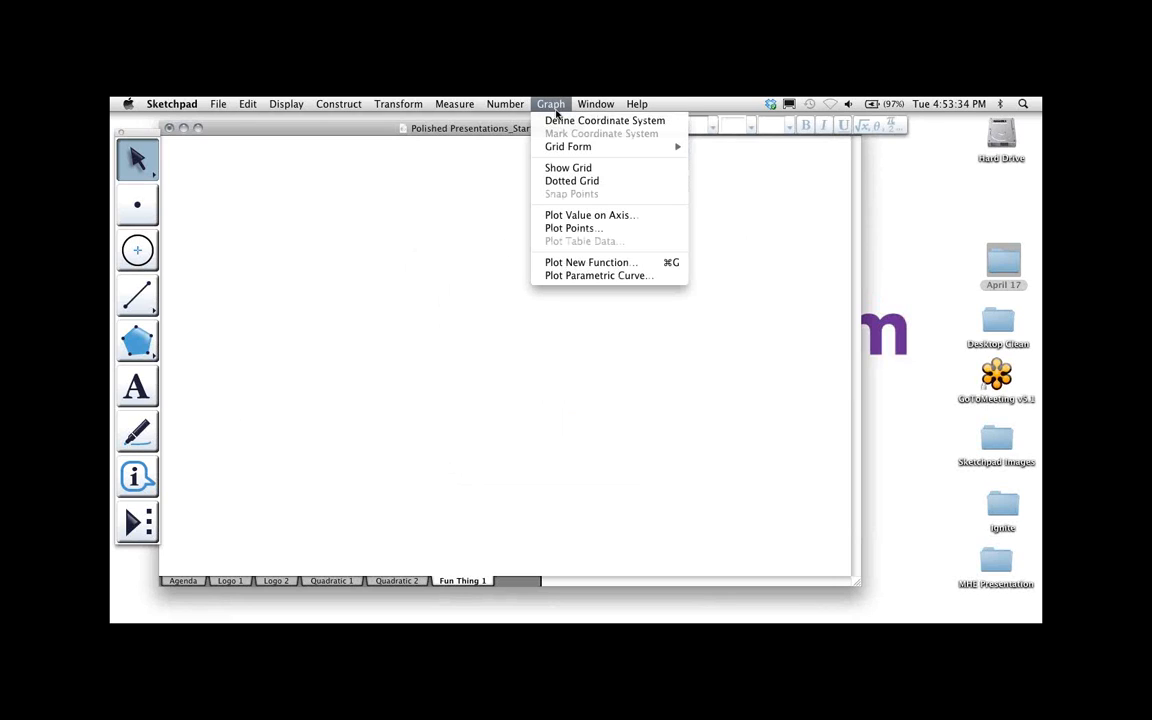
{"action": "left_click", "coordinate": [560, 120]}
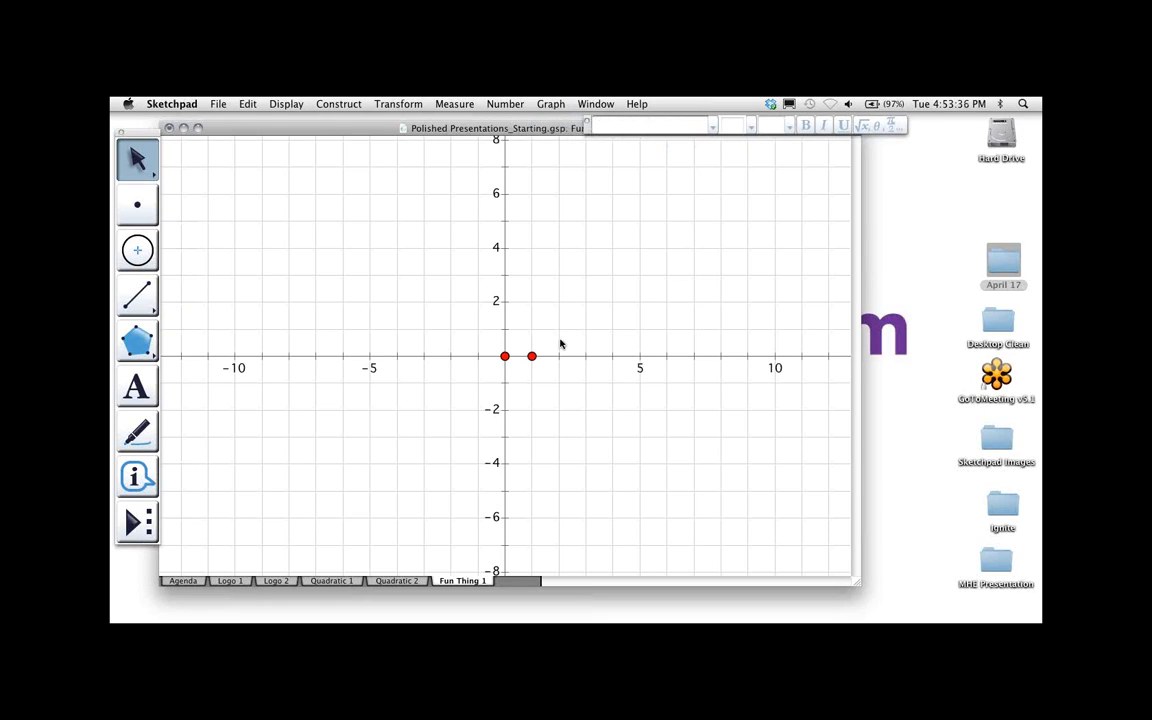
Give the coordinate system's origin and unit points a smaller point style
{"action": "left_click", "coordinate": [505, 356]}
{"action": "left_click", "coordinate": [531, 356]}
{"action": "left_click", "coordinate": [284, 104]}
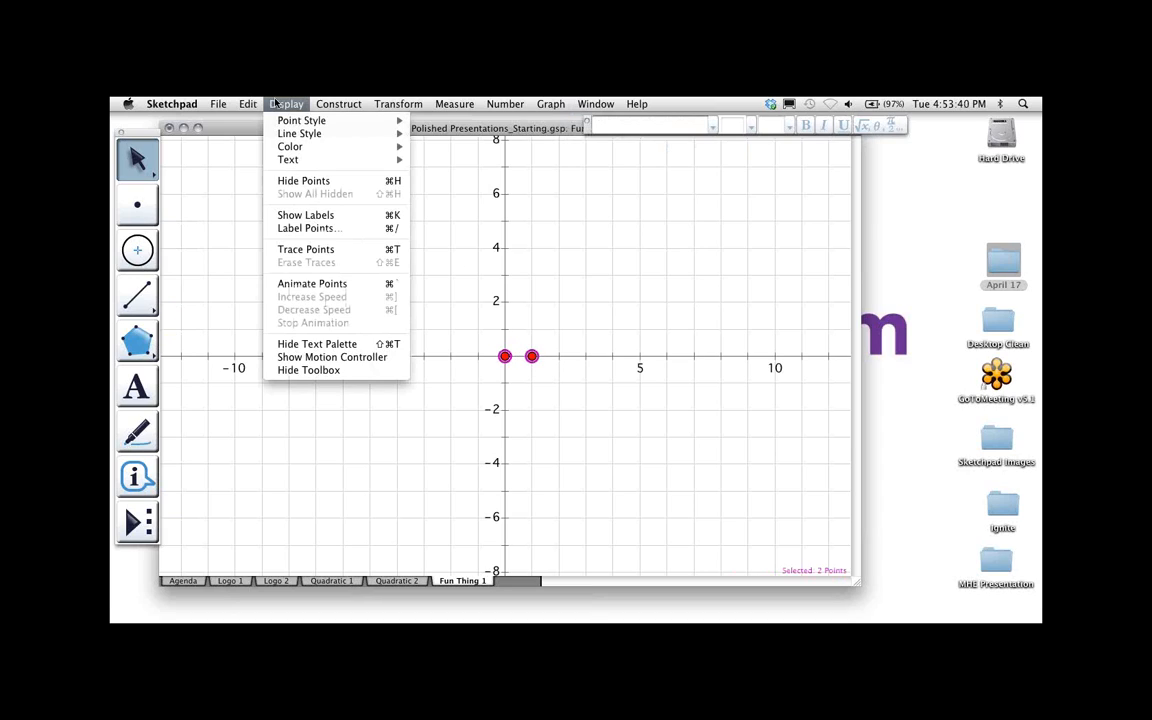
{"action": "mouse_move", "coordinate": [300, 120]}
{"action": "left_click", "coordinate": [430, 151]}
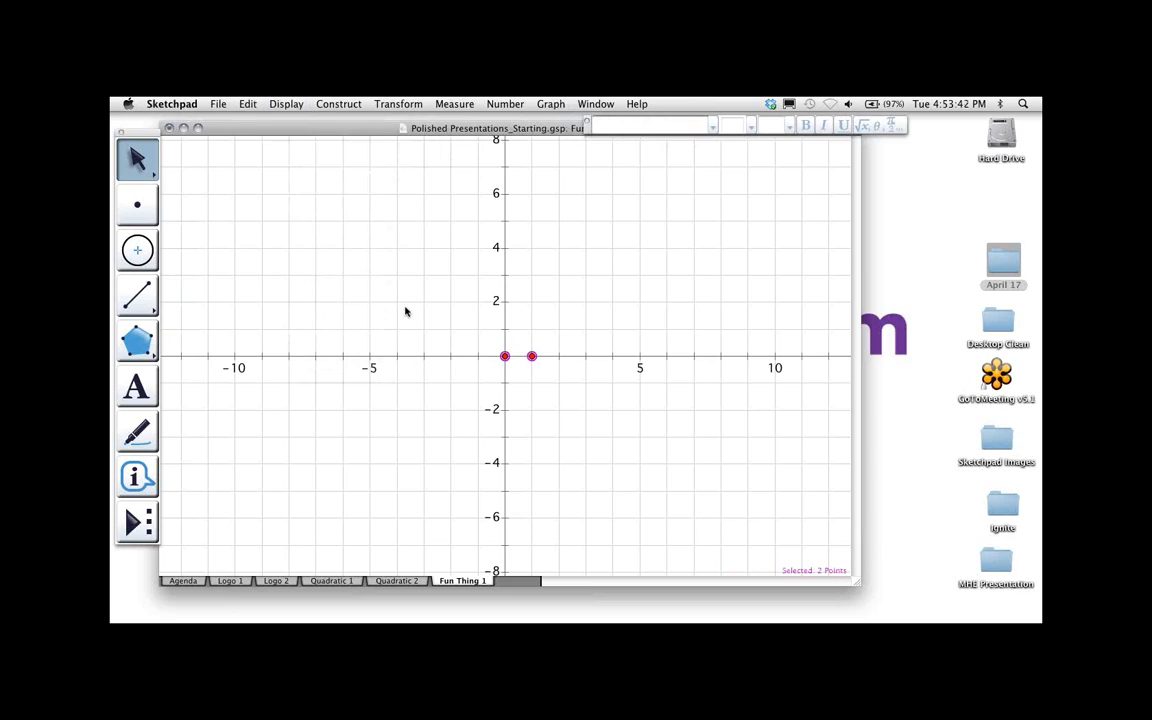
Draw a freehand wavy curve across the full width of the grid with the Marker tool and define a function from it
{"action": "left_click", "coordinate": [140, 438]}
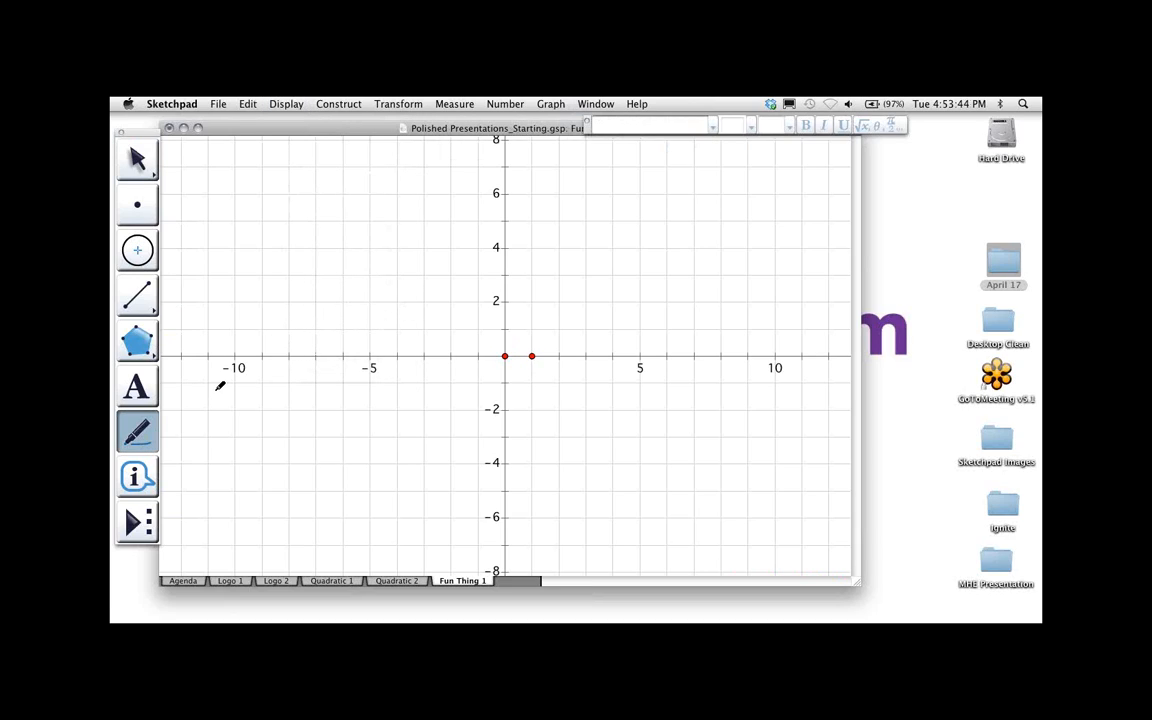
{"action": "mouse_move", "coordinate": [168, 375]}
{"action": "left_mouse_down"}
{"action": "mouse_move", "coordinate": [272, 298]}
{"action": "mouse_move", "coordinate": [490, 377]}
{"action": "mouse_move", "coordinate": [684, 394]}
{"action": "mouse_move", "coordinate": [818, 254]}
{"action": "mouse_move", "coordinate": [850, 350]}
{"action": "left_mouse_up"}
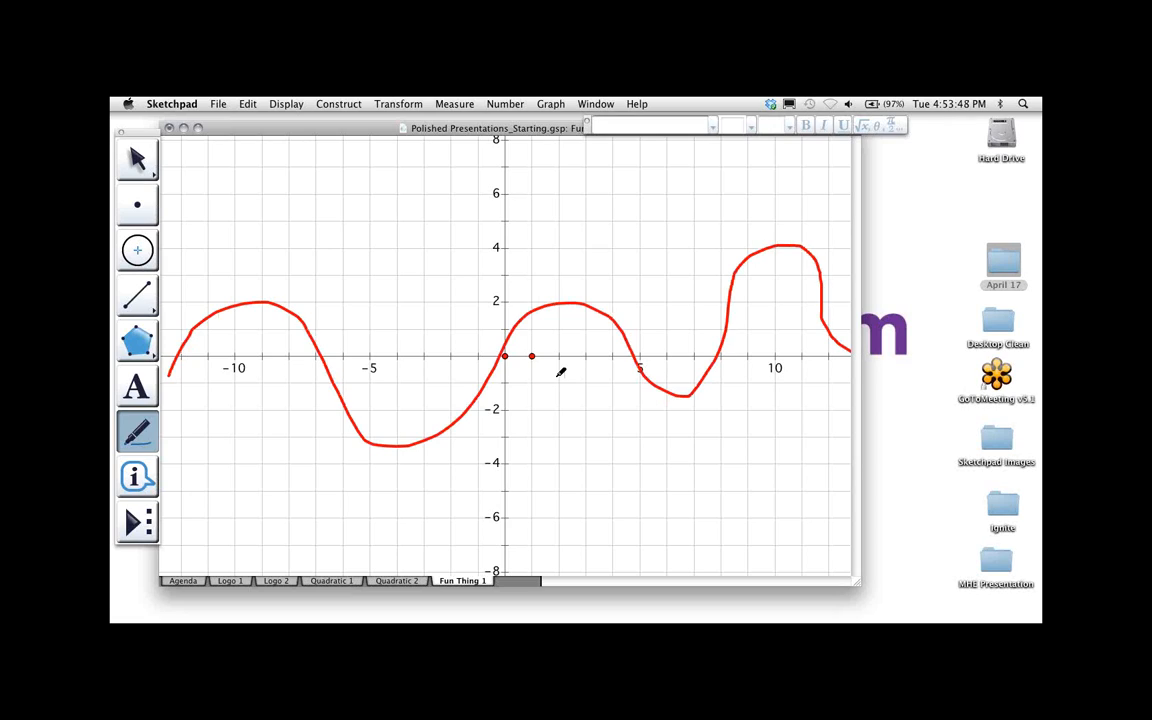
{"action": "left_click", "coordinate": [133, 152]}
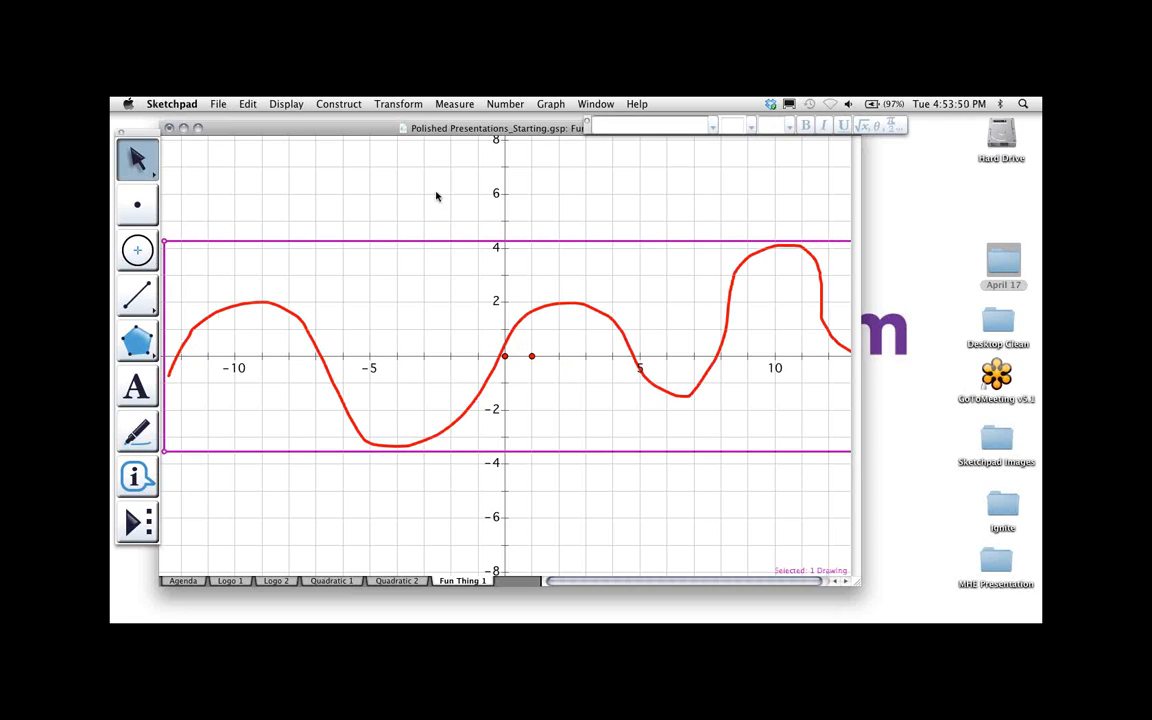
{"action": "left_click", "coordinate": [506, 104]}
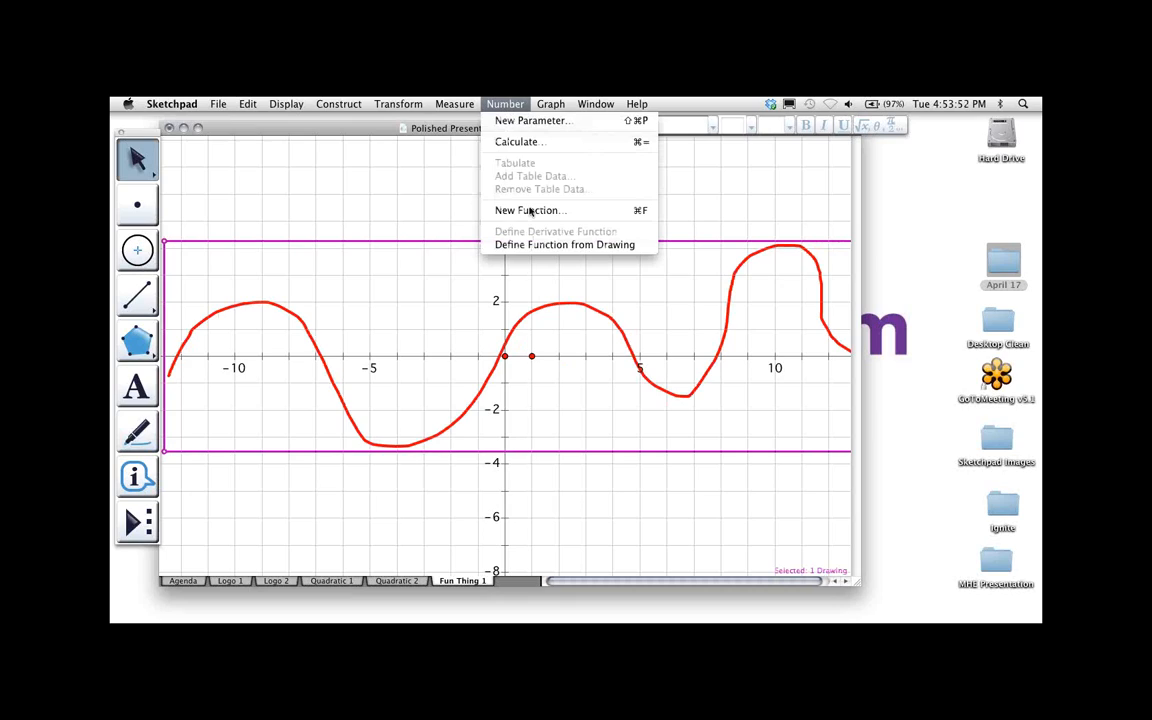
{"action": "left_click", "coordinate": [530, 244]}
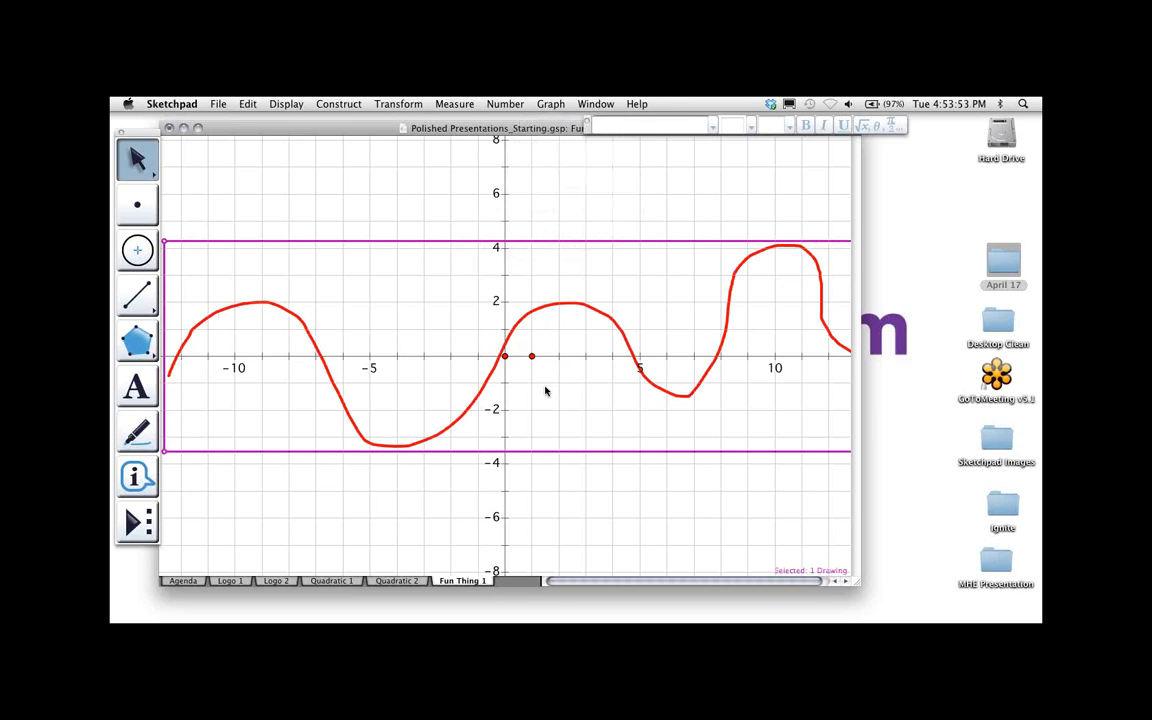
{"action": "left_click", "coordinate": [329, 184]}
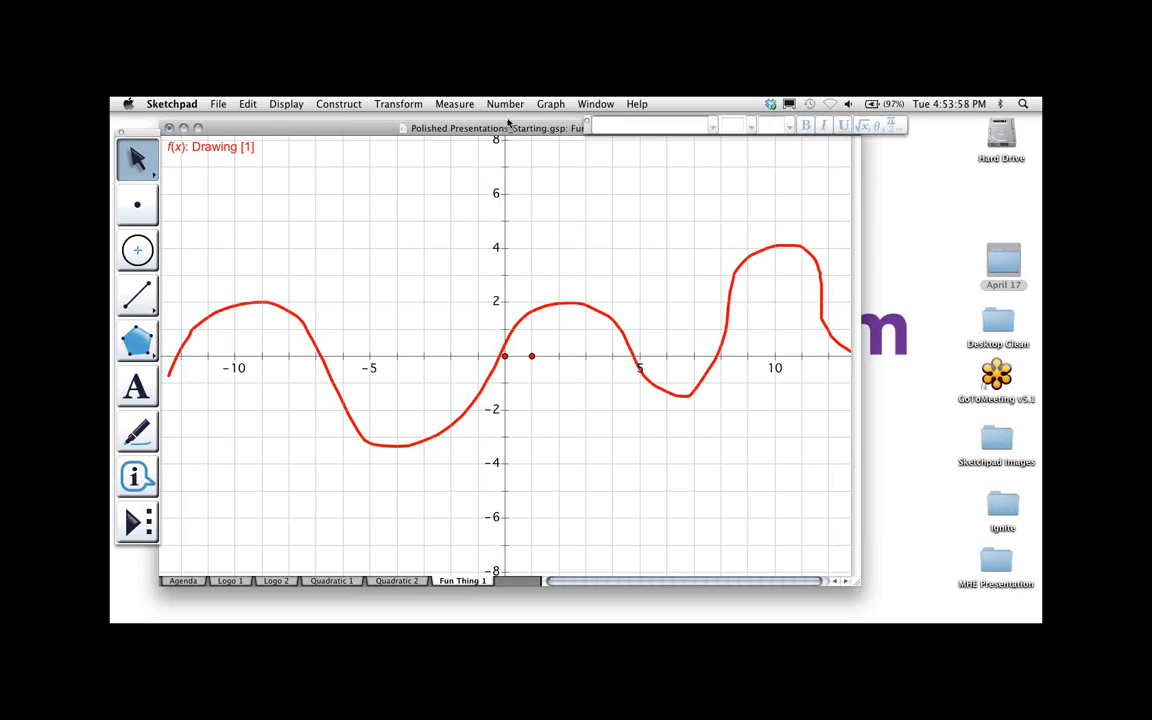
Plot the new function g(x) = f(x) + 3, based on the drawing's function
{"action": "left_click", "coordinate": [545, 104]}
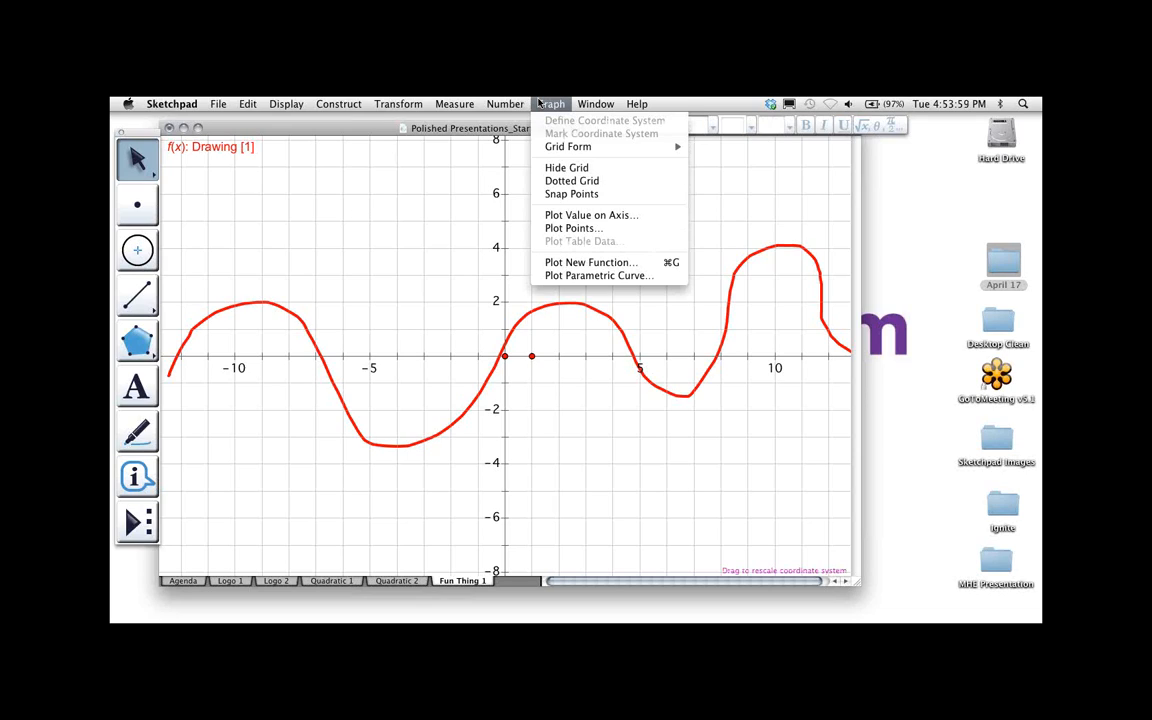
{"action": "left_click", "coordinate": [585, 262]}
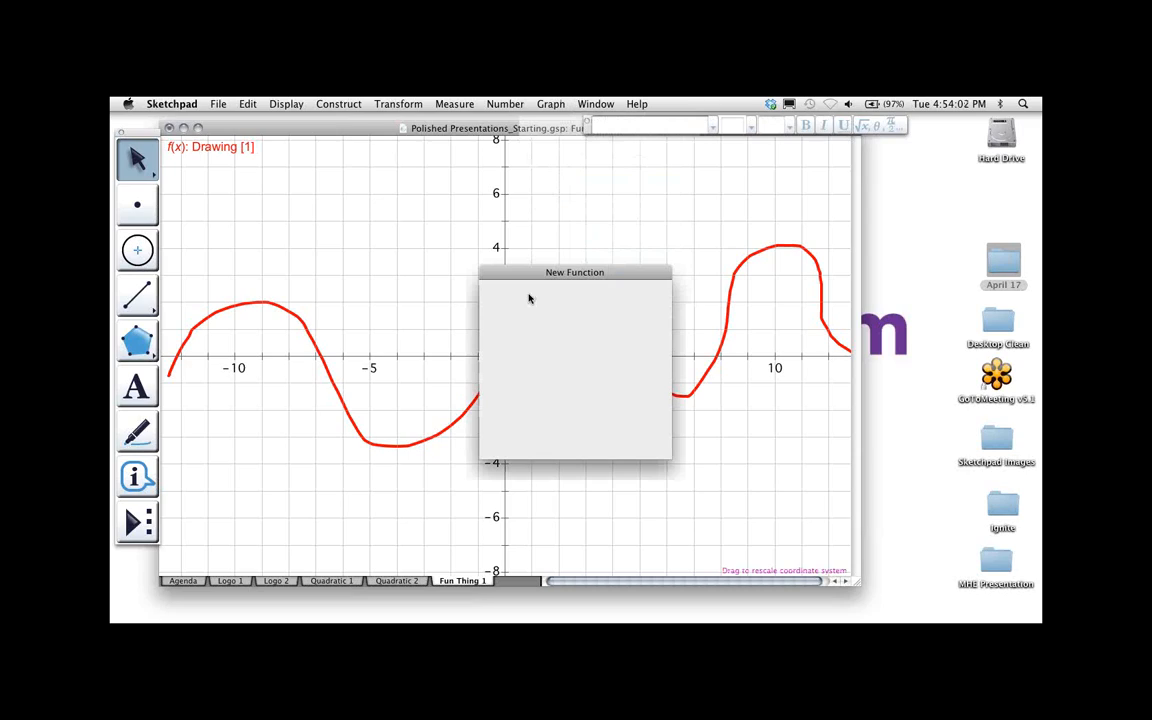
{"action": "left_click", "coordinate": [236, 150]}
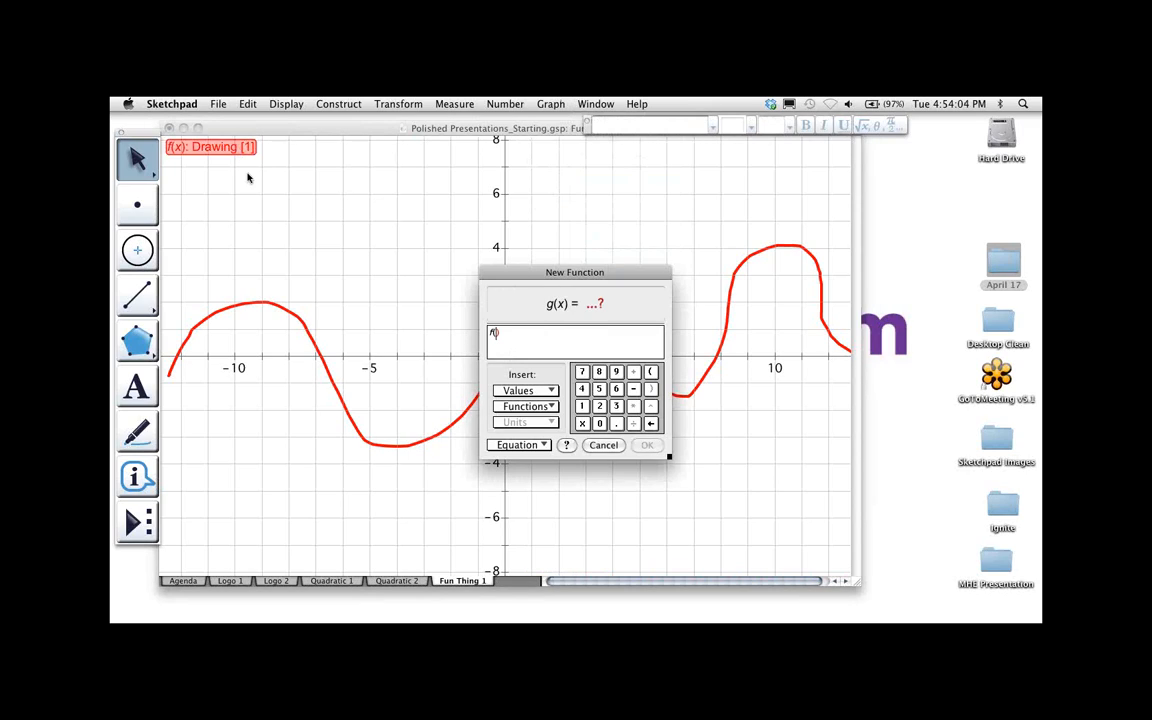
{"action": "type", "text": "x) "}
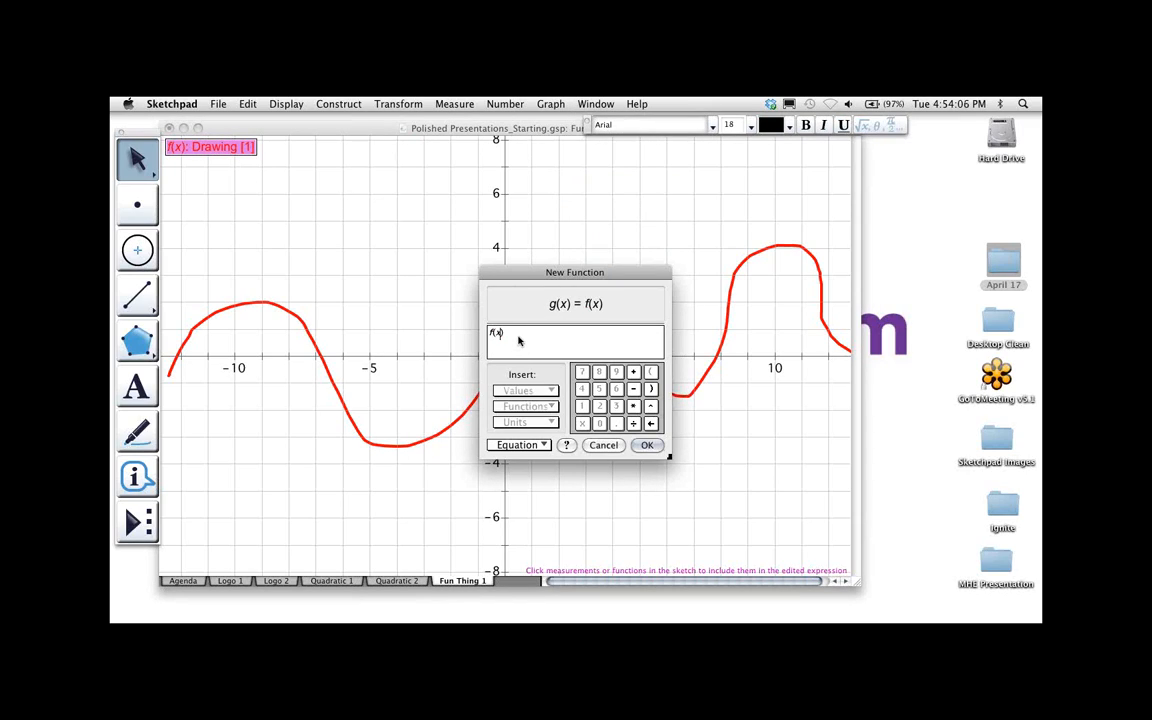
{"action": "type", "text": "+ 3"}
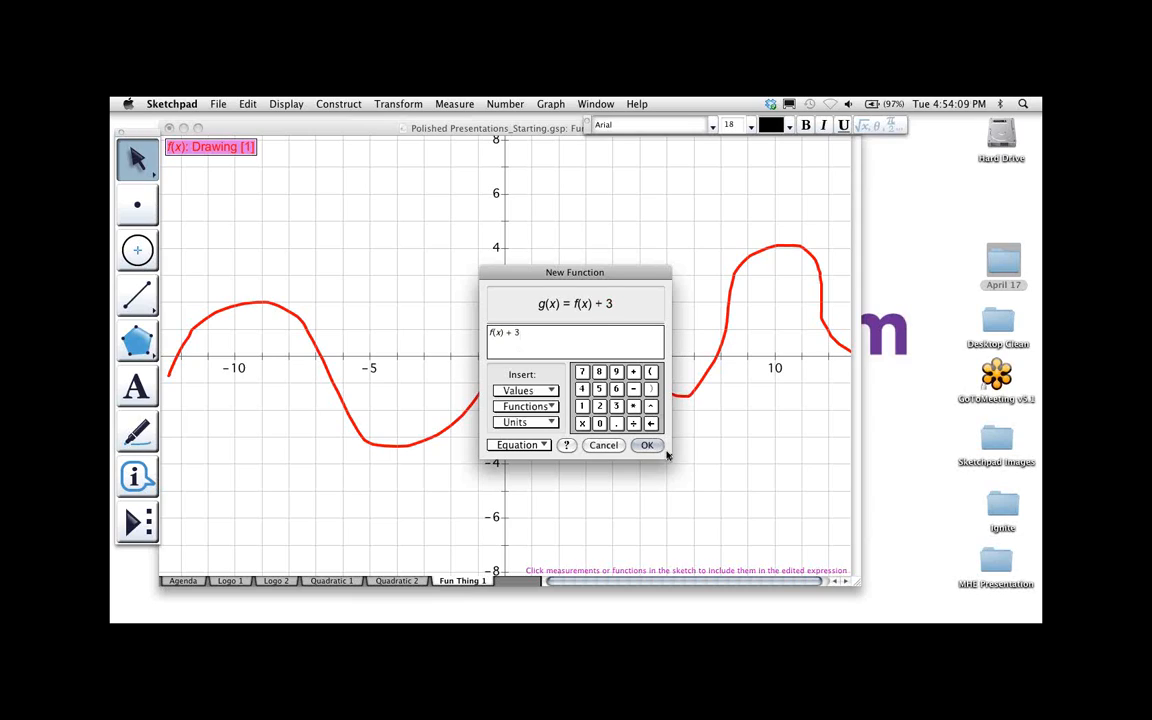
{"action": "left_click", "coordinate": [647, 446]}
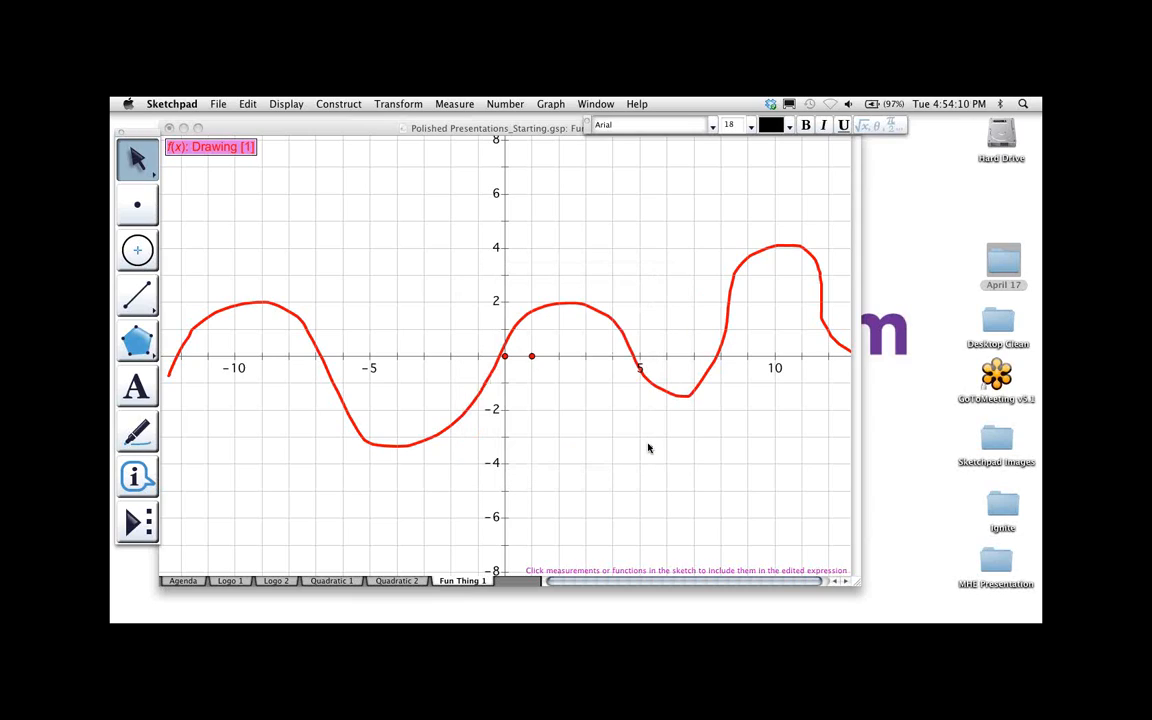
{"action": "left_click", "coordinate": [405, 249]}
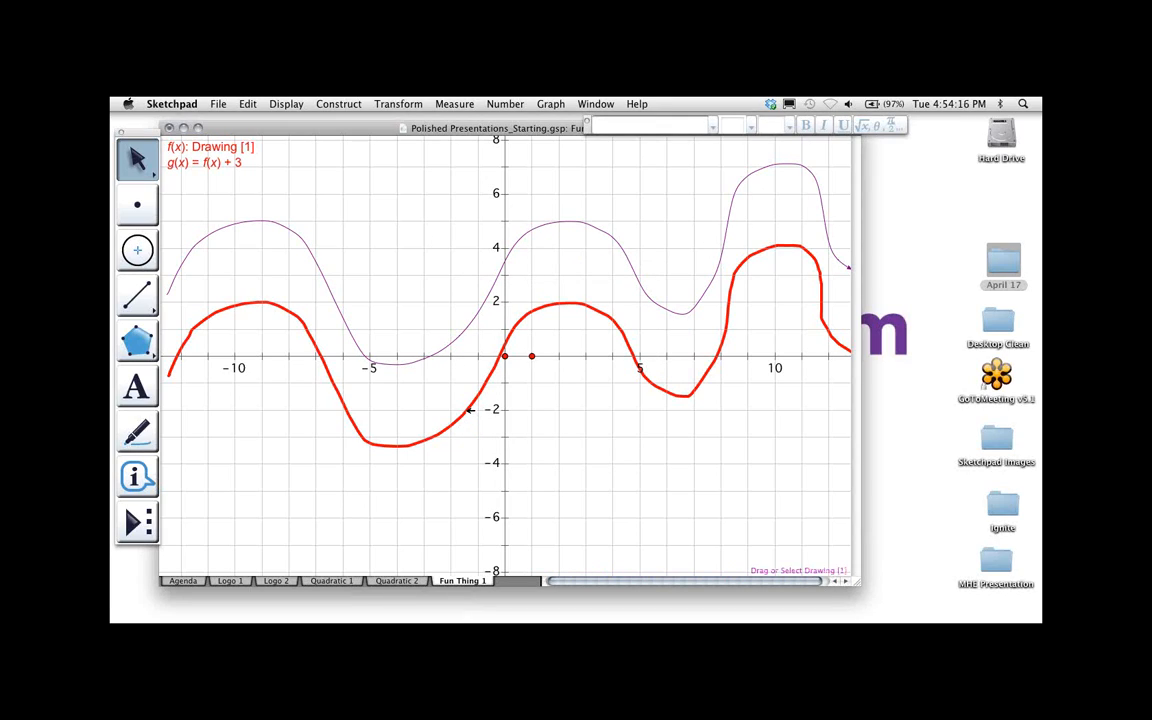
Plot another new function, h(x) = 2·f(x), based on the drawing's function
{"action": "left_click", "coordinate": [469, 410]}
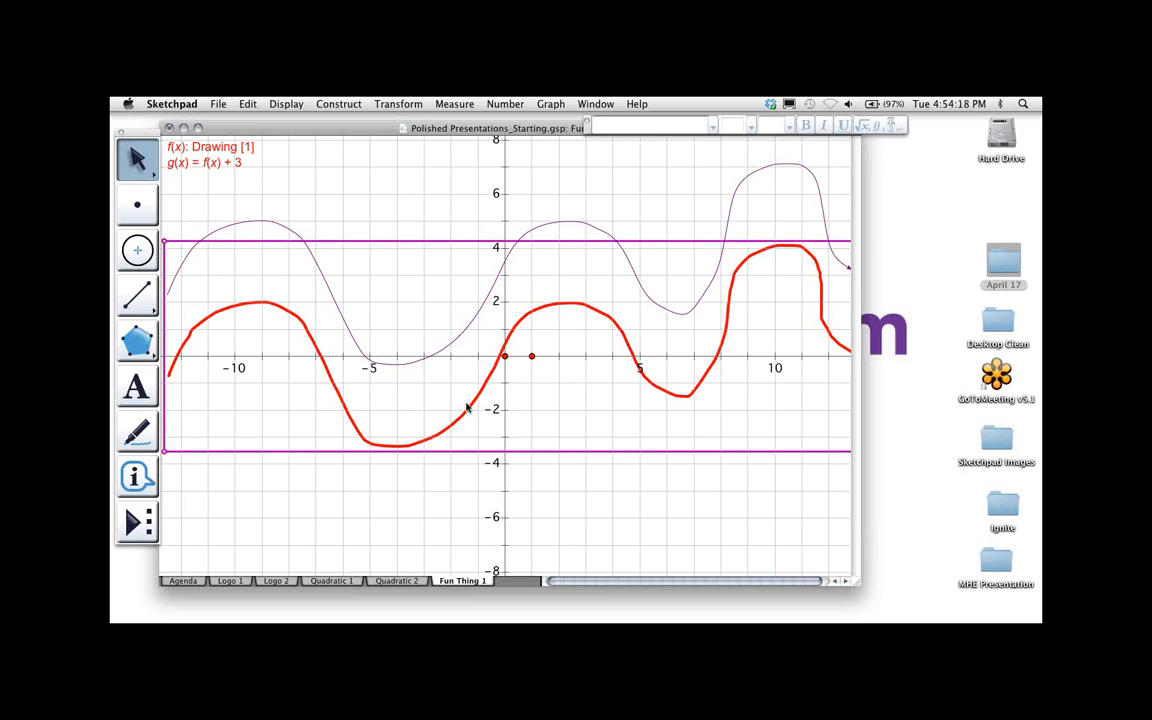
{"action": "left_click", "coordinate": [549, 104]}
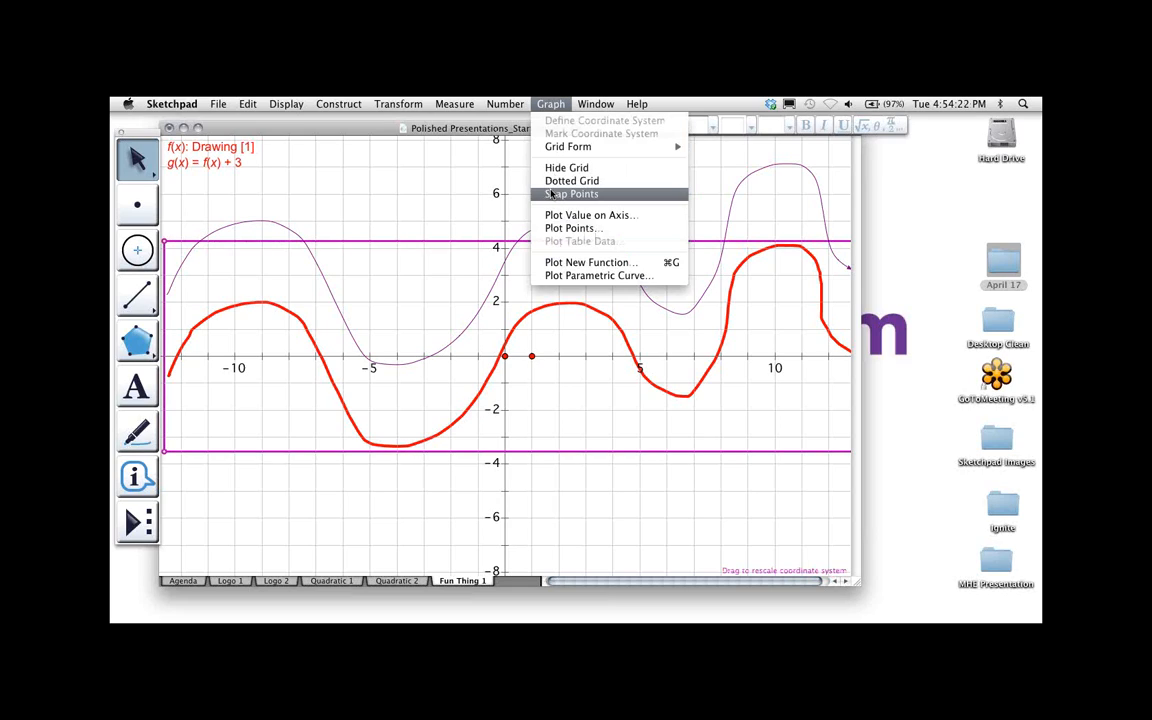
{"action": "left_click", "coordinate": [560, 262]}
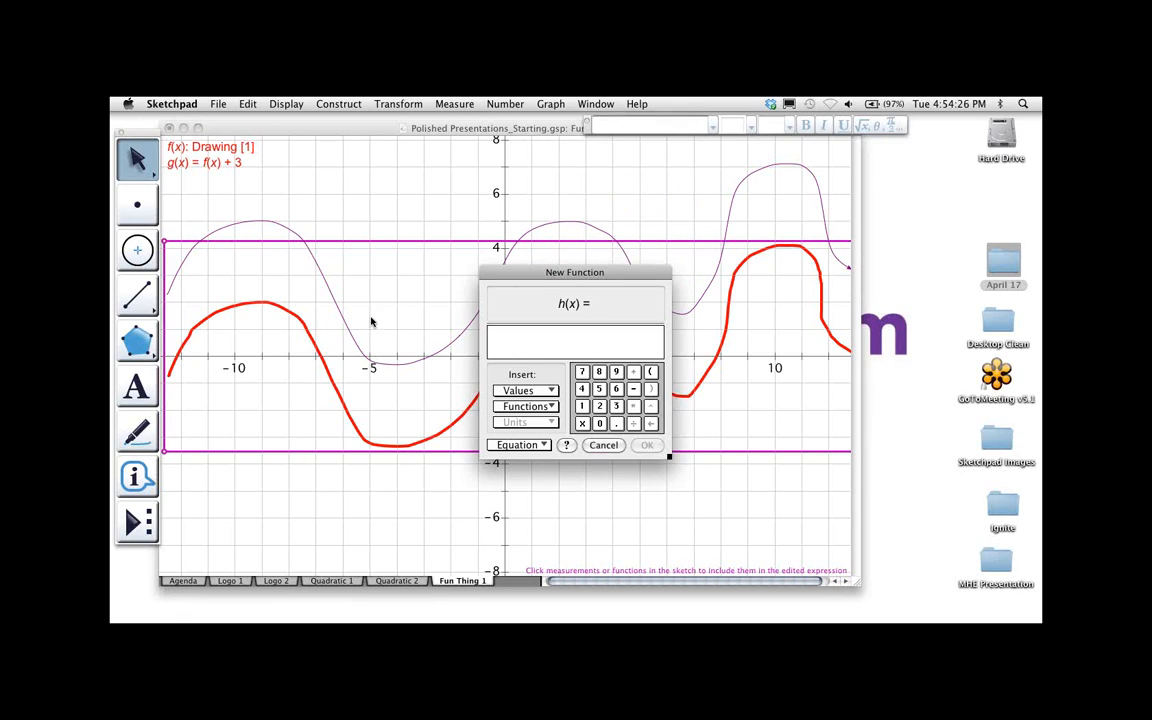
{"action": "type", "text": "2"}
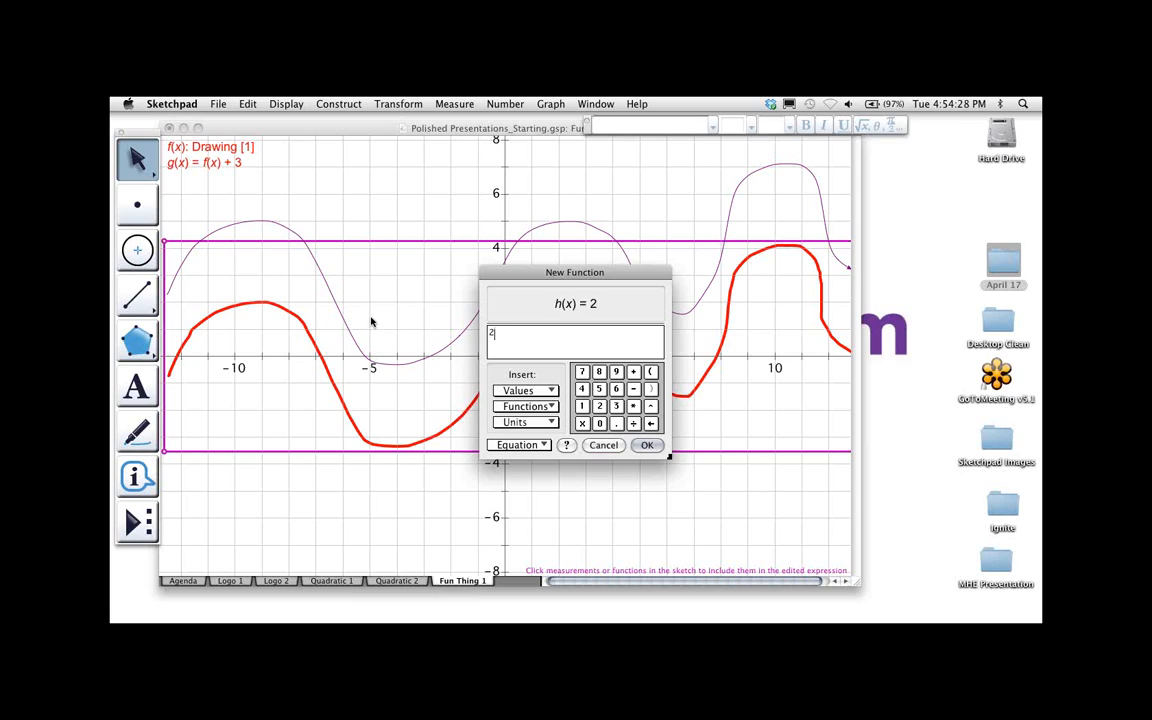
{"action": "type", "text": "*"}
{"action": "left_click", "coordinate": [205, 147]}
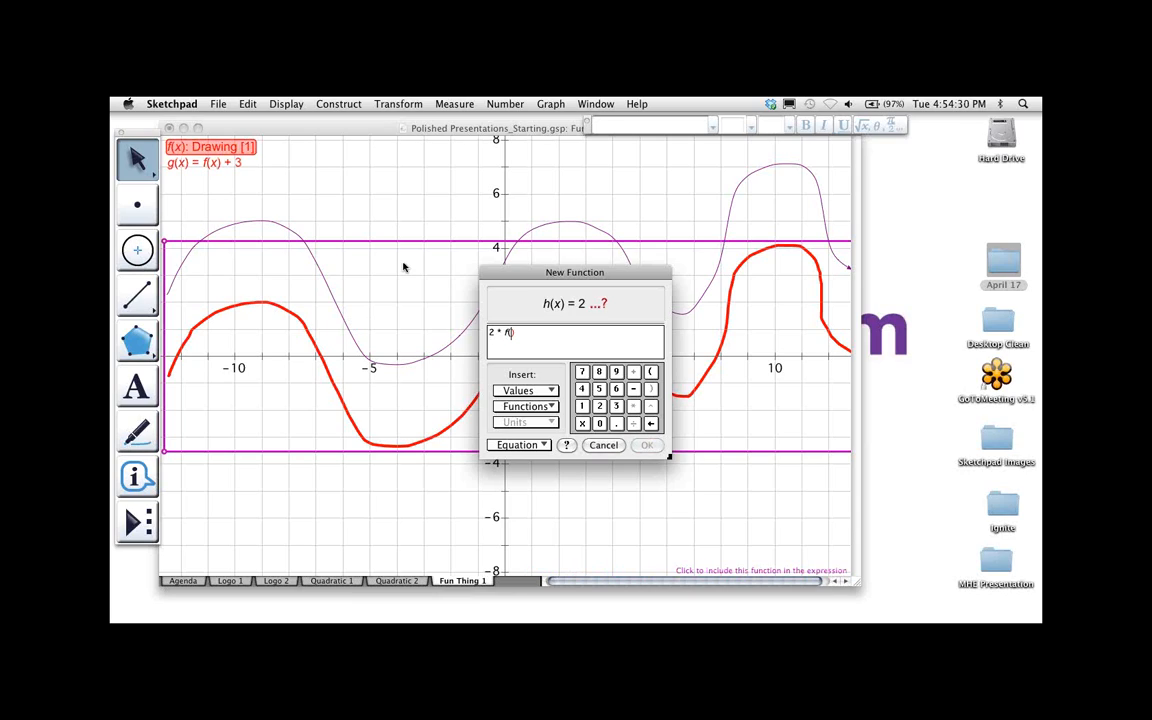
{"action": "type", "text": "x"}
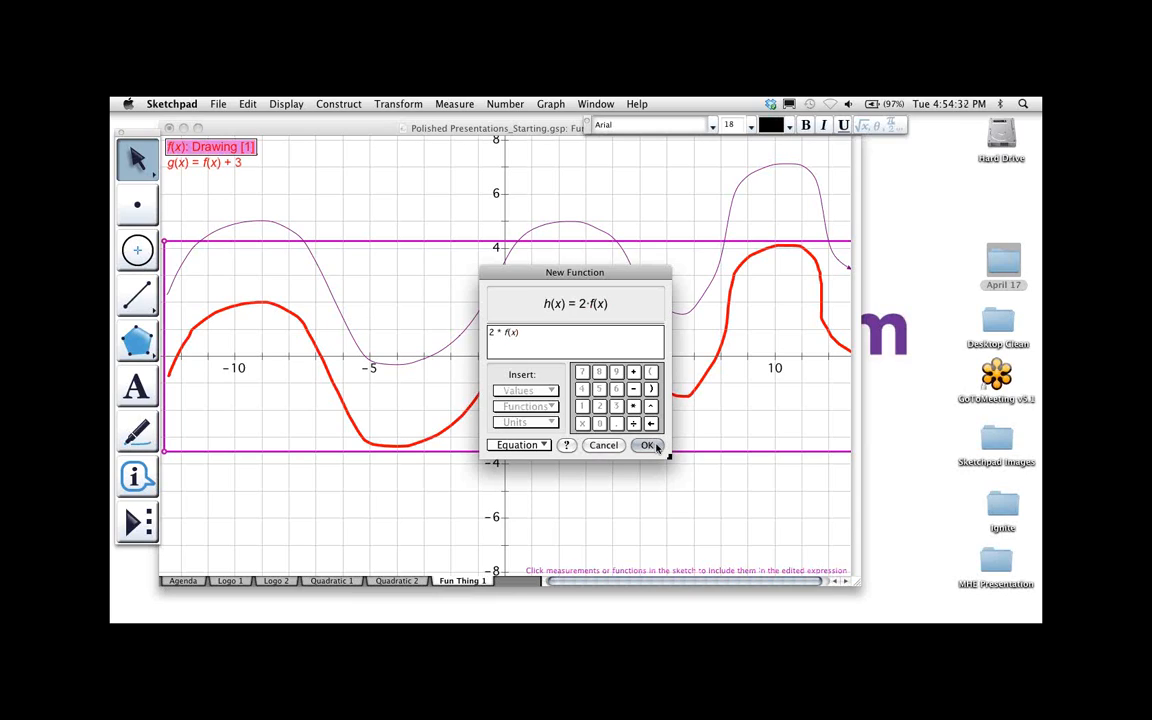
{"action": "left_click", "coordinate": [647, 445]}
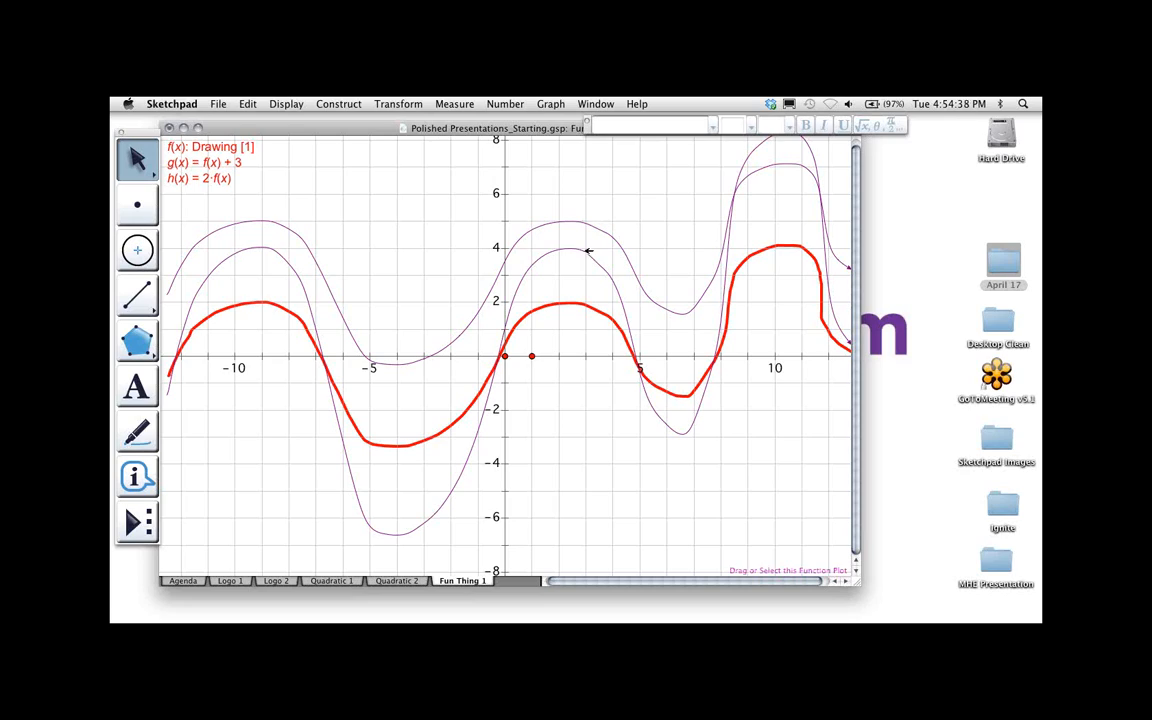
Color the plot of h(x) = 2·f(x) blue and clear the selection
{"action": "left_click", "coordinate": [593, 247]}
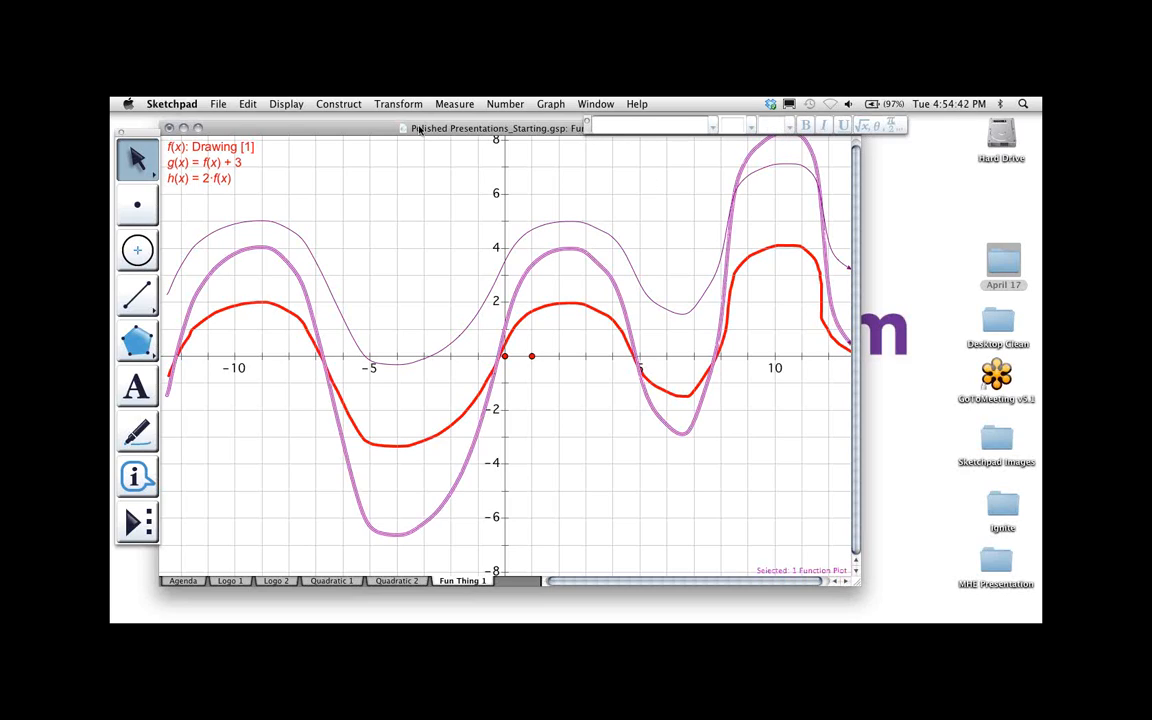
{"action": "left_click", "coordinate": [283, 104]}
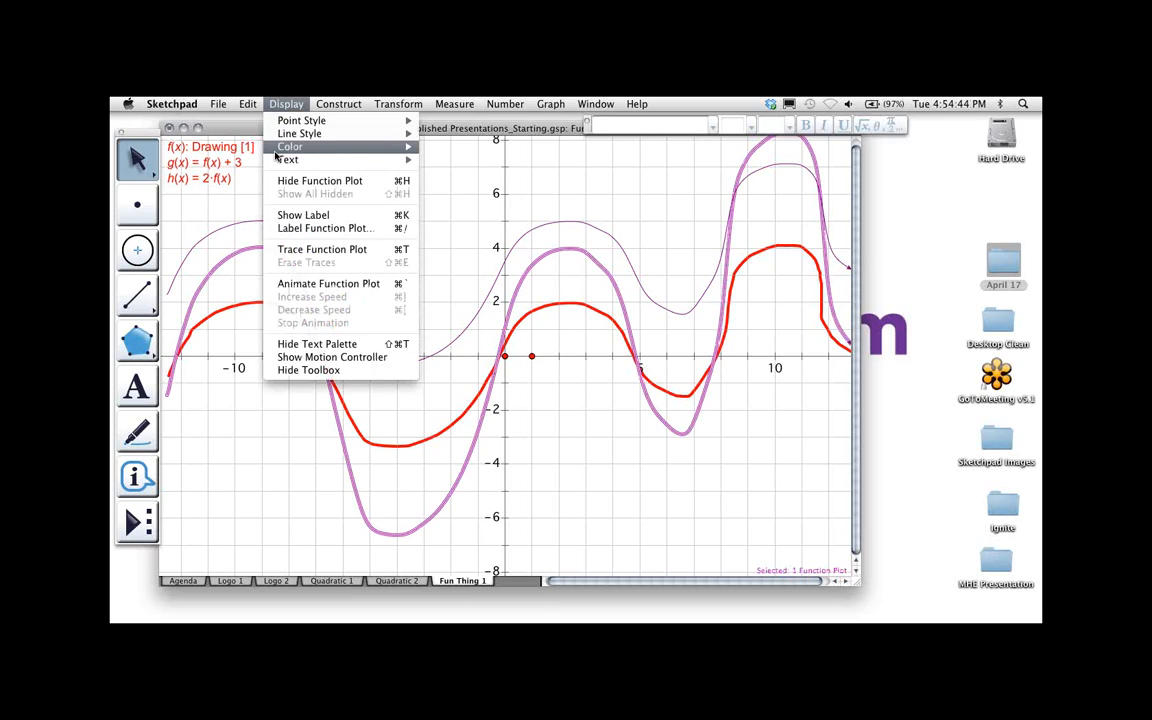
{"action": "mouse_move", "coordinate": [370, 146]}
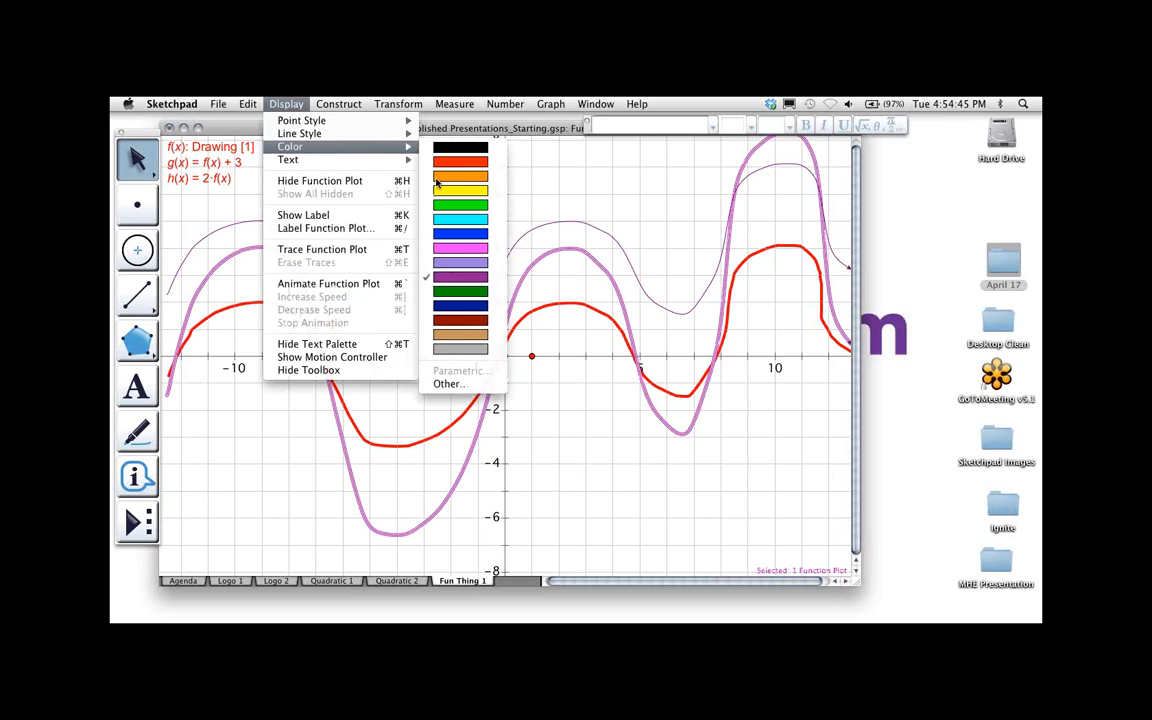
{"action": "left_click", "coordinate": [469, 235]}
{"action": "left_click", "coordinate": [283, 190]}
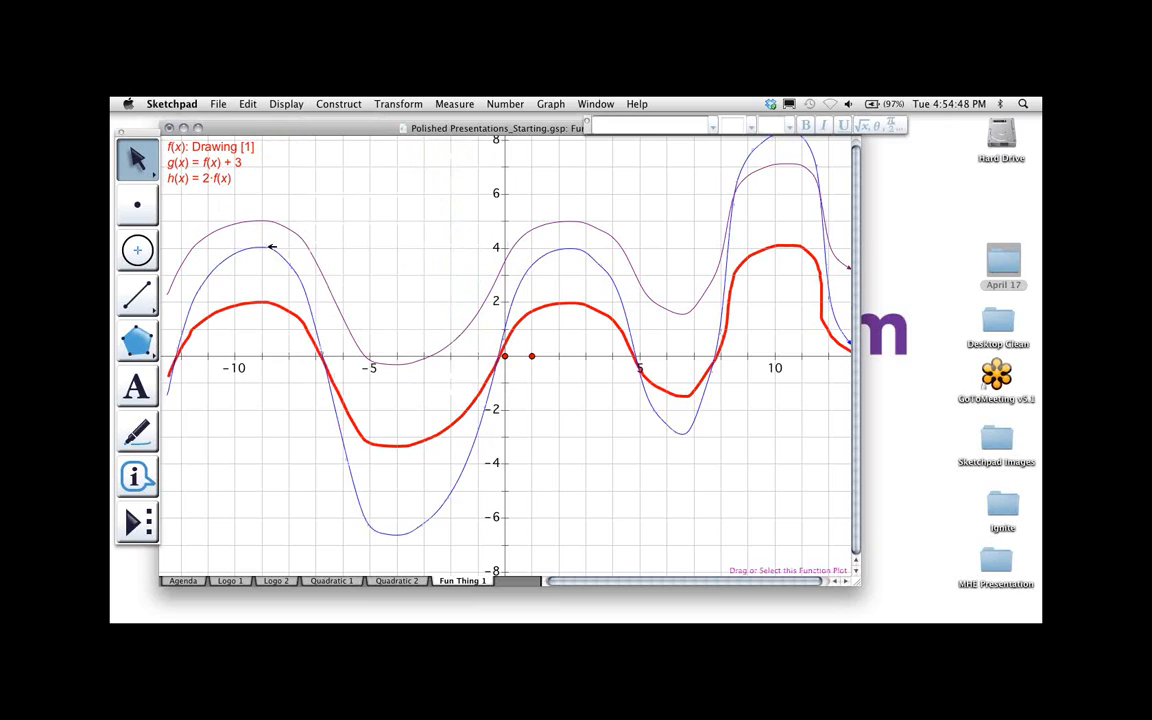
Set the line style of the blue h(x) = 2·f(x) plot to Medium and clear the selection
{"action": "left_click", "coordinate": [270, 248]}
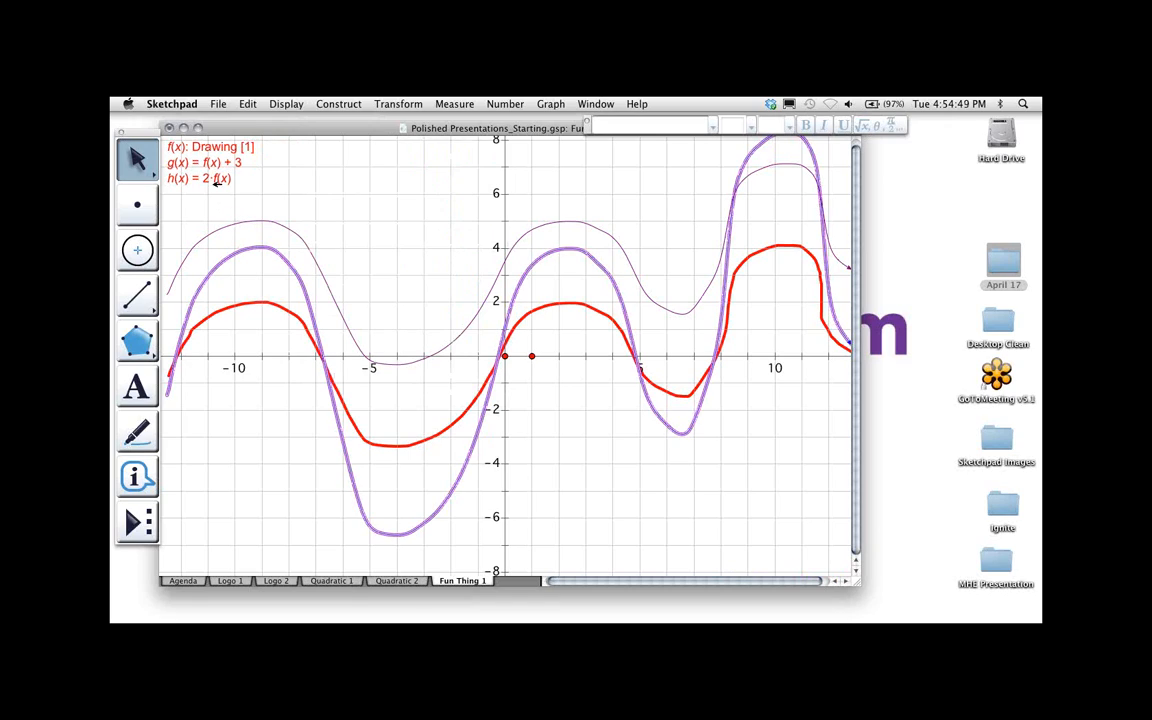
{"action": "left_click", "coordinate": [286, 104]}
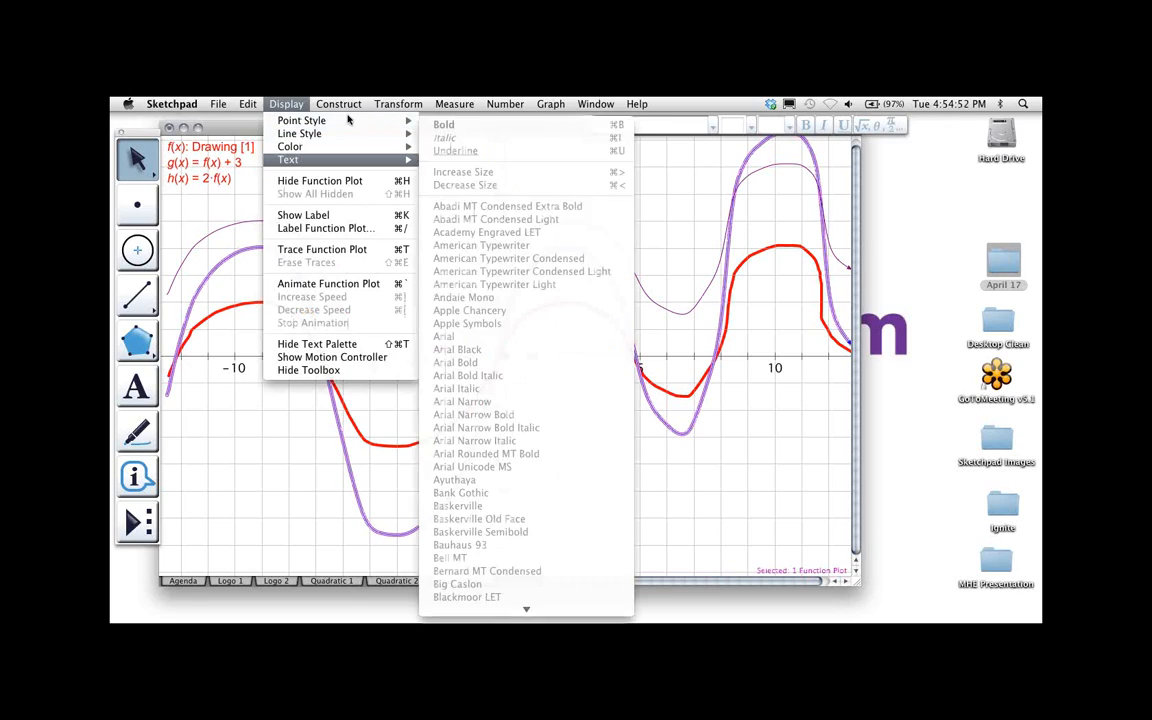
{"action": "left_click", "coordinate": [450, 160]}
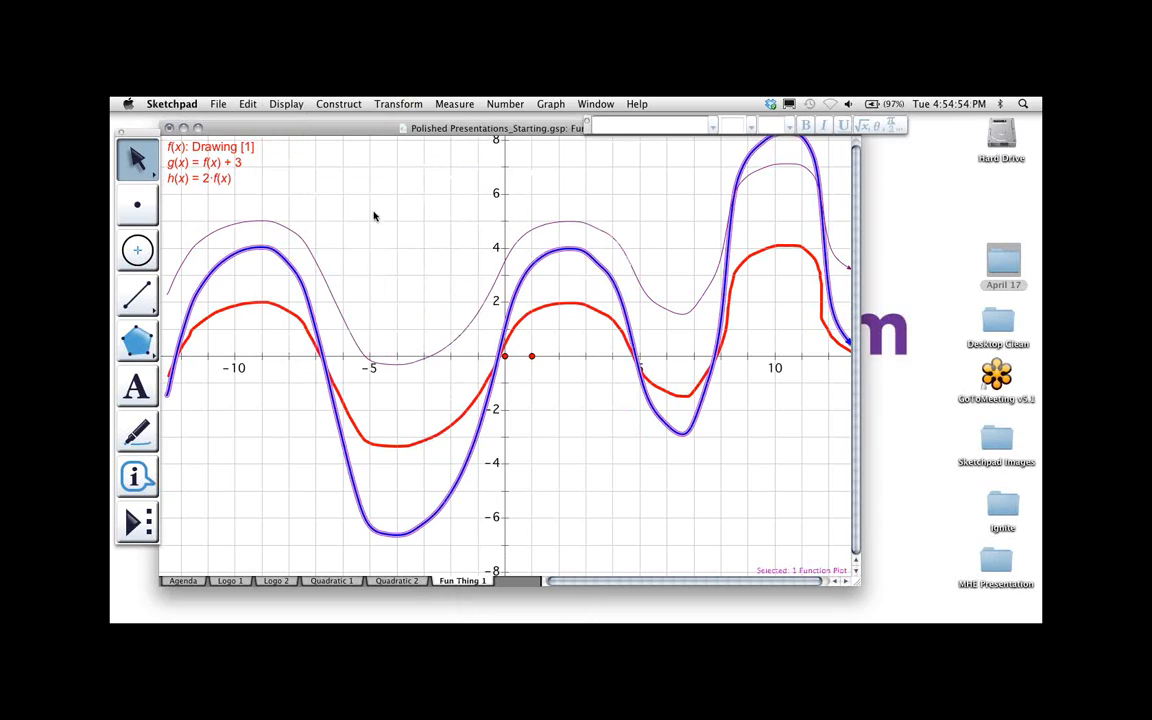
{"action": "left_click", "coordinate": [300, 200]}
Color the h(x) = 2·f(x) equation text blue to match its plot, and deselect it
{"action": "left_click", "coordinate": [205, 178]}
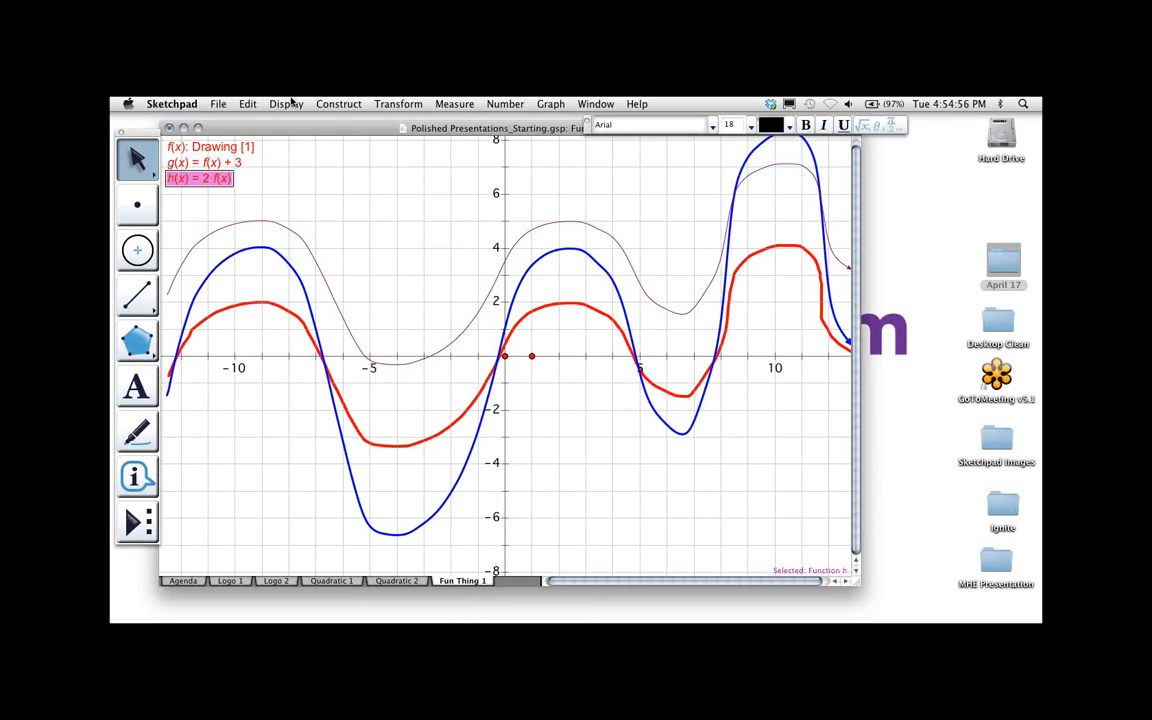
{"action": "left_click", "coordinate": [290, 102]}
{"action": "left_click", "coordinate": [290, 102]}
{"action": "left_click", "coordinate": [790, 127]}
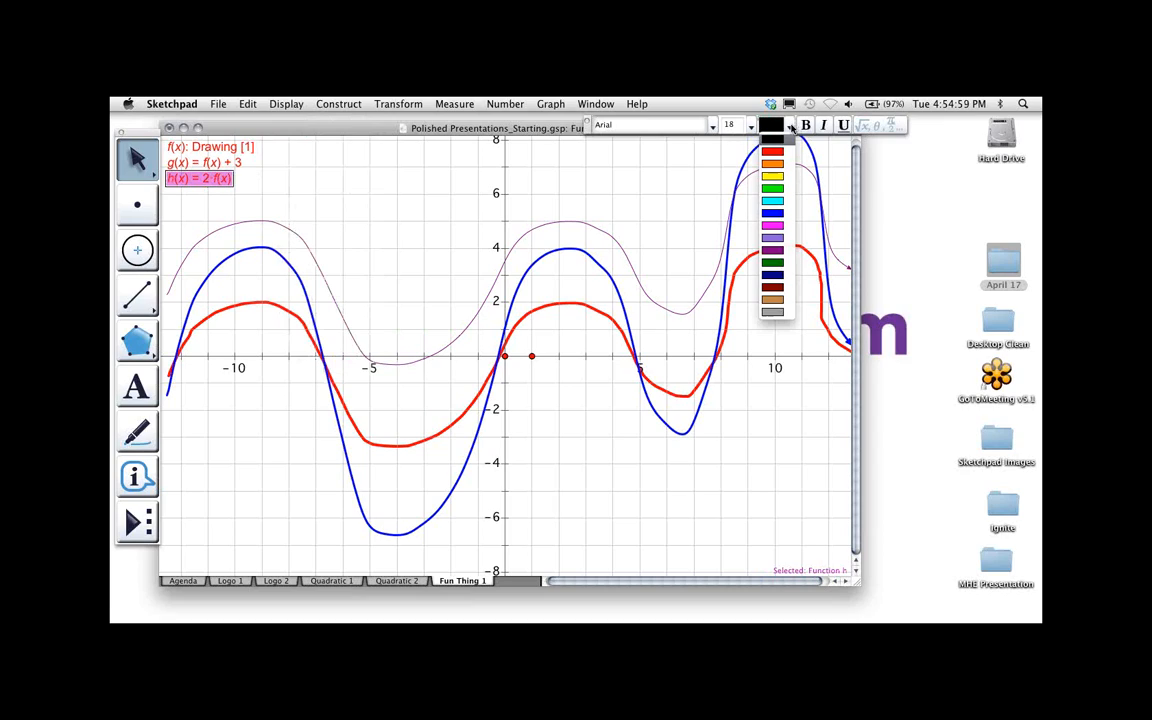
{"action": "left_click", "coordinate": [775, 215]}
{"action": "left_click", "coordinate": [668, 231]}
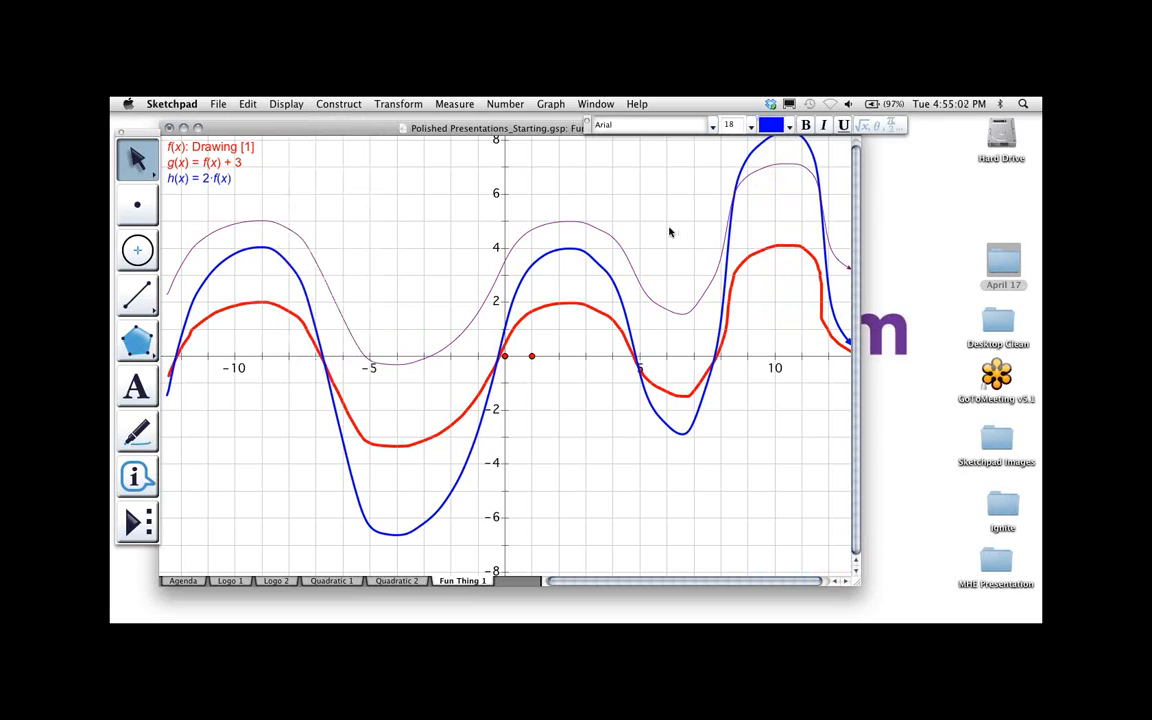
Color the plot of g(x) = f(x) + 3 light purple and set its line style to Medium
{"action": "left_click", "coordinate": [591, 225]}
{"action": "left_click", "coordinate": [286, 104]}
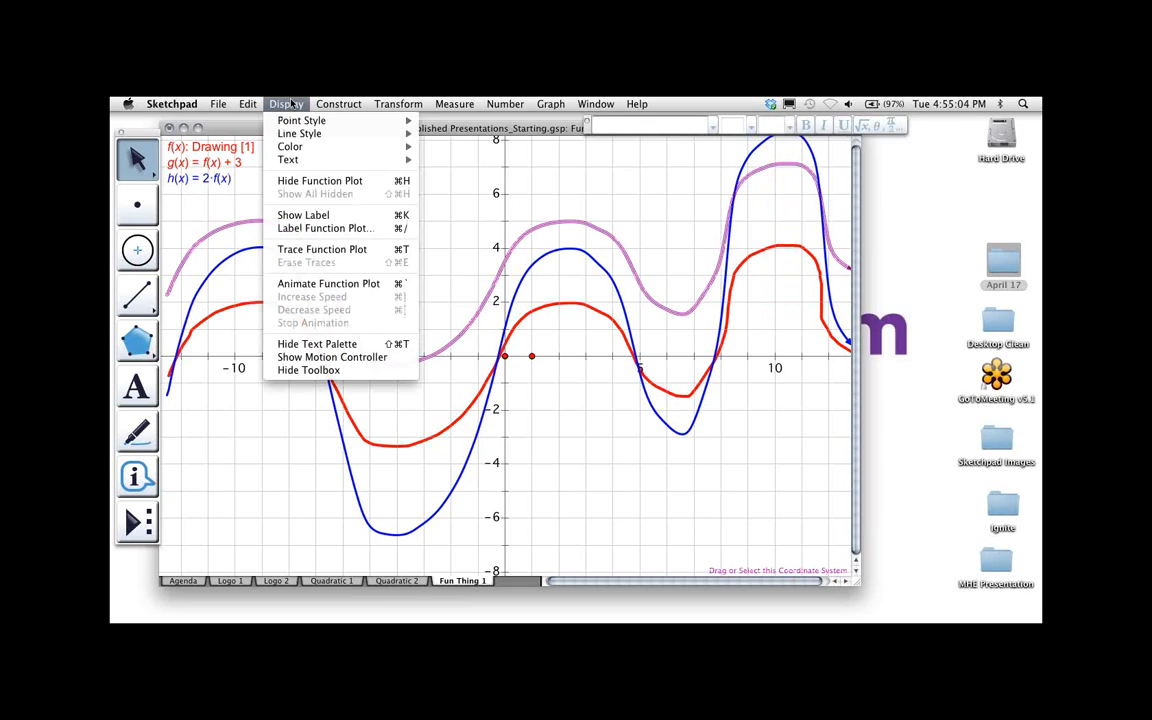
{"action": "mouse_move", "coordinate": [288, 148]}
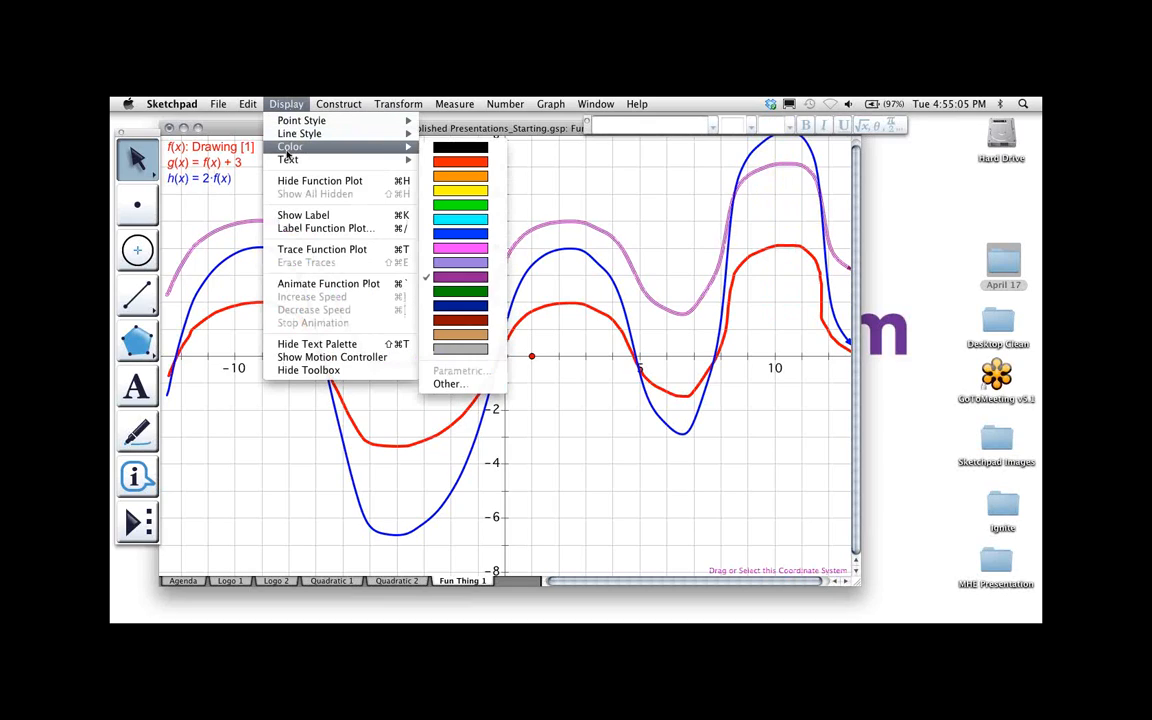
{"action": "left_click", "coordinate": [436, 262]}
{"action": "left_click", "coordinate": [292, 104]}
{"action": "mouse_move", "coordinate": [291, 133]}
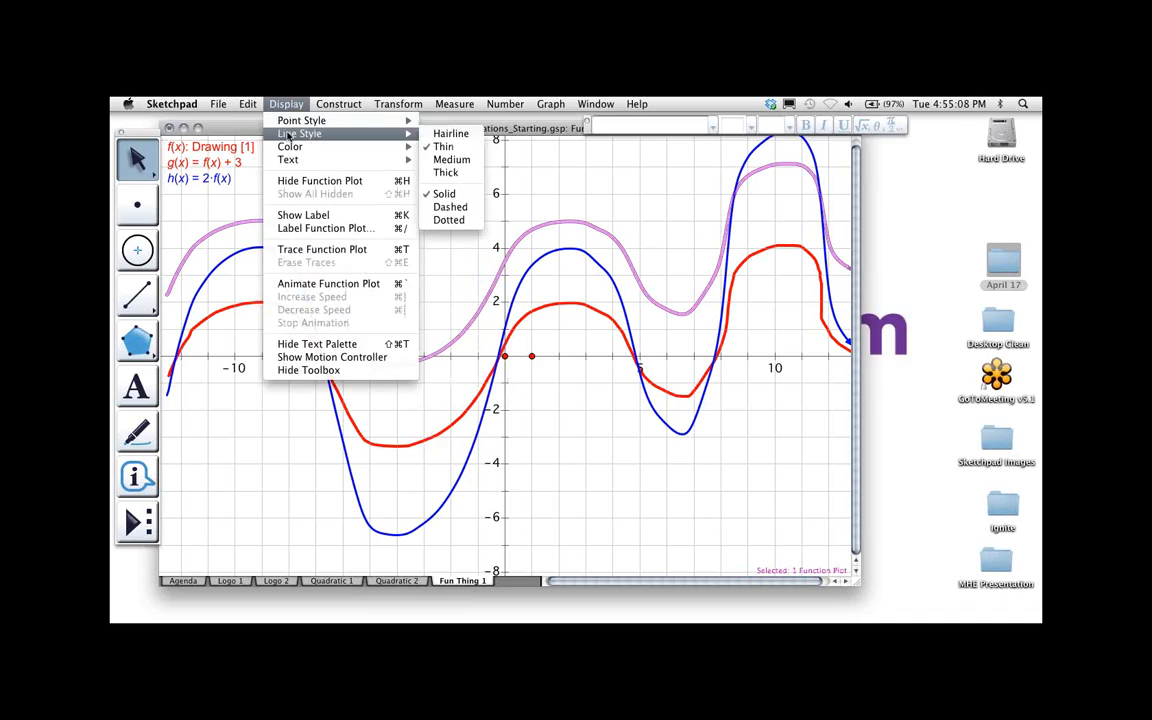
{"action": "left_click", "coordinate": [450, 161]}
{"action": "left_click", "coordinate": [338, 200]}
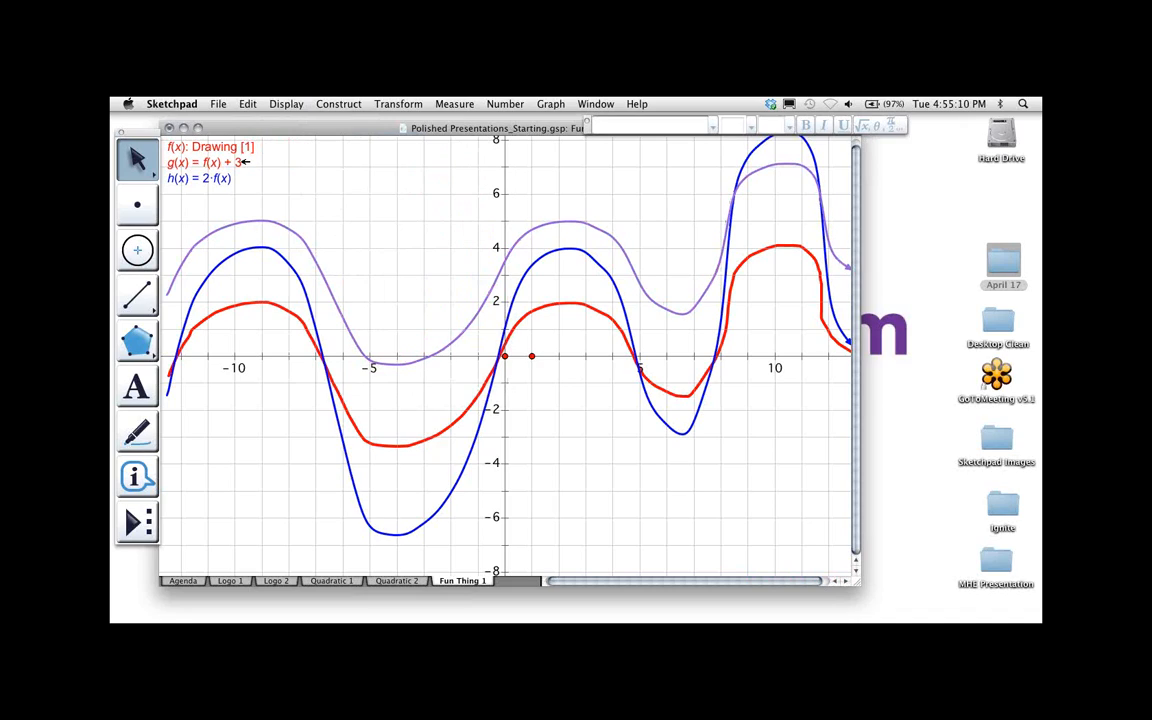
Color the g(x) = f(x) + 3 equation text light purple to match its plot, and deselect it
{"action": "left_click", "coordinate": [240, 162]}
{"action": "left_click", "coordinate": [786, 125]}
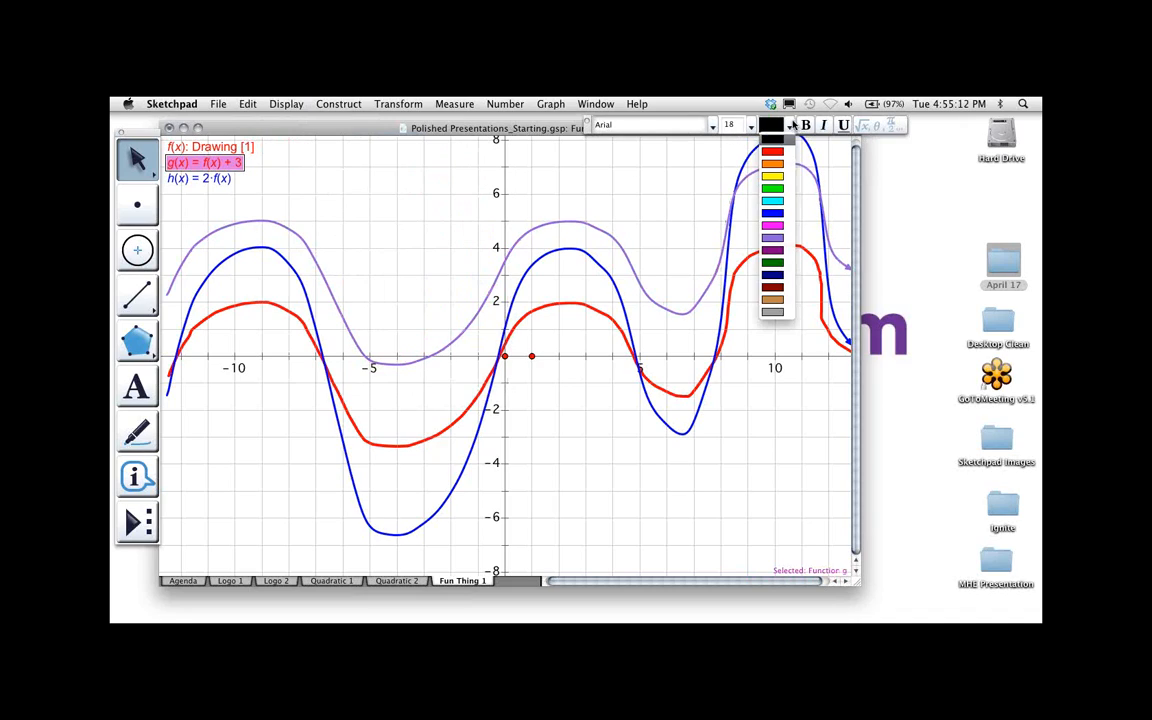
{"action": "left_click", "coordinate": [780, 238]}
{"action": "left_click", "coordinate": [609, 165]}
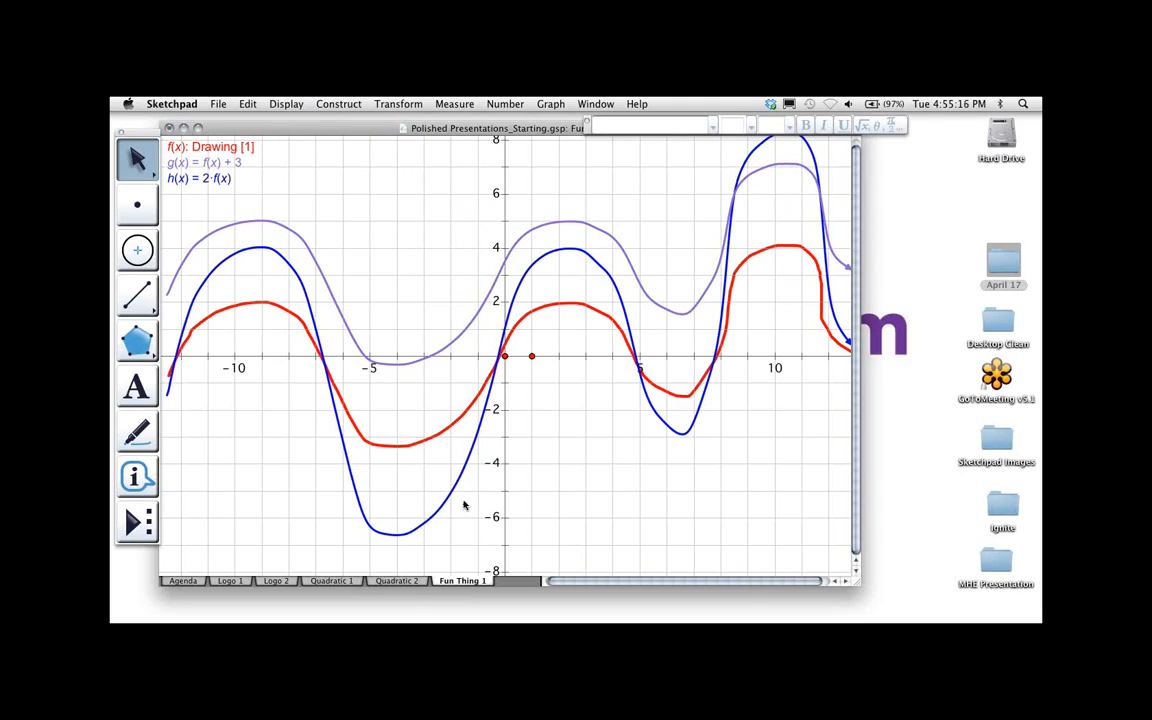
Add a blank page named Fun Thing 2 to the document and slightly enlarge the sketch window
{"action": "left_click", "coordinate": [220, 104]}
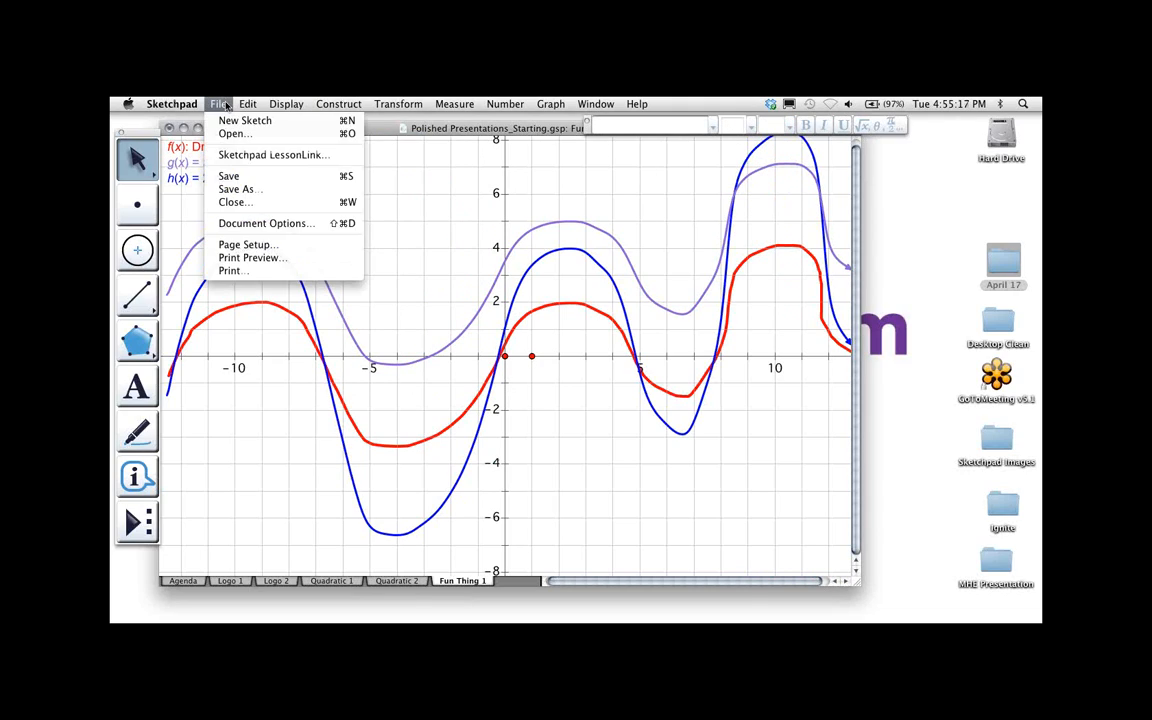
{"action": "left_click", "coordinate": [262, 223]}
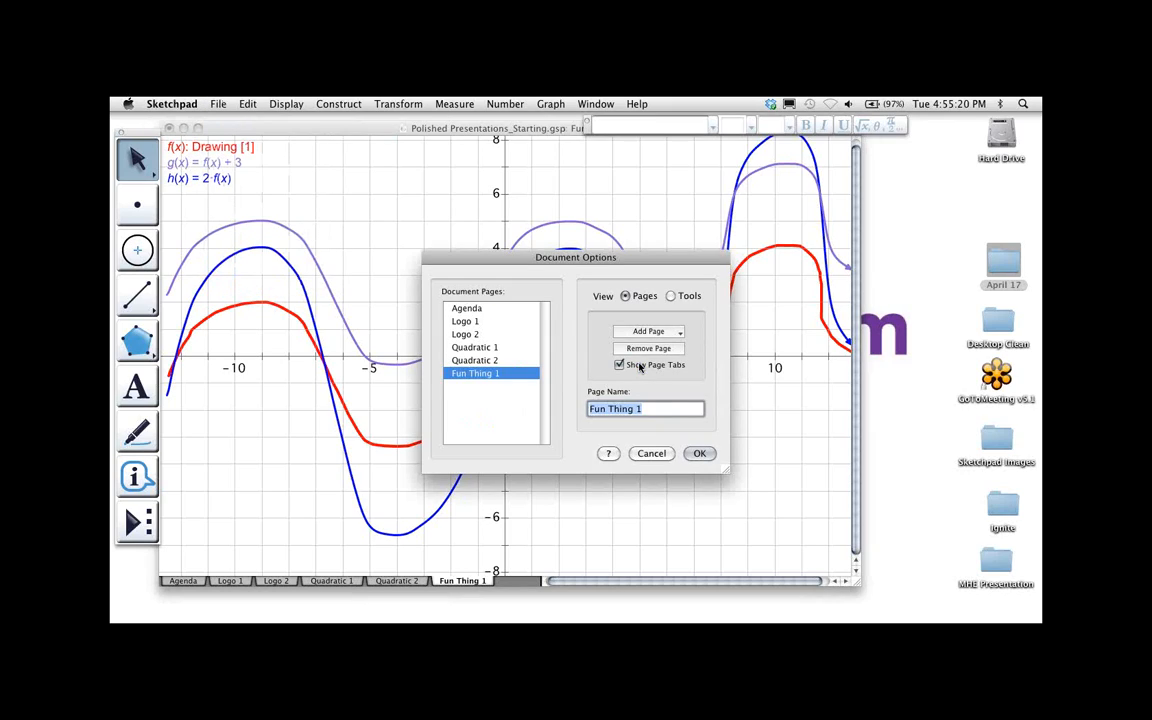
{"action": "left_click", "coordinate": [629, 333]}
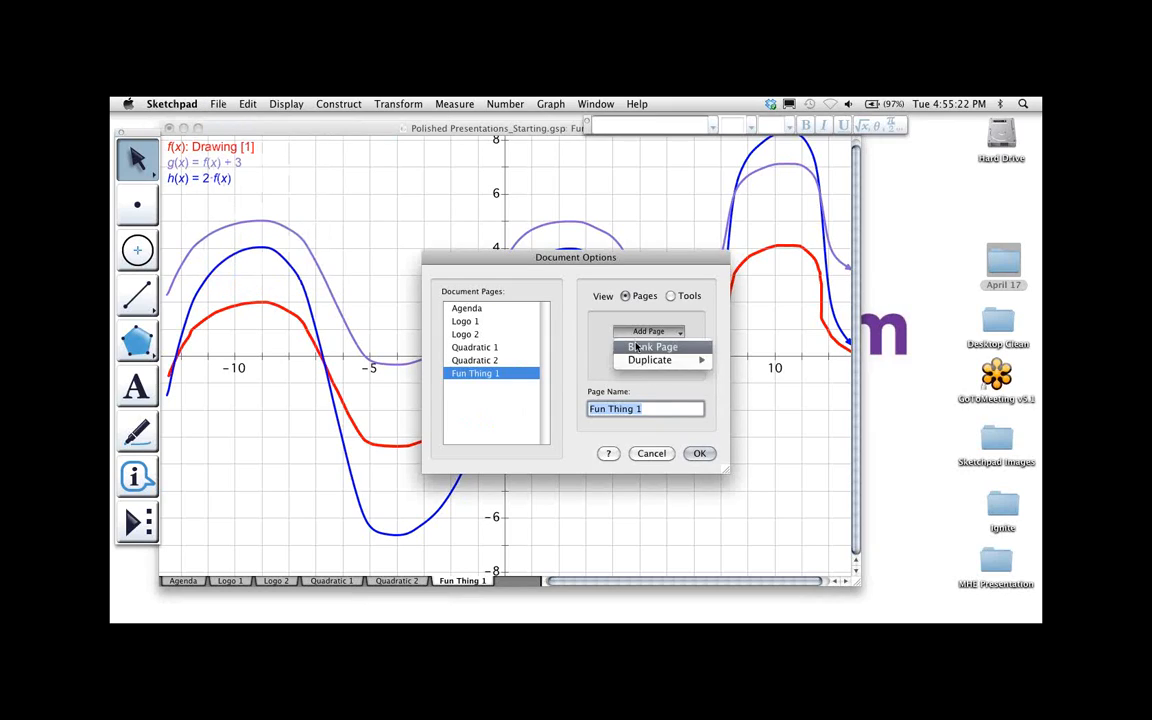
{"action": "left_click", "coordinate": [650, 347]}
{"action": "type", "text": "Fun "}
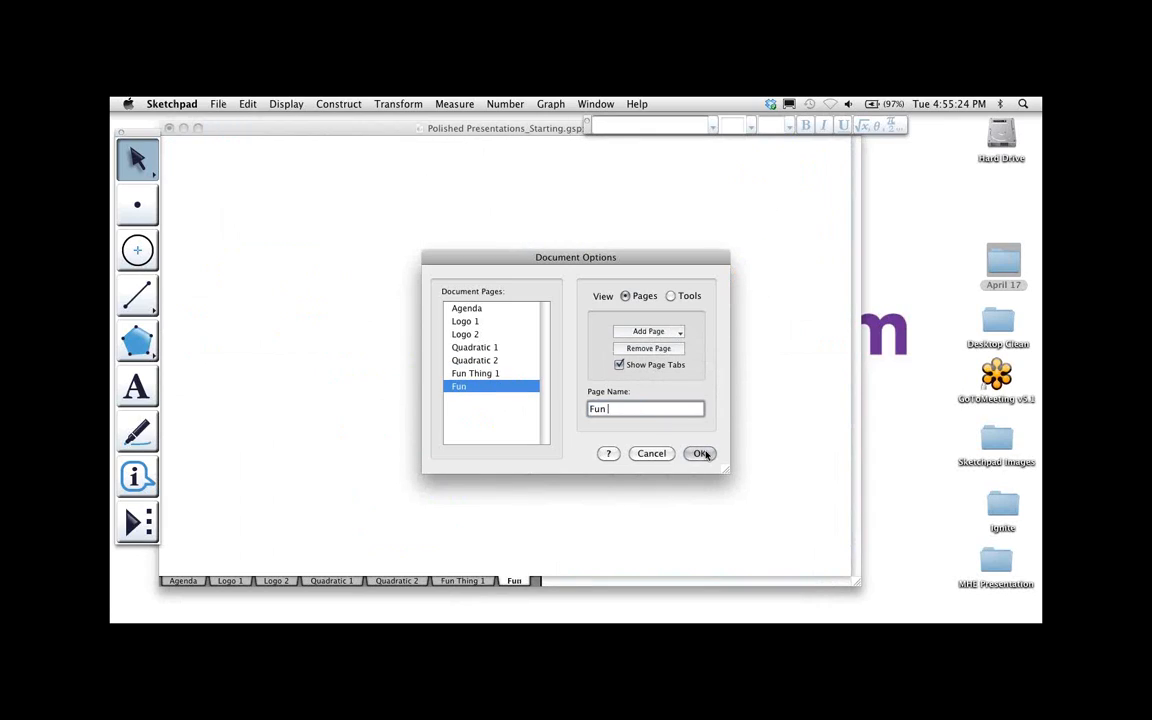
{"action": "type", "text": "Thing 2"}
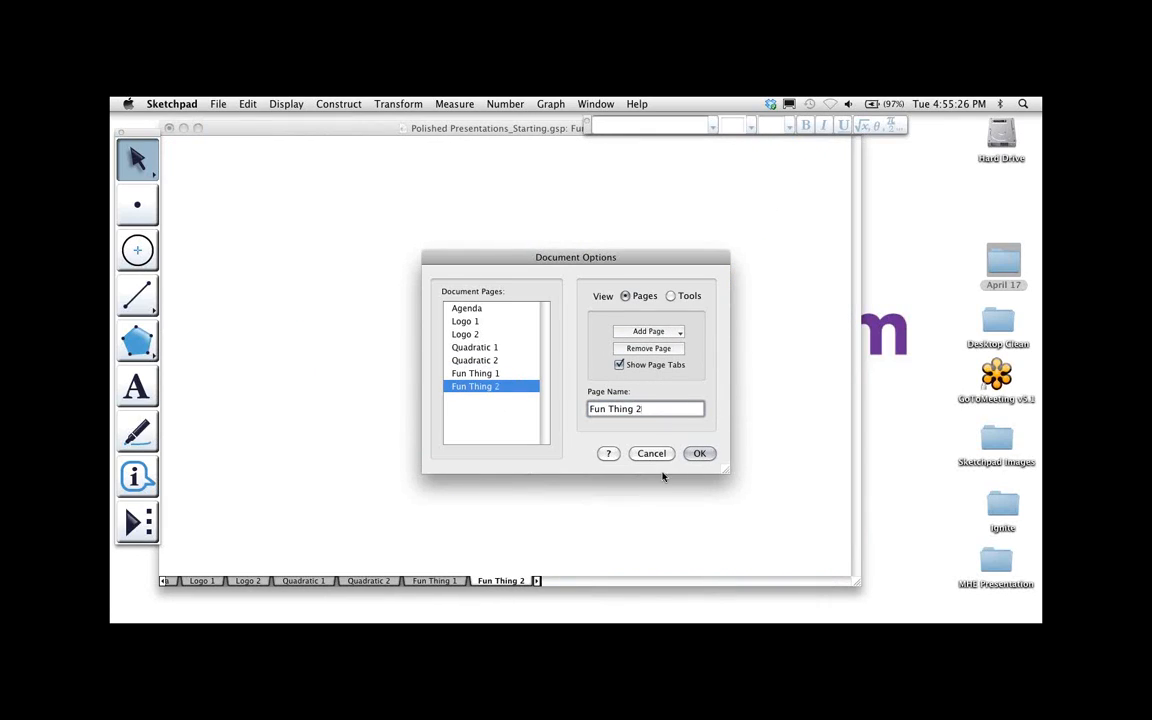
{"action": "left_click", "coordinate": [699, 454]}
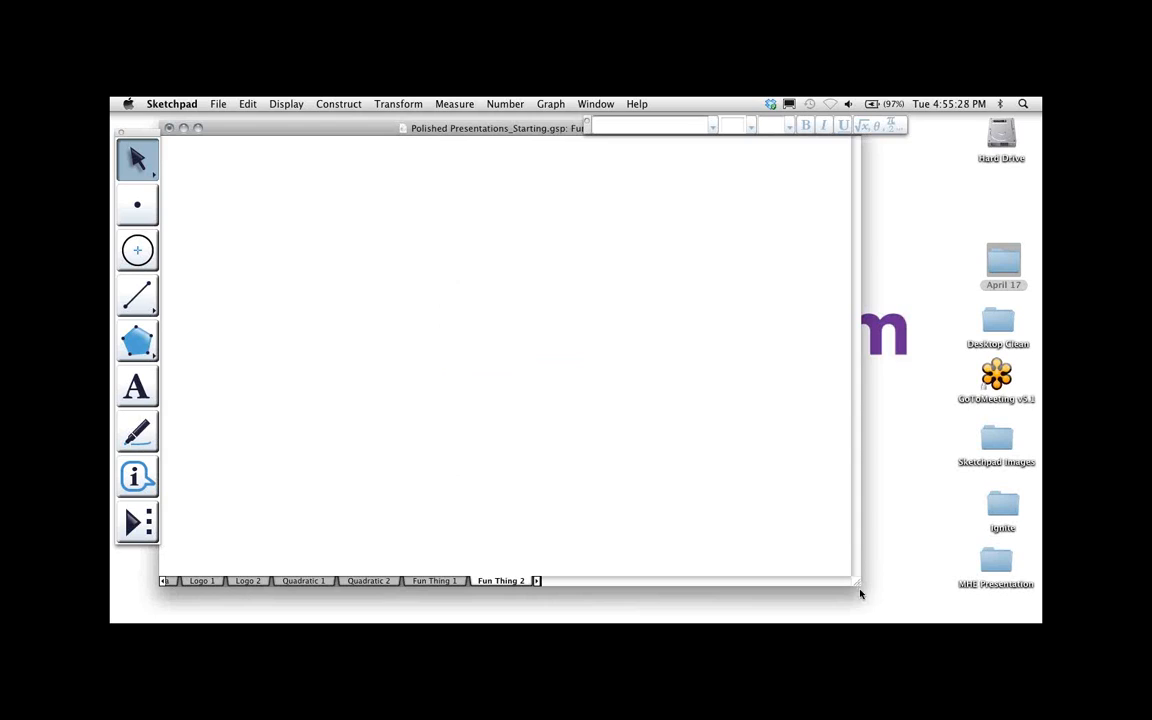
{"action": "left_click_drag", "start_coordinate": [856, 583], "coordinate": [883, 582]}
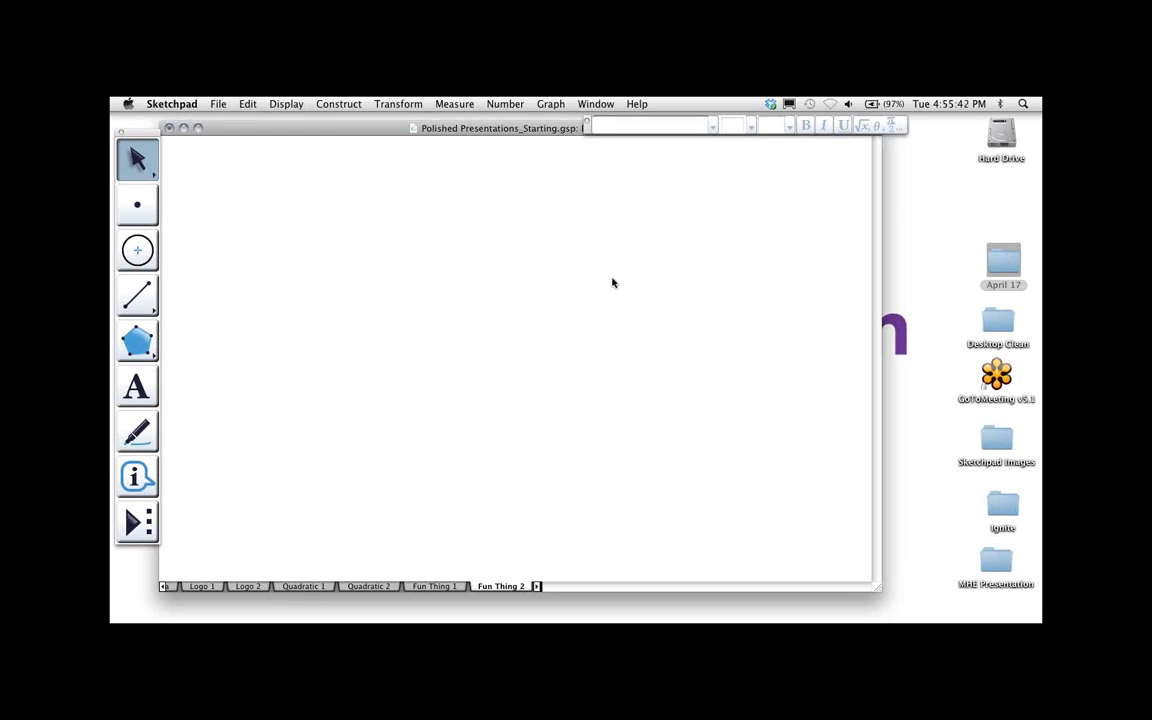
Plot the new function f(x) = sin(x) + cos(1.5·x) on the blank page, switching the angle units to radians
{"action": "left_click", "coordinate": [549, 104]}
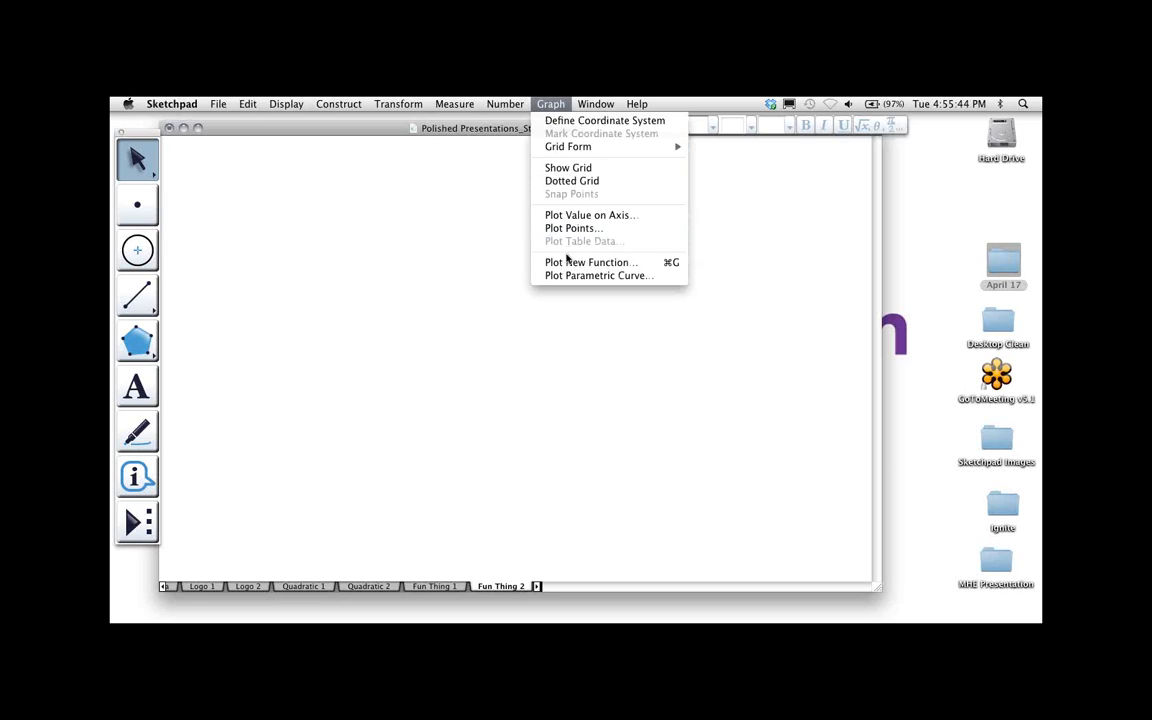
{"action": "left_click", "coordinate": [586, 262]}
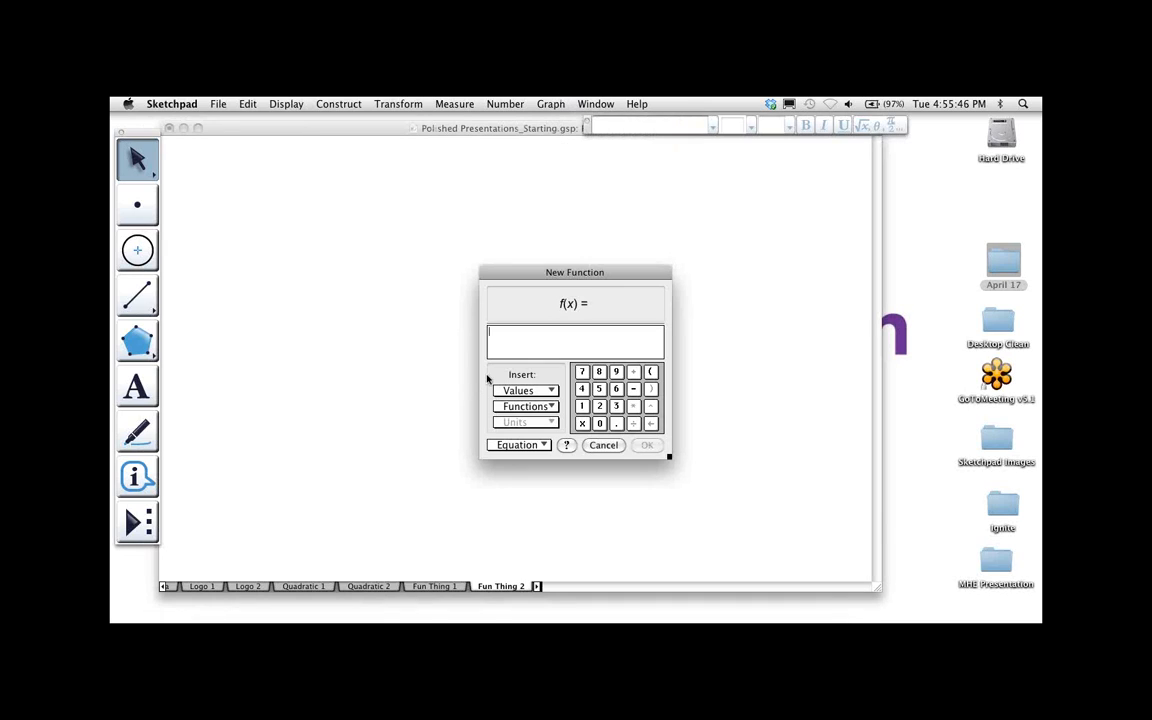
{"action": "type", "text": "sin(x) "}
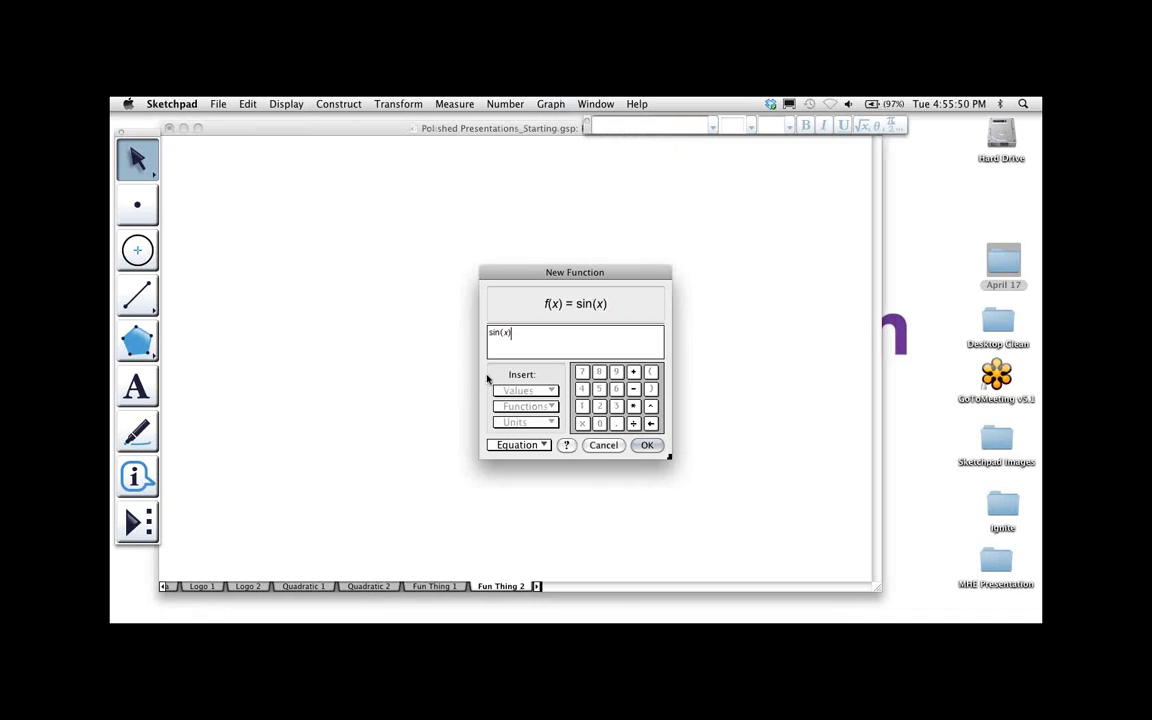
{"action": "type", "text": "+ cos("}
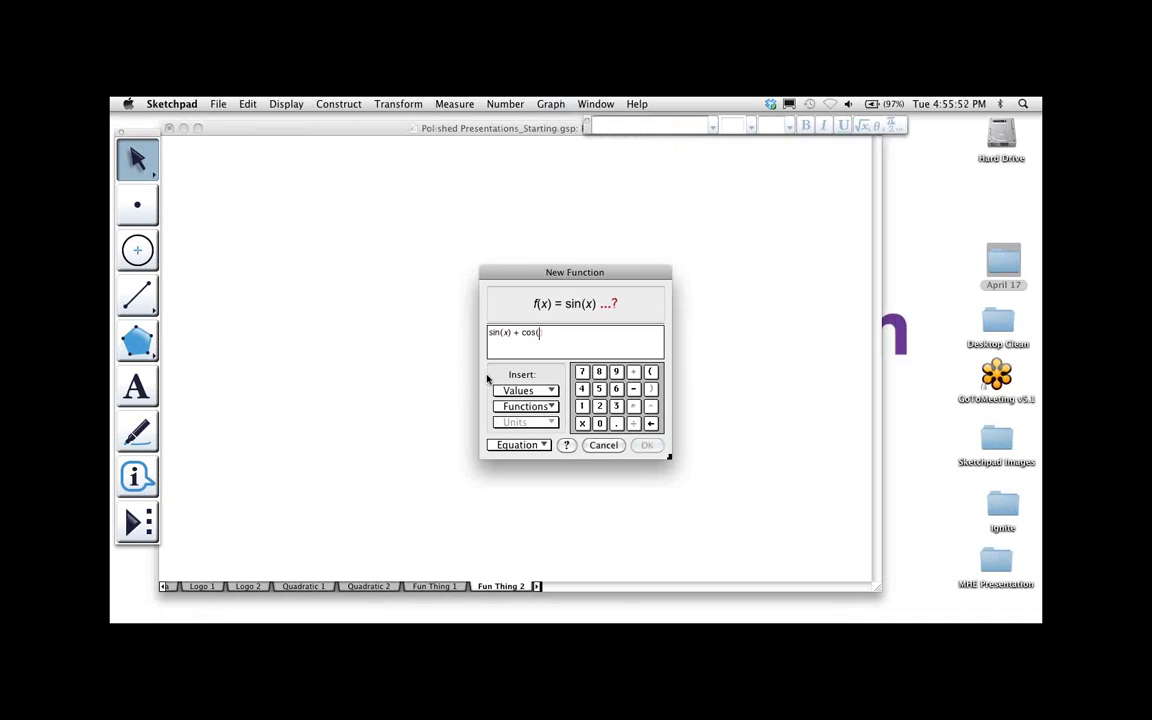
{"action": "type", "text": "1.5 "}
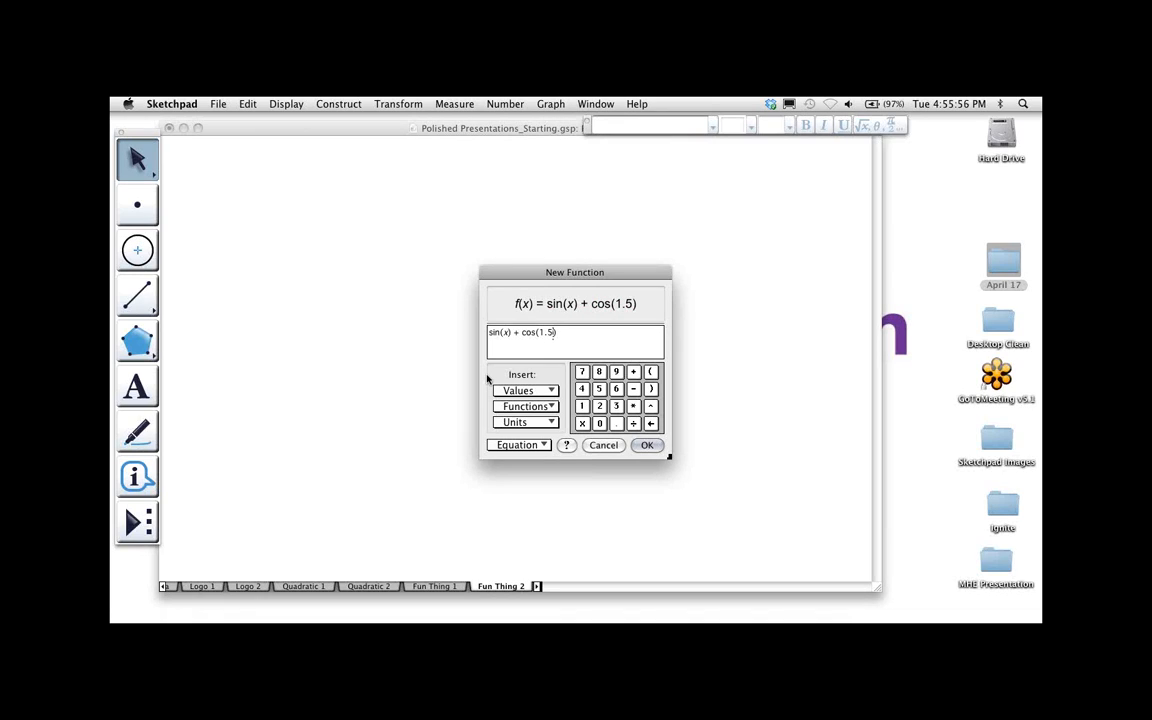
{"action": "type", "text": "* x"}
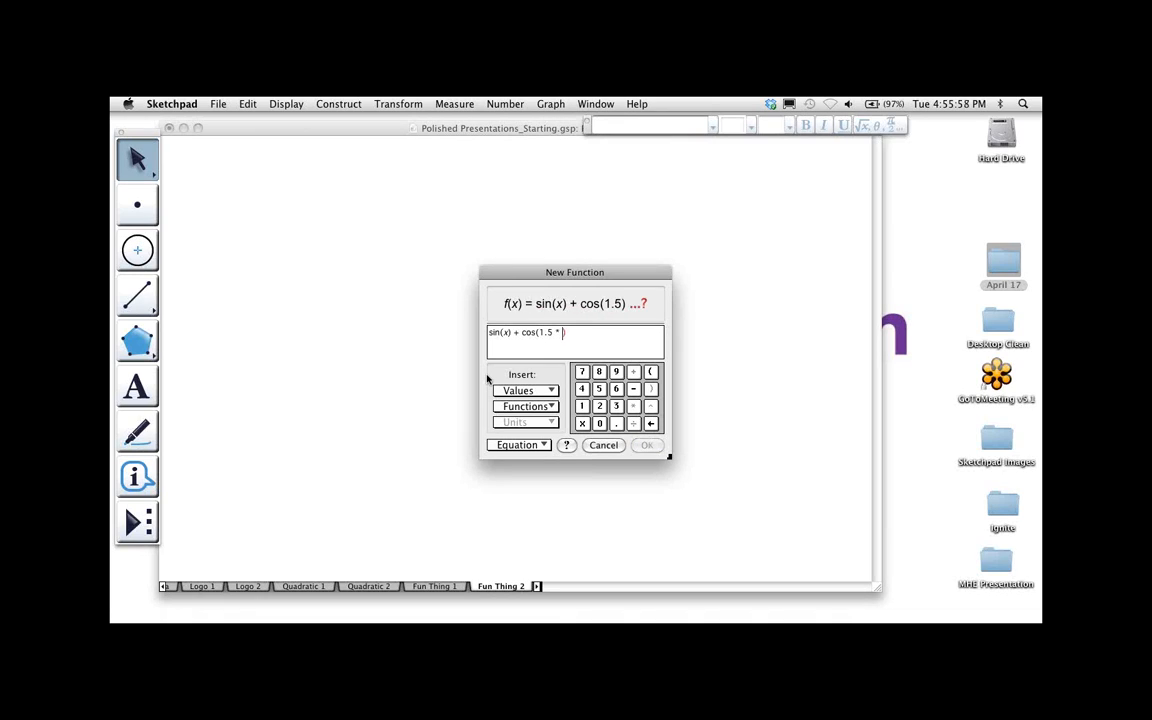
{"action": "left_click", "coordinate": [645, 445]}
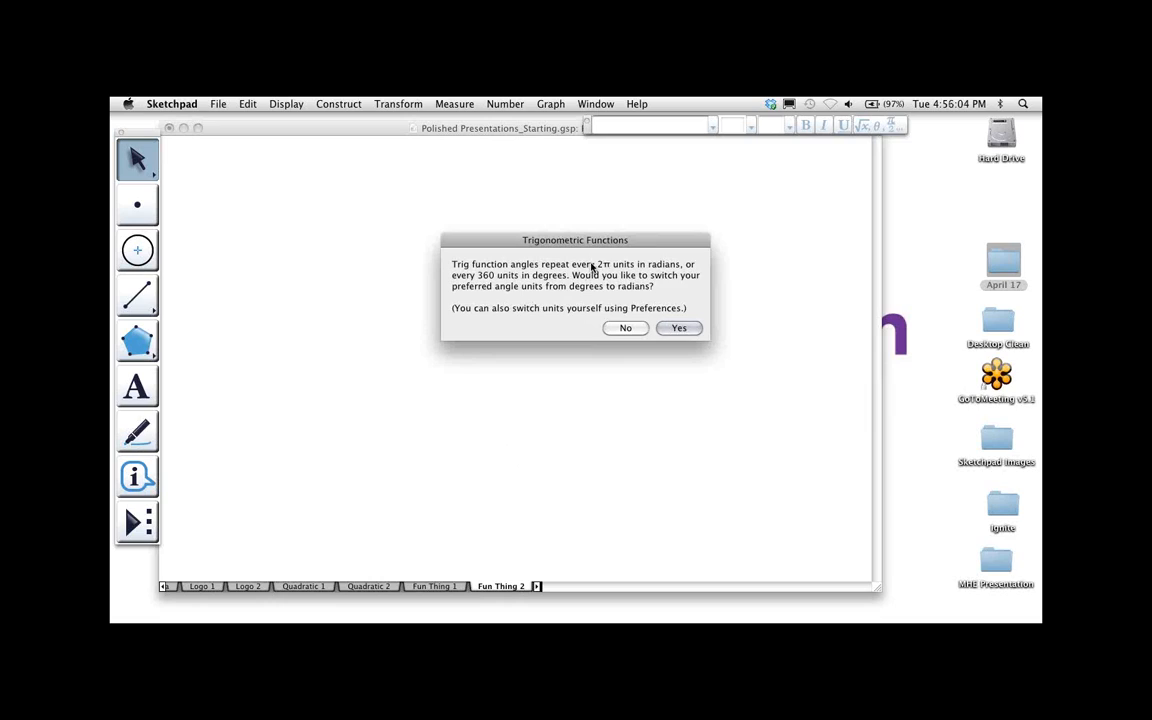
{"action": "left_click", "coordinate": [676, 329]}
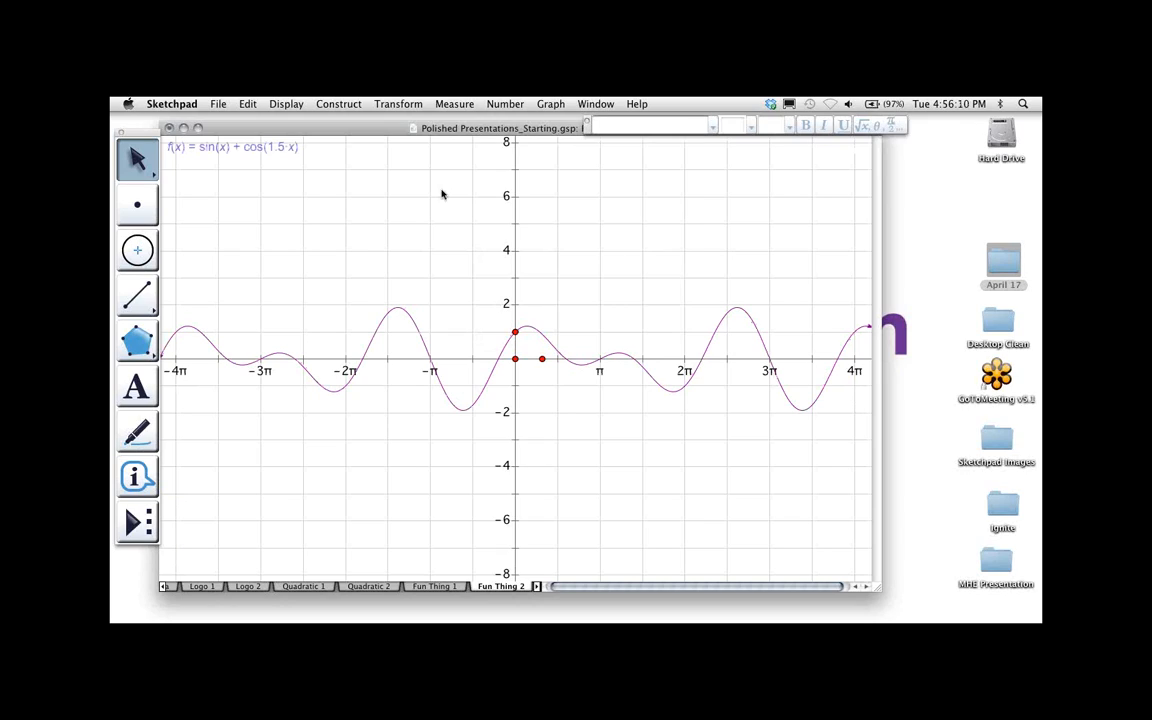
Color the f(x) = sin(x) + cos(1.5·x) equation text black and clear the selection
{"action": "left_click", "coordinate": [230, 147]}
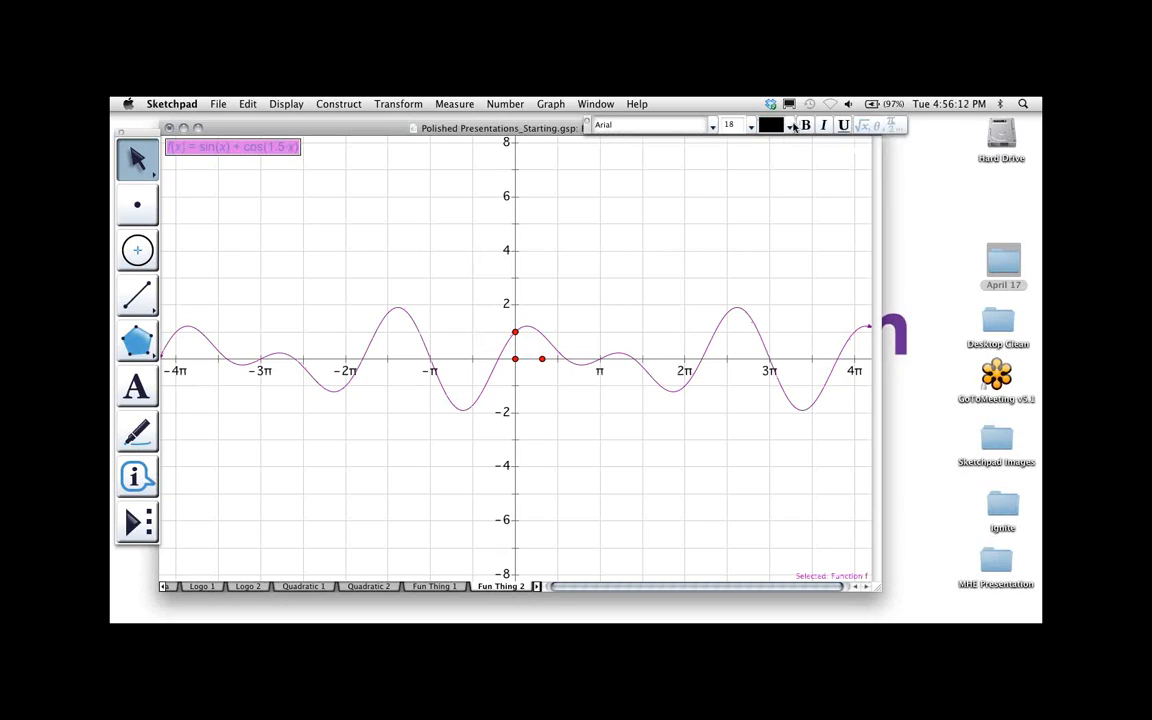
{"action": "left_click", "coordinate": [791, 125]}
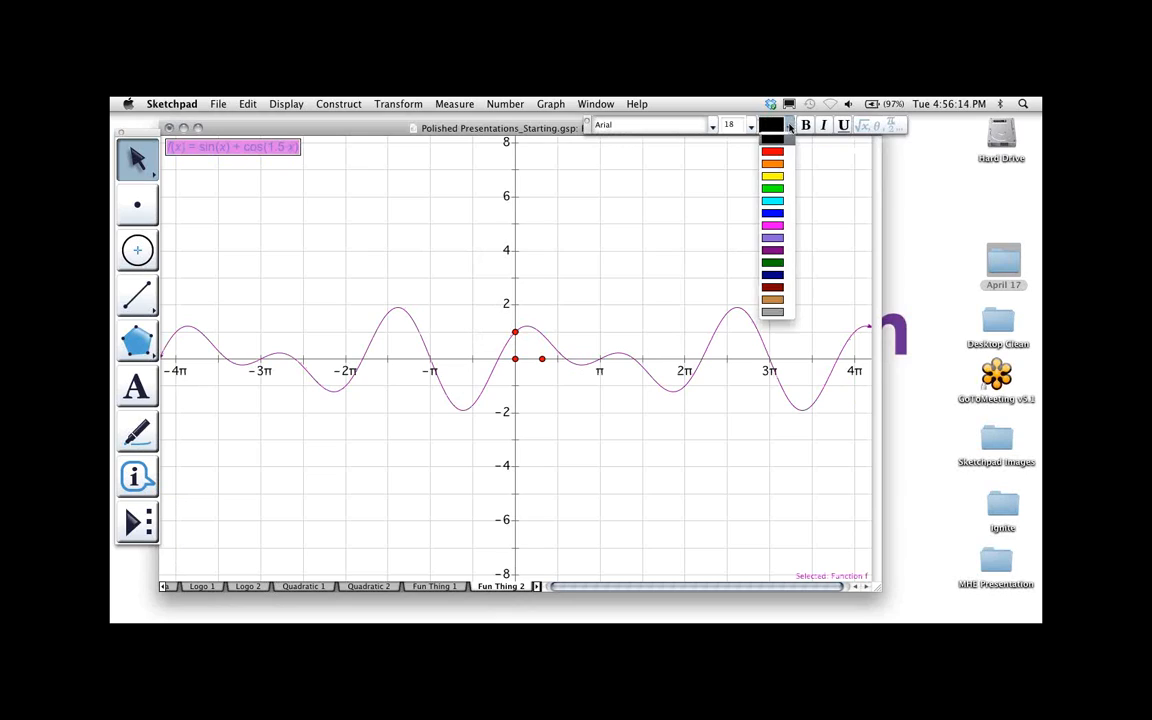
{"action": "left_click", "coordinate": [779, 141]}
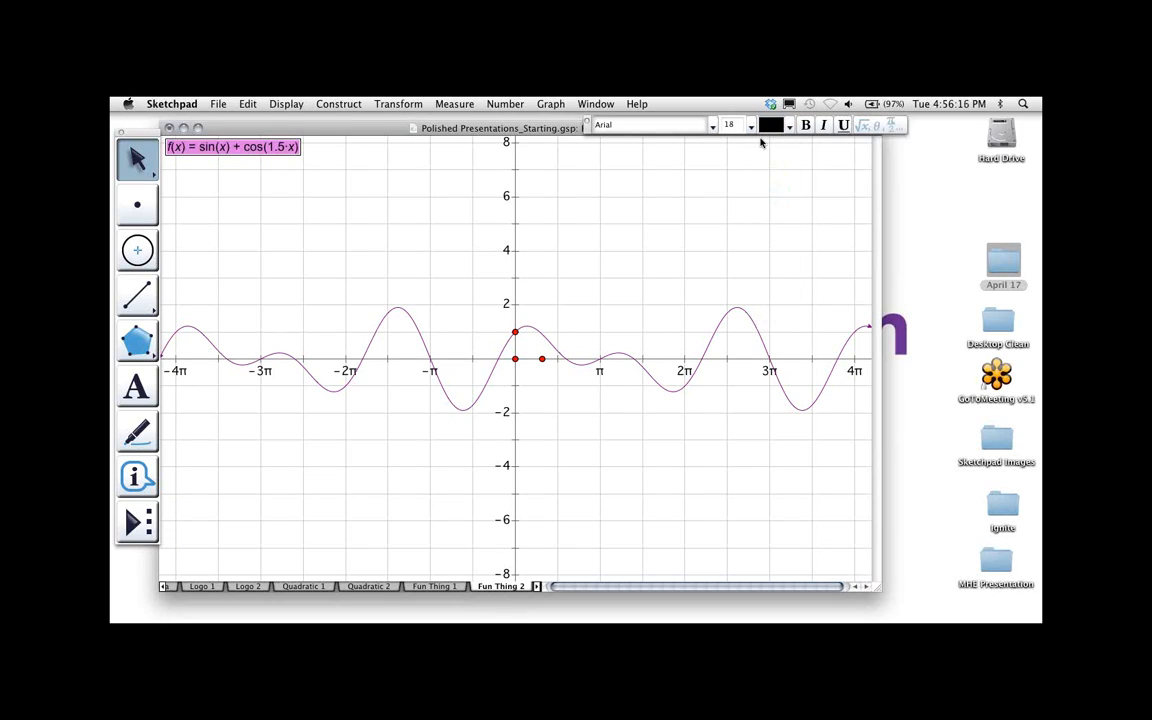
{"action": "left_click", "coordinate": [596, 158]}
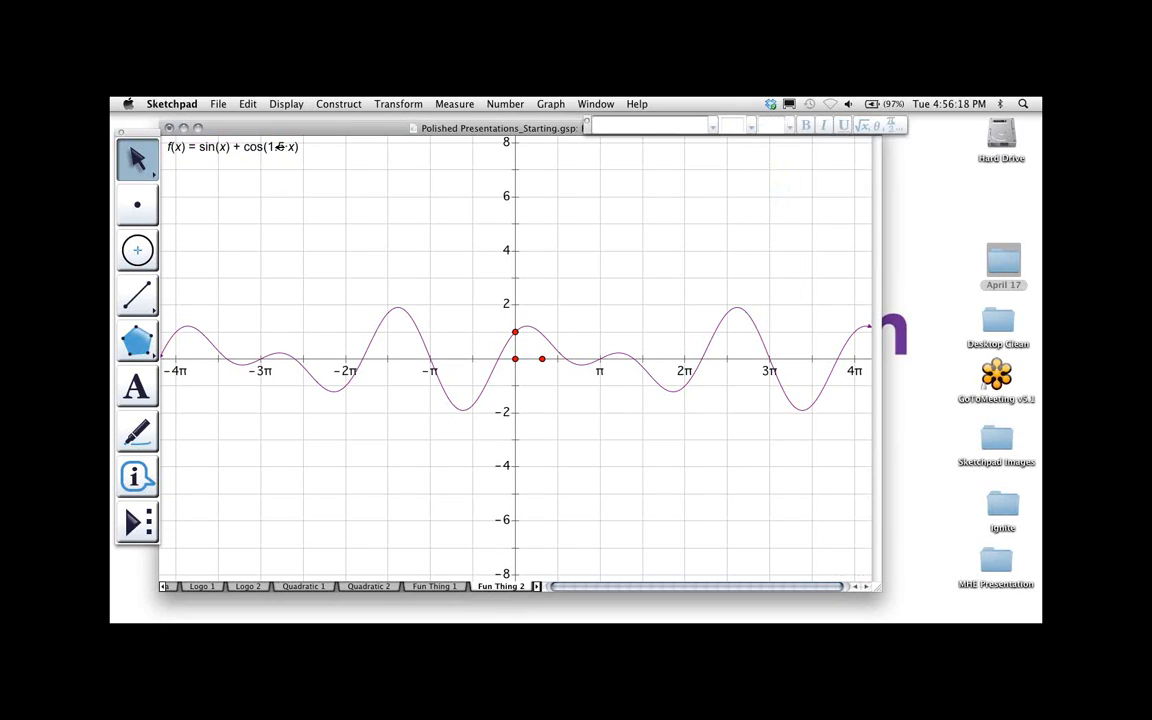
Move the f(x) equation slightly inward from the page corner and set its font size to 24
{"action": "left_click_drag", "start_coordinate": [279, 147], "coordinate": [301, 164]}
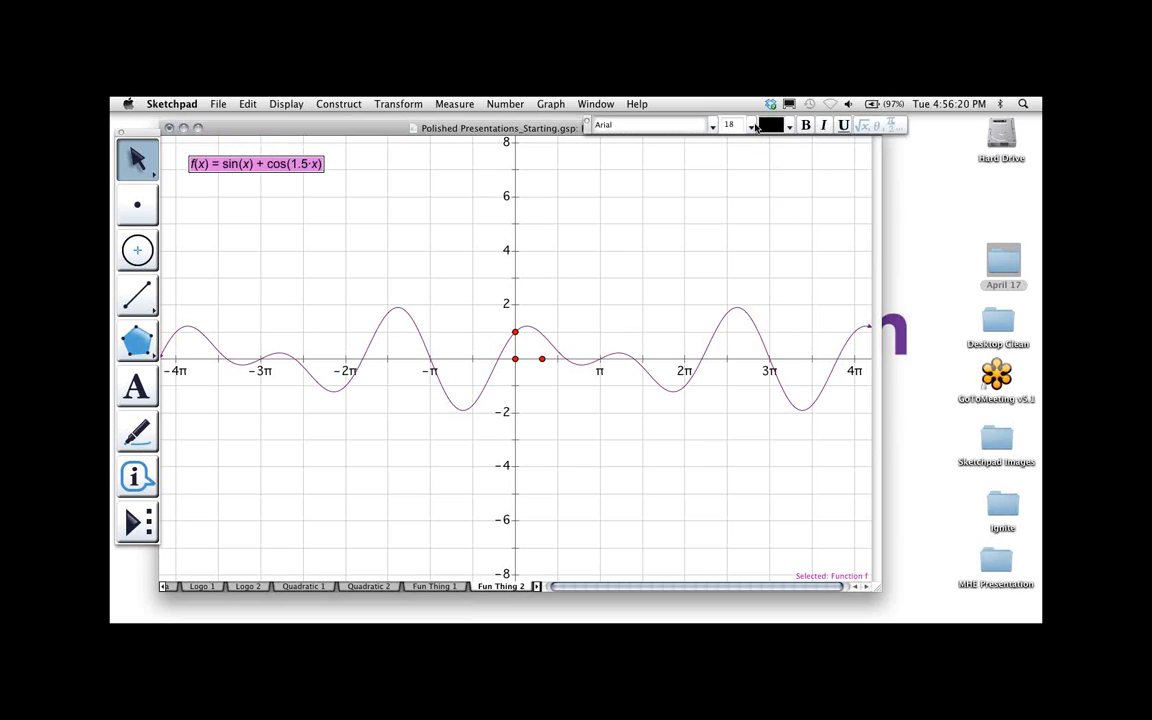
{"action": "left_click", "coordinate": [751, 125]}
{"action": "left_click", "coordinate": [666, 186]}
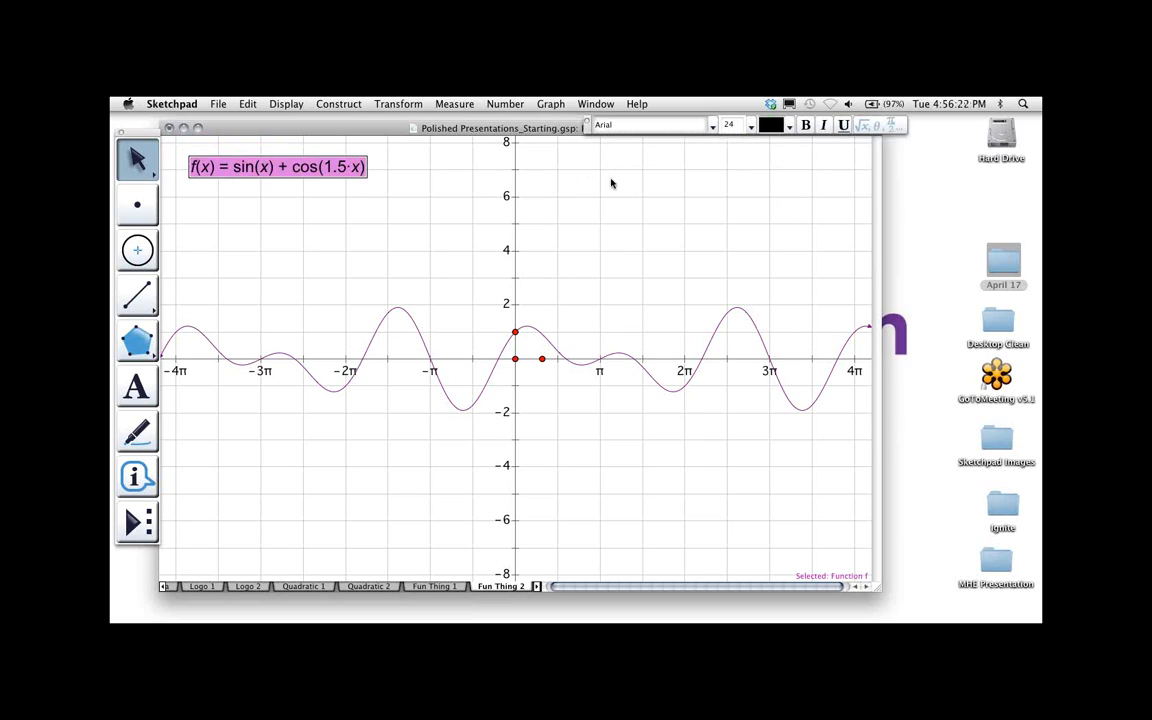
{"action": "left_click", "coordinate": [611, 183]}
Construct a line through two nearby points on the f(x) curve, just before its peak between -2π and -π
{"action": "left_click", "coordinate": [139, 299]}
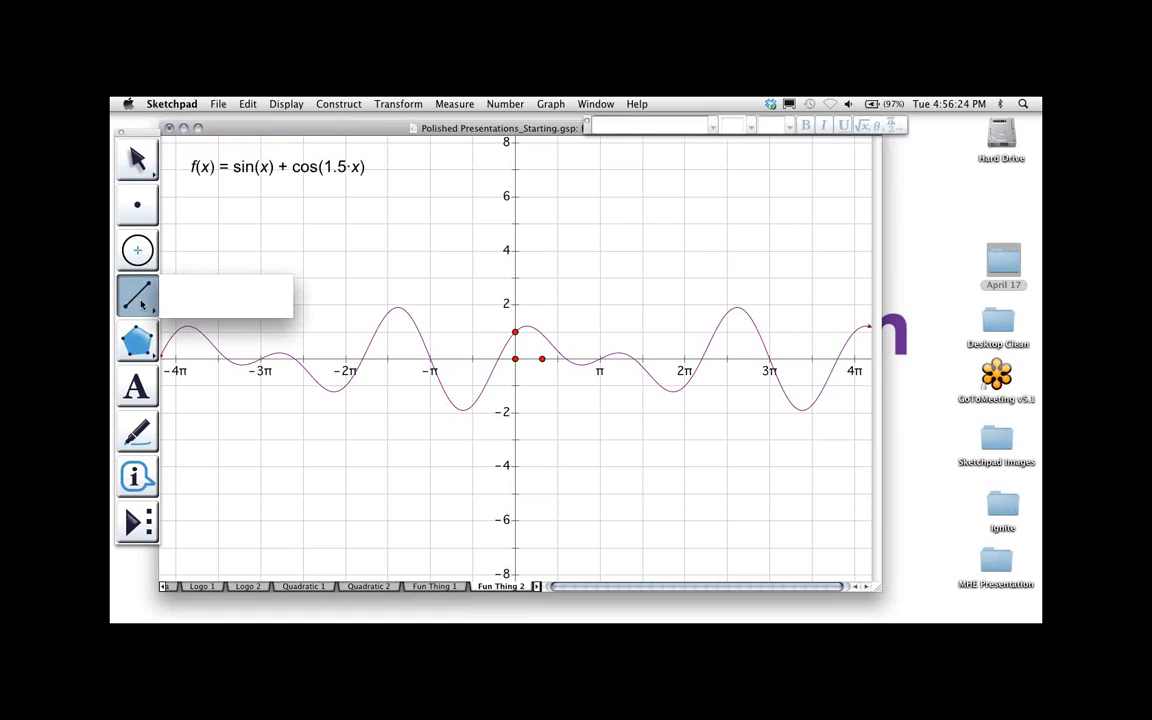
{"action": "left_click_drag", "start_coordinate": [141, 304], "coordinate": [267, 301]}
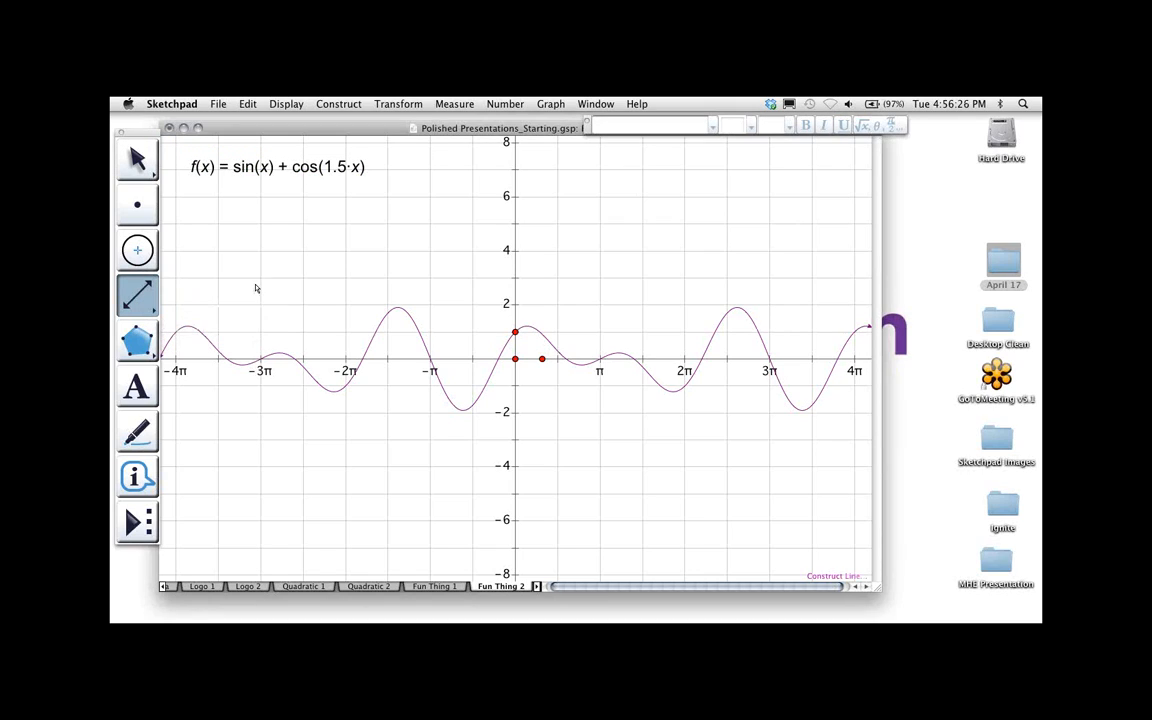
{"action": "left_click", "coordinate": [374, 336]}
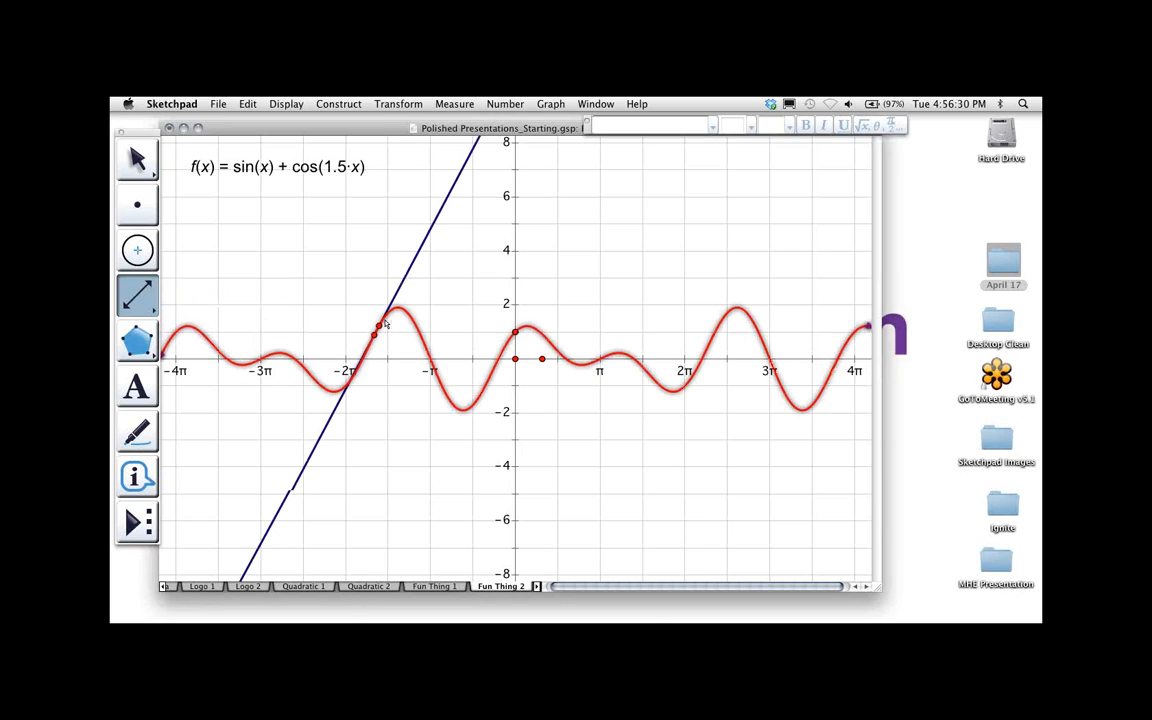
{"action": "left_click", "coordinate": [401, 311]}
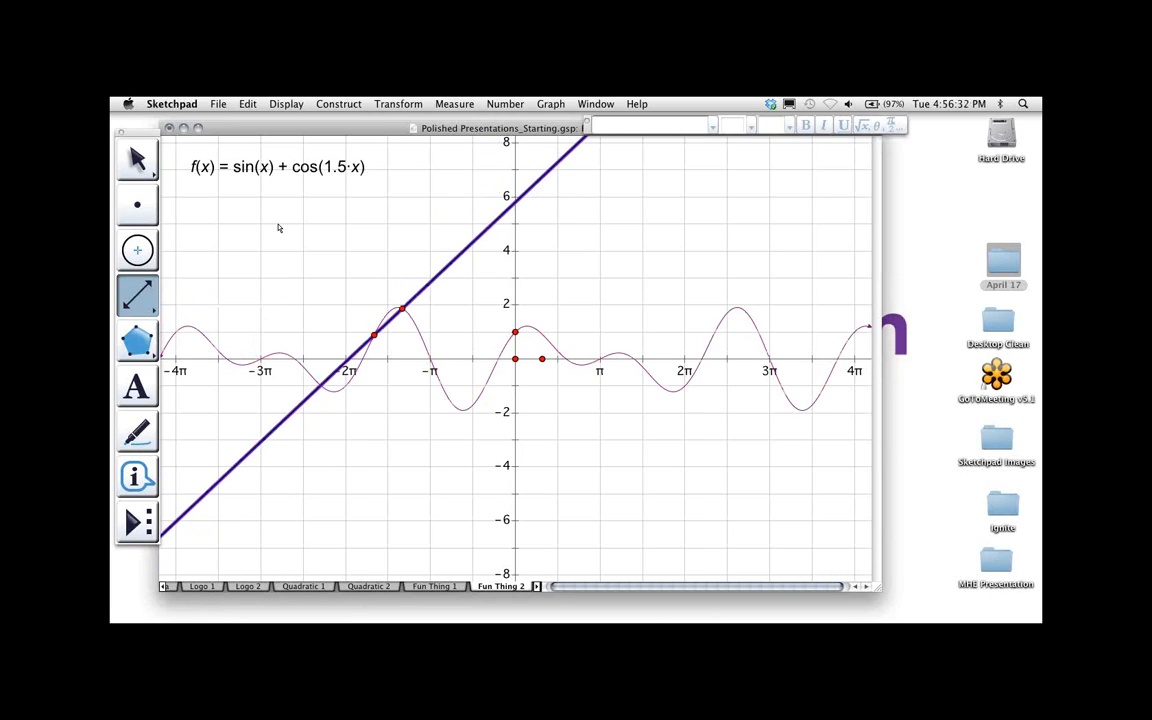
Create an animation action button for the two points that define the line on the curve
{"action": "left_click", "coordinate": [156, 156]}
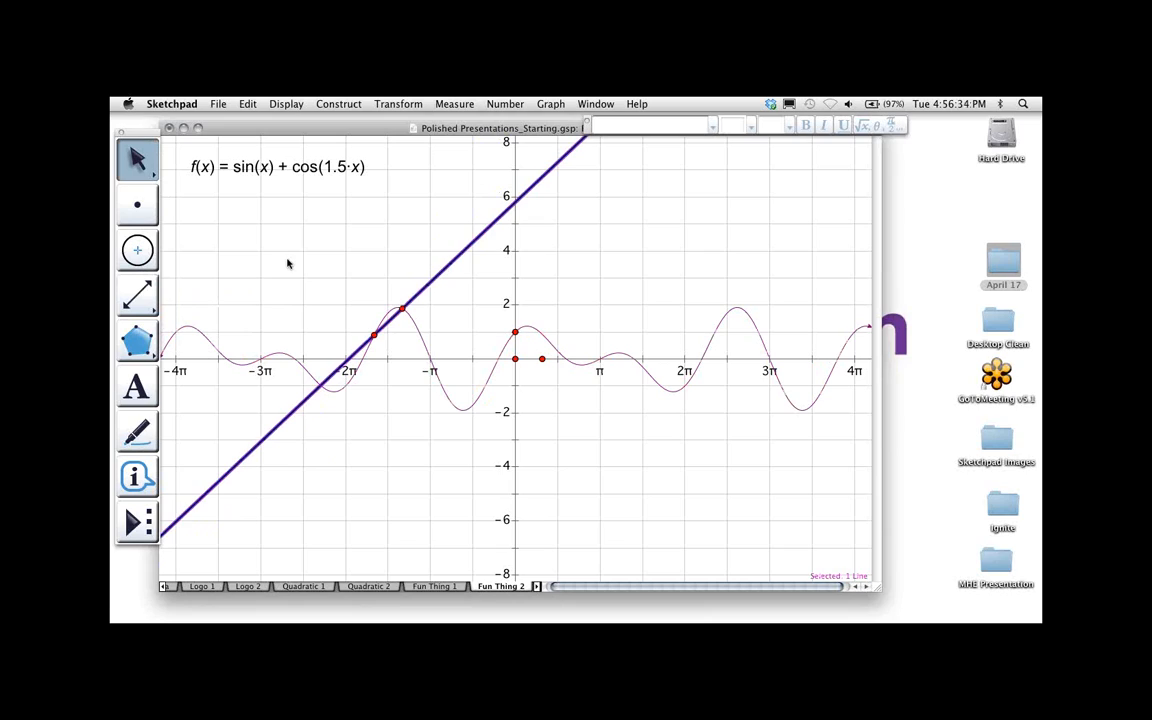
{"action": "left_click", "coordinate": [266, 238]}
{"action": "left_click", "coordinate": [374, 336]}
{"action": "left_click", "coordinate": [401, 311]}
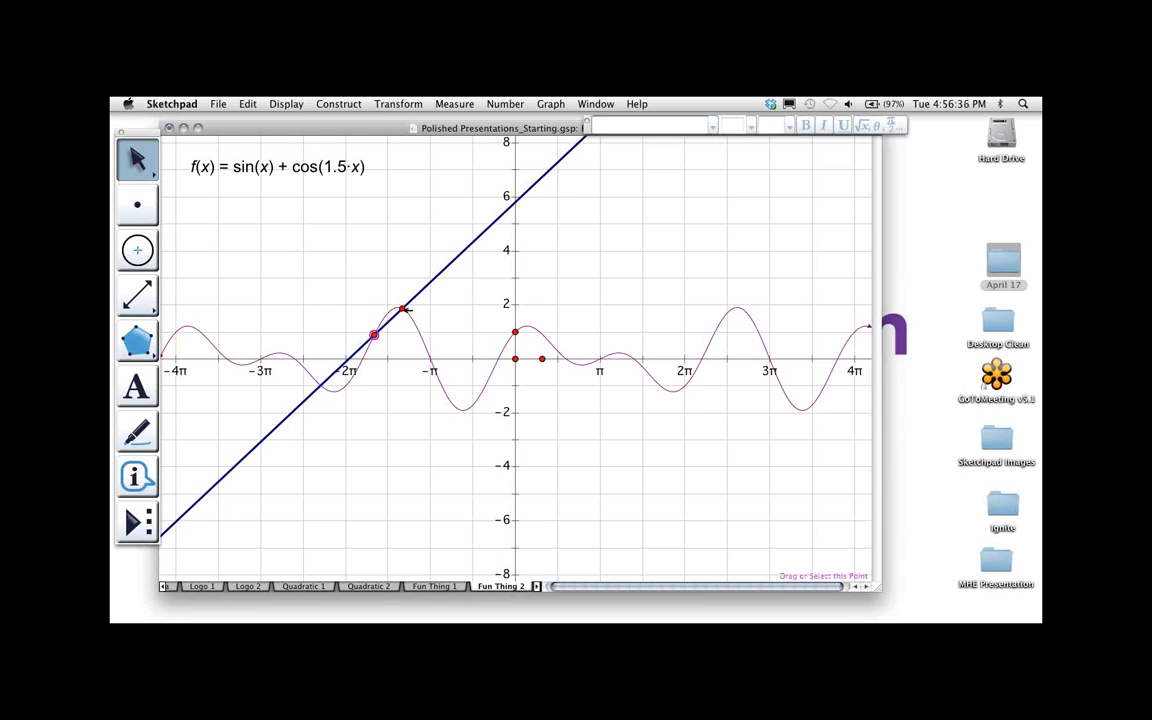
{"action": "left_click", "coordinate": [248, 104]}
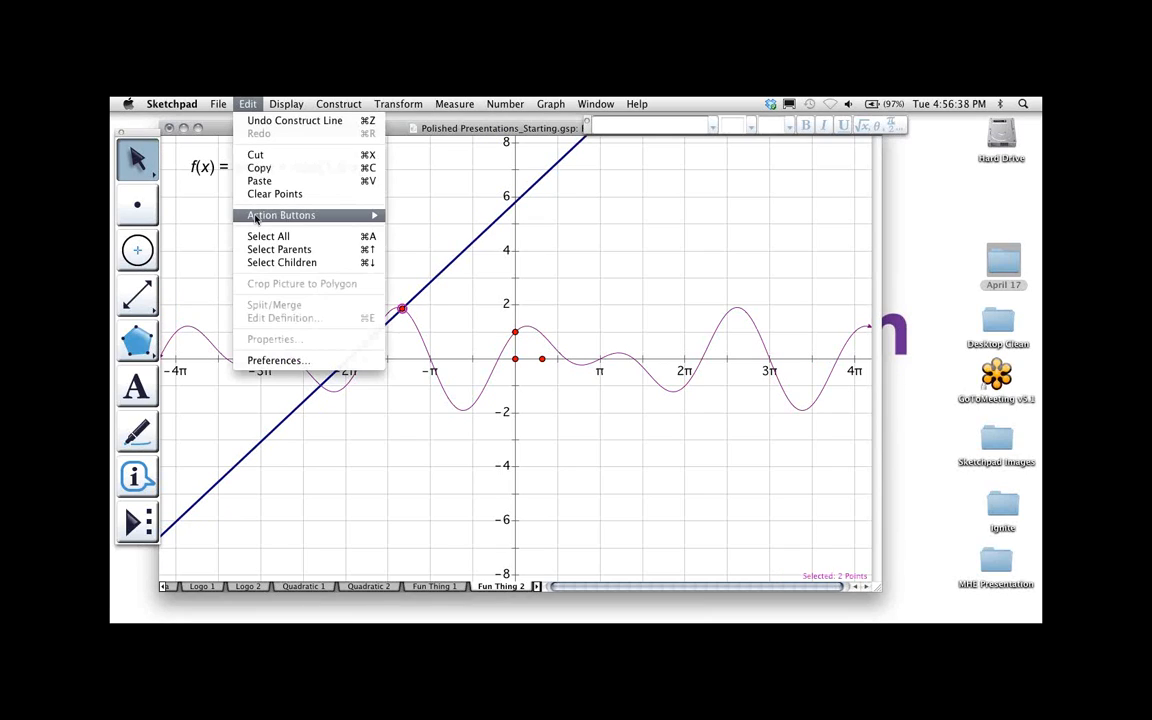
{"action": "mouse_move", "coordinate": [330, 215]}
{"action": "left_click", "coordinate": [420, 229]}
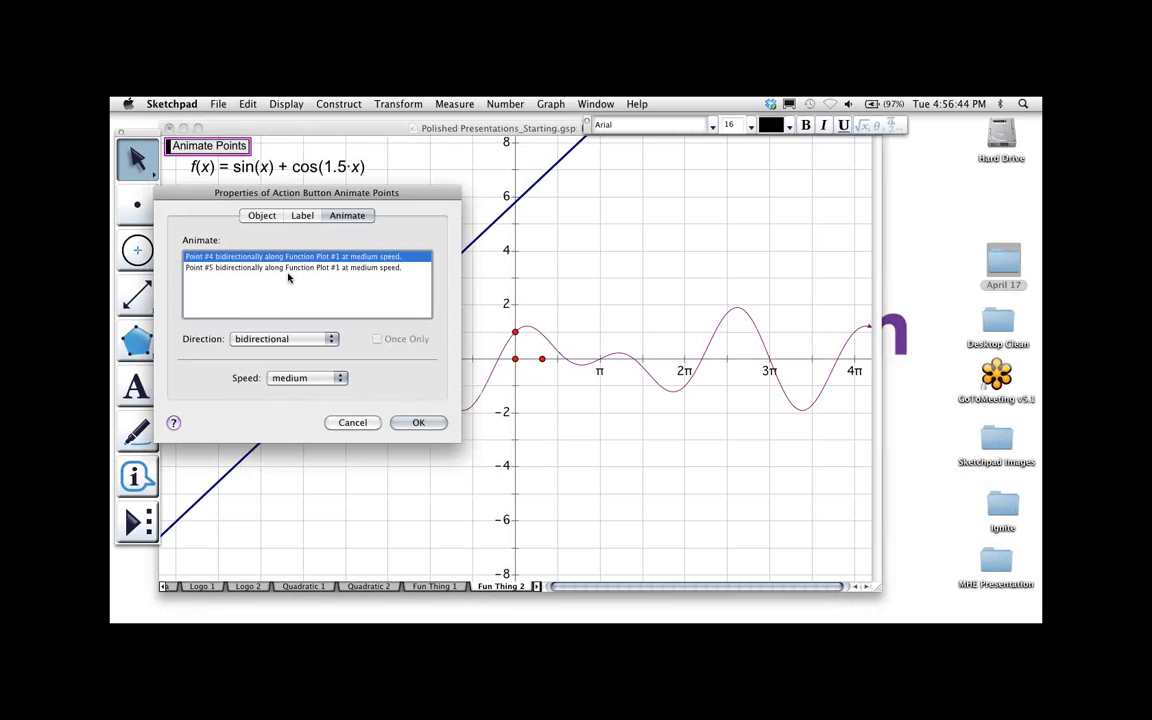
Set the speed of both animated points to fast and test the Animate Points button briefly
{"action": "left_click", "coordinate": [308, 378]}
{"action": "left_click", "coordinate": [315, 397]}
{"action": "left_click", "coordinate": [306, 267]}
{"action": "left_click", "coordinate": [302, 380]}
{"action": "left_click", "coordinate": [290, 390]}
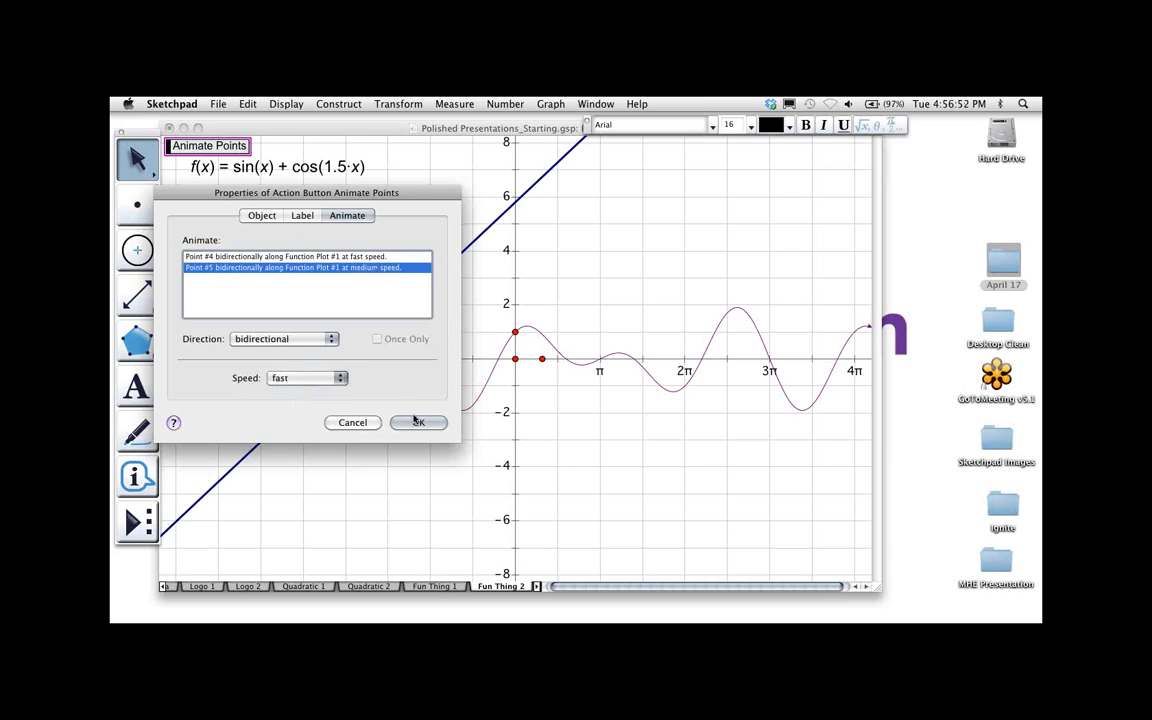
{"action": "left_click", "coordinate": [418, 422]}
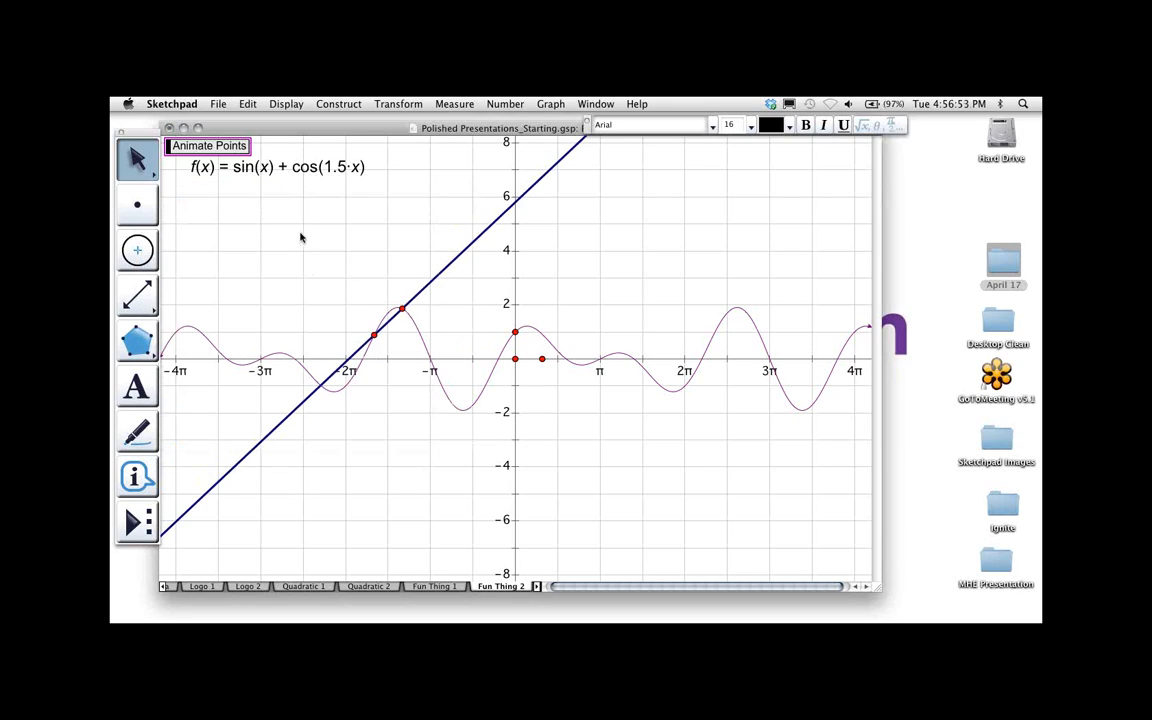
{"action": "left_click", "coordinate": [204, 147]}
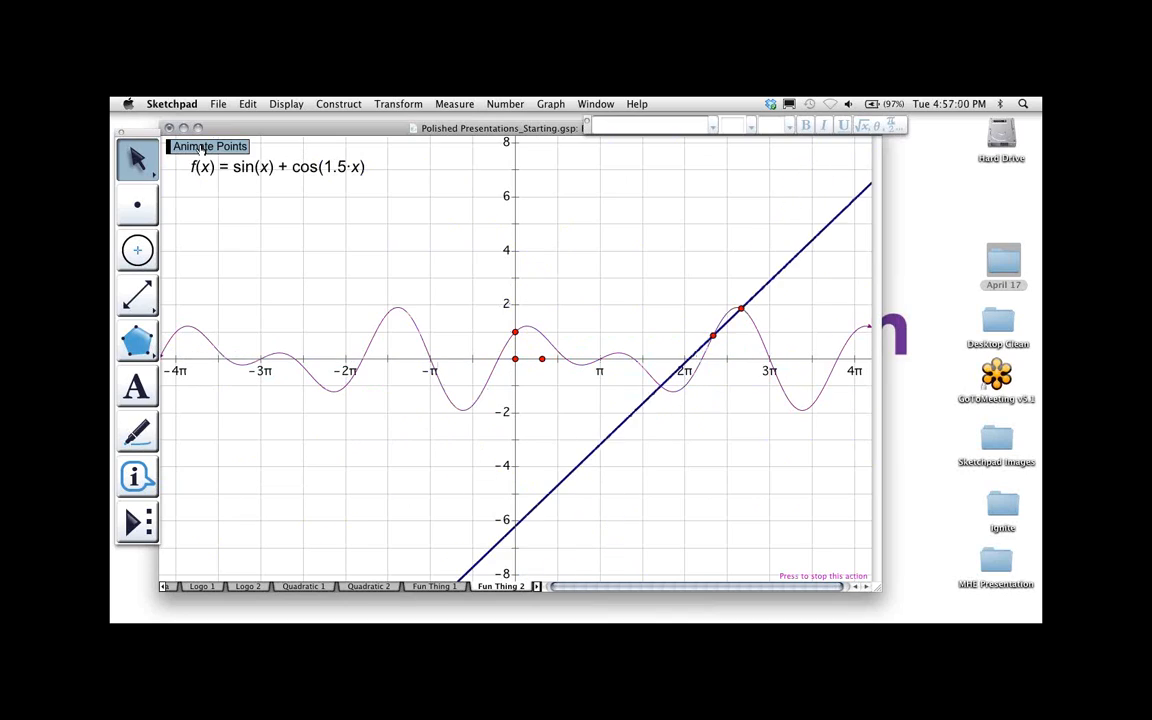
{"action": "left_click", "coordinate": [204, 148]}
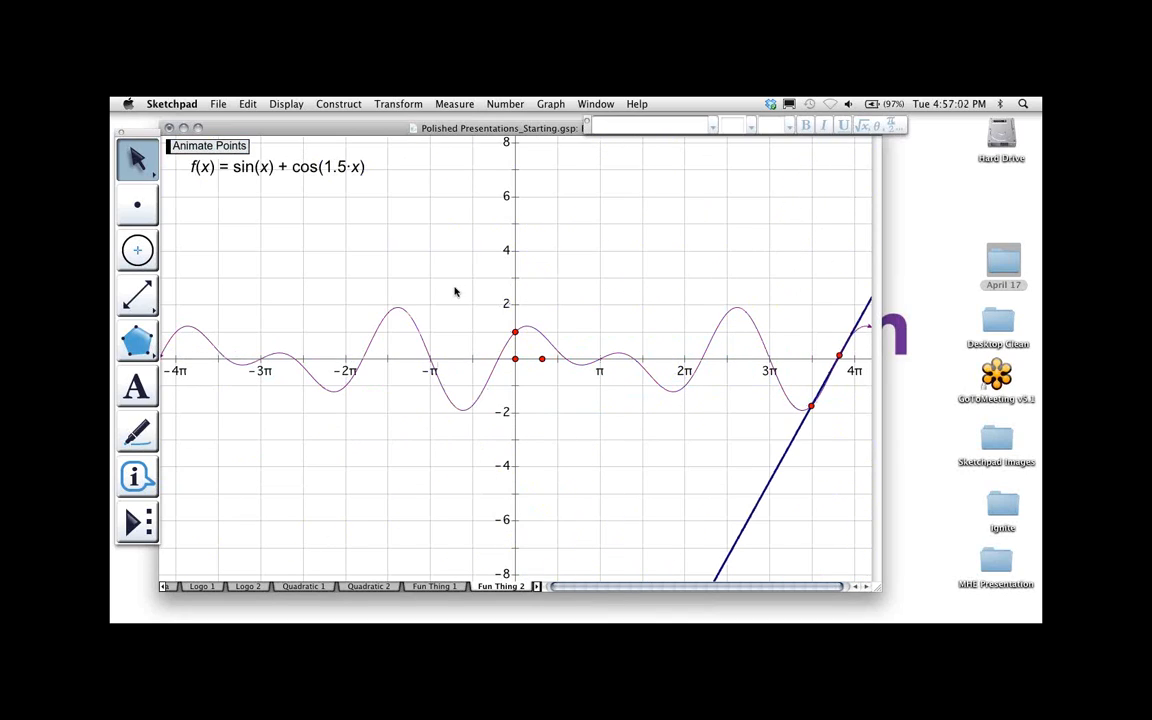
Measure the slope of the line through the two curve points
{"action": "left_click", "coordinate": [792, 440]}
{"action": "left_click", "coordinate": [451, 105]}
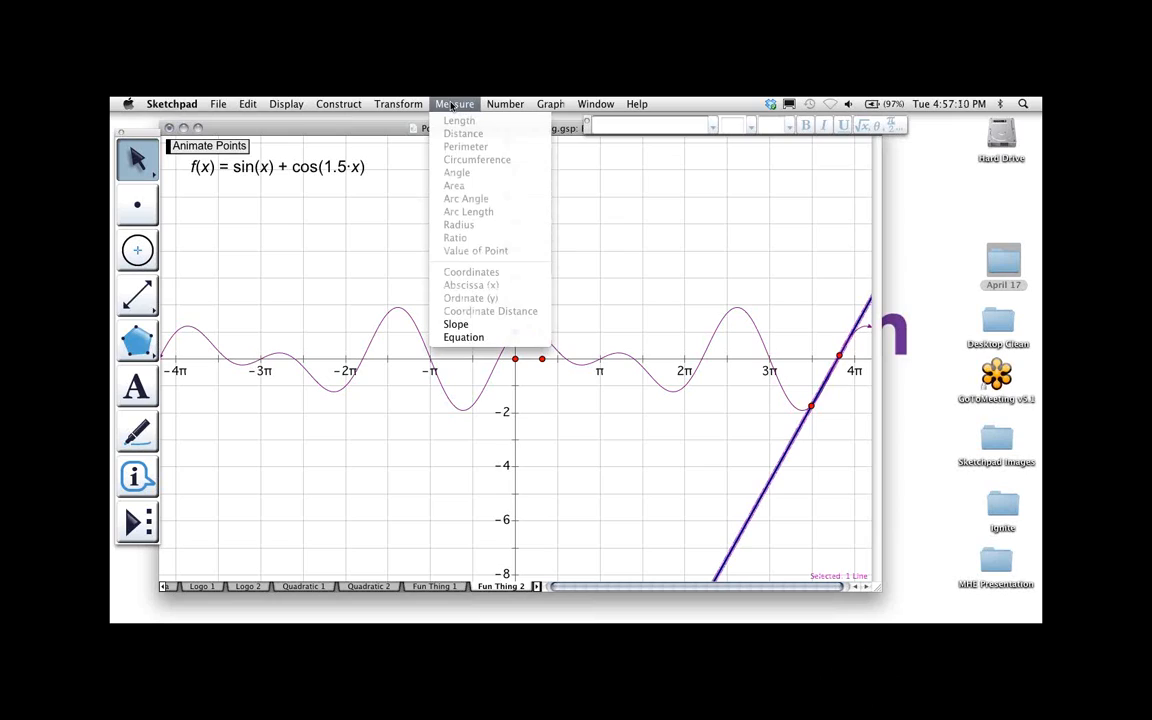
{"action": "left_click", "coordinate": [464, 326]}
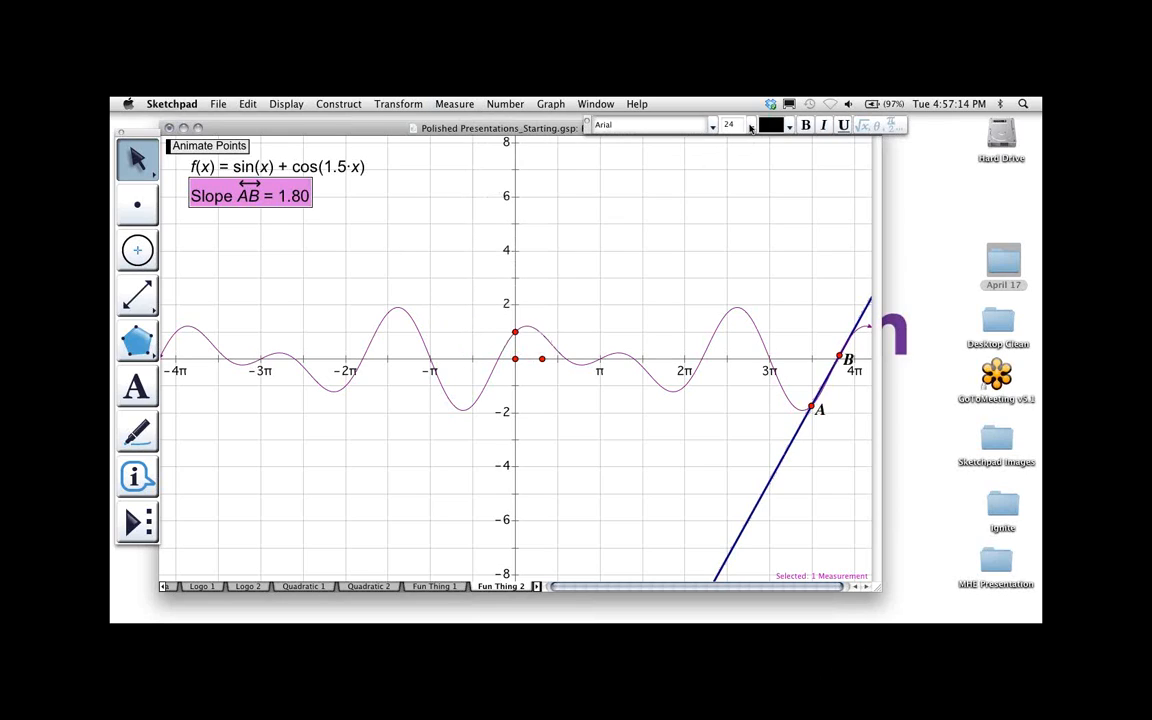
Set the slope measurement's font size to 18 and move it slightly lower beneath the f(x) equation
{"action": "left_click", "coordinate": [750, 127]}
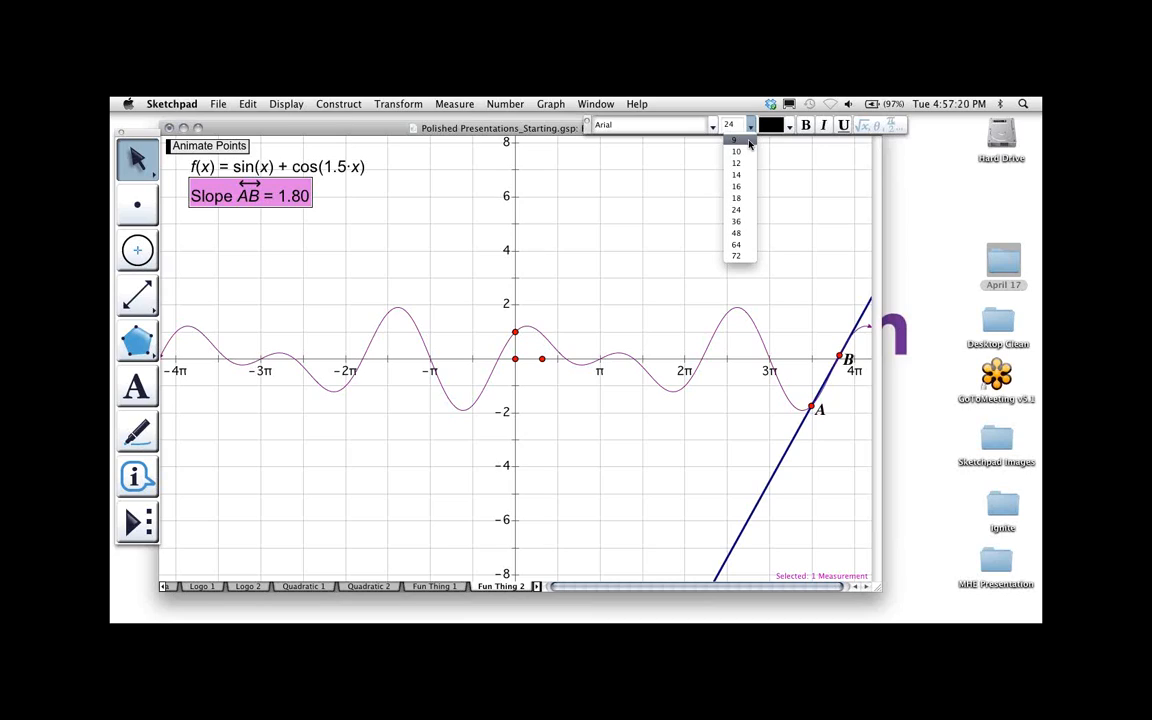
{"action": "left_click", "coordinate": [736, 198]}
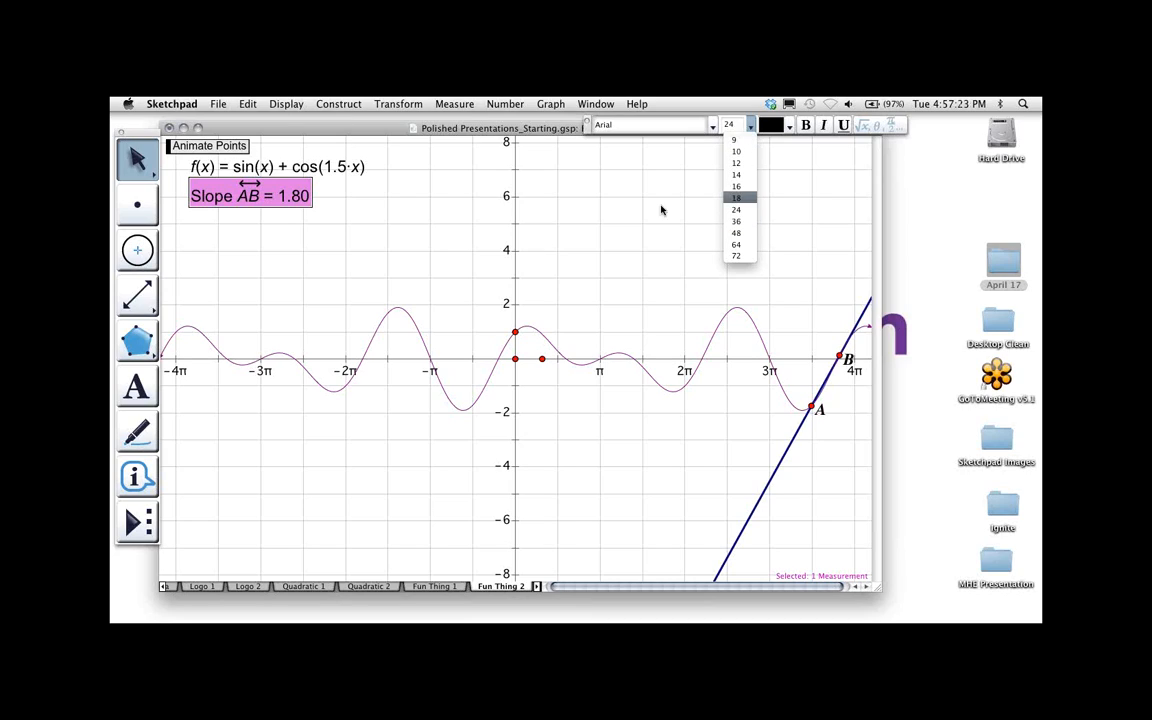
{"action": "left_click", "coordinate": [234, 192]}
{"action": "left_click_drag", "start_coordinate": [234, 192], "coordinate": [223, 211]}
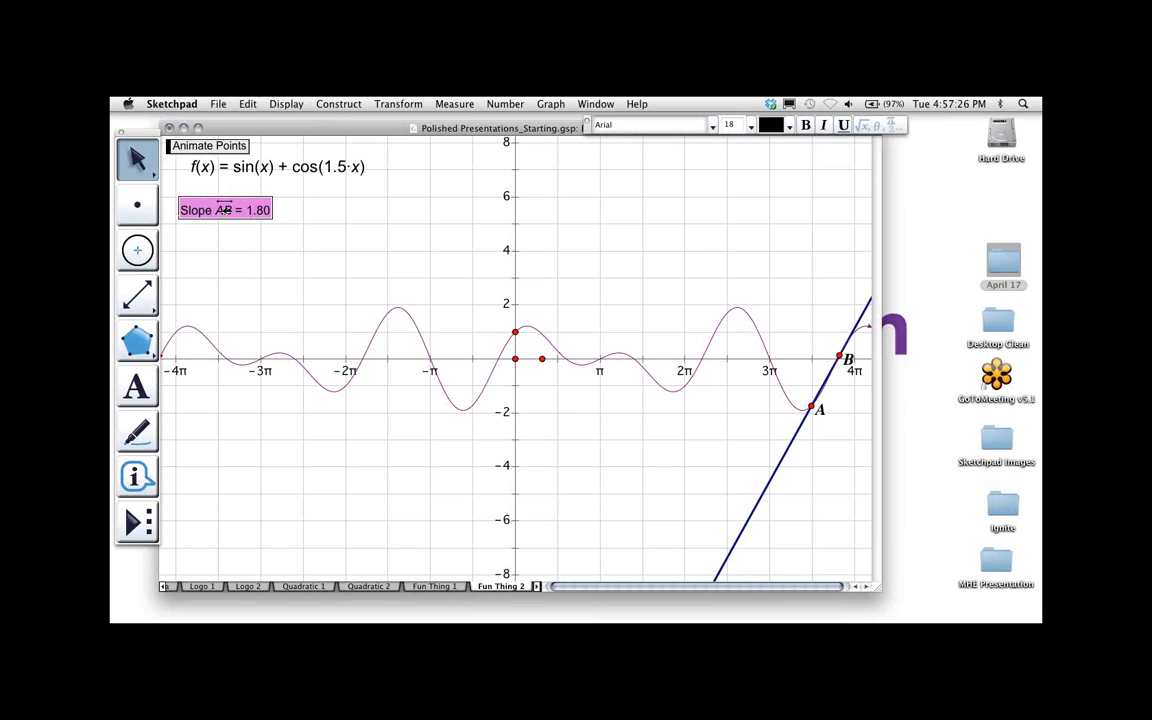
{"action": "left_click", "coordinate": [287, 210]}
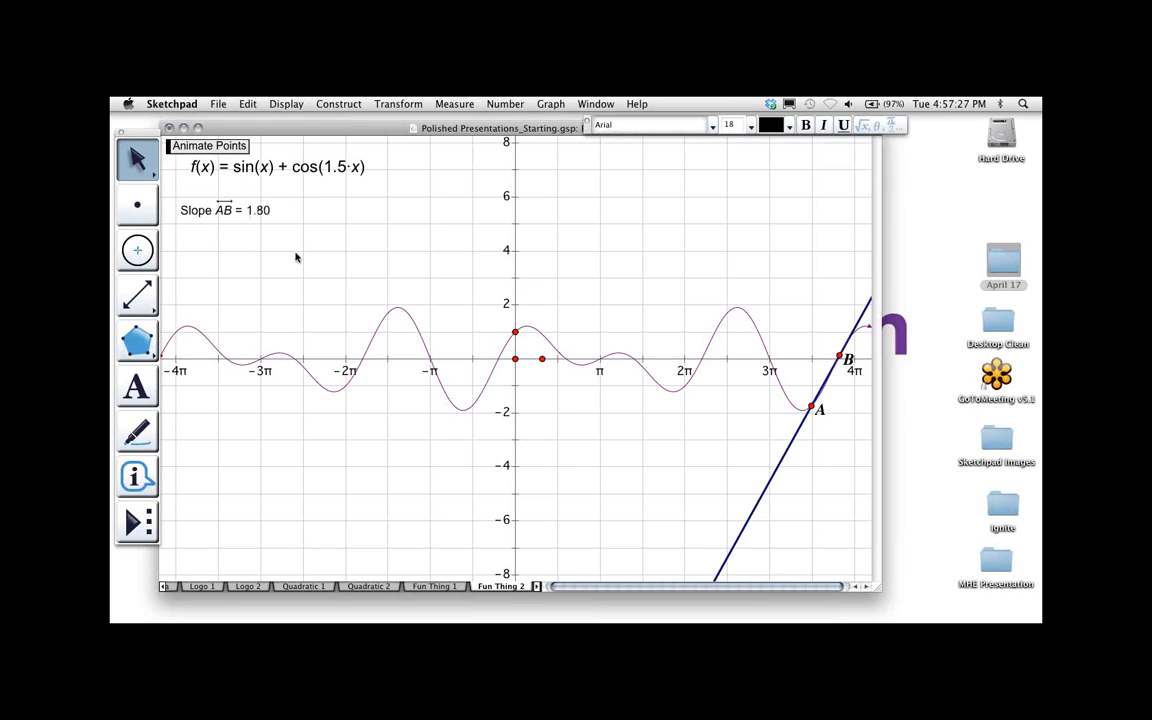
Color the line parametrically by its slope, domain -2.0 to 2.0 repeating bidirectionally, and test it with the point animation
{"action": "left_click", "coordinate": [788, 453]}
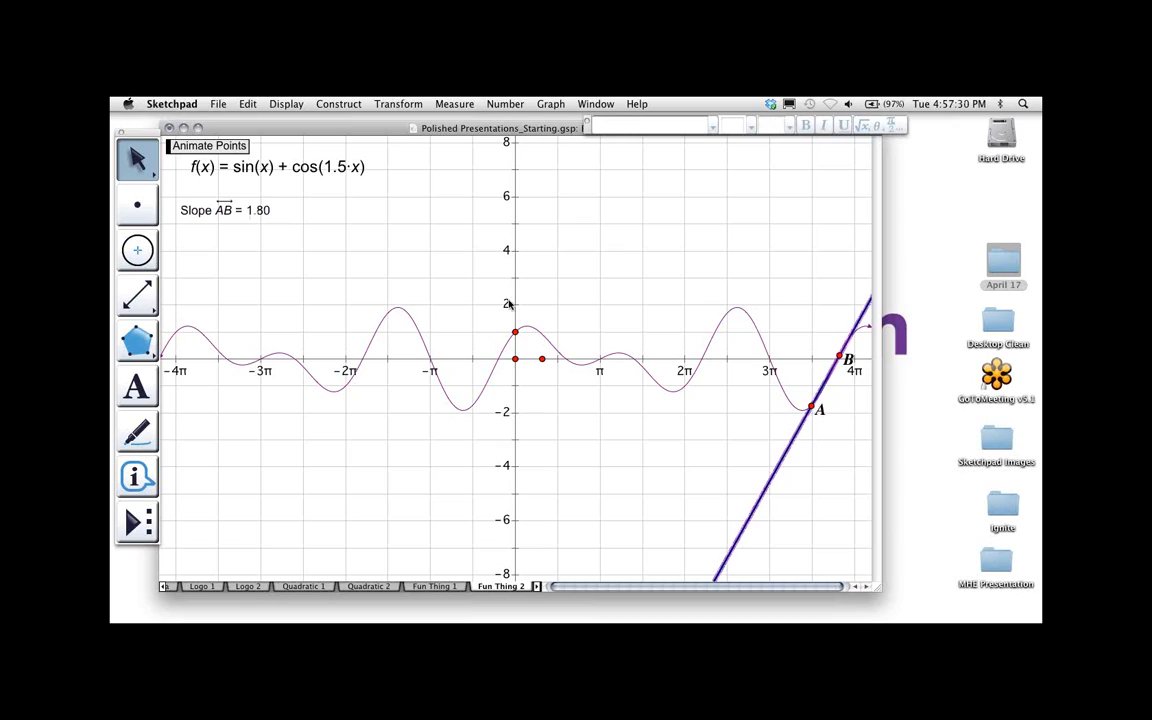
{"action": "left_click", "coordinate": [238, 210]}
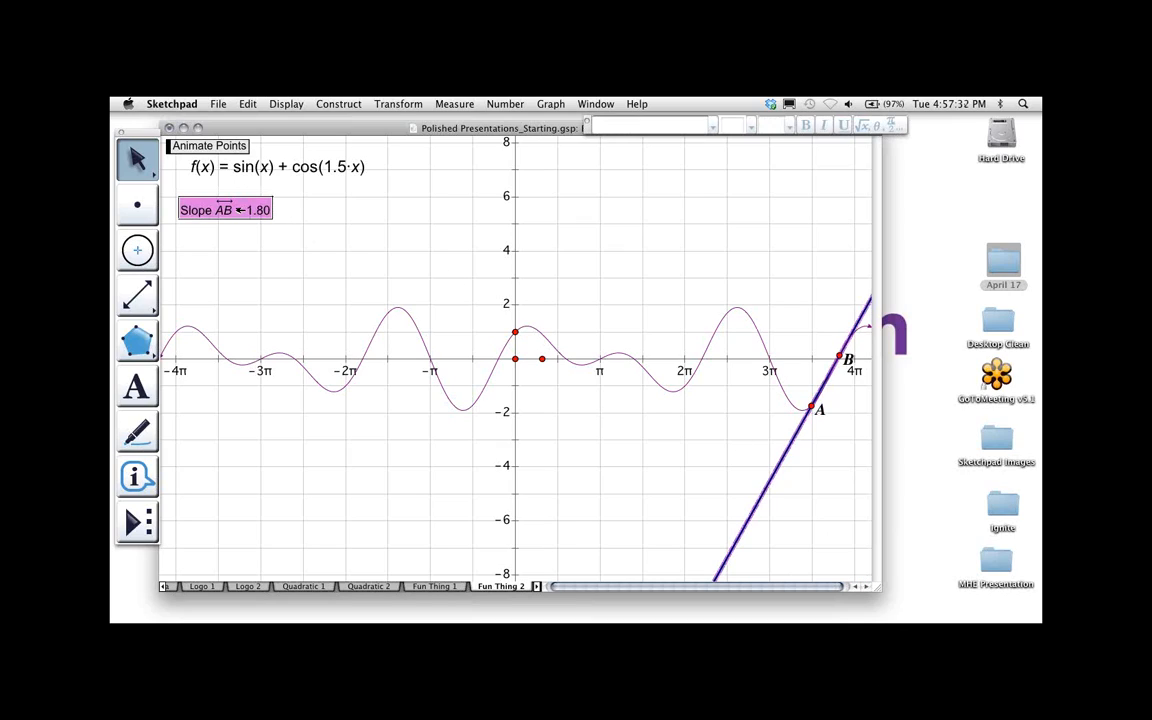
{"action": "left_click", "coordinate": [285, 104]}
{"action": "mouse_move", "coordinate": [290, 146]}
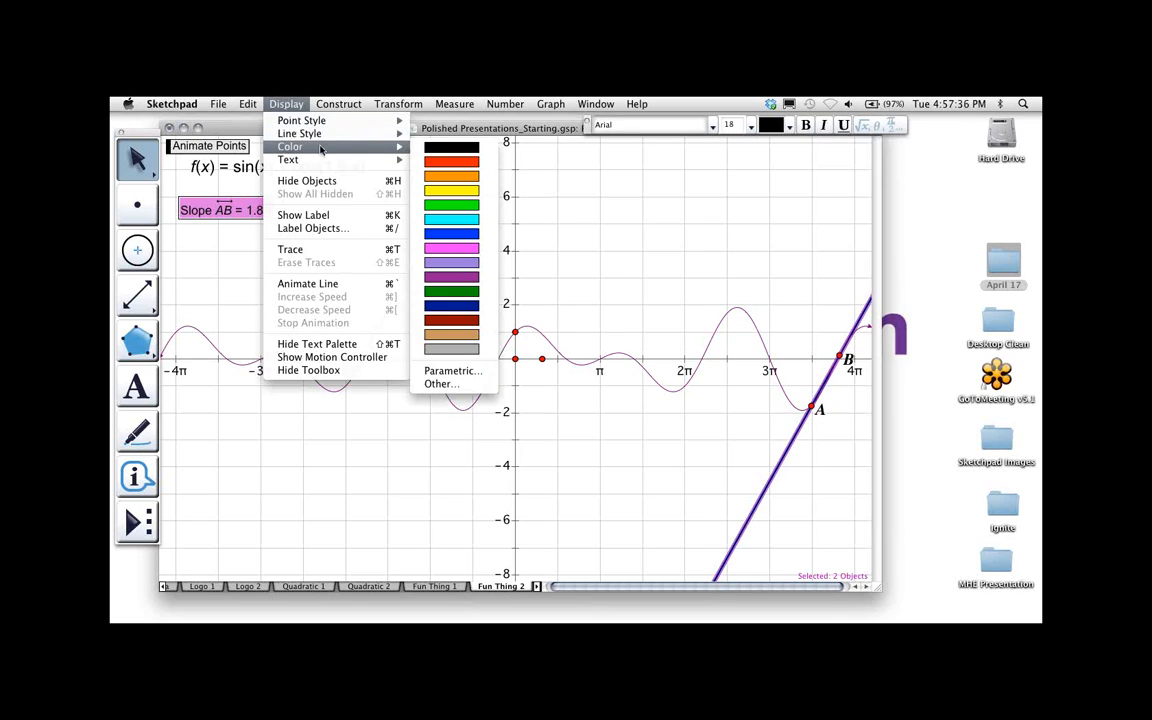
{"action": "left_click", "coordinate": [440, 371]}
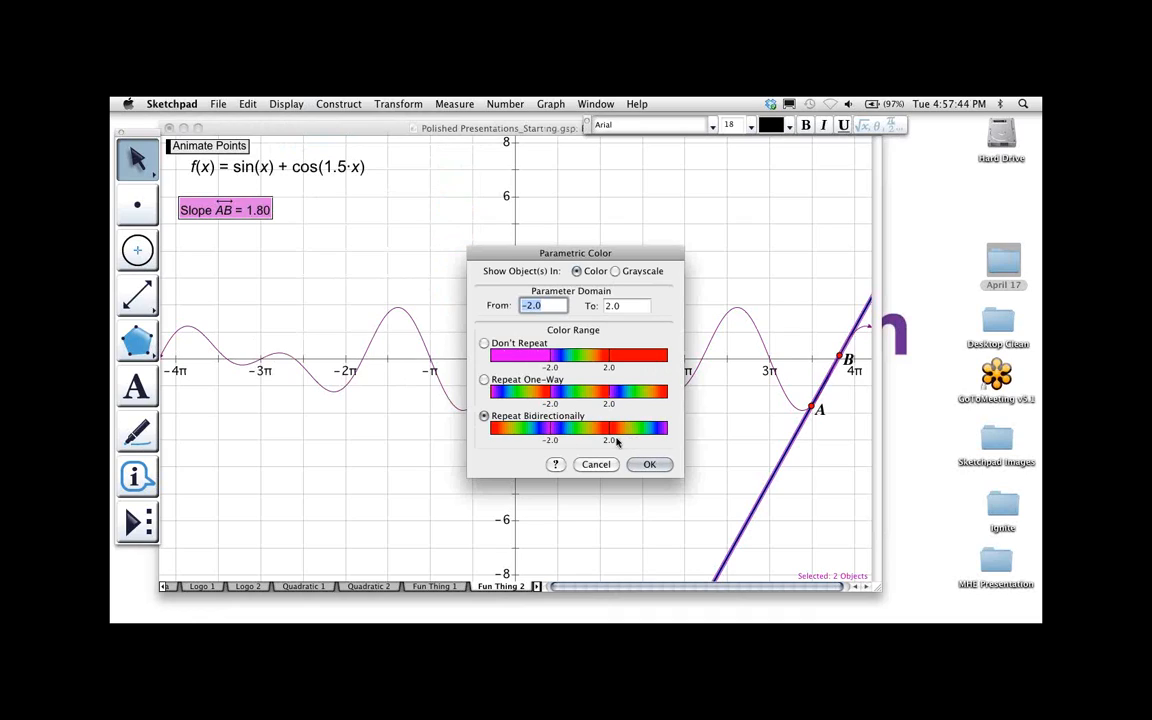
{"action": "left_click", "coordinate": [649, 466]}
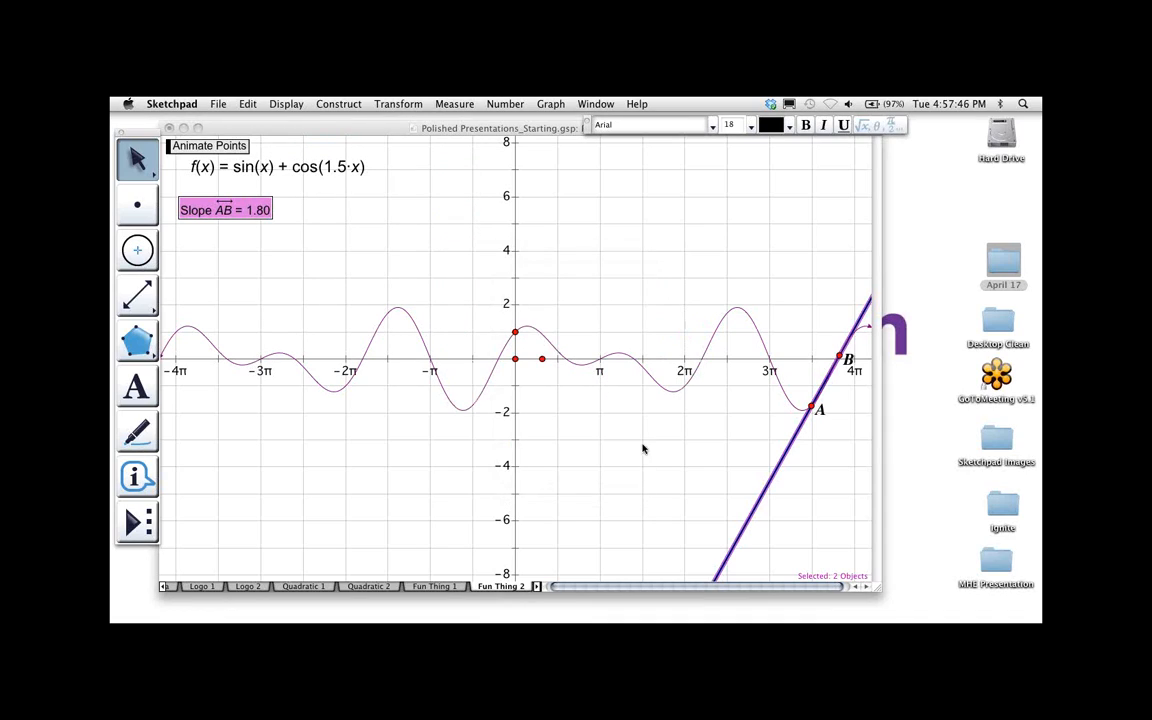
{"action": "left_click", "coordinate": [416, 262]}
{"action": "left_click", "coordinate": [212, 147]}
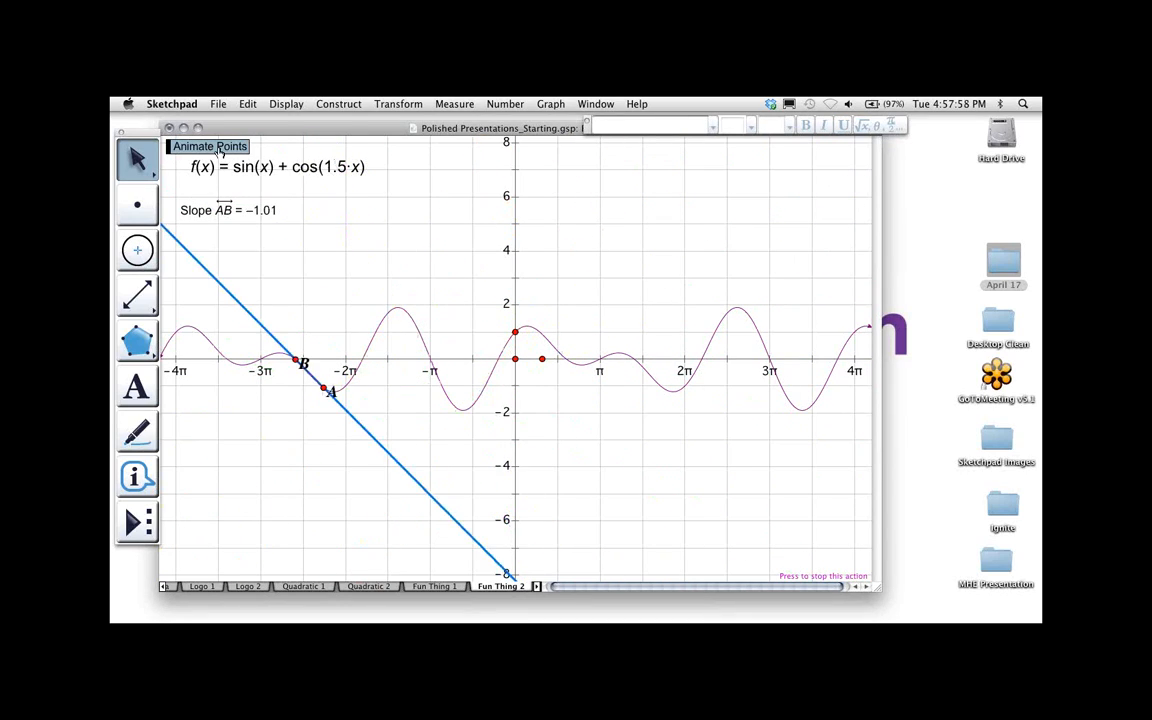
{"action": "left_click", "coordinate": [220, 150]}
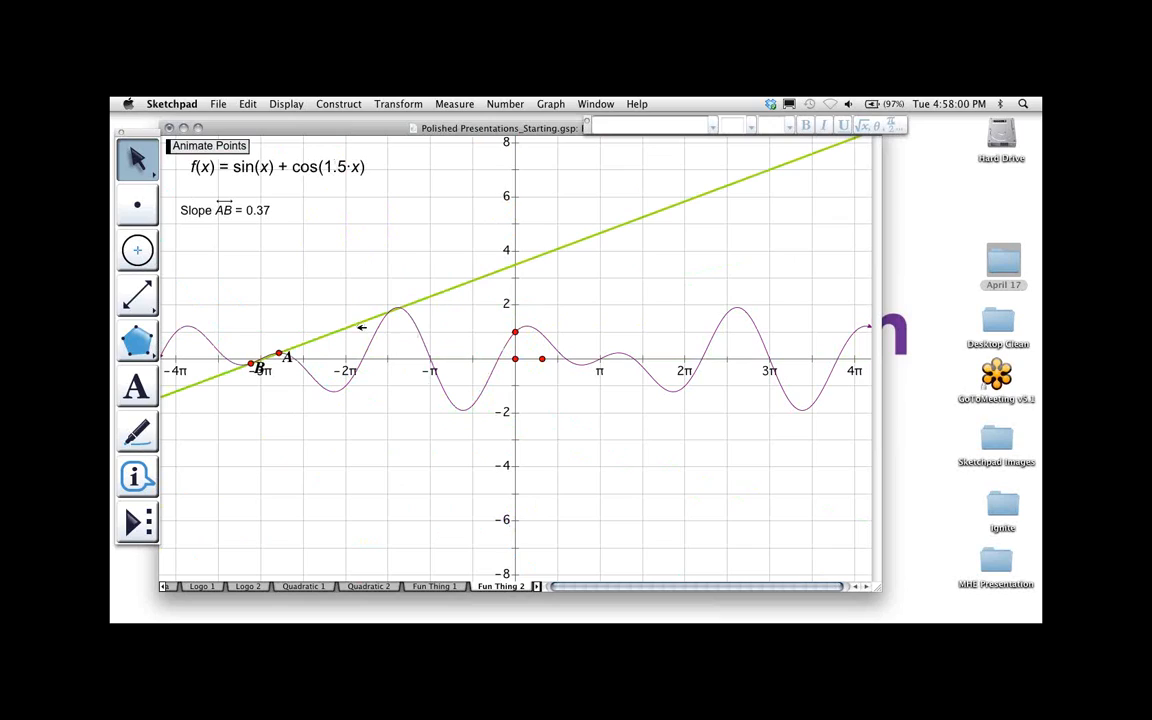
Turn on tracing for the line through points A and B
{"action": "left_click", "coordinate": [342, 327]}
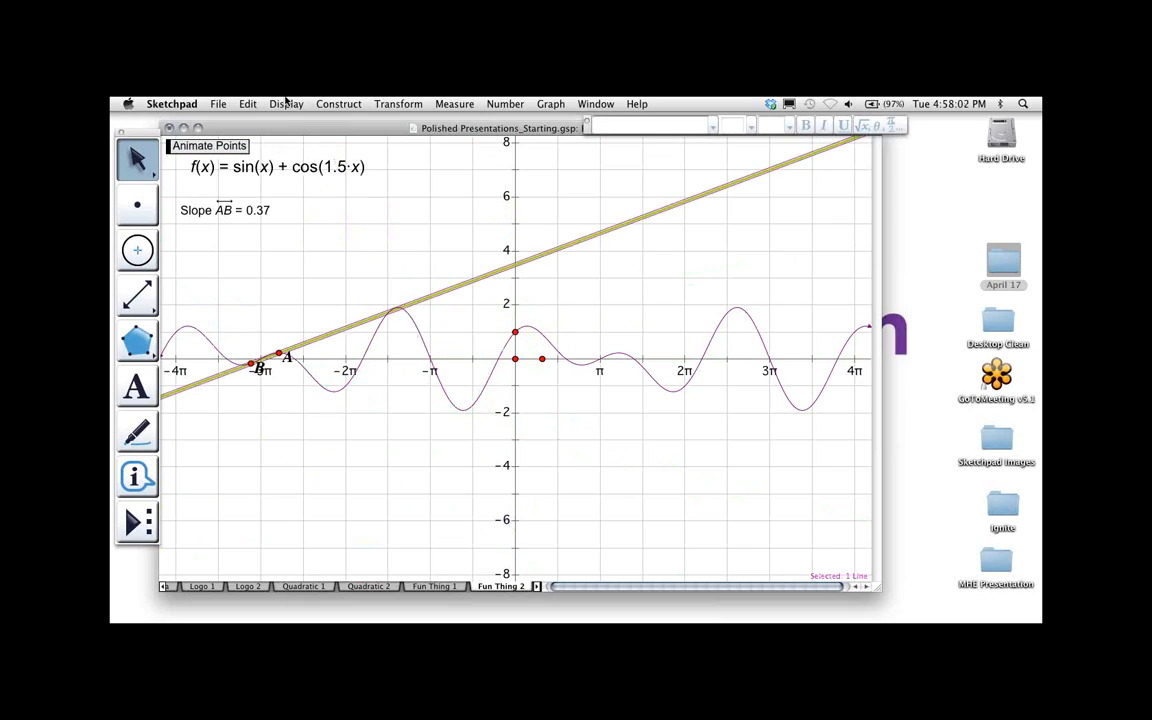
{"action": "left_click", "coordinate": [285, 104]}
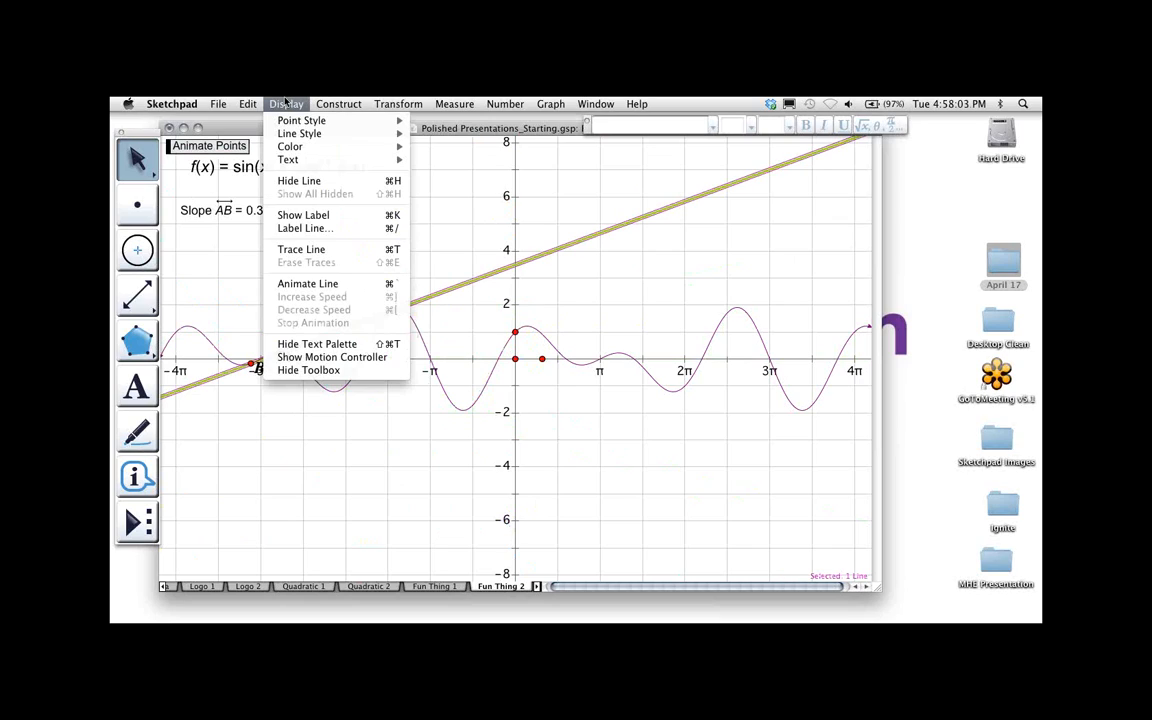
{"action": "left_click", "coordinate": [281, 250]}
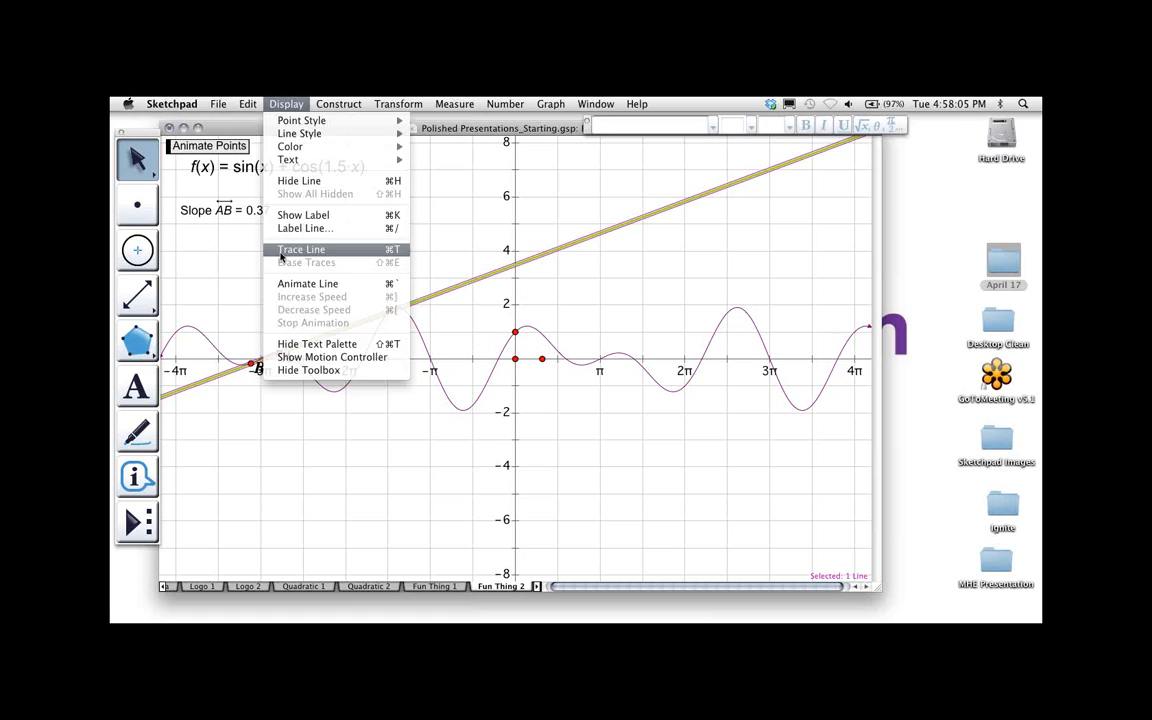
Apply color preferences with fading of traces over time switched off for this sketch
{"action": "left_click", "coordinate": [247, 104]}
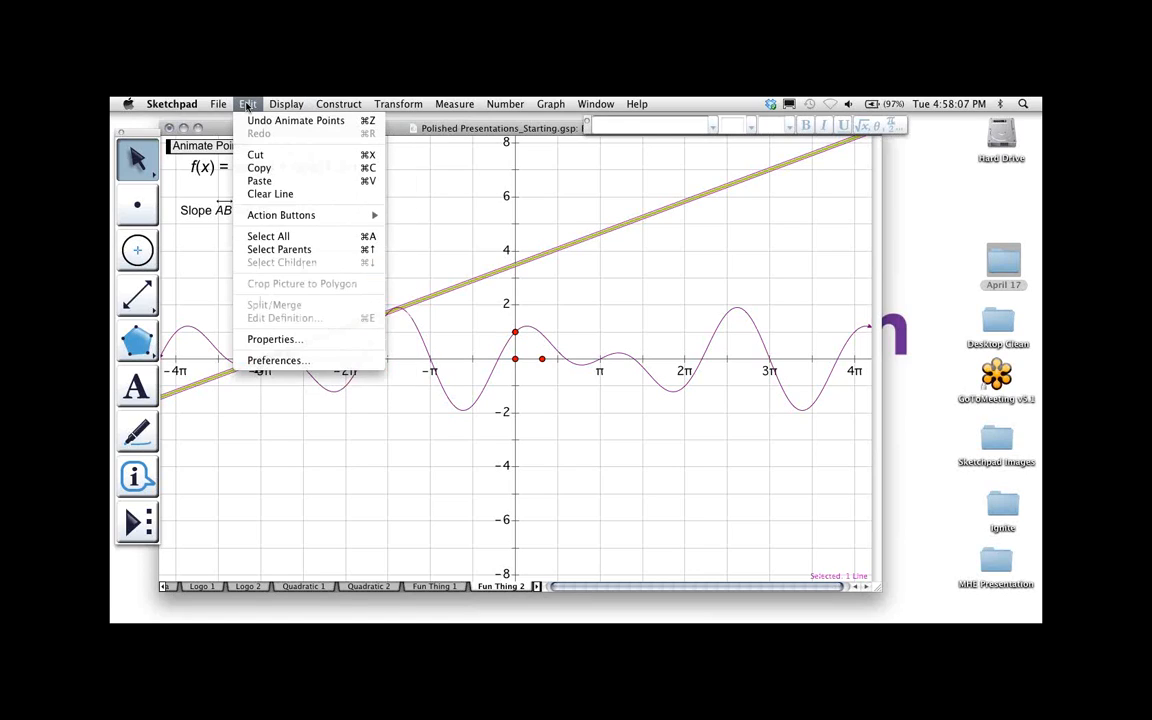
{"action": "left_click", "coordinate": [276, 360]}
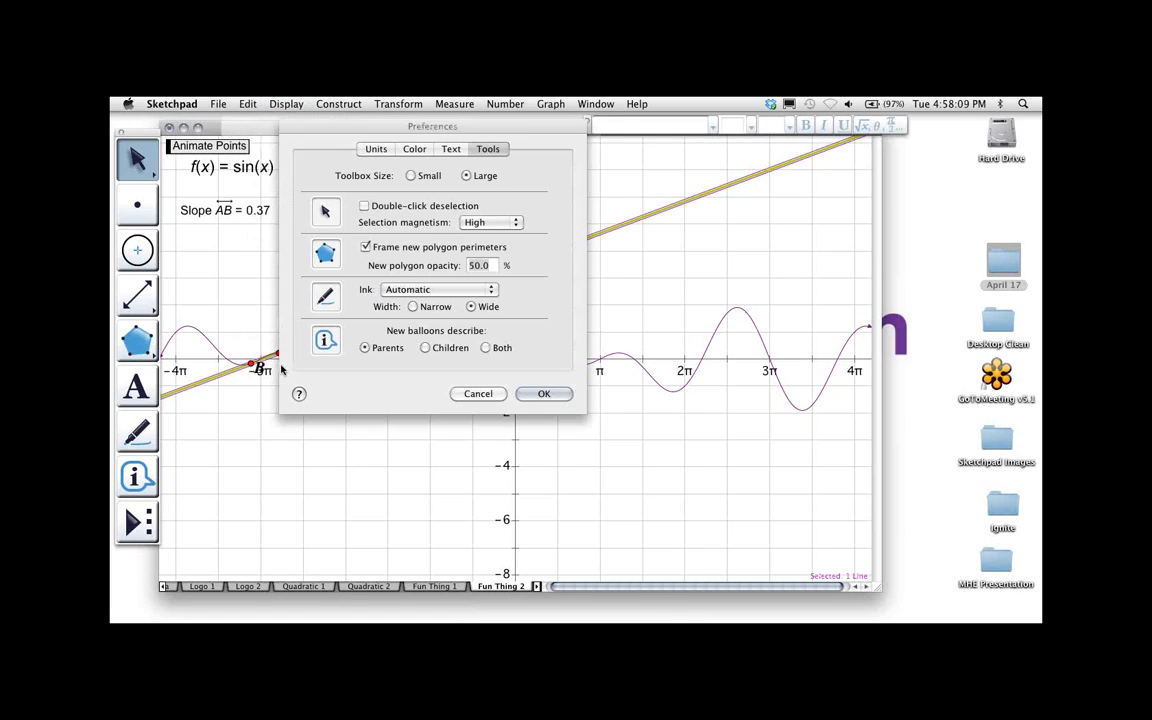
{"action": "left_click", "coordinate": [416, 149]}
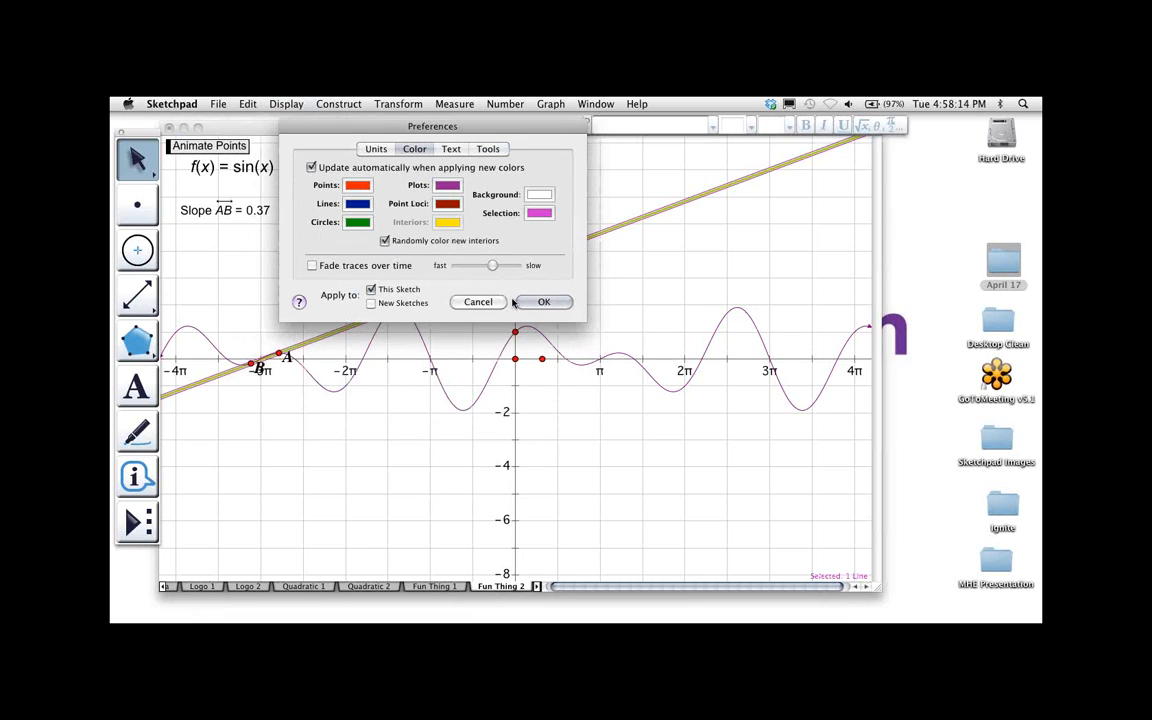
{"action": "left_click", "coordinate": [544, 303]}
Clear the line selection and hide the coordinate grid
{"action": "left_click", "coordinate": [601, 308]}
{"action": "left_click", "coordinate": [550, 104]}
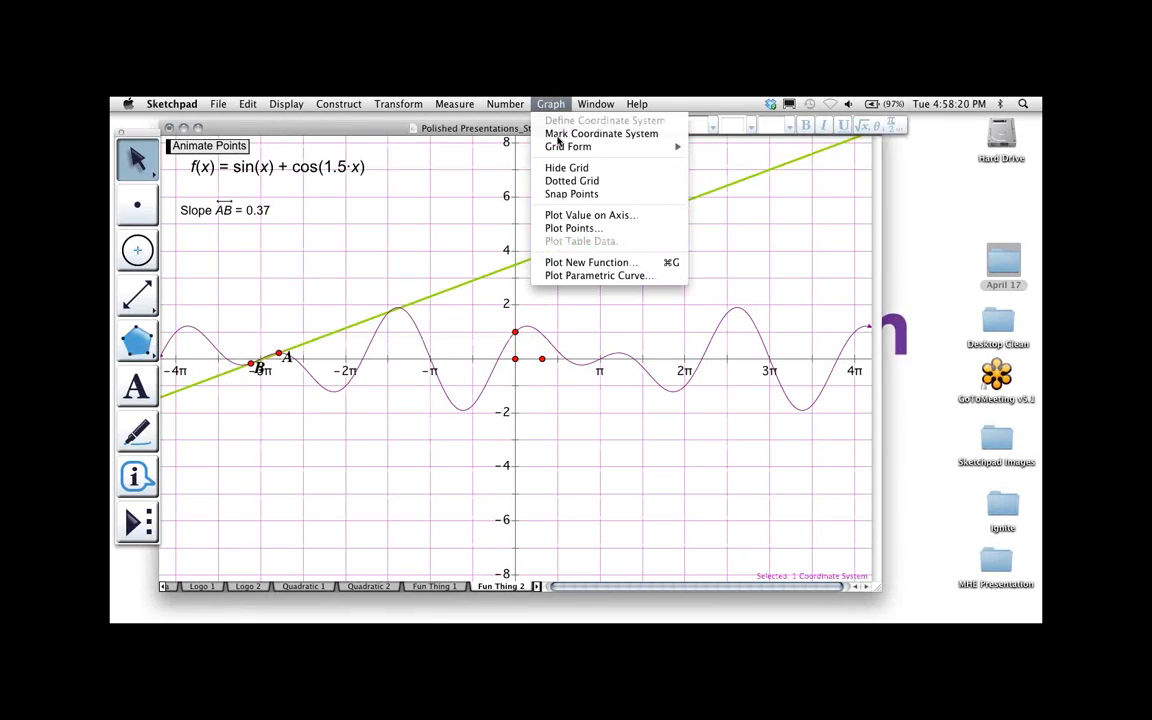
{"action": "left_click", "coordinate": [560, 167]}
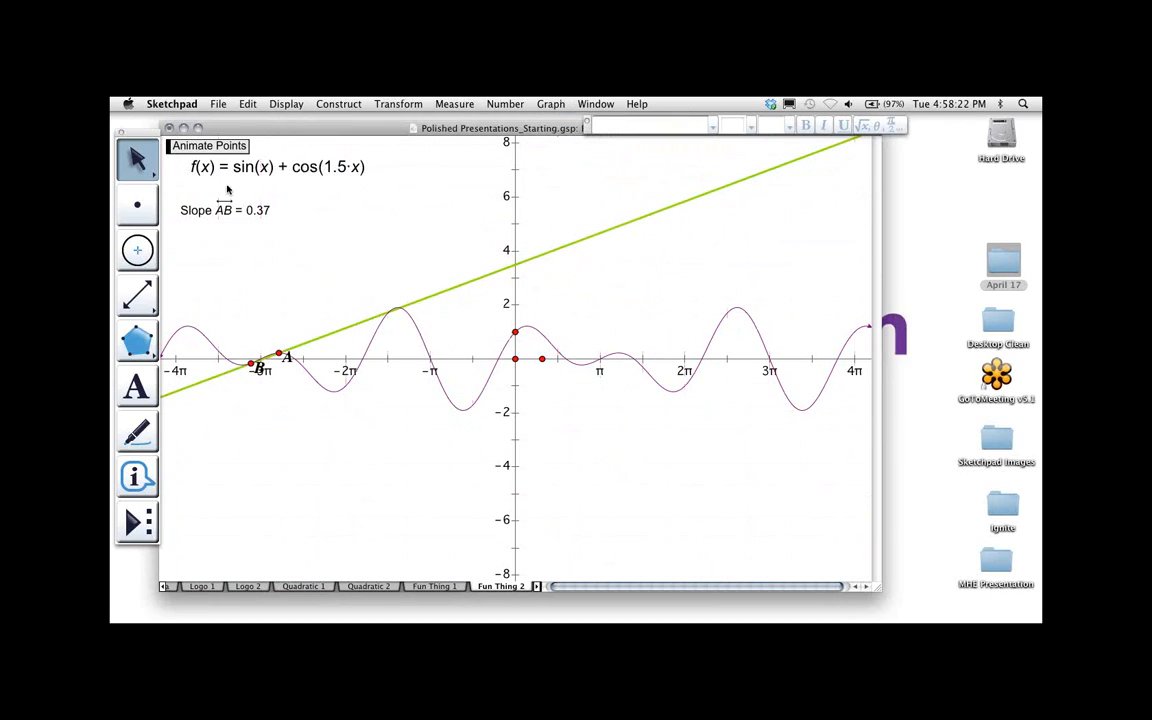
Run the point animation to build up traces, and switch fading of traces over time back on for this sketch
{"action": "left_click", "coordinate": [207, 145]}
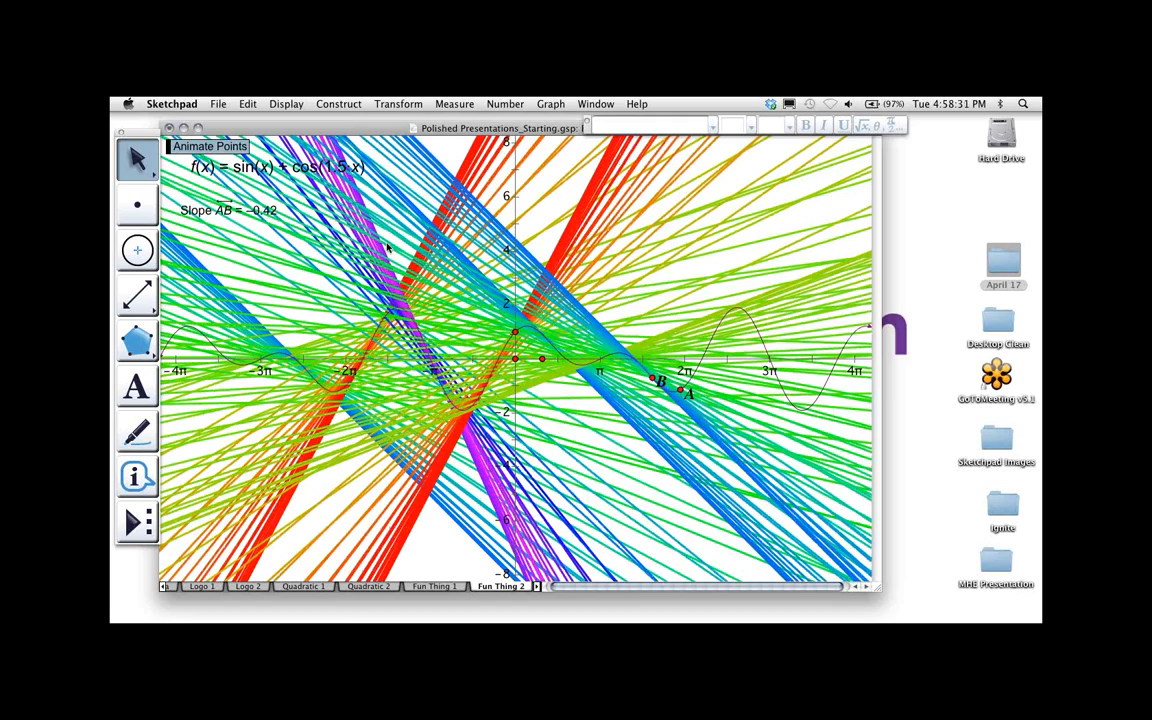
{"action": "left_click", "coordinate": [244, 103]}
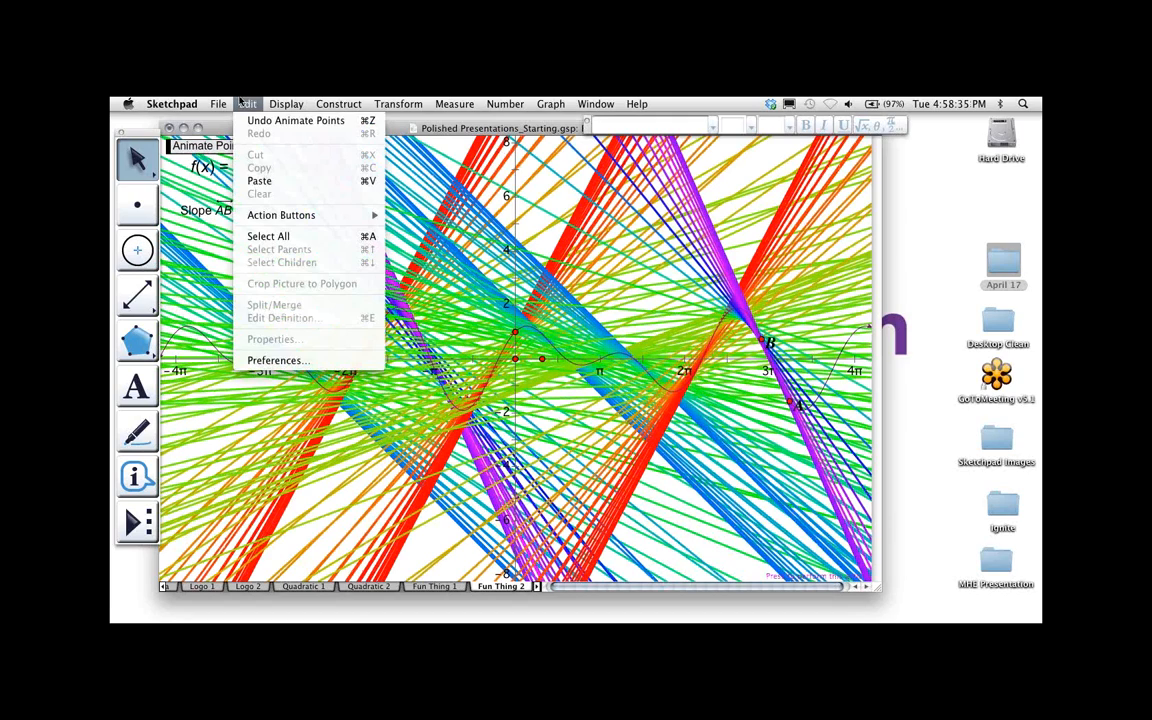
{"action": "left_click", "coordinate": [274, 360]}
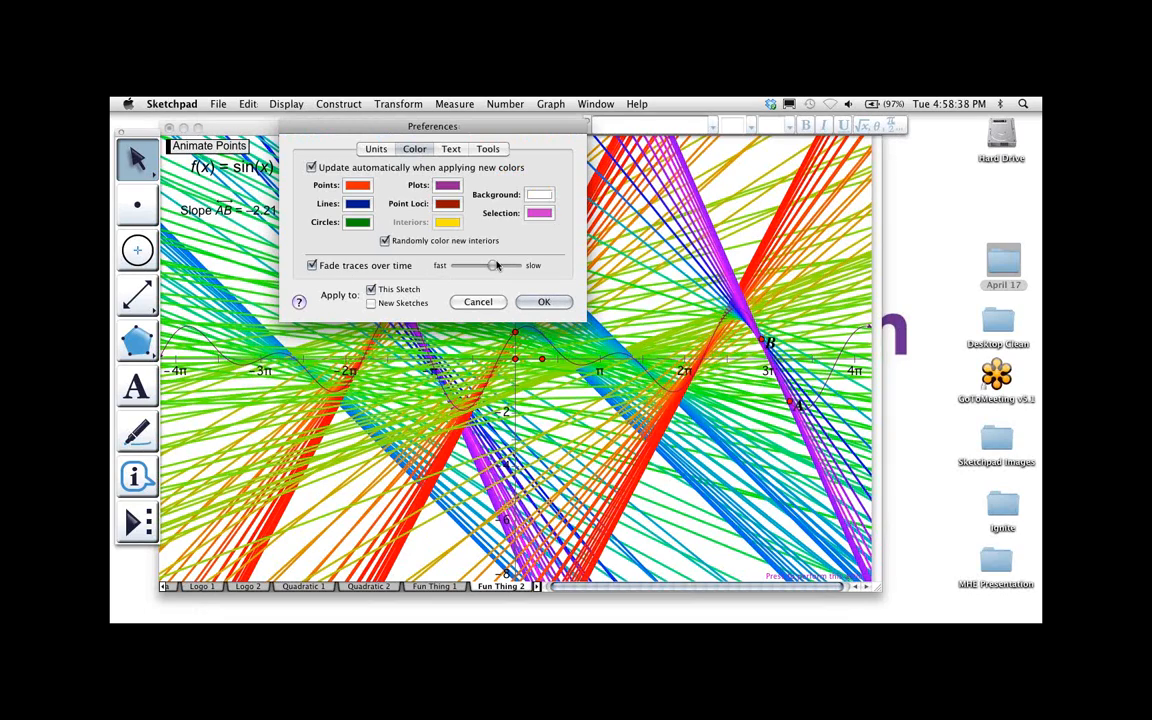
{"action": "left_click", "coordinate": [540, 300]}
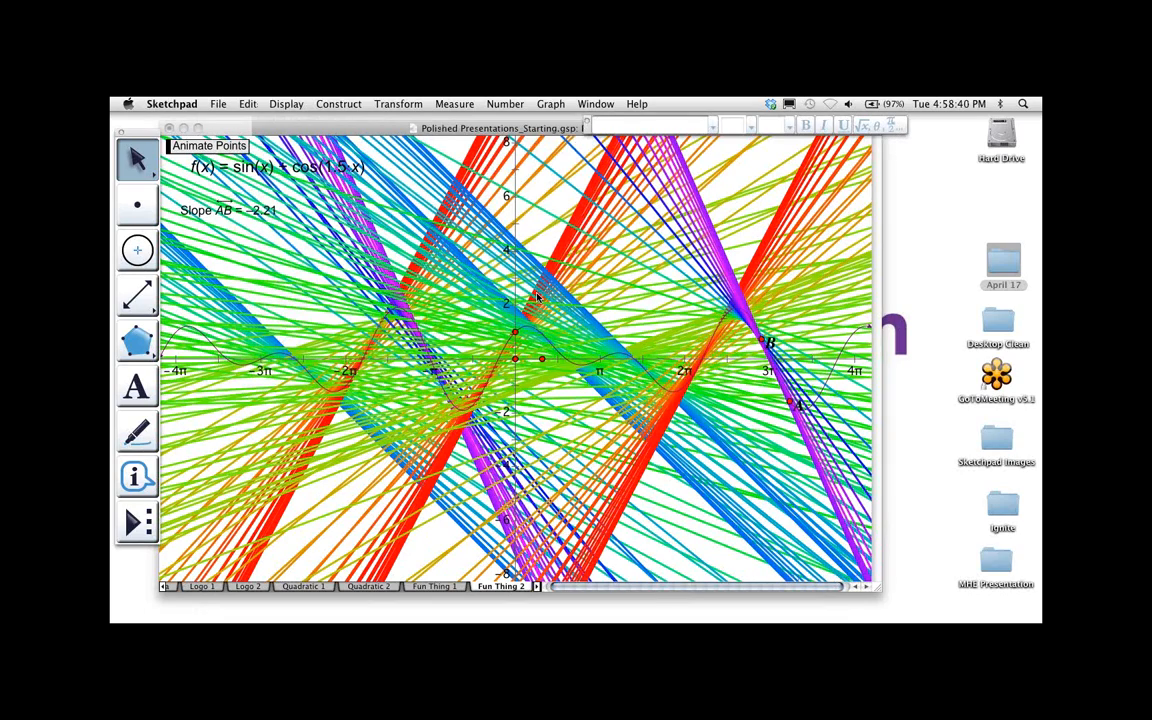
Erase the existing traces, watch the animation with fading traces, and stop the animated points
{"action": "left_click", "coordinate": [294, 103]}
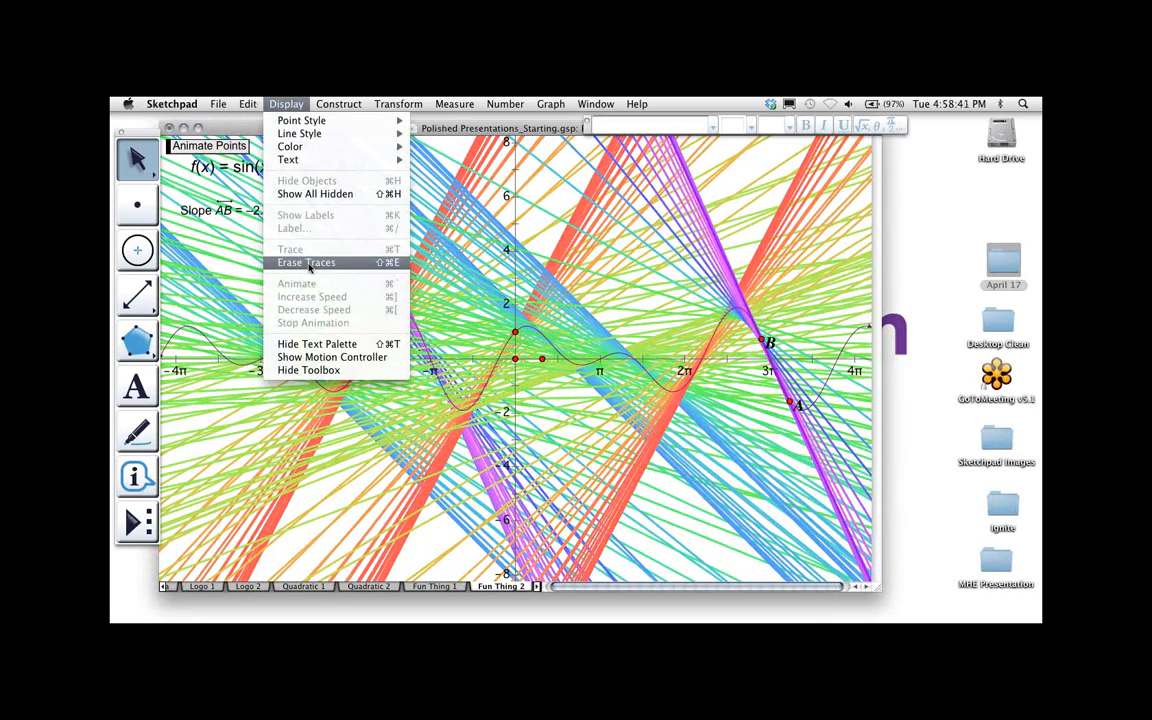
{"action": "left_click", "coordinate": [306, 262]}
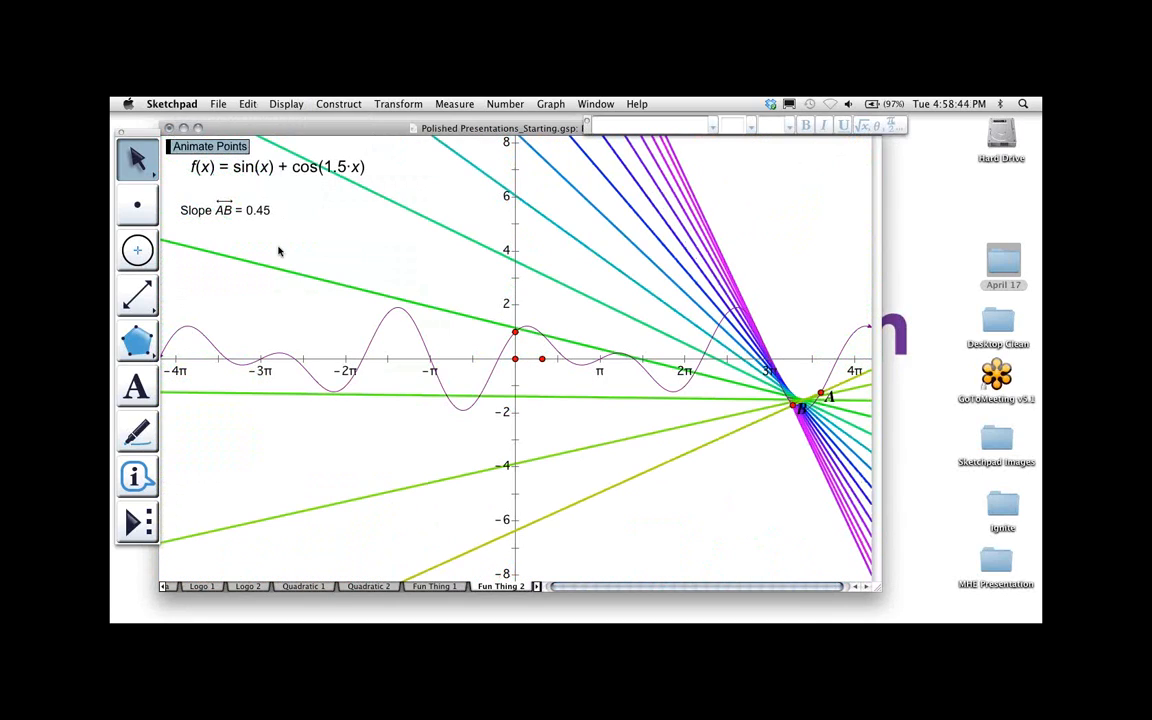
{"action": "left_click_drag", "start_coordinate": [377, 131], "coordinate": [380, 124]}
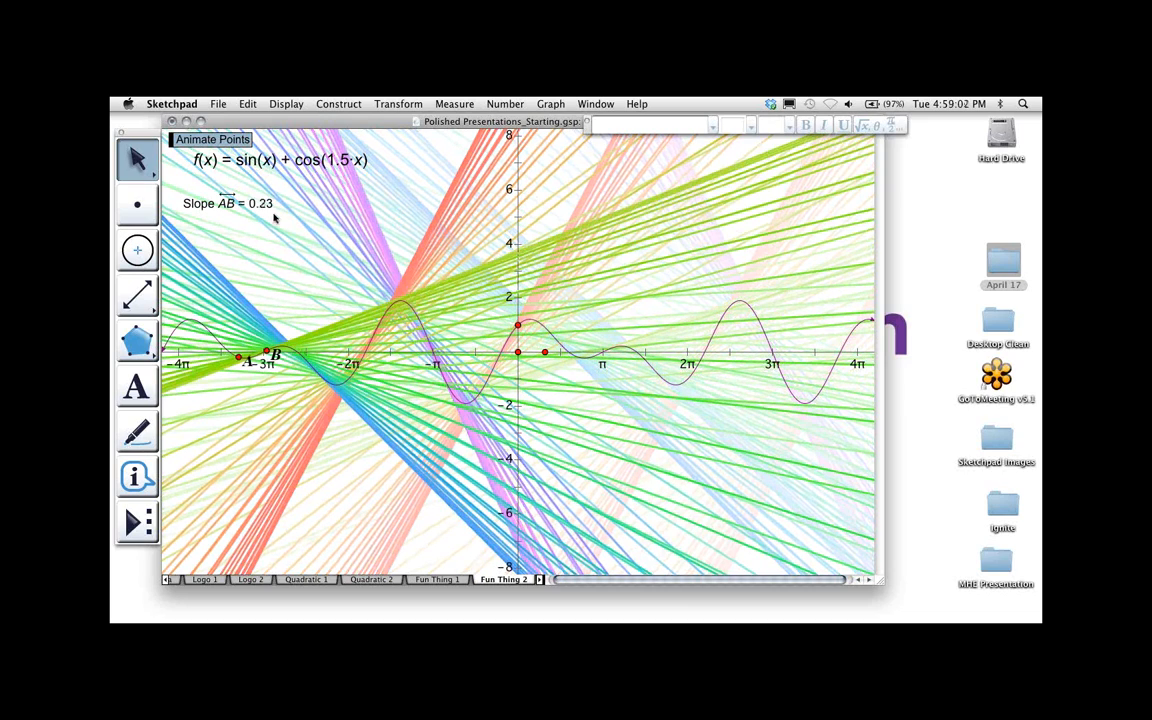
{"action": "left_click", "coordinate": [236, 141]}
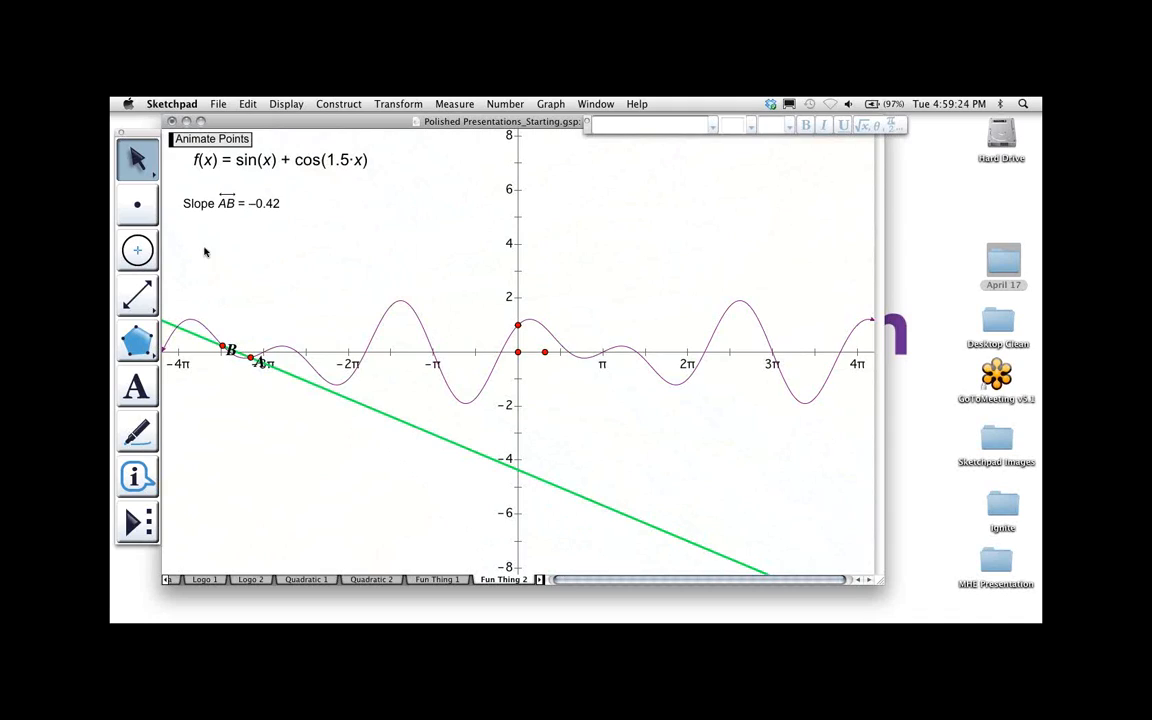
Switch to Chrome and examine the Sketchpad Explorer for the iPad threads in the Sketch Exchange community forum
{"action": "key", "text": "super+Tab"}
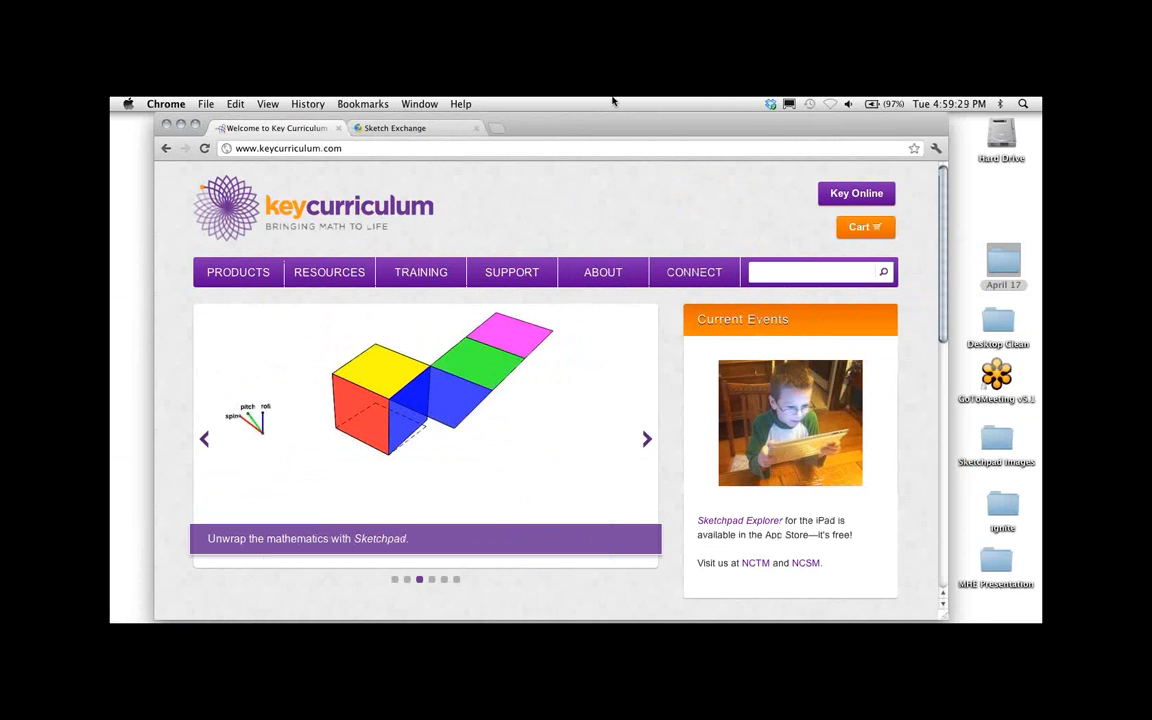
{"action": "left_click", "coordinate": [386, 128]}
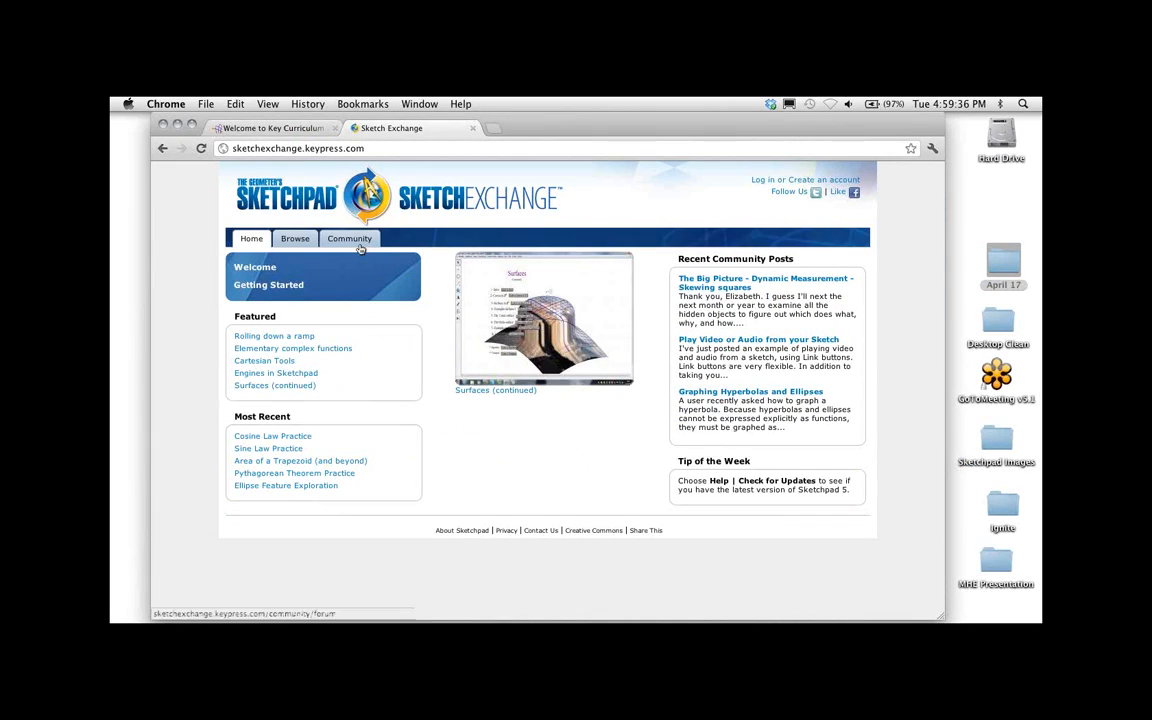
{"action": "left_click", "coordinate": [358, 246]}
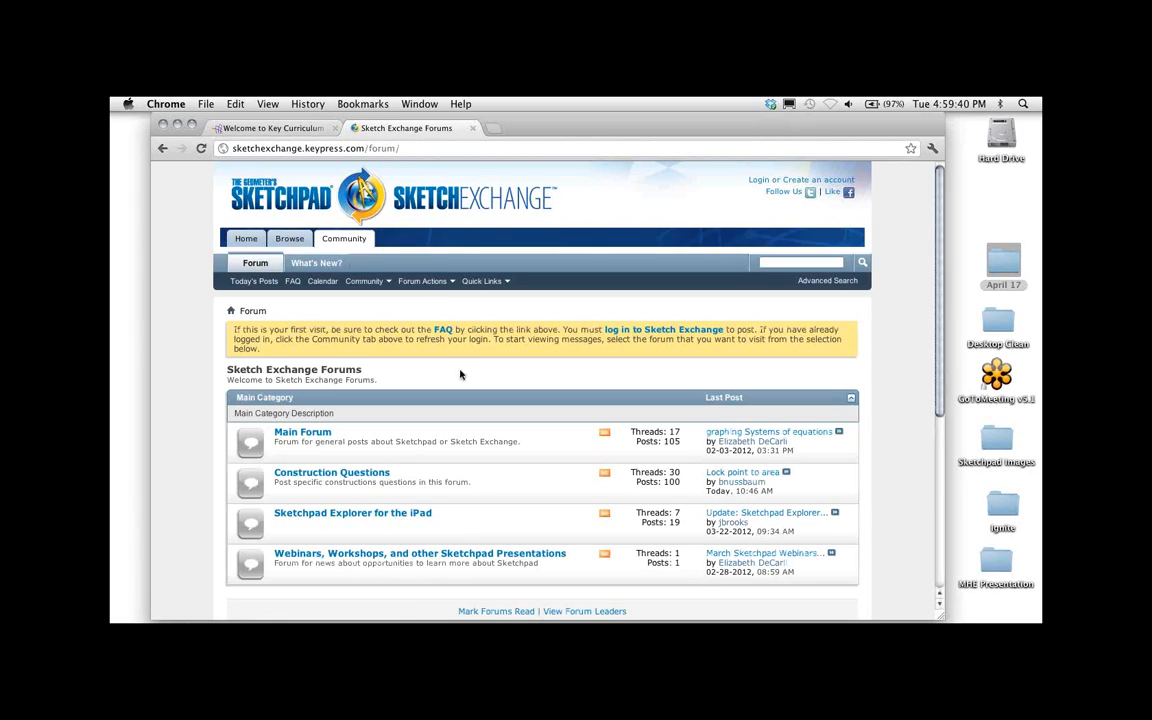
{"action": "scroll", "coordinate": [520, 395], "scroll_direction": "down", "scroll_amount": 2}
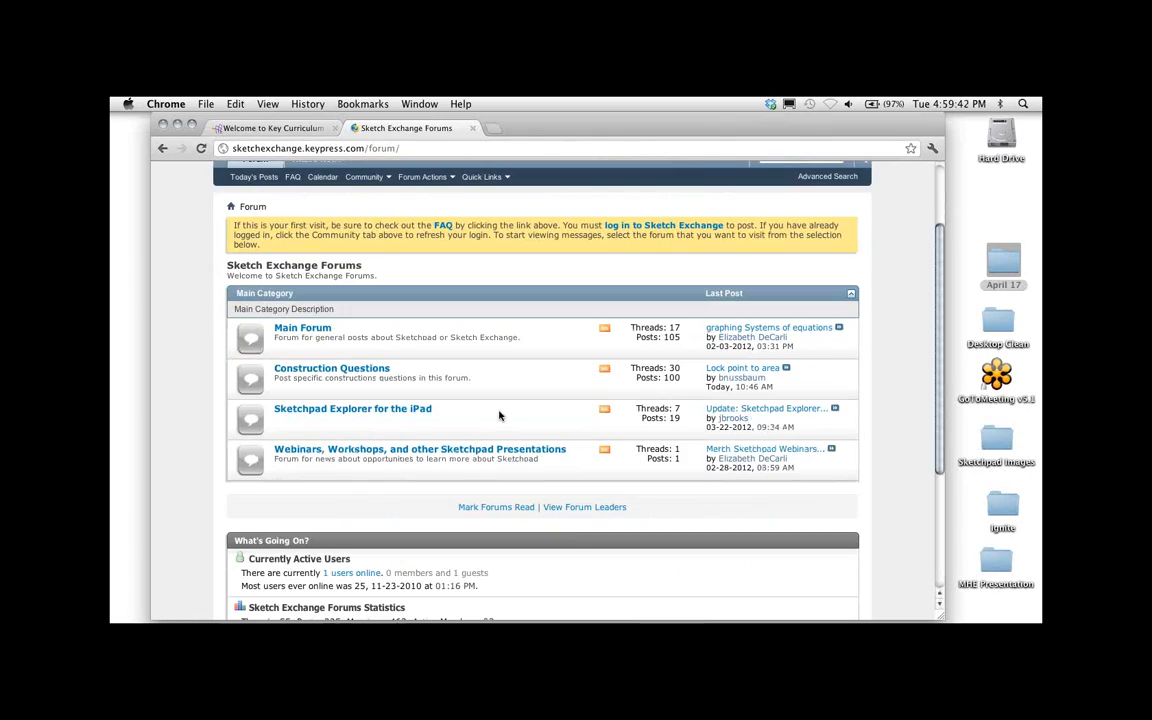
{"action": "left_click", "coordinate": [385, 411]}
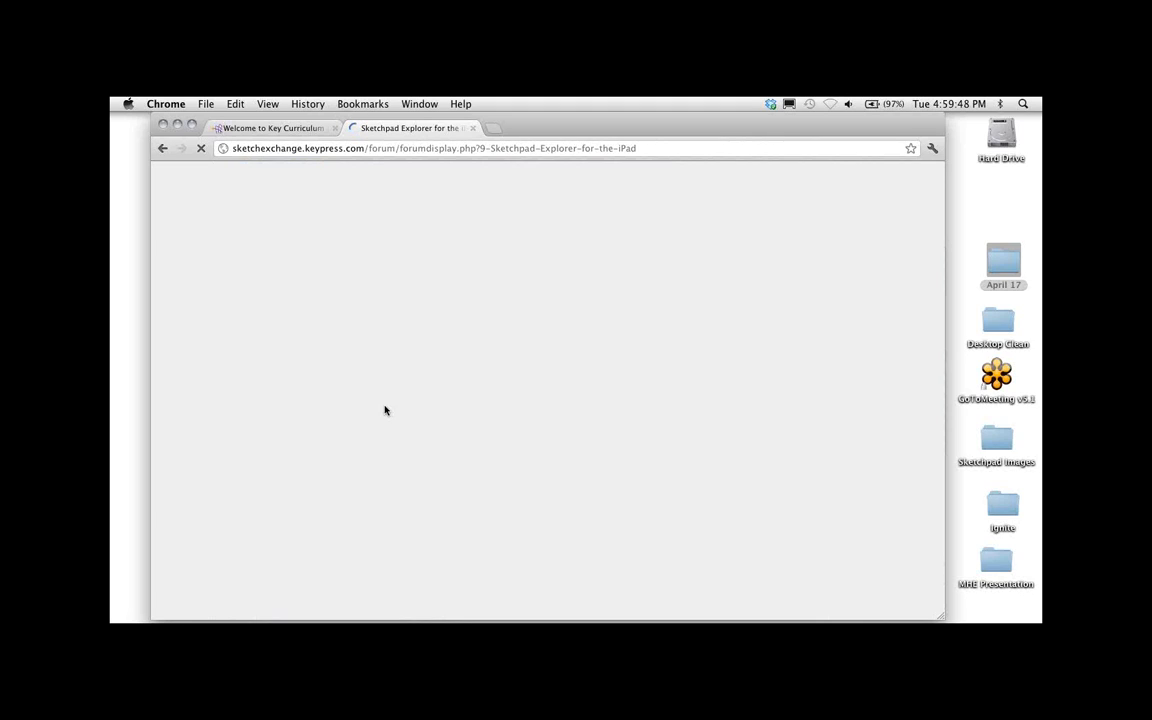
{"action": "scroll", "coordinate": [574, 409], "scroll_direction": "down", "scroll_amount": 4}
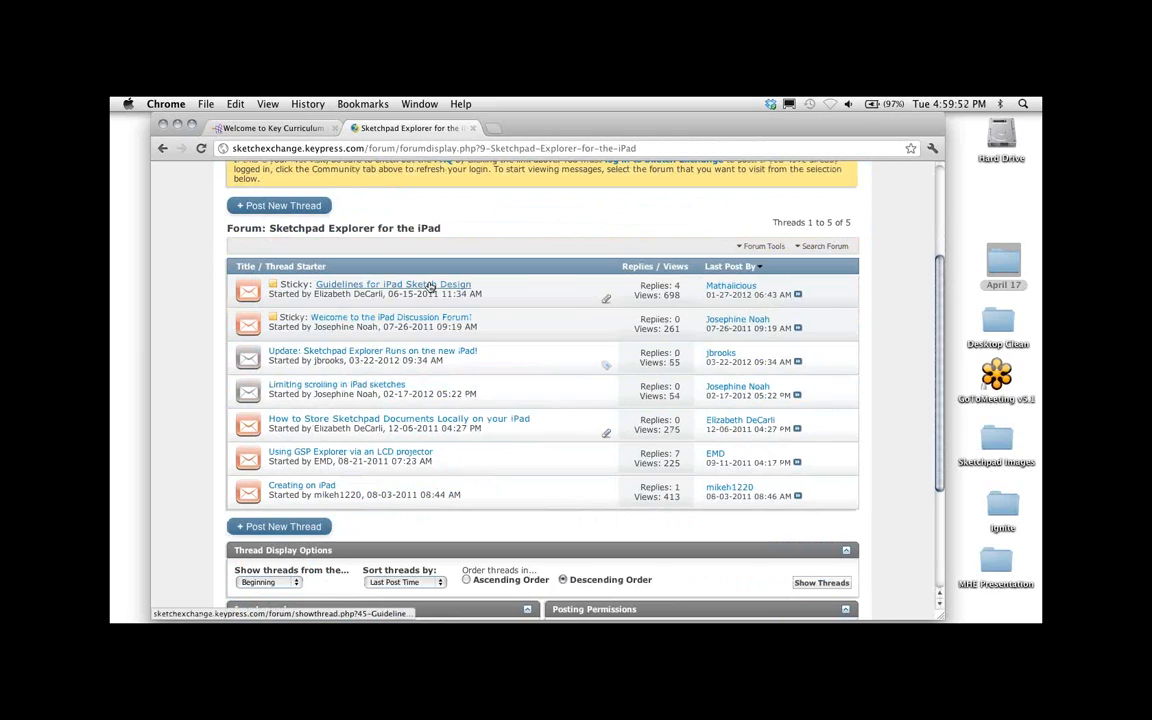
{"action": "mouse_move", "coordinate": [430, 287]}
{"action": "mouse_move", "coordinate": [489, 432]}
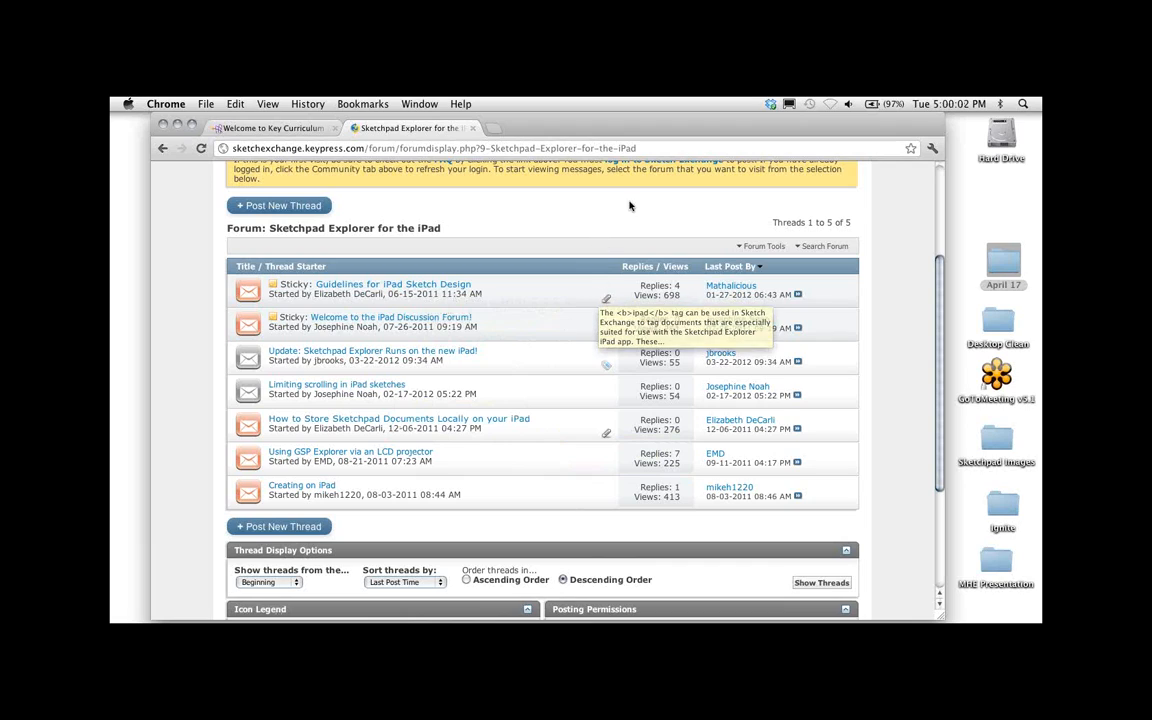
Browse the Sketch Exchange resources tagged ipad and view the Measure a Picture activity's details
{"action": "scroll", "coordinate": [567, 299], "scroll_direction": "up", "scroll_amount": 2}
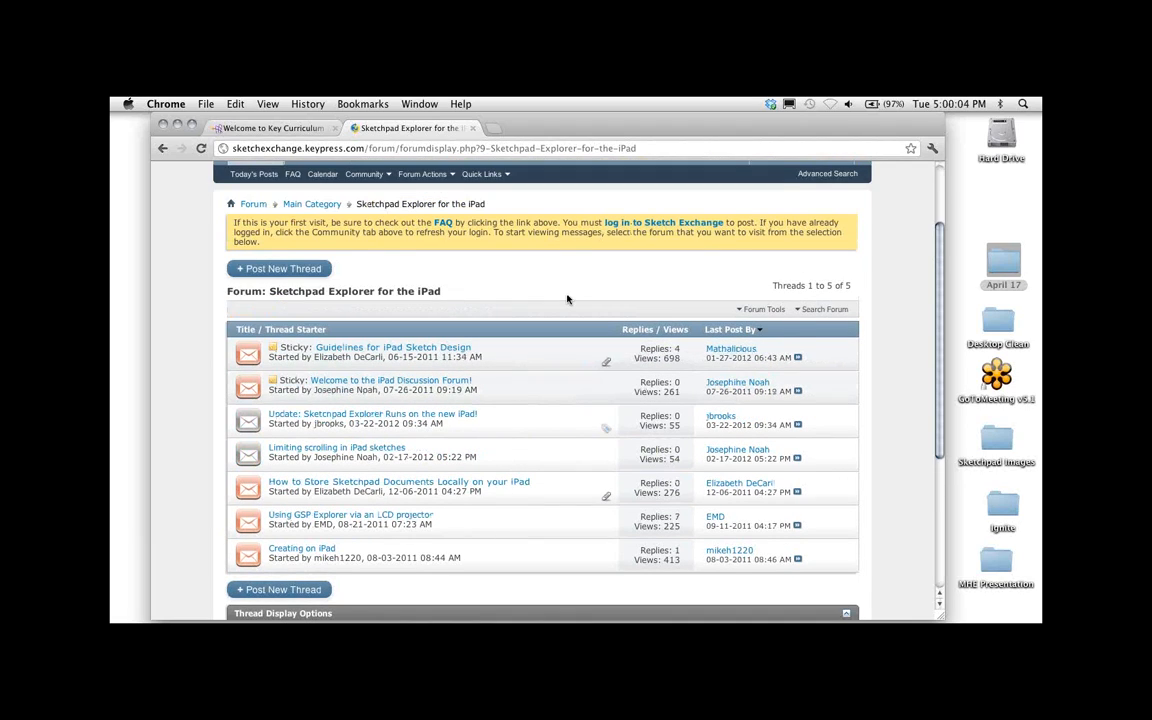
{"action": "scroll", "coordinate": [567, 299], "scroll_direction": "up", "scroll_amount": 3}
{"action": "left_click", "coordinate": [289, 238]}
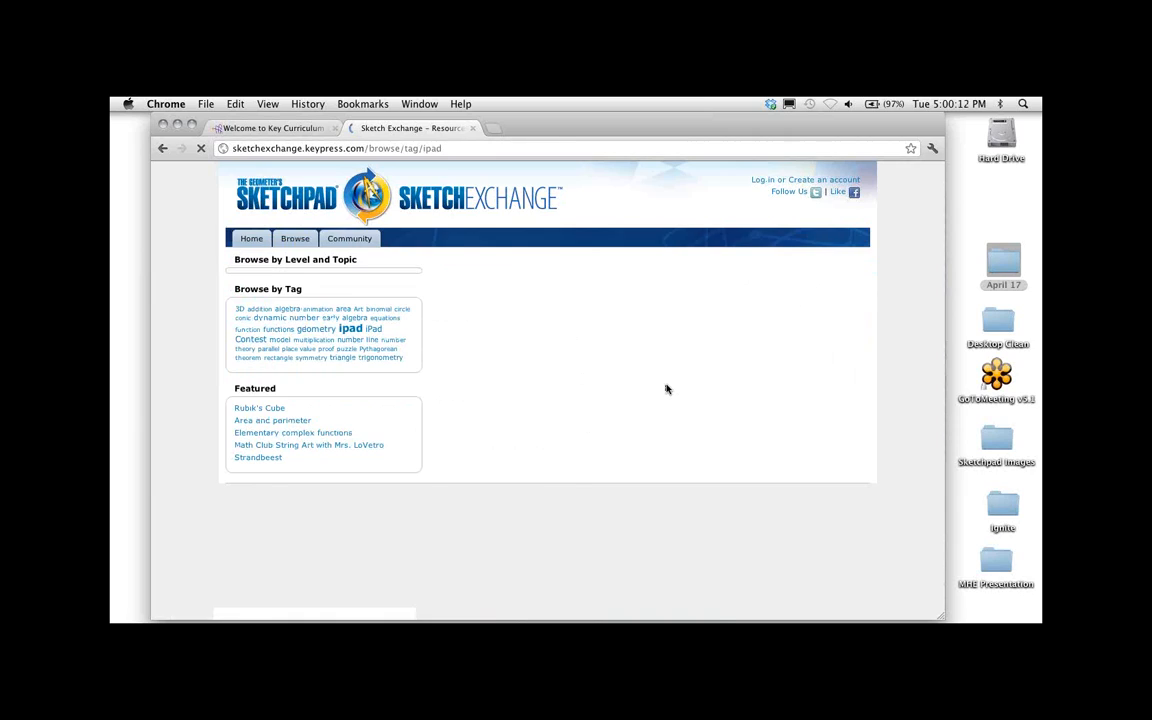
{"action": "scroll", "coordinate": [835, 410], "scroll_direction": "down", "scroll_amount": 4}
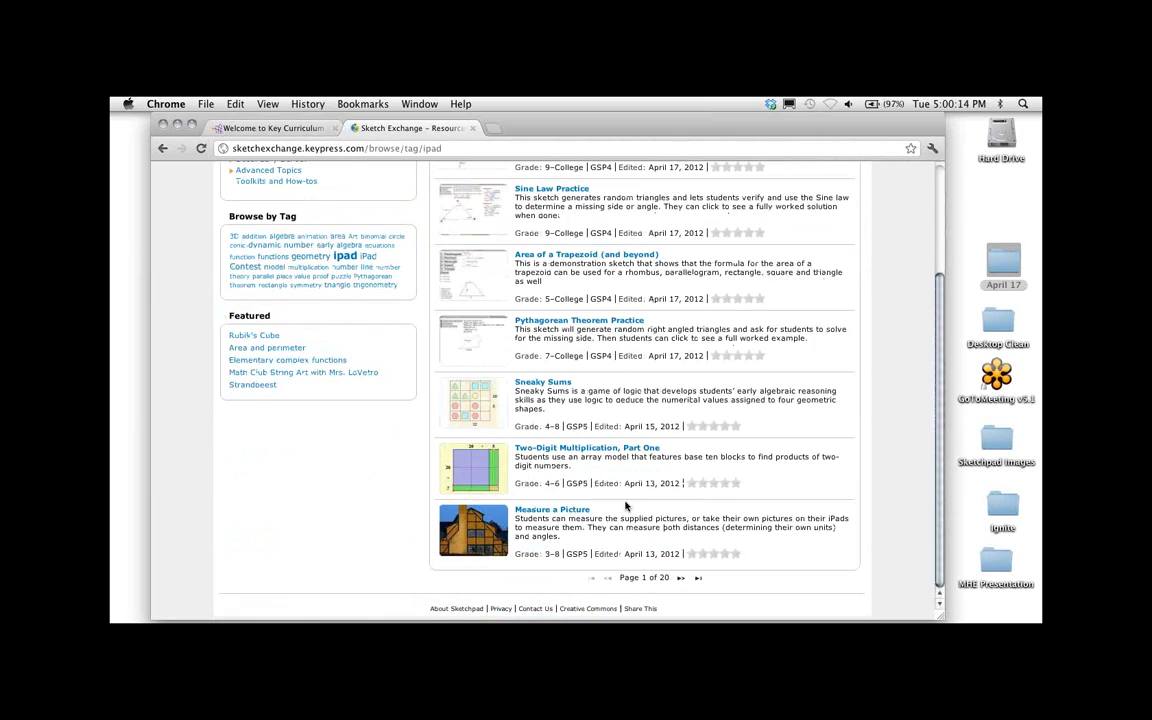
{"action": "left_click", "coordinate": [576, 511]}
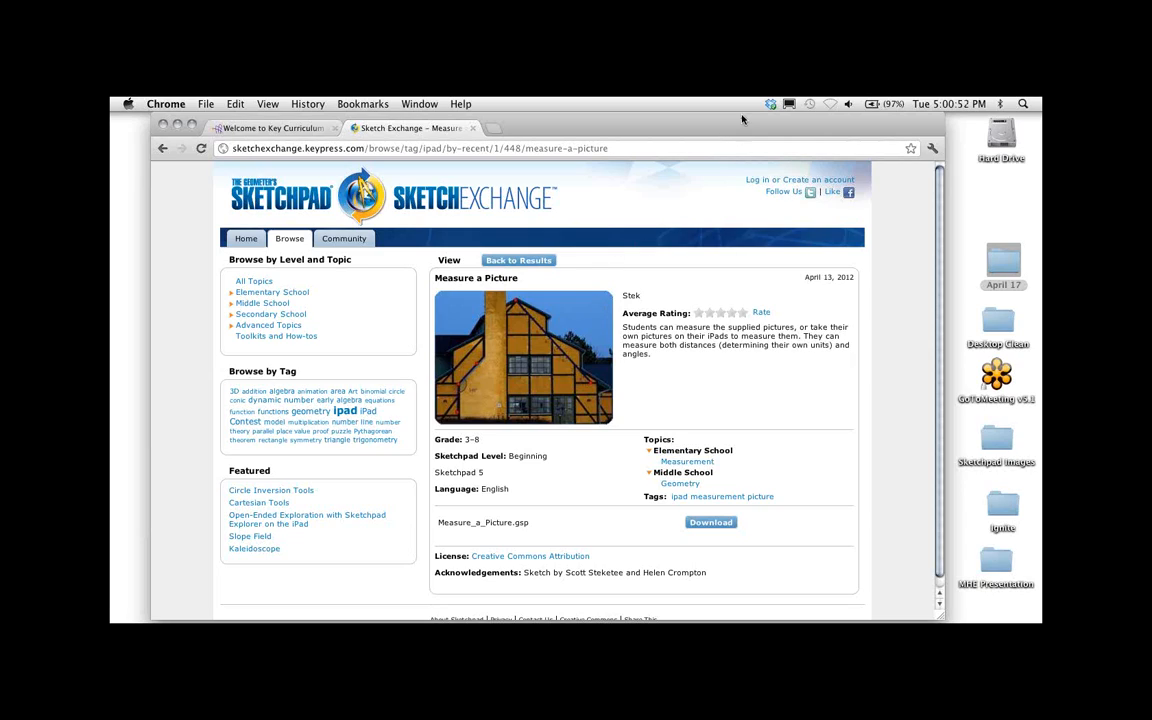
{"action": "mouse_move", "coordinate": [742, 121]}
{"action": "left_mouse_down"}
{"action": "mouse_move", "coordinate": [743, 183]}
{"action": "mouse_move", "coordinate": [744, 135]}
{"action": "left_mouse_up"}
Switch back to the Sketchpad document, check the properties of the function f(x), and clear the selection
{"action": "left_click", "coordinate": [384, 122]}
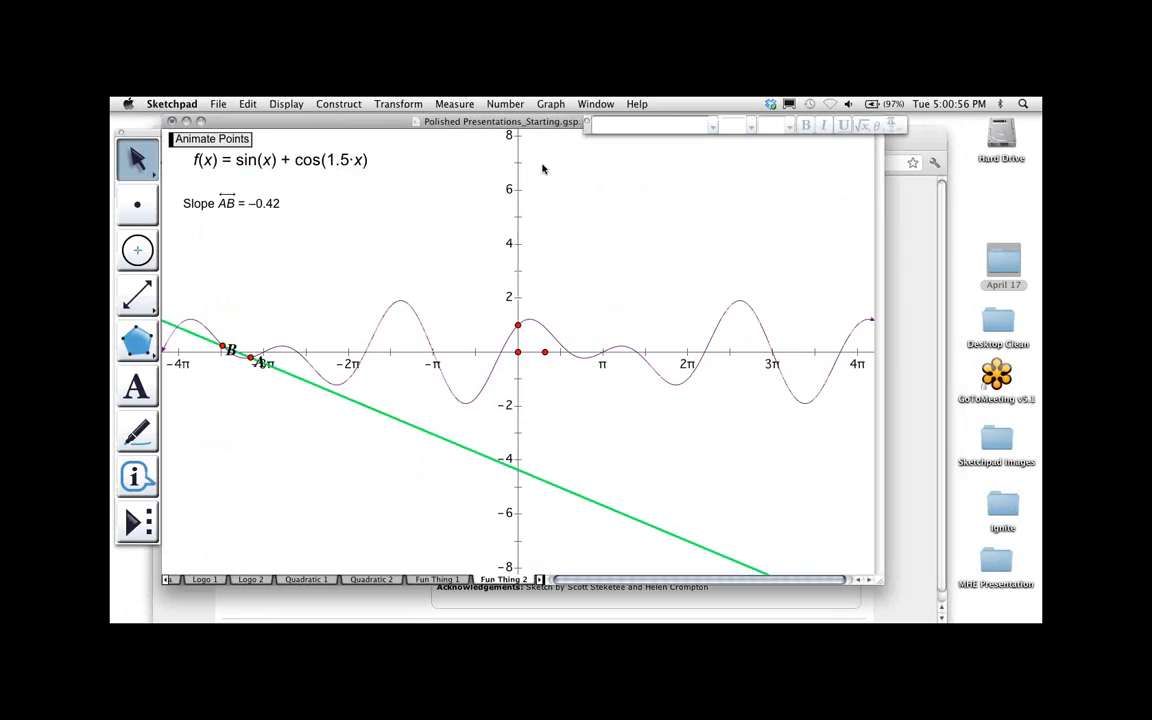
{"action": "left_click_drag", "start_coordinate": [384, 124], "coordinate": [390, 130]}
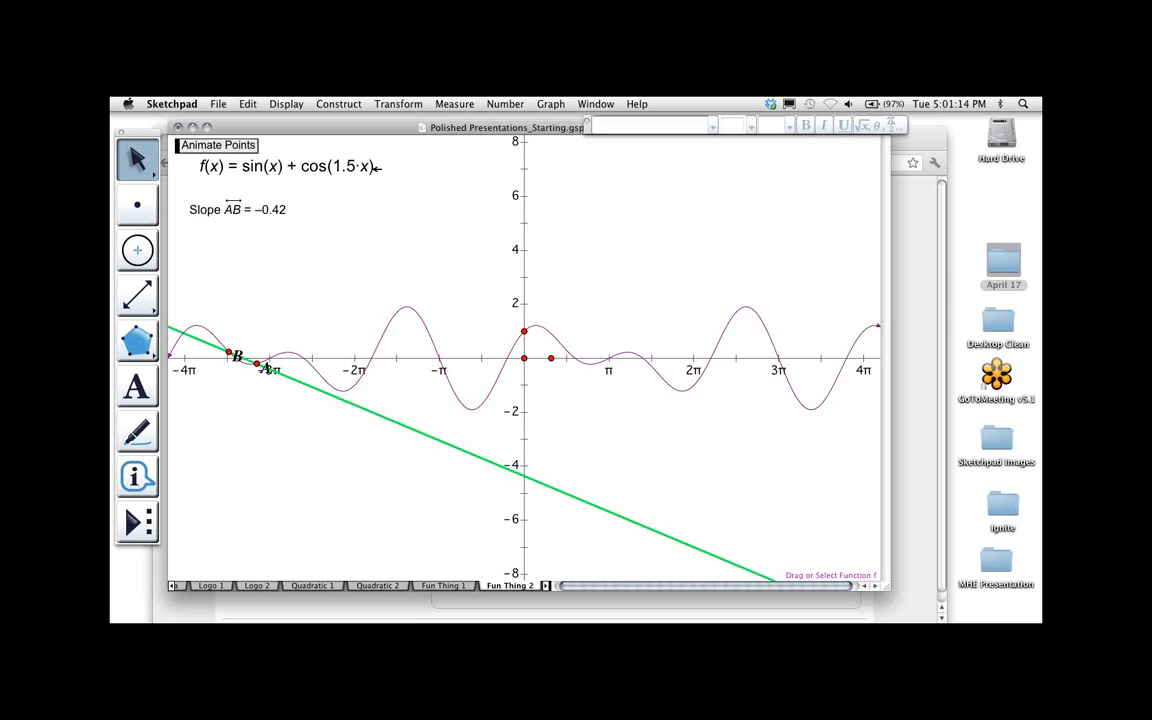
{"action": "right_click", "coordinate": [377, 168]}
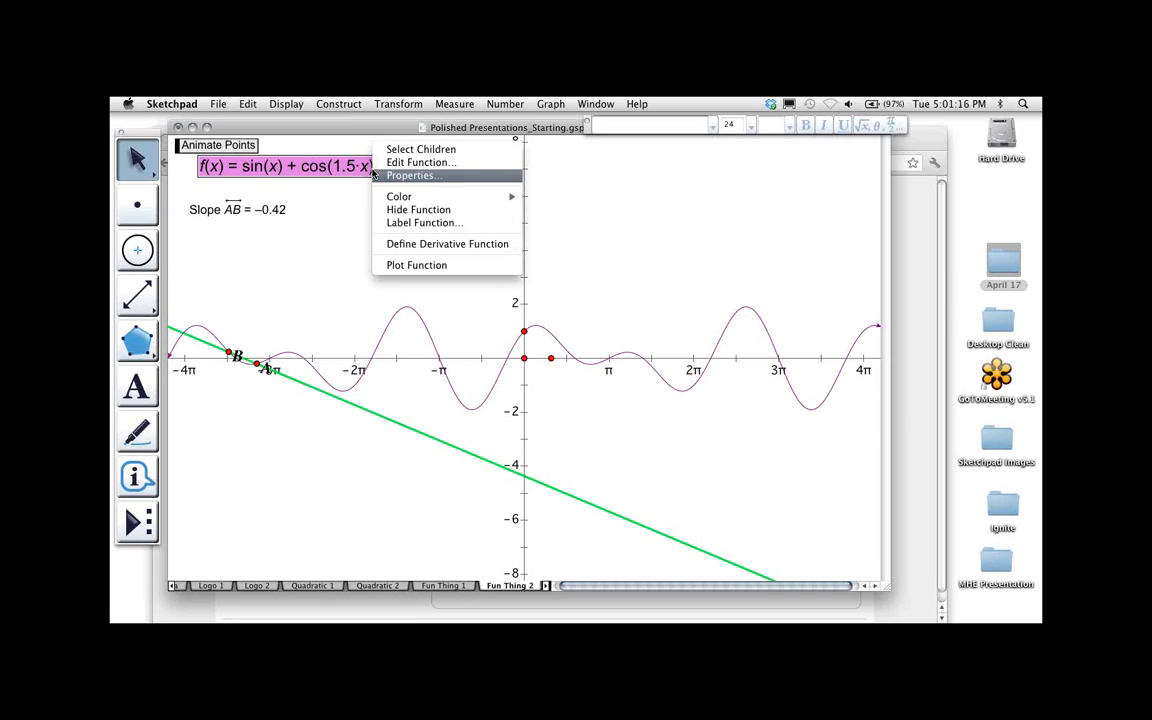
{"action": "left_click", "coordinate": [375, 175]}
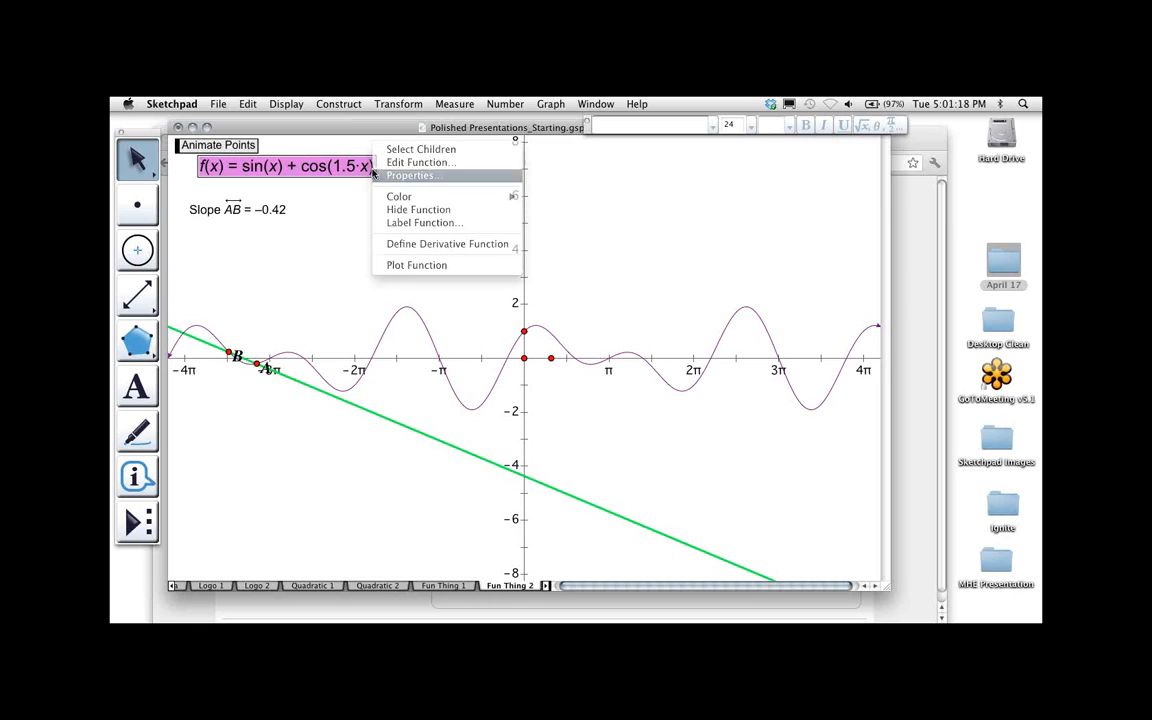
{"action": "left_click", "coordinate": [383, 372]}
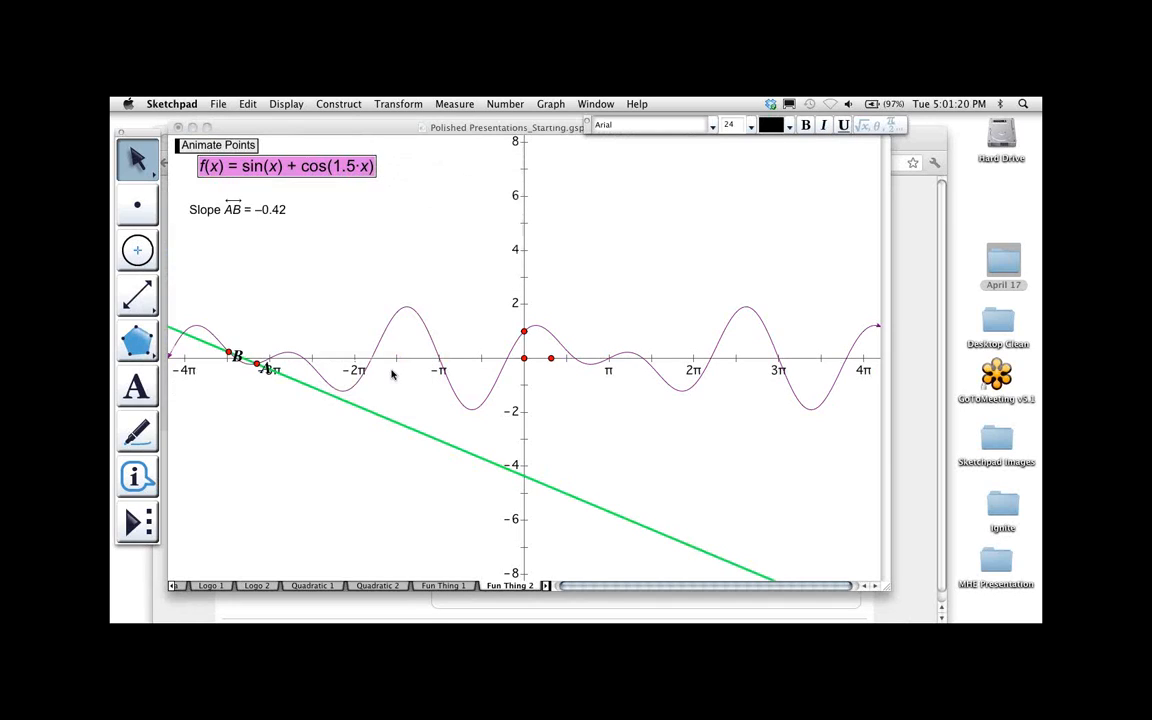
{"action": "left_click", "coordinate": [406, 198]}
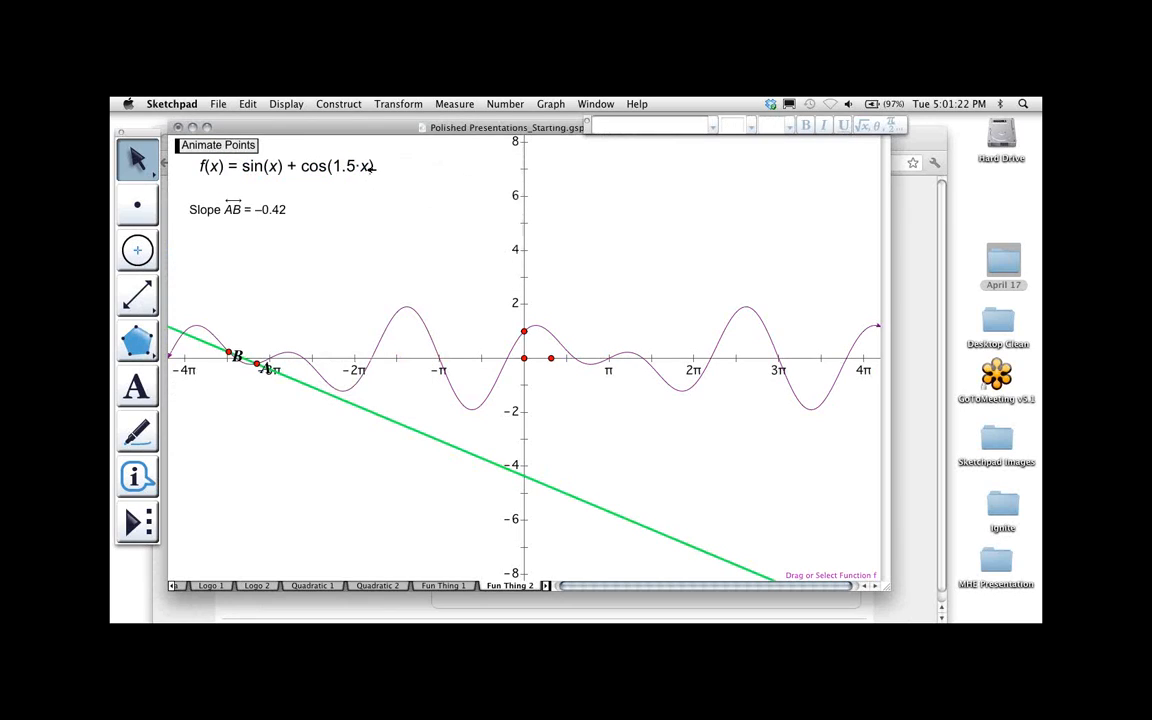
Turn off Arrow Selectable in the properties of the function f(x)
{"action": "right_click", "coordinate": [370, 171]}
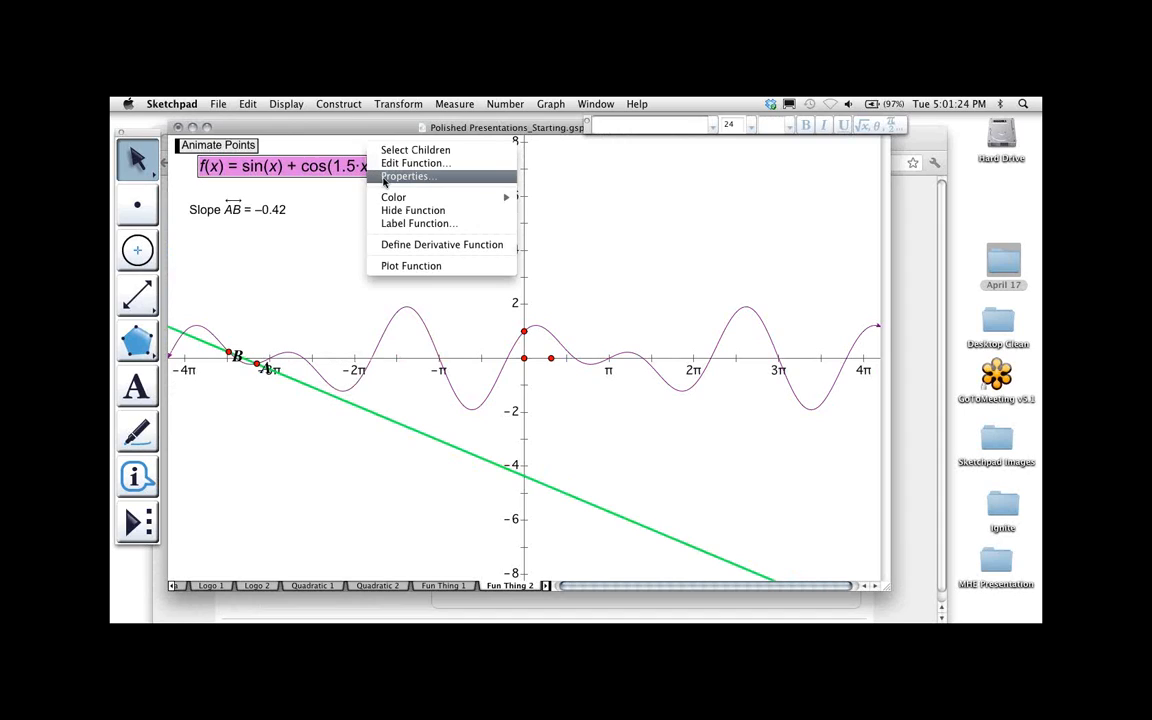
{"action": "left_click", "coordinate": [370, 176]}
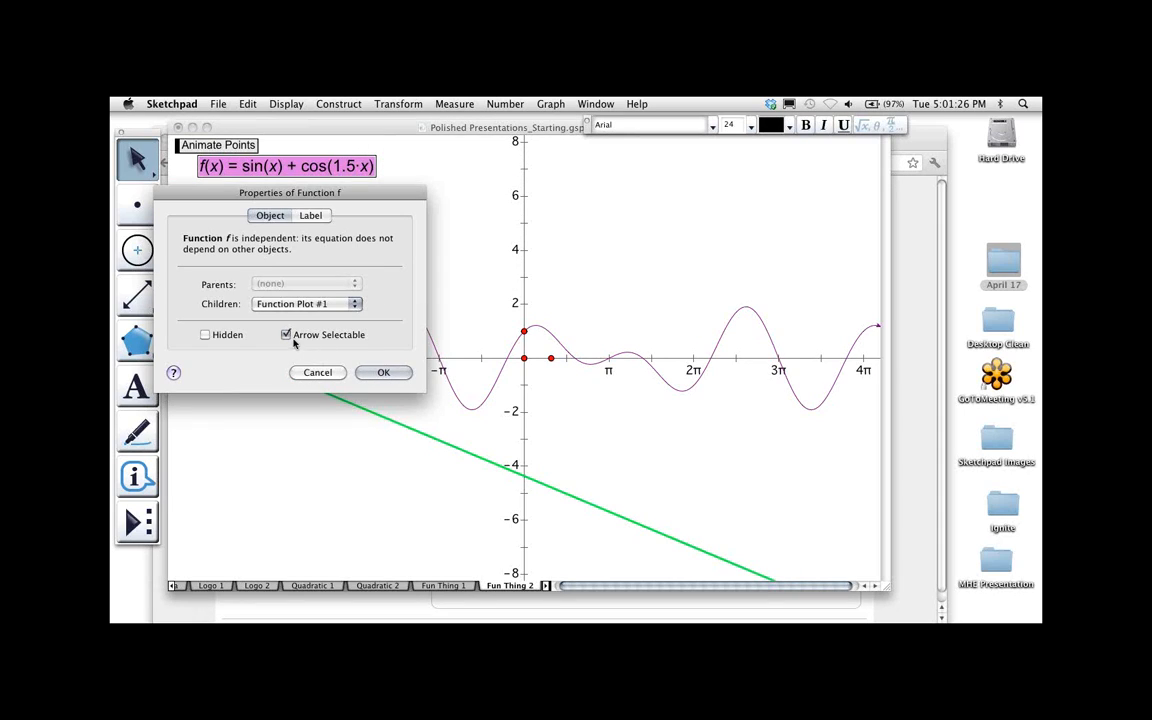
{"action": "left_click", "coordinate": [284, 334]}
{"action": "left_click", "coordinate": [382, 372]}
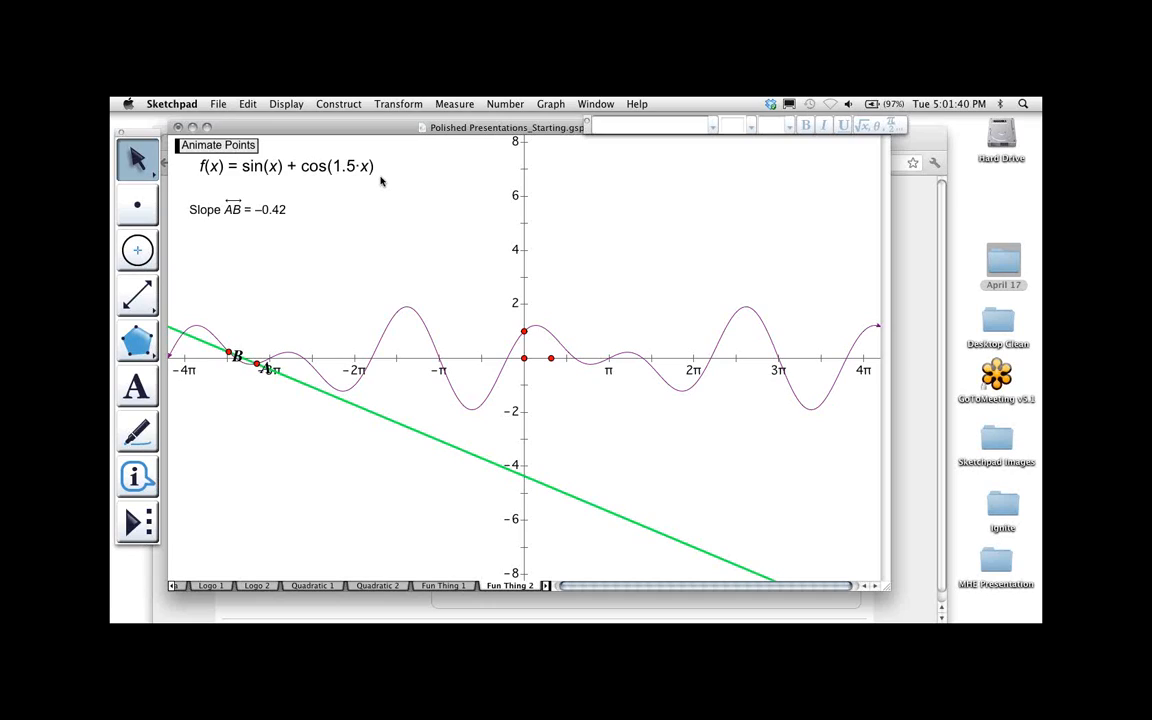
Make the function f(x) arrow selectable again, and move its equation slightly down and left, closer to the slope measurement
{"action": "right_click", "coordinate": [345, 167]}
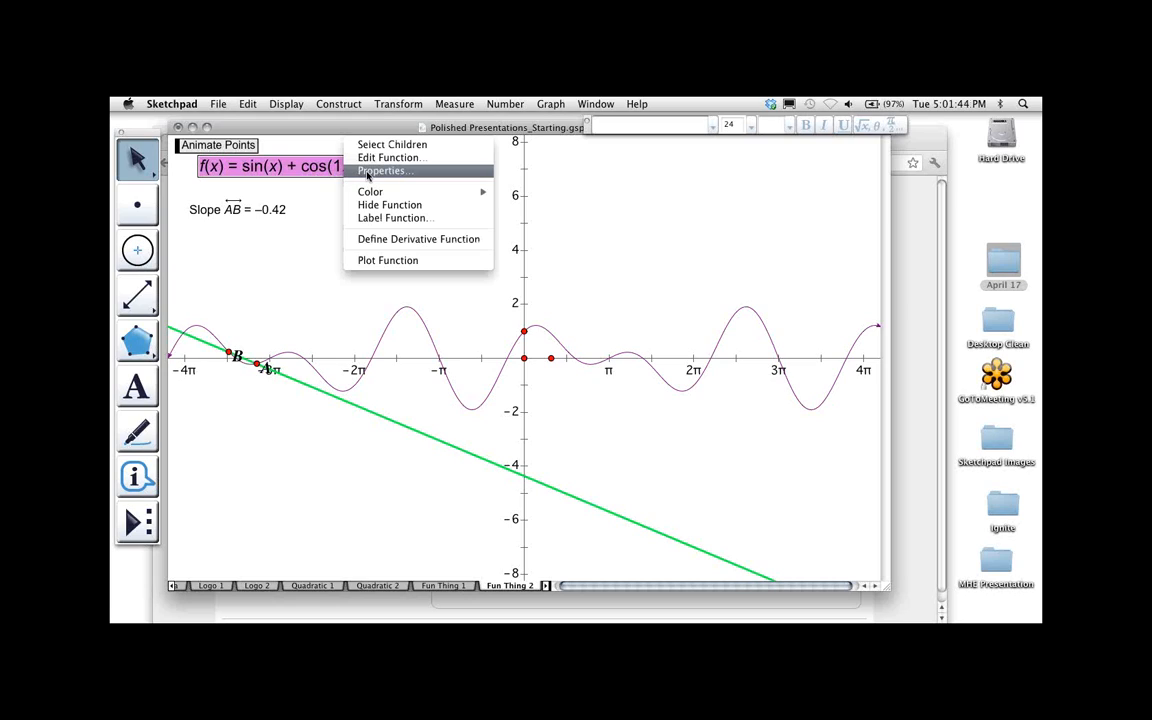
{"action": "left_click", "coordinate": [368, 172]}
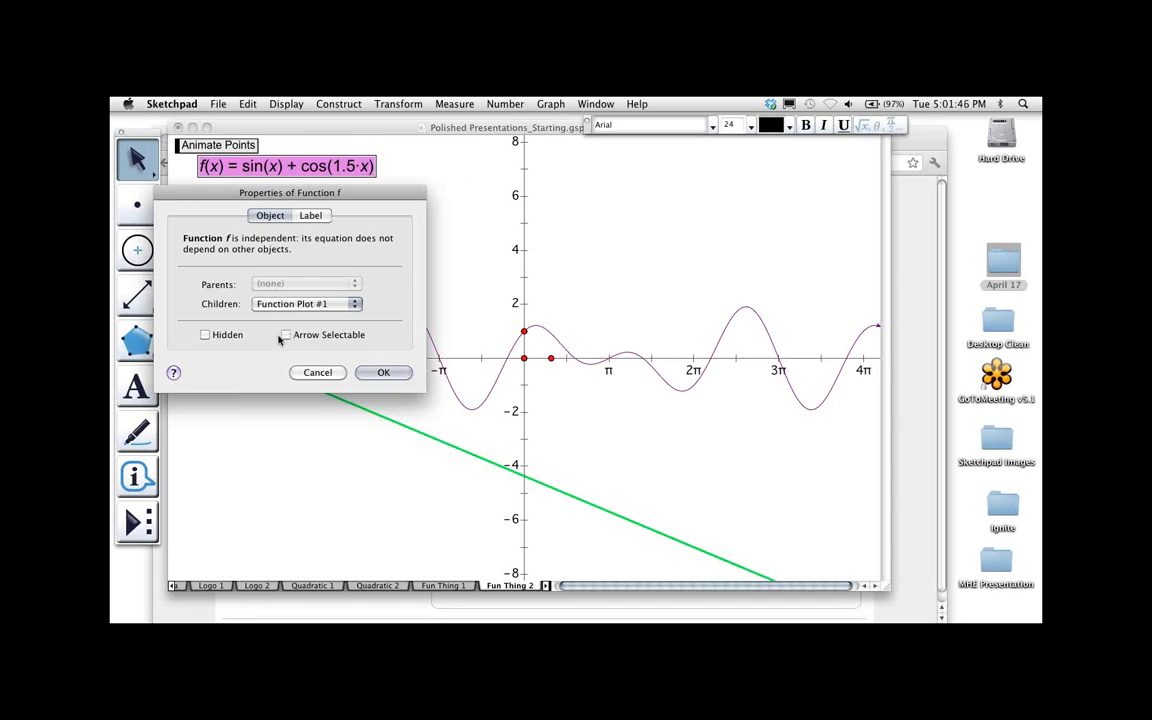
{"action": "left_click", "coordinate": [383, 372]}
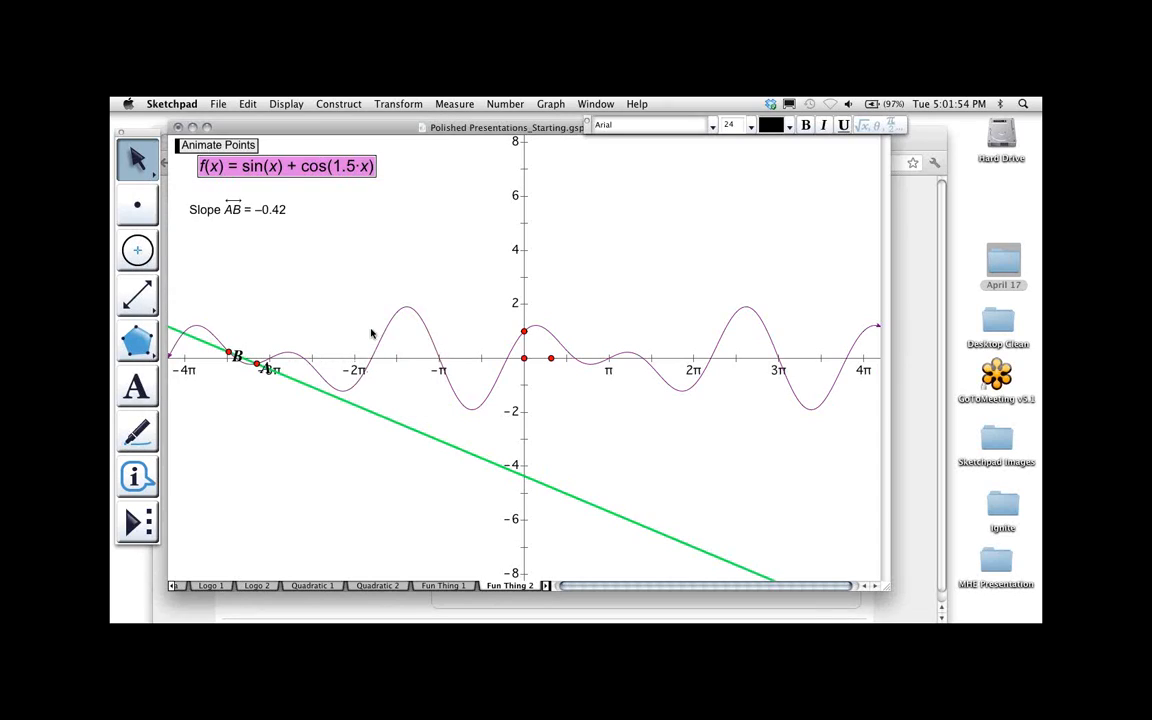
{"action": "left_click", "coordinate": [374, 270]}
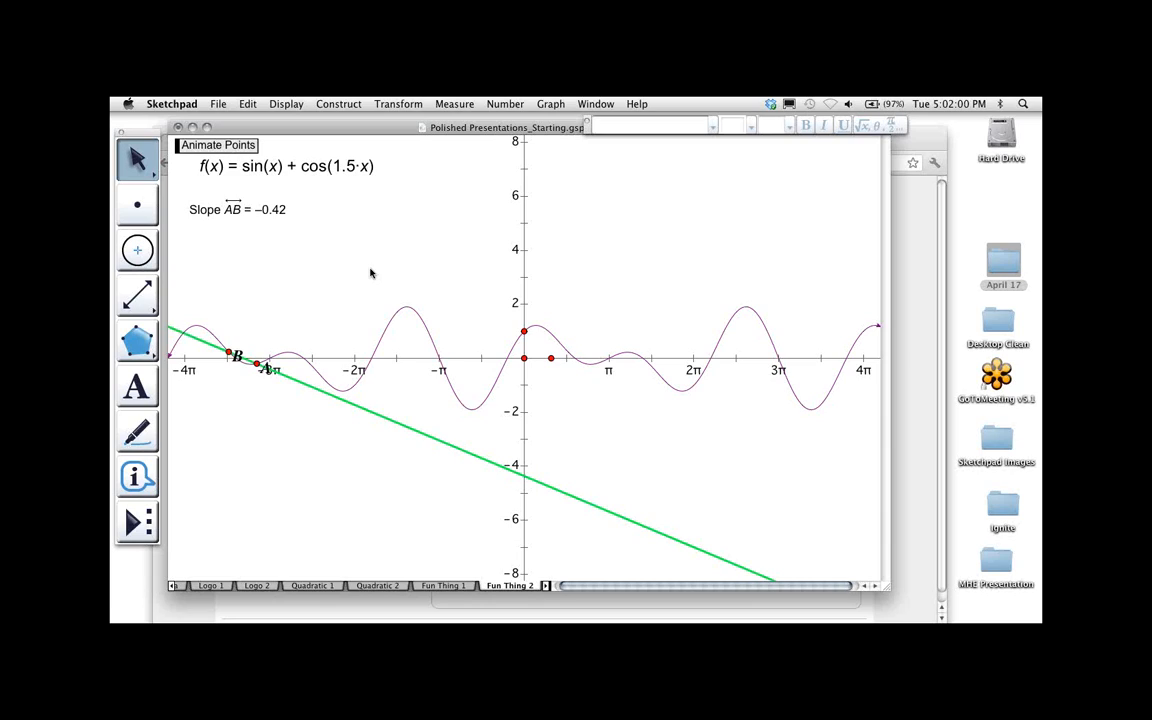
{"action": "right_click", "coordinate": [336, 167]}
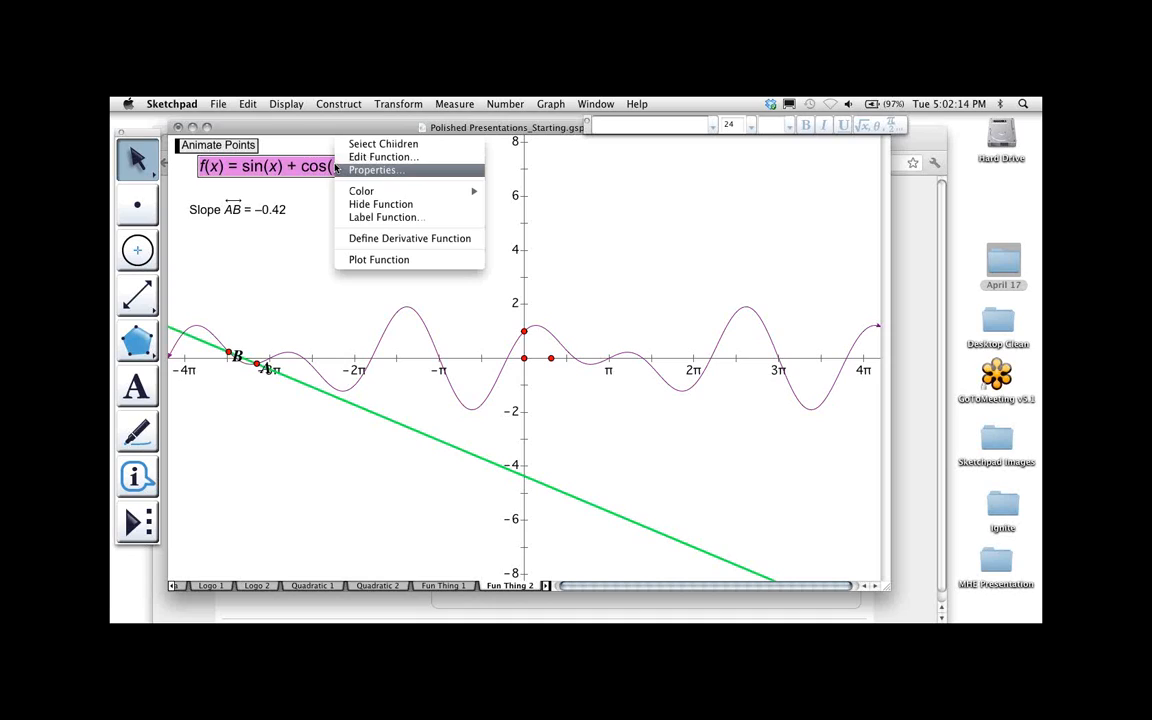
{"action": "left_click", "coordinate": [338, 169]}
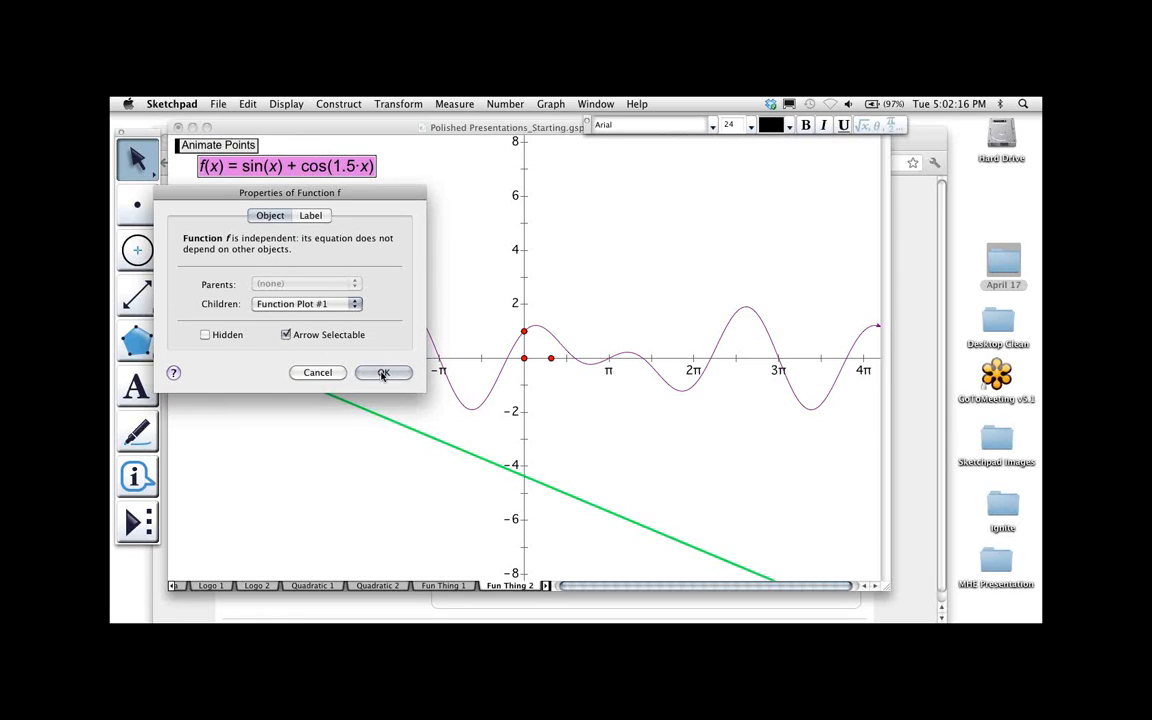
{"action": "left_click", "coordinate": [383, 373]}
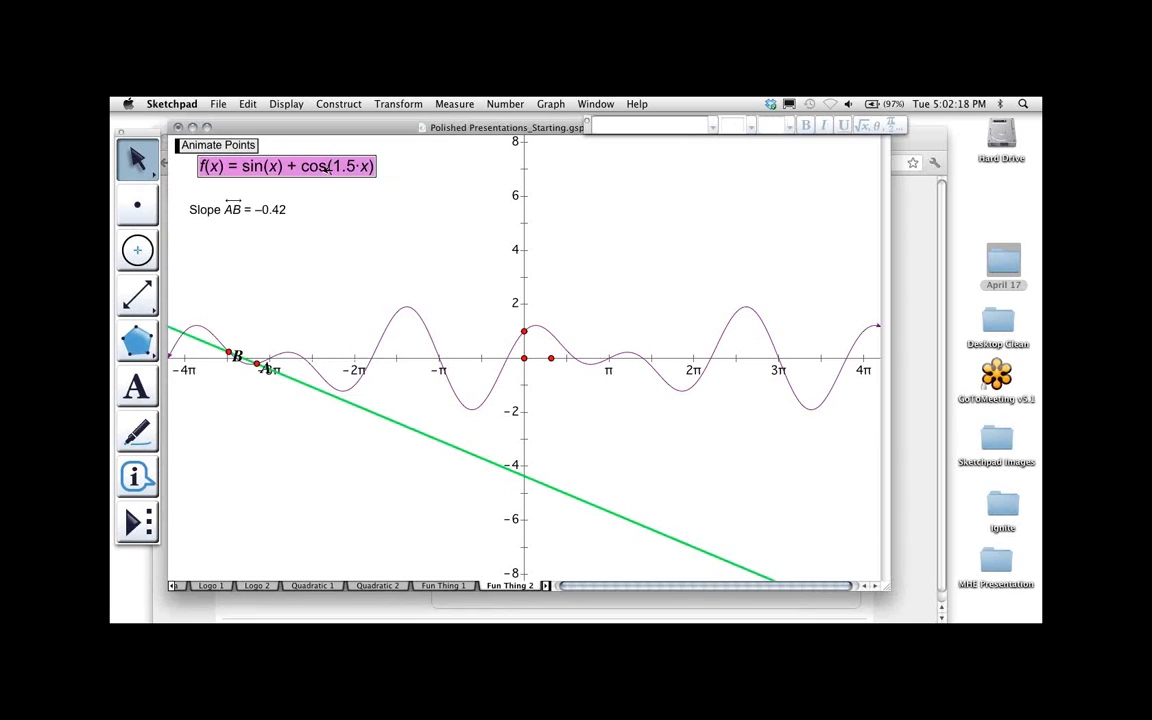
{"action": "left_click_drag", "start_coordinate": [328, 170], "coordinate": [315, 179]}
{"action": "left_click", "coordinate": [340, 216]}
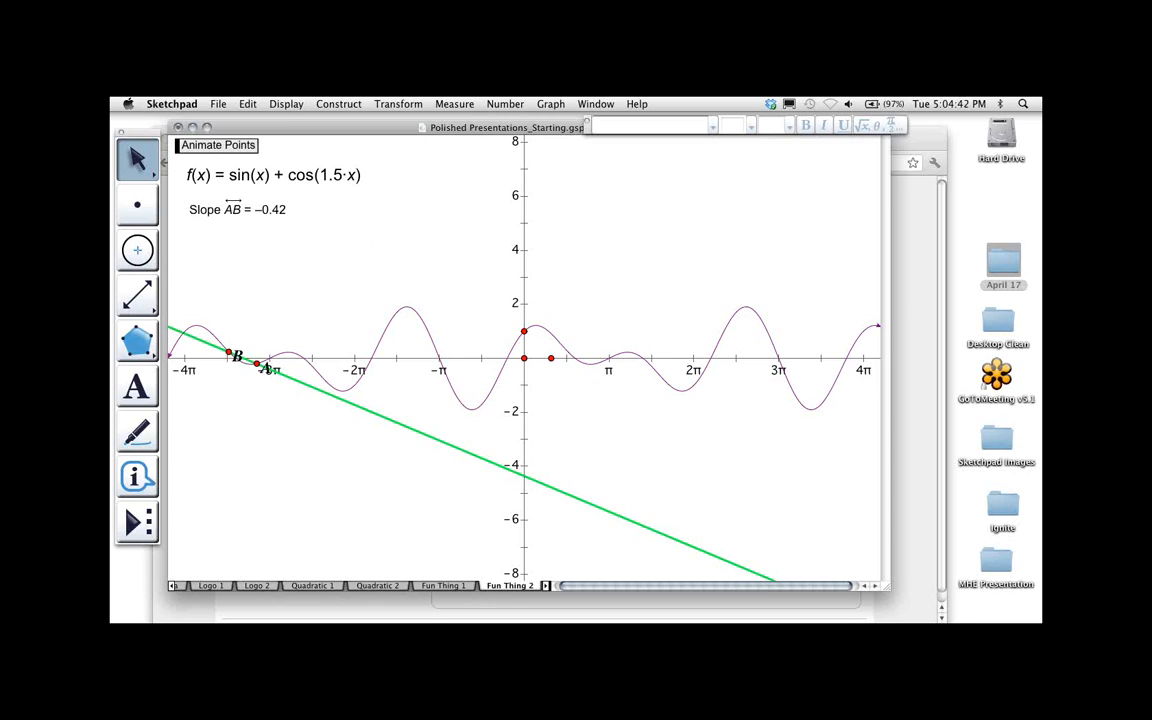
{"action": "key", "text": "super+Tab"}
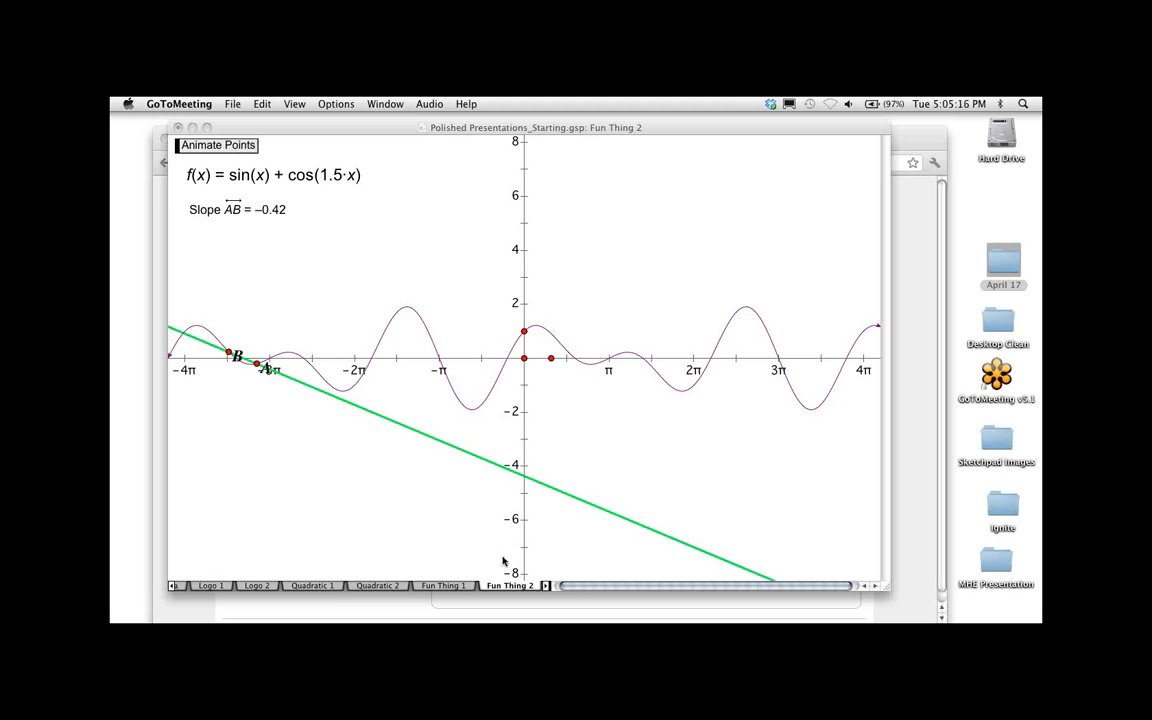
{"action": "left_click", "coordinate": [443, 560]}
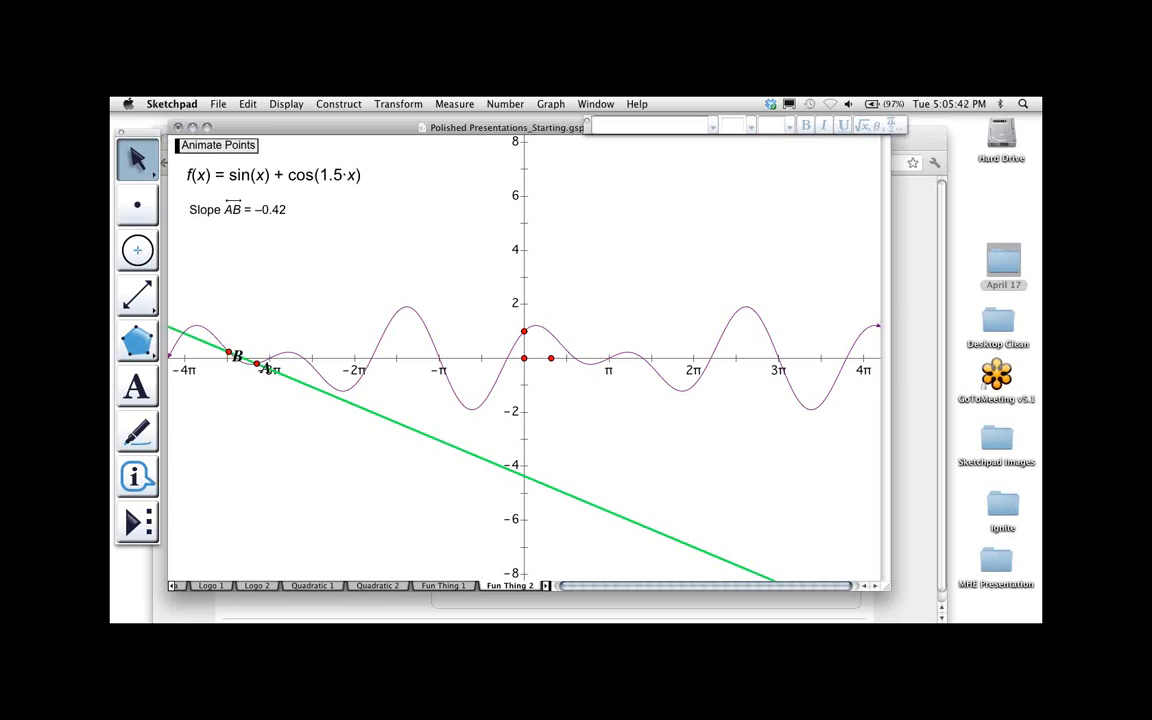
{"action": "key", "text": "super+Tab"}
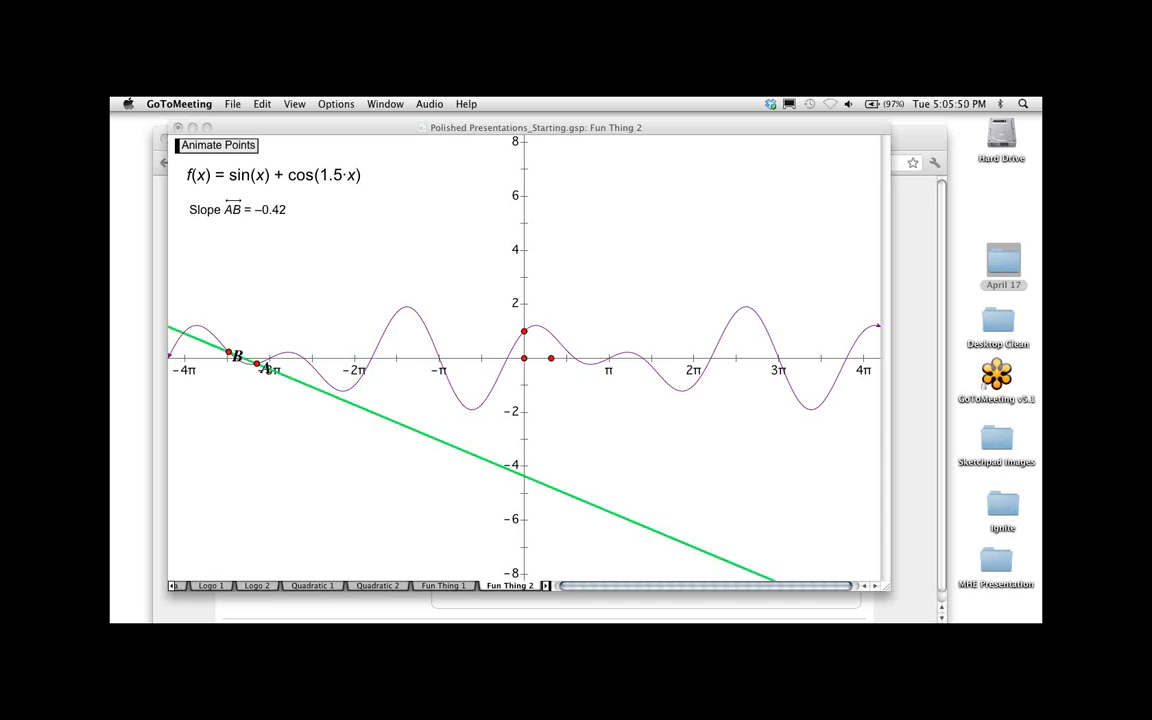
{"action": "left_click", "coordinate": [483, 321]}
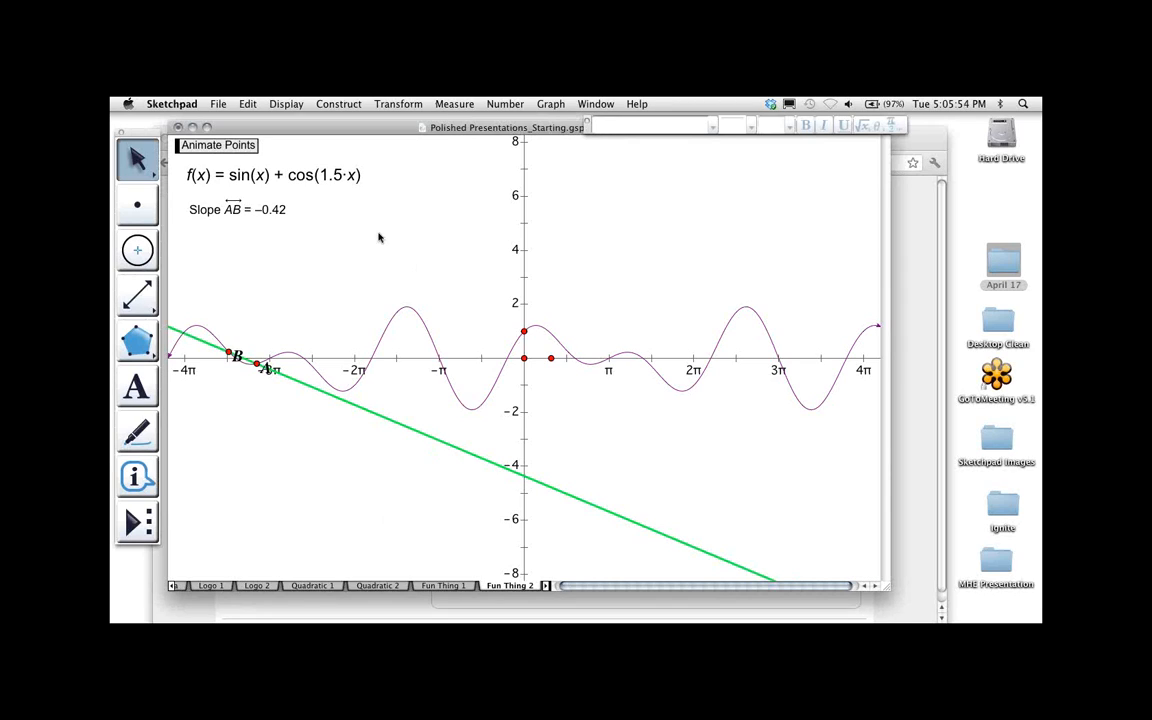